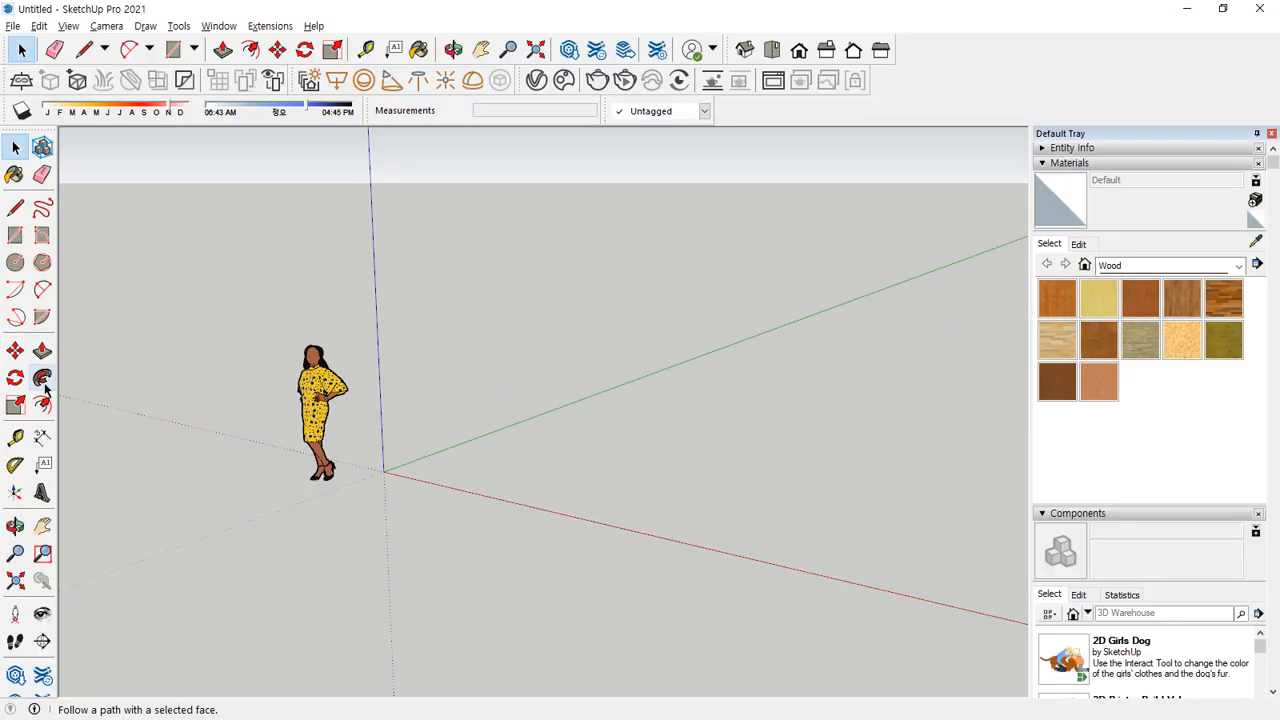
Draw a connected three-segment zigzag line on the ground between the red and green axes
key("space")
key("l")
left_click(436, 470)
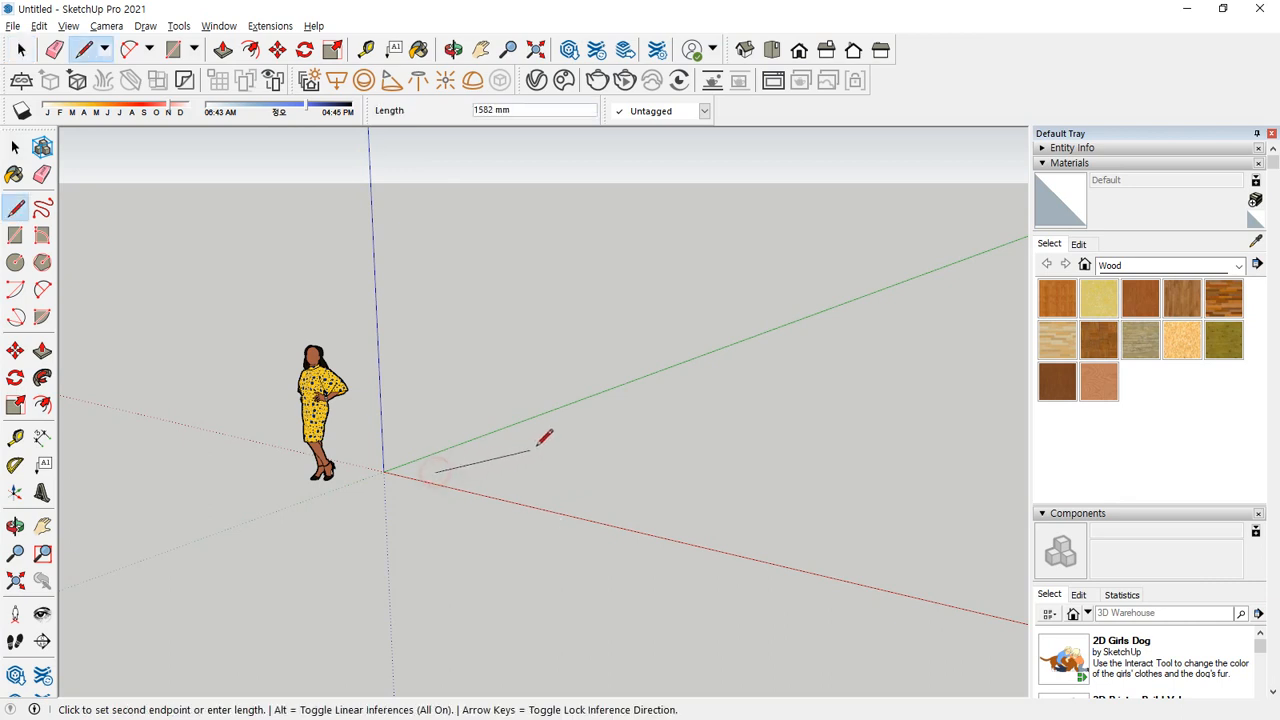
left_click(628, 443)
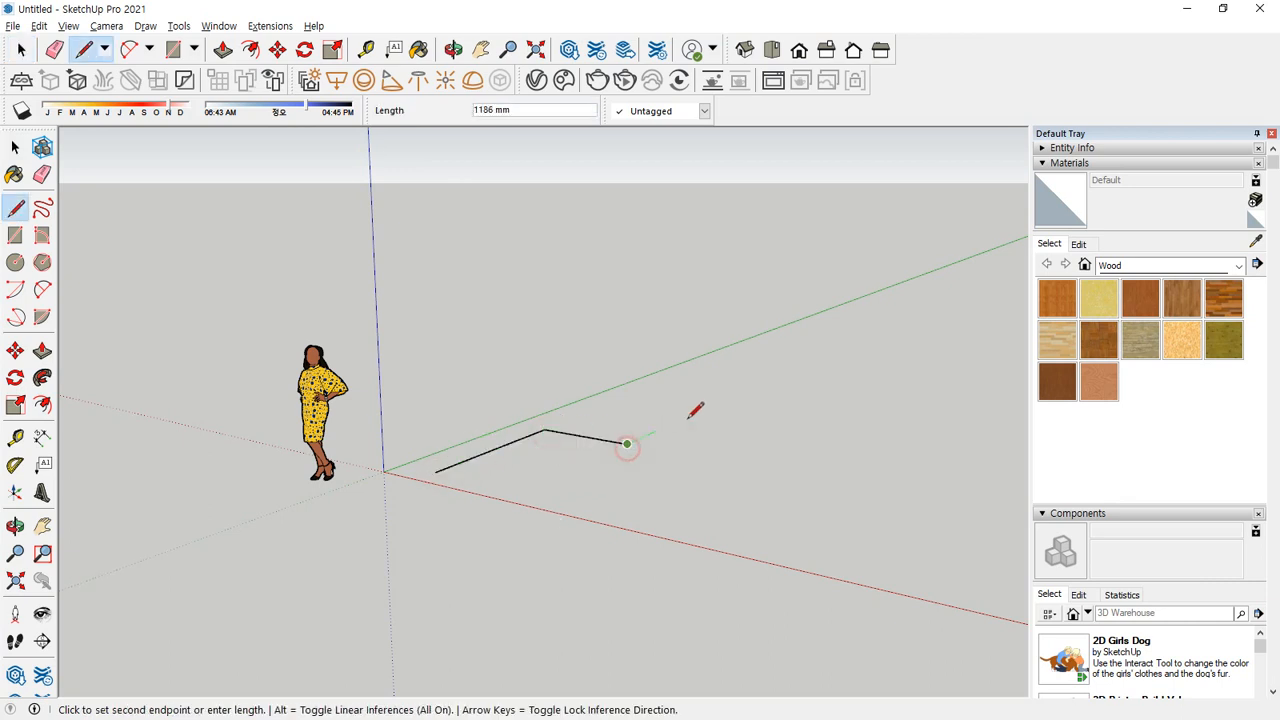
left_click(753, 376)
key("space")
middle_click_drag(753, 376, 660, 366)
scroll(660, 367, "up", 3)
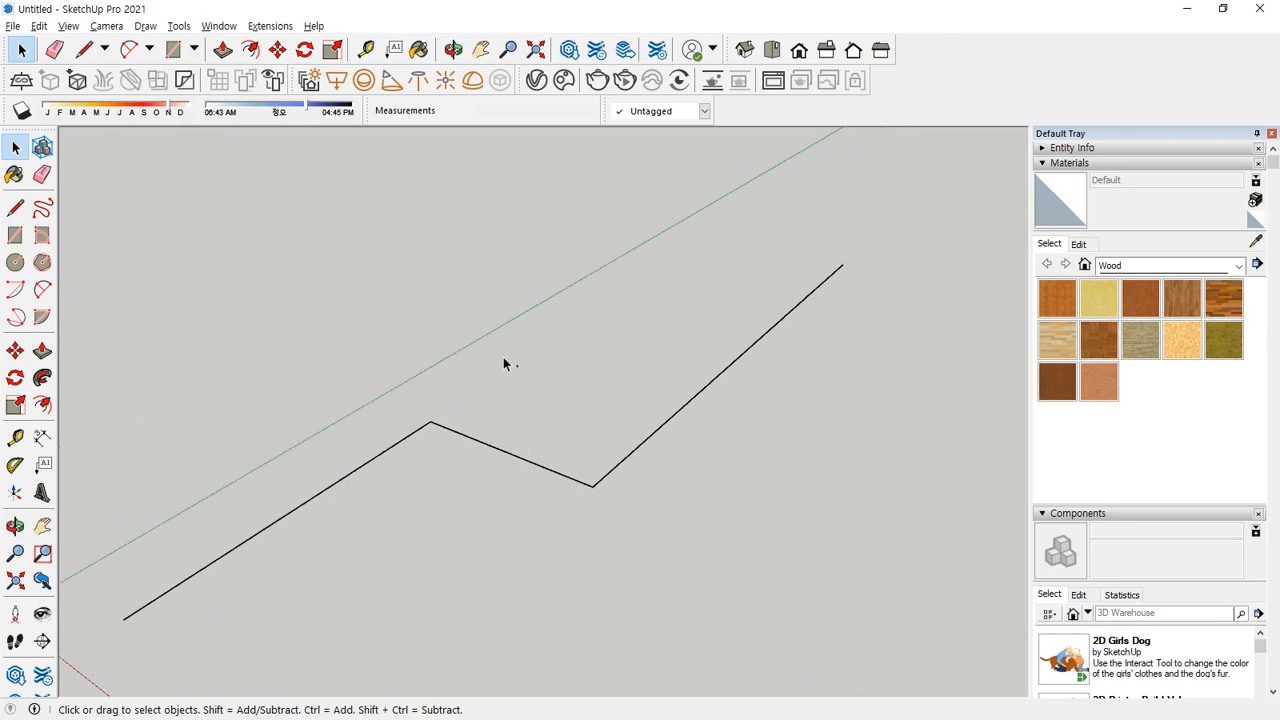
middle_click_drag(334, 409, 417, 420)
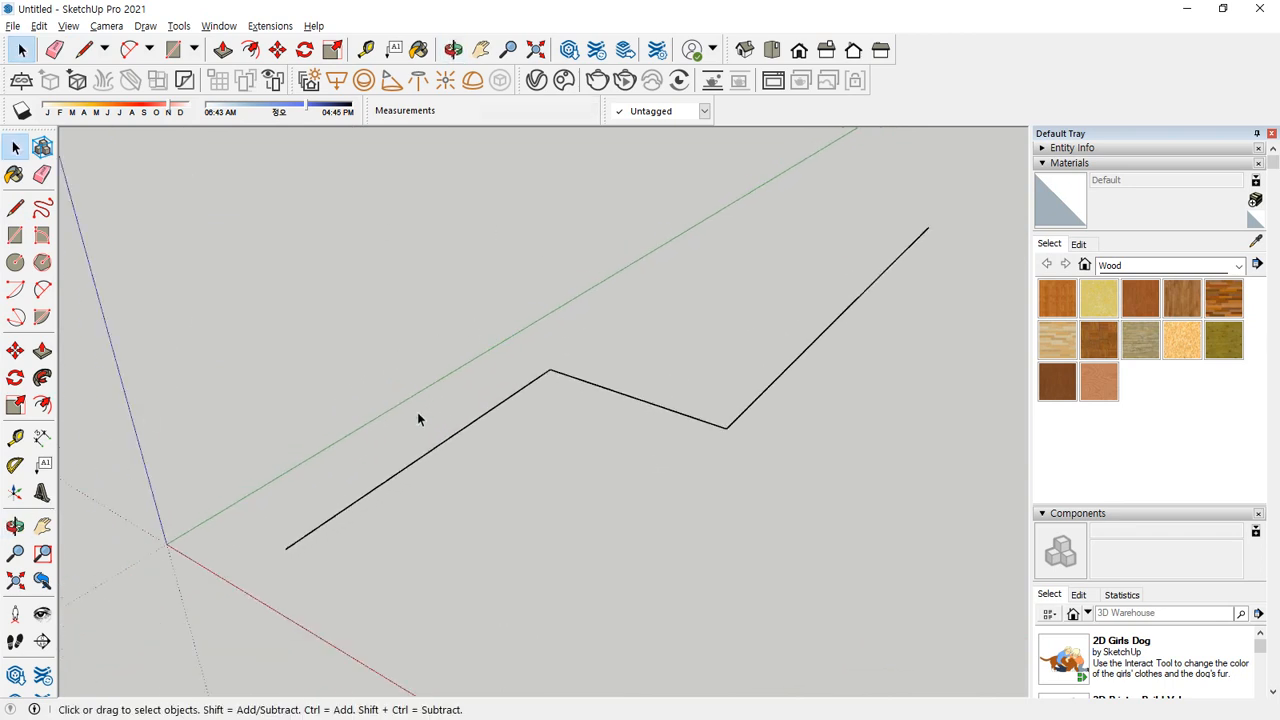
mouse_move(285, 544)
left_mouse_down()
mouse_move(545, 378)
mouse_move(706, 443)
left_mouse_up()
left_click(17, 264)
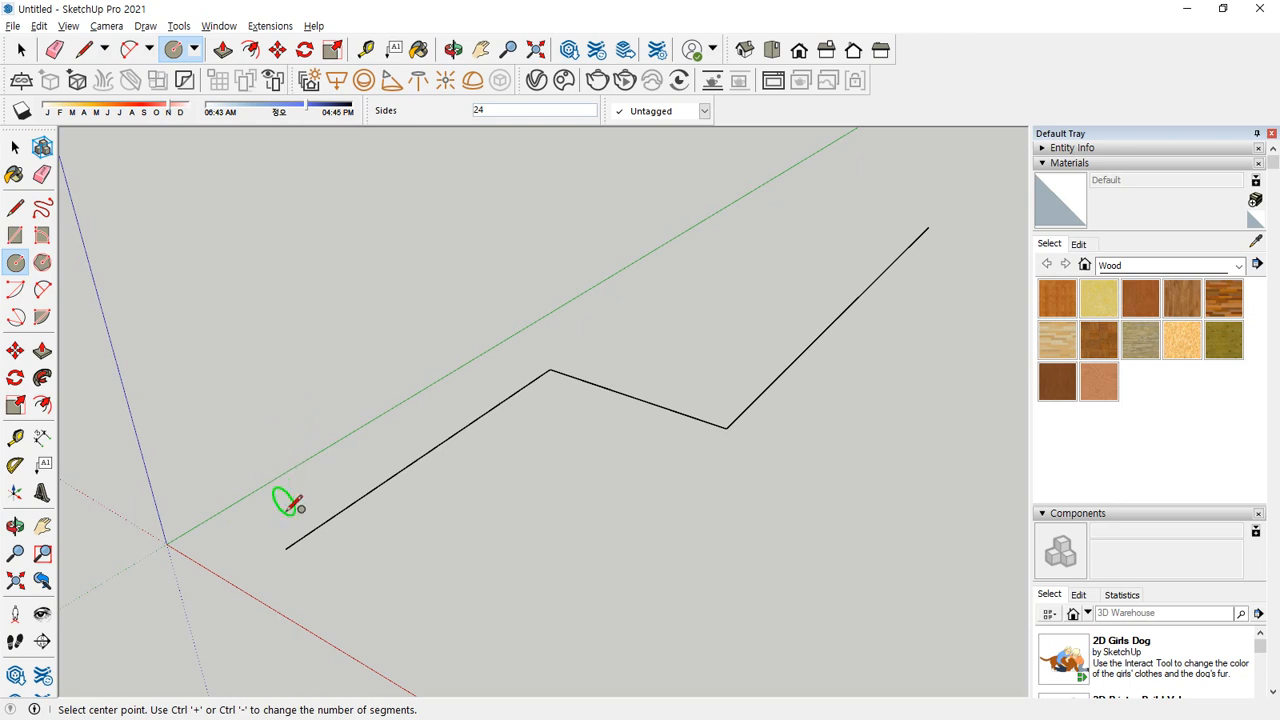
left_click(287, 546)
left_click(334, 431)
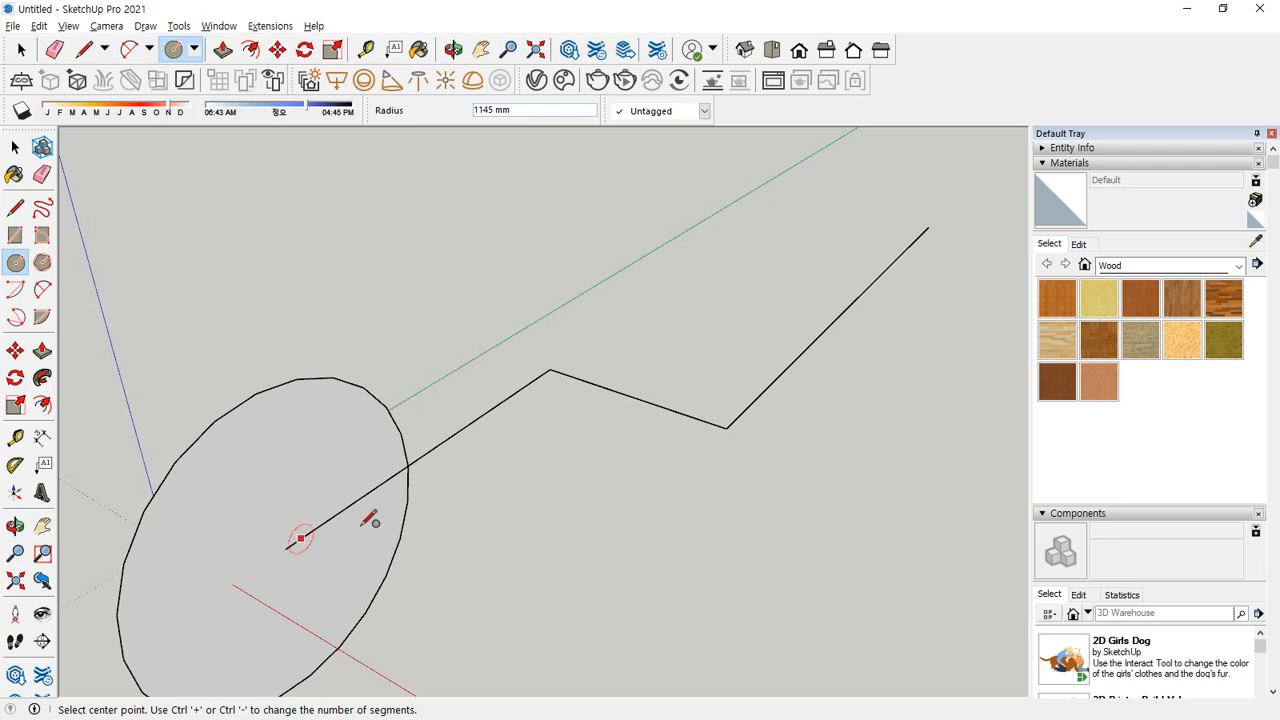
mouse_move(293, 536)
left_mouse_down()
mouse_move(480, 432)
mouse_move(520, 386)
mouse_move(520, 432)
mouse_move(488, 414)
left_mouse_up()
key("Escape")
key("ctrl+z")
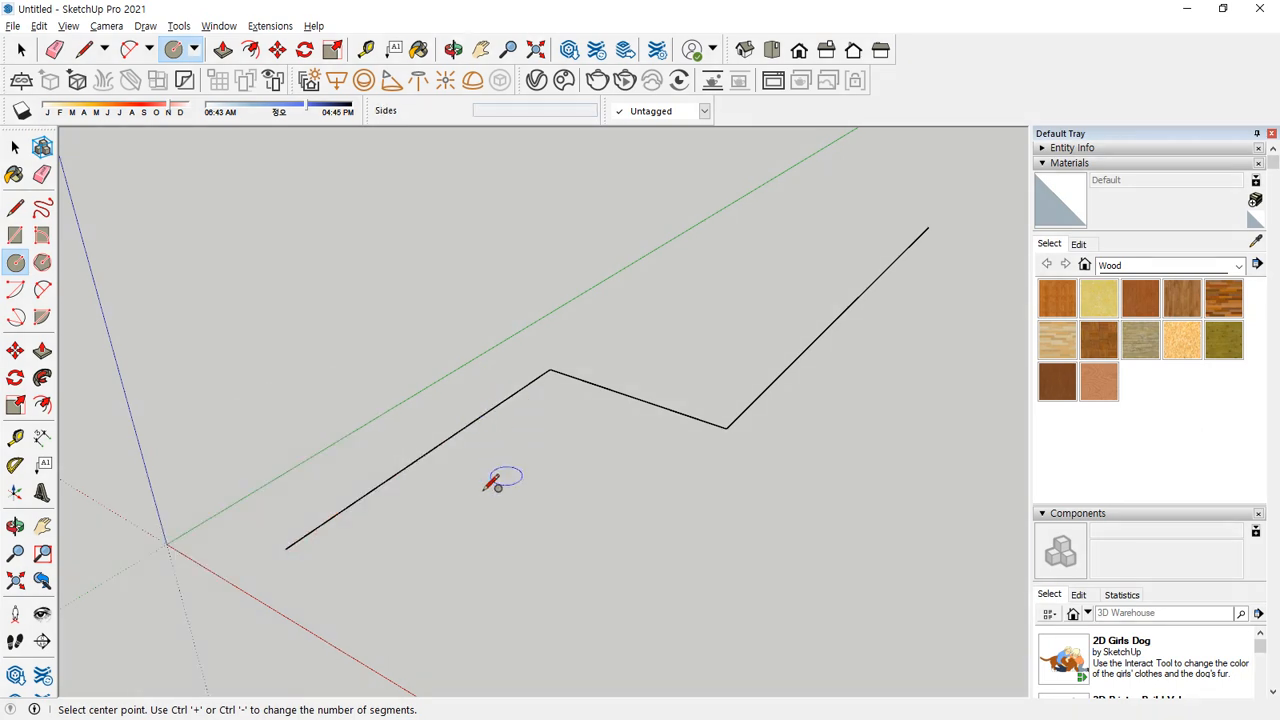
left_click(287, 547)
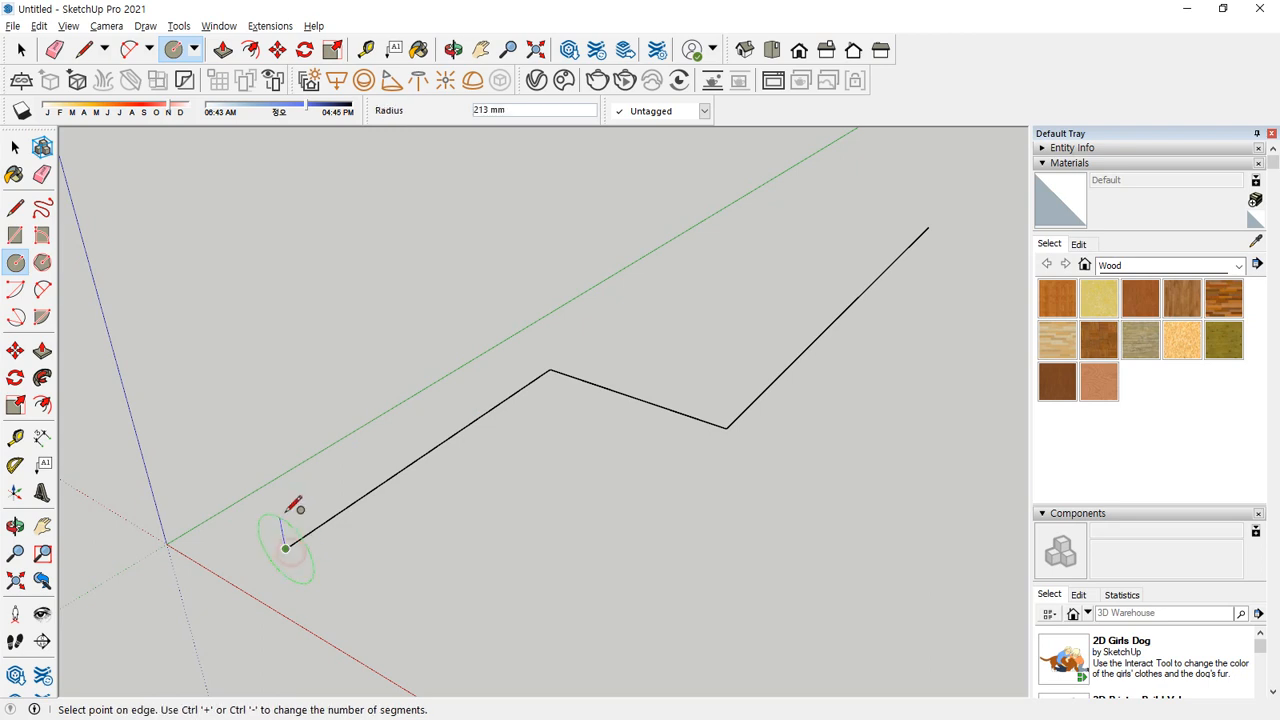
left_click(274, 450)
mouse_move(274, 450)
middle_mouse_down()
mouse_move(456, 408)
mouse_move(343, 534)
middle_mouse_up()
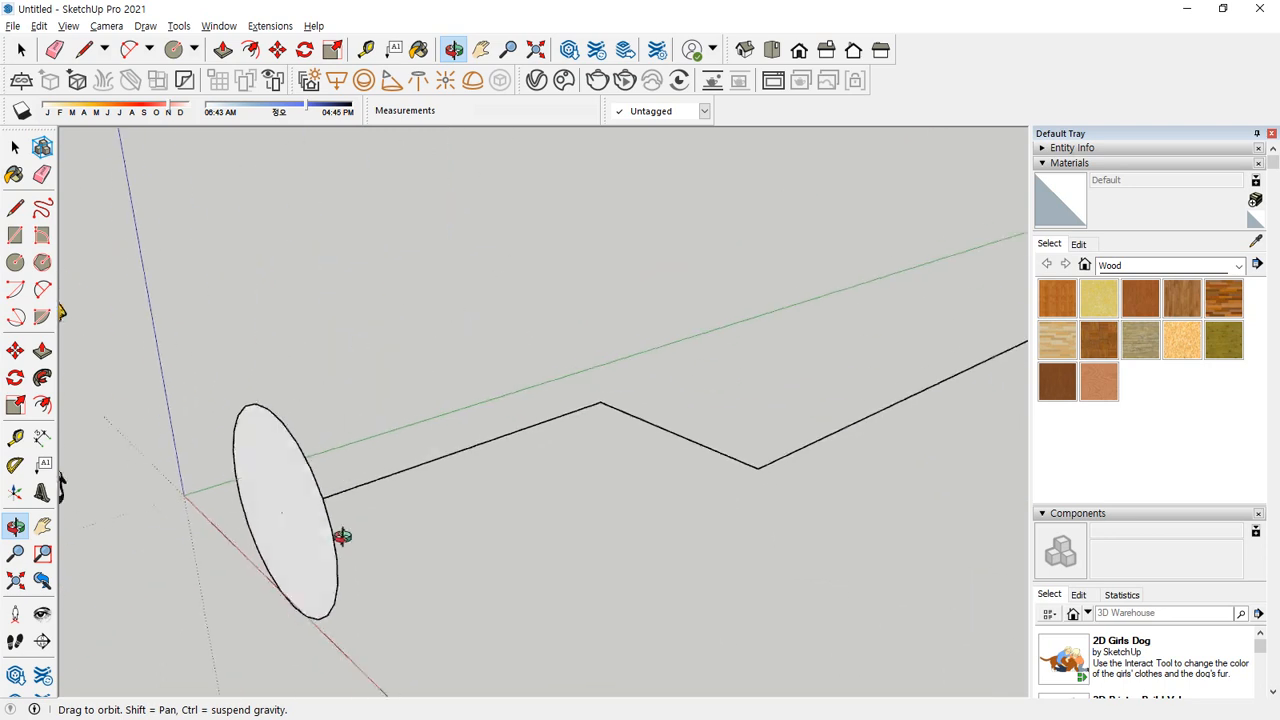
key("c")
key("ctrl+z")
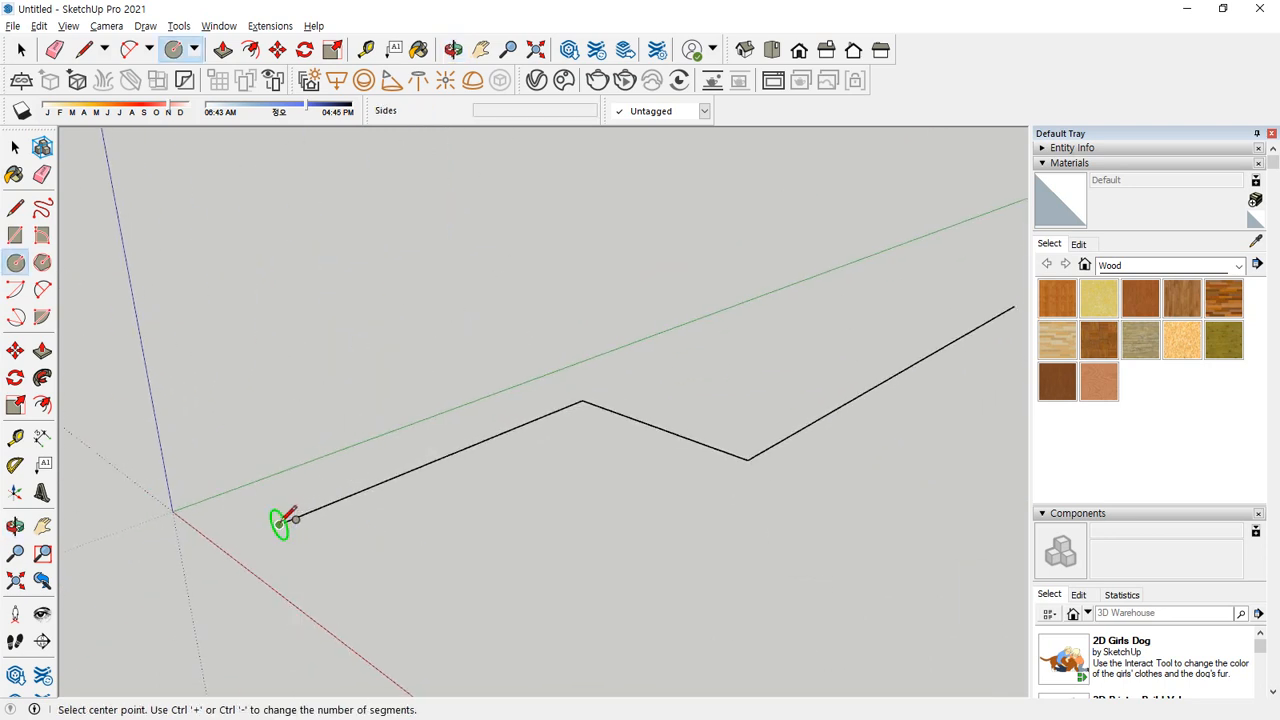
Draw a small upright circle, perpendicular to the green axis, centred on the near endpoint of the zigzag line
left_click(281, 523)
left_click(293, 482)
middle_click_drag(430, 570, 371, 577)
Copy the circle together with its connected zigzag line about 2700 mm away along the red axis
key("space")
triple_click(262, 465)
key("m")
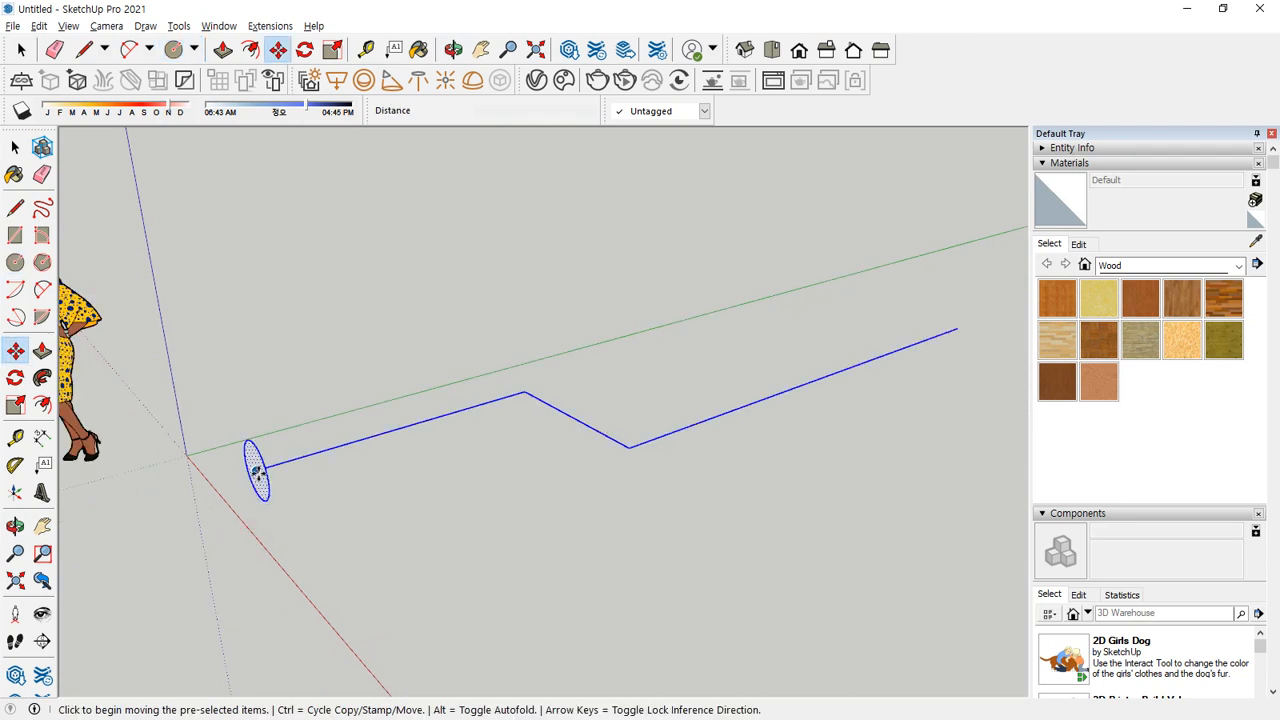
key("ctrl")
left_click(262, 465)
left_click(452, 668)
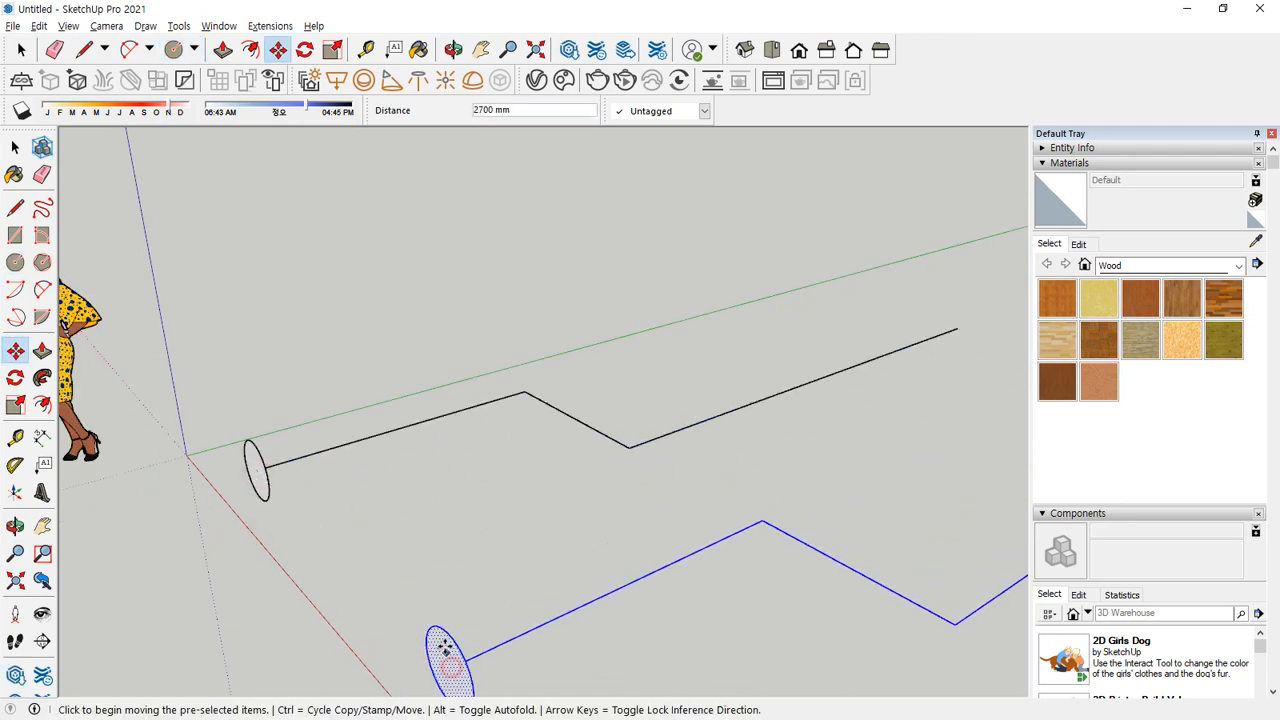
scroll(403, 543, "down", 1)
key("space")
middle_click_drag(487, 530, 403, 479, "shift")
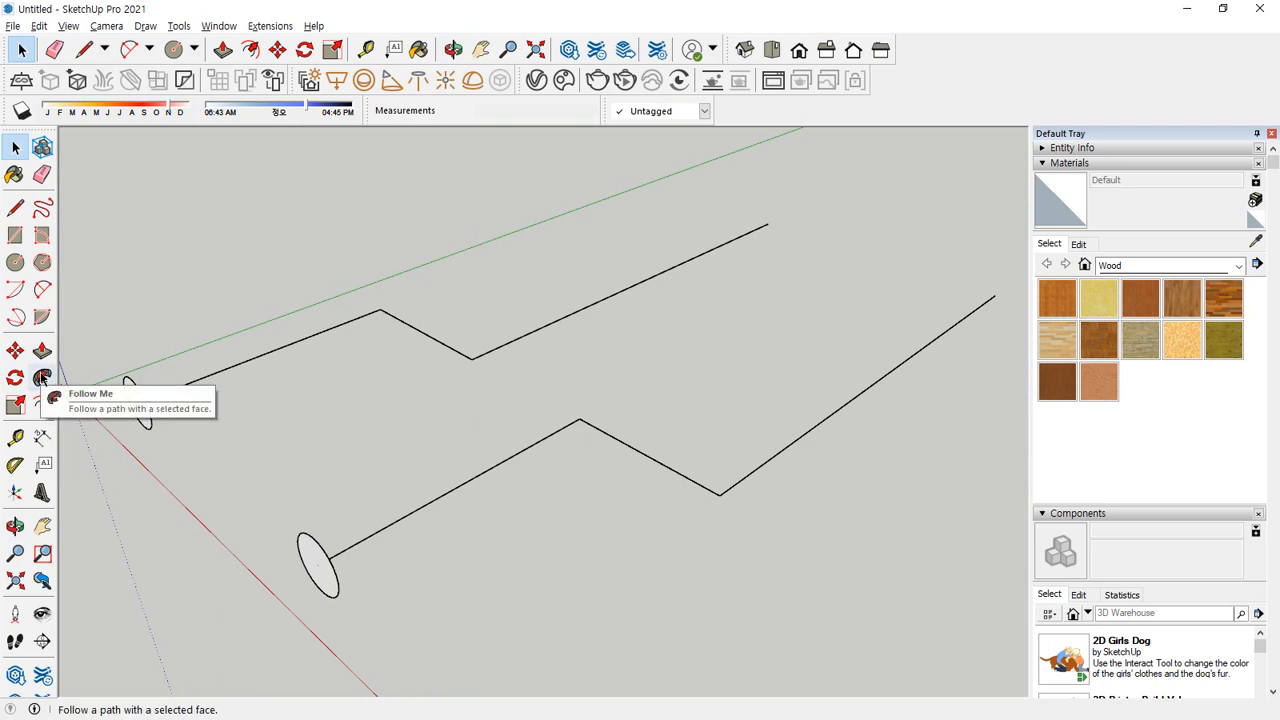
Try to sweep the original circle along its zigzag line with Follow Me, guiding it to the far end
left_click(42, 378)
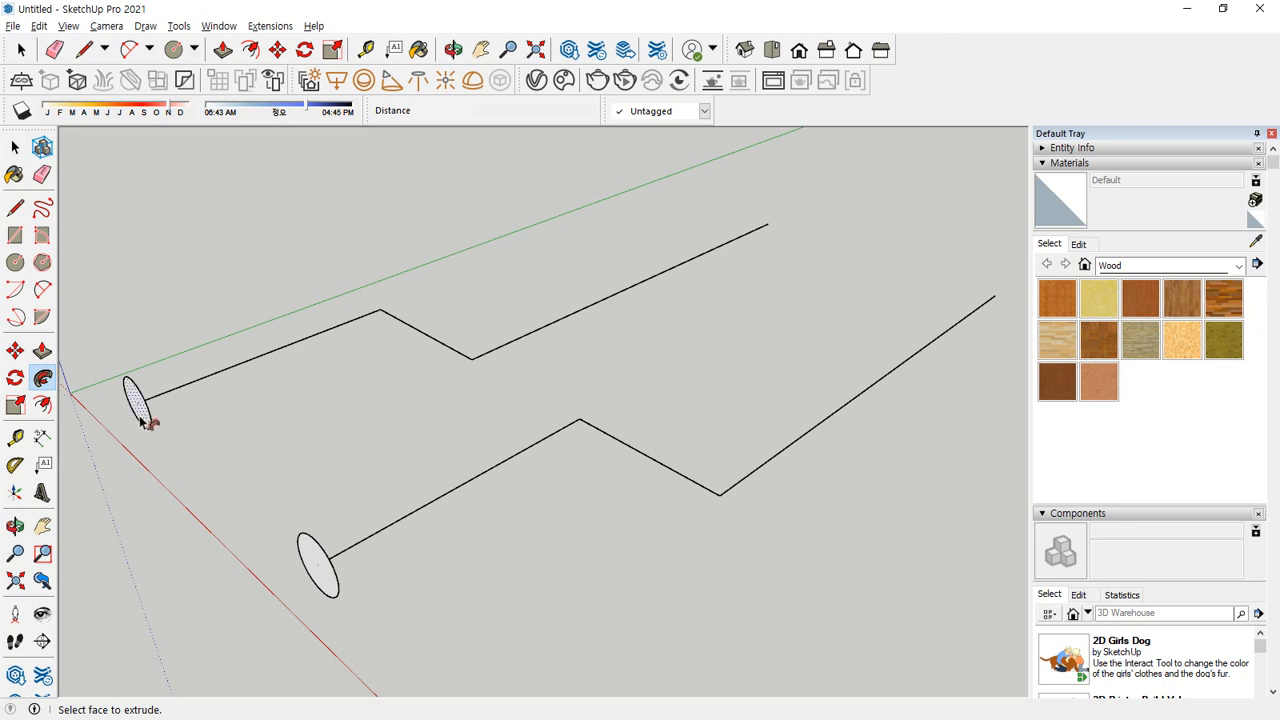
left_click_drag(143, 422, 346, 341)
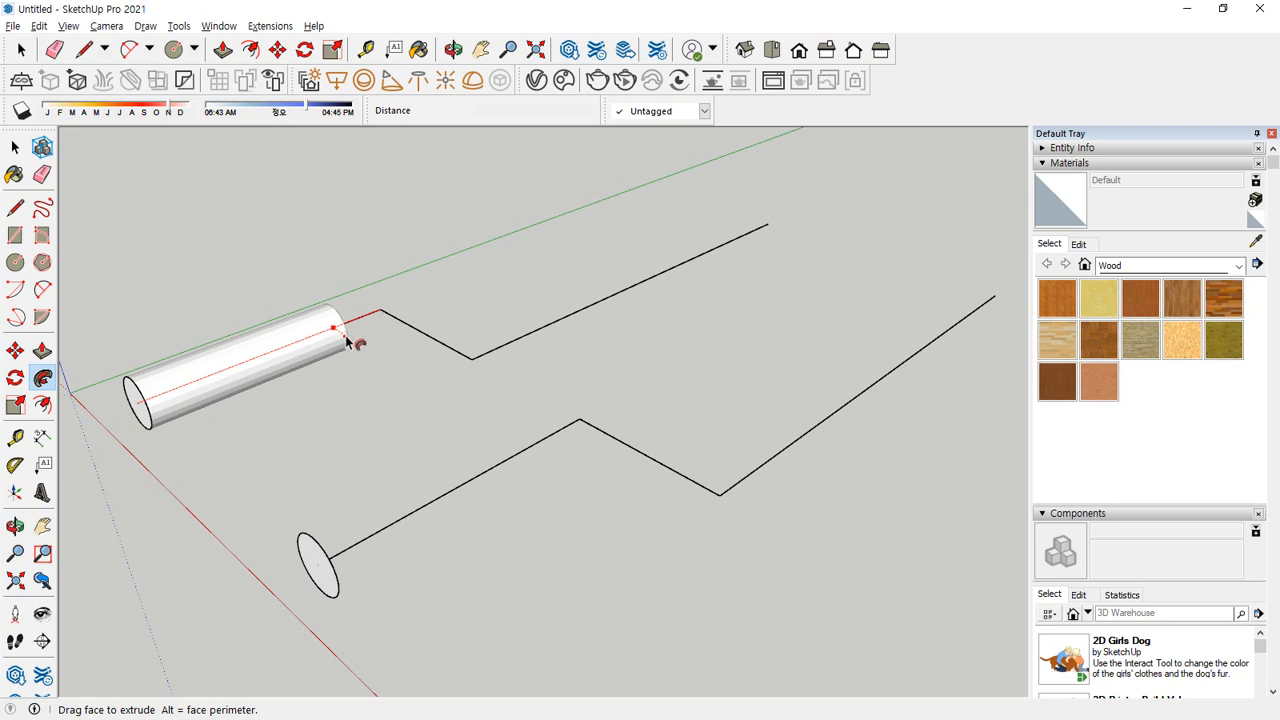
left_click_drag(346, 341, 791, 197)
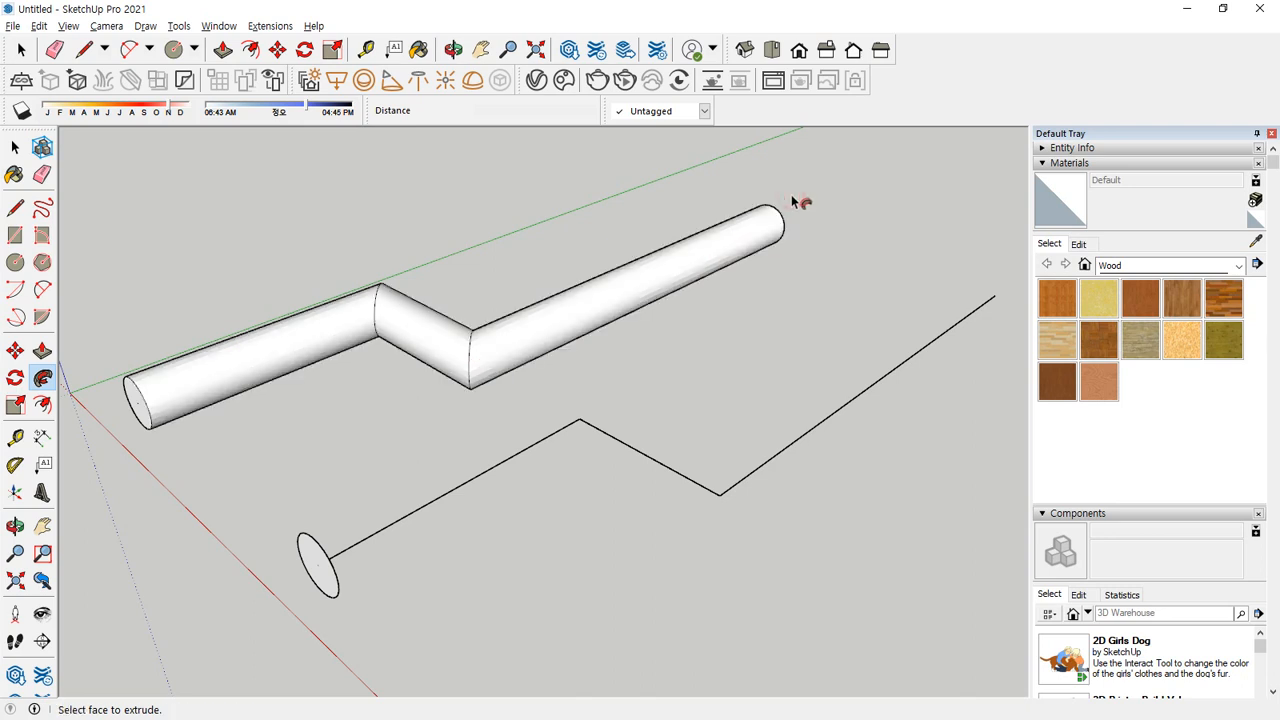
key("ctrl+z")
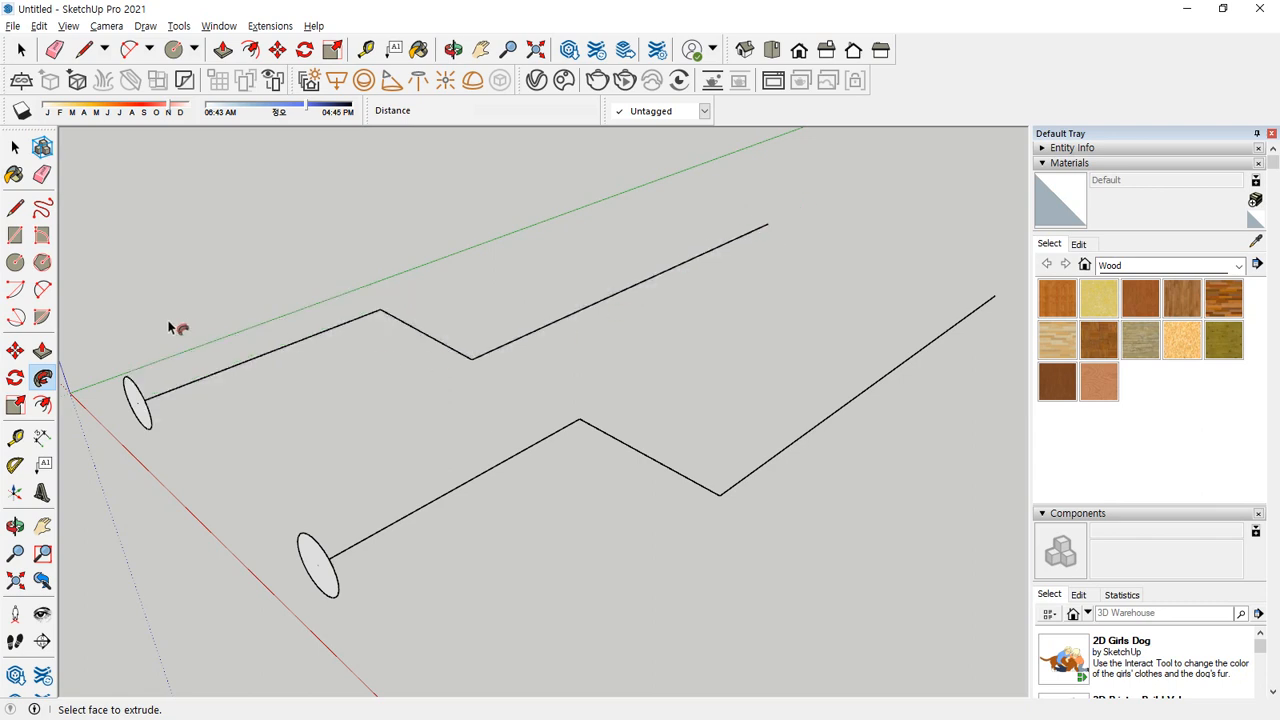
key("space")
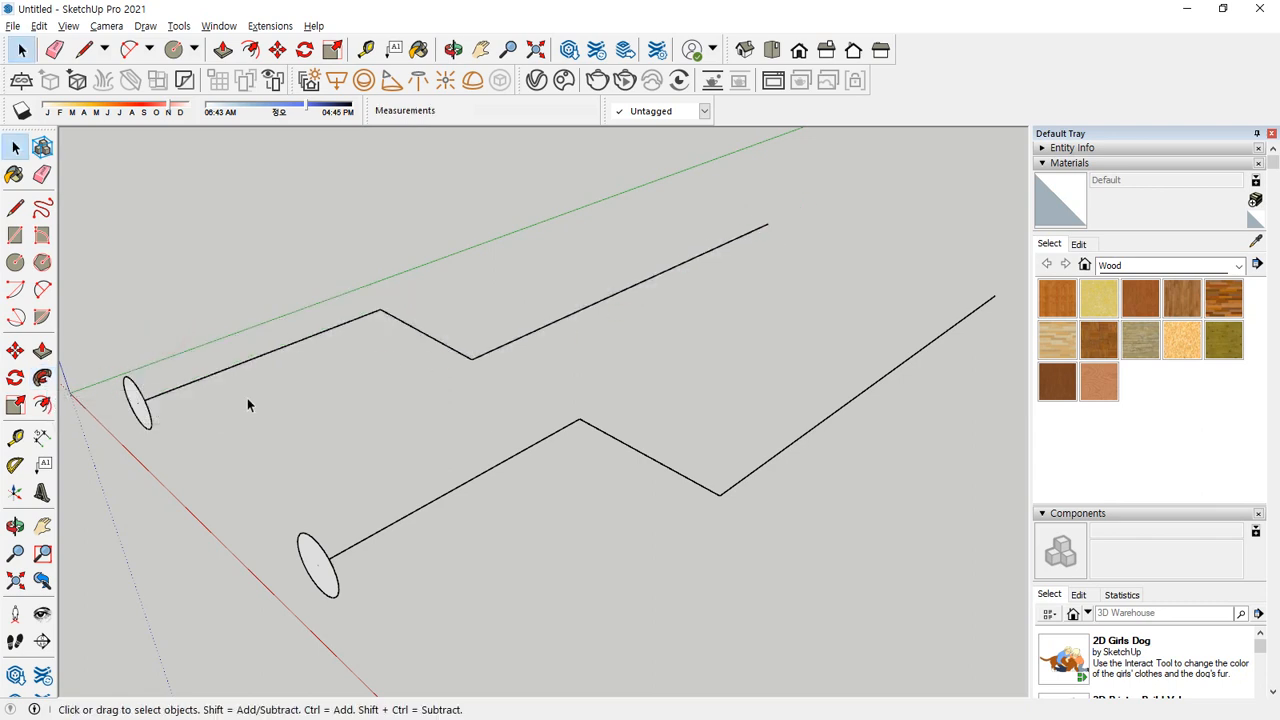
Sweep the original circle along its entire zigzag line with Follow Me to form a bent pipe
left_click(42, 378)
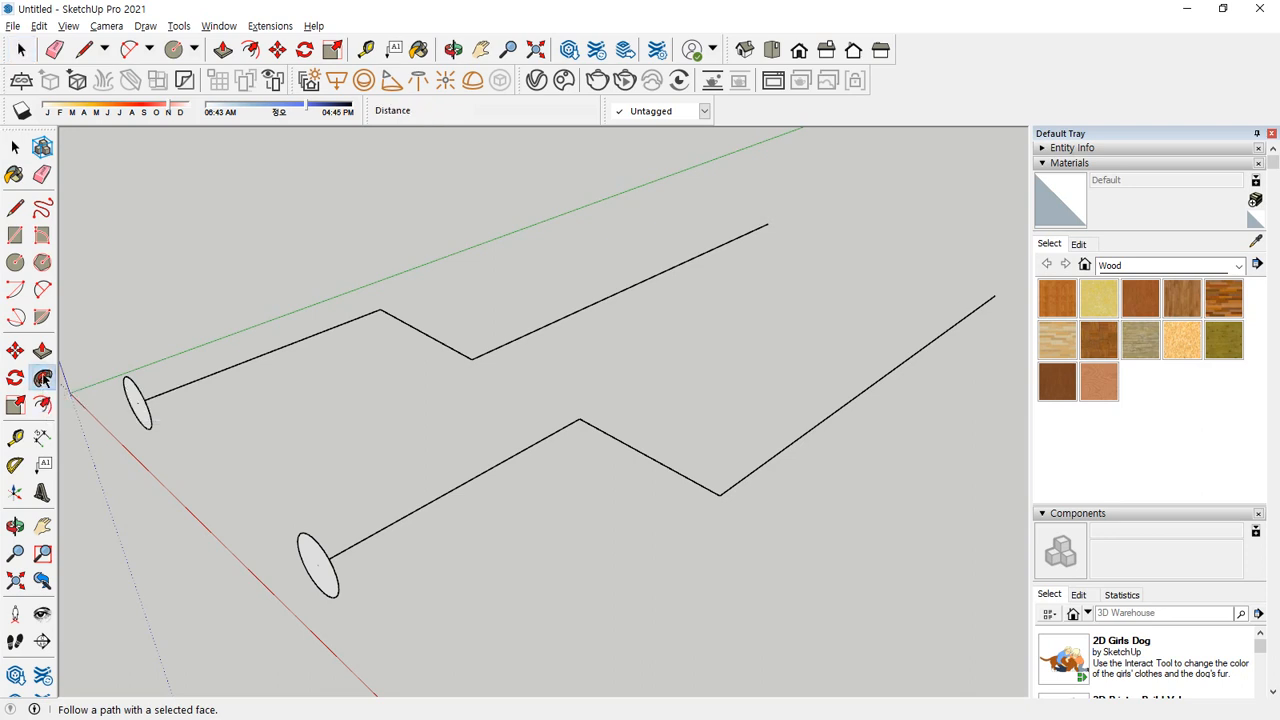
left_click(147, 418)
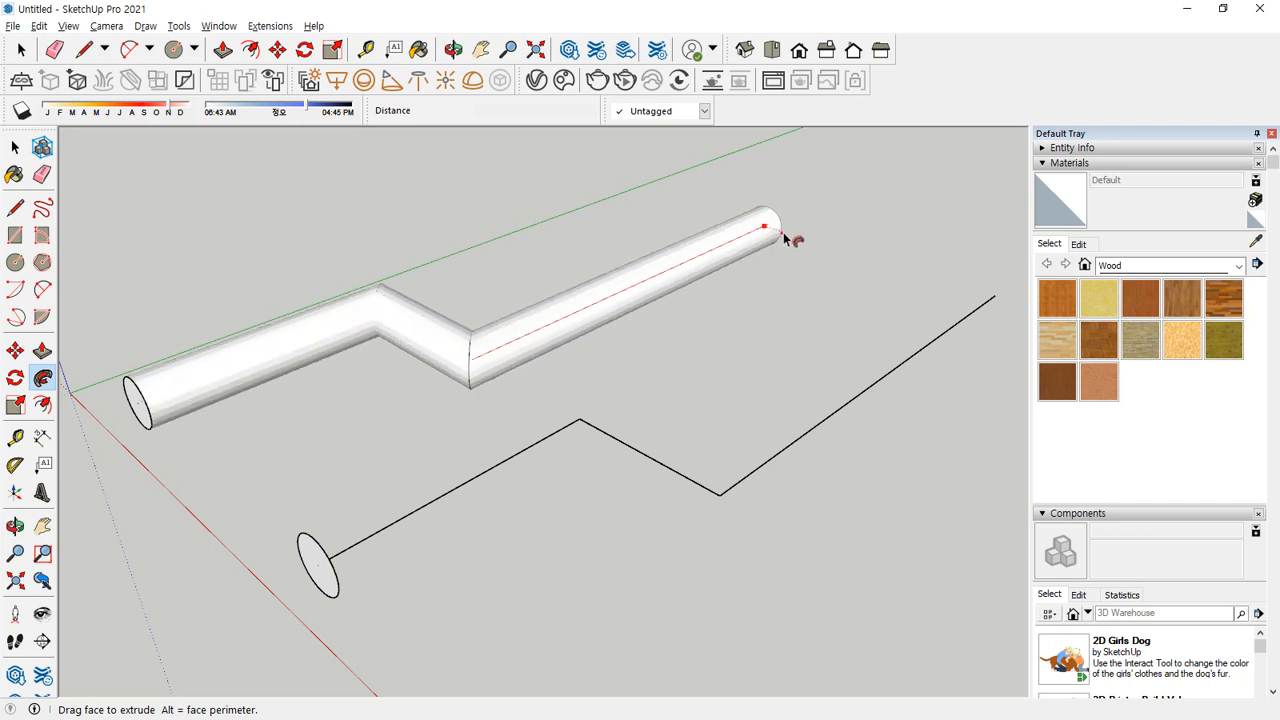
left_click(787, 216)
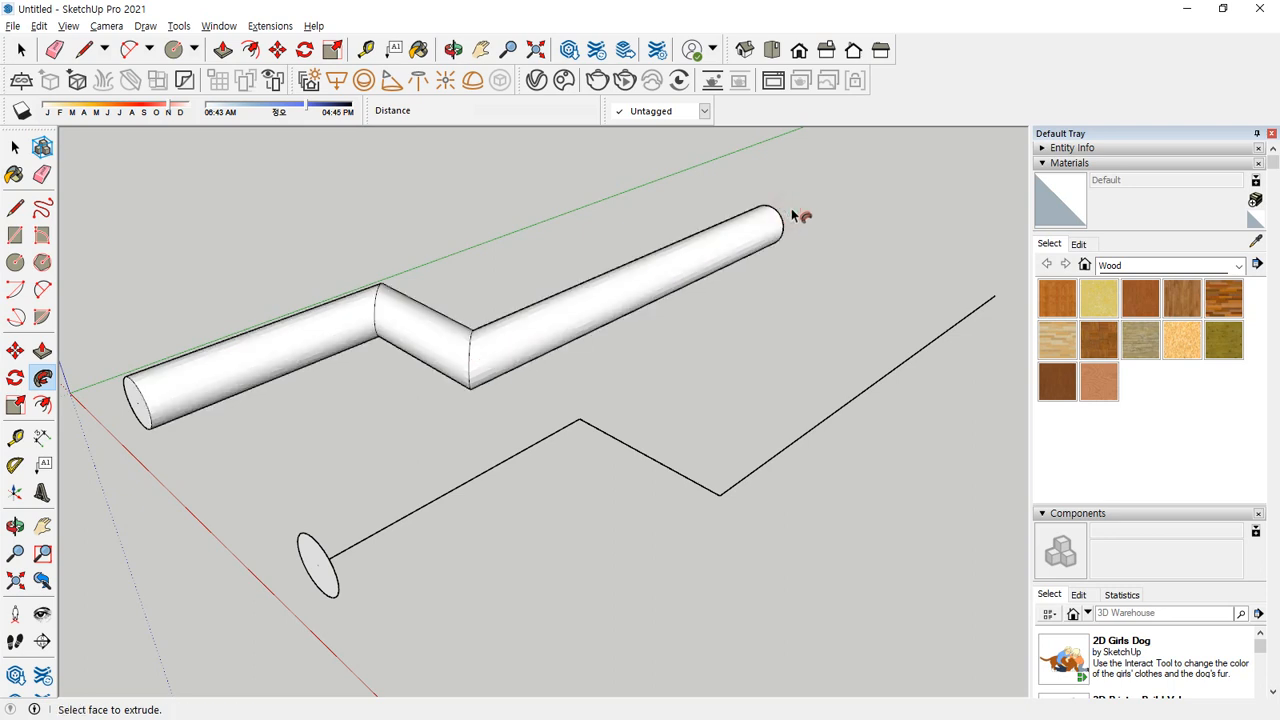
Try the Follow Me sweep on the copied circle with its zigzag line preselected as the path
left_click(15, 147)
left_click_drag(772, 540, 544, 413)
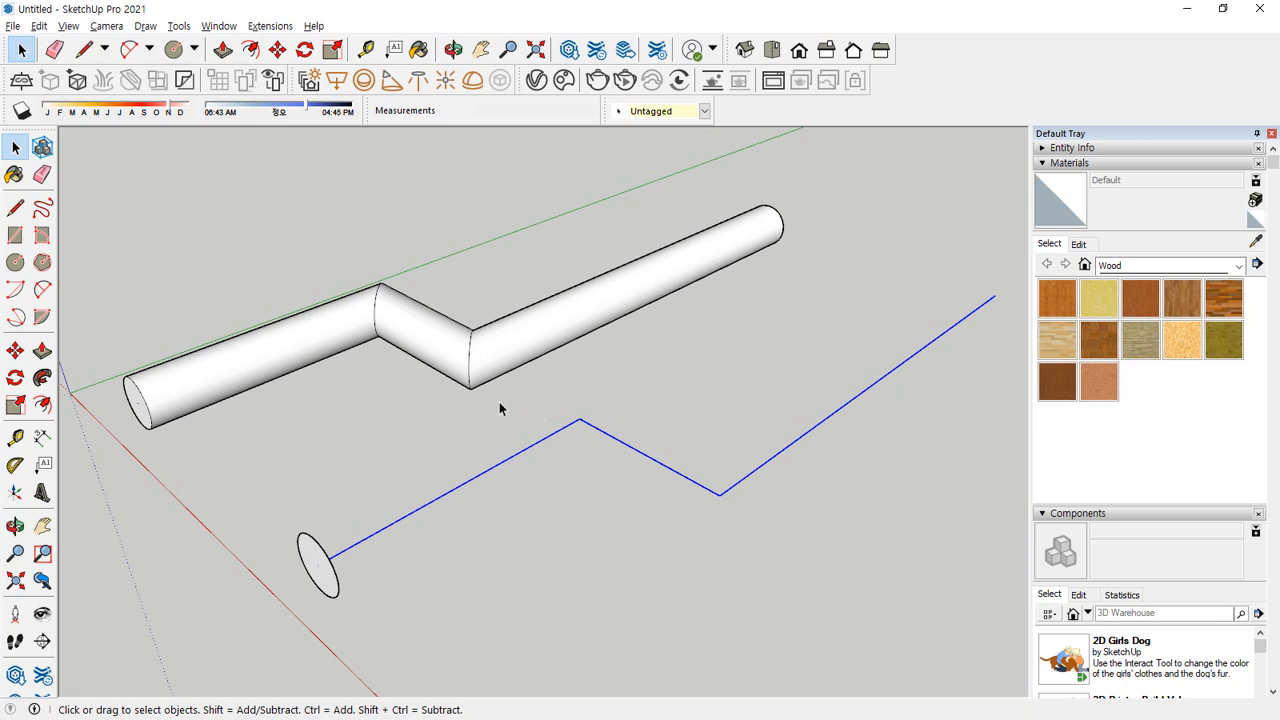
left_click(42, 378)
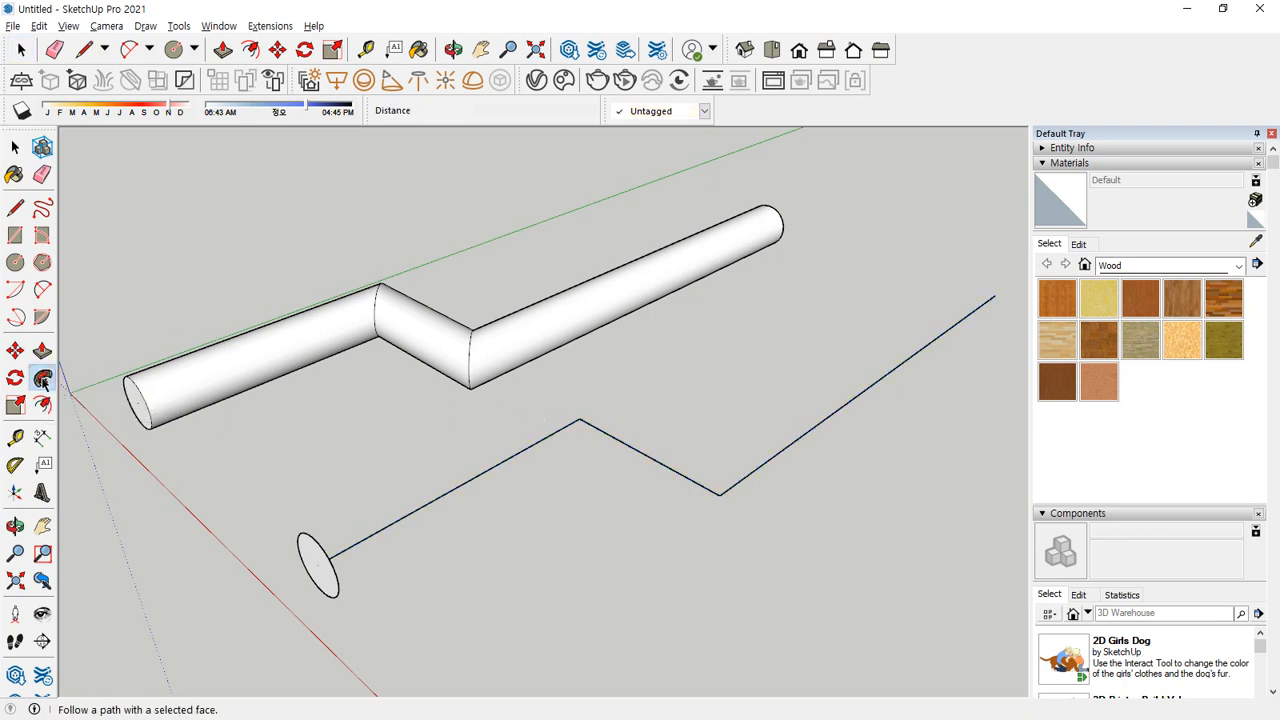
left_click(311, 562)
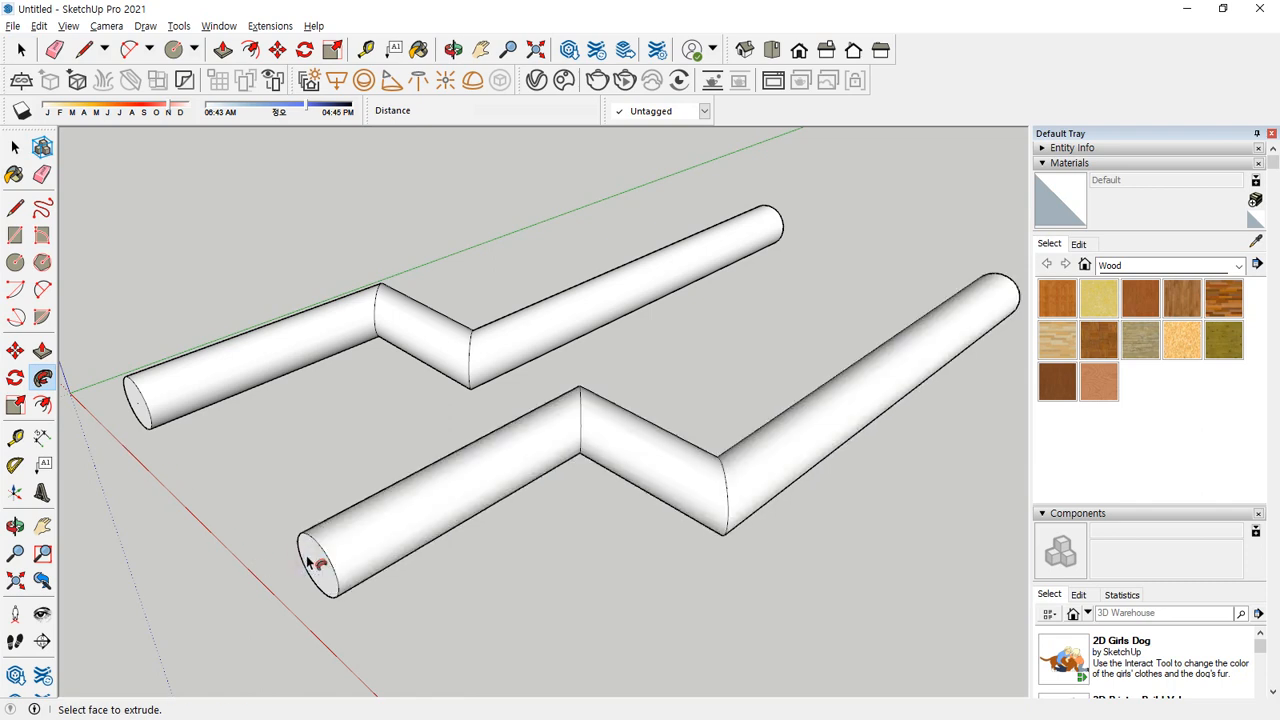
key("ctrl+z")
key("space")
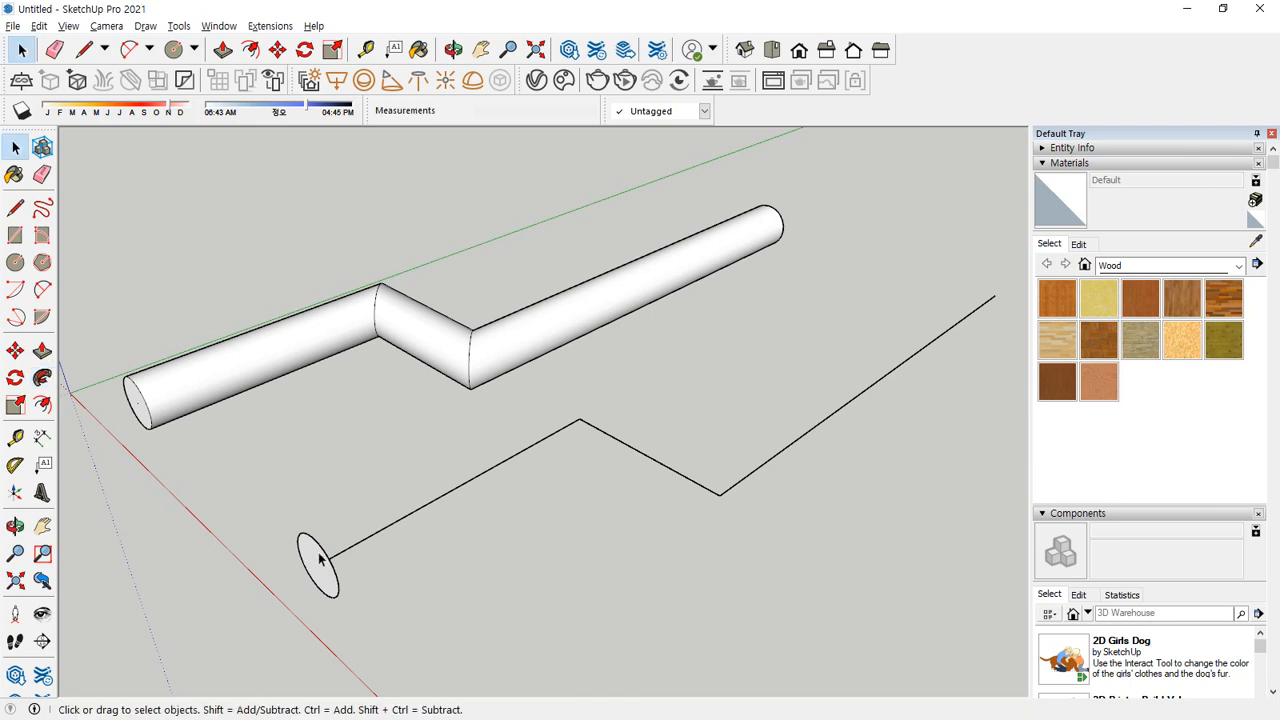
left_click_drag(853, 549, 545, 418)
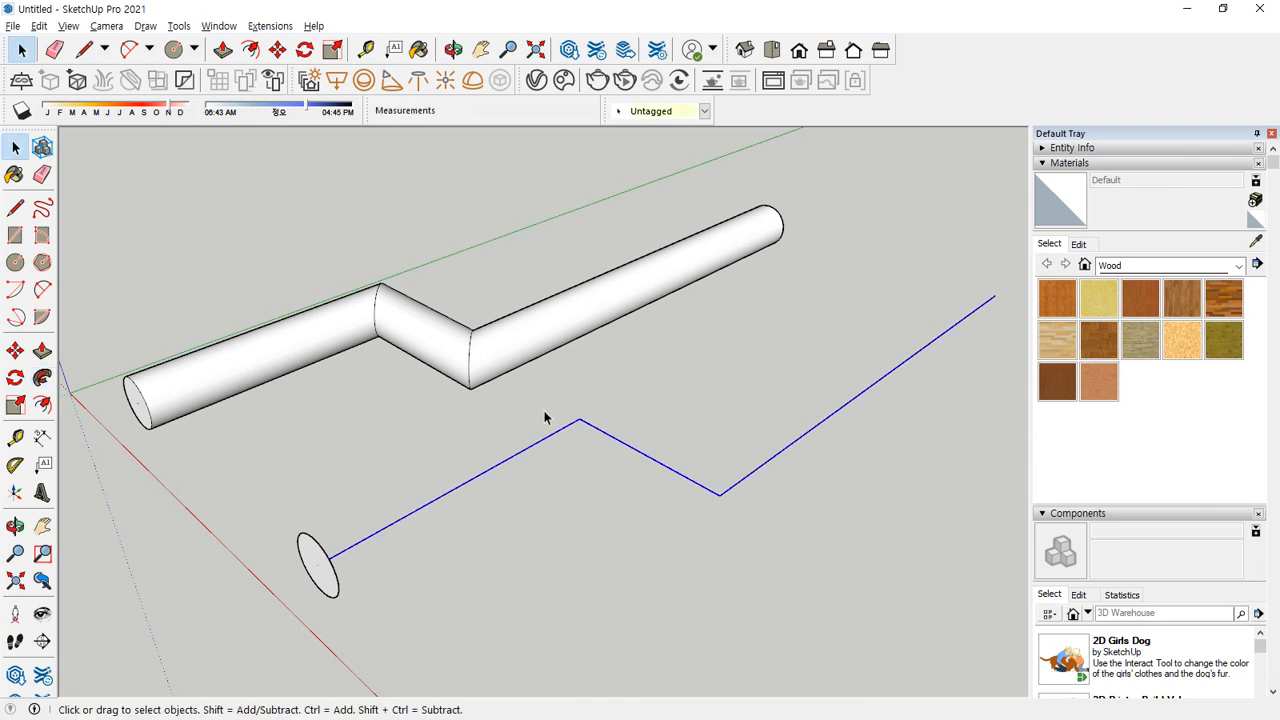
left_click(44, 379)
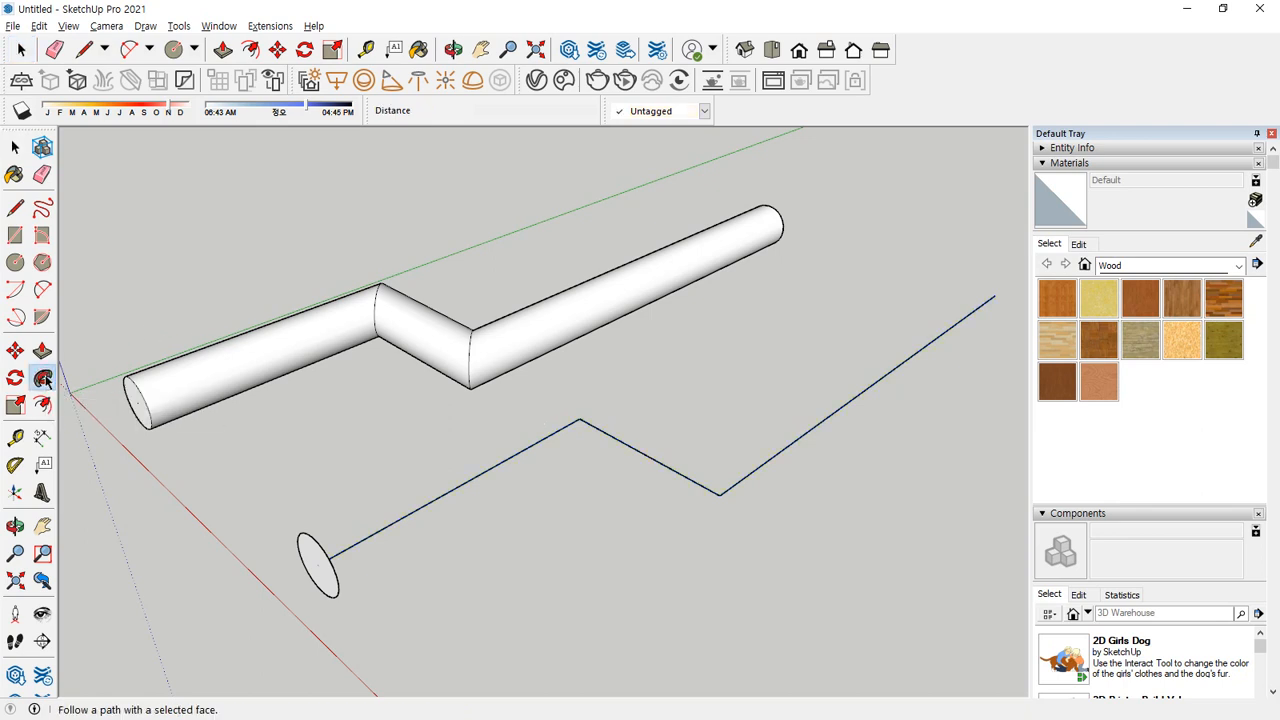
left_click(330, 590)
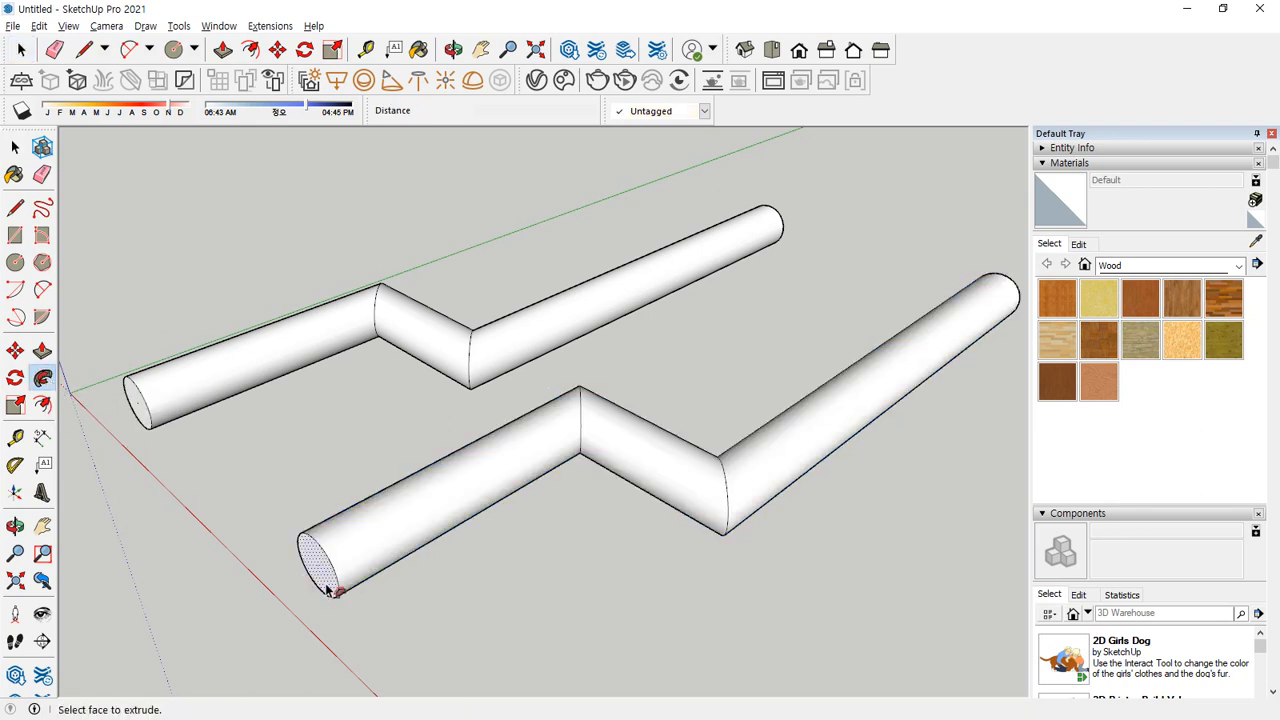
key("ctrl+z")
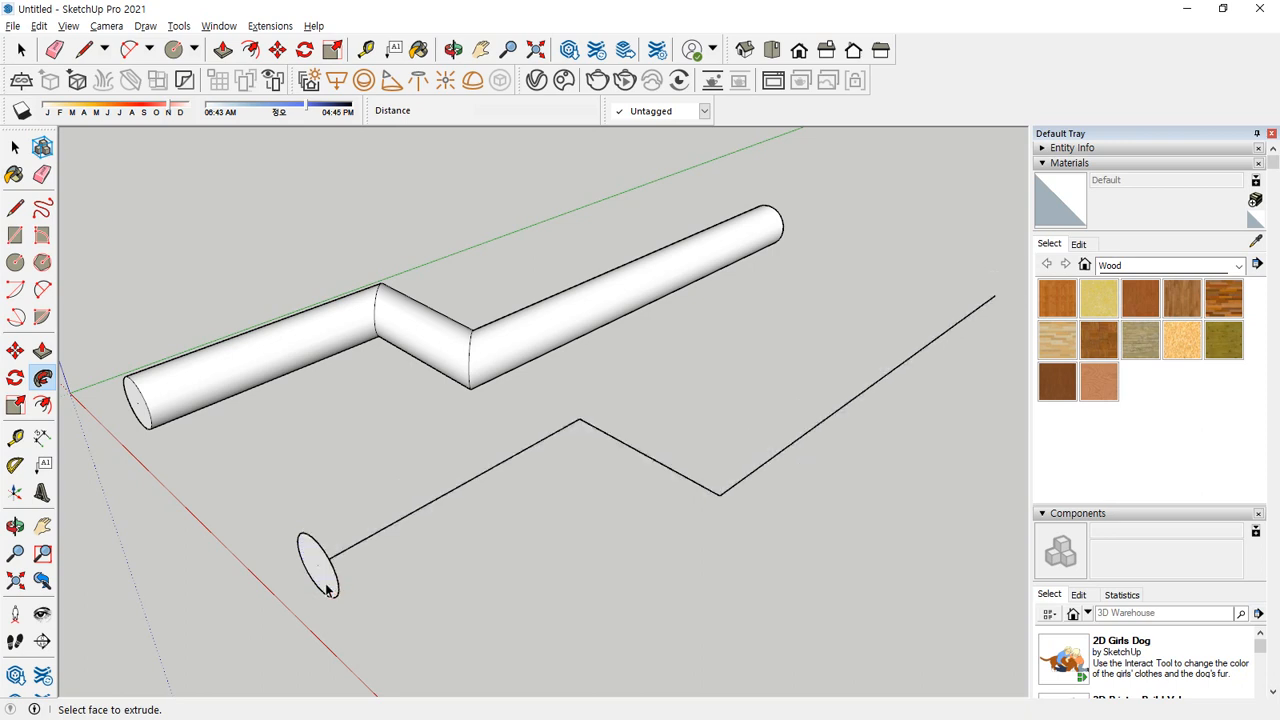
Preselect the copied zigzag line as the path and sweep its circle along it with Follow Me
key("space")
left_click_drag(686, 480, 523, 412)
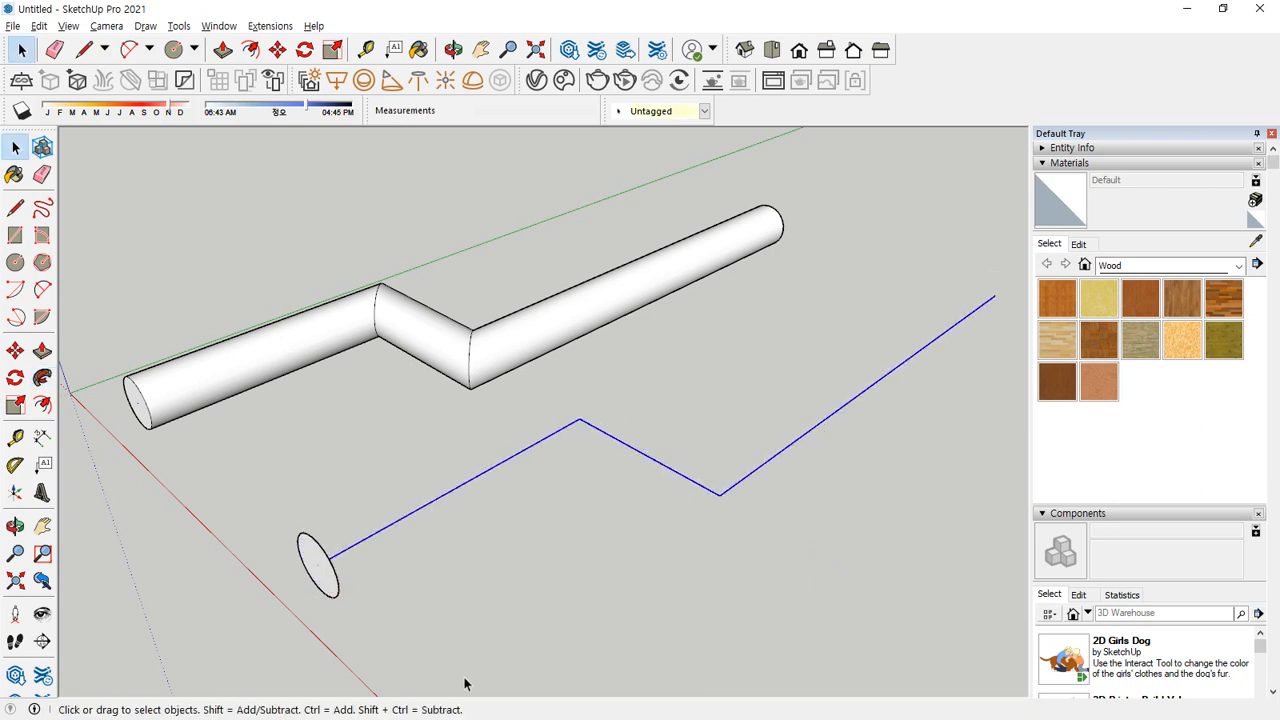
left_click(44, 379)
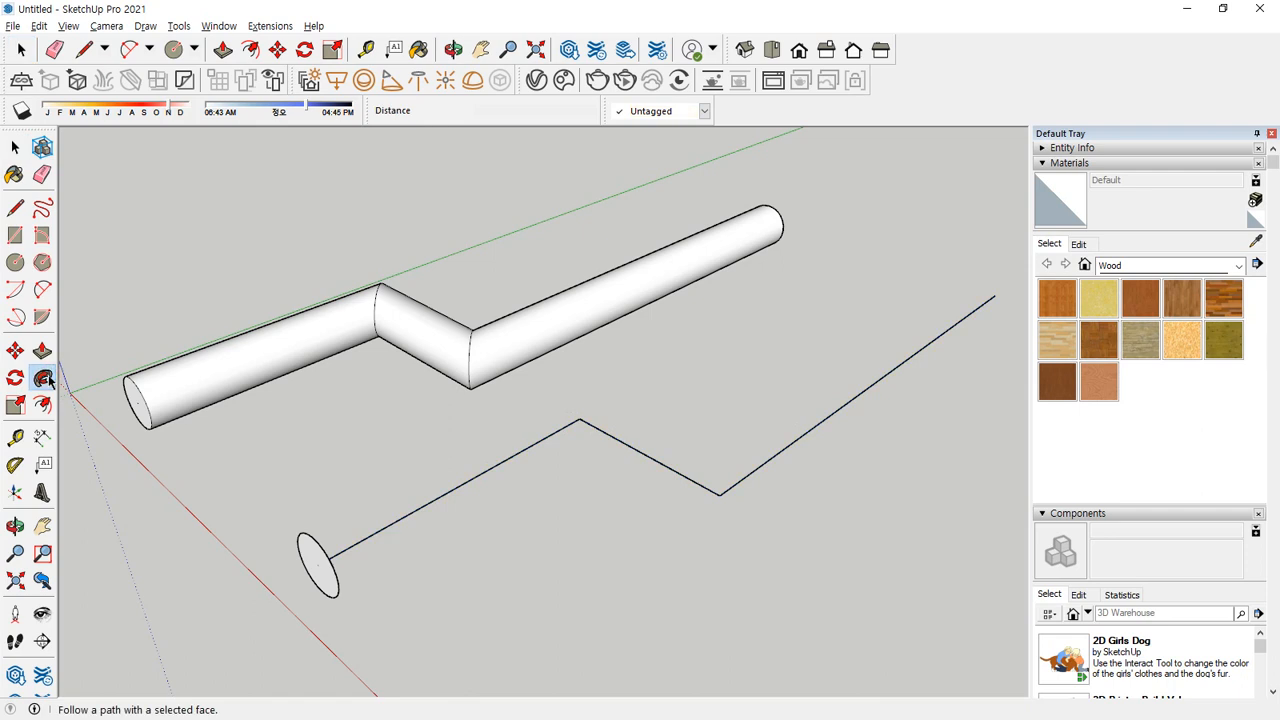
left_click(333, 594)
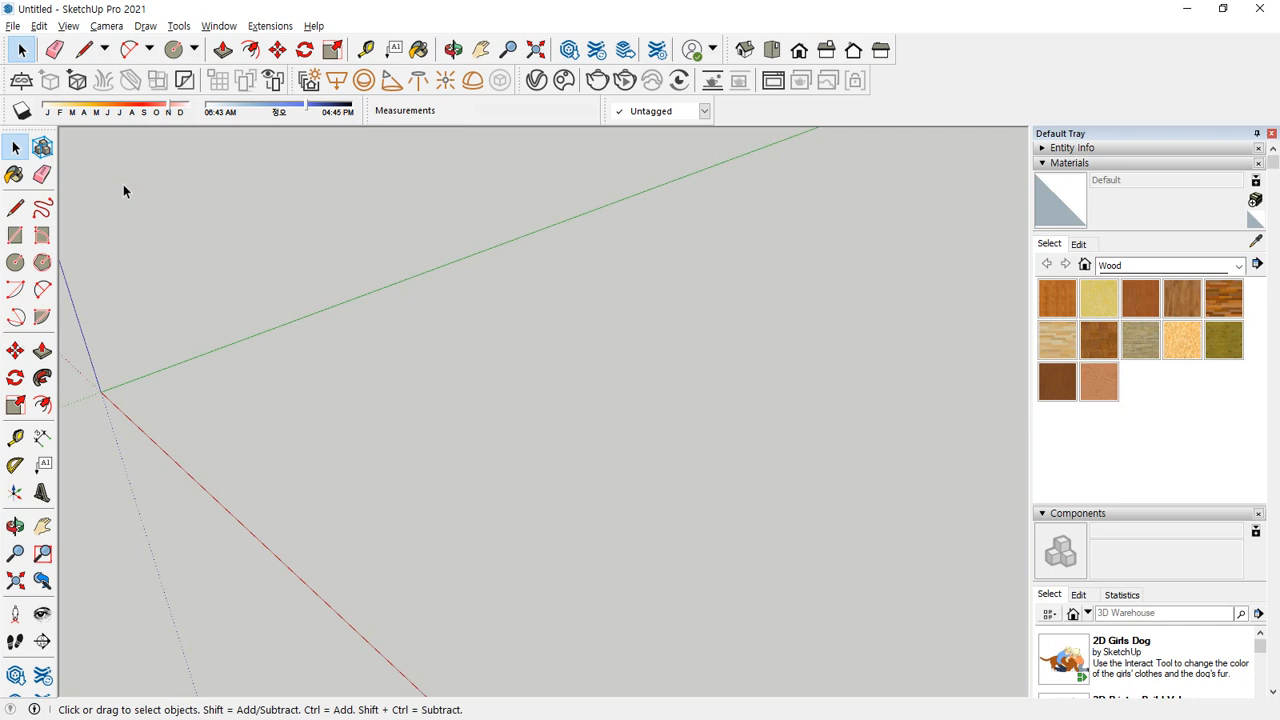
Draw a circle on the ground near the origin and pull it up about 1825 mm into a cylinder
key("c")
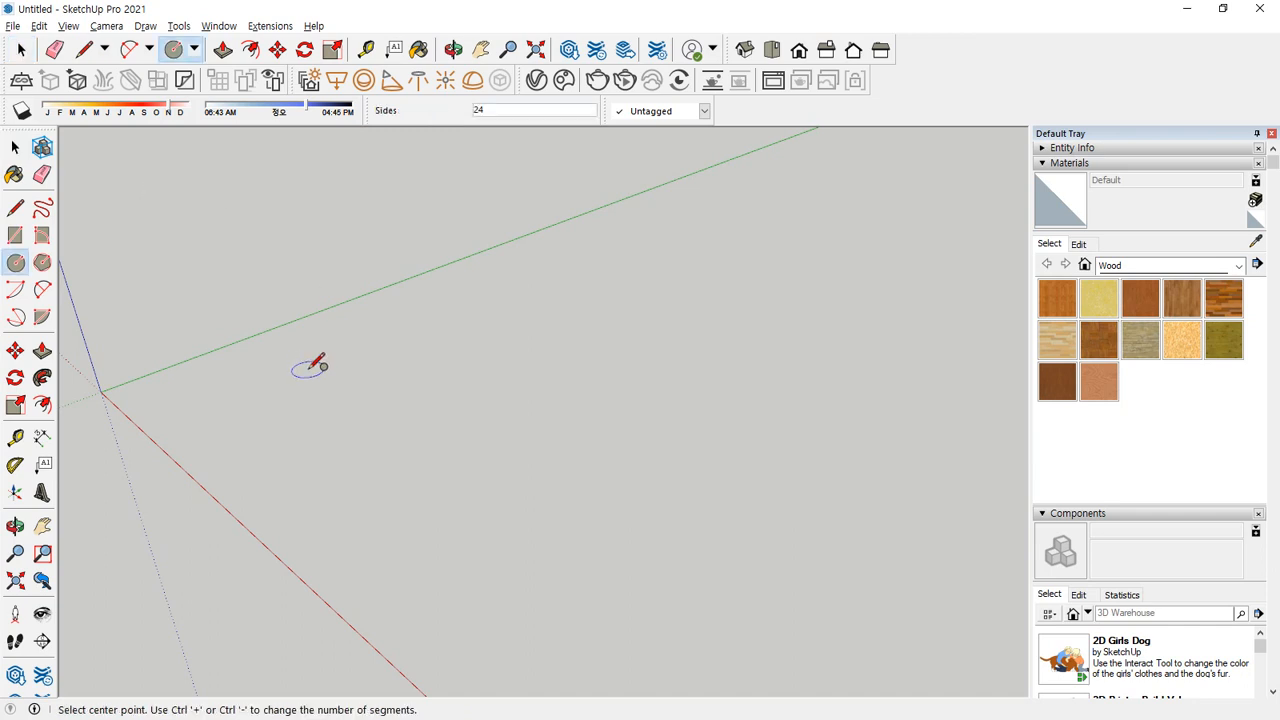
left_click(297, 382)
left_click(334, 380)
key("p")
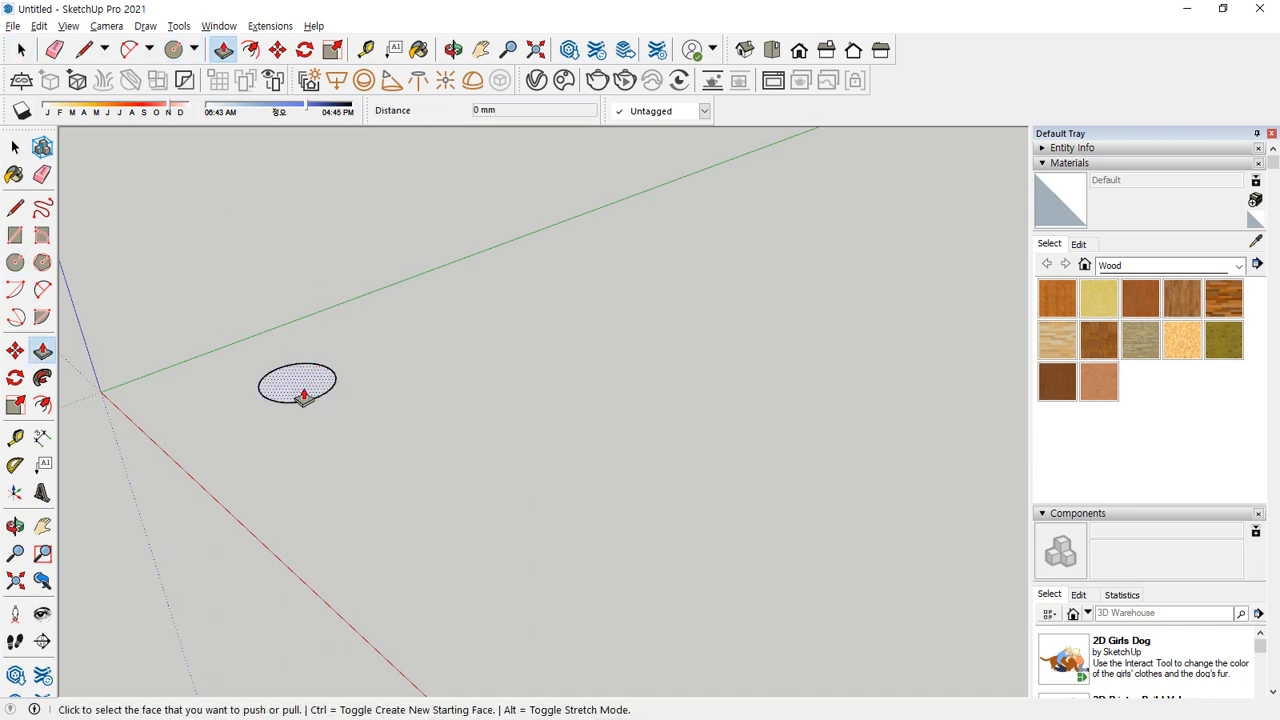
left_click(302, 392)
left_click(296, 218)
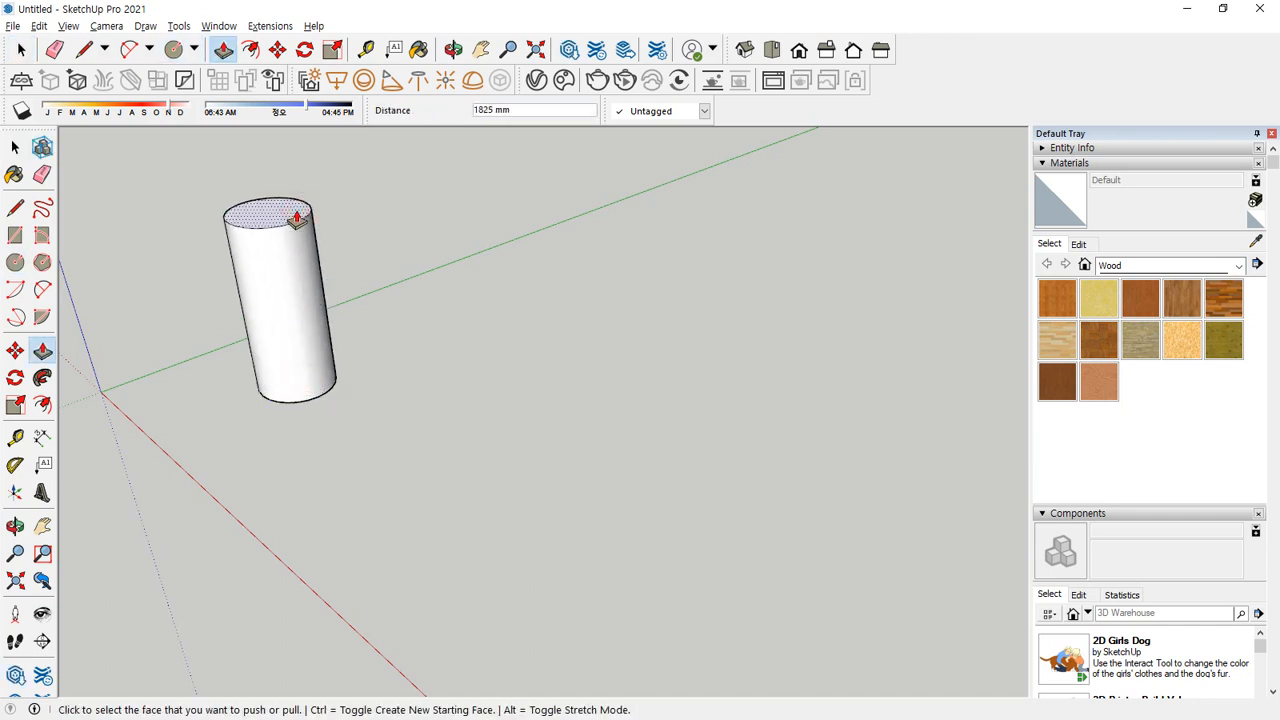
Undo the cylinder and its circle, and draw an upright rectangle about 653 by 1822 mm beside the green axis
key("ctrl+z")
key("ctrl+z")
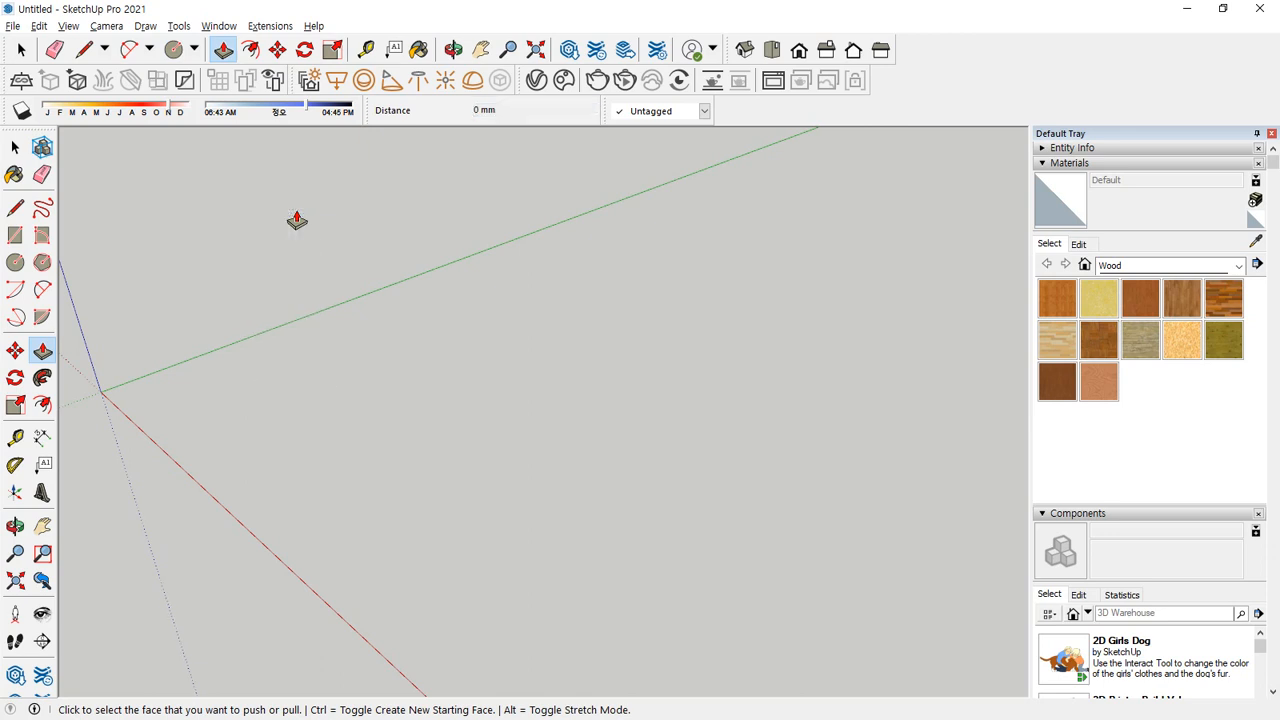
key("r")
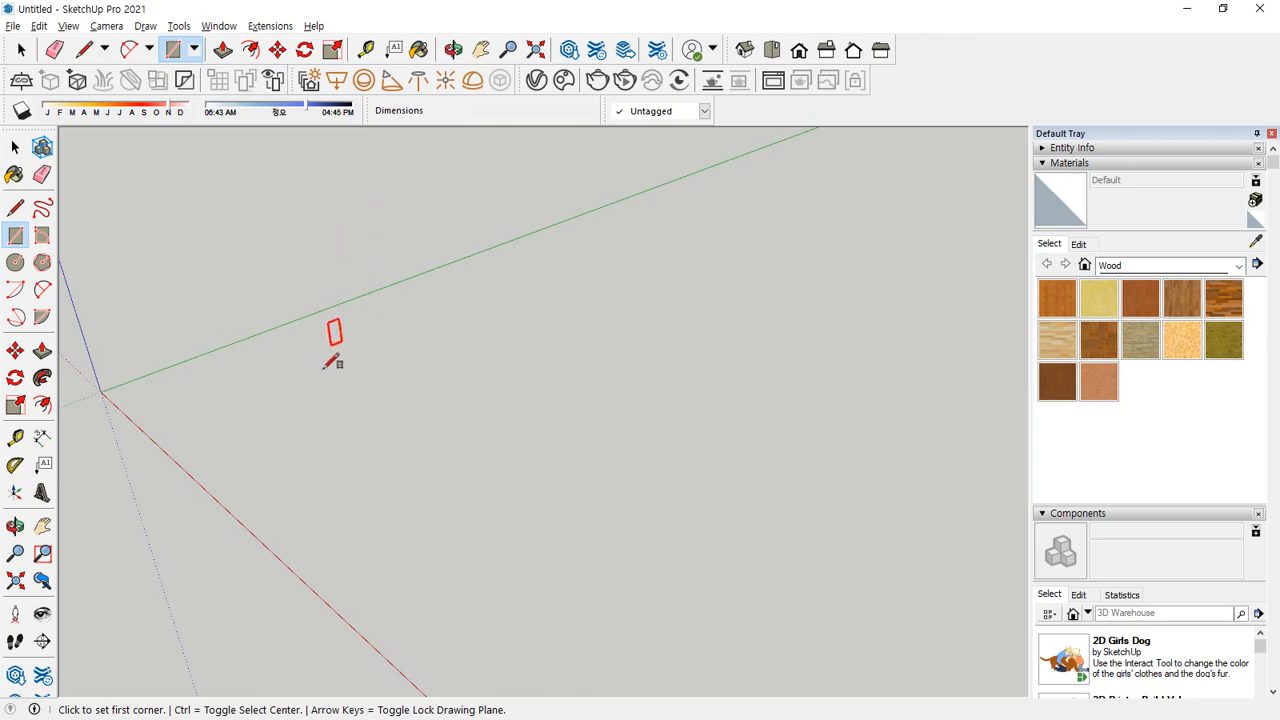
left_click(407, 417)
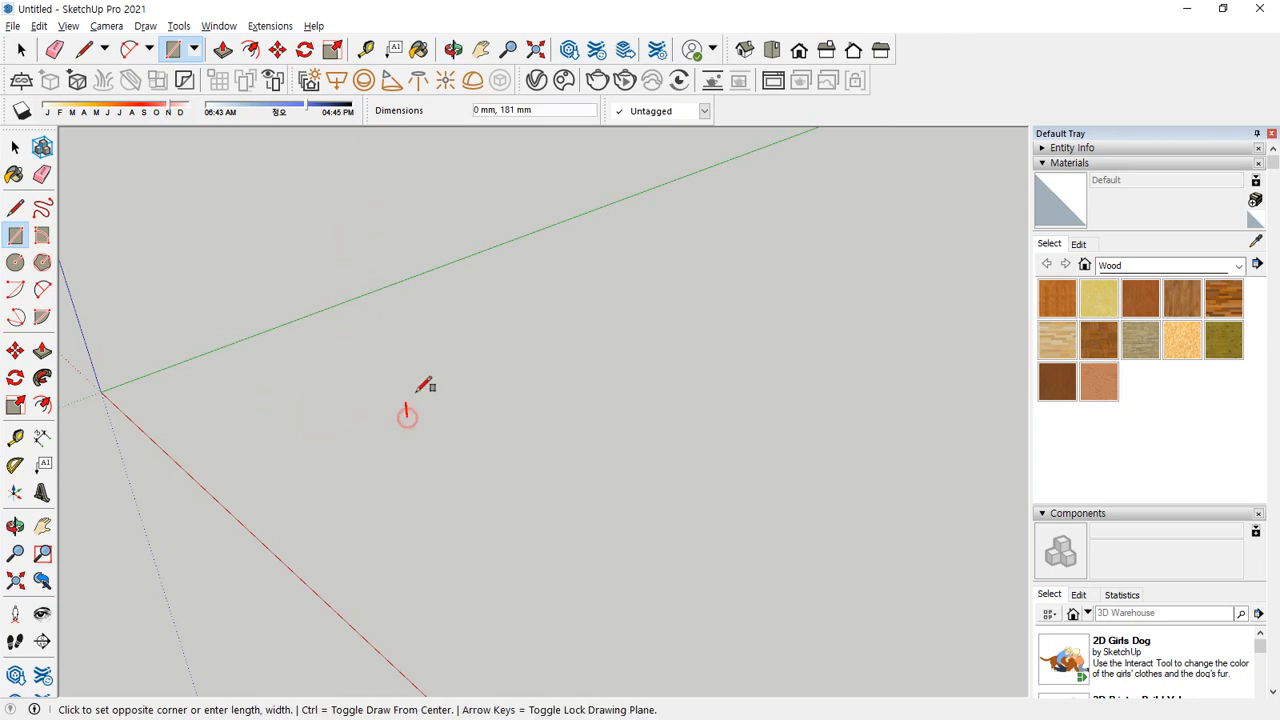
left_click(448, 222)
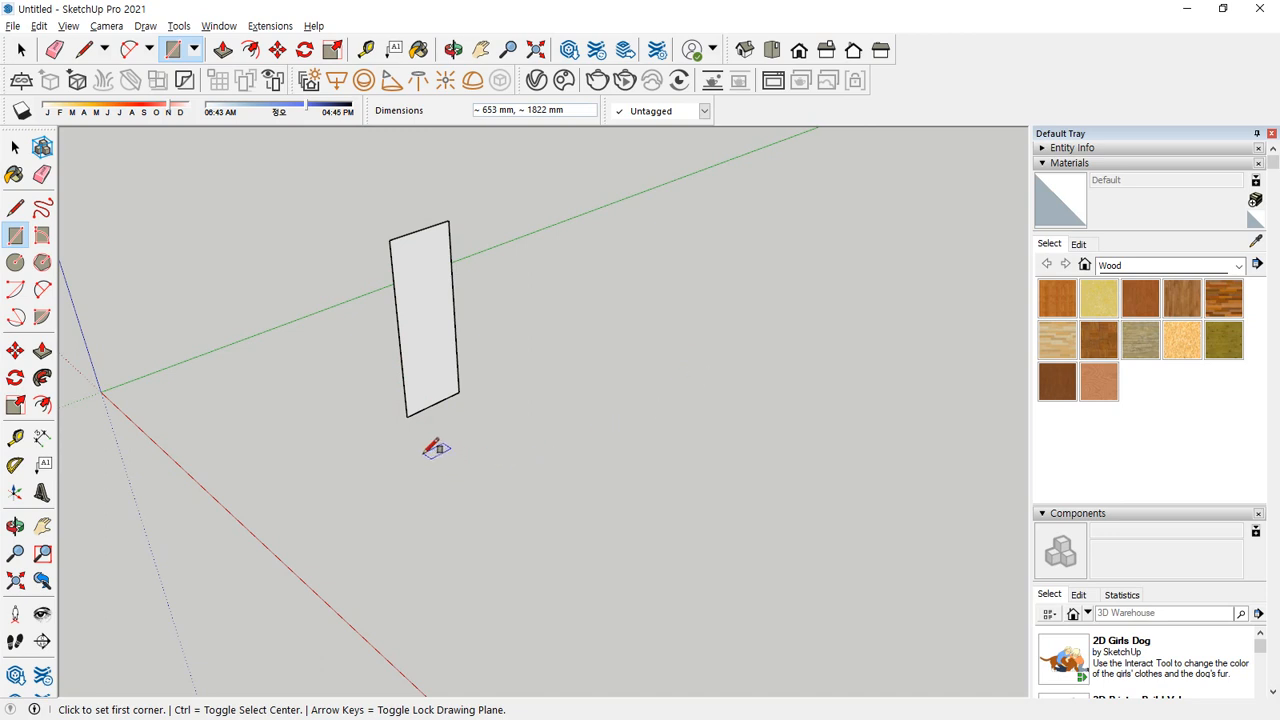
Draw a circle with a radius of about 868 mm on the ground, centred on the rectangle's lower corner
key("c")
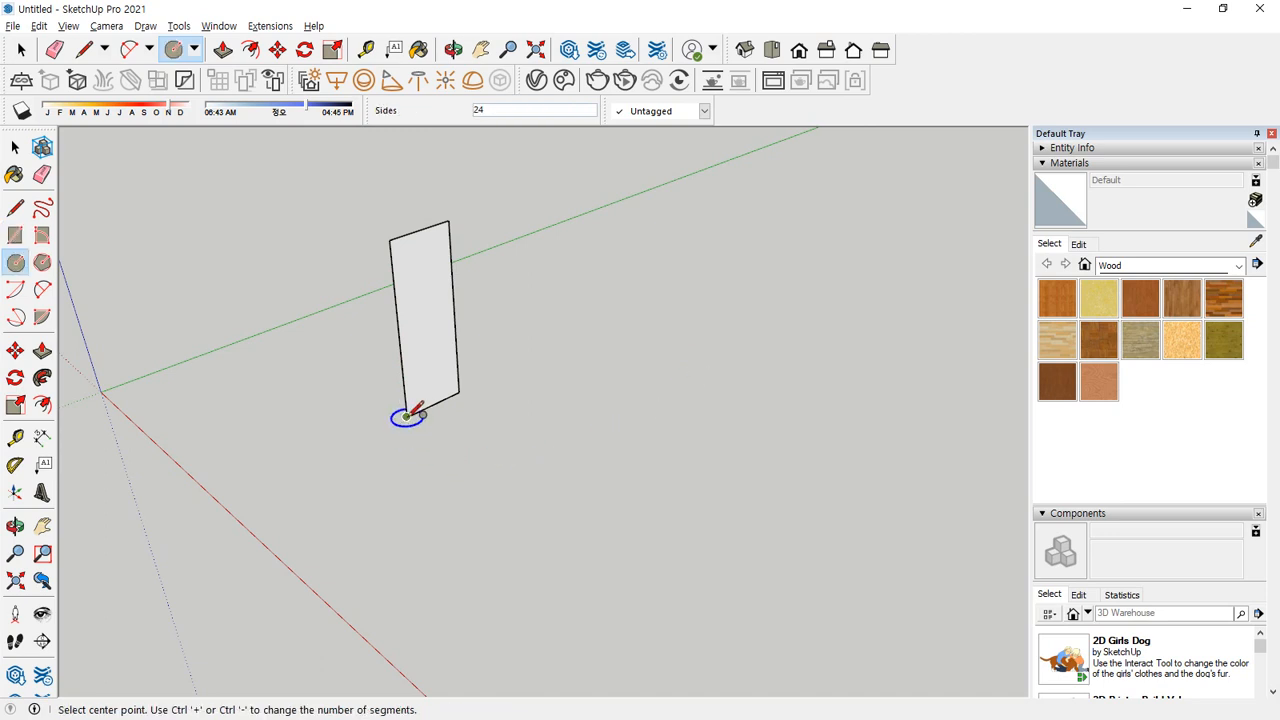
left_click(407, 417)
left_click(483, 433)
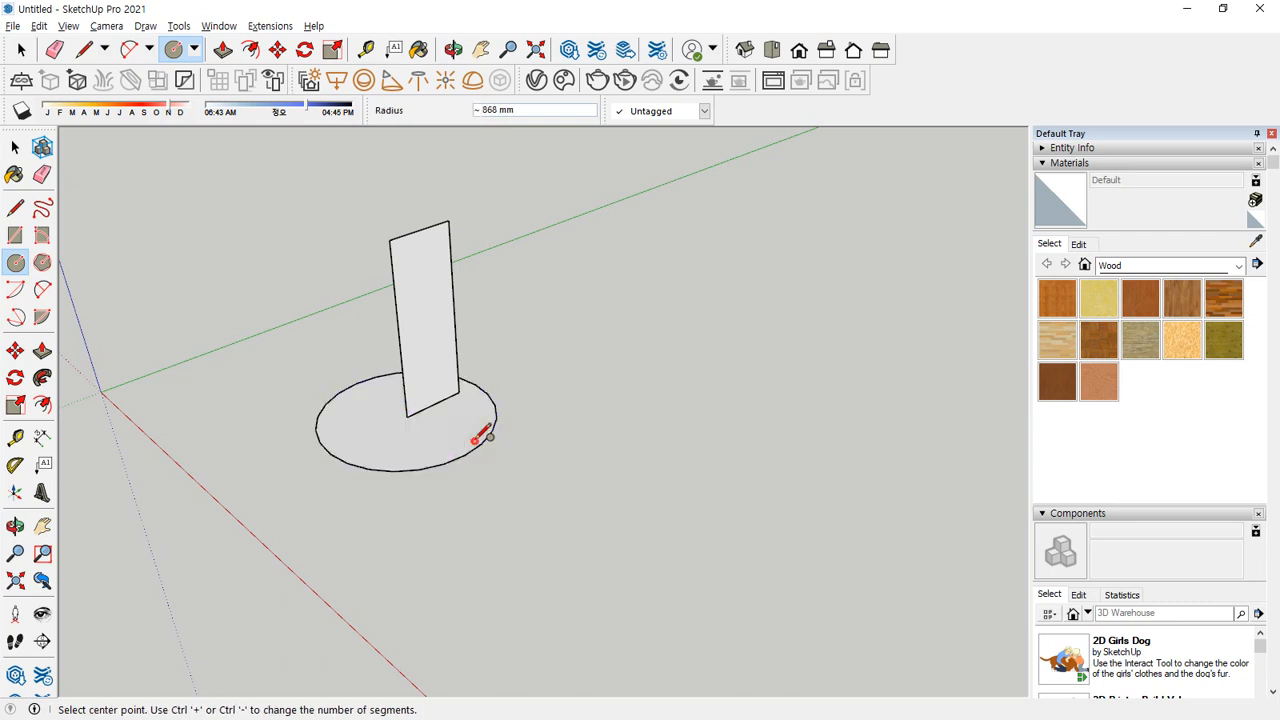
middle_click_drag(481, 434, 314, 451)
scroll(845, 374, "up", 3)
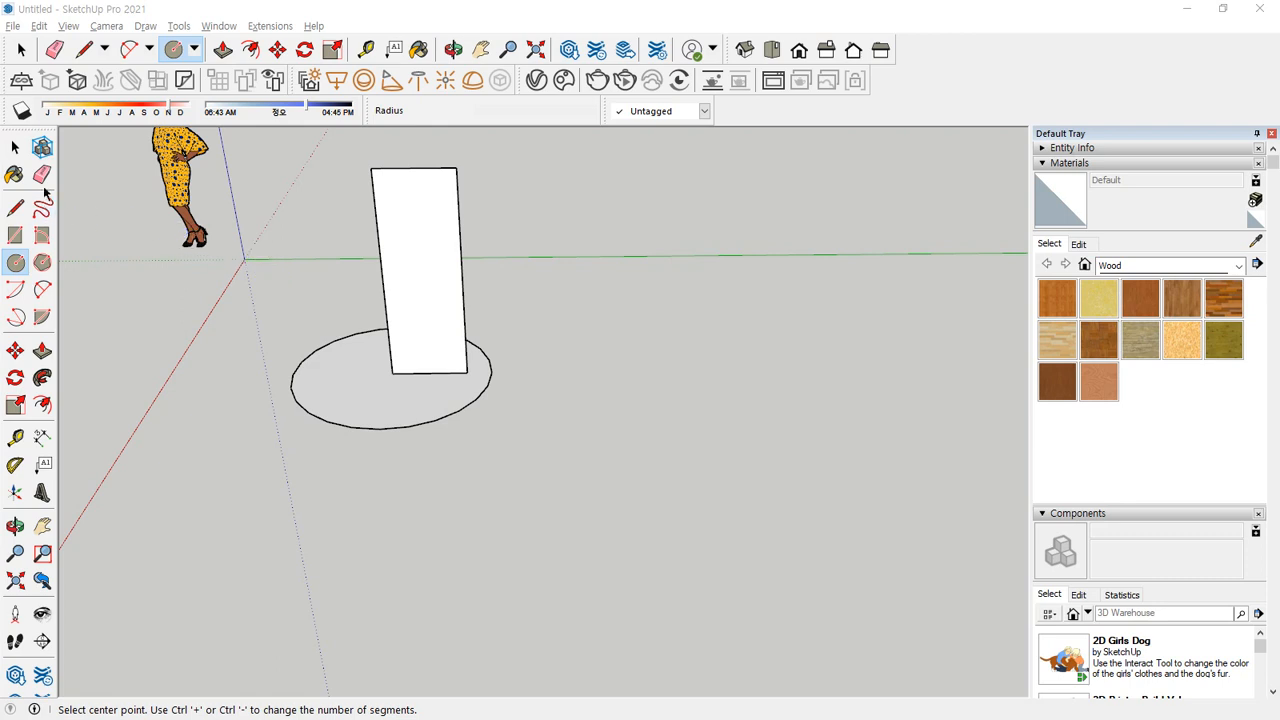
Preselect the ground circle's edge as the path, sweep the rectangle around it with Follow Me, and undo the sweep
key("space")
left_click(372, 430)
double_click(420, 425)
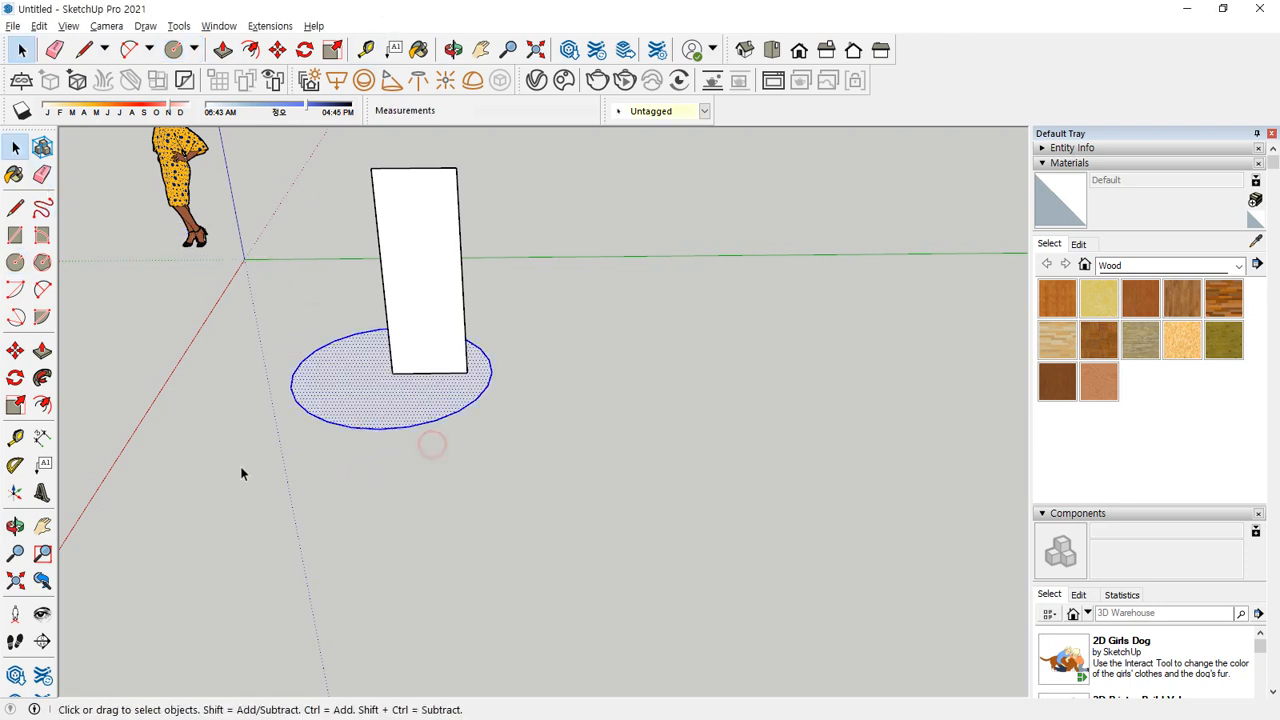
left_click(383, 466)
left_click(410, 424)
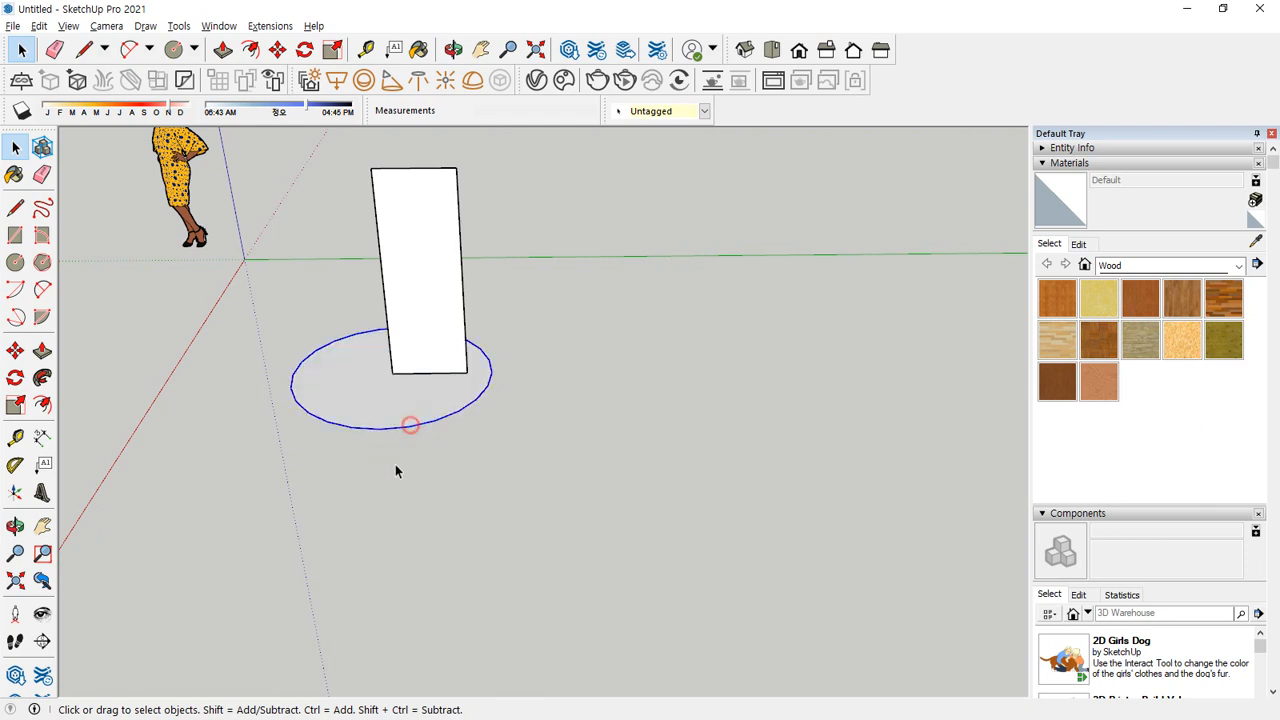
left_click(44, 378)
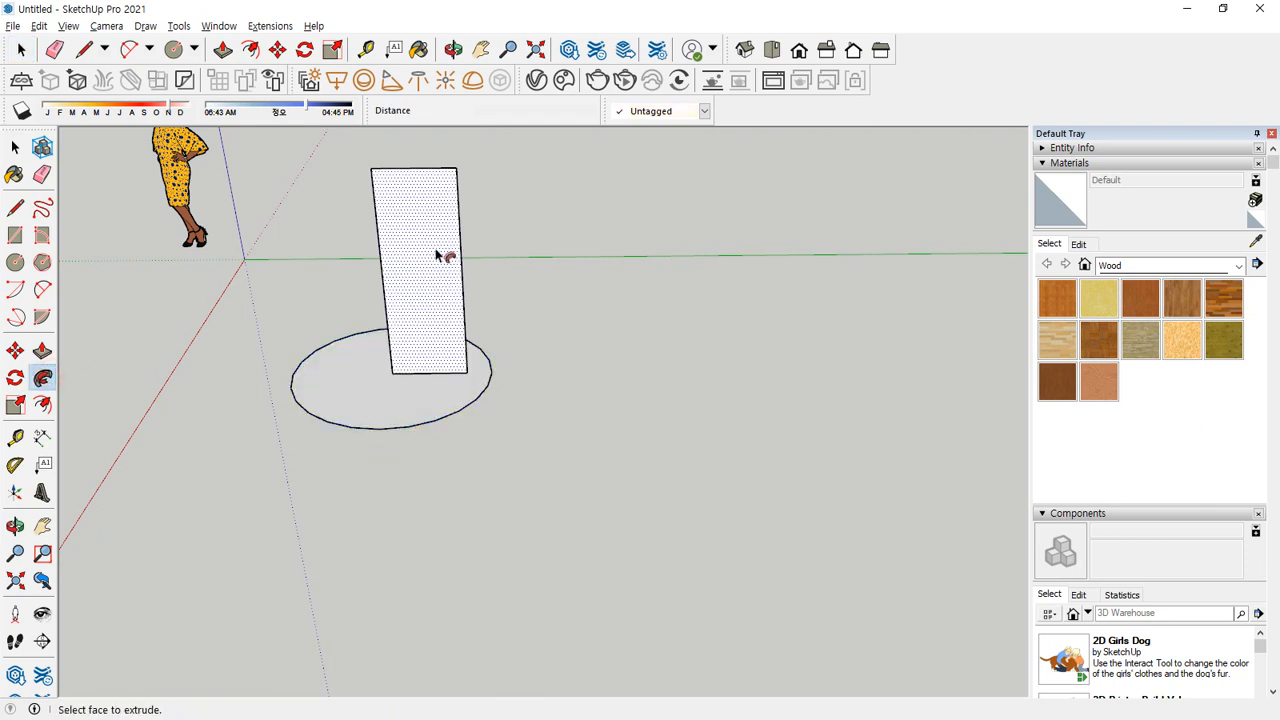
left_click_drag(435, 250, 585, 300)
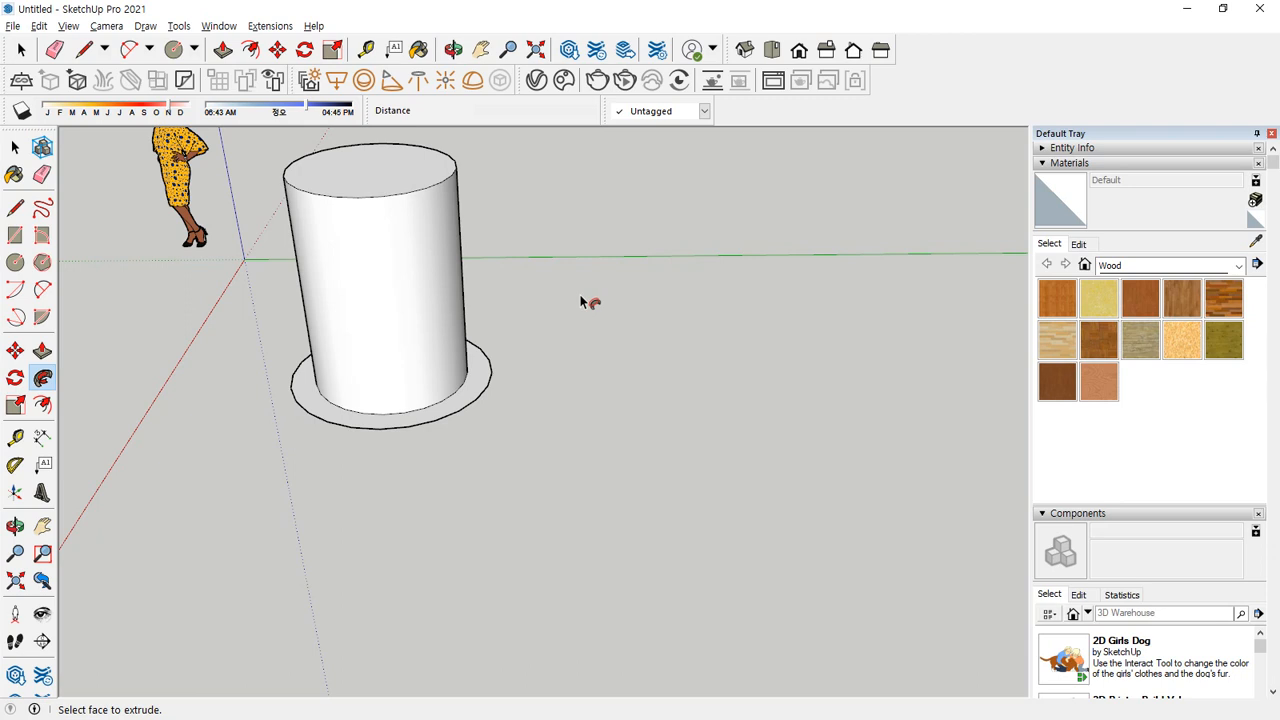
key("ctrl+z")
Sweep the rectangle with Follow Me using the circle's face as the preselected path, and undo the sweep
mouse_move(367, 440)
left_mouse_down()
mouse_move(471, 297)
mouse_move(278, 414)
mouse_move(314, 432)
left_mouse_up()
key("Escape")
key("space")
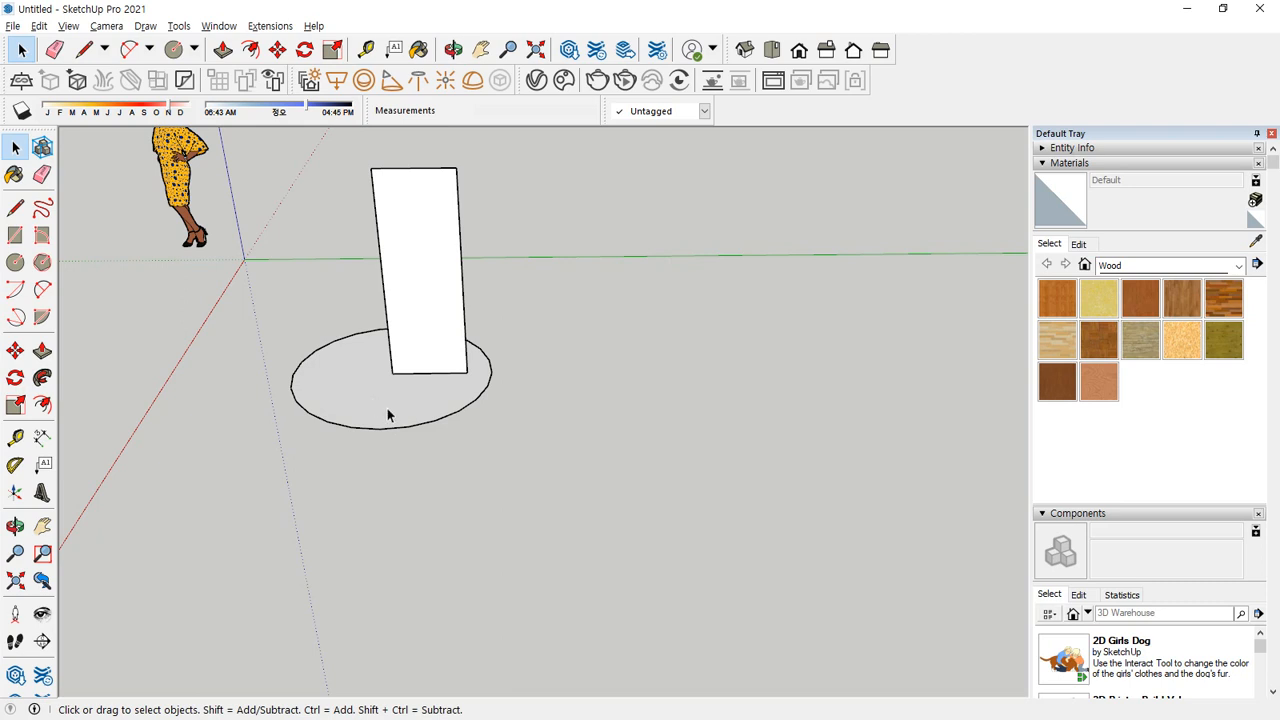
left_click(389, 415)
key("f")
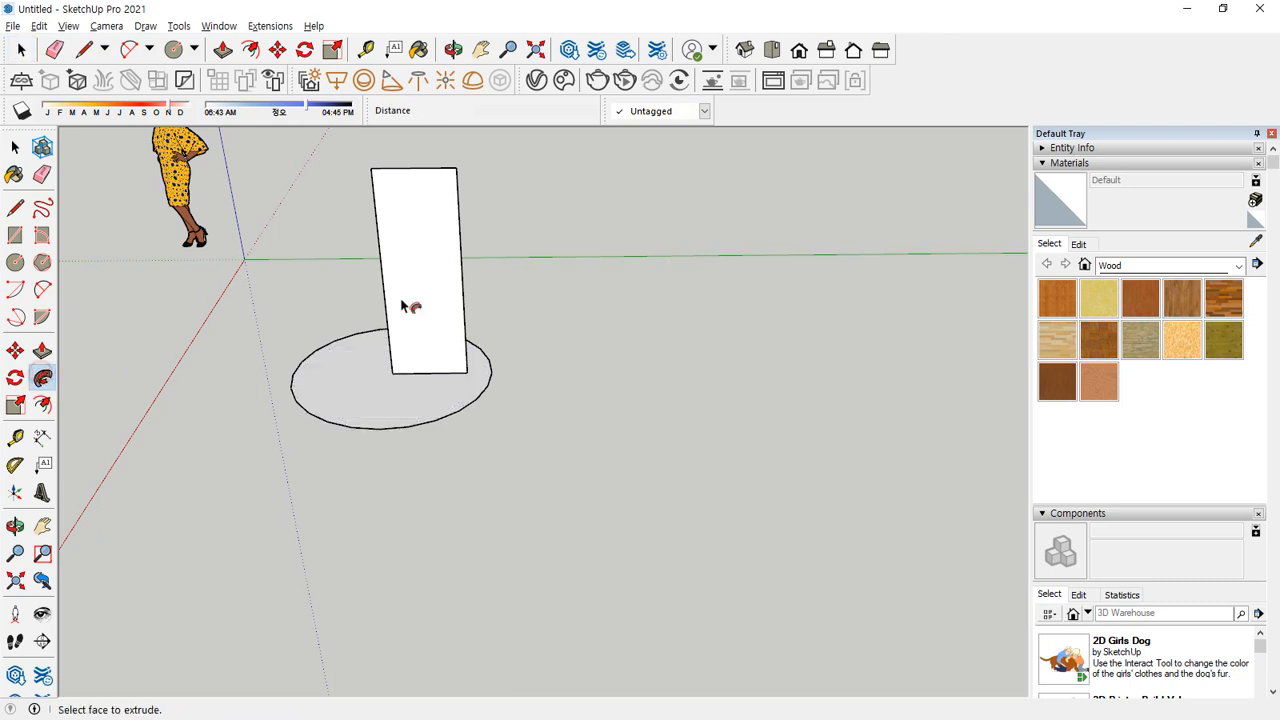
left_click(436, 285)
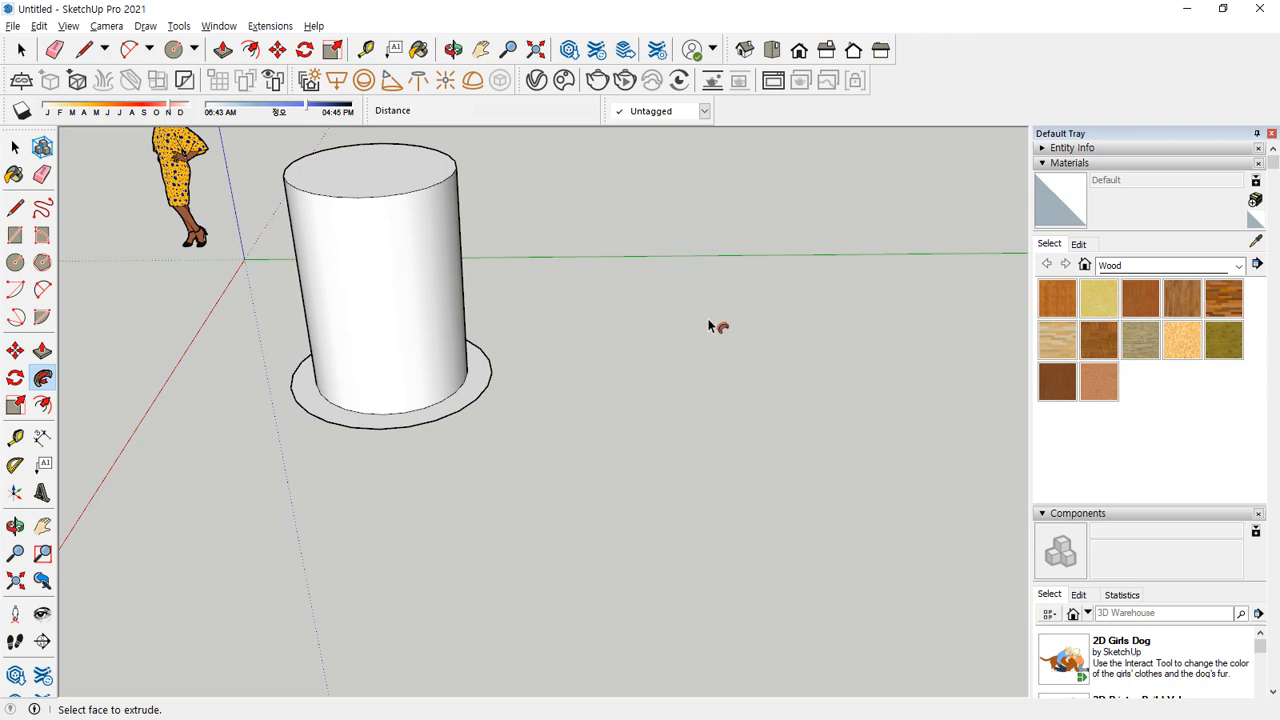
key("ctrl+z")
Select the circle with its edge, deselect its face, sweep the rectangle along the remaining edge with Follow Me, and undo it
key("space")
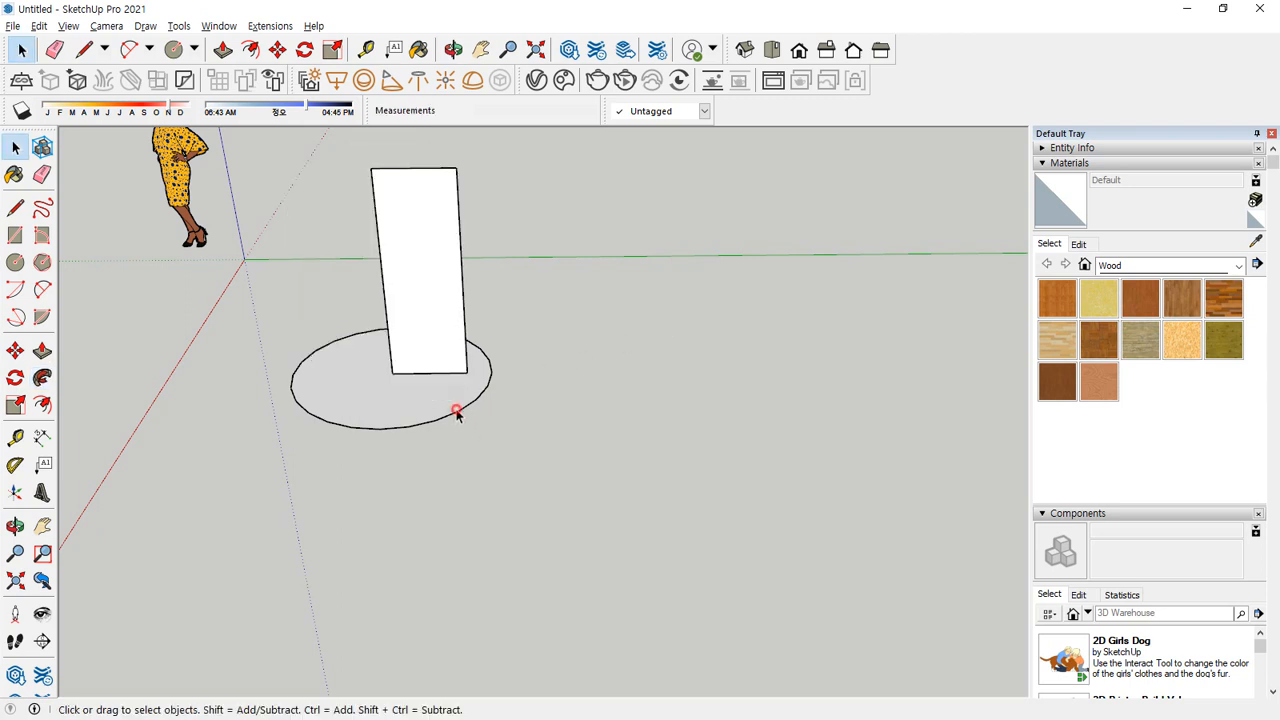
left_click(456, 414)
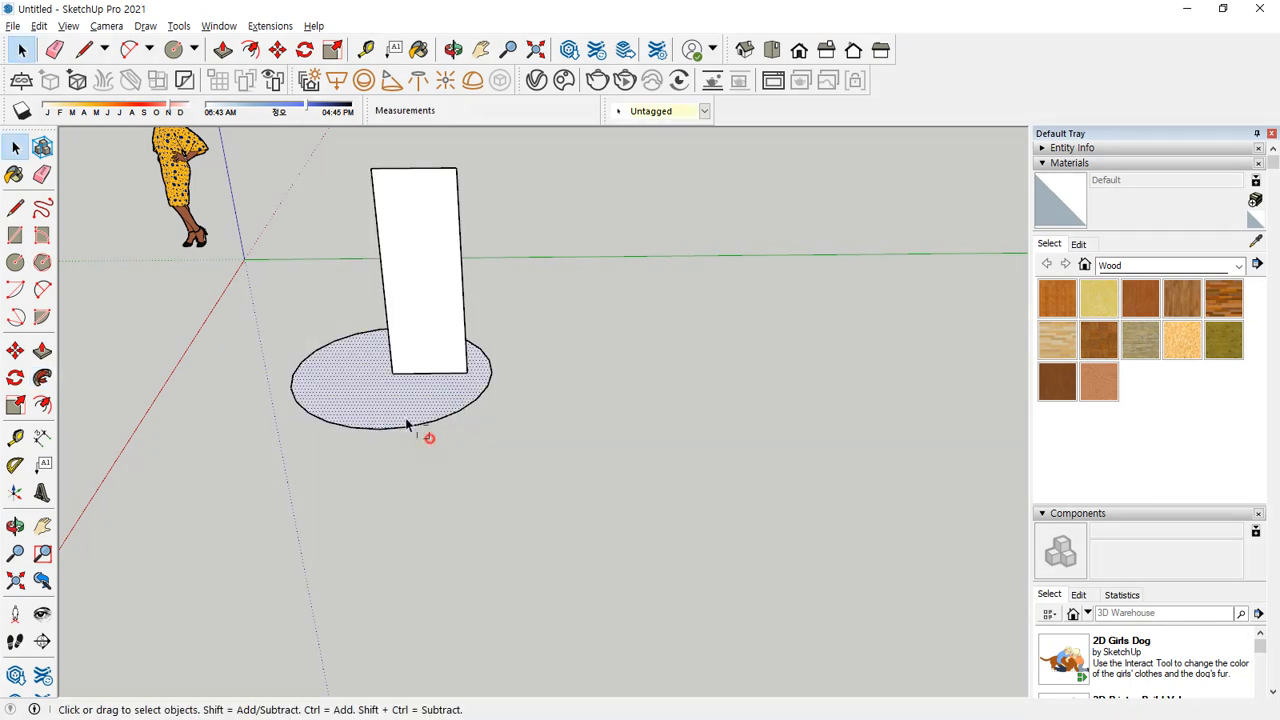
double_click(377, 391)
left_click(380, 395, "shift")
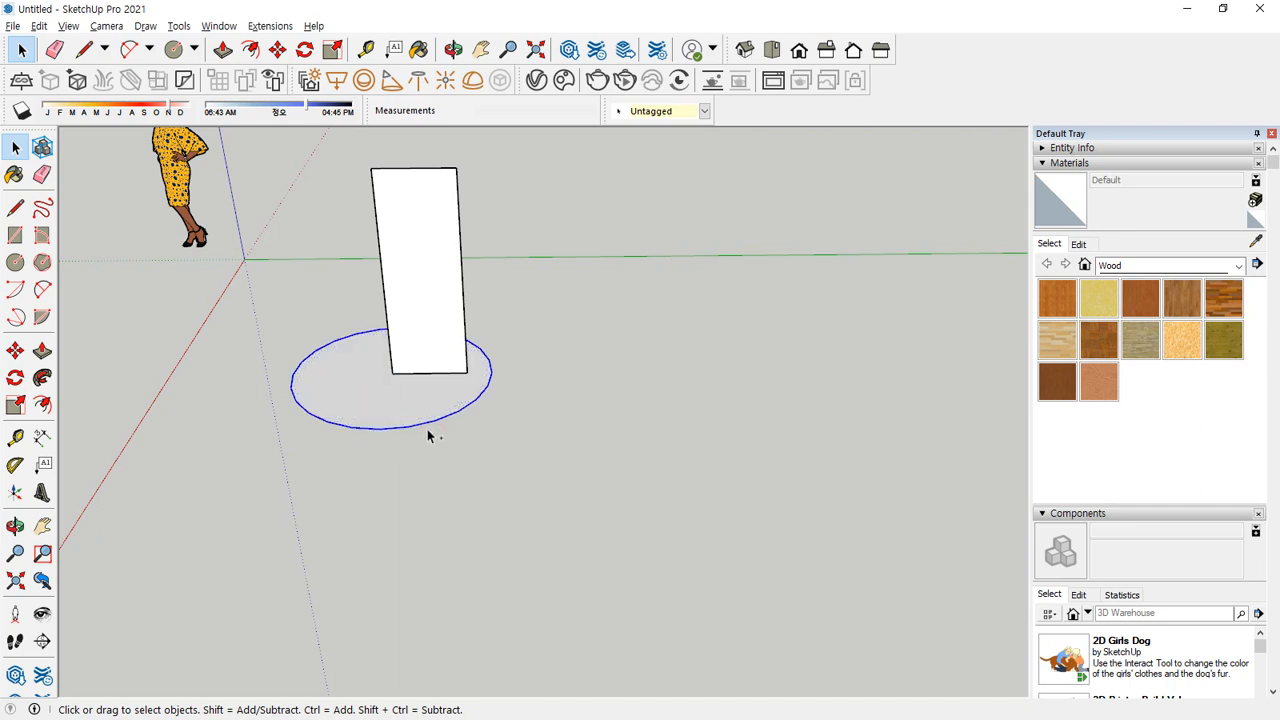
mouse_move(378, 441)
left_mouse_down()
mouse_move(514, 417)
mouse_move(400, 323)
mouse_move(334, 441)
mouse_move(348, 455)
mouse_move(342, 430)
left_mouse_up()
key("Escape")
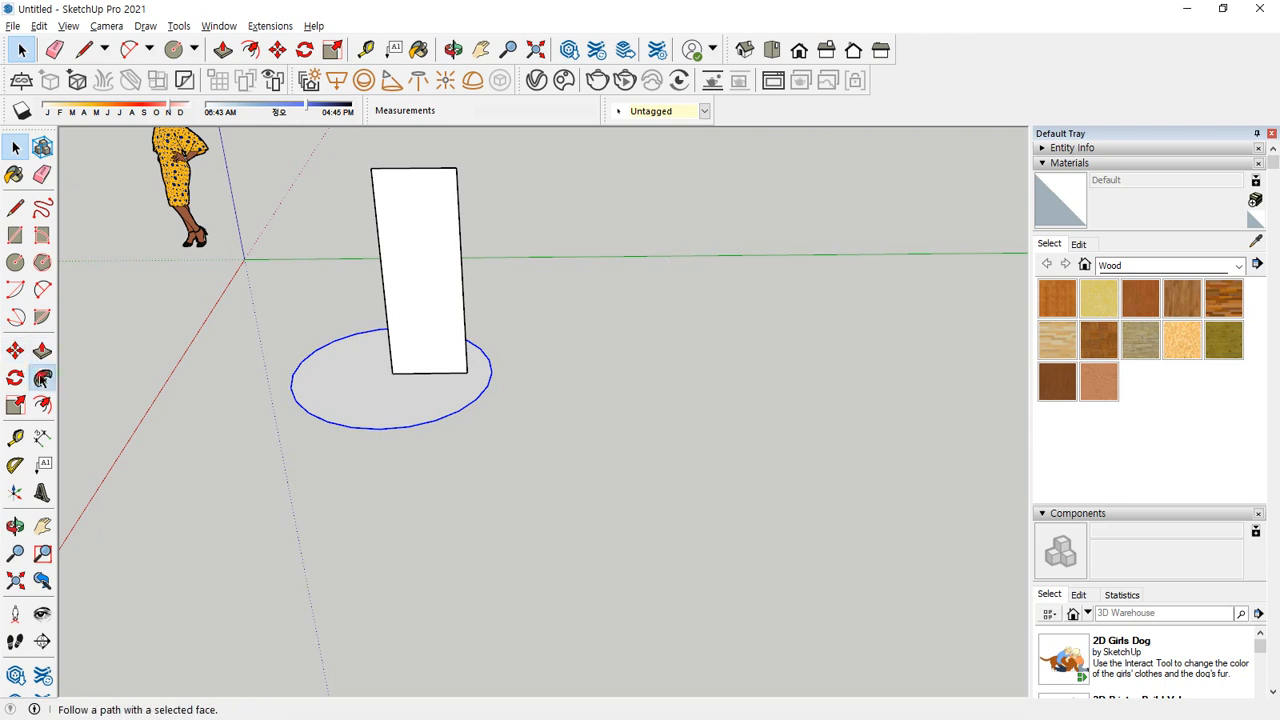
left_click(42, 378)
left_click(423, 289)
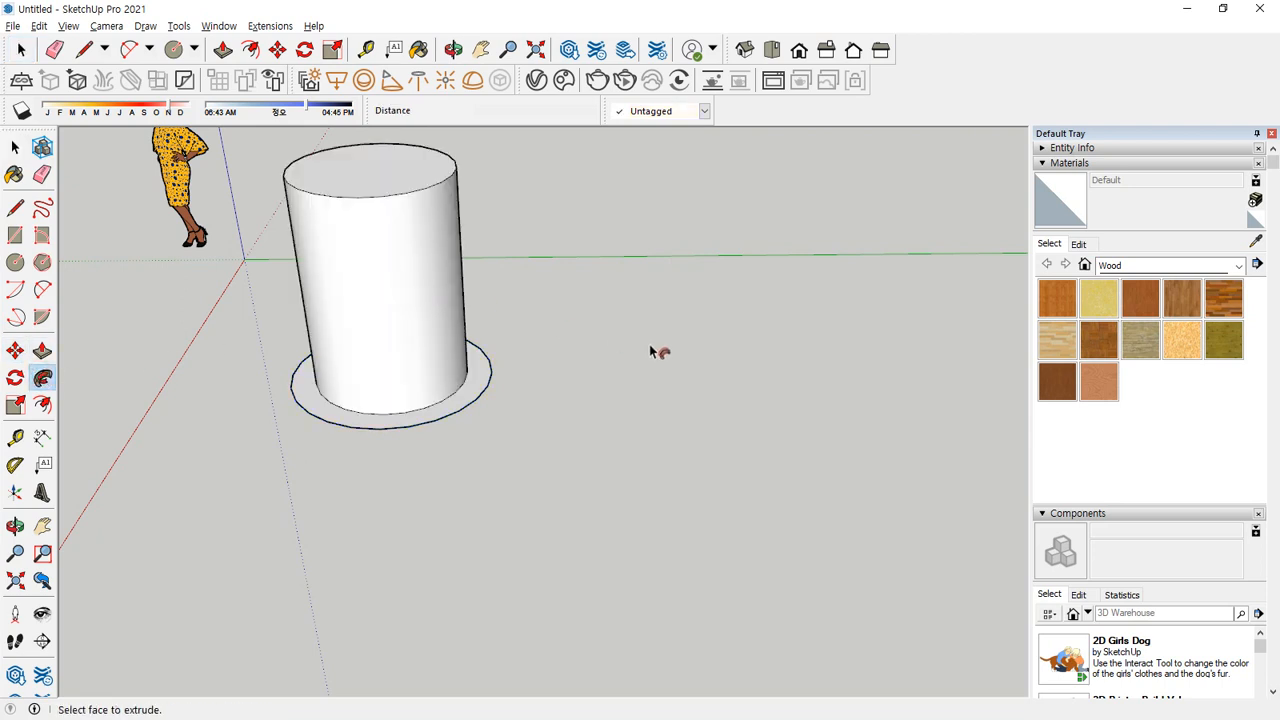
key("ctrl+z")
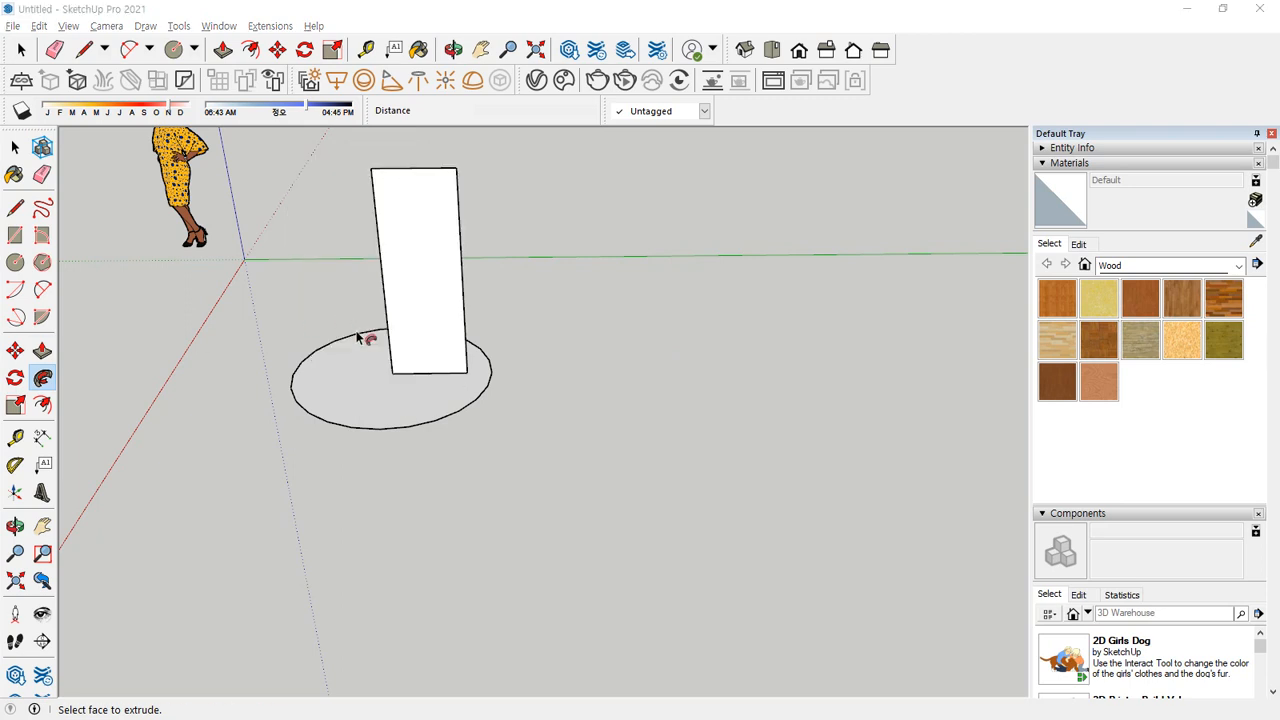
scroll(358, 338, "up", 5)
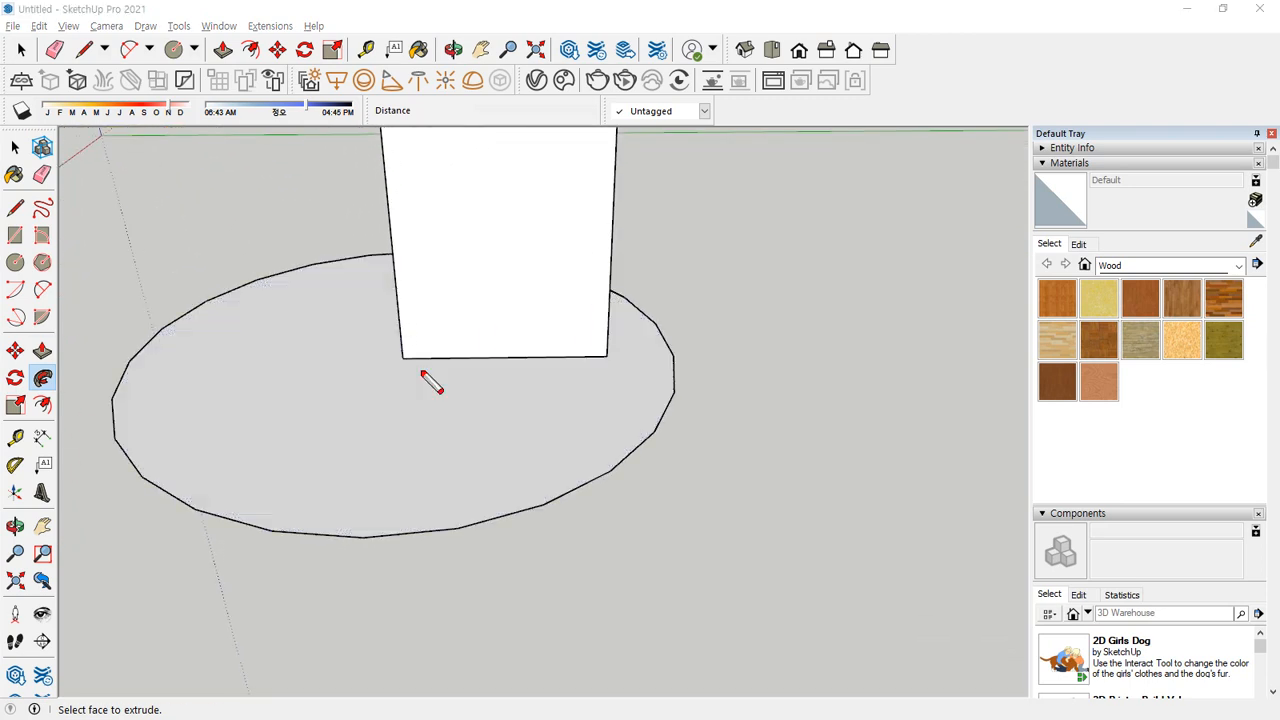
mouse_move(422, 375)
left_mouse_down()
mouse_move(394, 320)
mouse_move(403, 269)
mouse_move(389, 211)
mouse_move(417, 363)
mouse_move(400, 603)
left_mouse_up()
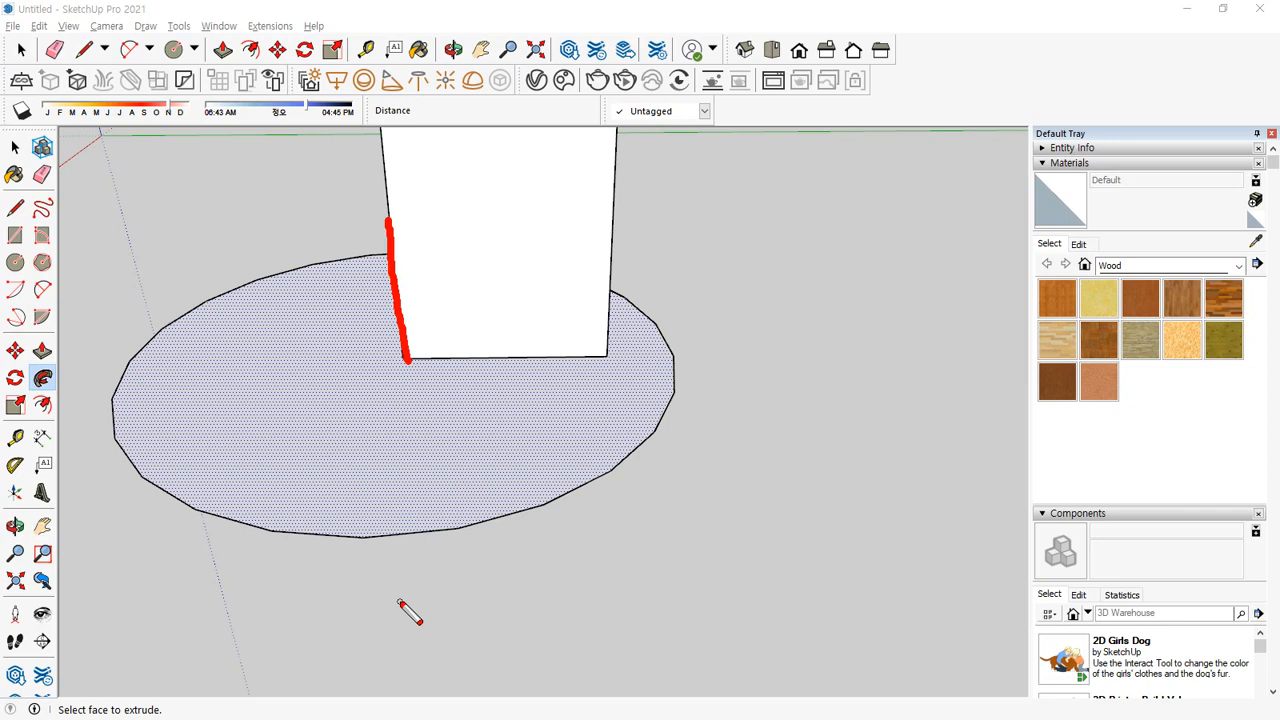
left_click_drag(410, 613, 414, 600)
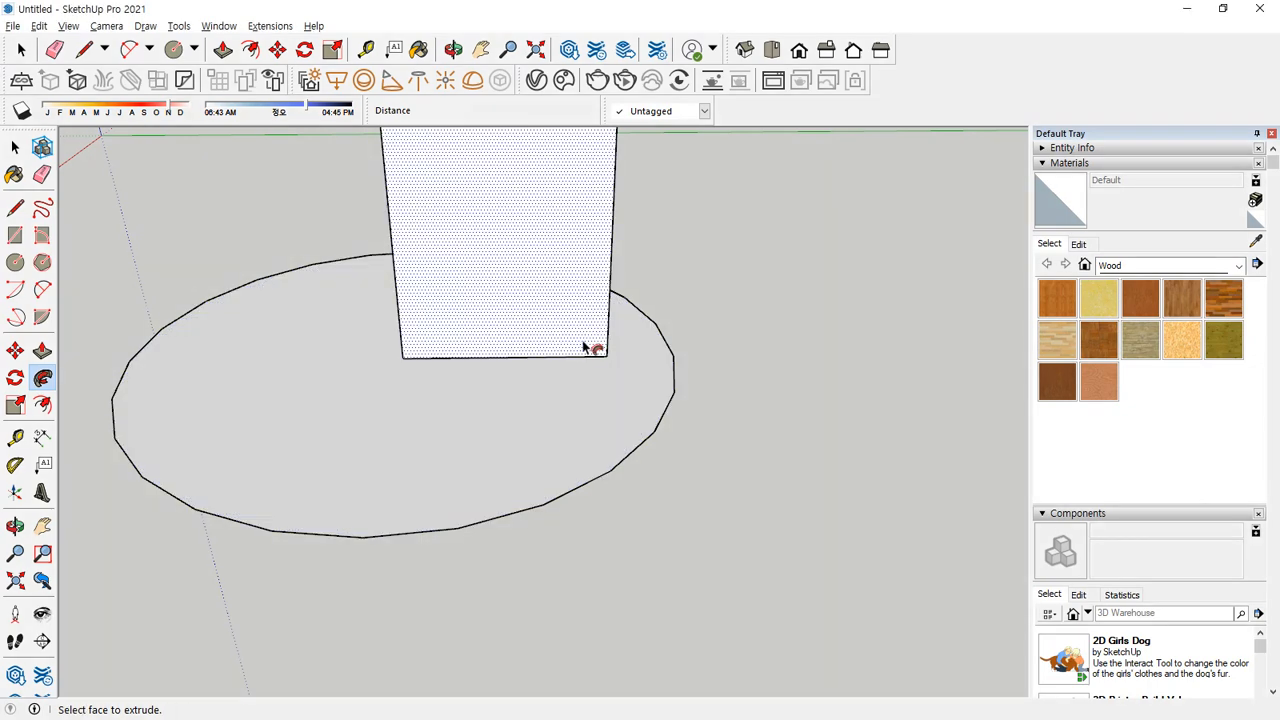
Move the upright rectangle about 958 mm along the green axis so it stands outside the circle
key("space")
left_click(515, 313)
key("m")
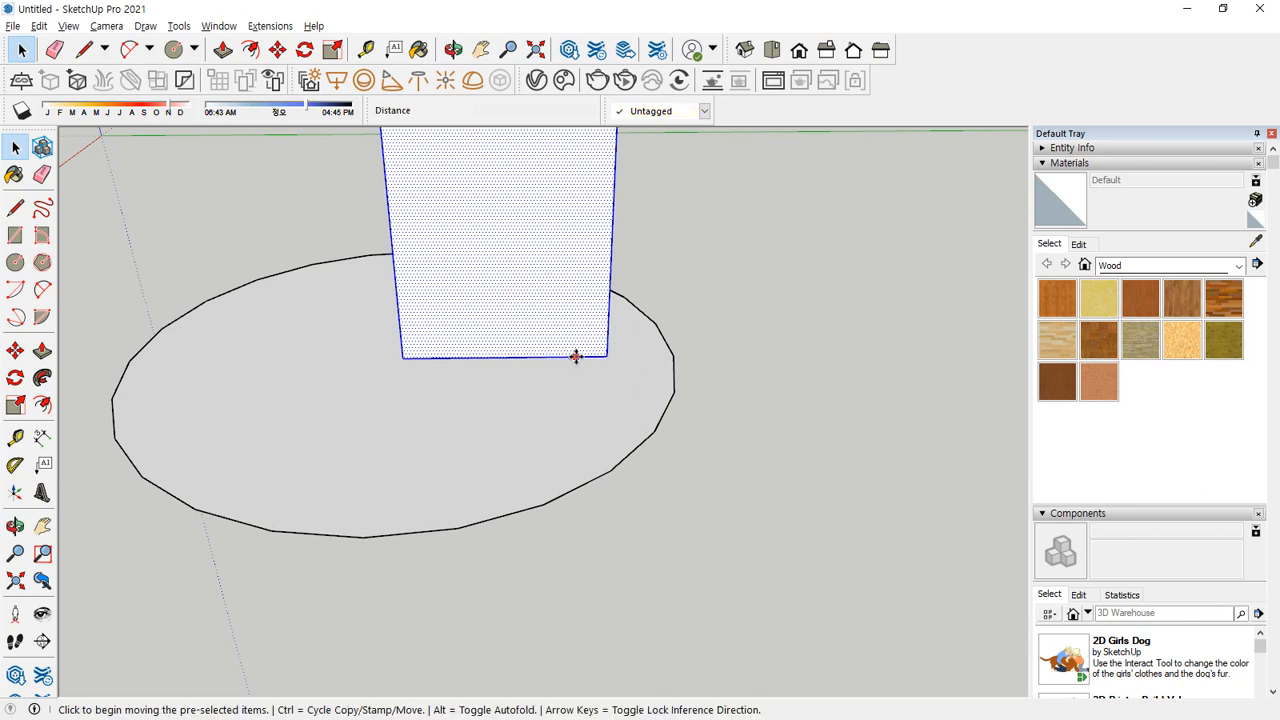
left_click(608, 356)
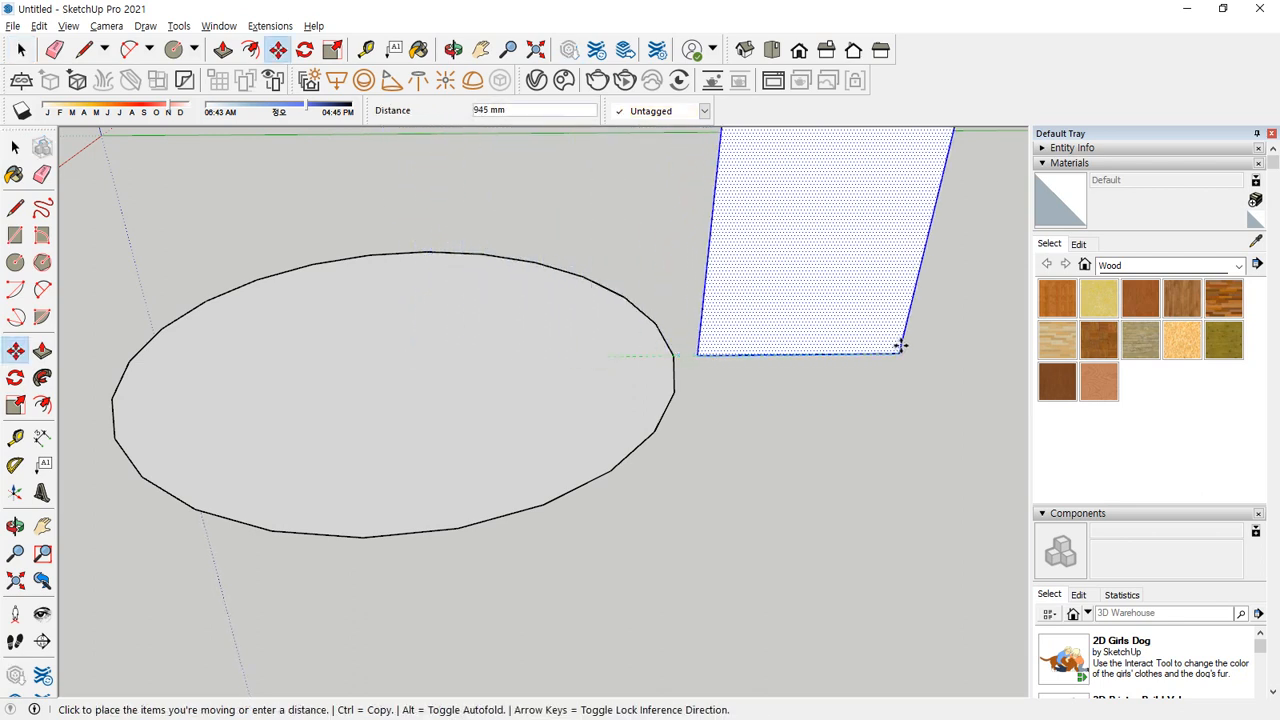
left_click(905, 352)
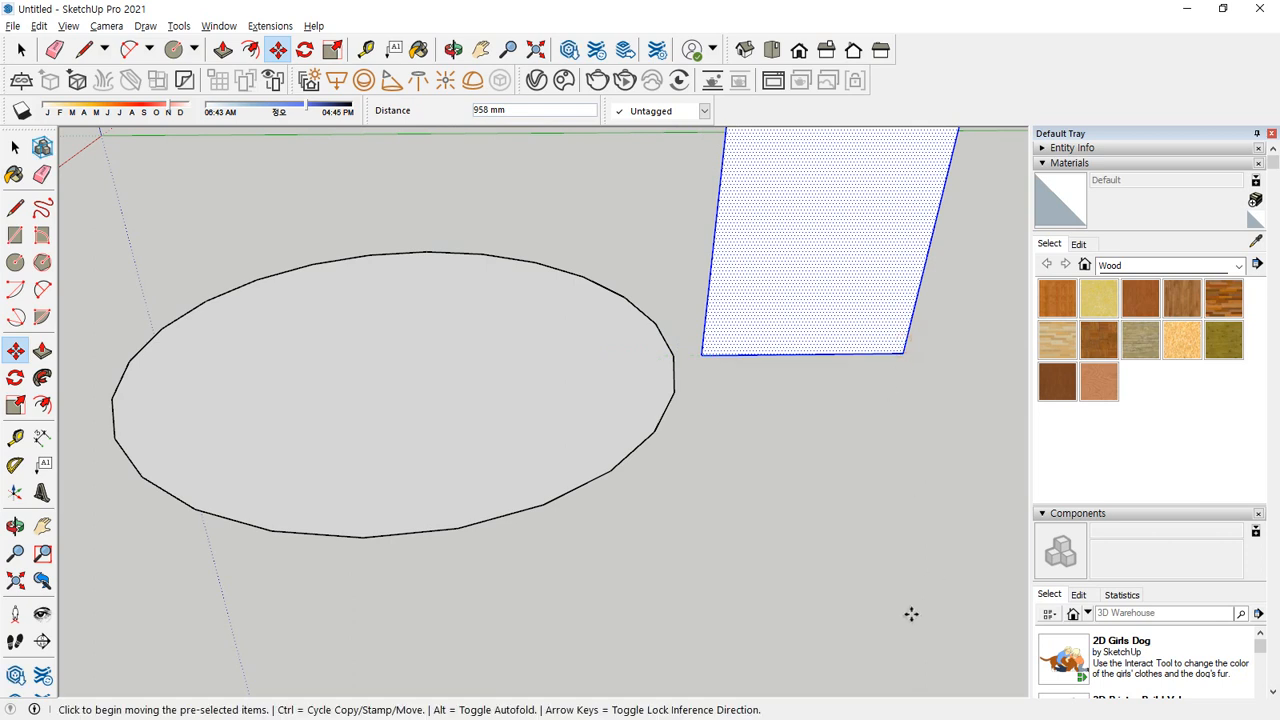
left_click_drag(391, 362, 357, 152)
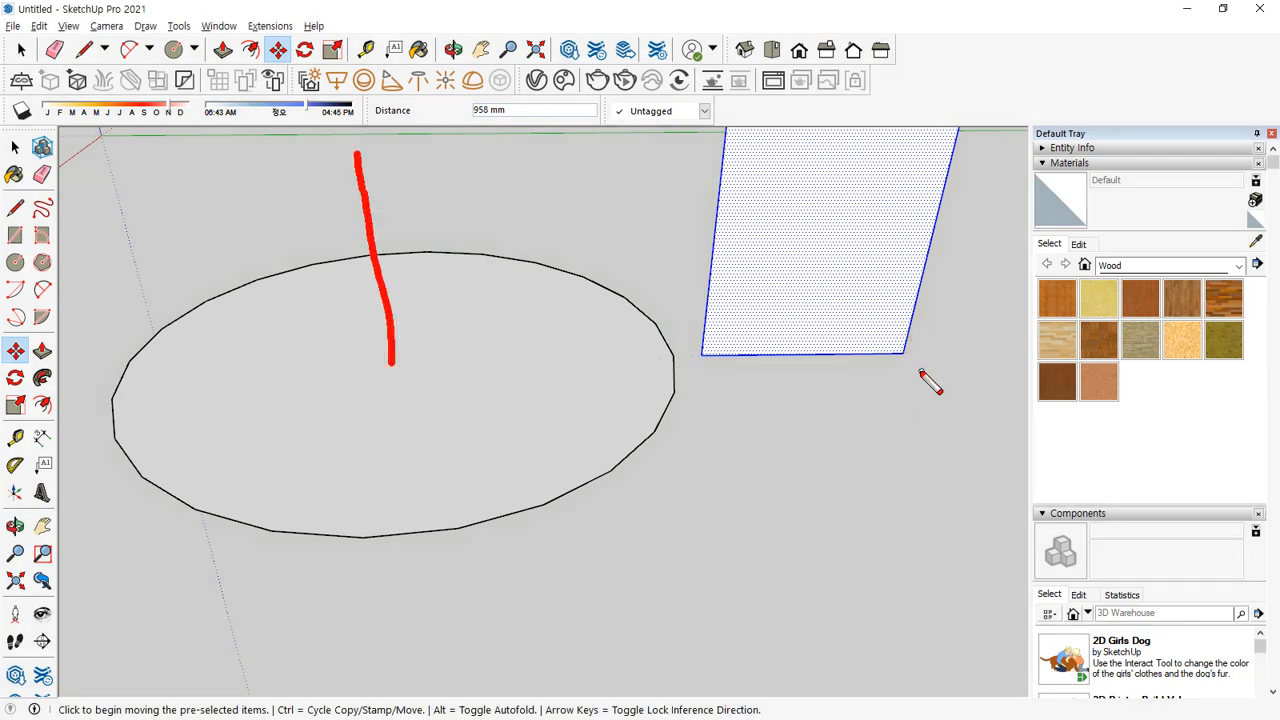
left_click_drag(921, 372, 882, 348)
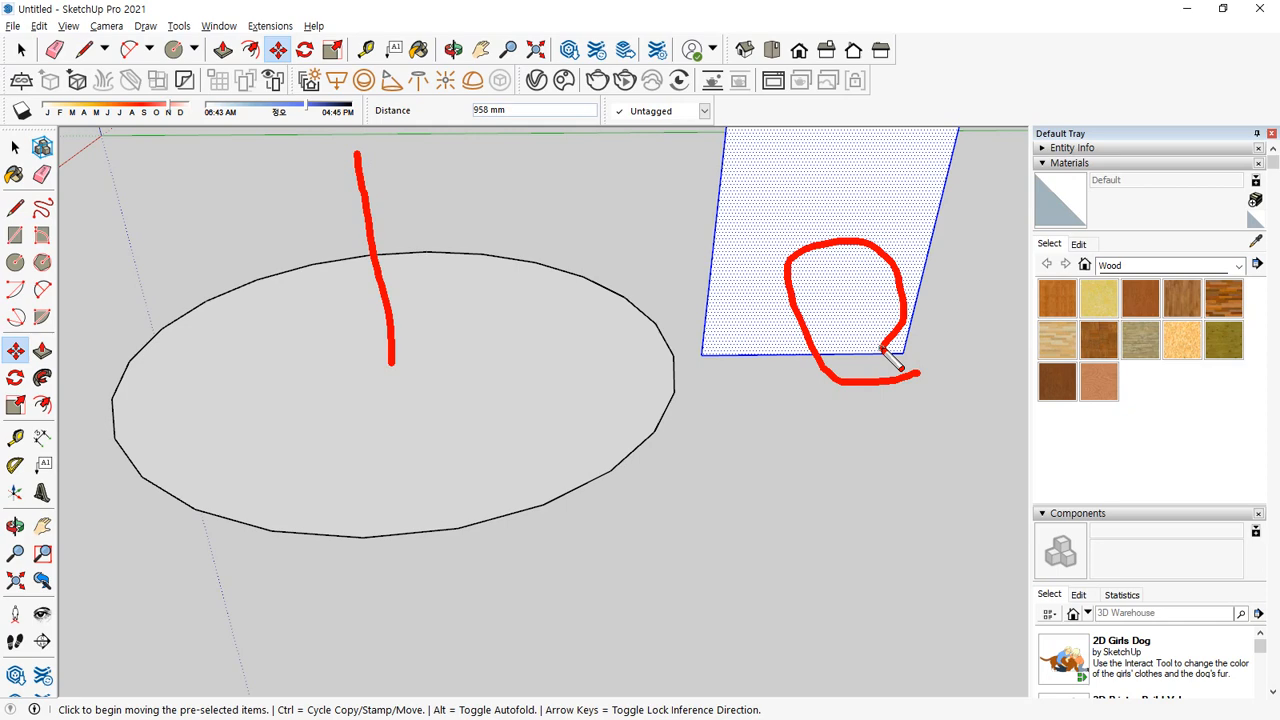
key("Escape")
Sweep the offset rectangle around the preselected circle with Follow Me to form a hollow ring, and undo the sweep
key("space")
double_click(438, 519)
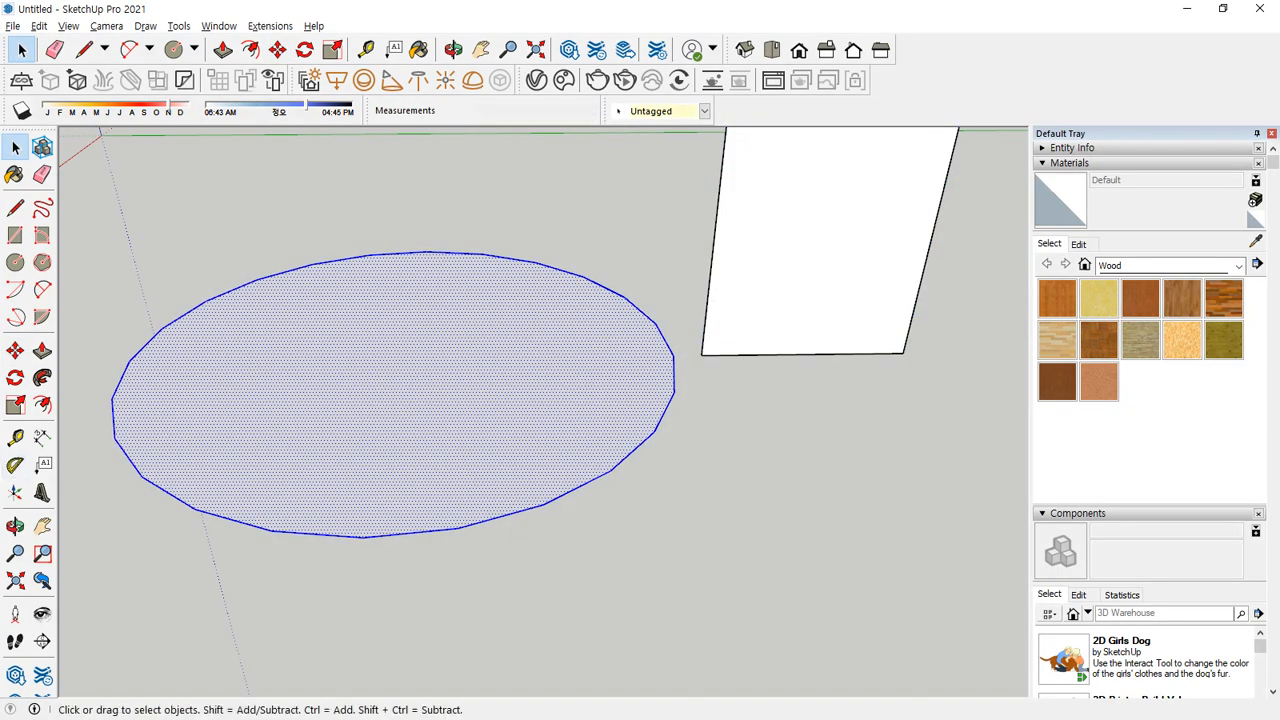
left_click(42, 377)
left_click(753, 306)
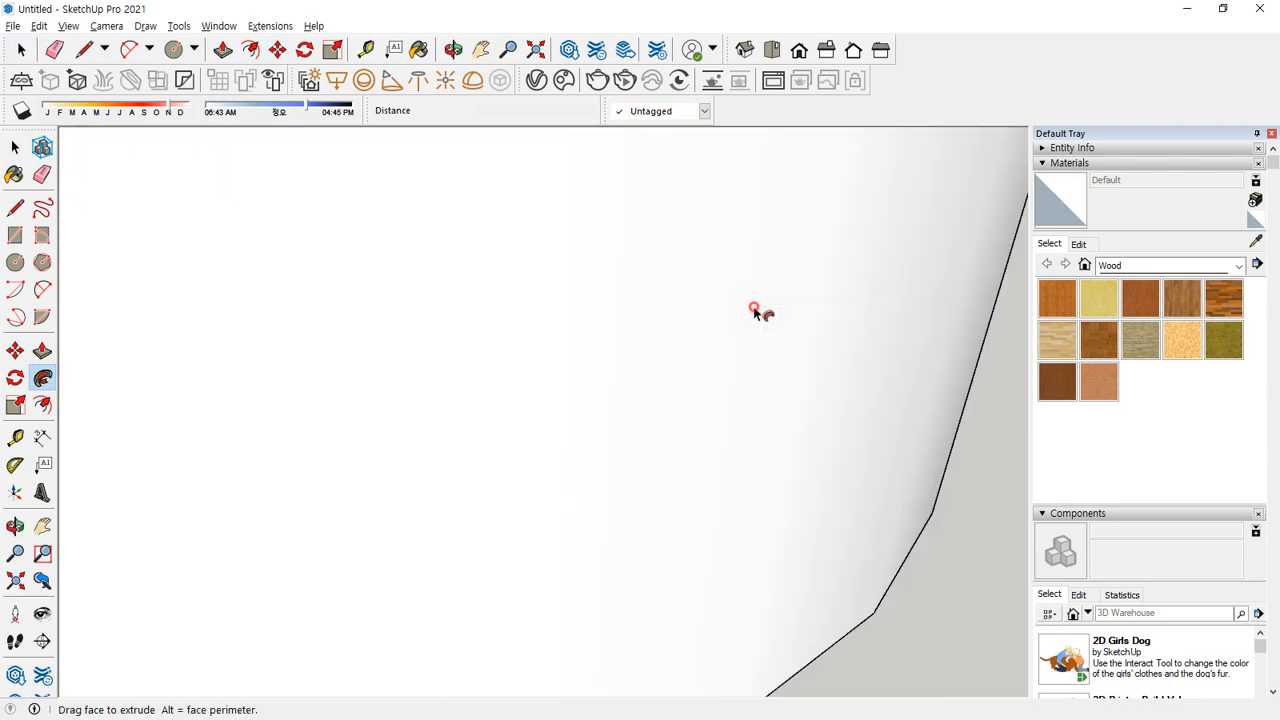
left_click(680, 314)
scroll(680, 314, "down", 6)
middle_click_drag(680, 317, 604, 587)
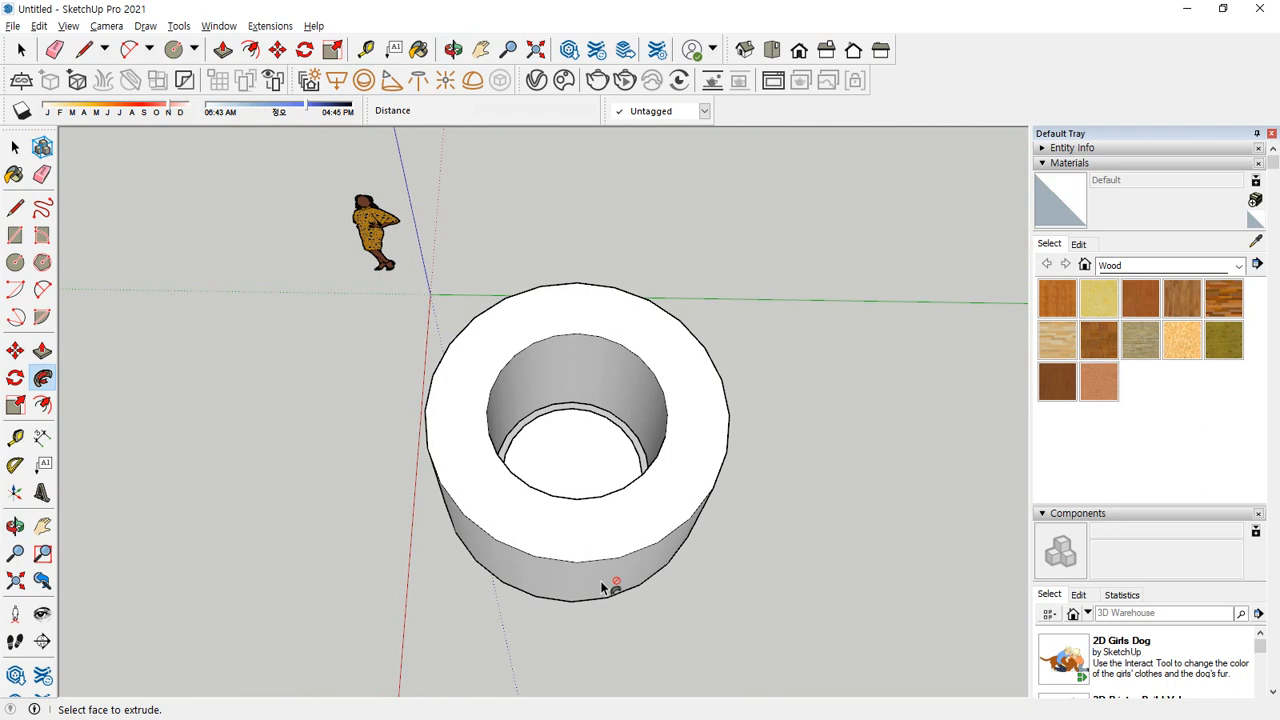
key("ctrl+z")
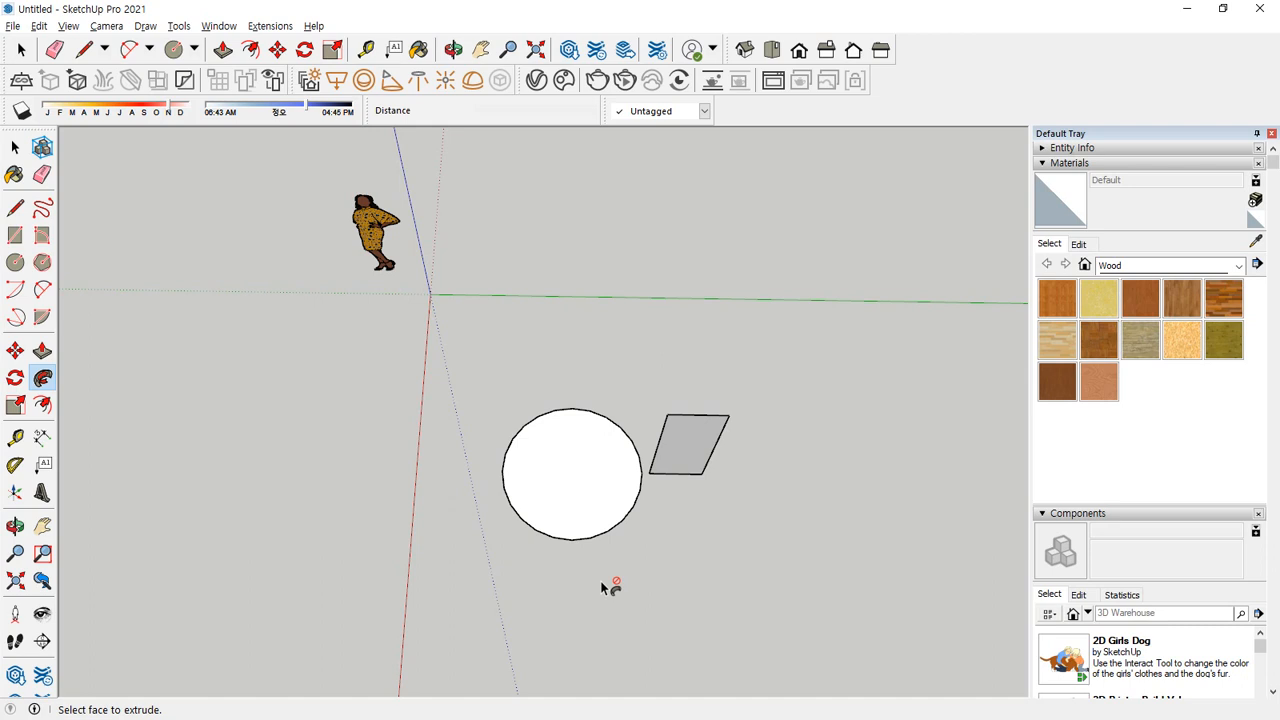
Move the upright rectangle farther away from the ground circle by its lower near corner
key("m")
scroll(650, 474, "up", 5)
left_click(650, 474)
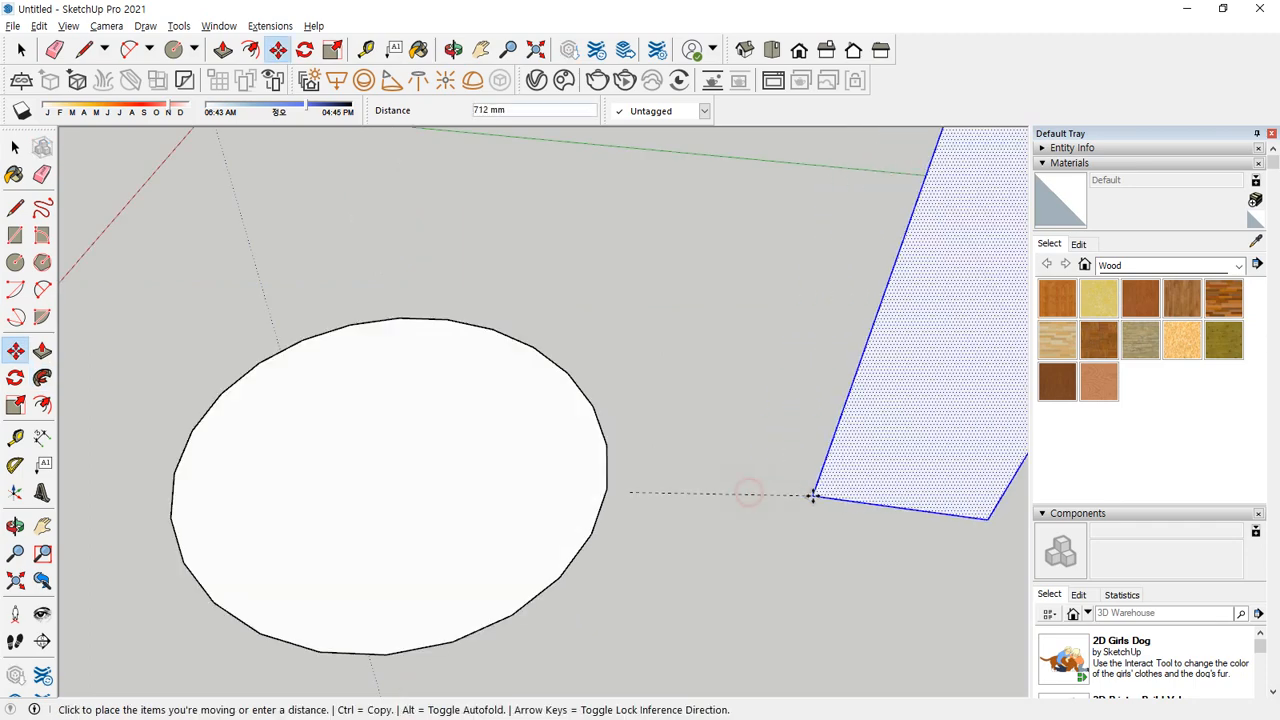
left_click(826, 494)
Draw an upright circle centred on the endpoint at the ground circle's near edge
scroll(615, 496, "up", 2)
key("c")
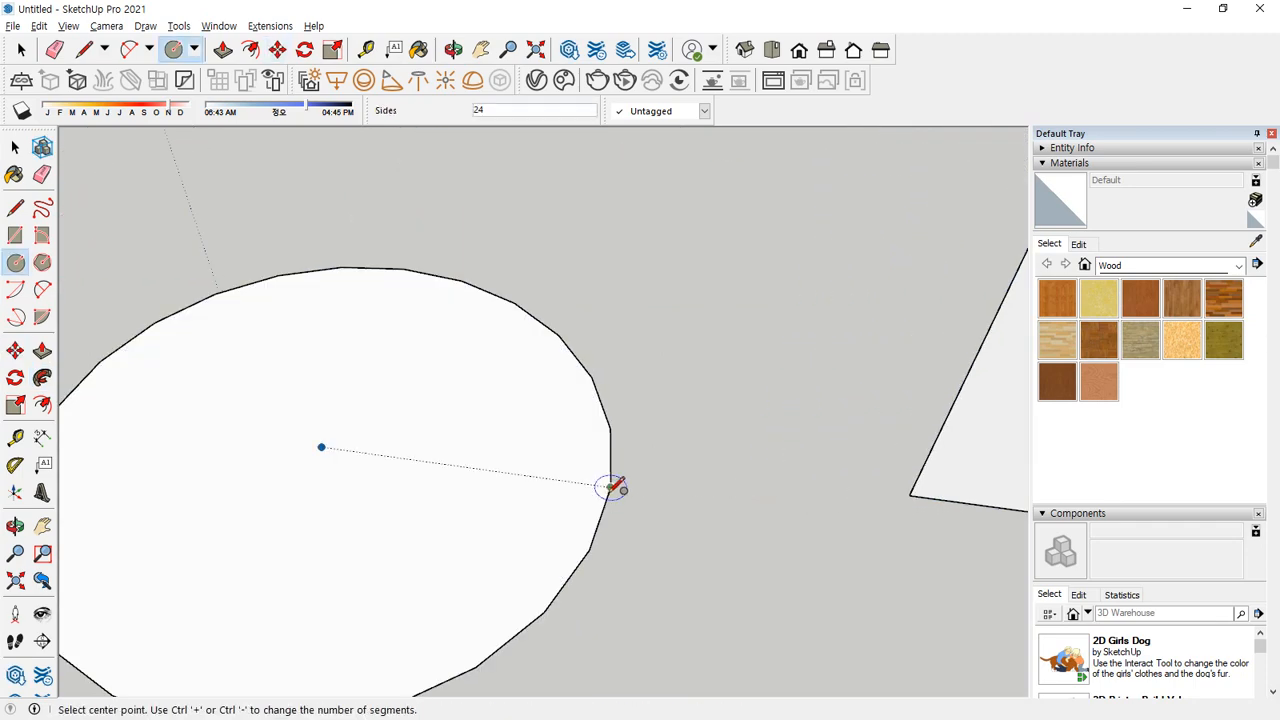
left_click(610, 488)
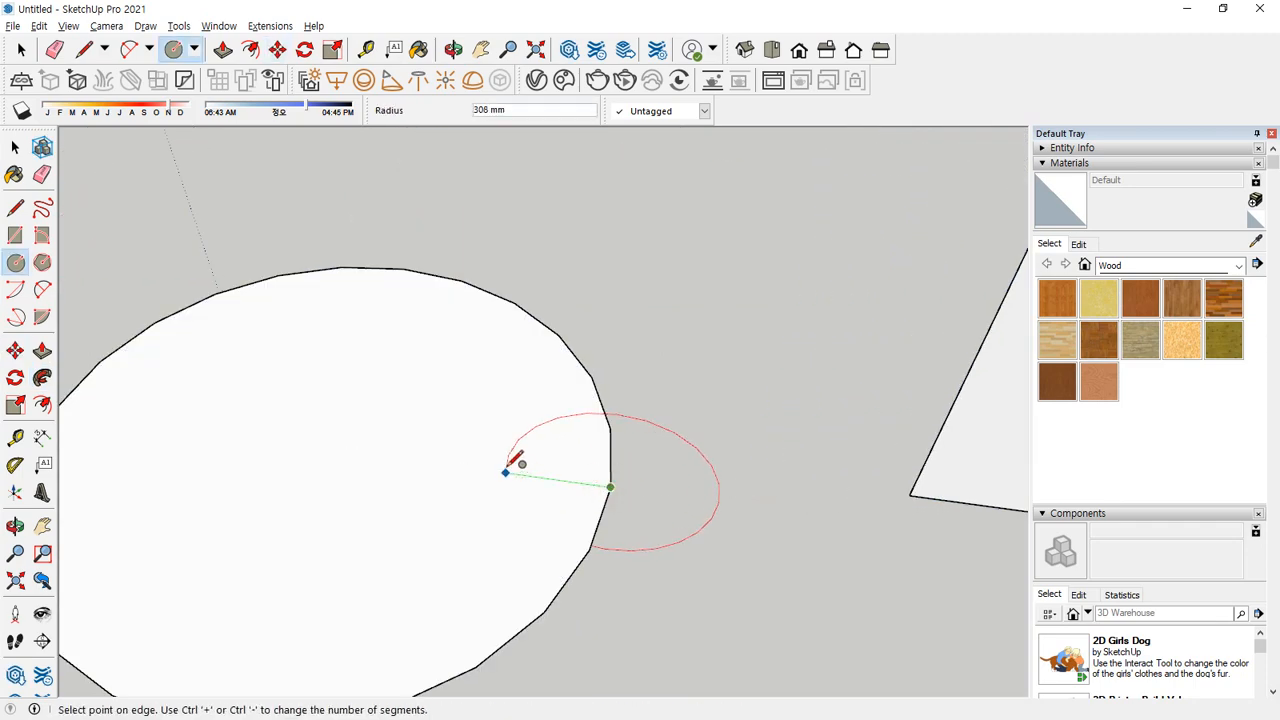
left_click(470, 455)
key("space")
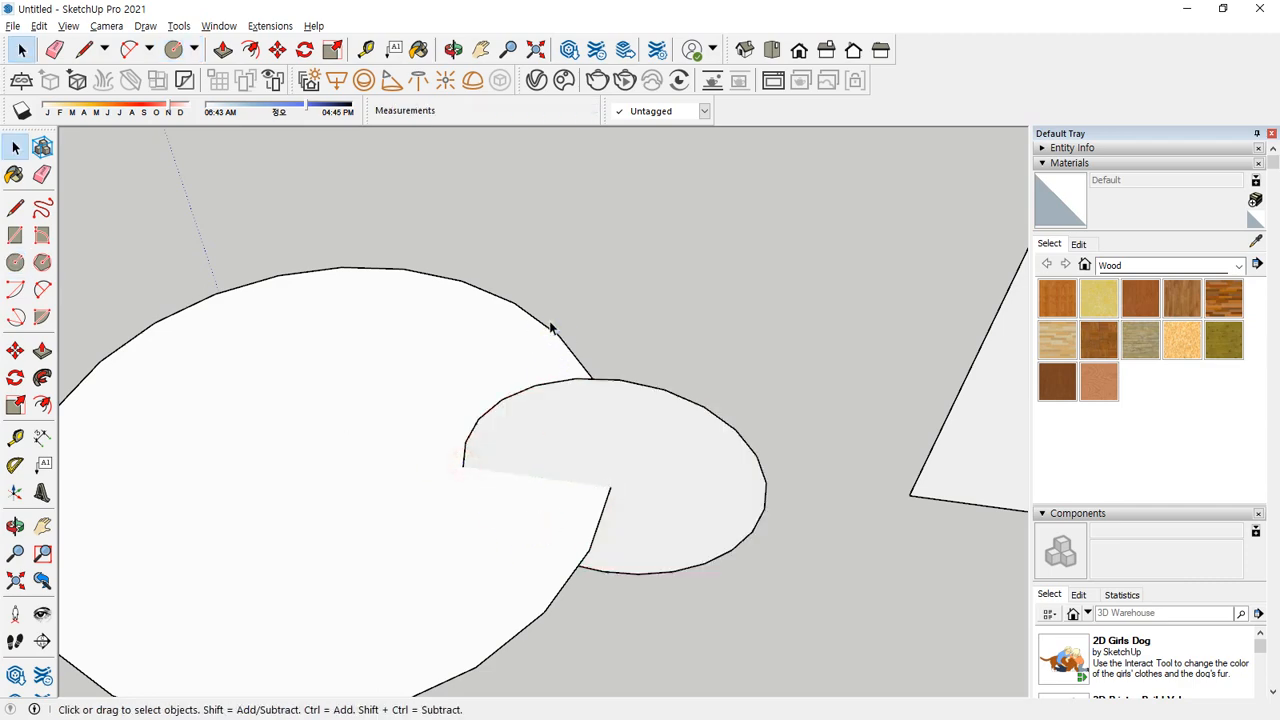
Sweep the upright circle around the ground circle with Follow Me to form a torus, and undo the sweep
left_click(42, 378)
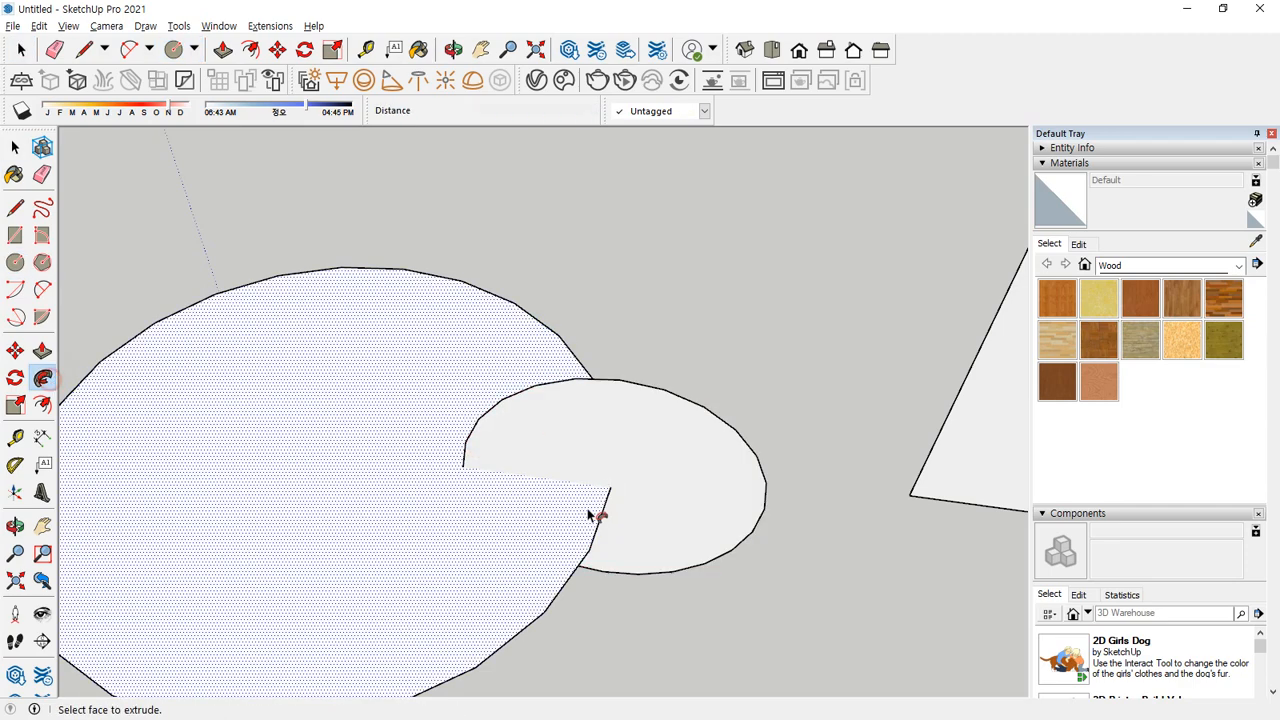
left_click(640, 515)
middle_click_drag(603, 510, 409, 471)
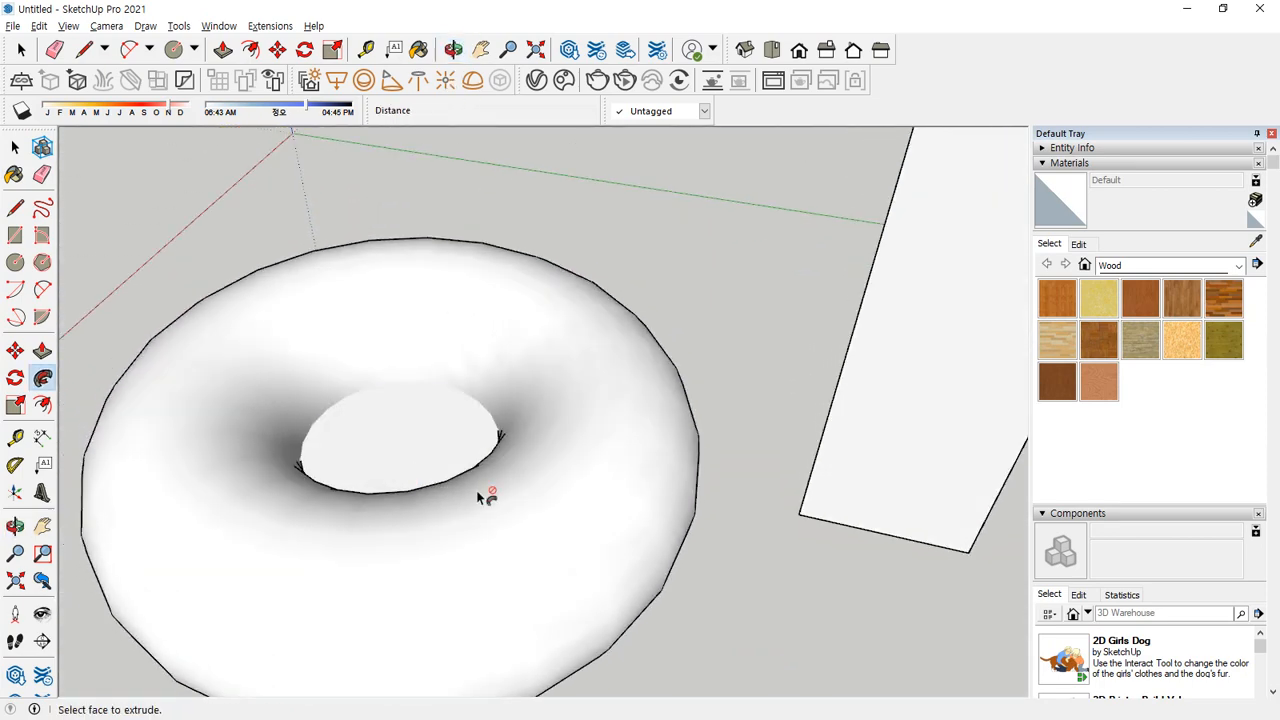
key("ctrl+z")
Delete the ground circle's face, keeping only its edge
key("space")
left_click(371, 501)
key("Delete")
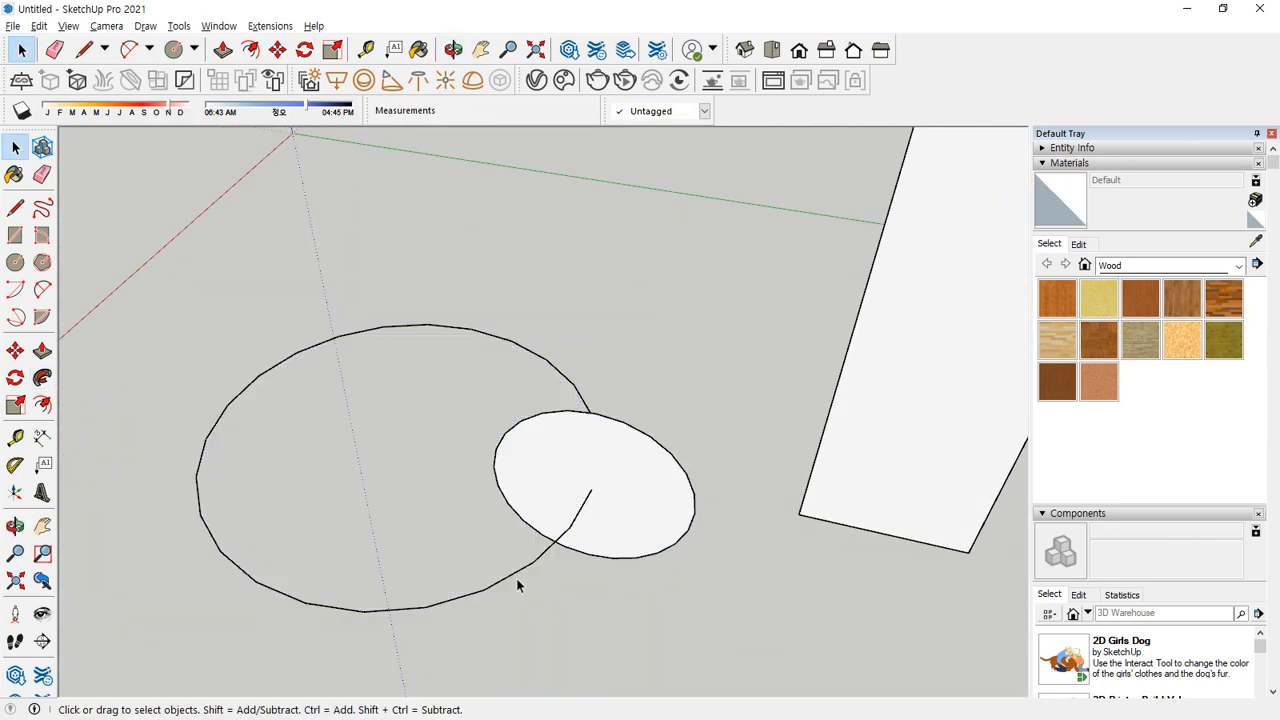
Select the ground circle's edge, sweep the upright circle along it with Follow Me, and undo the sweep
left_click_drag(358, 645, 283, 563)
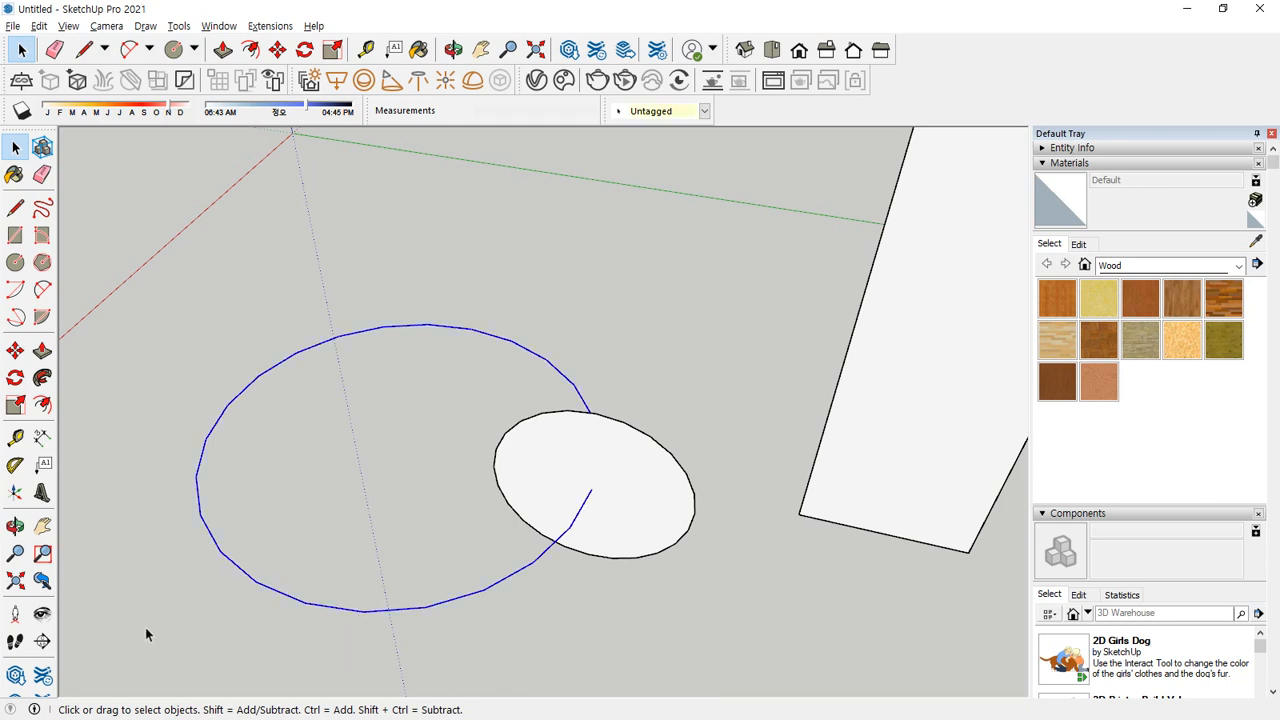
left_click(42, 377)
left_click(678, 514)
key("o")
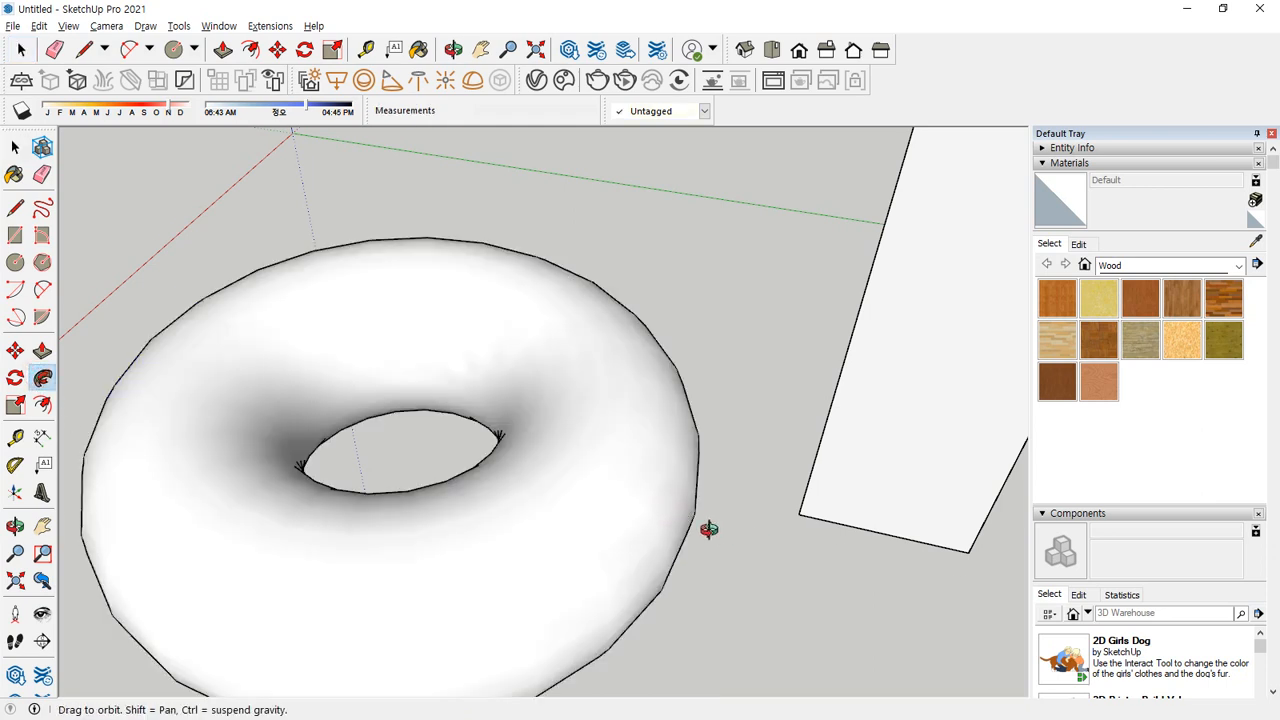
left_click_drag(708, 528, 702, 652)
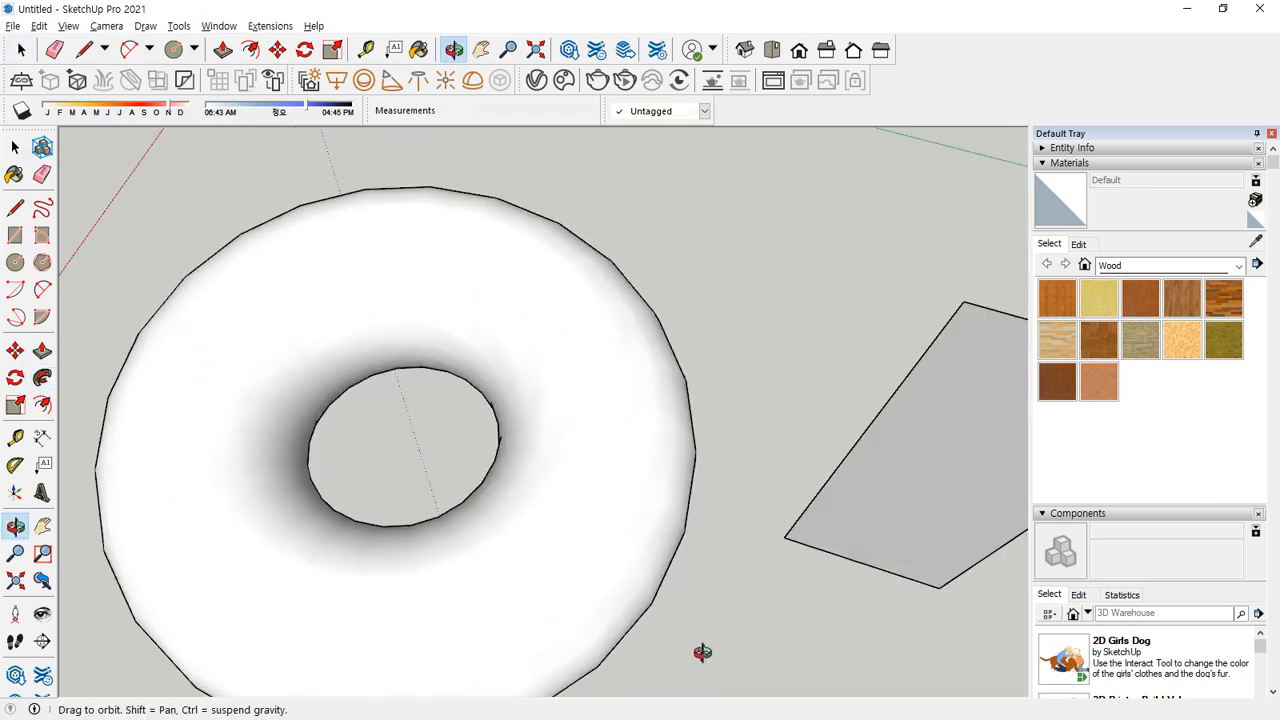
key("ctrl+z")
key("space")
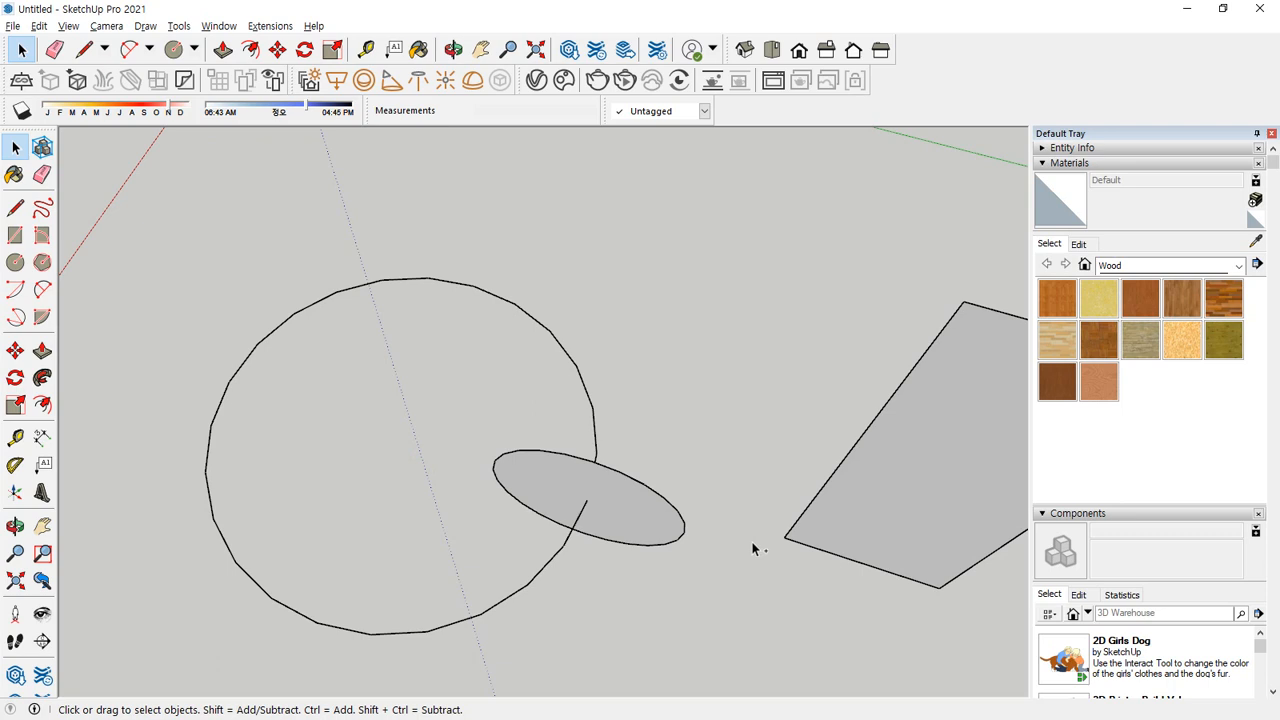
Undo the face deletion, the upright circle and the rectangle's moves, back to the rectangle standing at the ground circle's centre
left_click(601, 270)
key("ctrl+z")
key("ctrl+z")
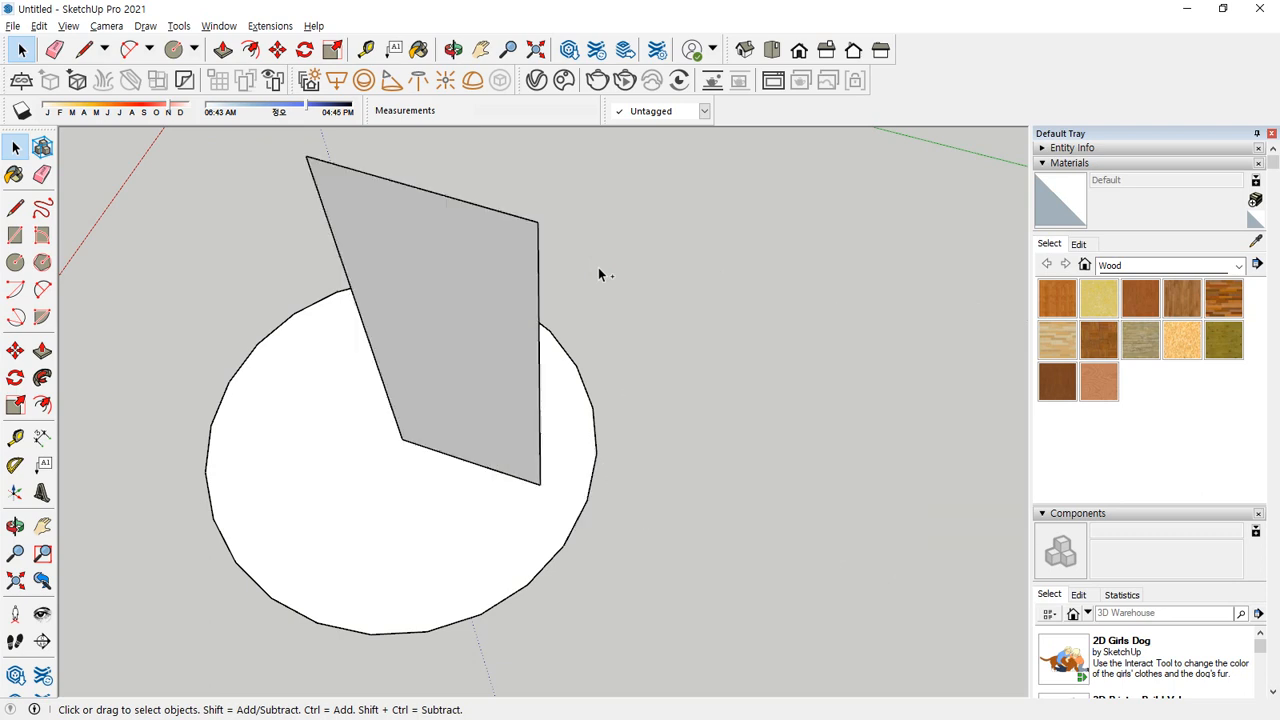
Draw a diagonal across the upright rectangle and erase its top and outer edges to leave a right triangle
middle_click_drag(598, 267, 498, 147)
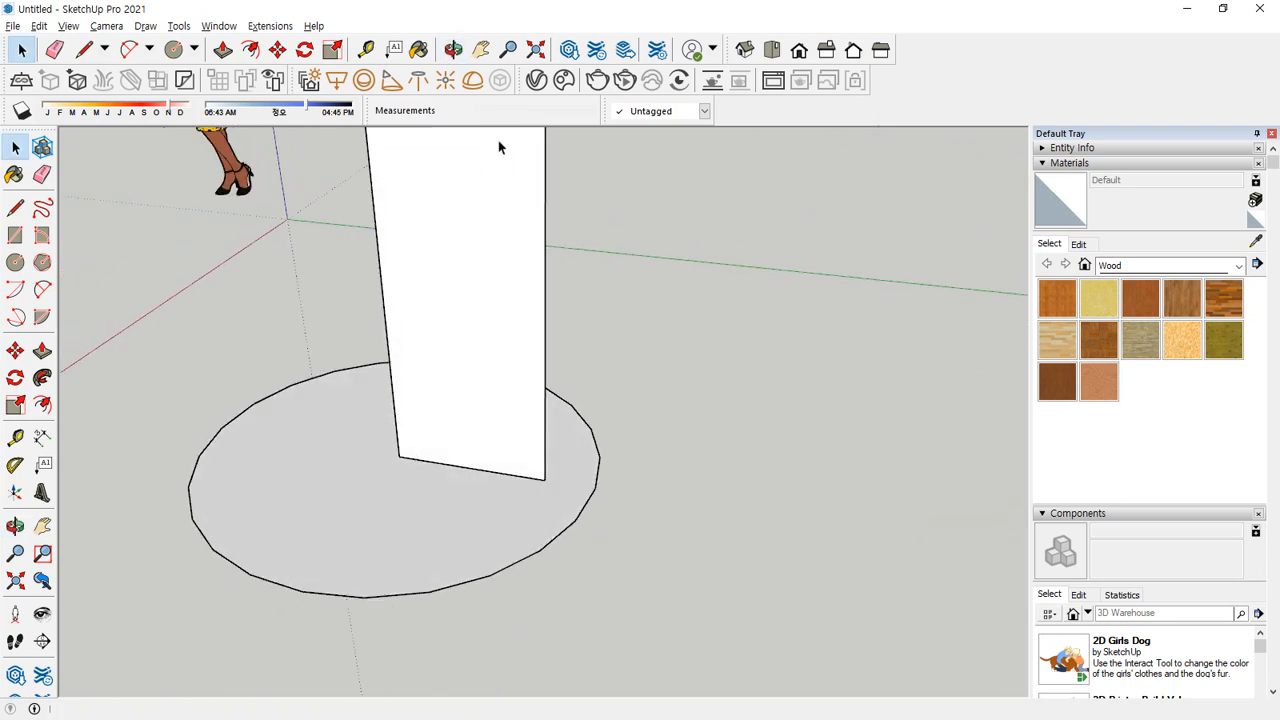
middle_click_drag(557, 229, 454, 397)
scroll(449, 626, "up", 3)
middle_click_drag(449, 626, 477, 569)
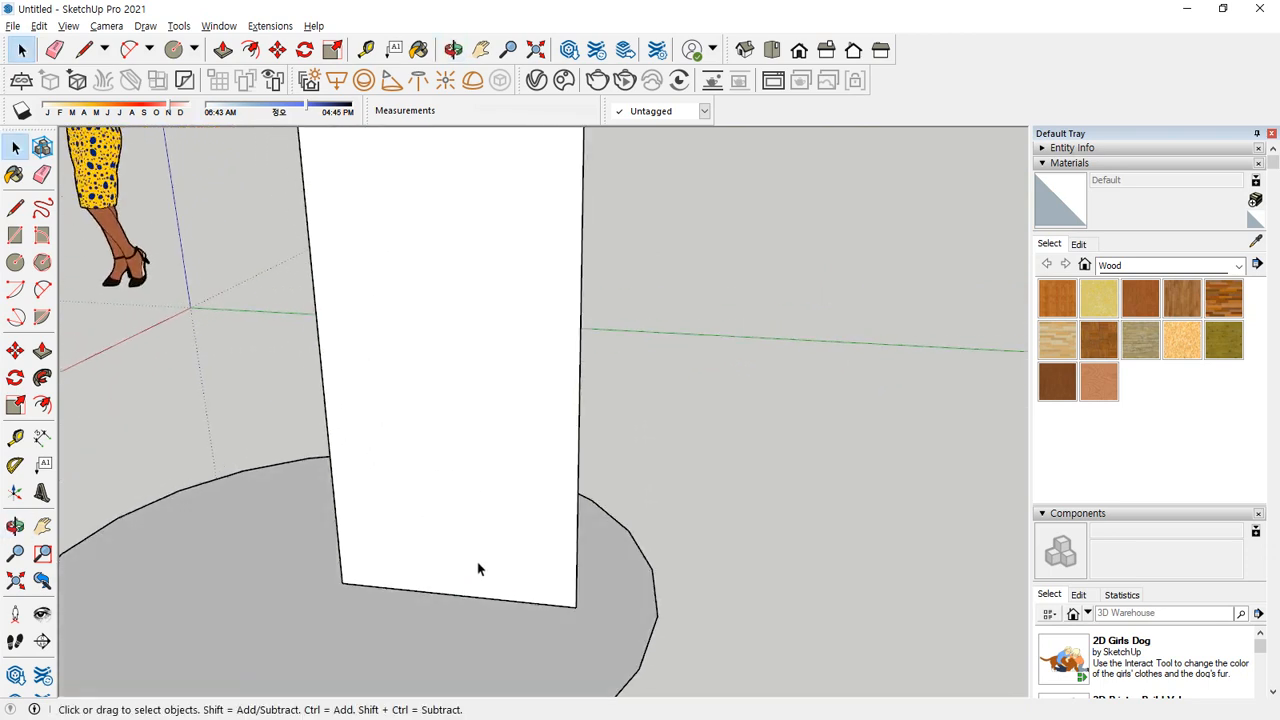
middle_click_drag(524, 437, 531, 268)
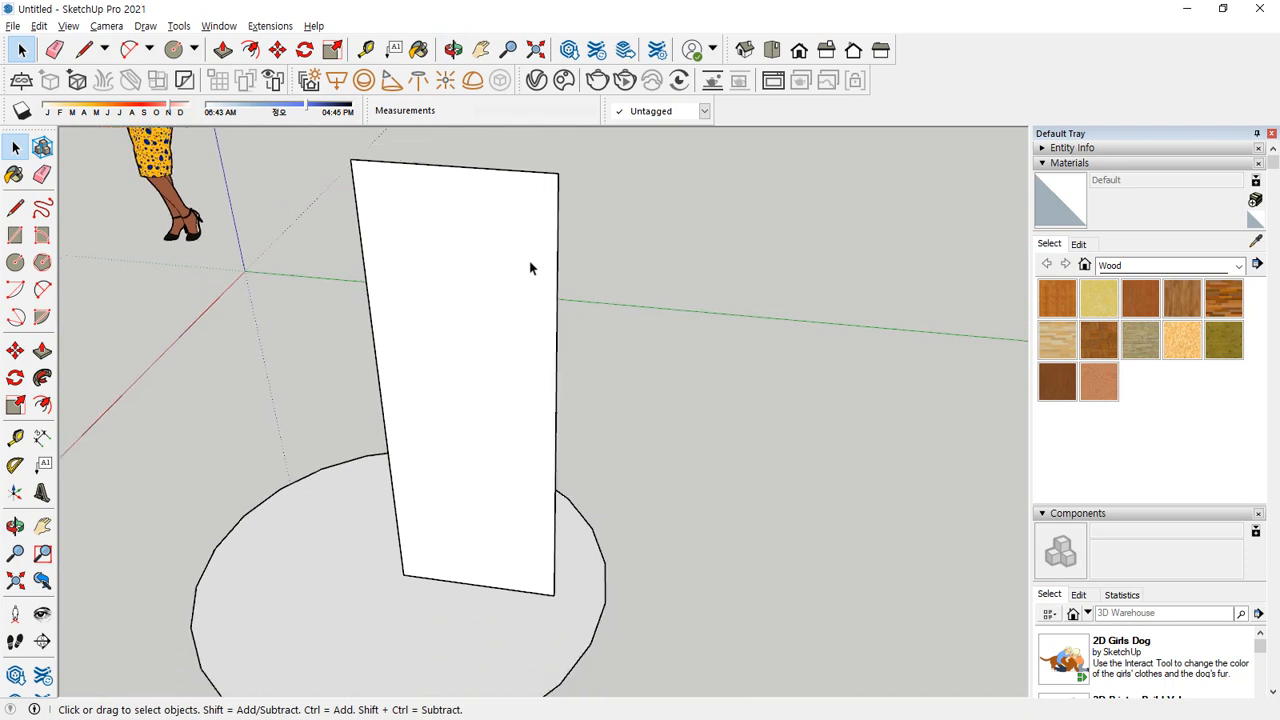
key("l")
left_click(553, 595)
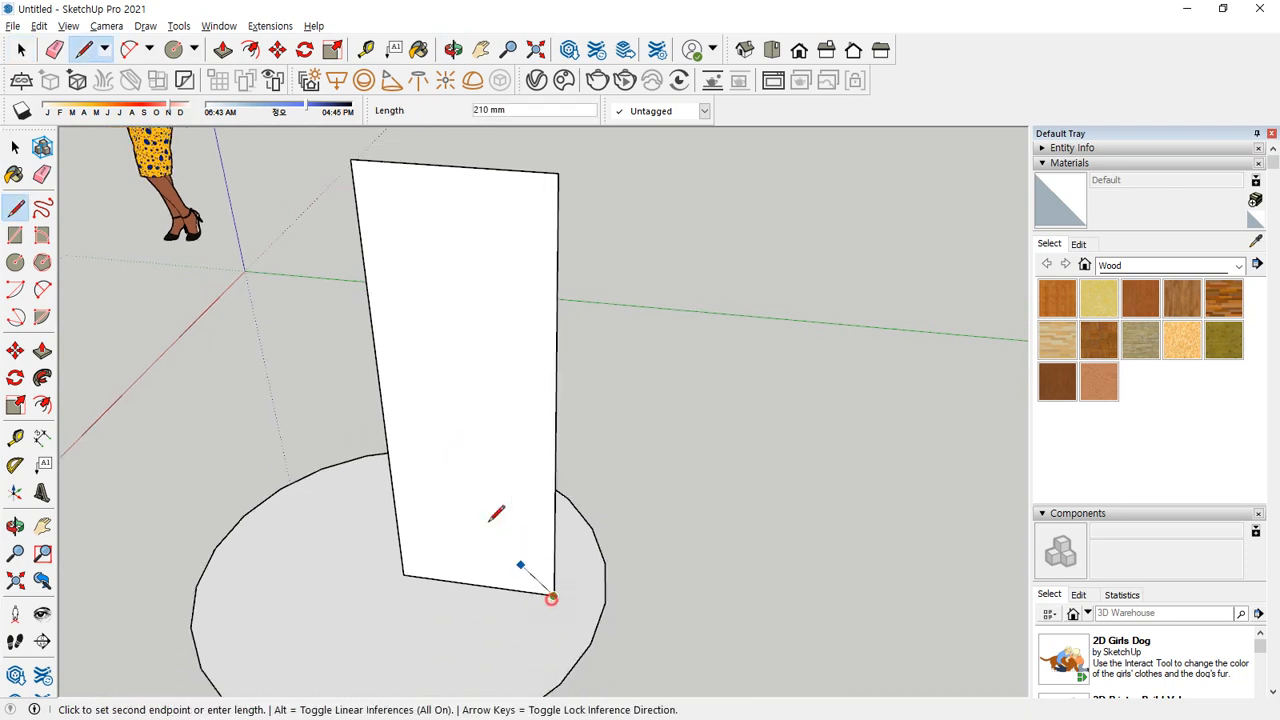
left_click(352, 158)
key("e")
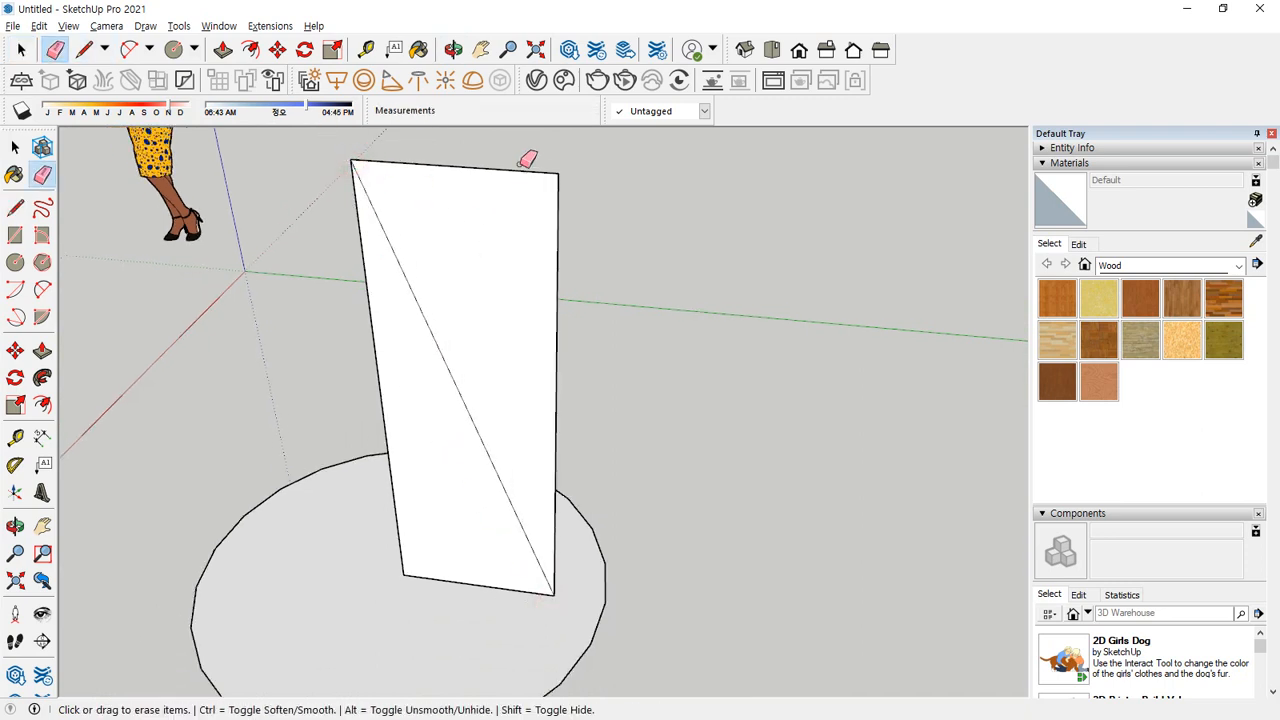
left_click_drag(526, 160, 576, 227)
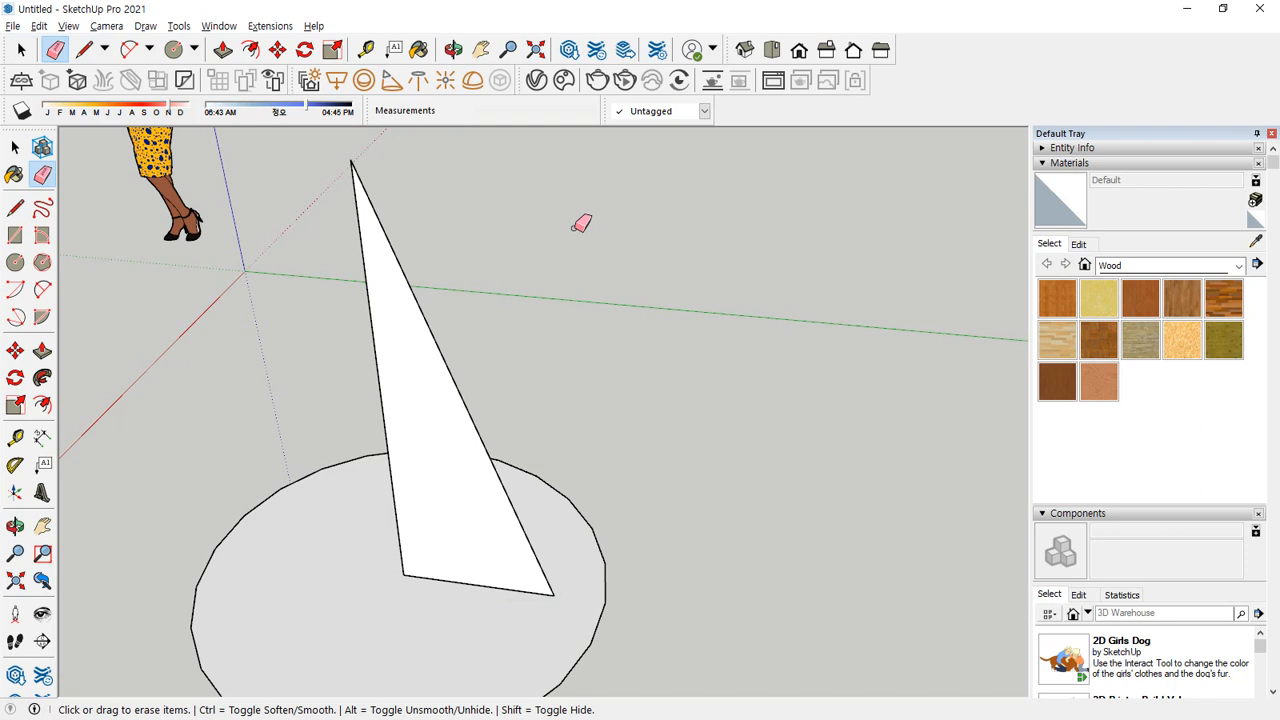
Delete the ground circle's face and select its edge as the sweep path
key("space")
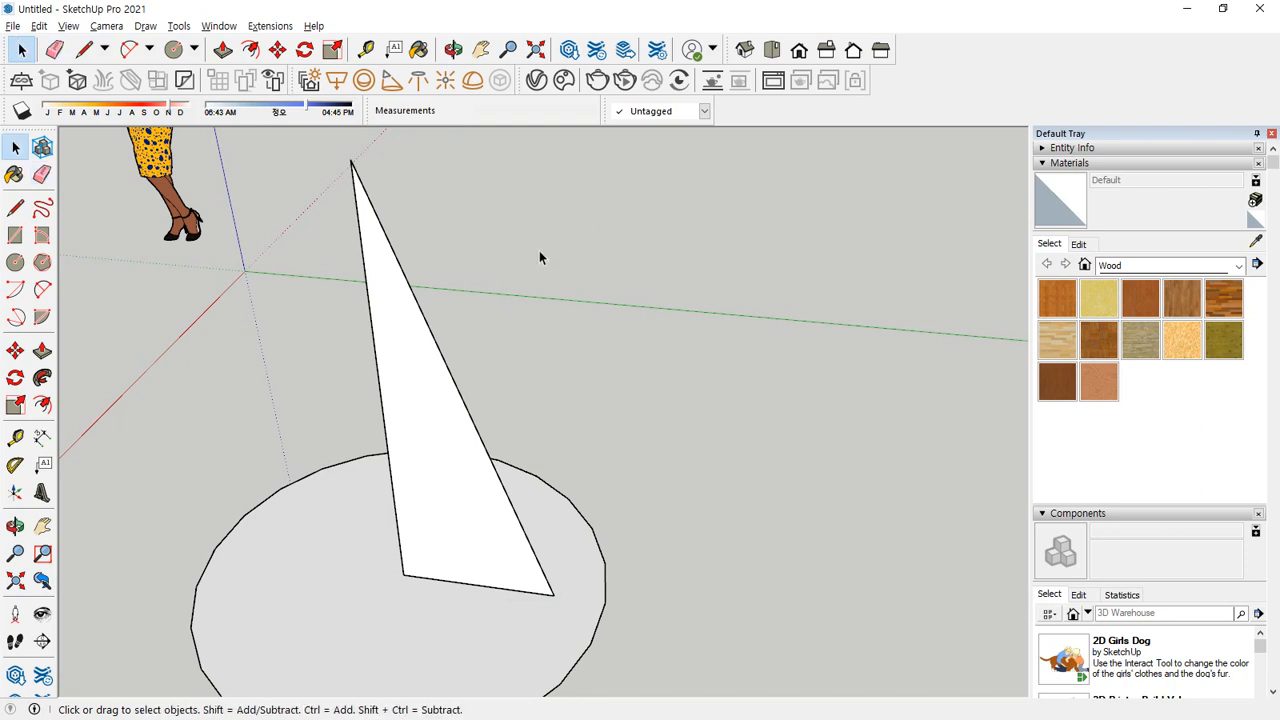
left_click(566, 500)
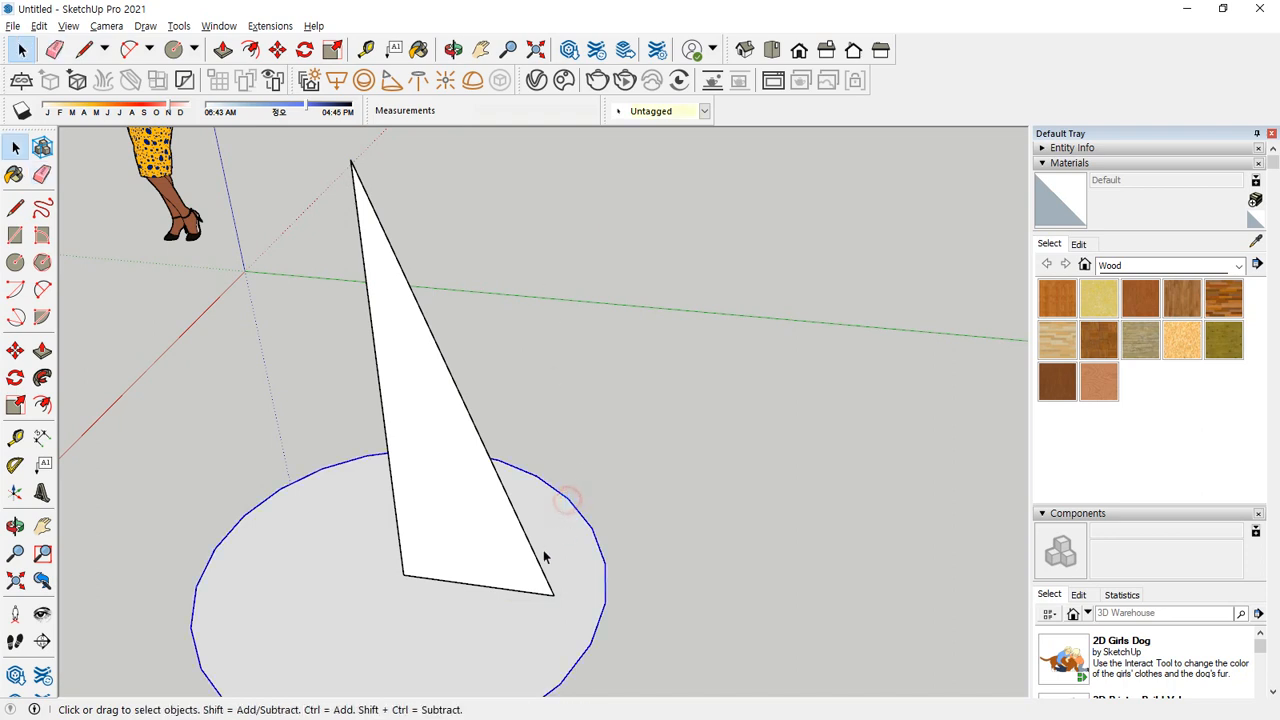
double_click(296, 581)
left_click(598, 522)
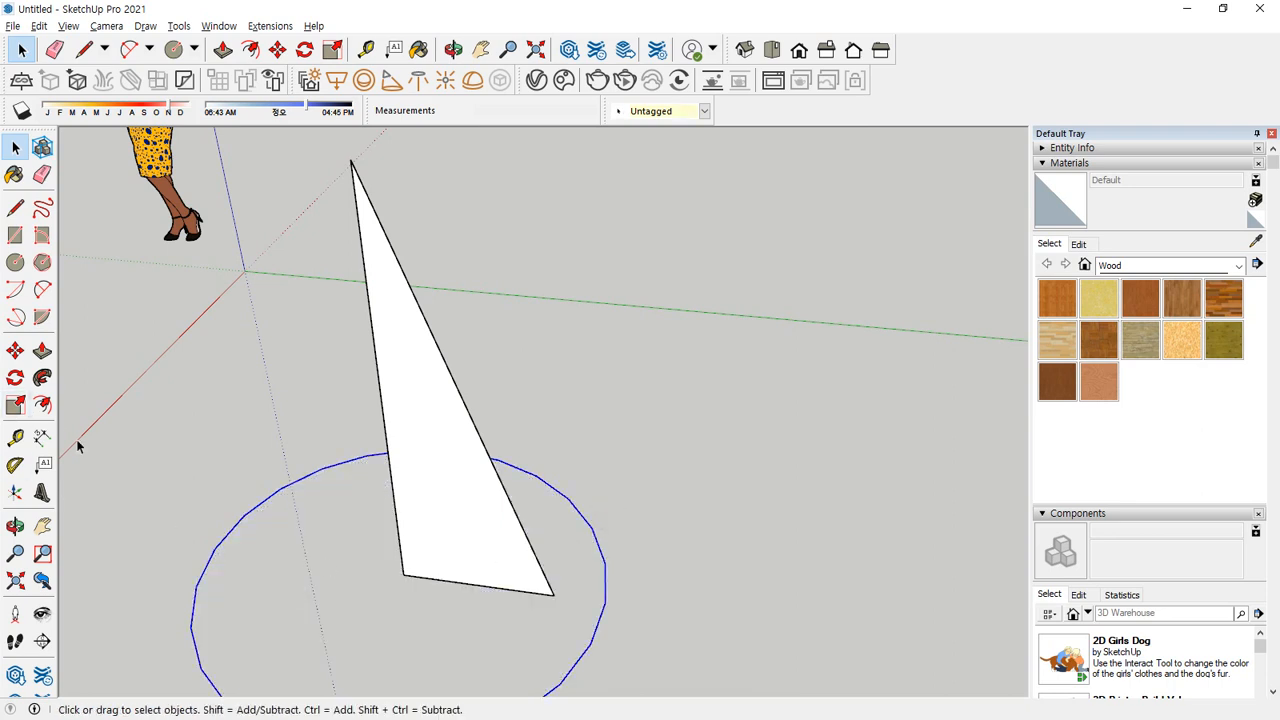
Sweep the triangle around the circle with Follow Me to form a cone, and undo back to the upright rectangle
left_click(42, 377)
left_click(410, 393)
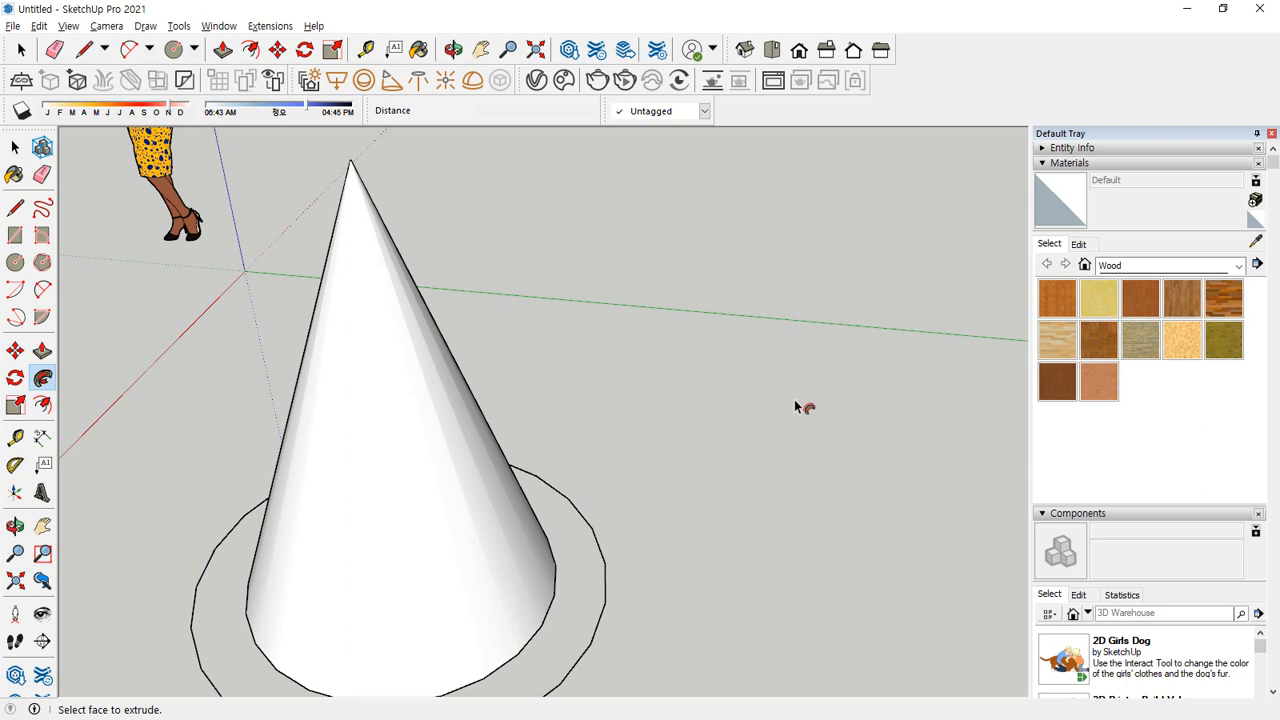
key("ctrl+z")
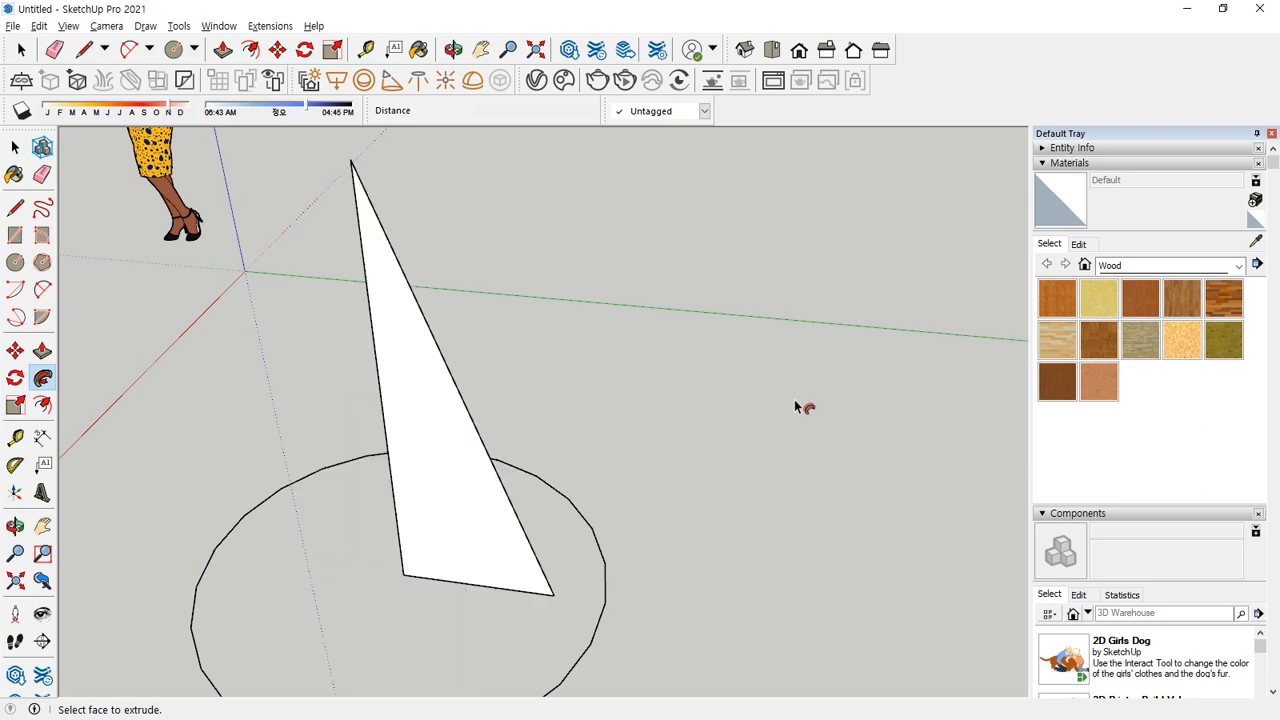
key("ctrl+z")
key("space")
Draw a slanted line about 656 mm long across the upright rectangle, just above its bottom edge
middle_click_drag(363, 530, 614, 509)
key("l")
scroll(546, 588, "up", 5)
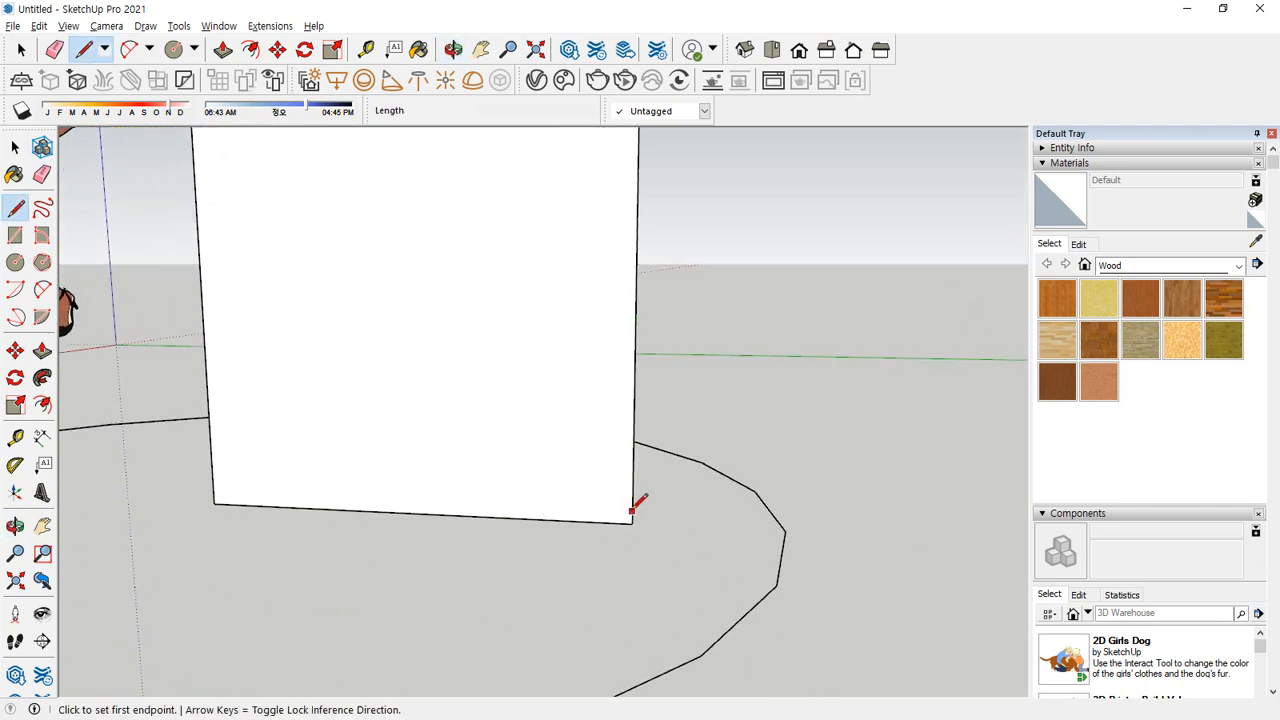
left_click(632, 512)
left_click(210, 452)
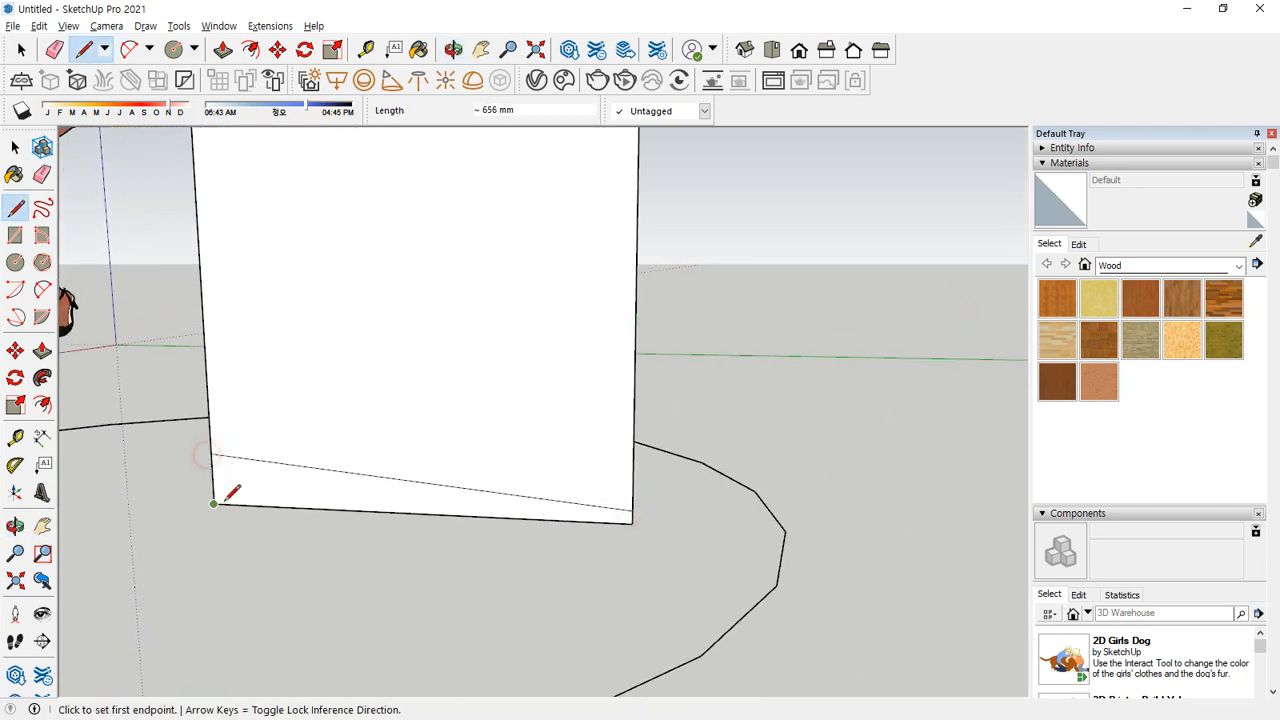
Draw a stem line alongside the rectangle's inner edge and a slanted line from that edge up to the outer edge
left_click(214, 503)
middle_click_drag(228, 340, 228, 457)
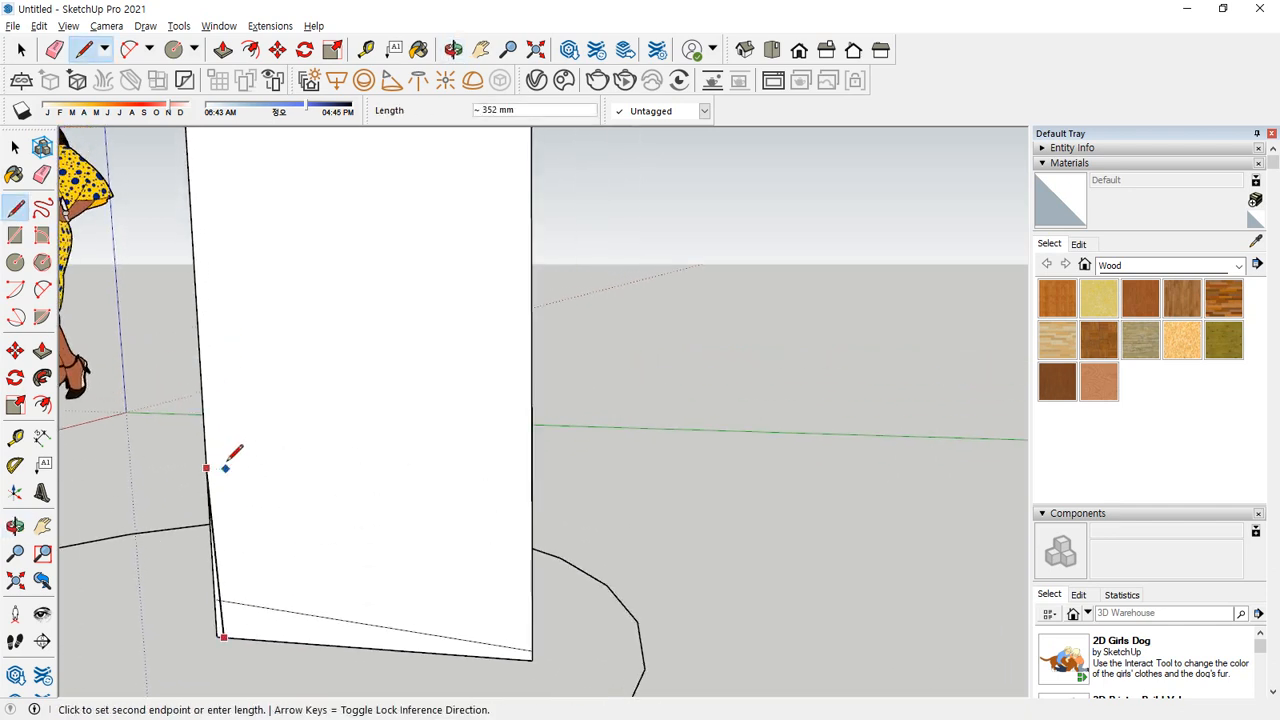
left_click(204, 296)
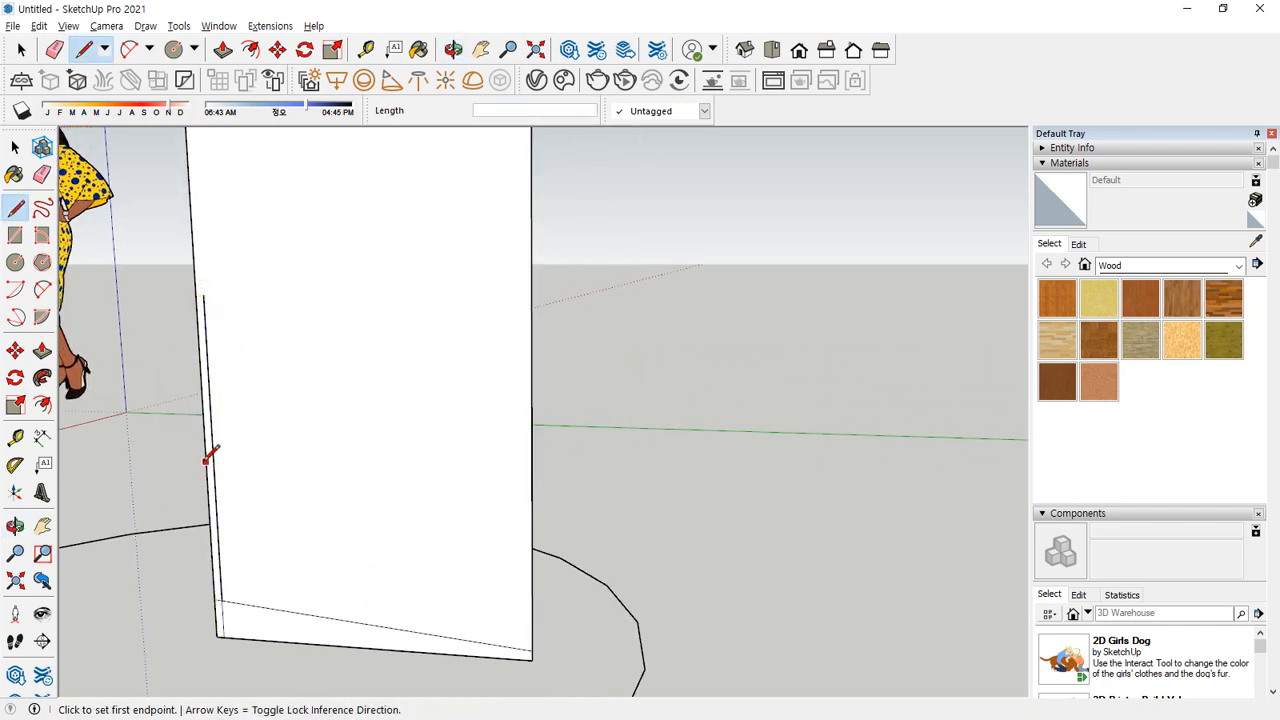
left_click(205, 460)
left_click(531, 307)
Round the outer corner of the slanted base line with a small arc and erase the leftover corner
middle_click_drag(431, 374, 415, 376)
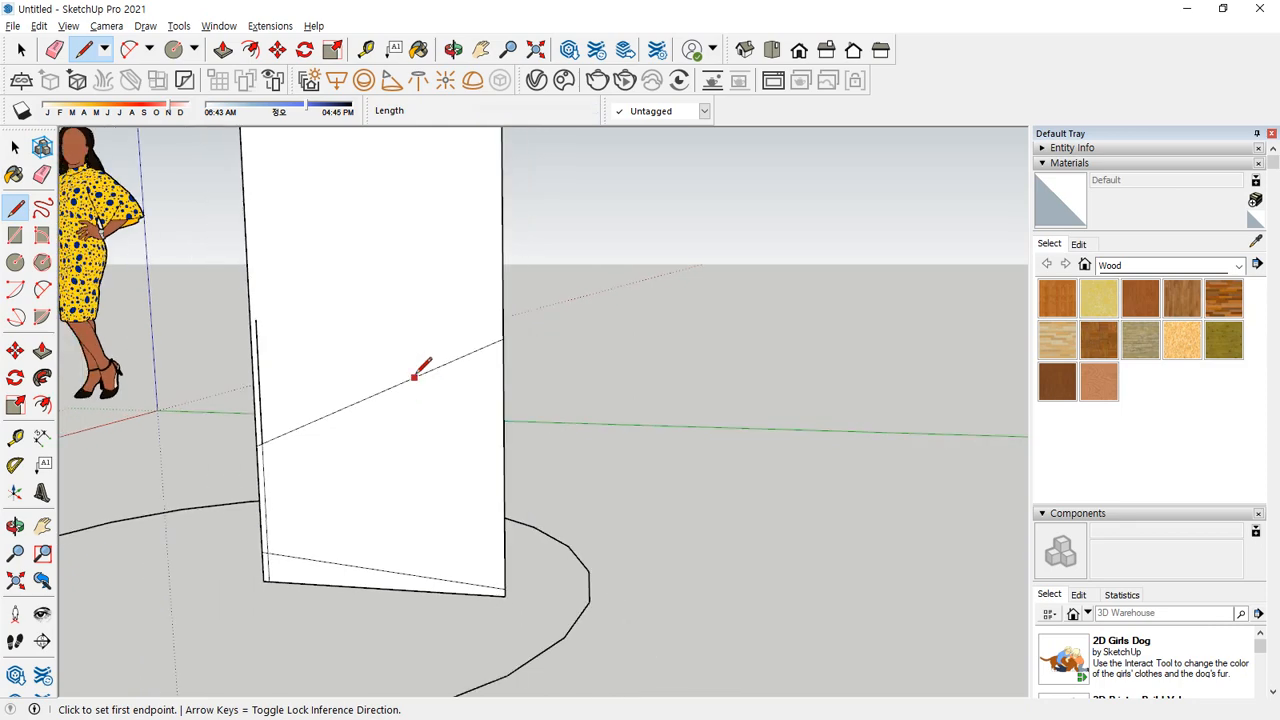
scroll(414, 377, "down", 3)
middle_click_drag(420, 320, 462, 240)
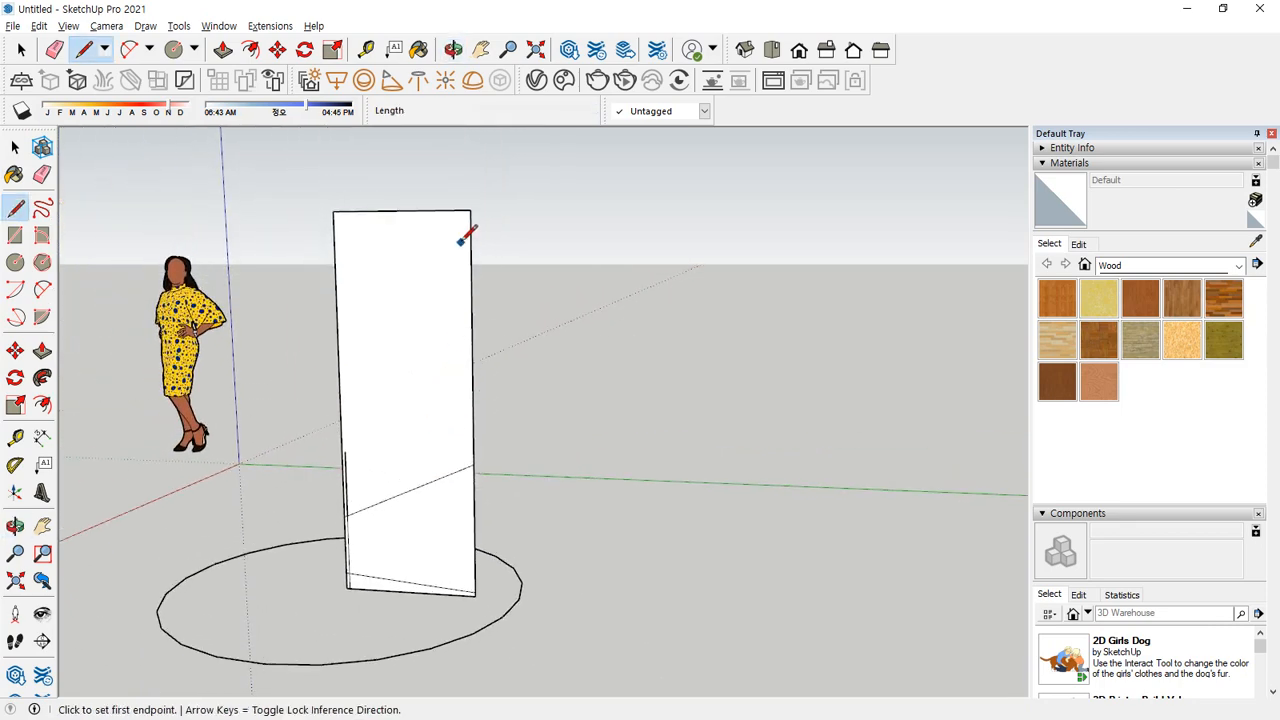
key("a")
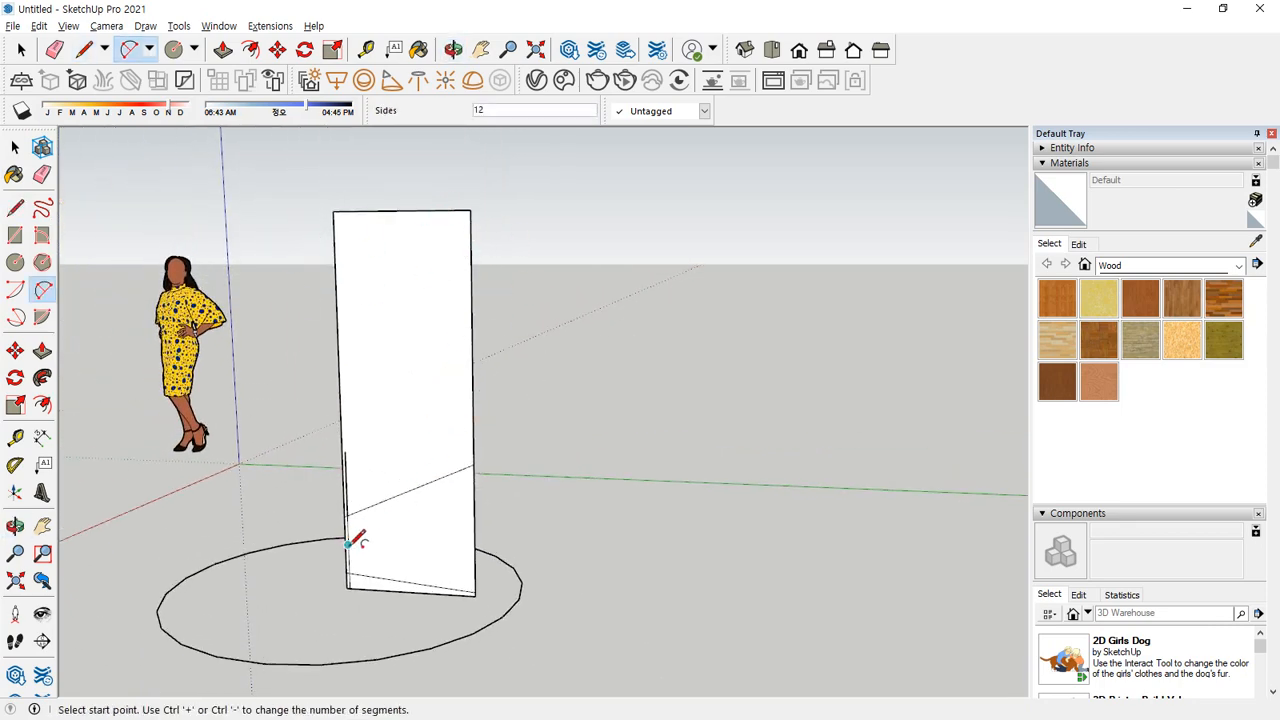
scroll(350, 543, "up", 6)
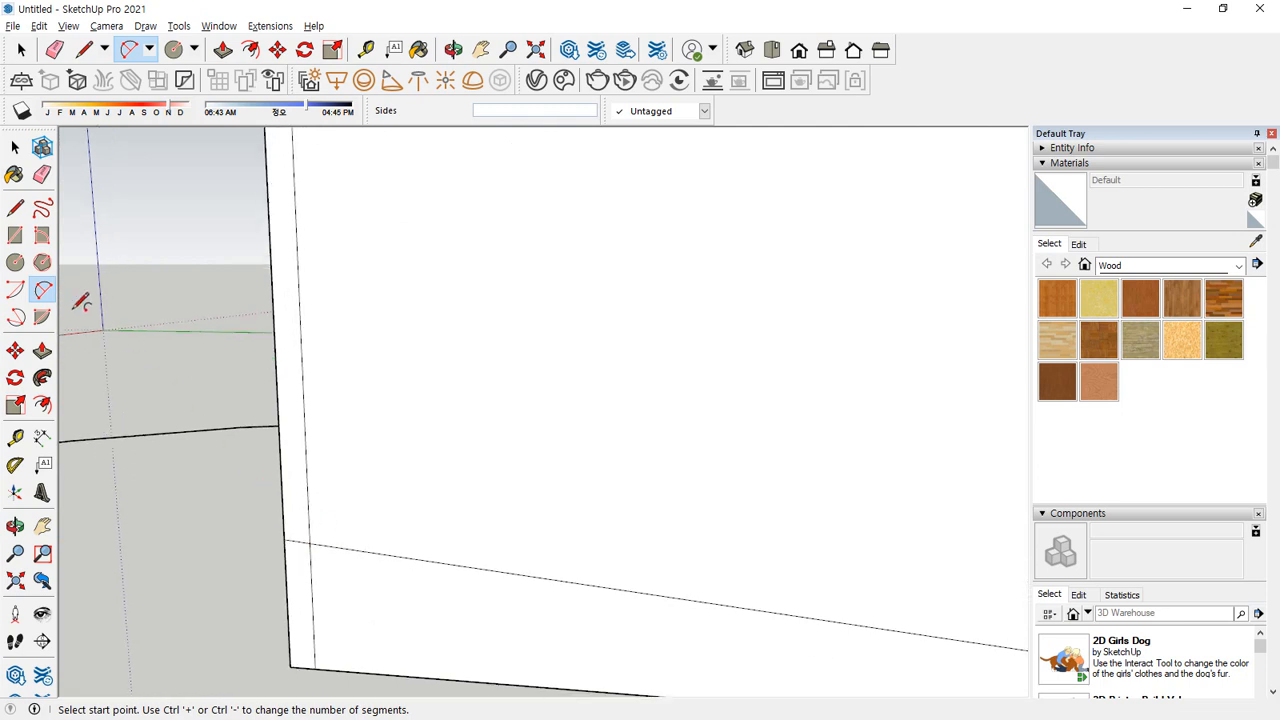
left_click(321, 544)
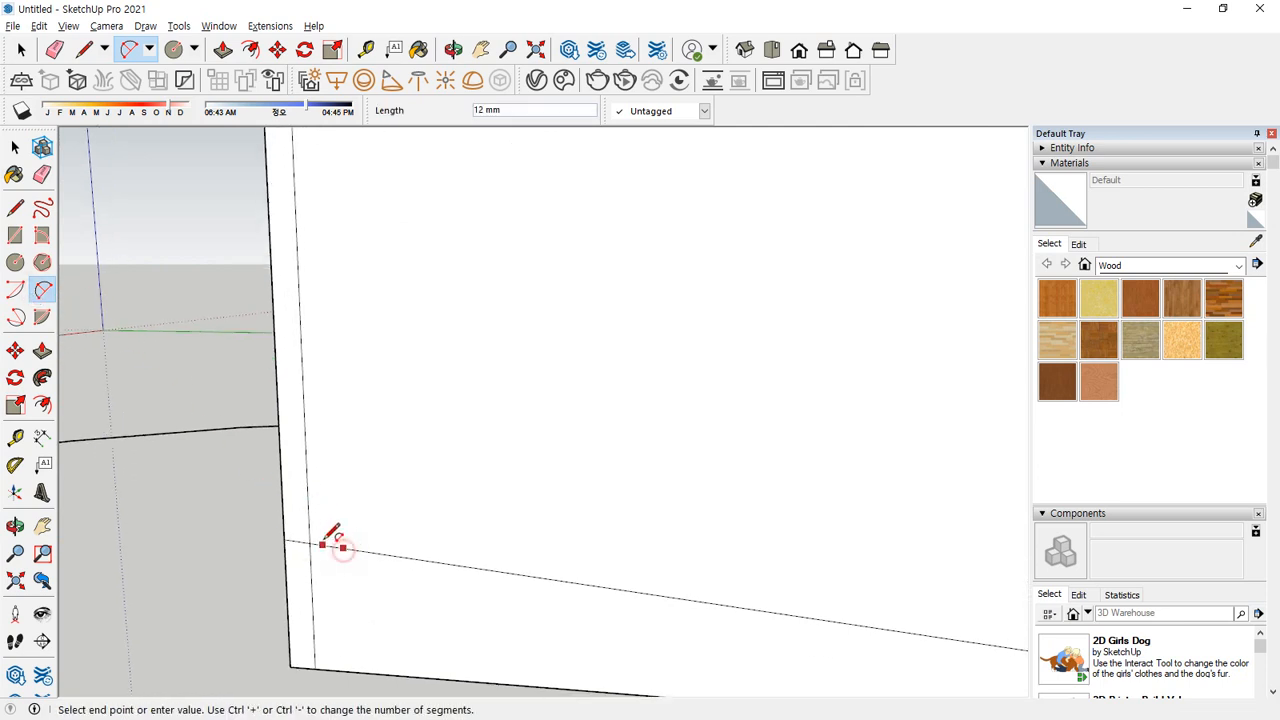
middle_click_drag(314, 514, 486, 400)
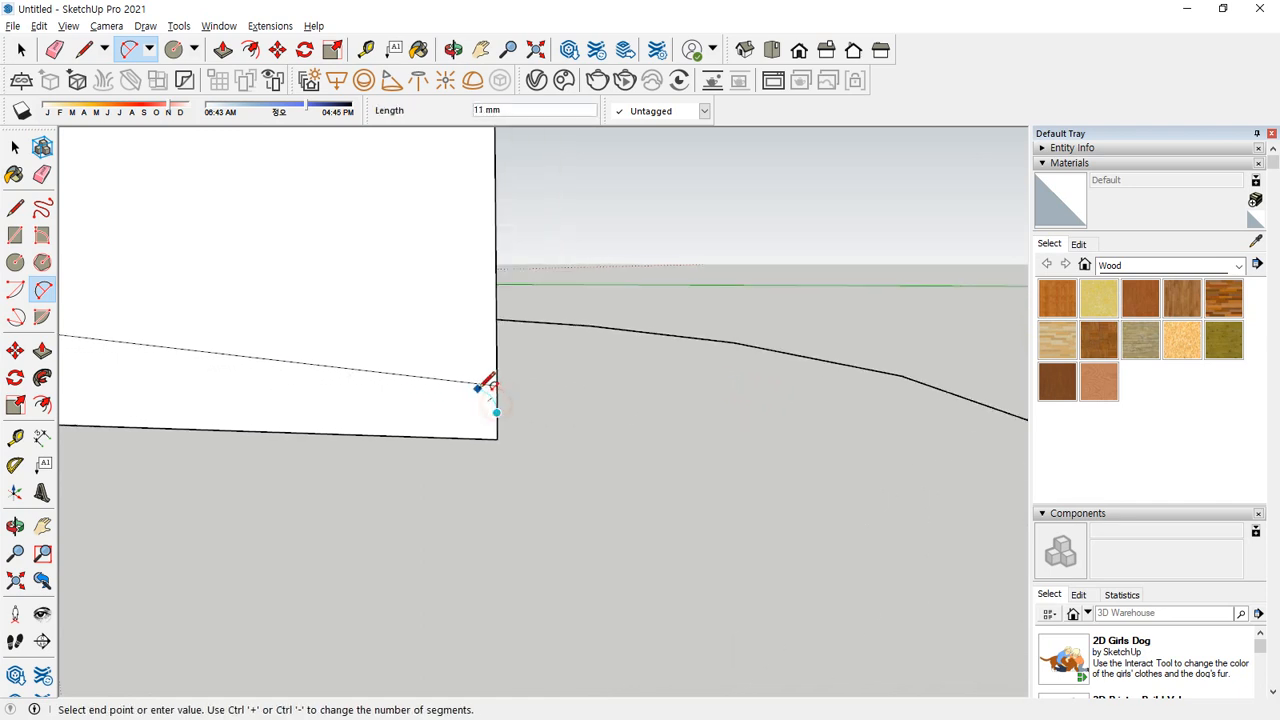
left_click(478, 381)
scroll(495, 380, "up", 2)
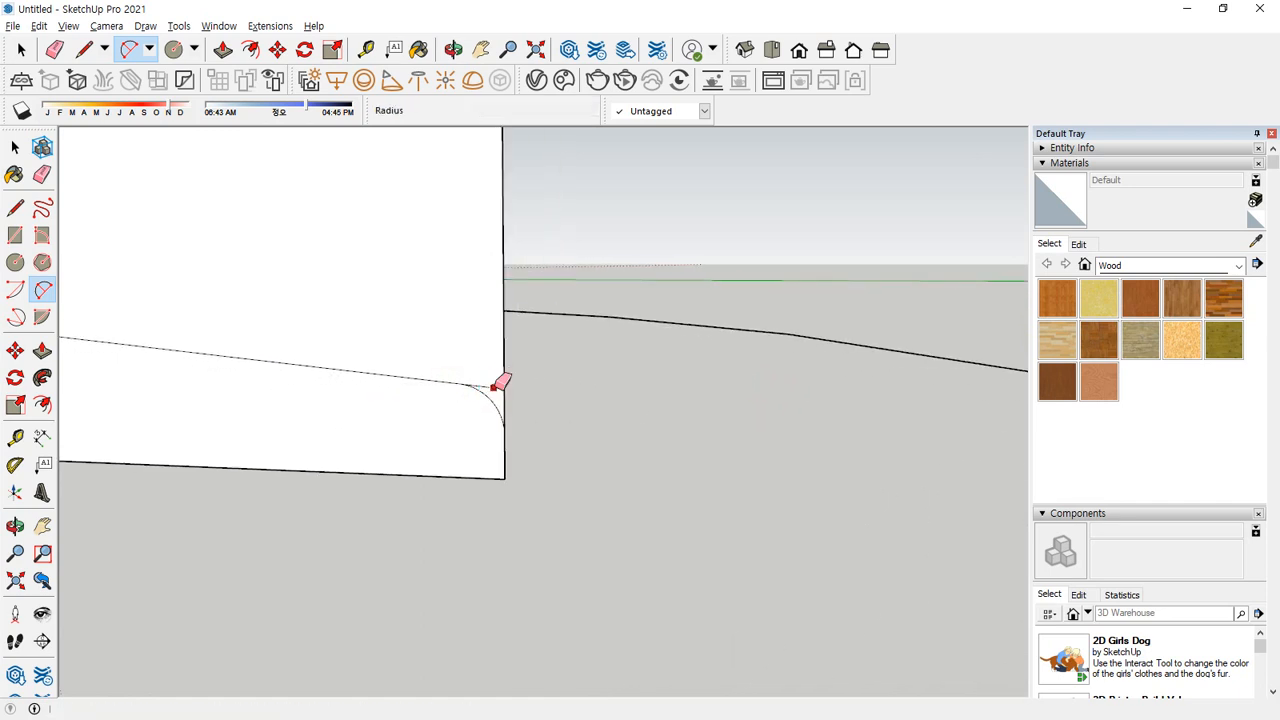
key("e")
scroll(260, 360, "up", 3)
Round the corner between the stem line and the upper slanted line with a small arc, and erase the leftover corner segments
mouse_move(260, 360)
middle_mouse_down()
mouse_move(883, 531)
mouse_move(603, 509)
mouse_move(700, 486)
mouse_move(720, 457)
mouse_move(611, 366)
mouse_move(603, 270)
mouse_move(674, 349)
mouse_move(571, 366)
middle_mouse_up()
key("a")
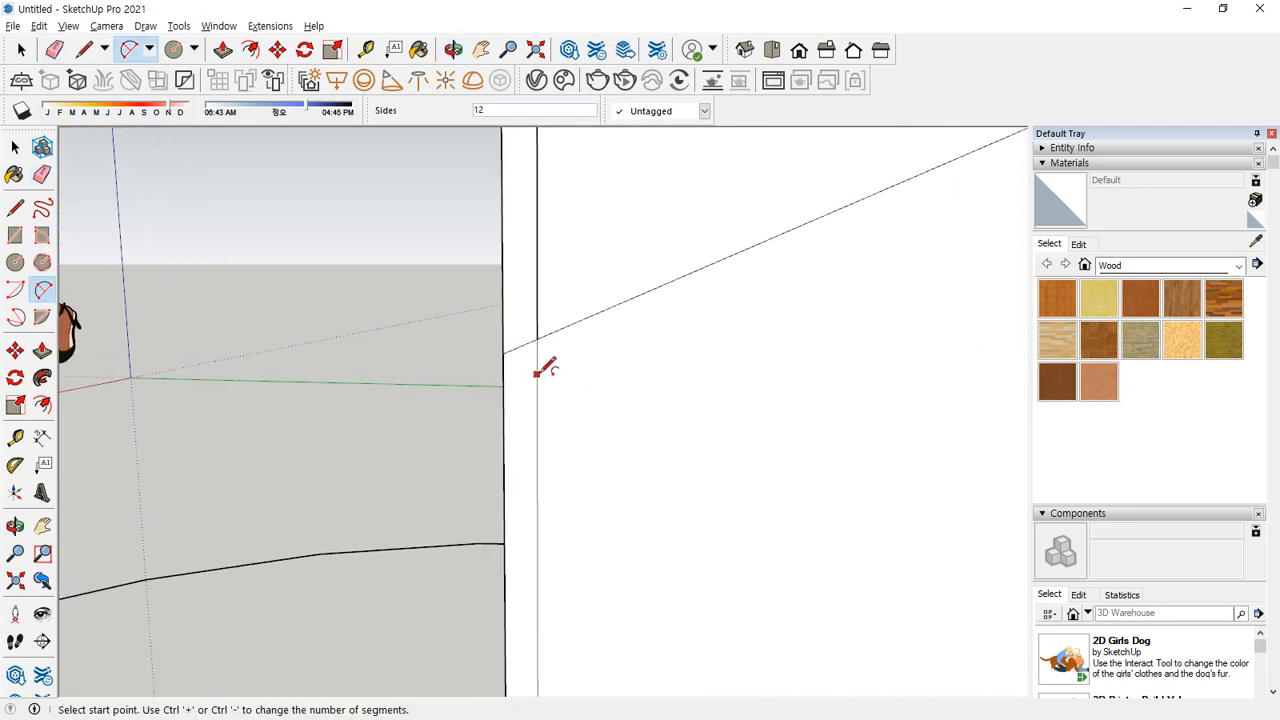
left_click(502, 353)
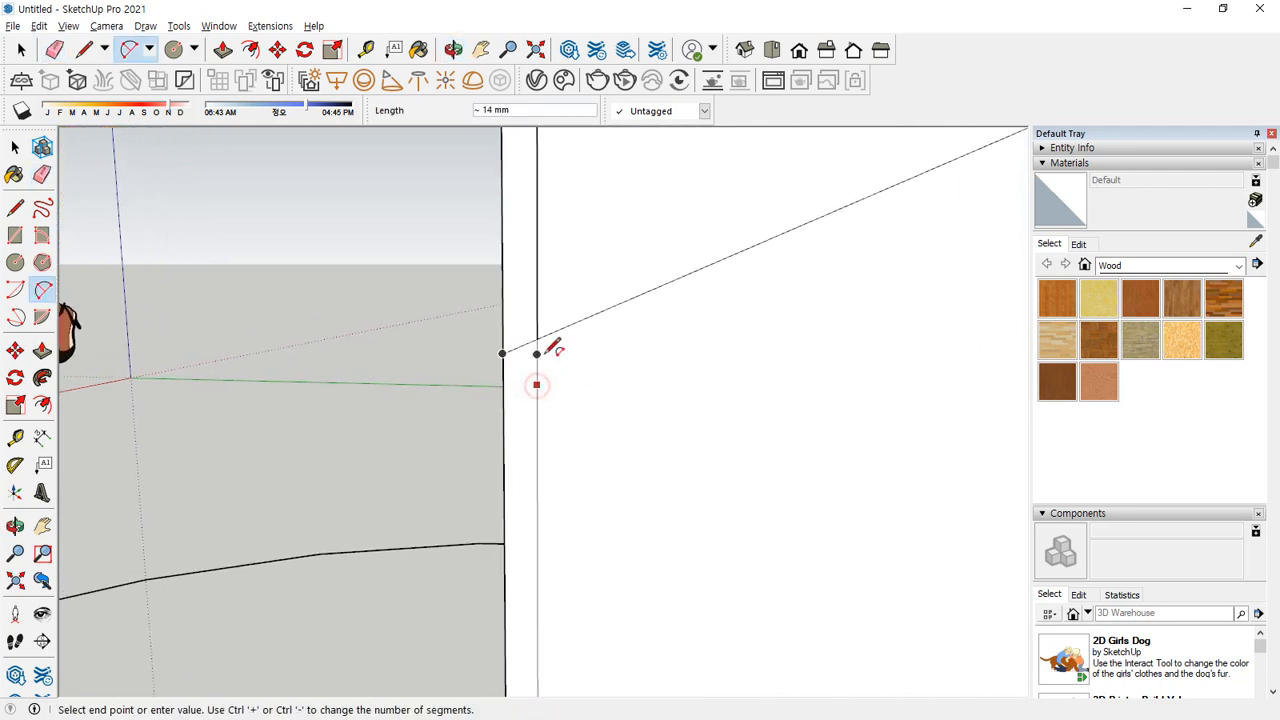
left_click(587, 316)
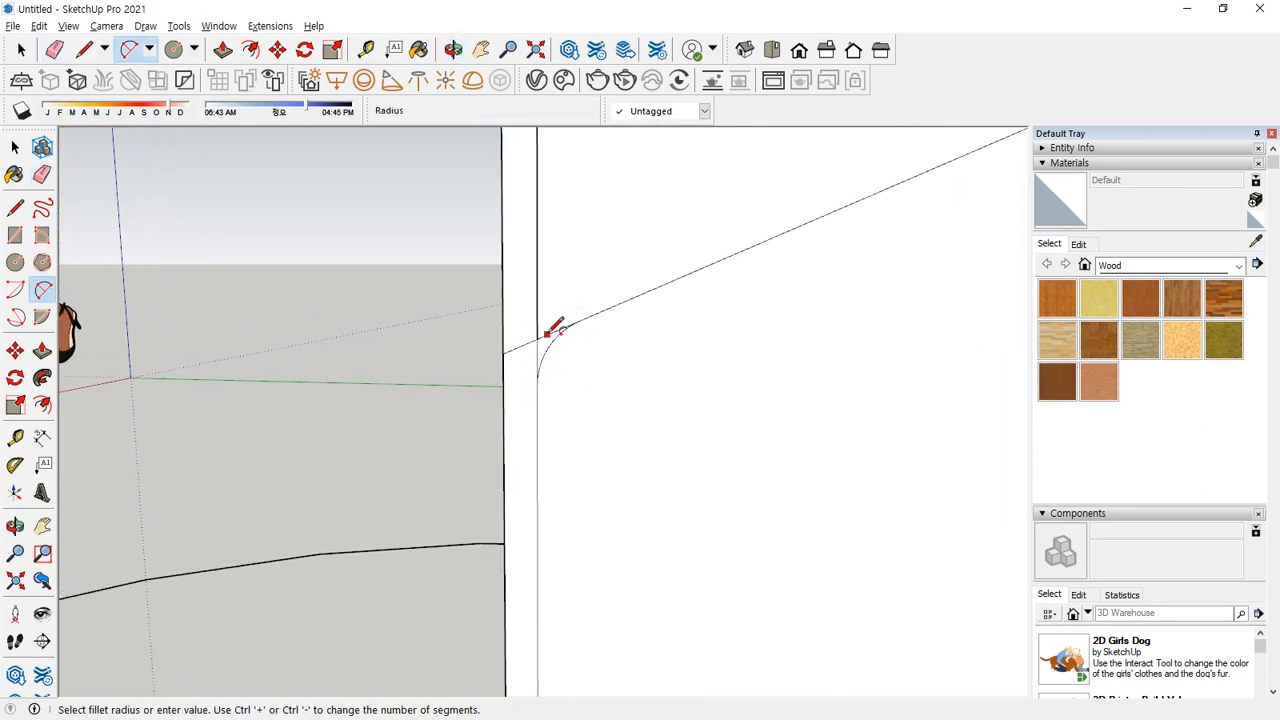
left_click(548, 330)
key("e")
left_click_drag(549, 334, 546, 314)
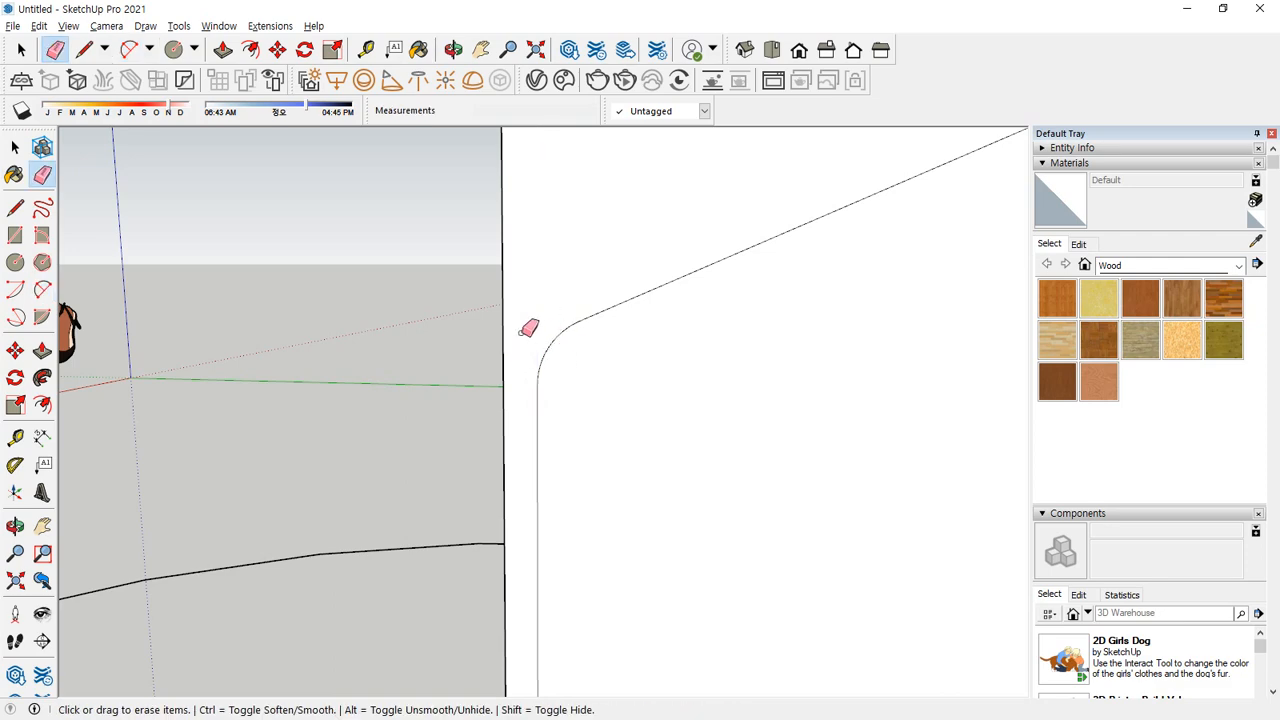
Draw an arc from the rectangle's upper outer corner to the slanted line's outer end, bulging about 81 mm inward
scroll(529, 330, "down", 3)
scroll(569, 334, "up", 4)
key("space")
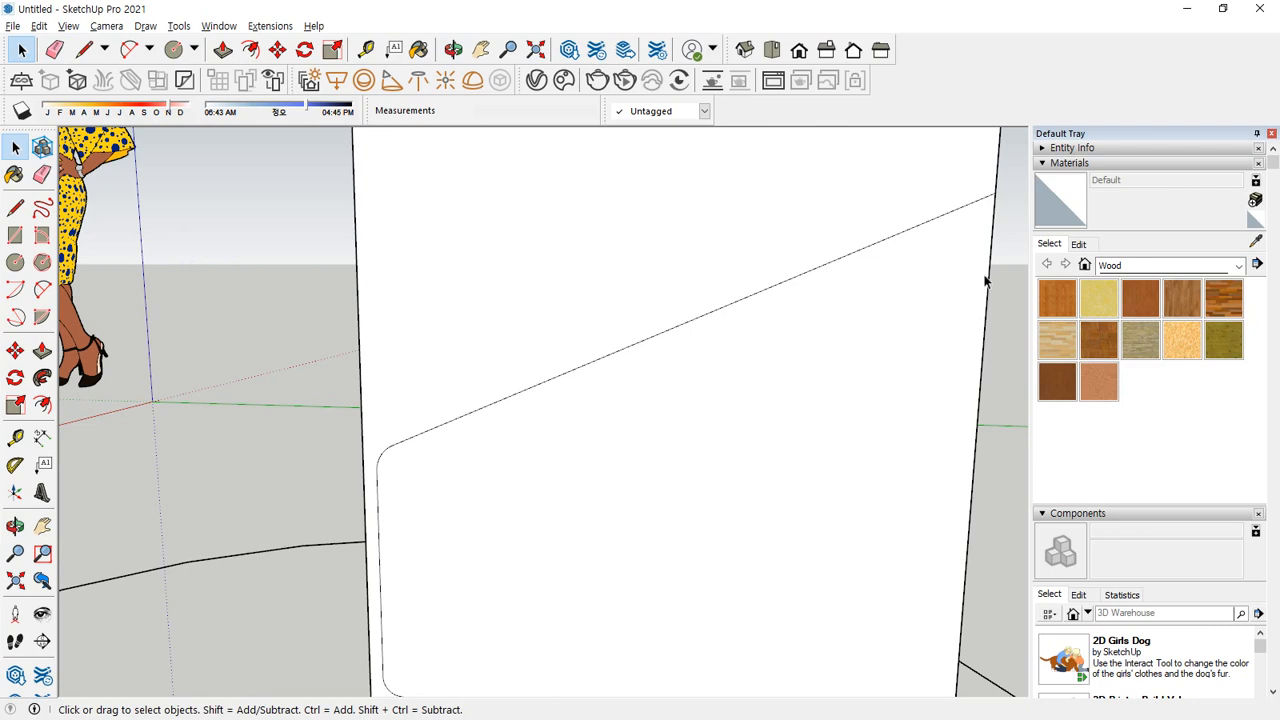
middle_click_drag(984, 281, 720, 313, "shift")
scroll(710, 317, "down", 5)
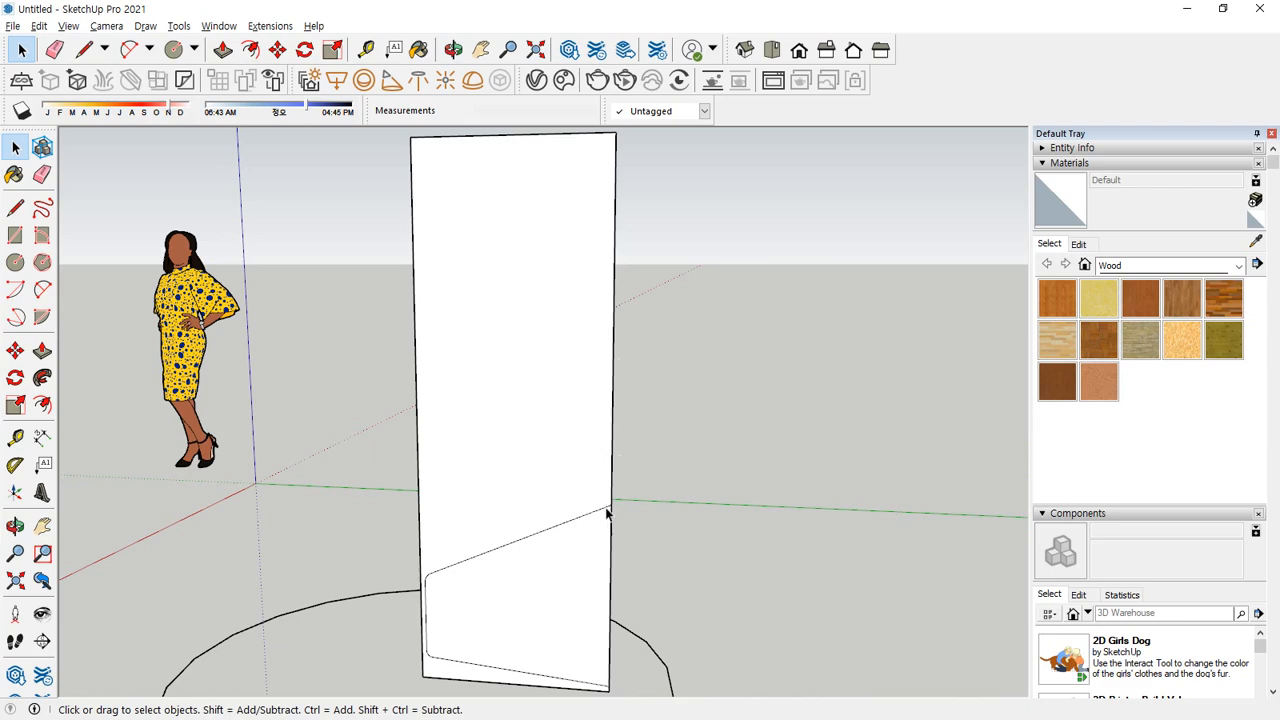
scroll(586, 515, "up", 3)
scroll(590, 470, "down", 4)
scroll(560, 380, "up", 1)
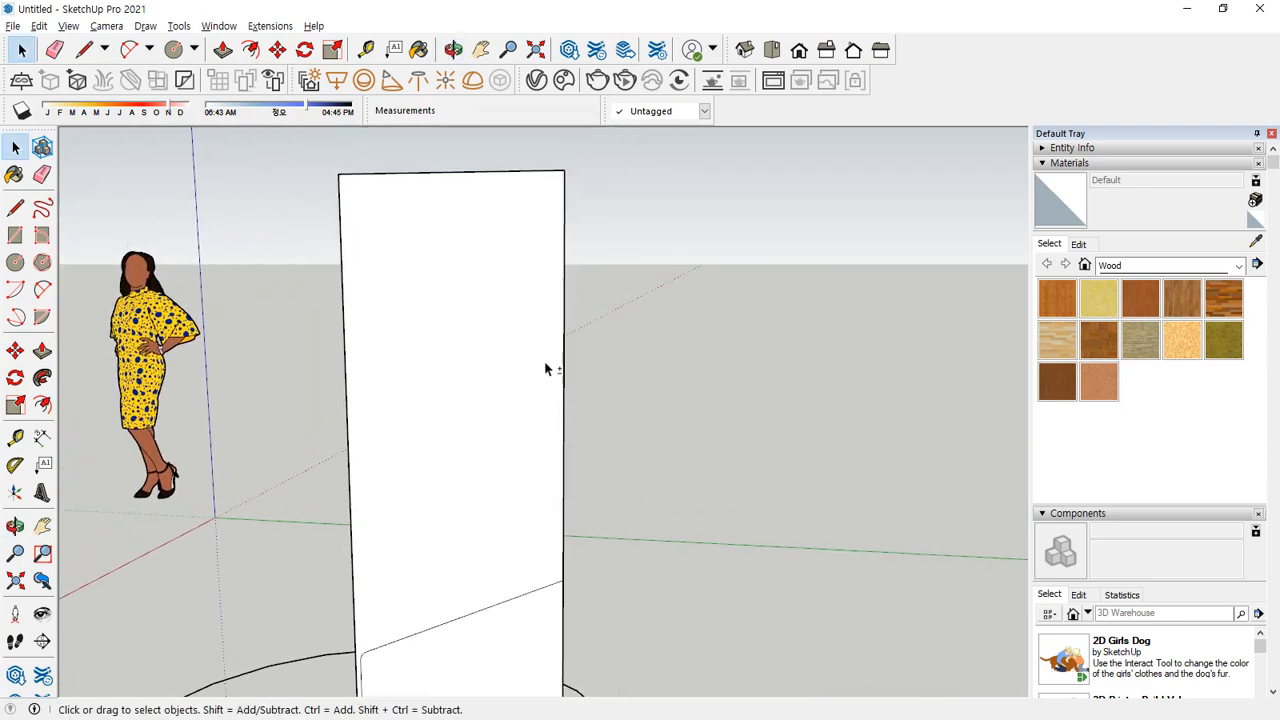
left_click(42, 290)
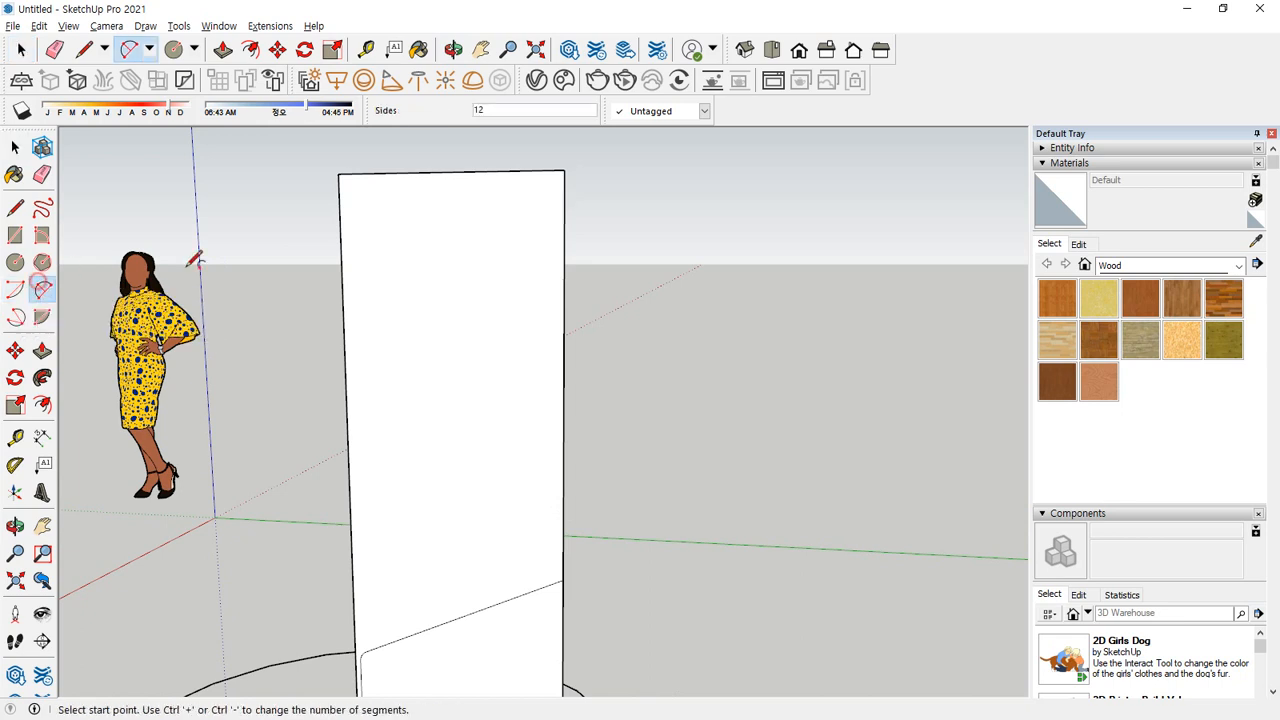
left_click(563, 170)
left_click(562, 580)
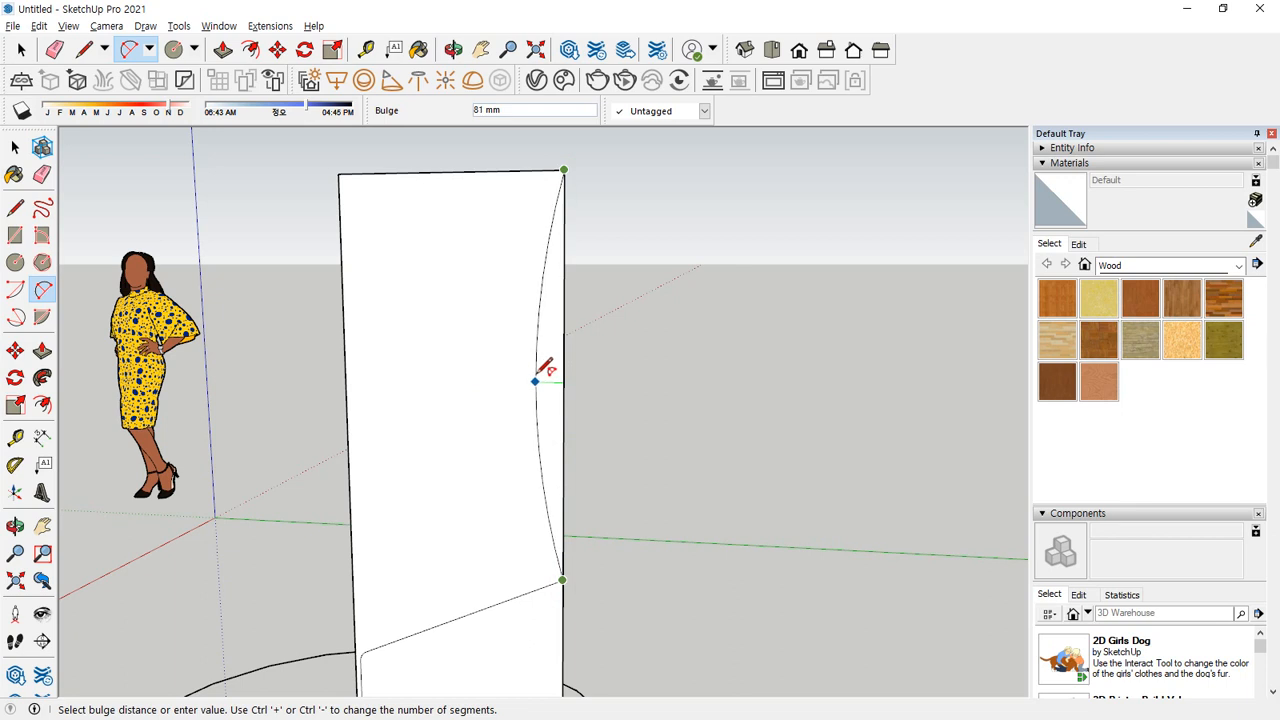
left_click(541, 372)
Erase the rectangle's straight outer edge beside the new arc and below the slanted line
key("e")
left_click(563, 408)
scroll(556, 603, "up", 5)
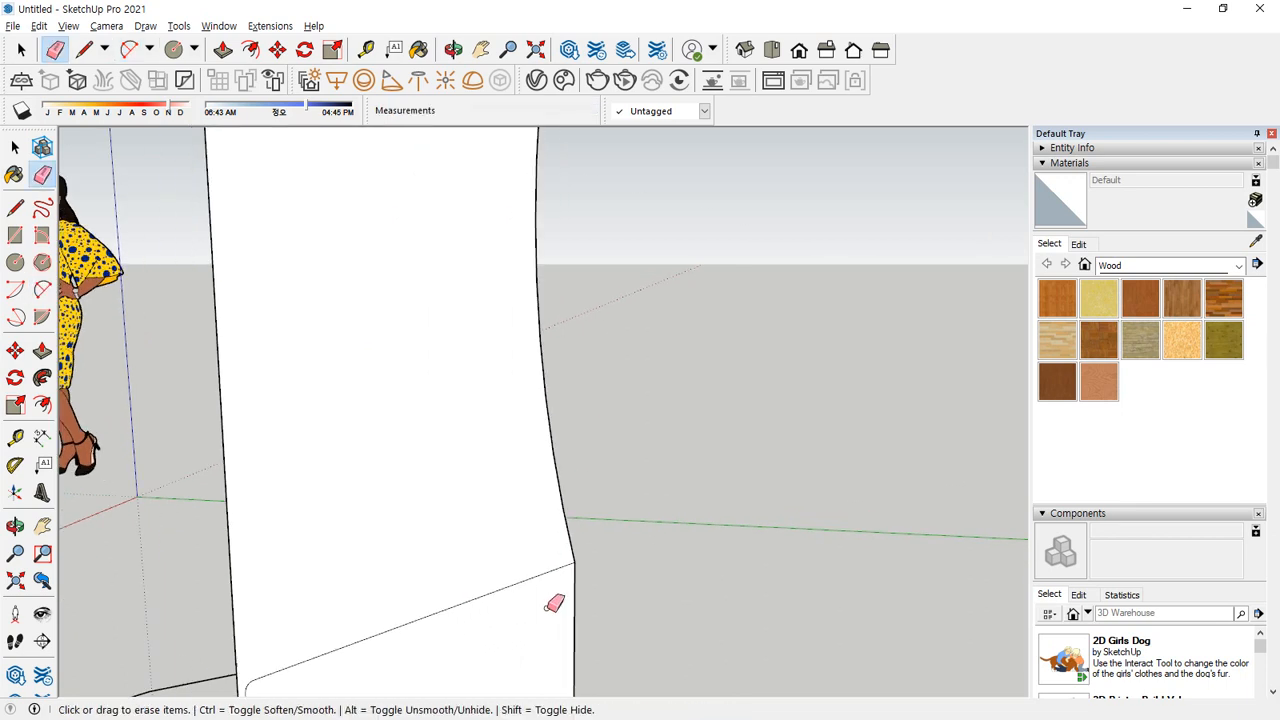
scroll(580, 580, "up", 3)
scroll(629, 477, "down", 4)
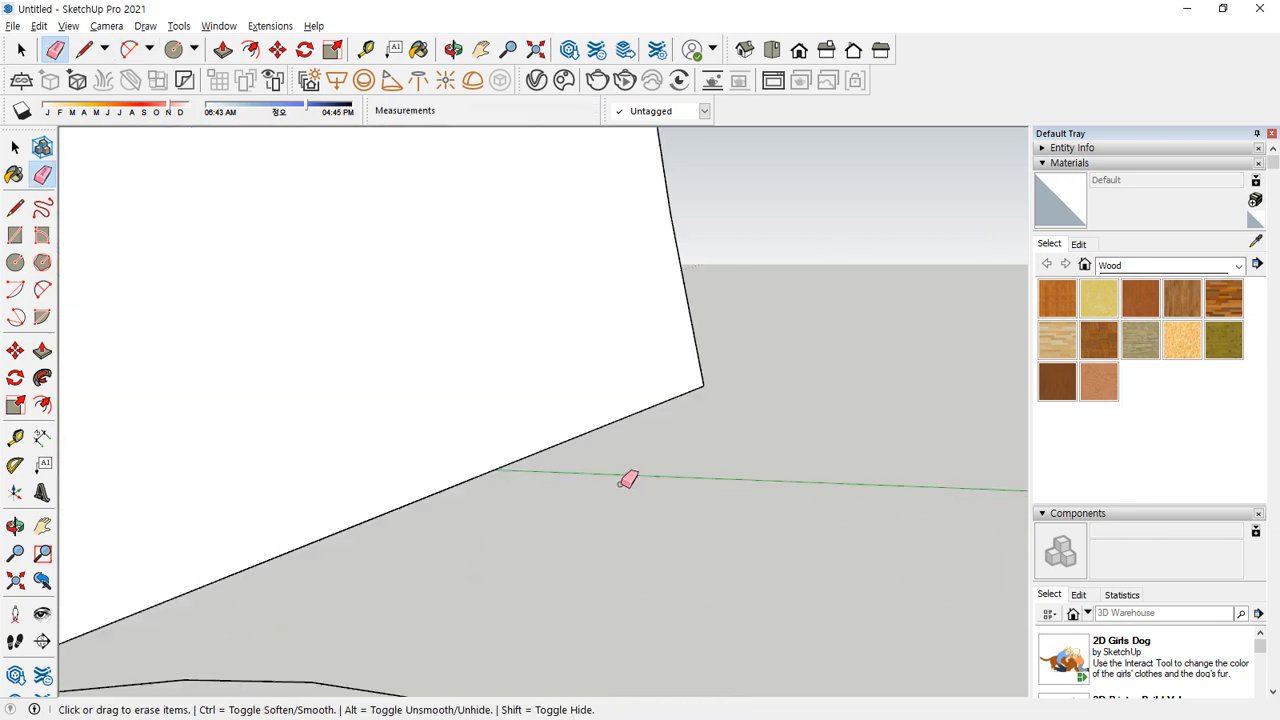
Round the corner where the curved side meets the slanted line with an arc, and erase the sharp corner
scroll(628, 450, "up", 1)
key("a")
left_click(663, 431)
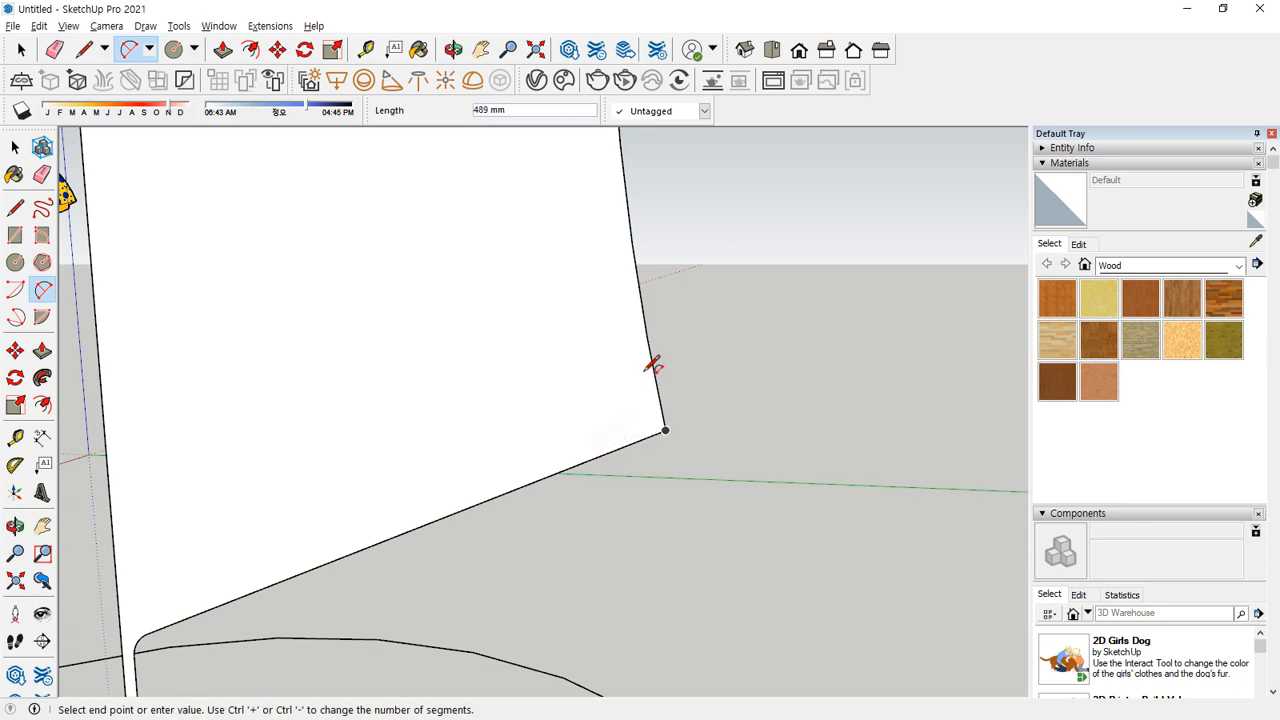
left_click(650, 358)
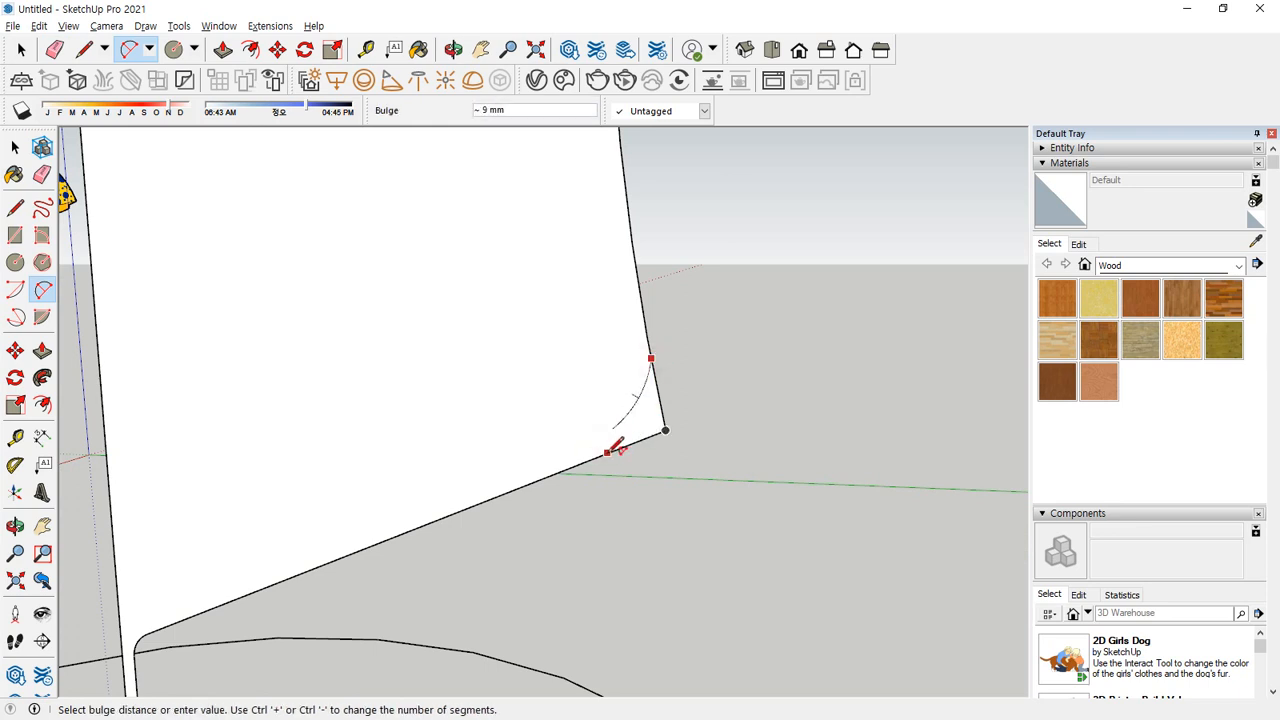
left_click(608, 463)
left_click(577, 463)
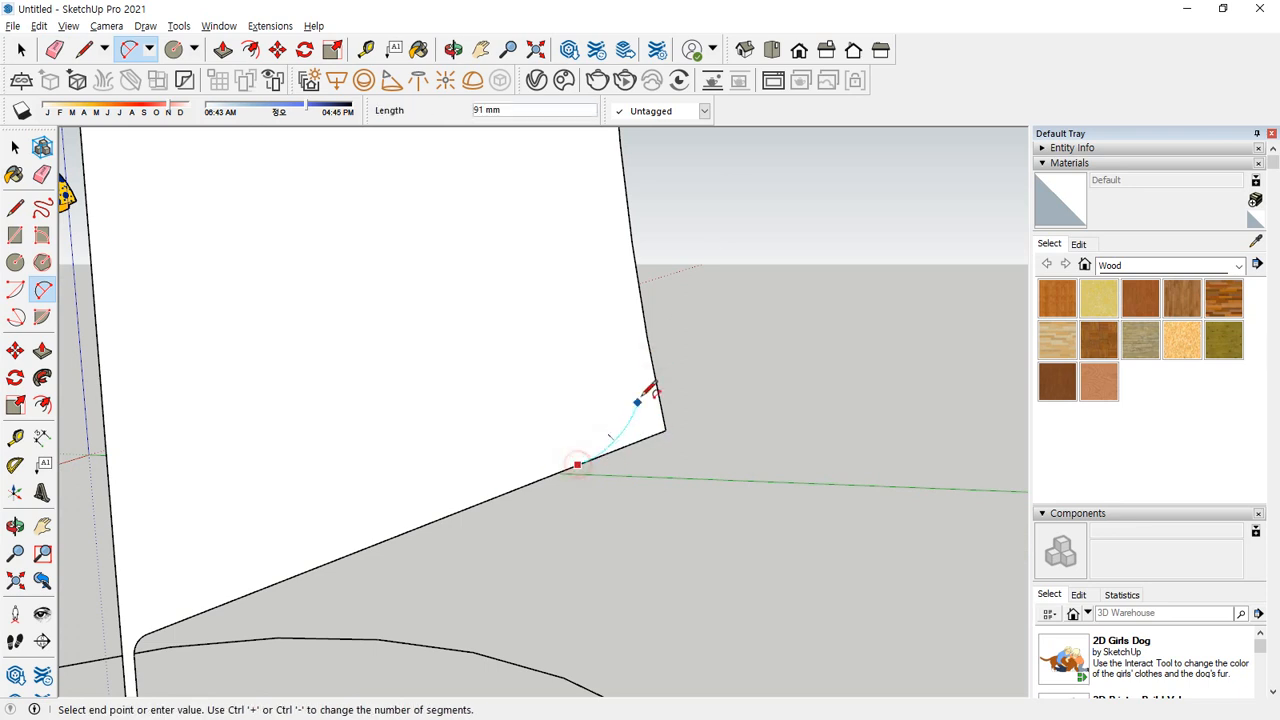
left_click(647, 338)
left_click(665, 427)
key("e")
scroll(663, 440, "down", 6)
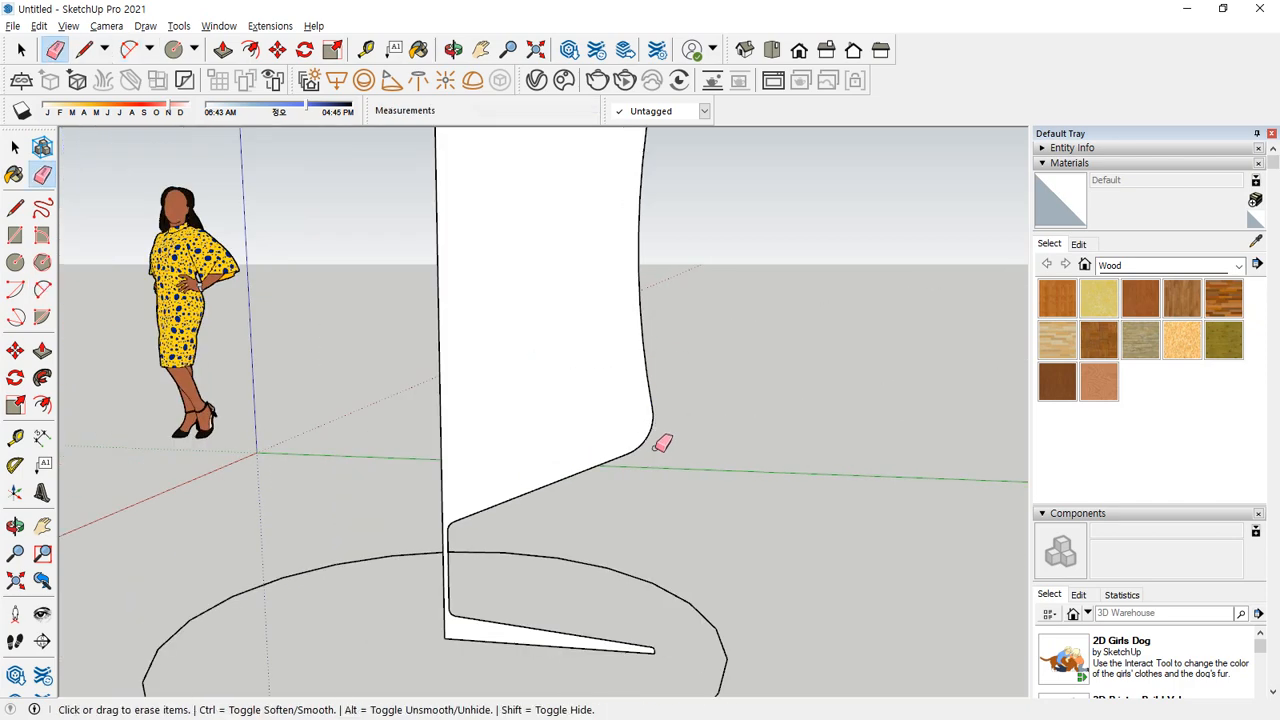
Offset the bowl's curved side, rounded corner and slanted line slightly inward to give the glass a wall thickness
scroll(691, 458, "up", 2)
key("space")
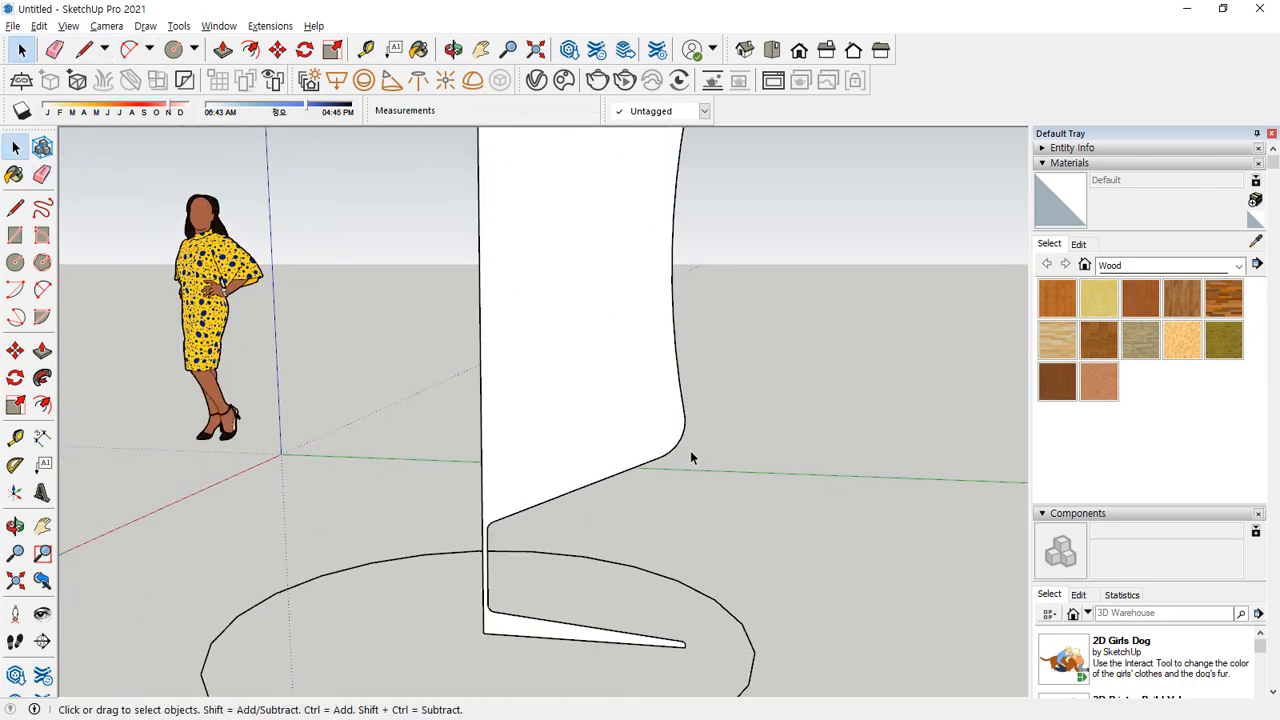
left_click(683, 407)
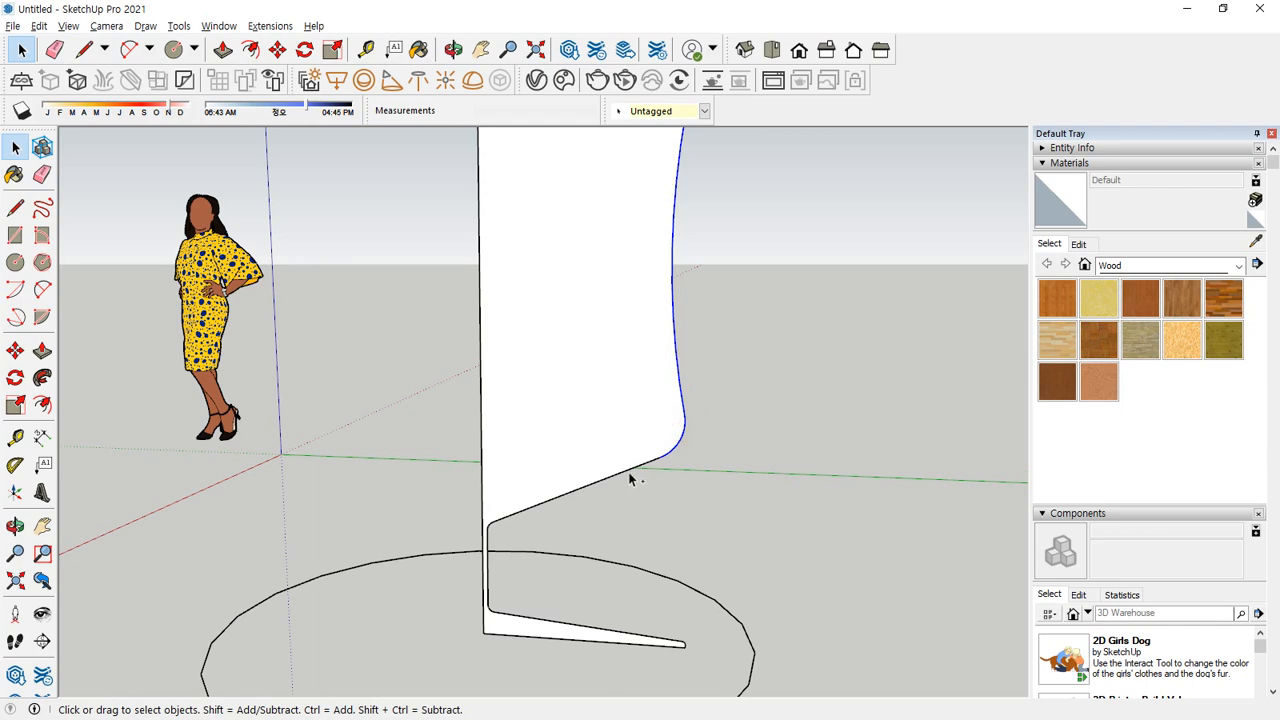
scroll(568, 493, "up", 3)
key("f")
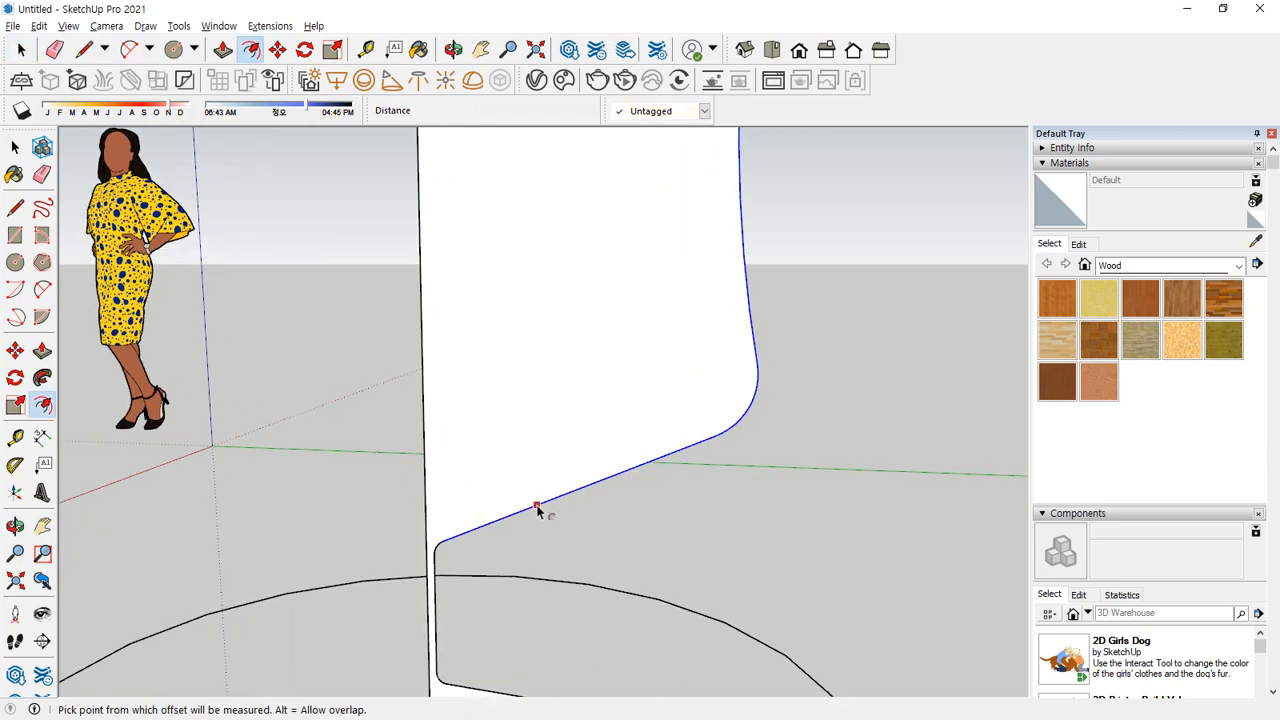
left_click(535, 506)
left_click(534, 503)
scroll(391, 543, "up", 3)
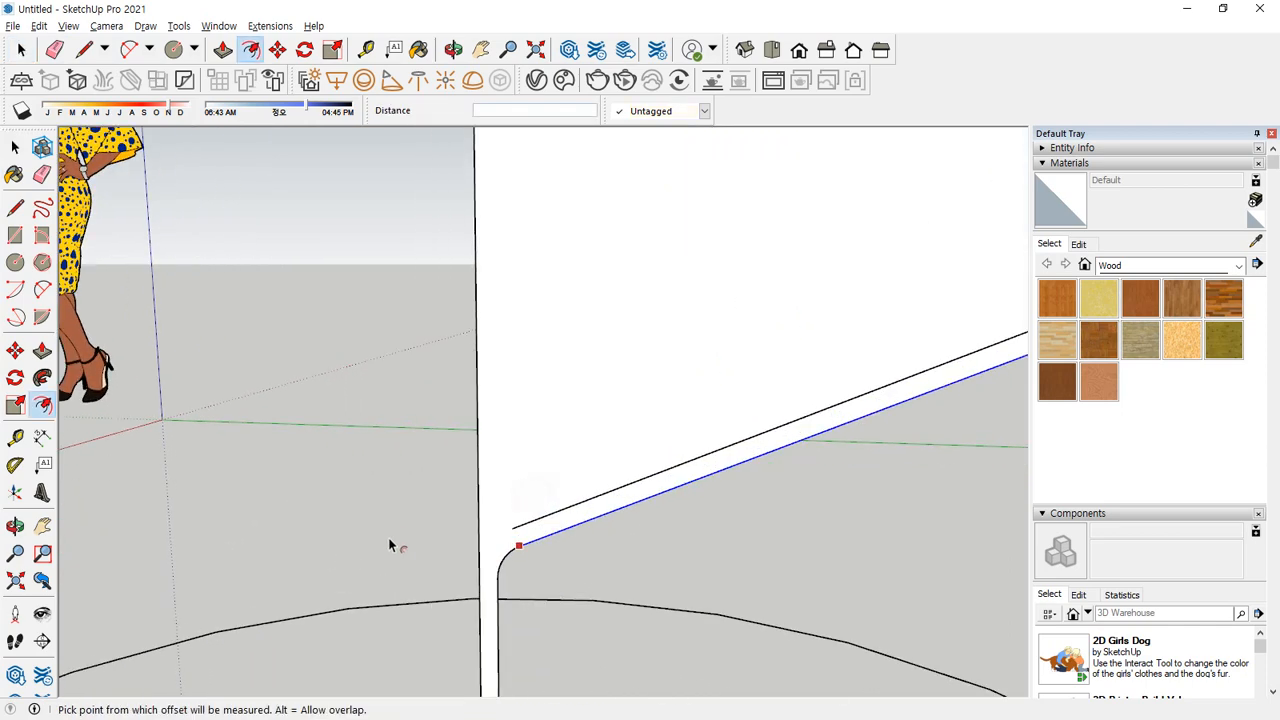
scroll(546, 549, "up", 2)
scroll(700, 547, "down", 1)
scroll(700, 547, "up", 1)
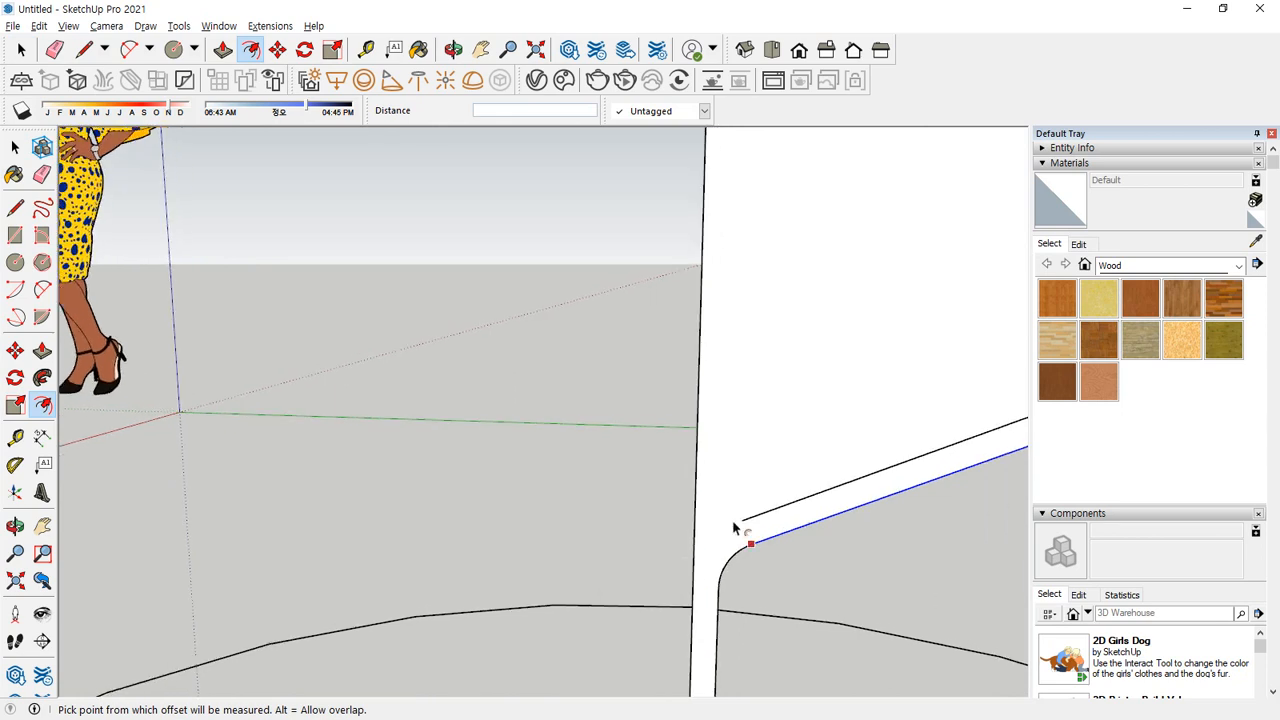
key("a")
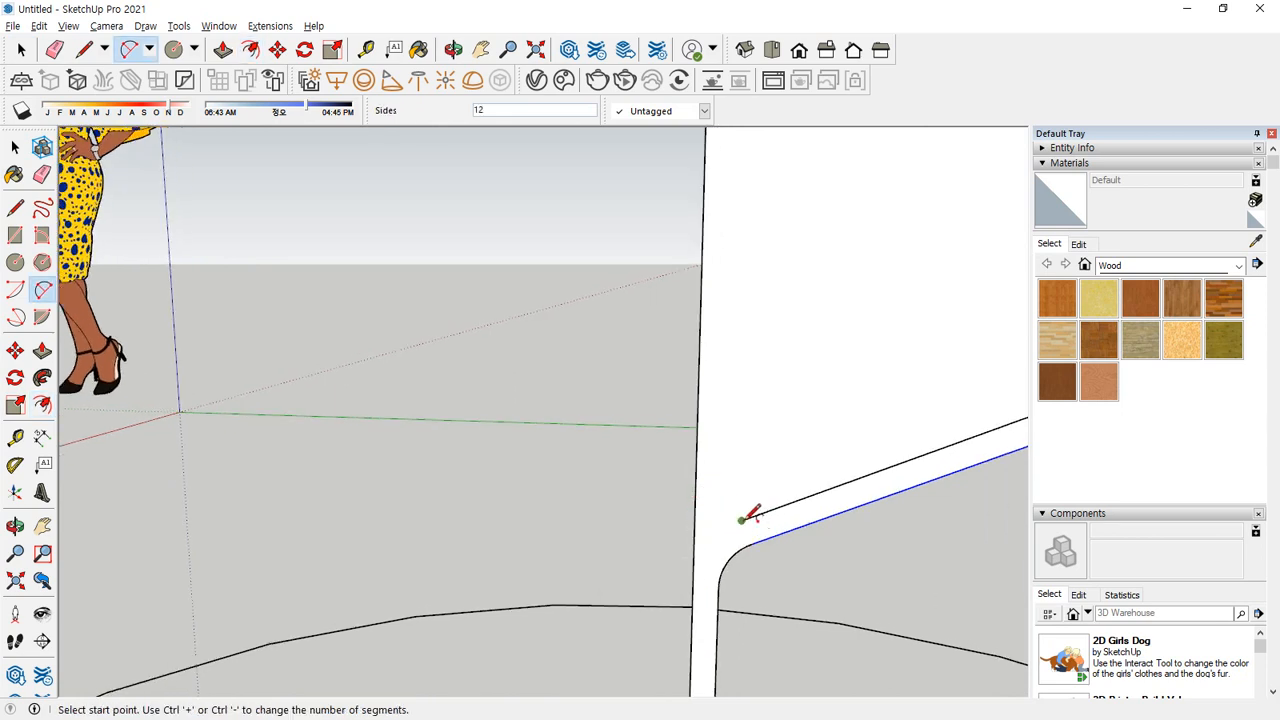
middle_click_drag(725, 510, 560, 465)
left_click(15, 289)
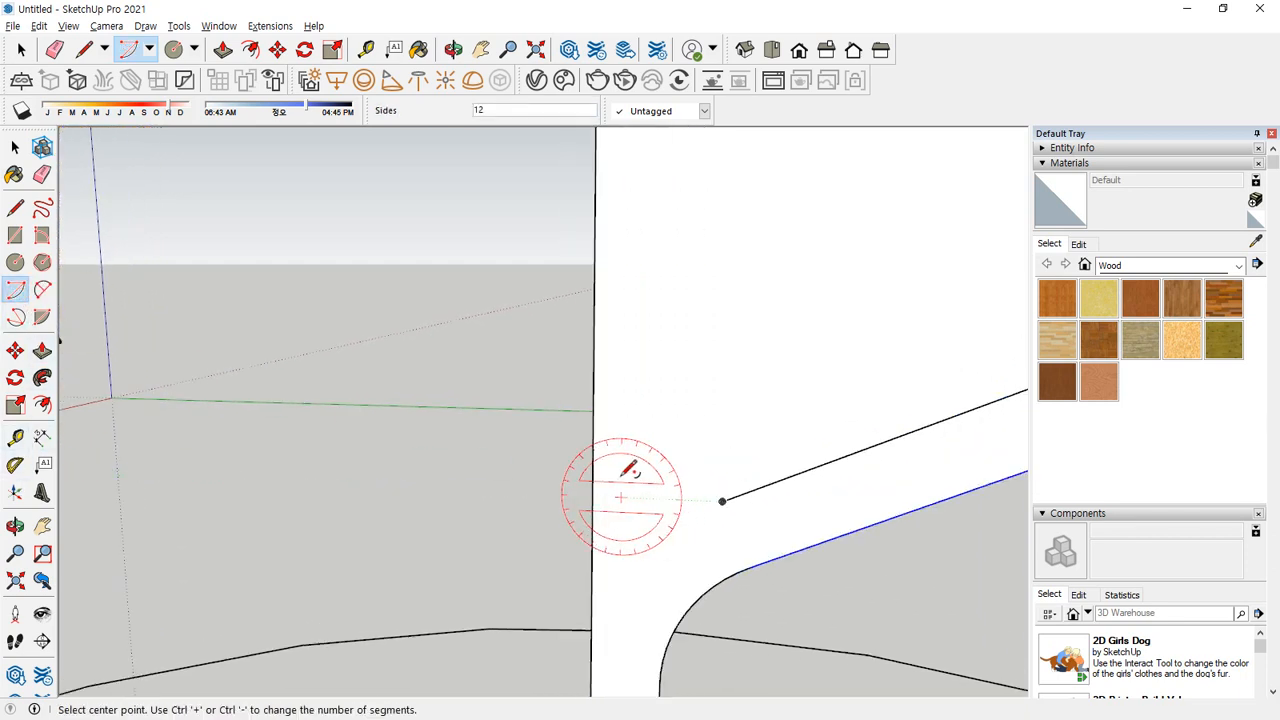
left_click(593, 463)
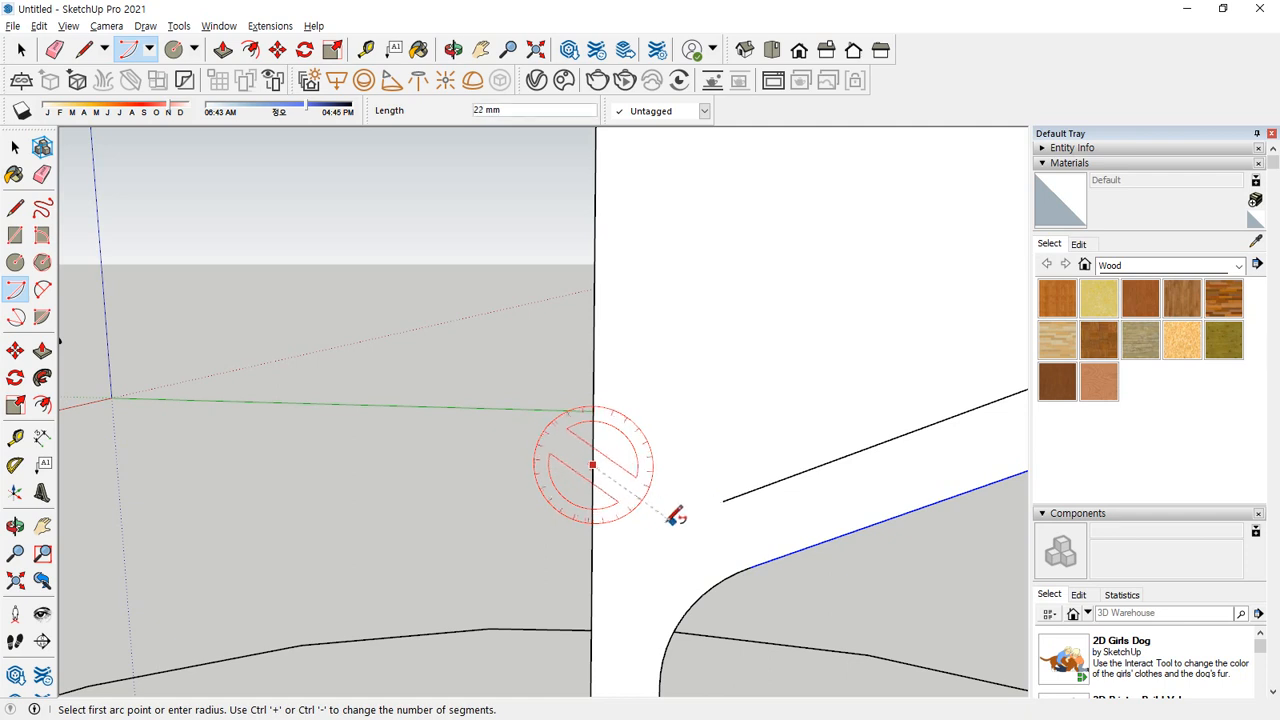
left_click(722, 500)
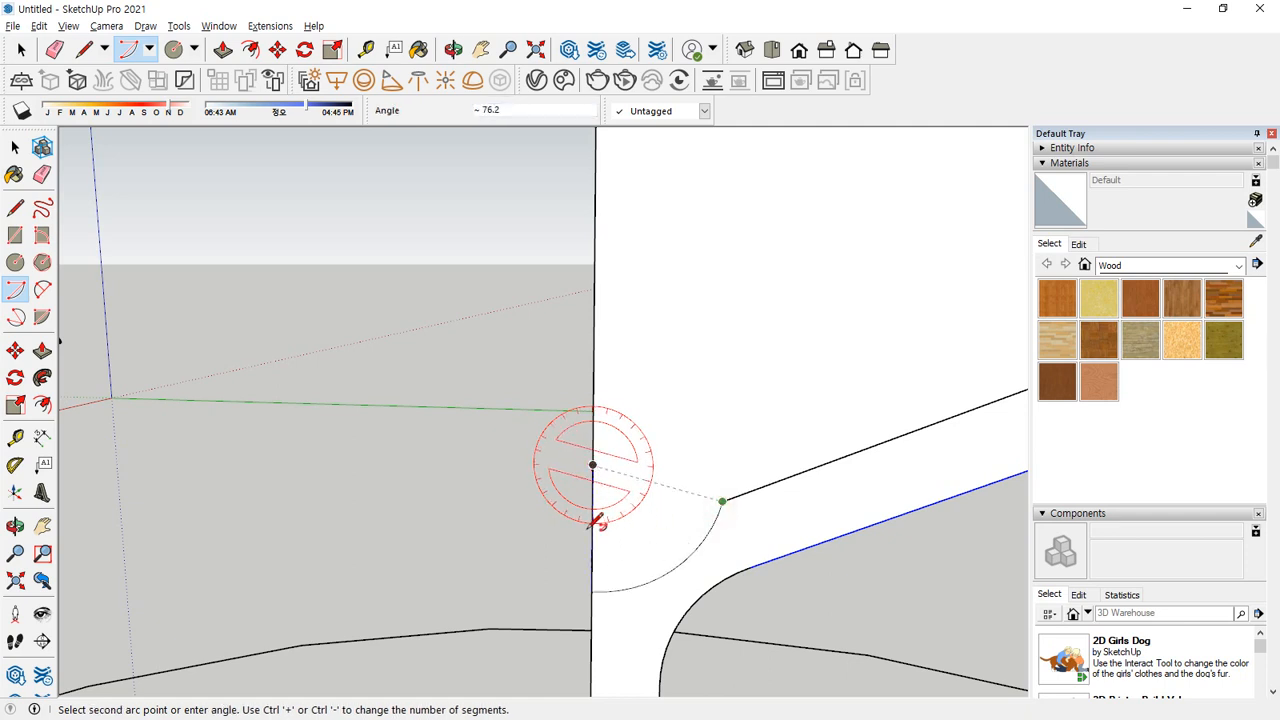
key("Escape")
Extend the offset slanted line by about 32 mm in the same direction to the profile's inner vertical edge
key("l")
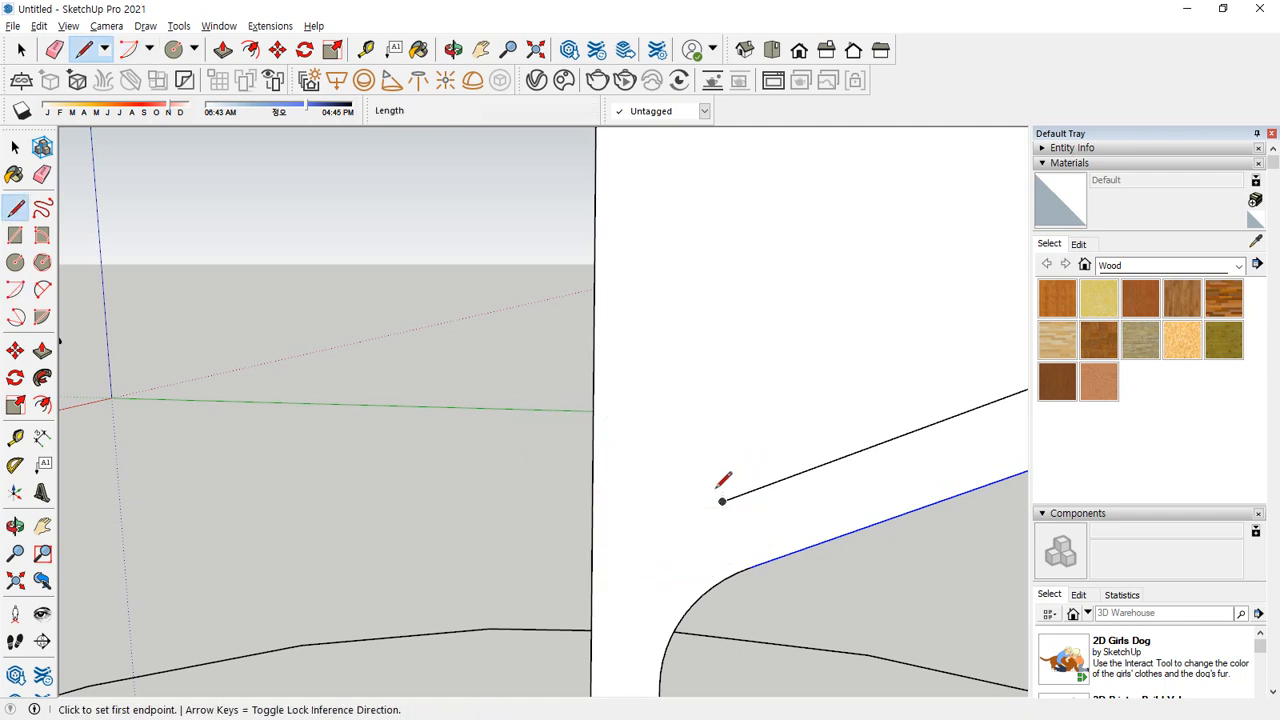
left_click(722, 500)
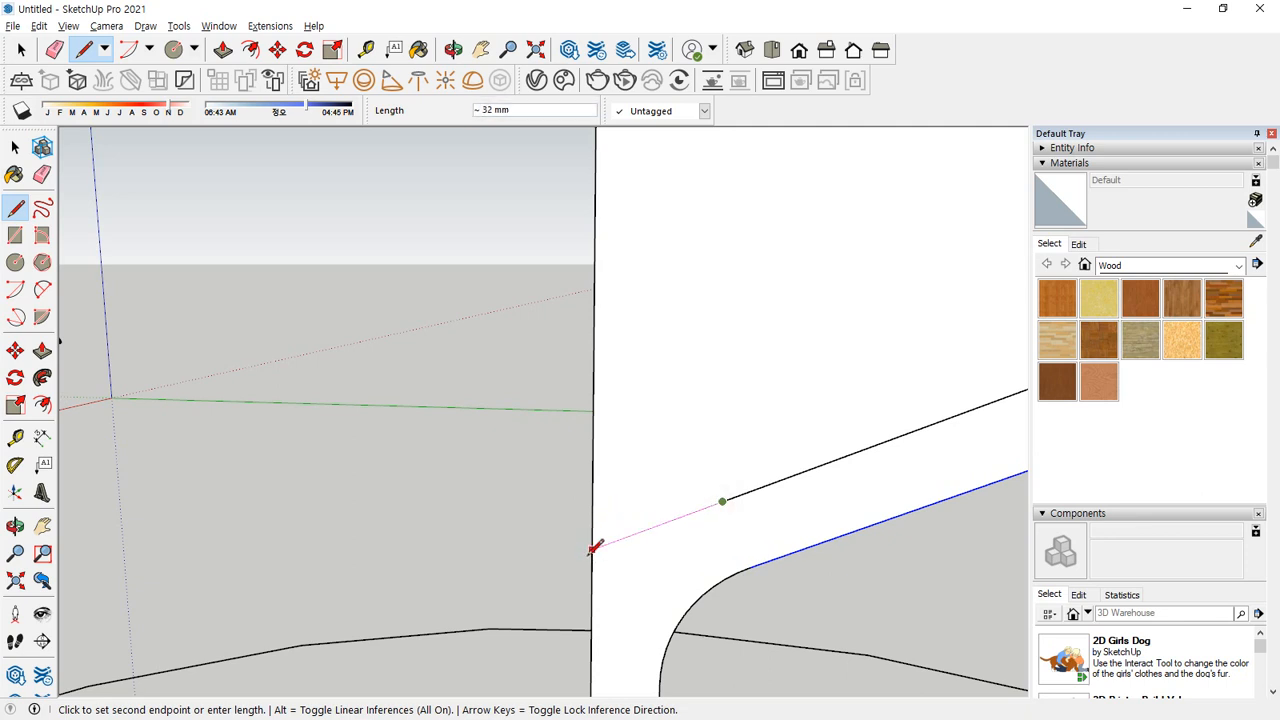
left_click(592, 545)
key("s")
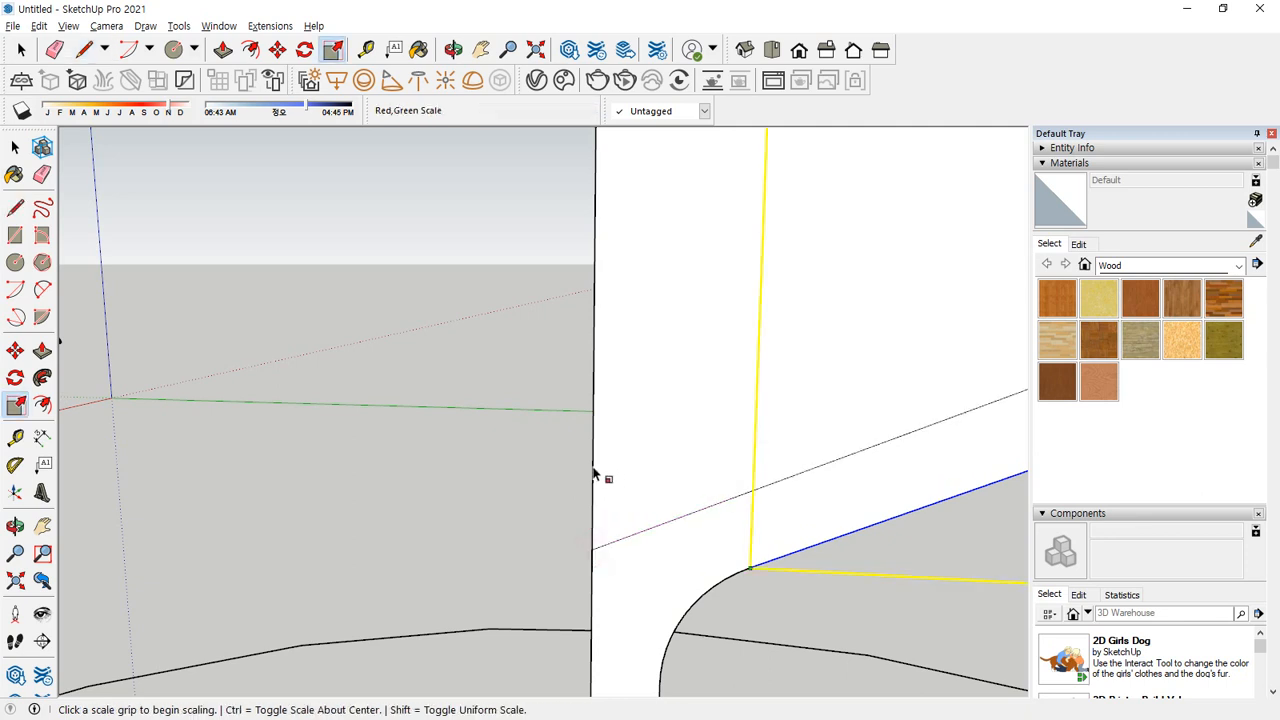
left_click(42, 289)
left_click(15, 289)
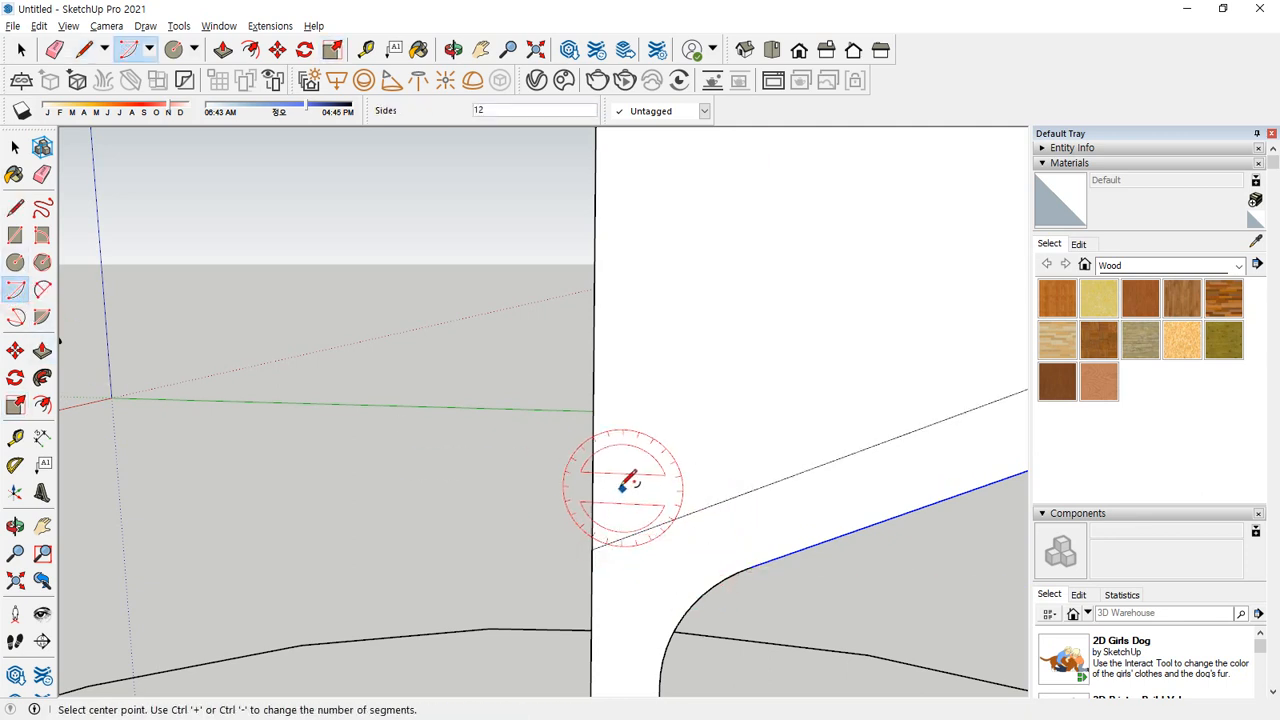
left_click(593, 452)
left_click(598, 540)
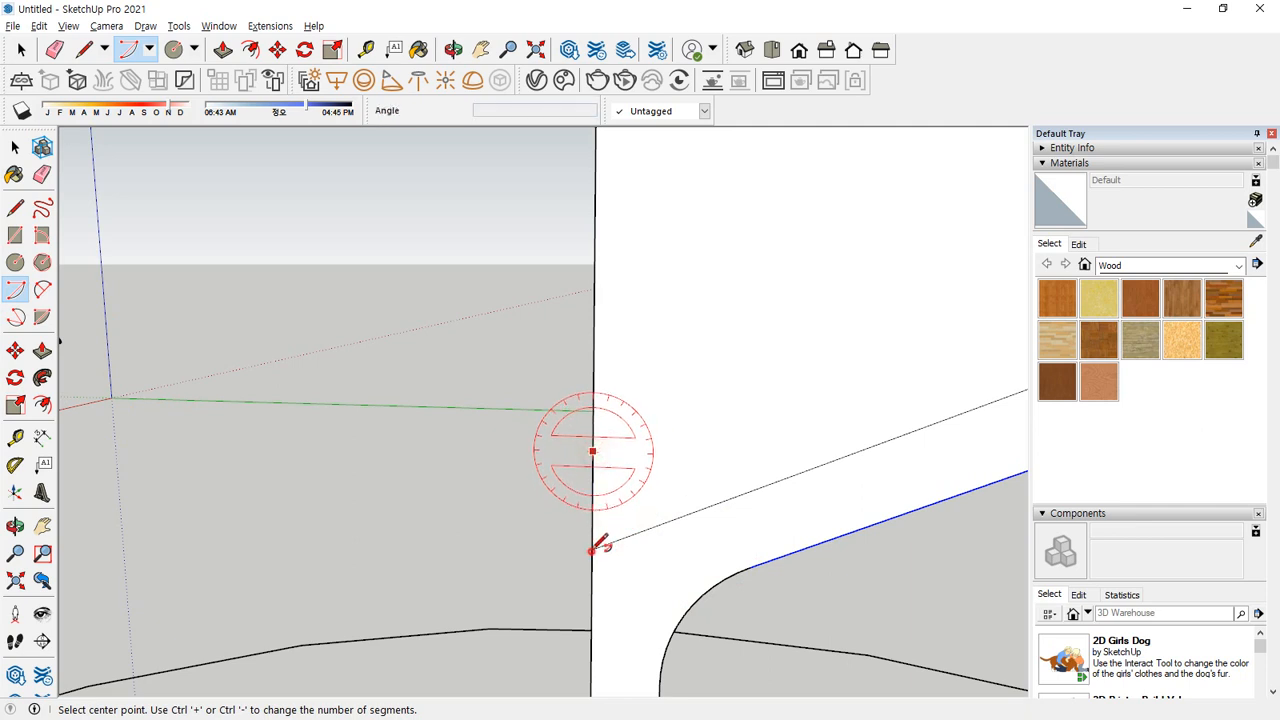
key("Escape")
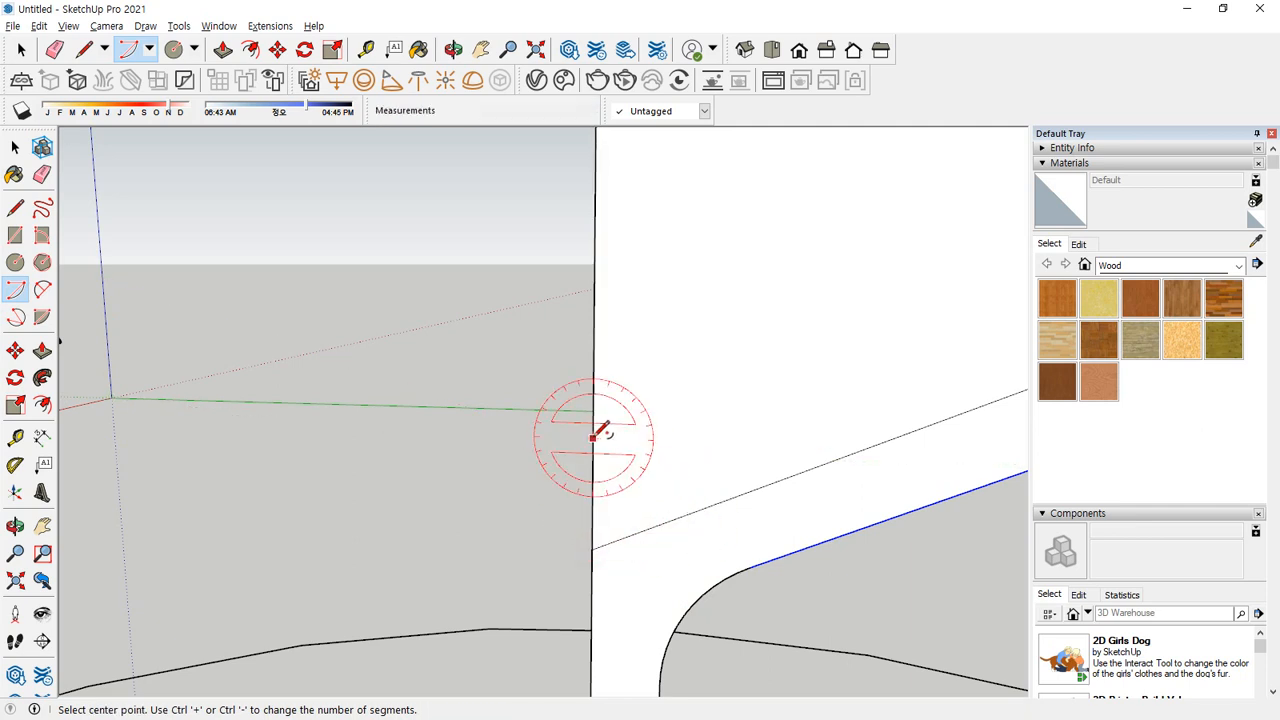
left_click(593, 437)
left_click(655, 525)
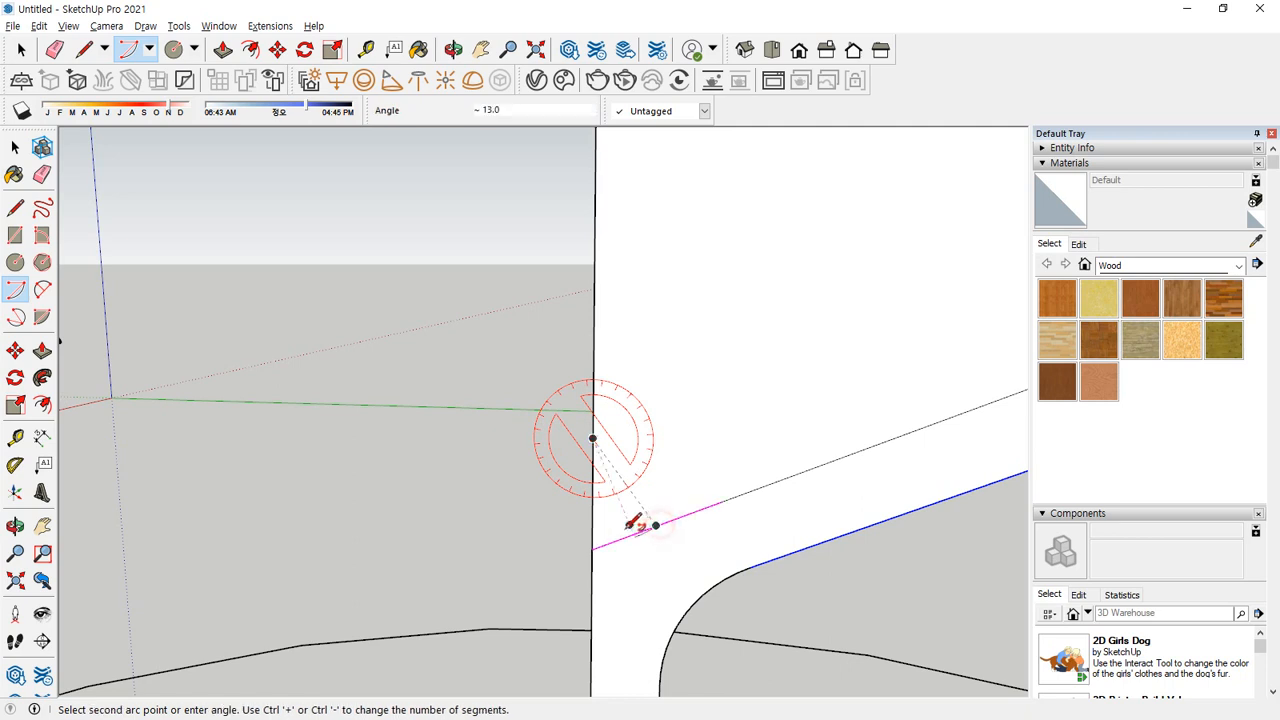
key("Escape")
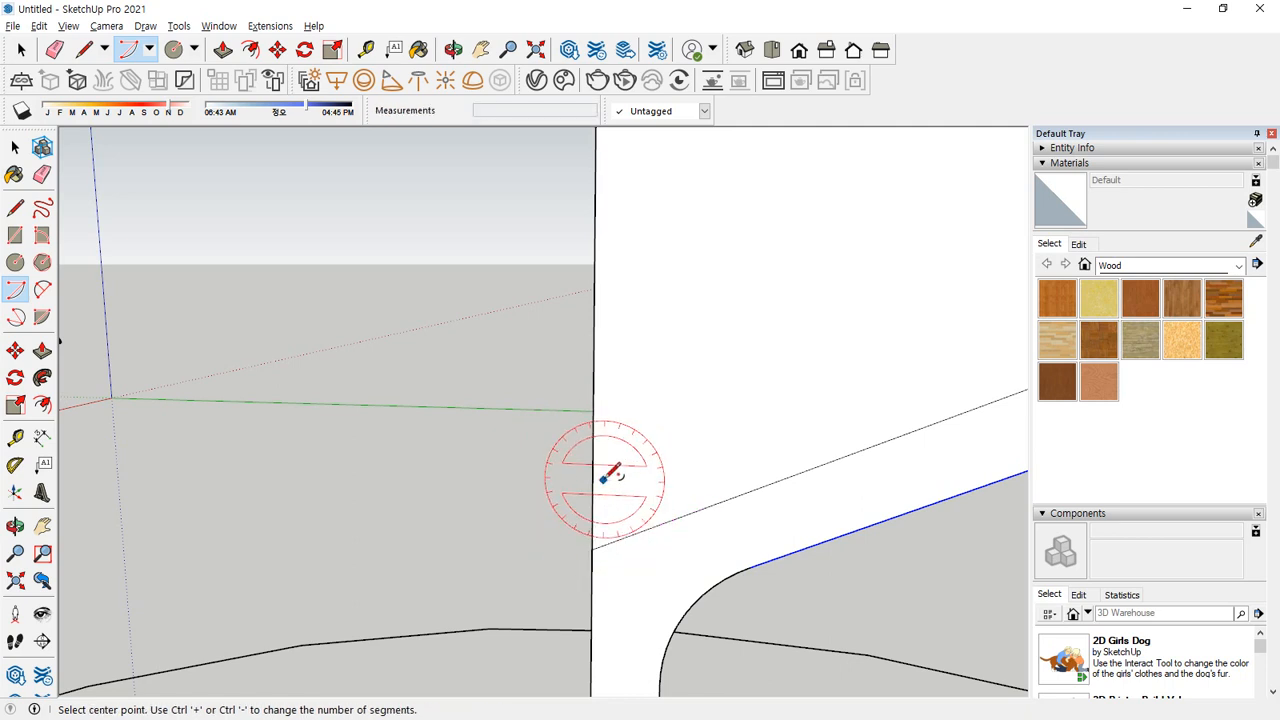
Round the corner where the offset slanted line meets the profile's inner vertical edge with a tangent arc about 20 mm across
key("a")
left_click(674, 519)
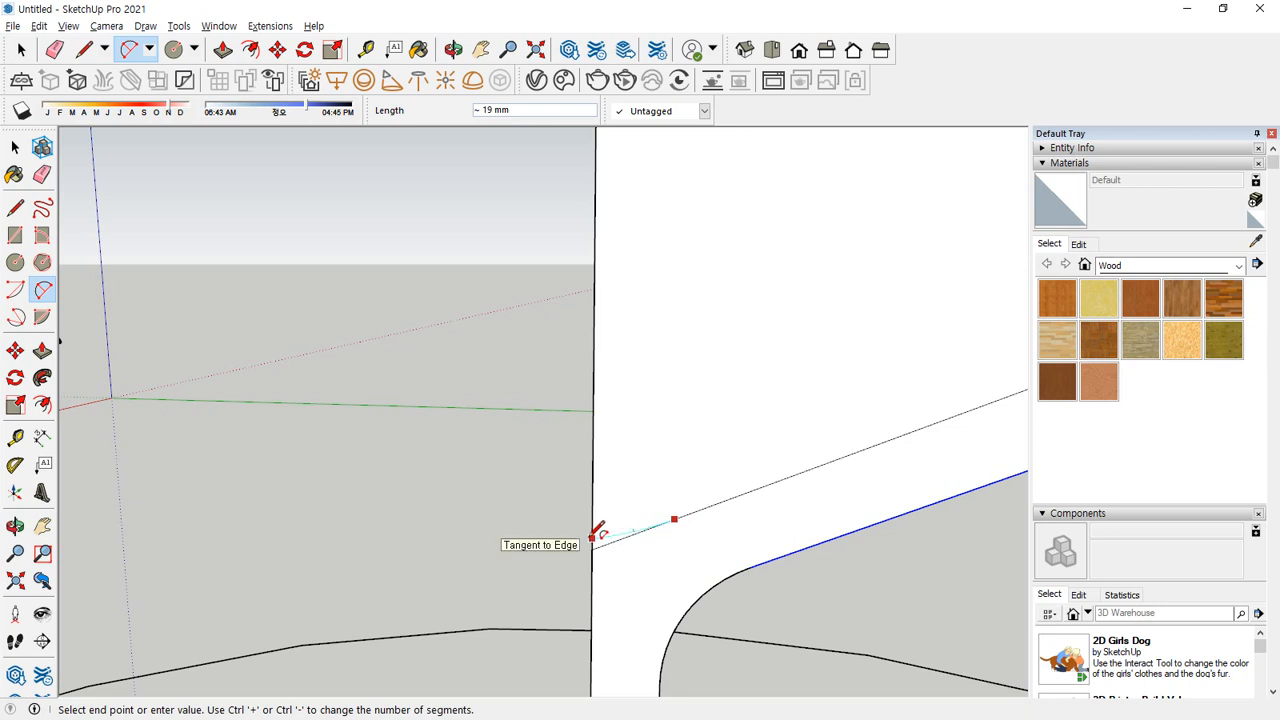
scroll(598, 524, "up", 4)
scroll(597, 528, "down", 3)
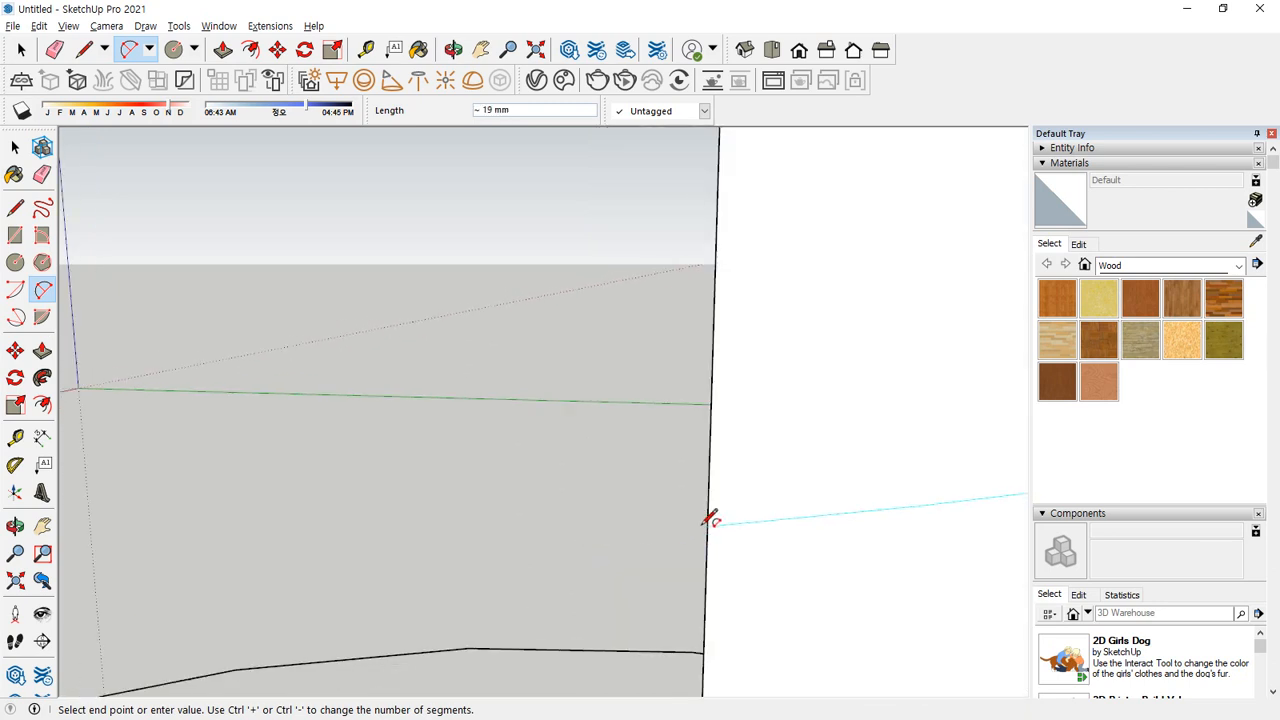
scroll(709, 520, "down", 3)
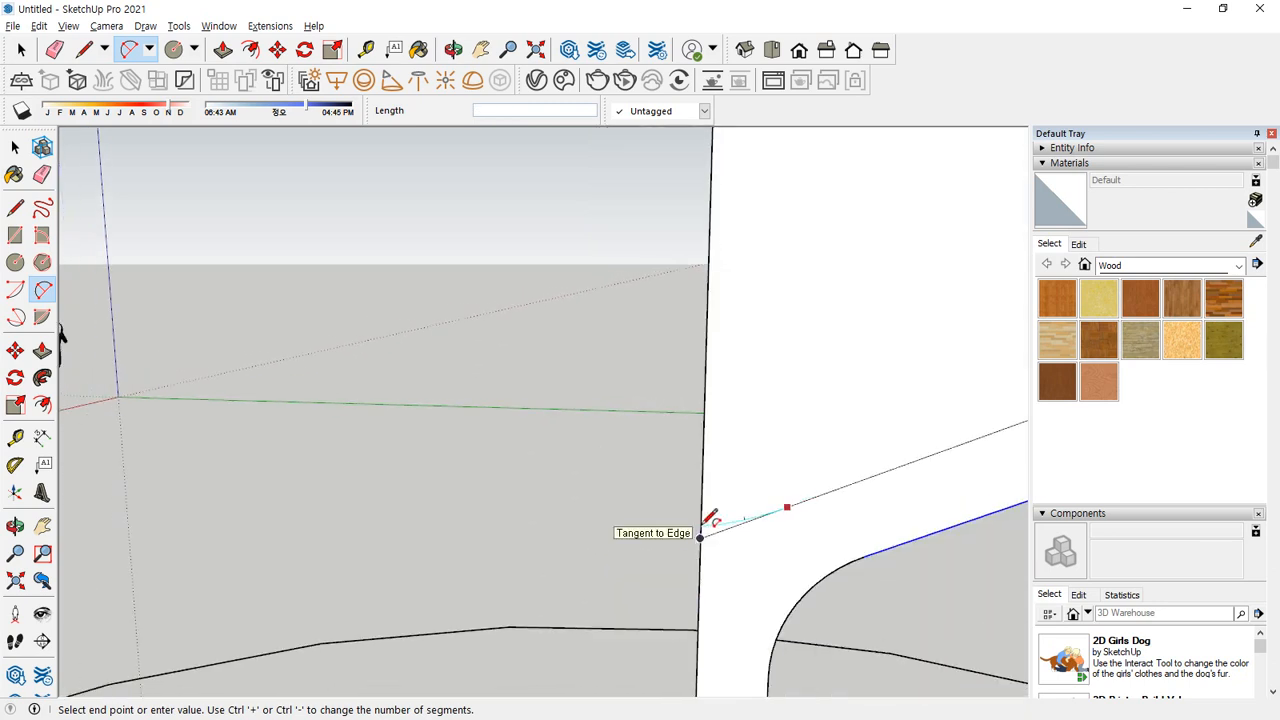
scroll(702, 525, "up", 1)
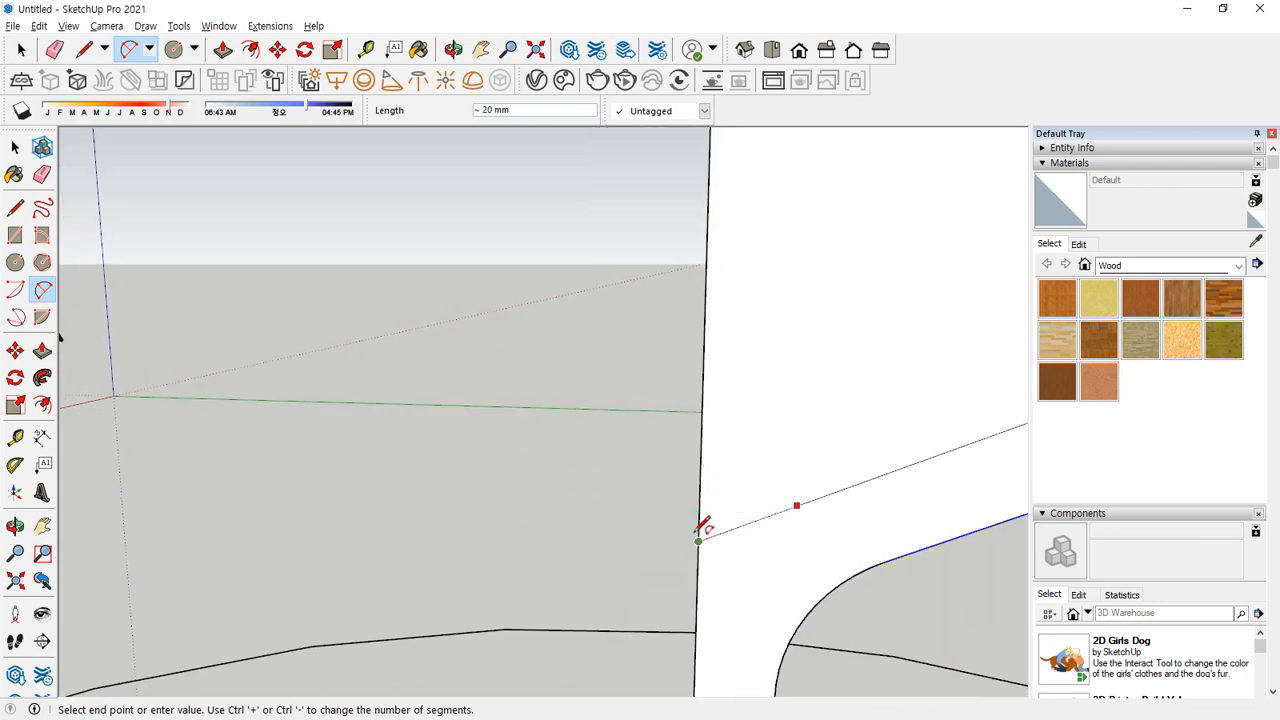
double_click(701, 521)
Erase the edges enclosing the bowl's interior, leaving only the thin wall, stem and base of the glass profile
scroll(730, 528, "down", 3)
scroll(713, 525, "down", 4)
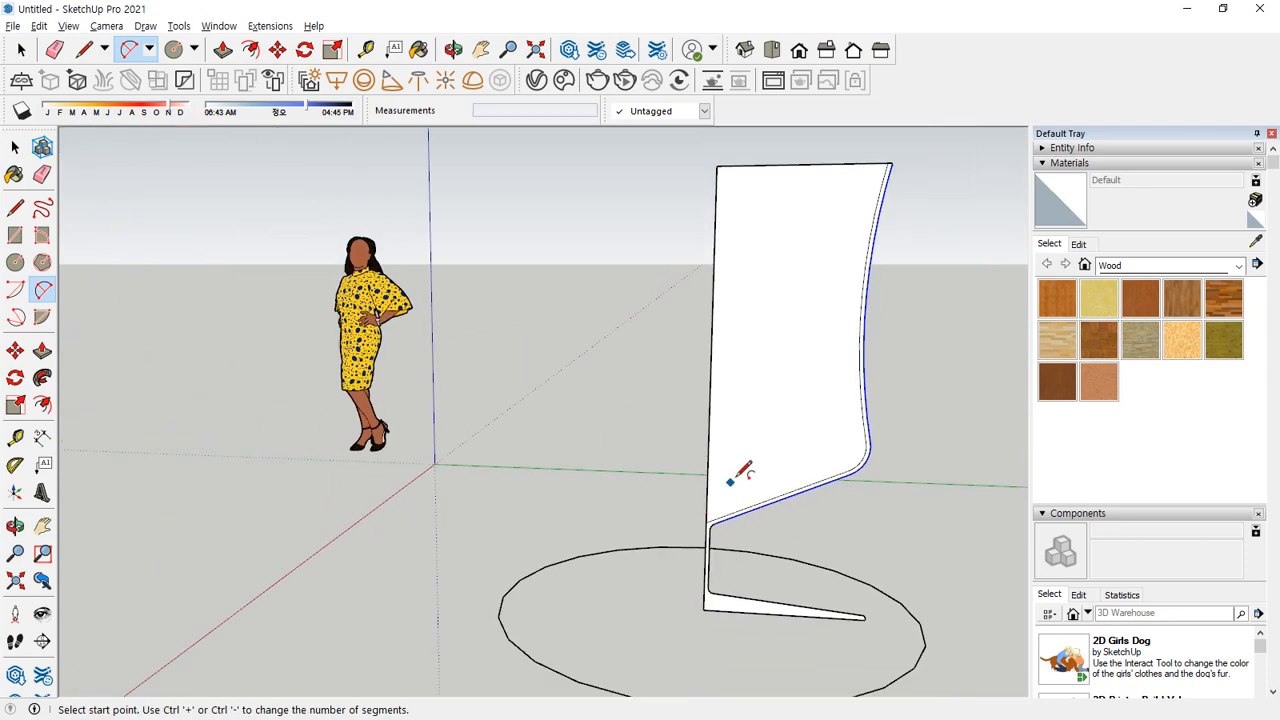
scroll(729, 471, "down", 1)
scroll(640, 210, "up", 1)
key("e")
left_click(640, 210)
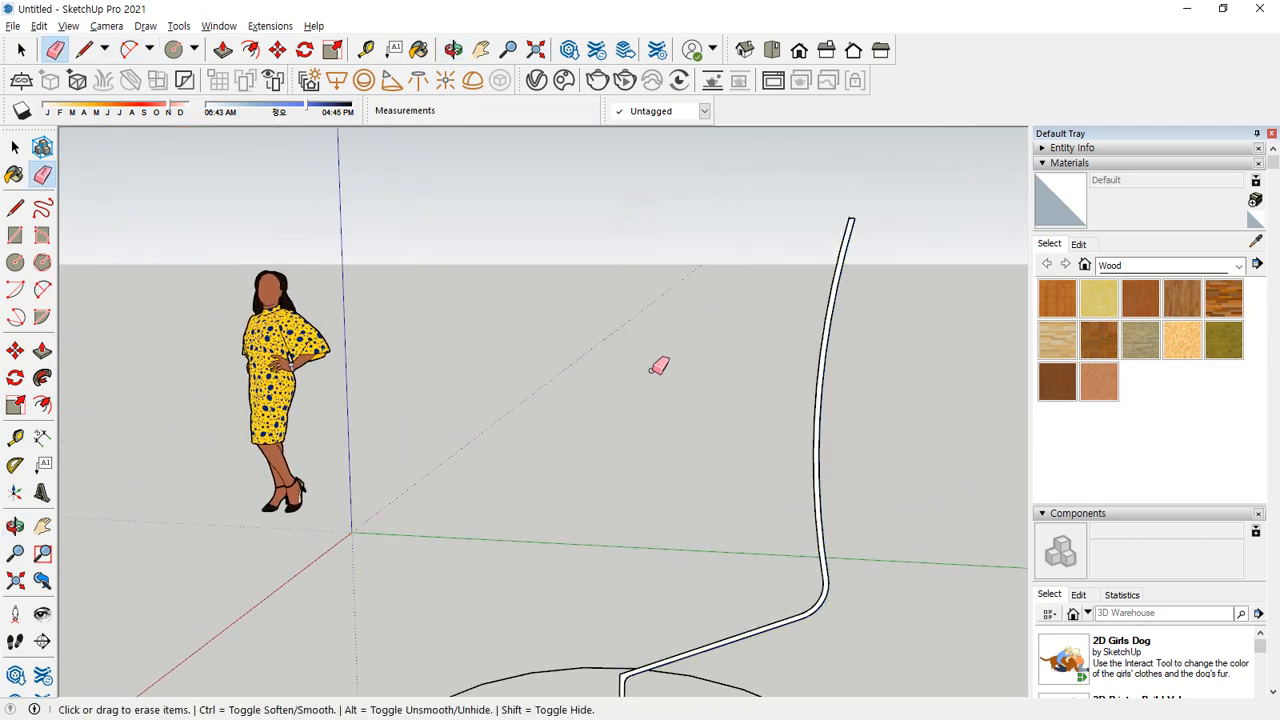
scroll(657, 363, "down", 3)
scroll(669, 446, "up", 2)
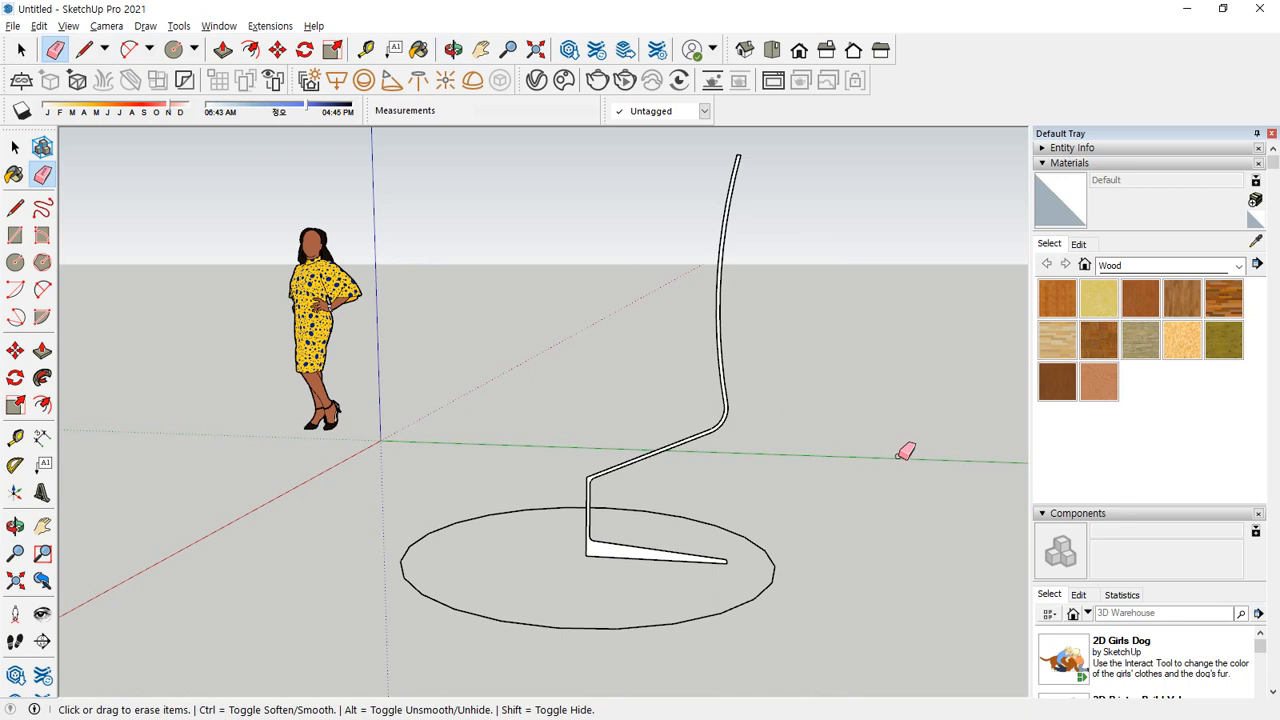
Sweep the wine-glass profile around the ground circle with Follow Me and inspect the solid from above and the side
key("space")
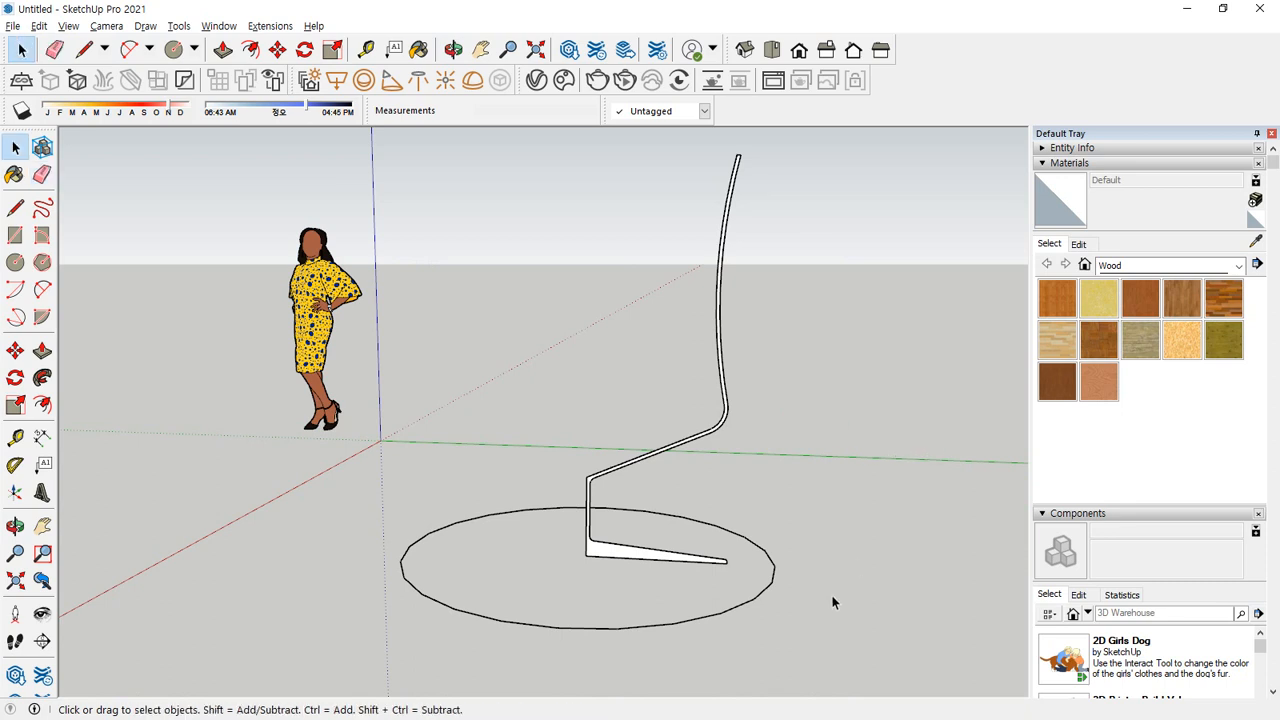
left_click(740, 535)
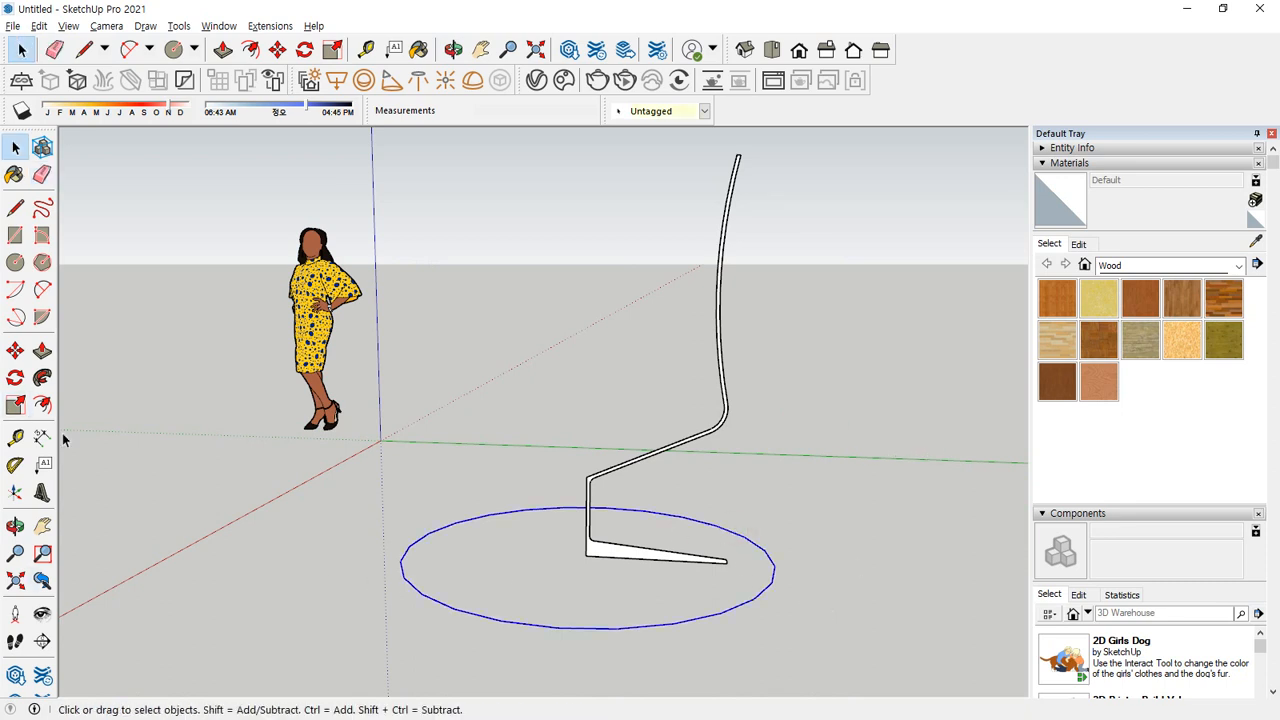
left_click(42, 377)
left_click(600, 548)
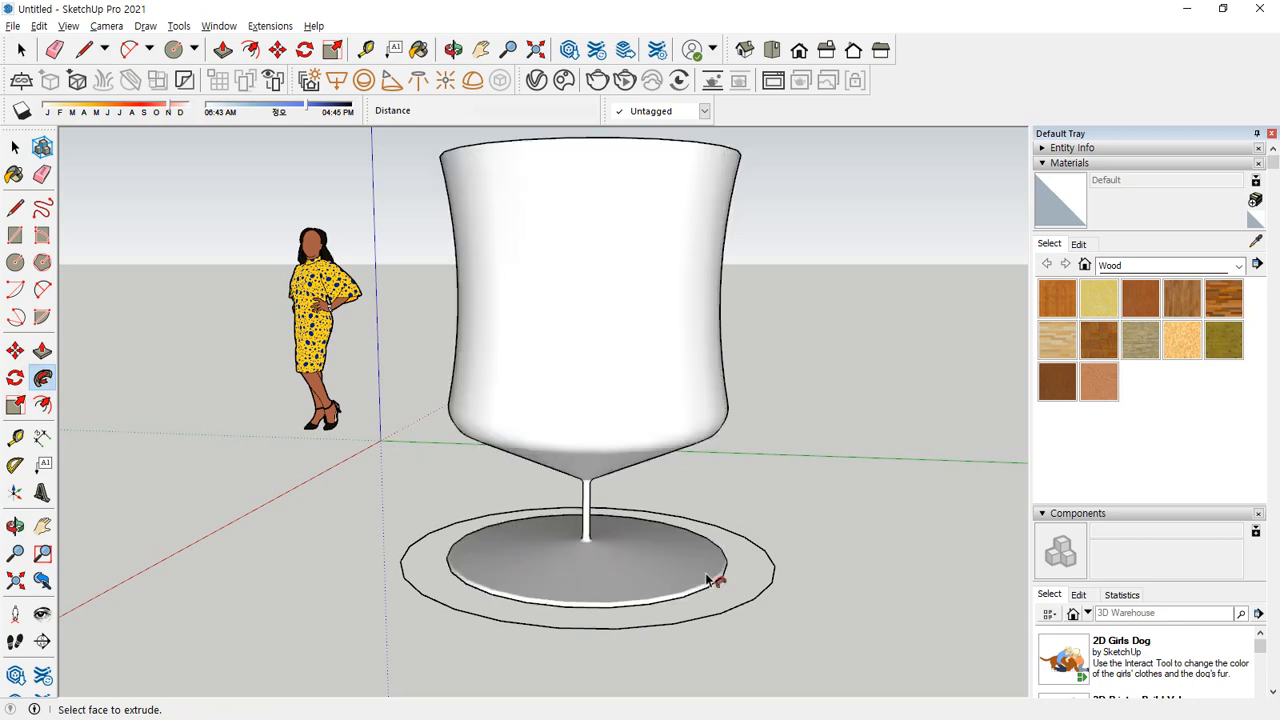
middle_click_drag(706, 580, 657, 692)
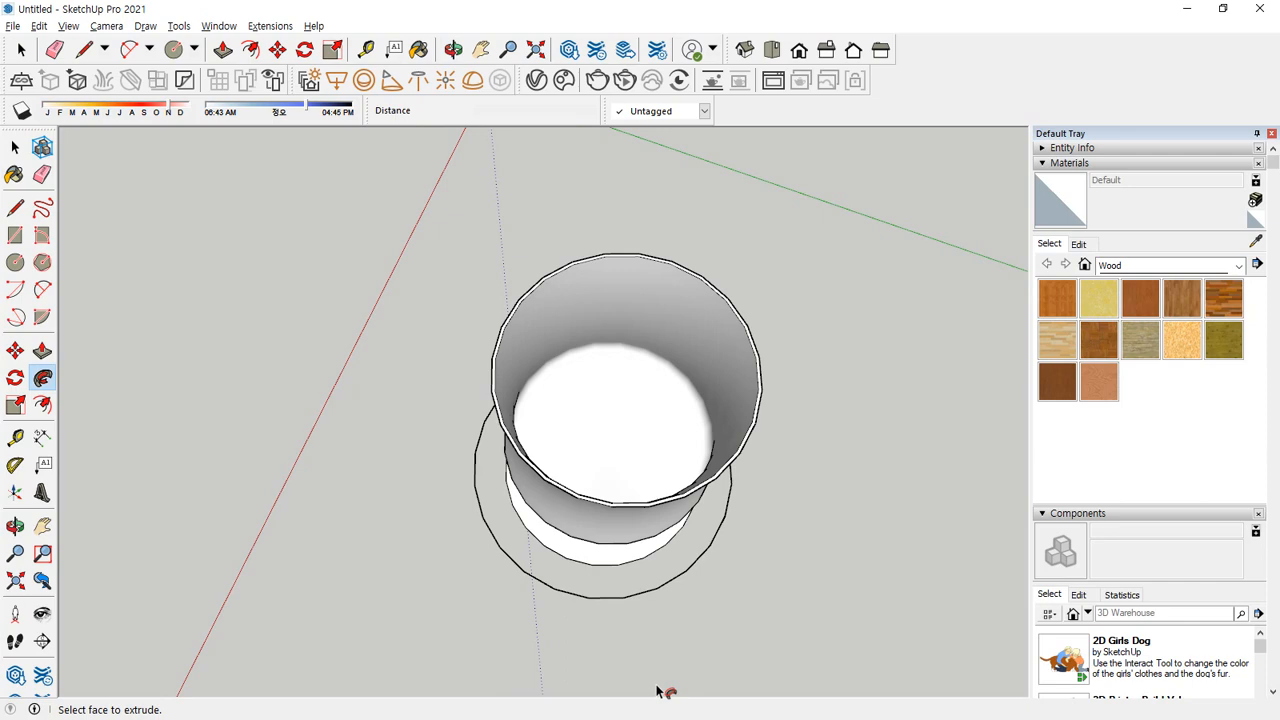
middle_click_drag(672, 658, 557, 420)
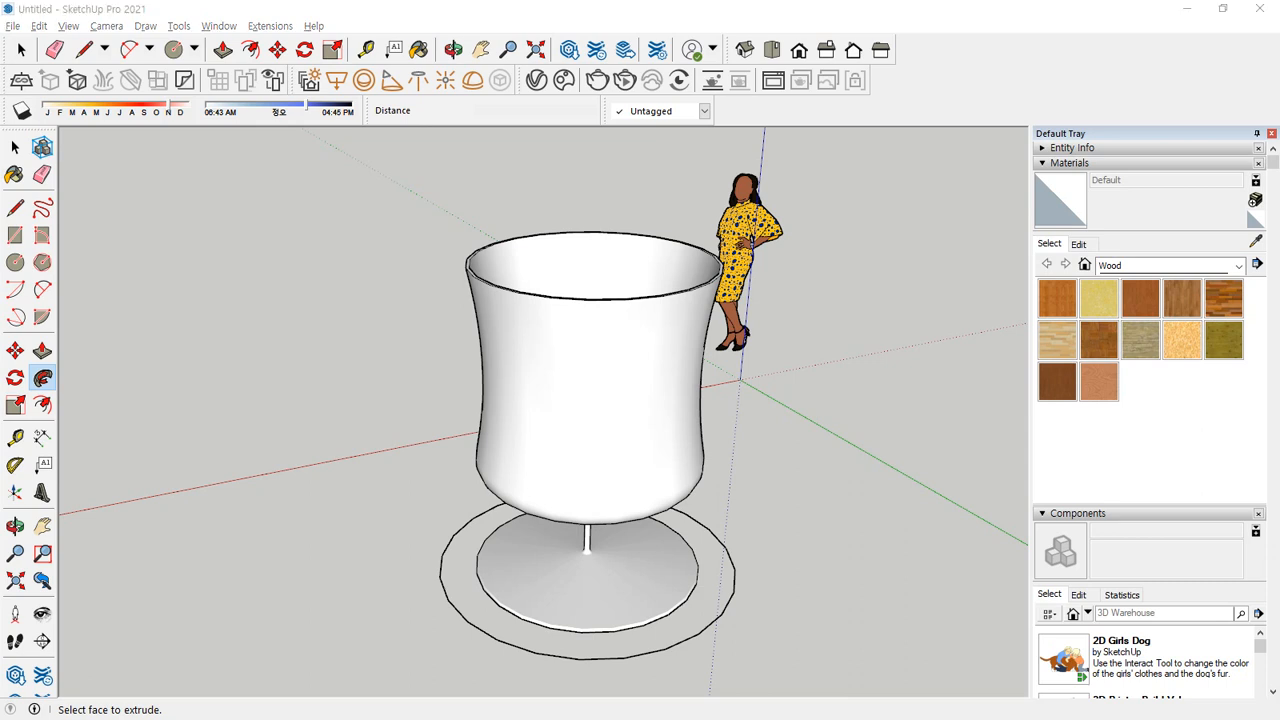
scroll(219, 289, "down", 3)
middle_click_drag(220, 292, 283, 326)
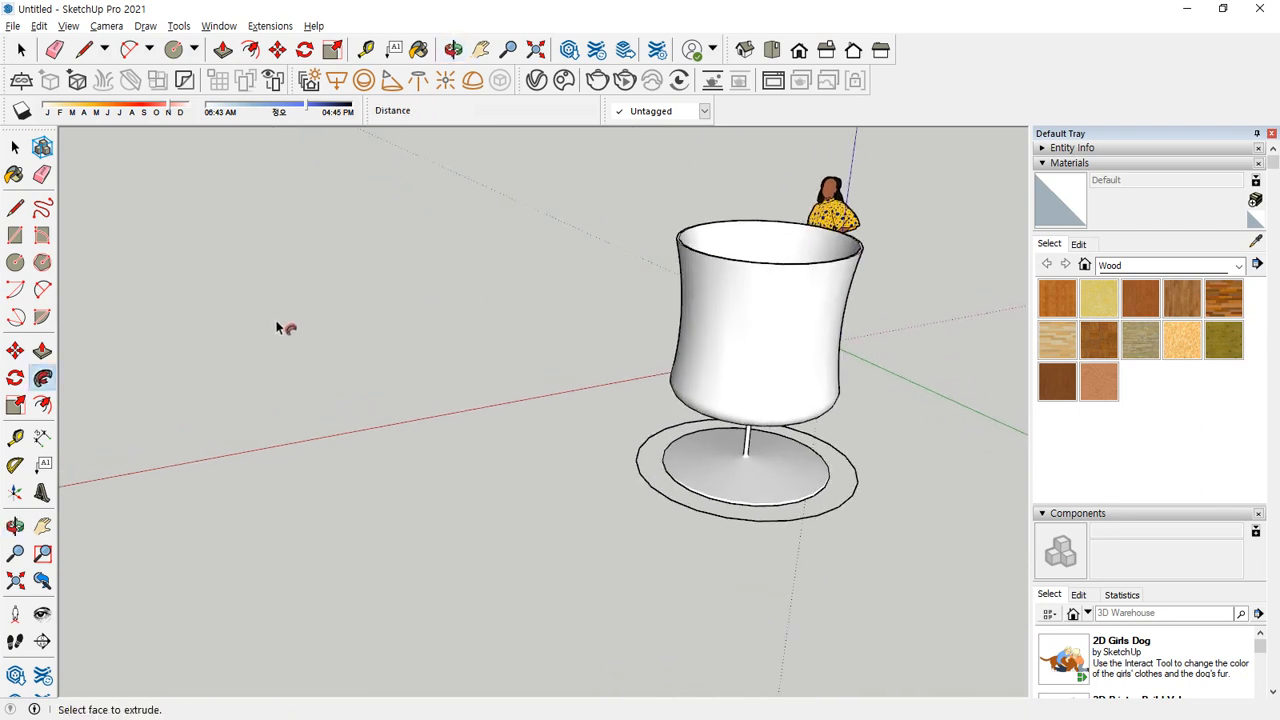
key("space")
key("l")
left_click(275, 345)
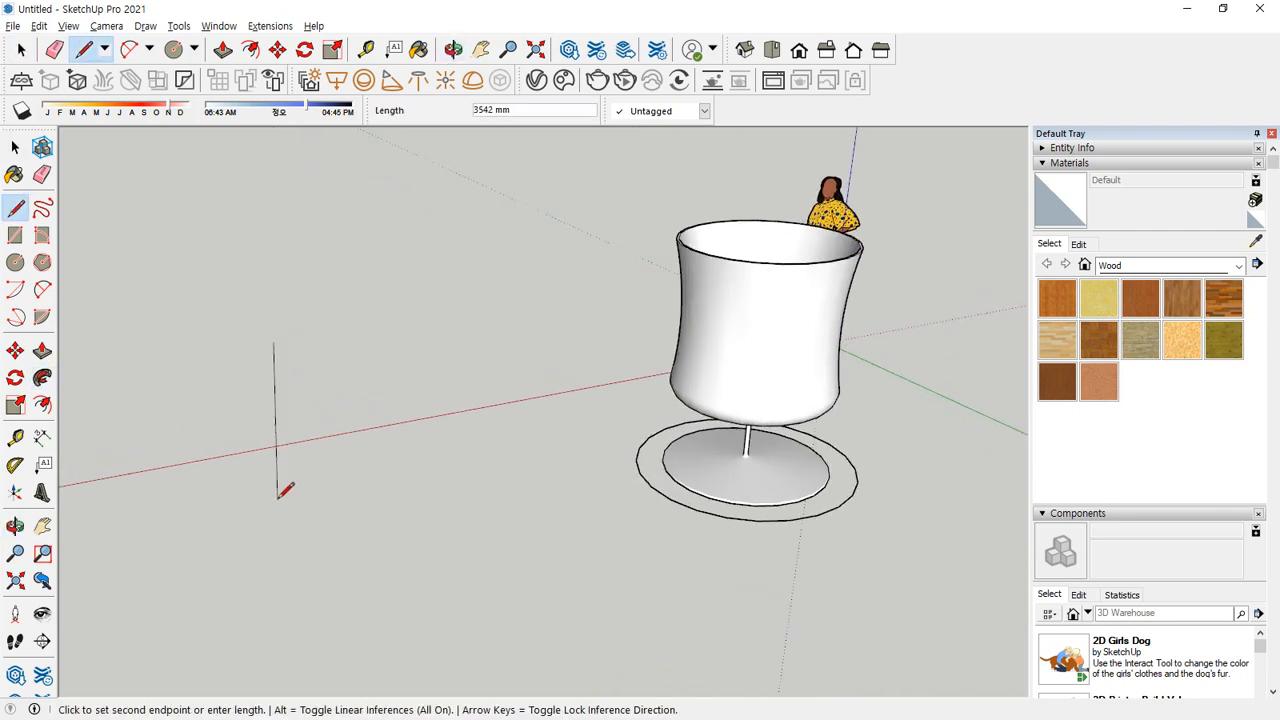
key("Escape")
Draw a rectangle flat on the ground beside the wine glass
key("r")
left_click(264, 609)
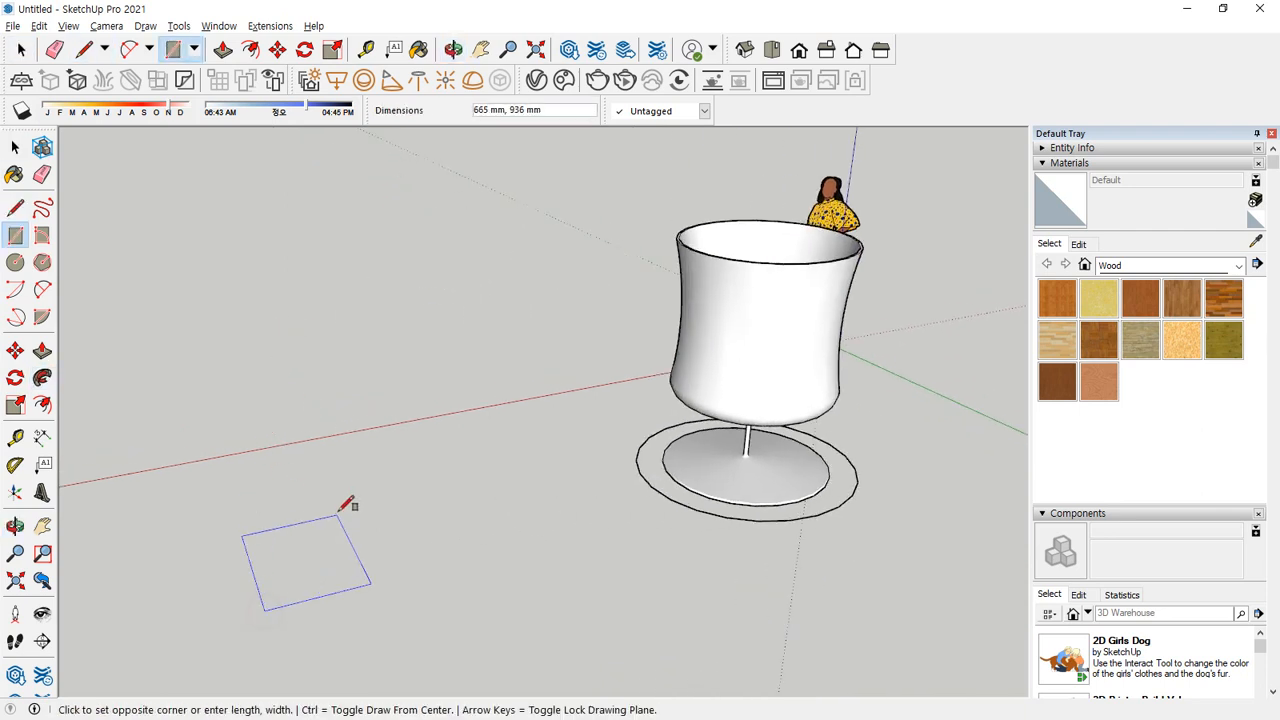
left_click(347, 478)
scroll(320, 588, "up", 5)
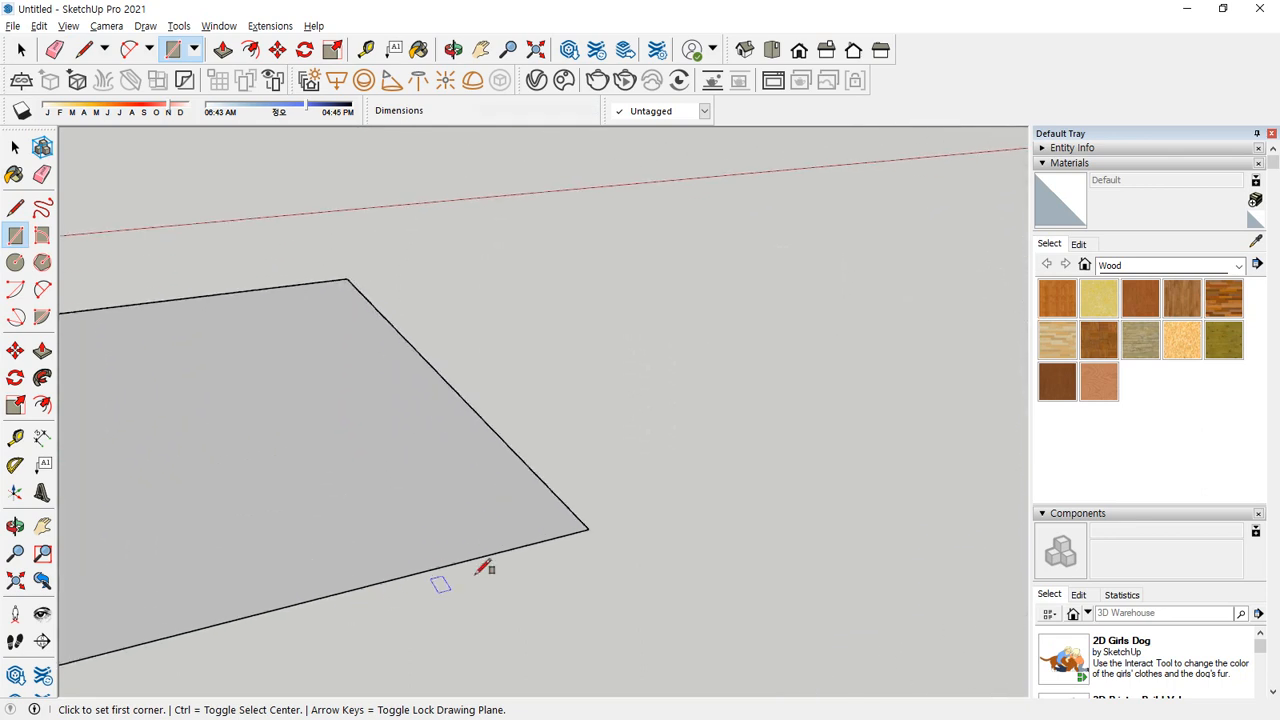
mouse_move(486, 563)
middle_mouse_down()
mouse_move(412, 664)
mouse_move(334, 629)
mouse_move(563, 491)
middle_mouse_up()
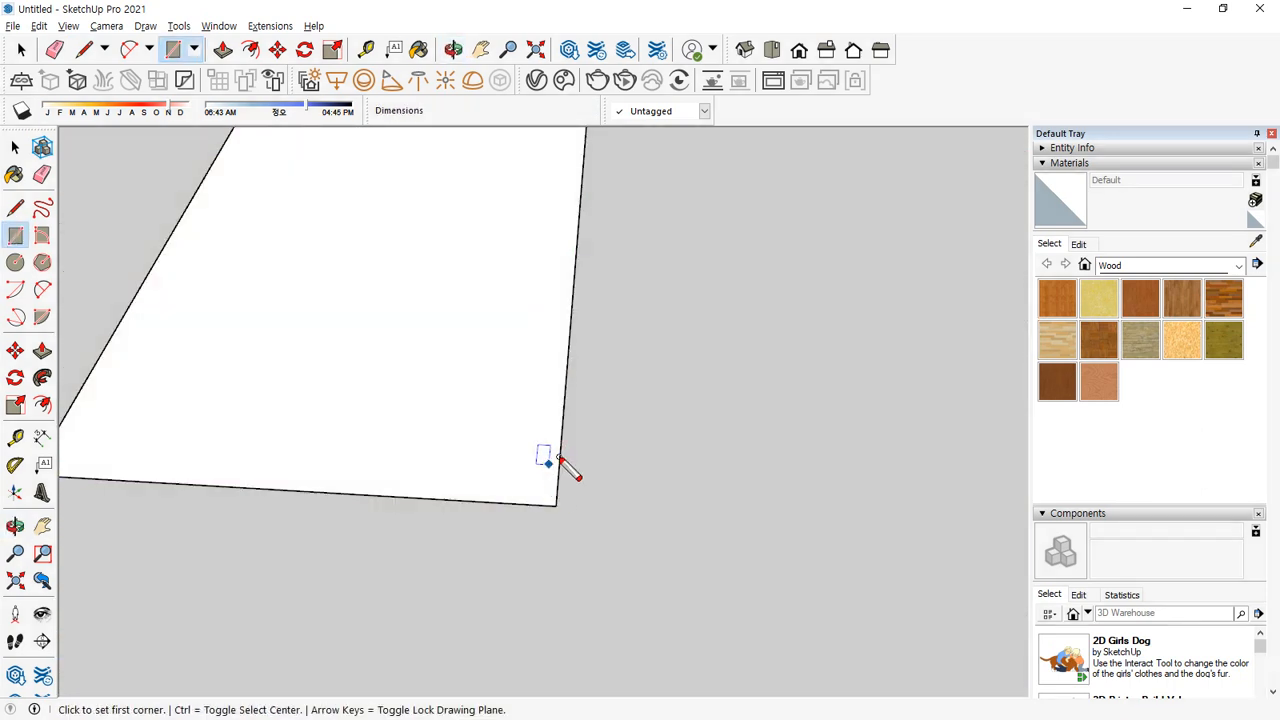
mouse_move(560, 463)
left_mouse_down()
mouse_move(492, 506)
mouse_move(566, 432)
mouse_move(503, 508)
left_mouse_up()
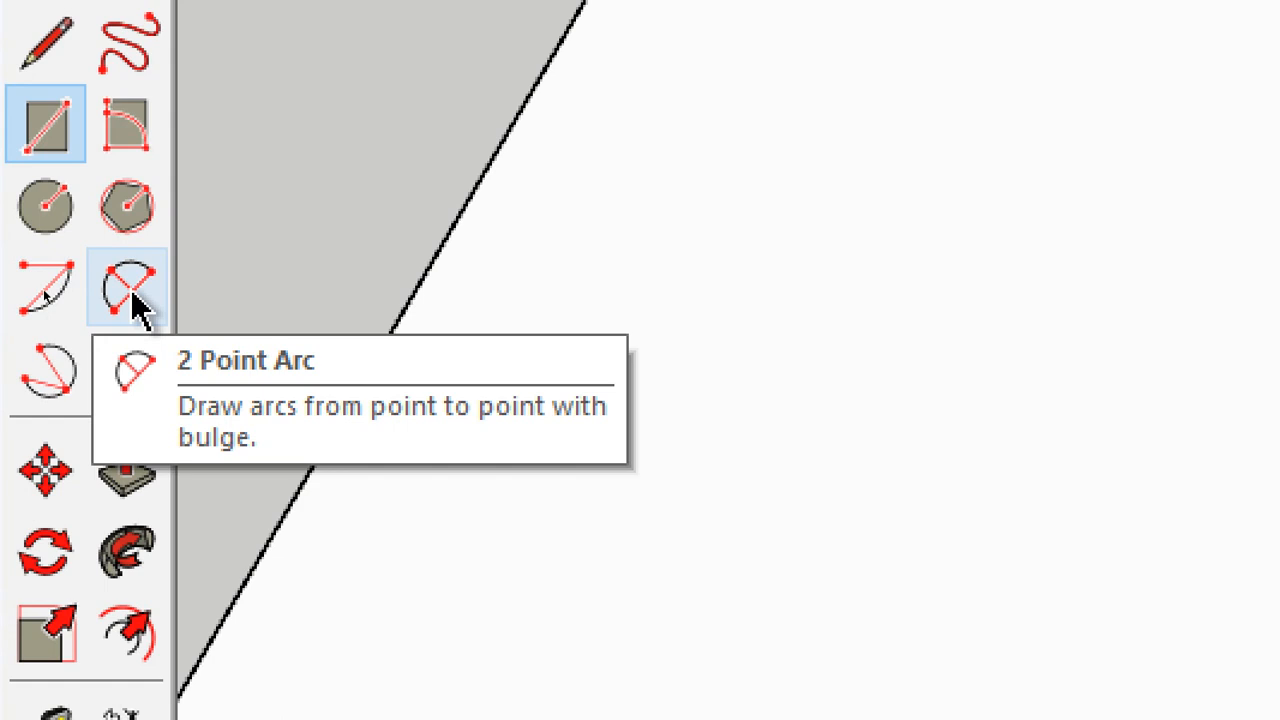
Draw a freehand 2 Point Arc in the middle of the rectangle's face and undo it
left_click(132, 293)
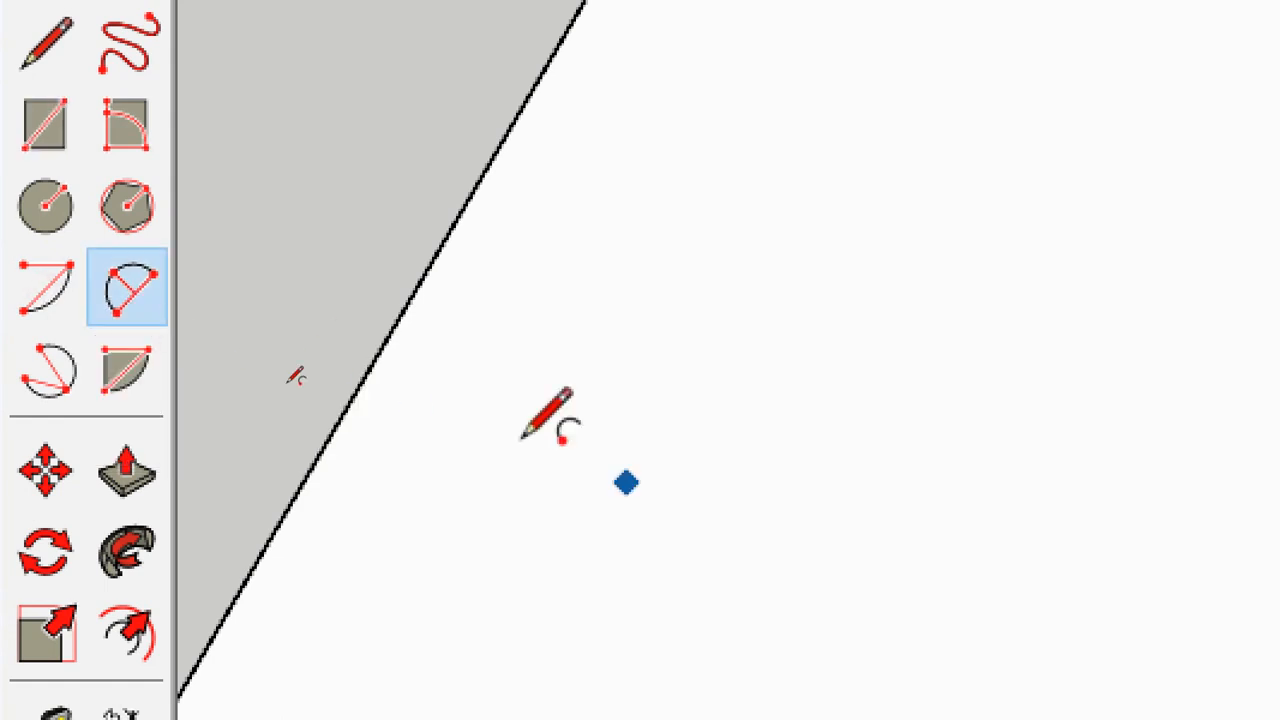
left_click(923, 573)
left_click(1076, 499)
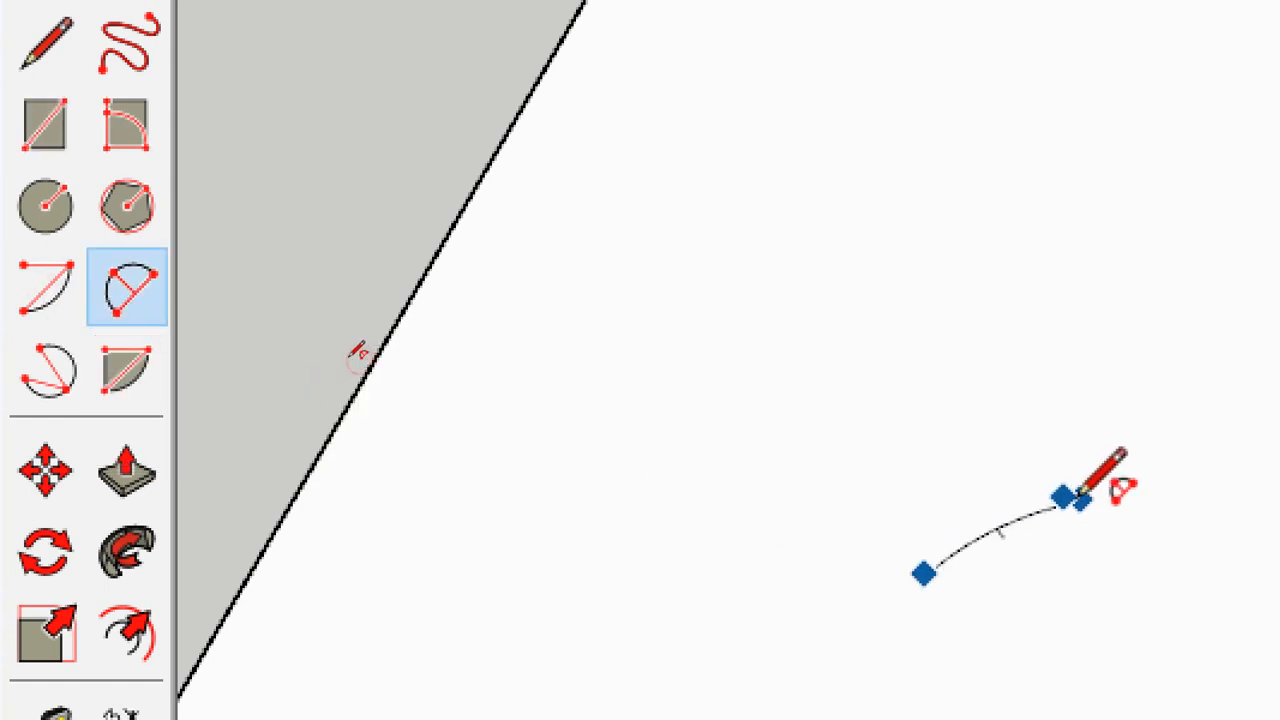
left_click(948, 458)
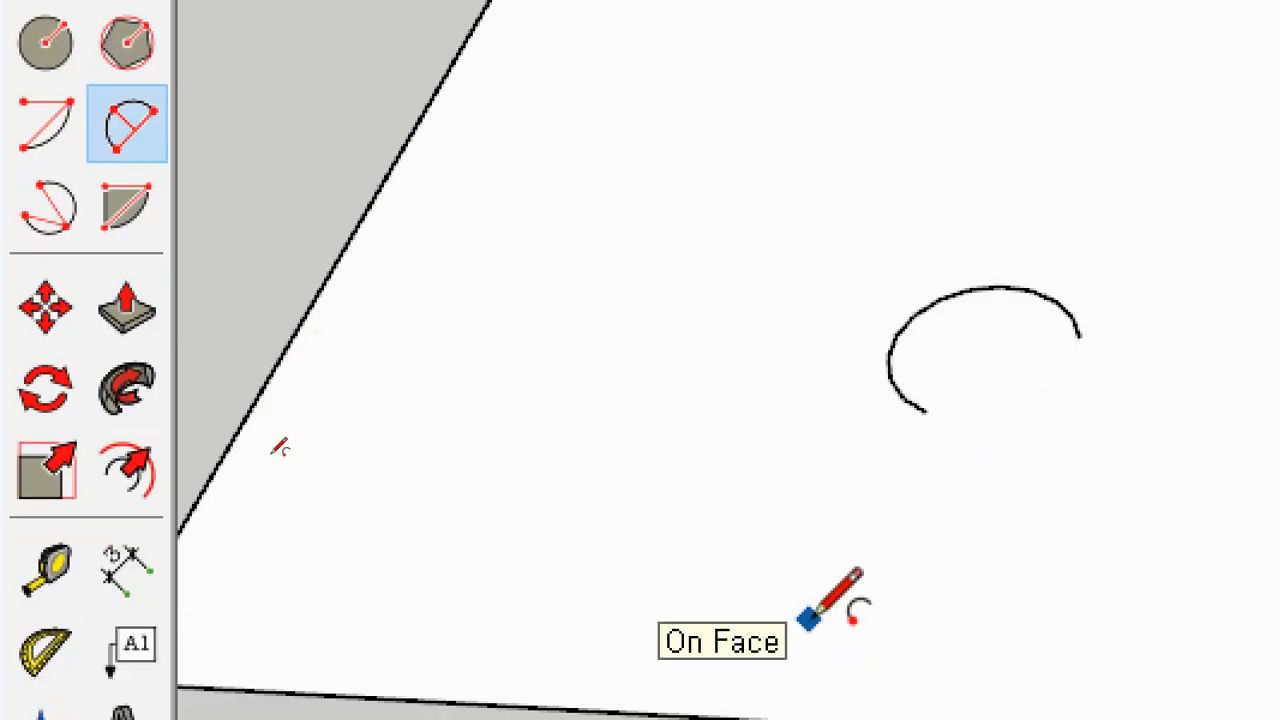
key("ctrl+z")
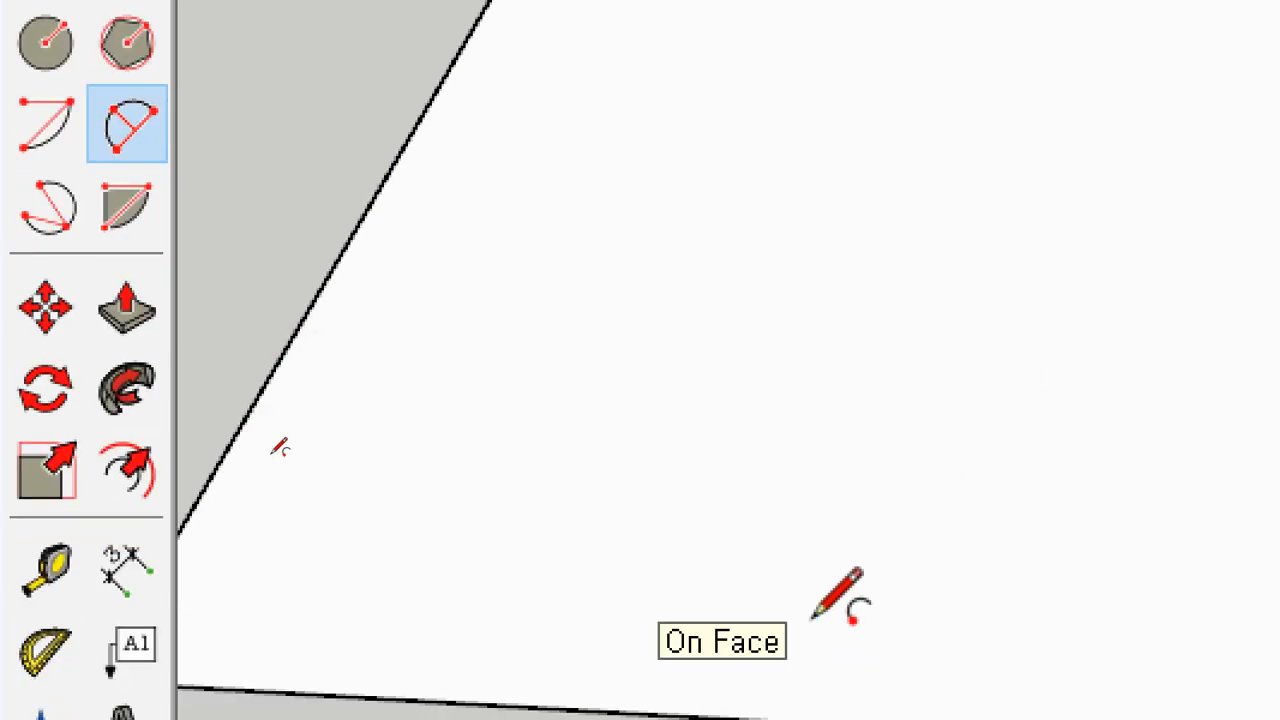
Round one corner of the rectangle with a 2 Point Arc tangent to both adjoining edges, trimming off the sharp corner
scroll(850, 580, "down", 3)
key("h")
left_click_drag(966, 580, 945, 453)
left_click_drag(90, 397, 326, 456)
key("a")
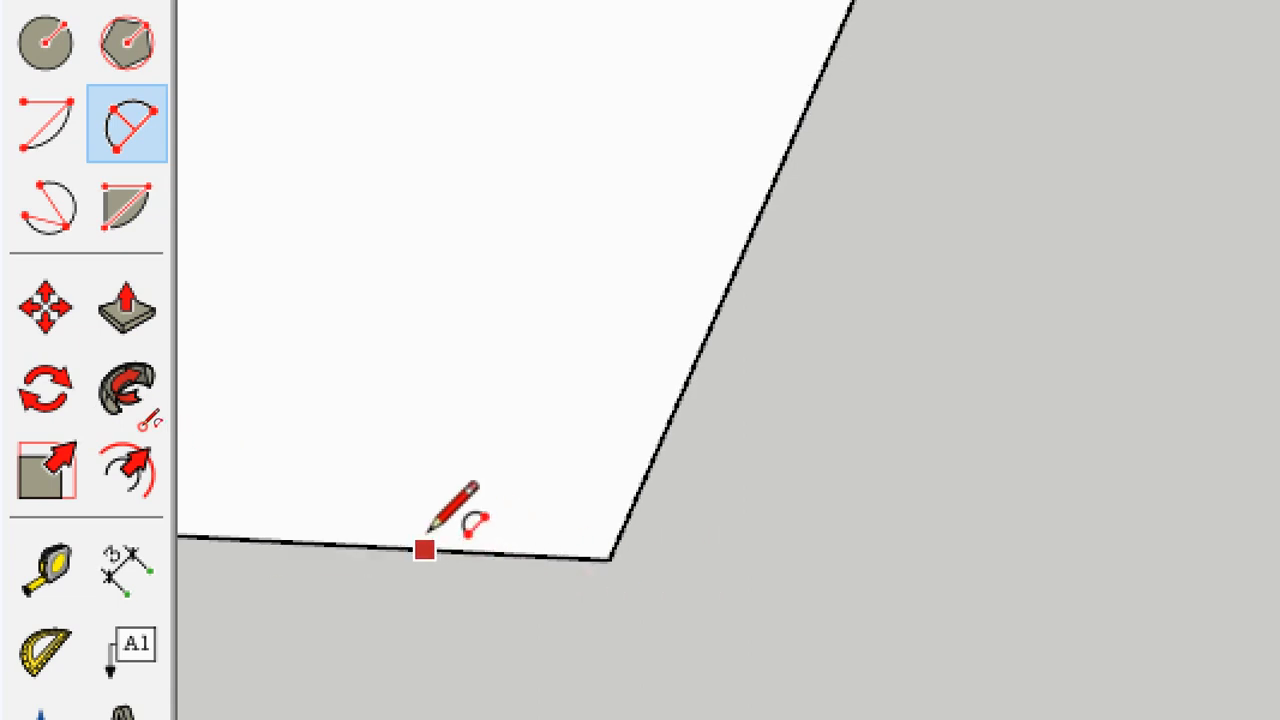
left_click(424, 549)
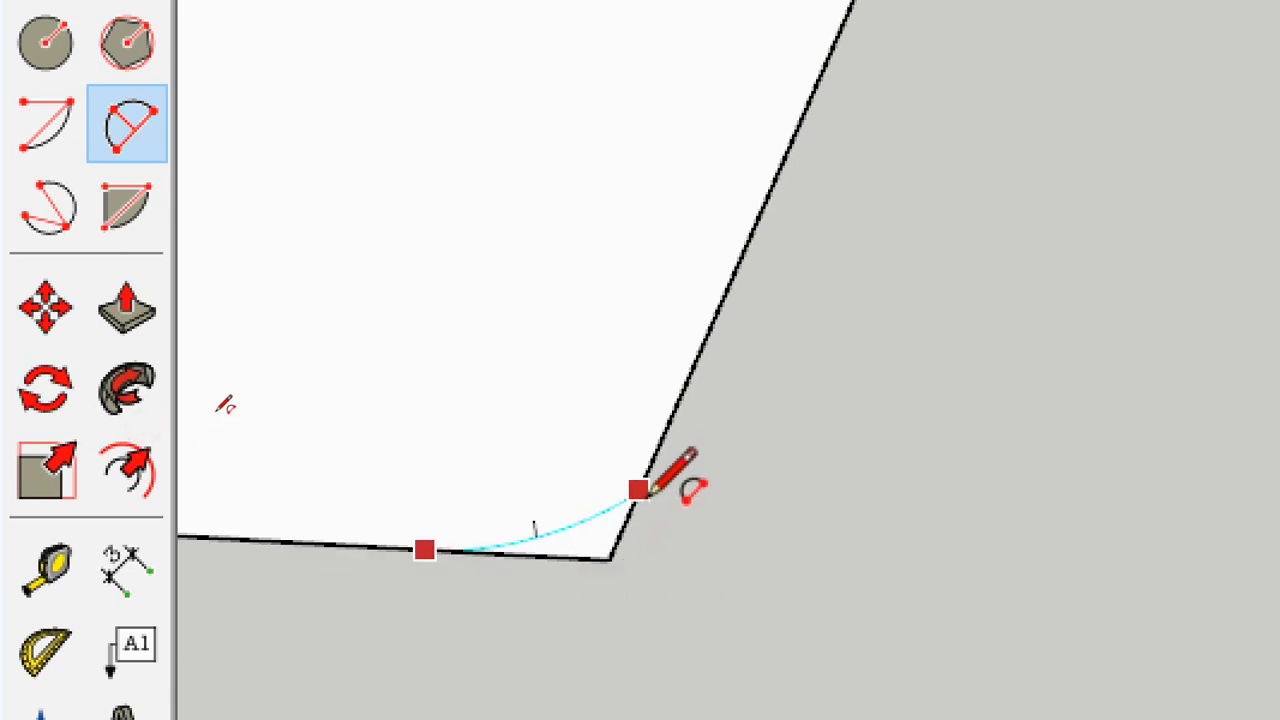
left_click(671, 414)
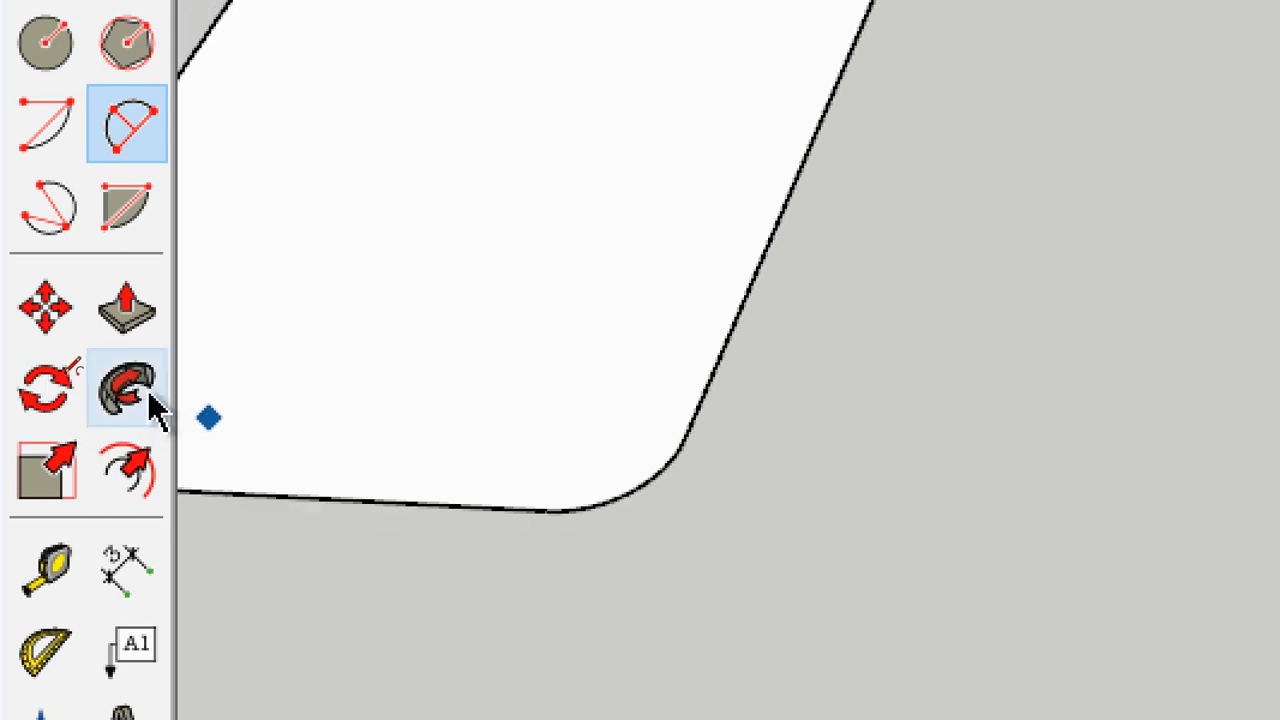
Round the rectangle's other near corner in the same way with a tangent 2 Point Arc
key("h")
left_click_drag(236, 372, 720, 368)
key("a")
scroll(431, 437, "up", 3)
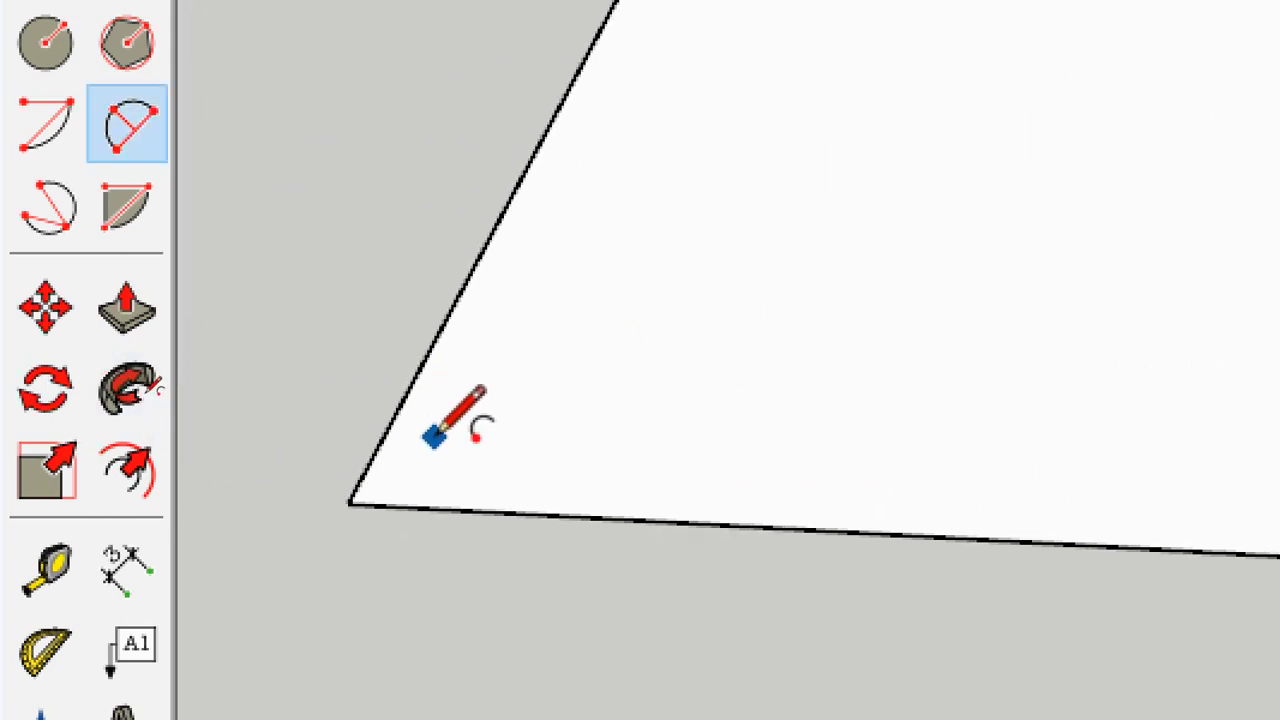
left_click(429, 350)
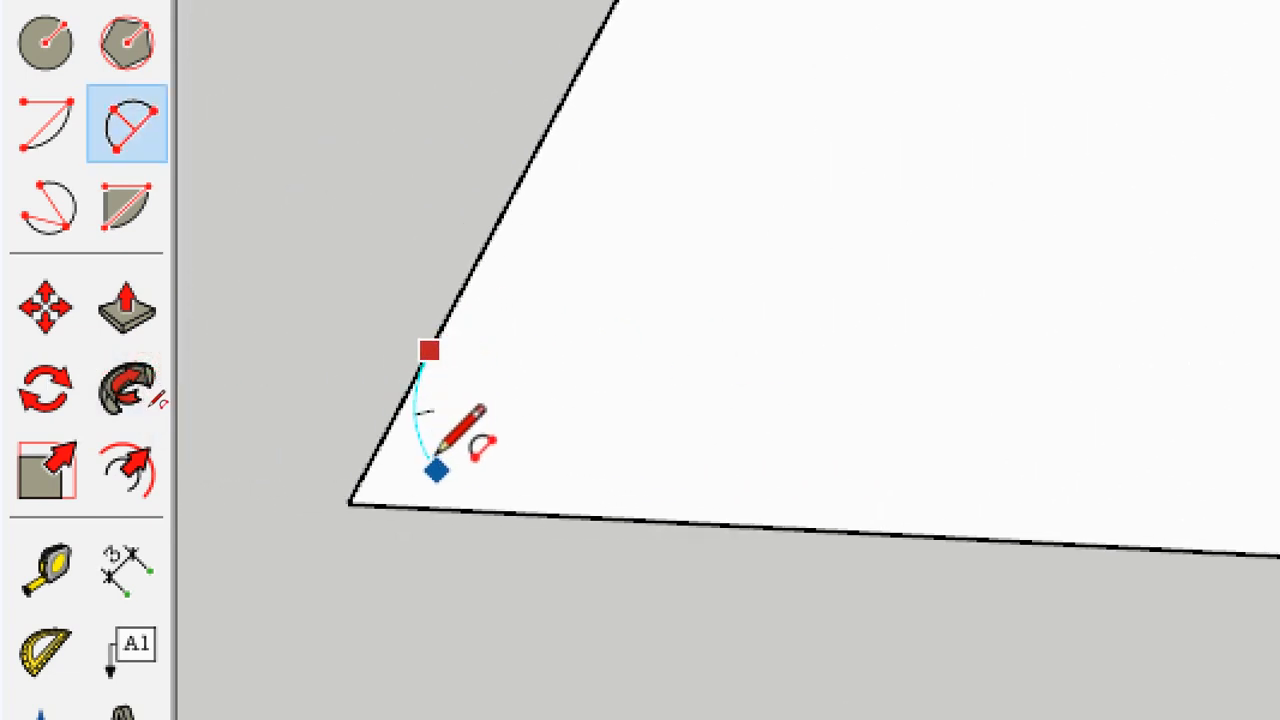
left_click(561, 516)
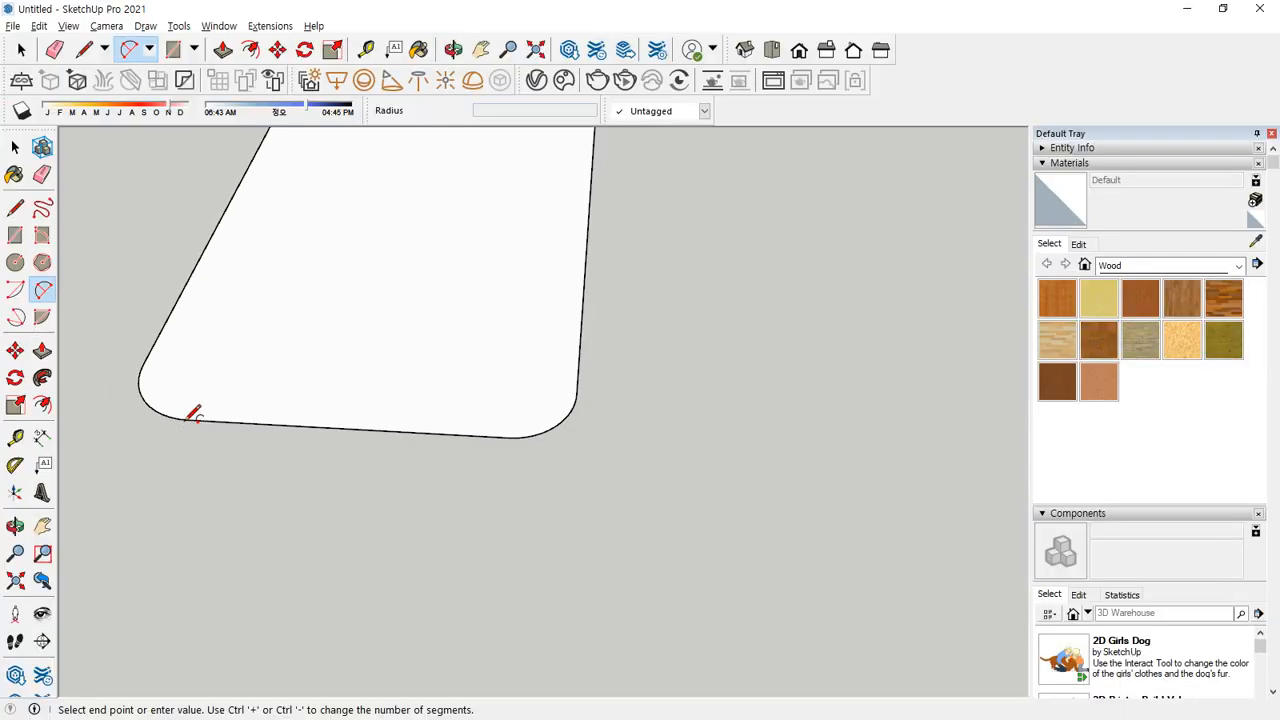
Delete the wine glass, its circular path and the rounded rectangle, keeping the scale figure
scroll(680, 277, "down", 10)
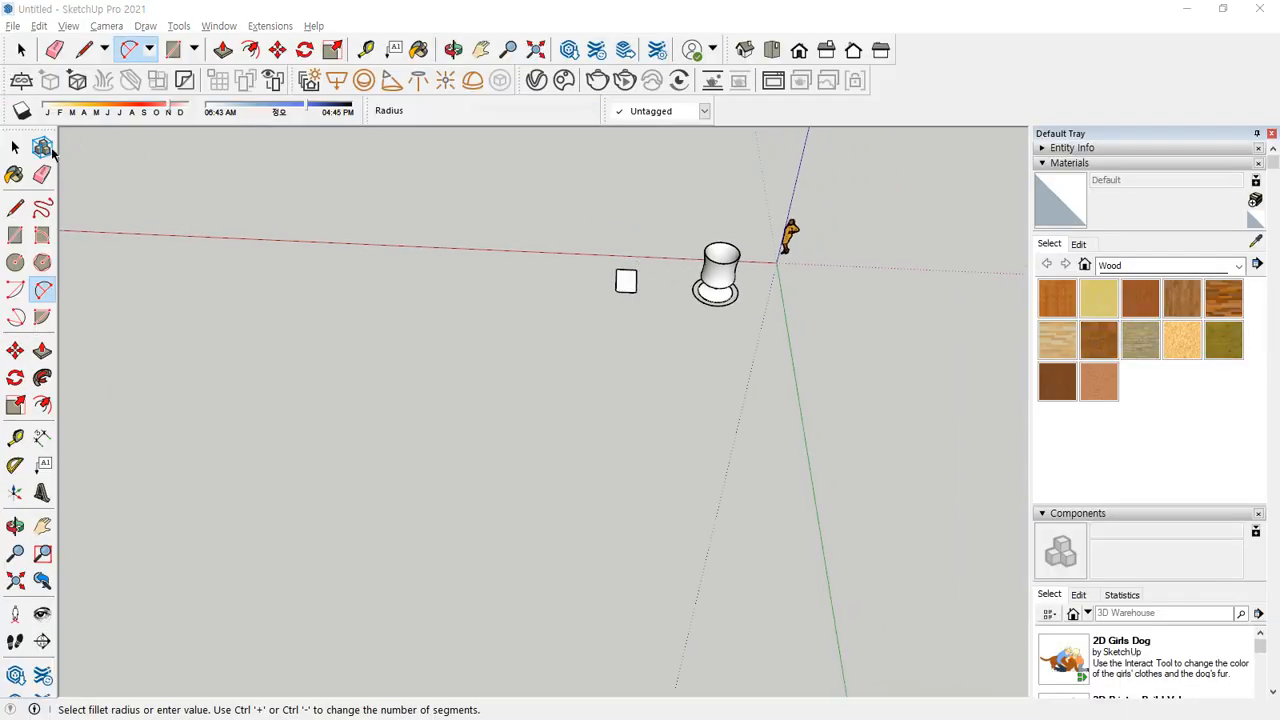
left_click(15, 147)
left_click_drag(508, 208, 771, 338)
scroll(744, 287, "up", 1)
scroll(744, 287, "up", 4)
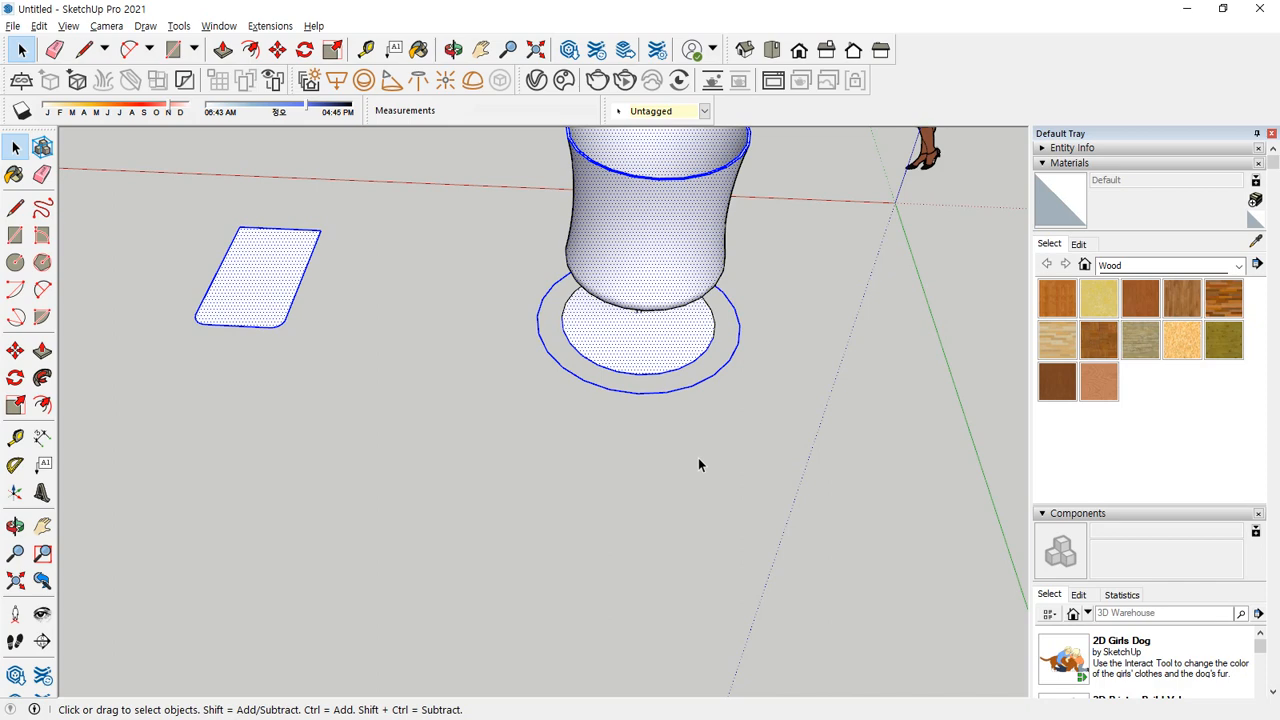
key("Delete")
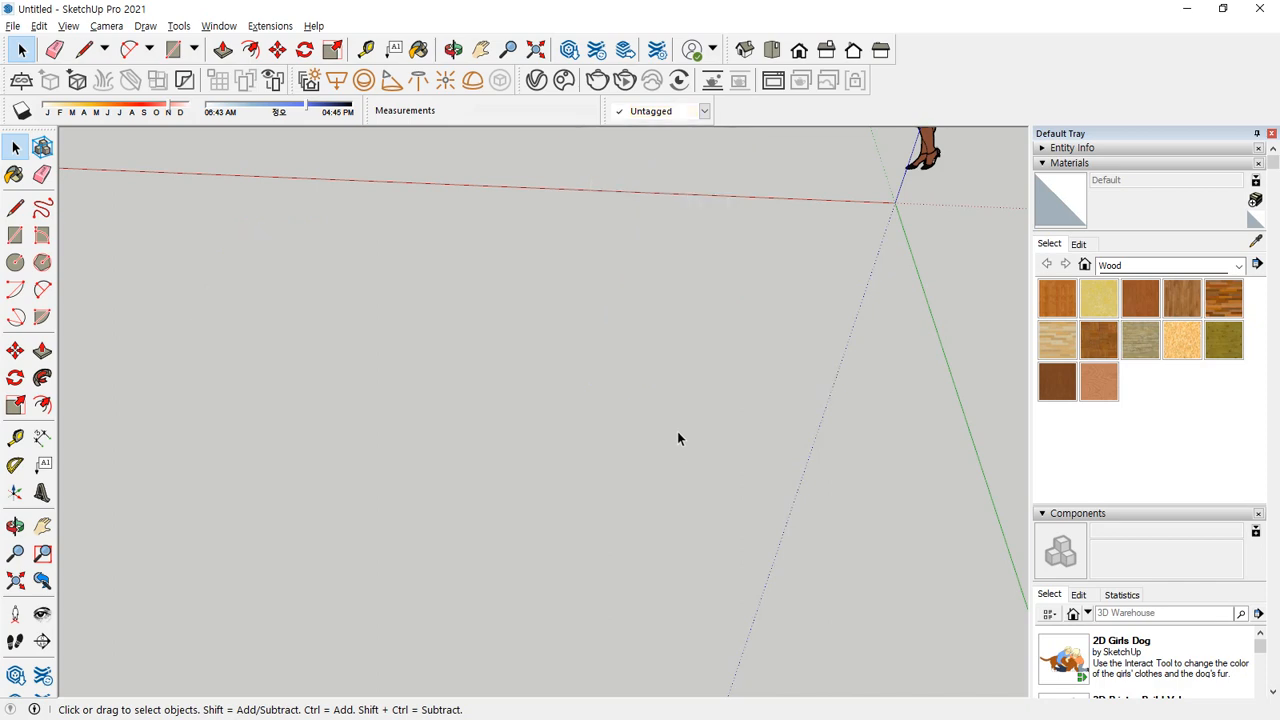
Draw a polygon with 4 sides on the ground near the origin
key("shift+z")
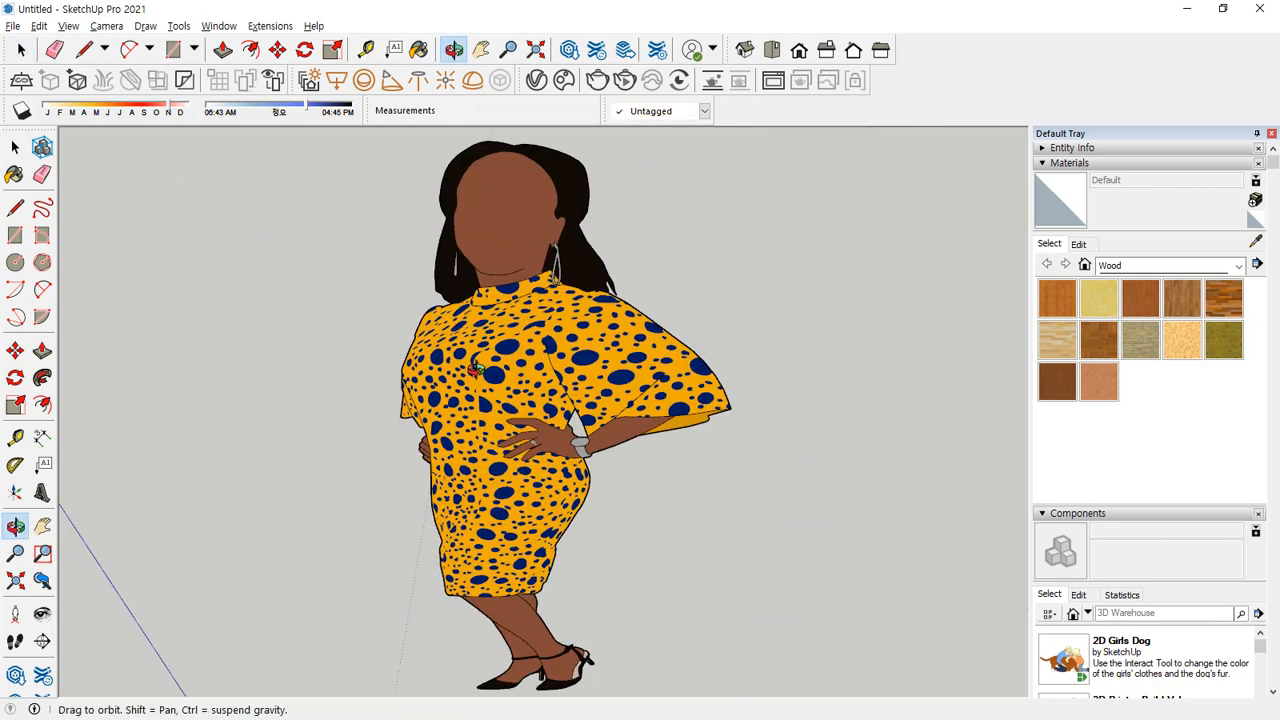
scroll(475, 407, "down", 5)
middle_click_drag(475, 407, 74, 308)
left_click(41, 263)
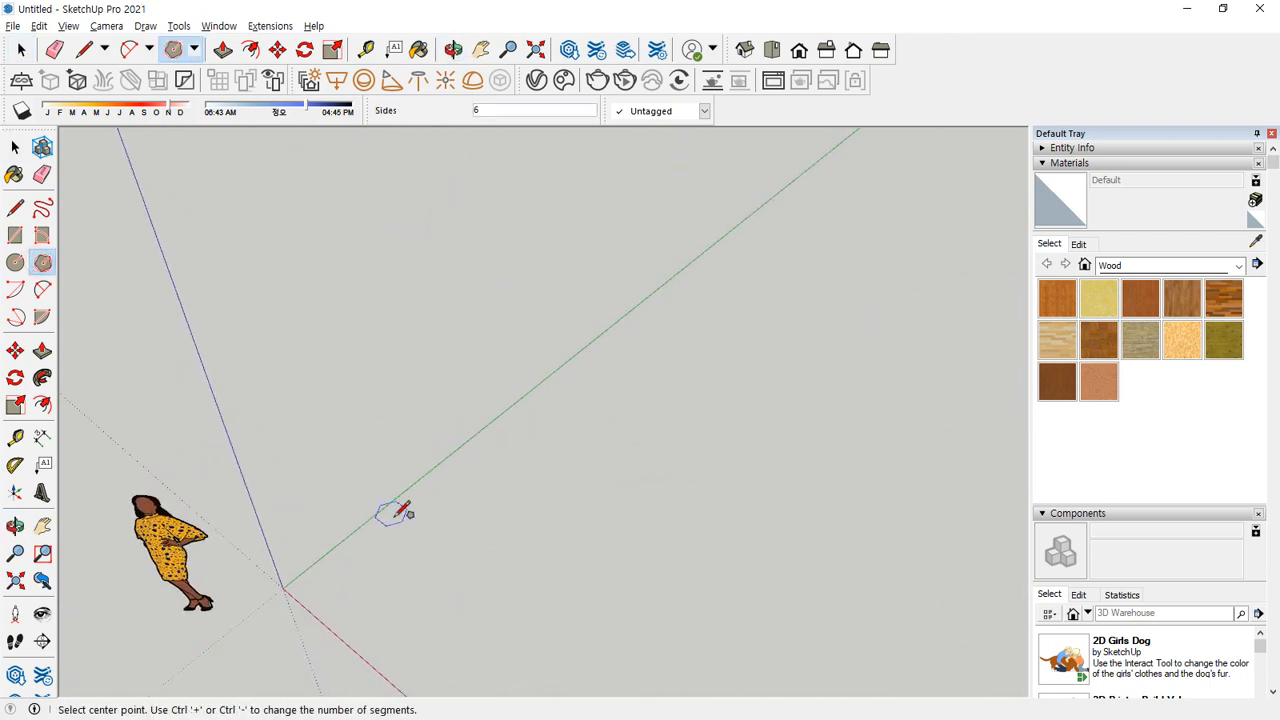
middle_click_drag(400, 509, 443, 457)
type("4")
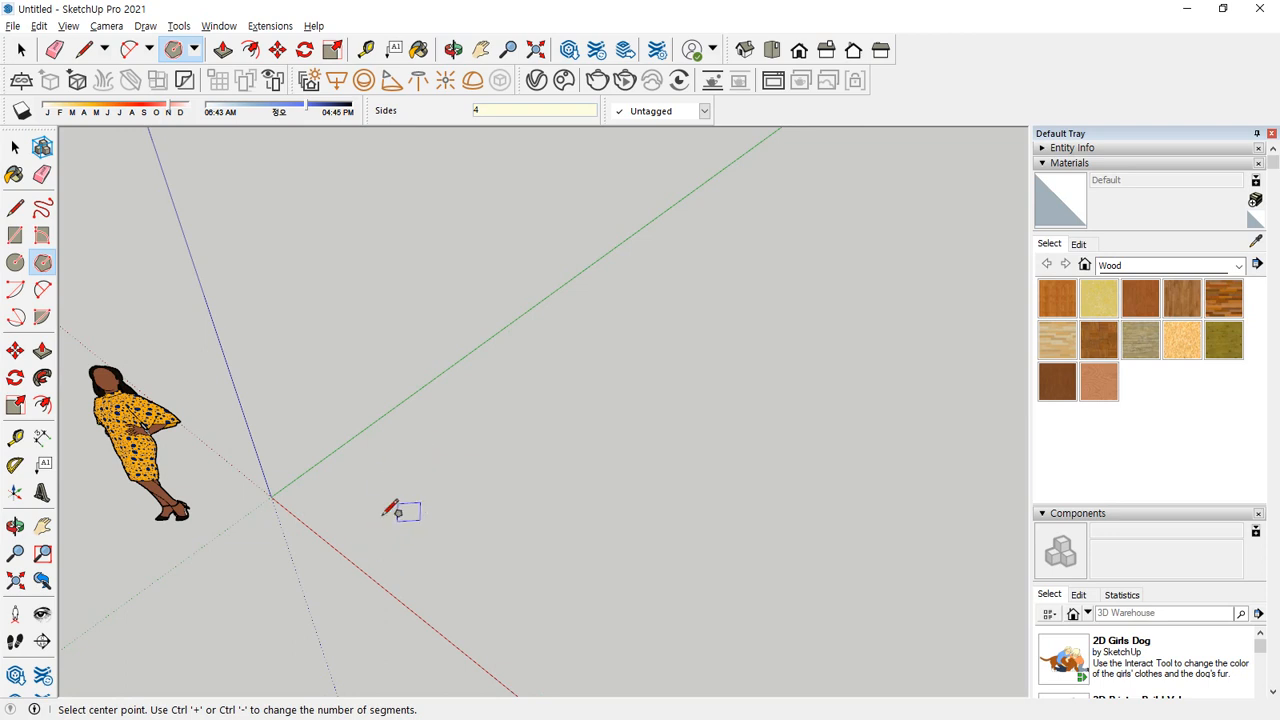
left_click(405, 489)
left_click(466, 509)
Draw a line from the square's centre to one corner and a vertical line rising from the centre
middle_click_drag(466, 509, 483, 560)
key("l")
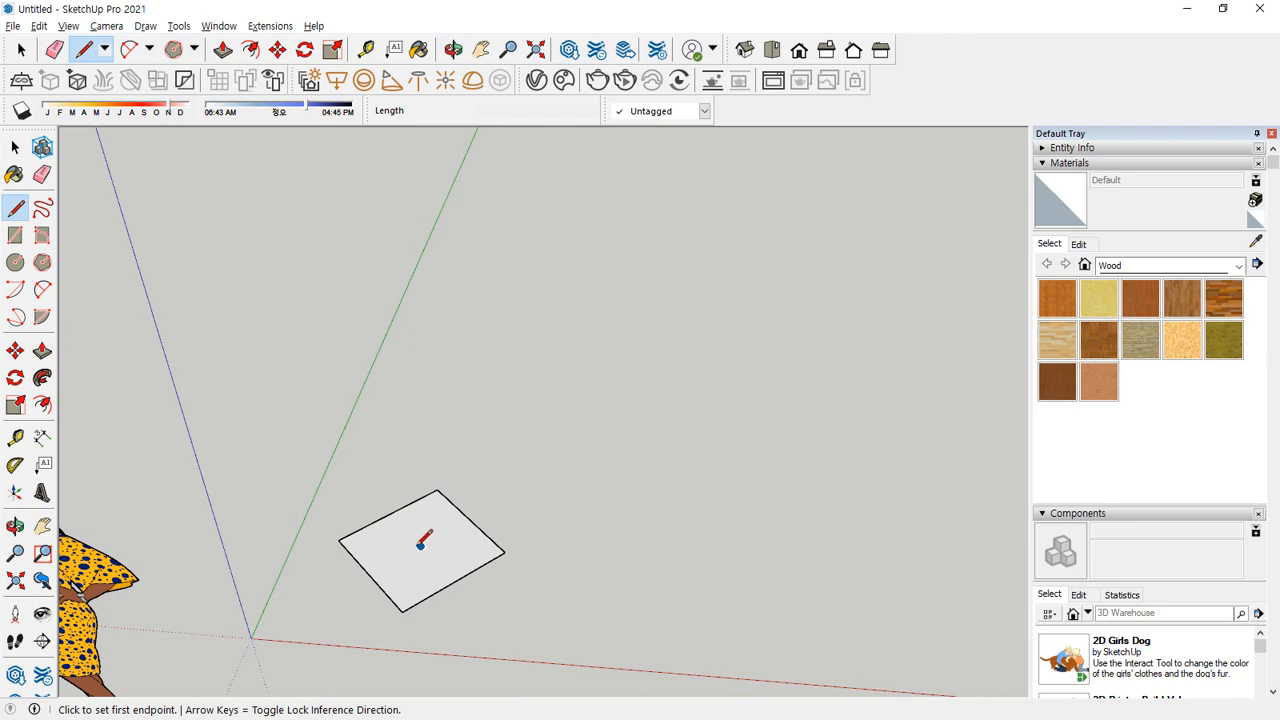
left_click(421, 546)
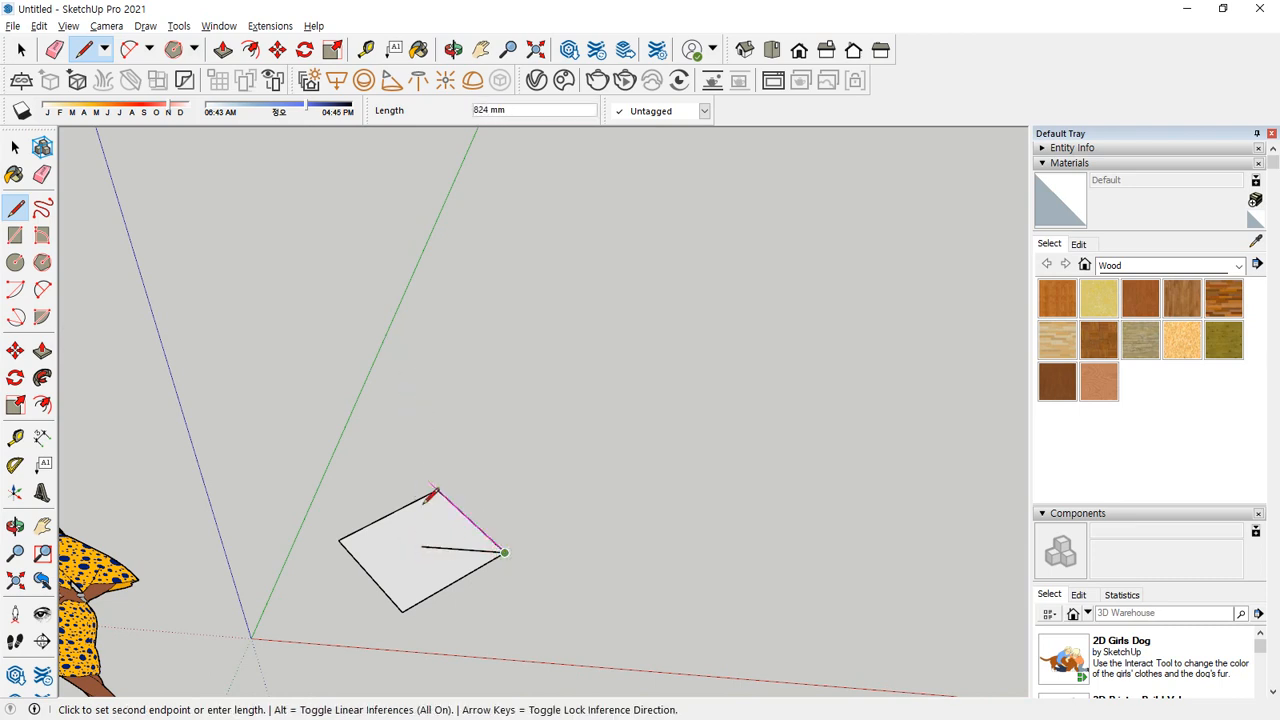
left_click(504, 552)
left_click(421, 546)
left_click(399, 360)
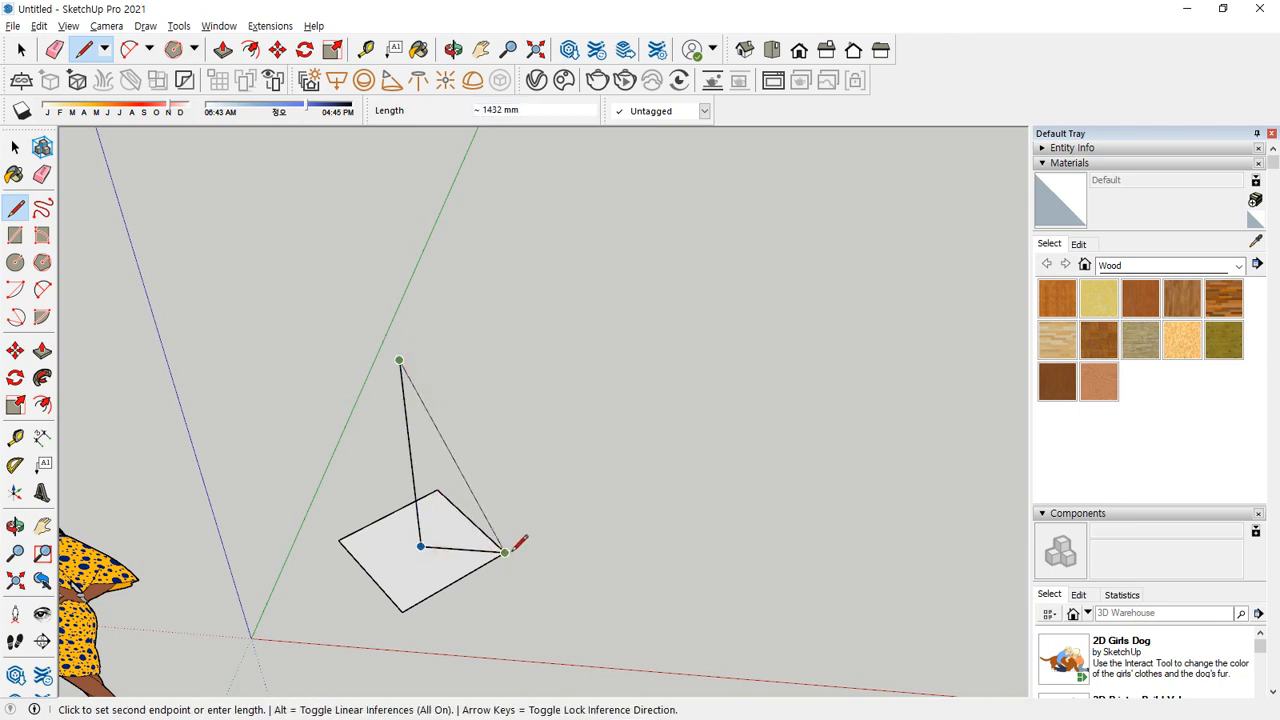
key("Escape")
Close an upright triangle from partway up the vertical line to the square's corner and erase the excess vertical line above it
left_click(411, 460)
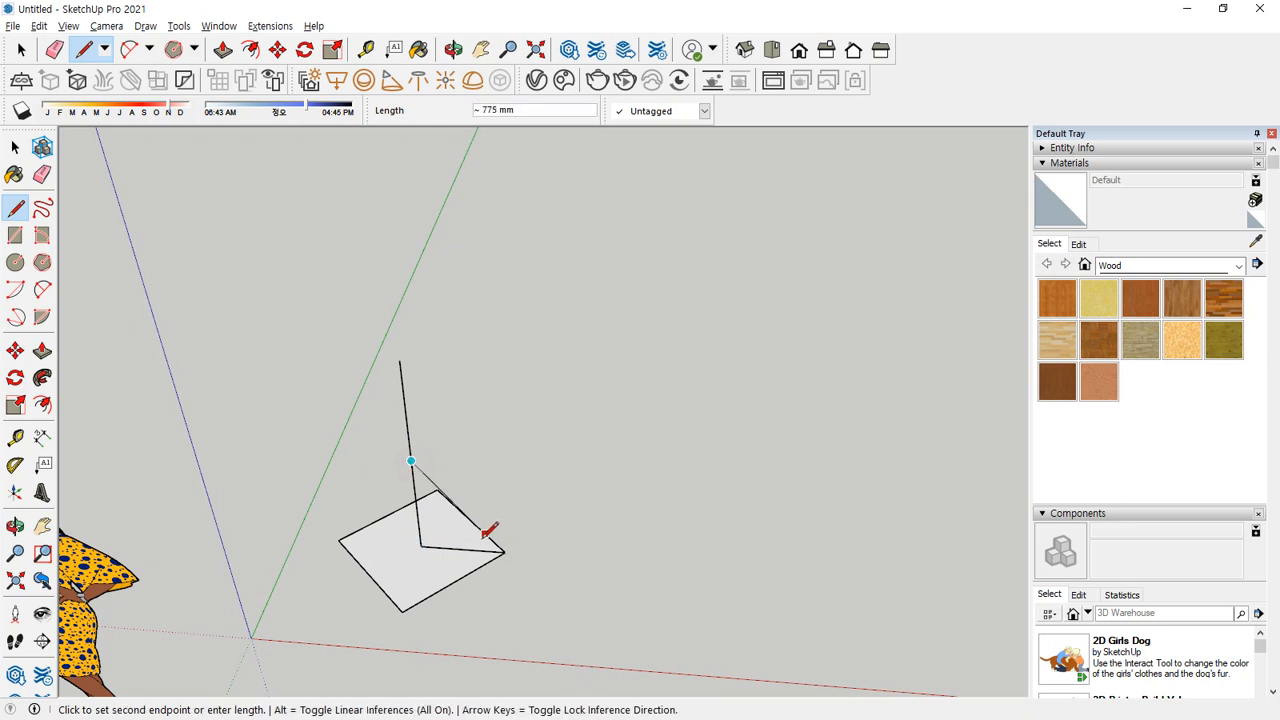
left_click(504, 552)
key("e")
left_click(404, 415)
Sweep the upright triangle around the square's perimeter with Follow Me to form a pyramid
mouse_move(512, 489)
middle_mouse_down()
mouse_move(169, 529)
mouse_move(486, 449)
mouse_move(257, 471)
mouse_move(693, 418)
mouse_move(517, 588)
middle_mouse_up()
key("space")
left_click(505, 437)
left_click(42, 377)
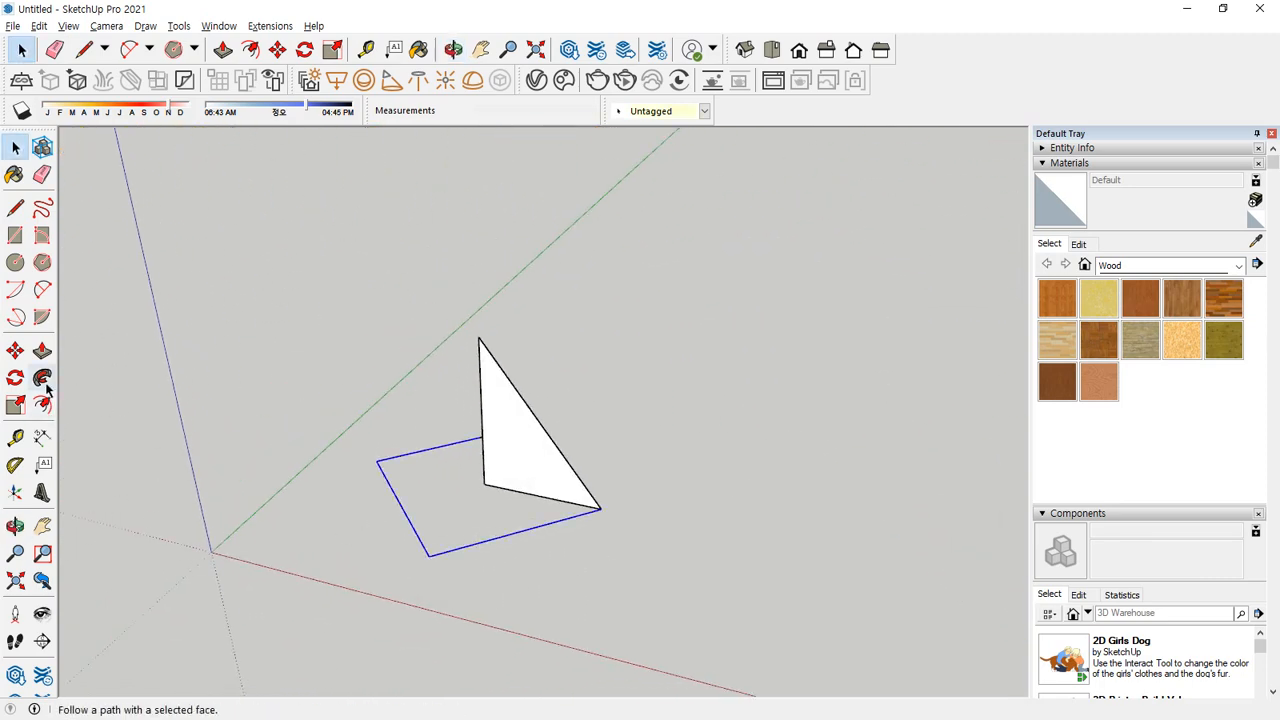
left_click(518, 470)
middle_click_drag(672, 478, 570, 460)
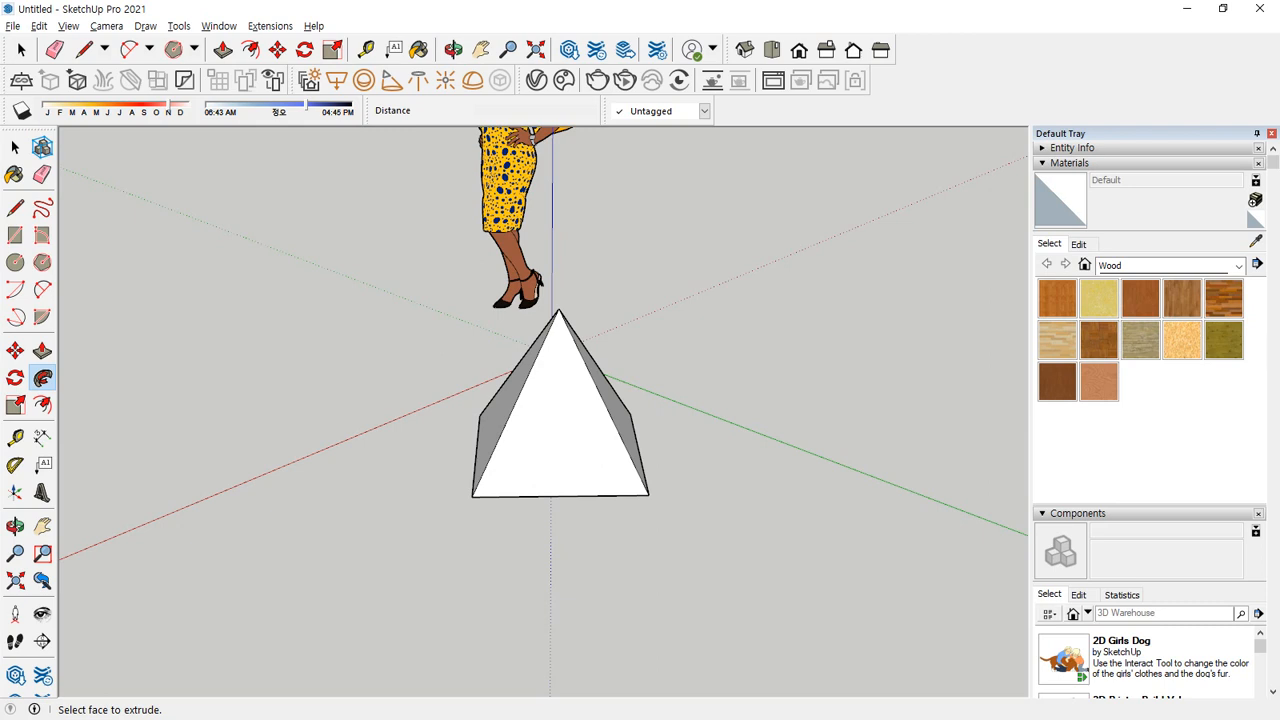
Consult the dimensioned rounded tube frame drawing in the browser and delete the pyramid from the SketchUp model
key("alt+Tab")
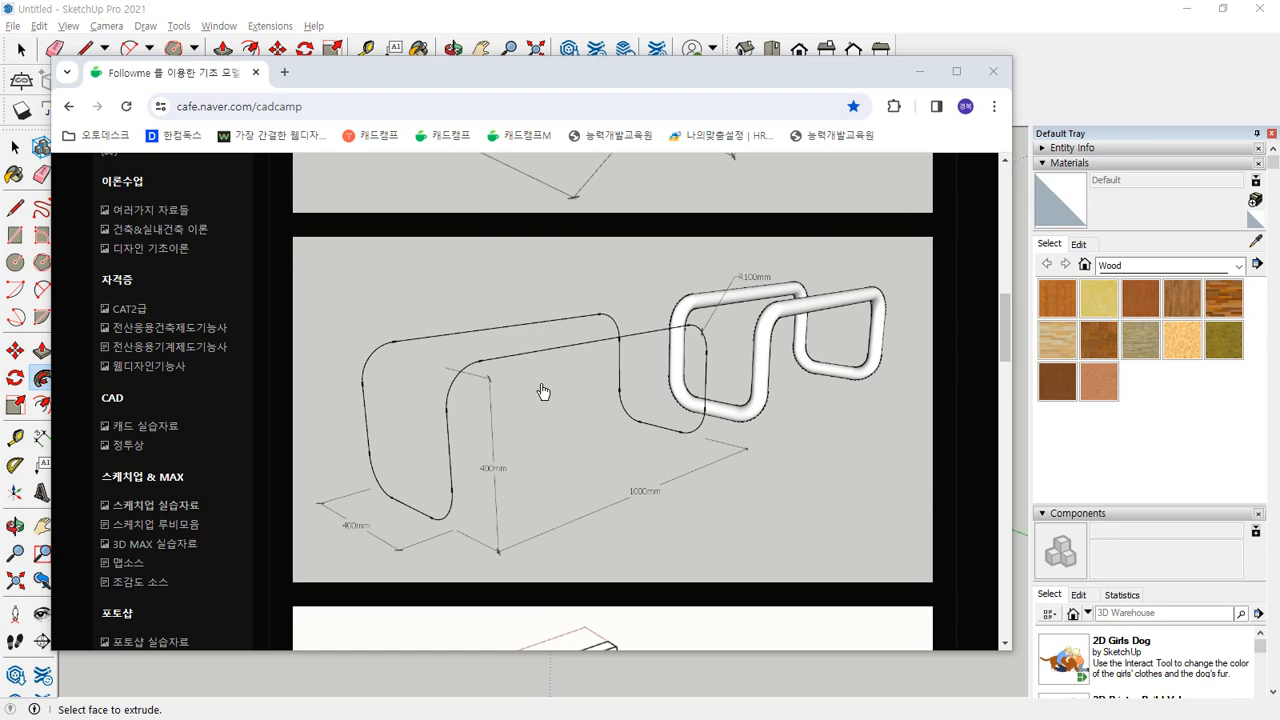
key("alt+Tab")
left_click(566, 456)
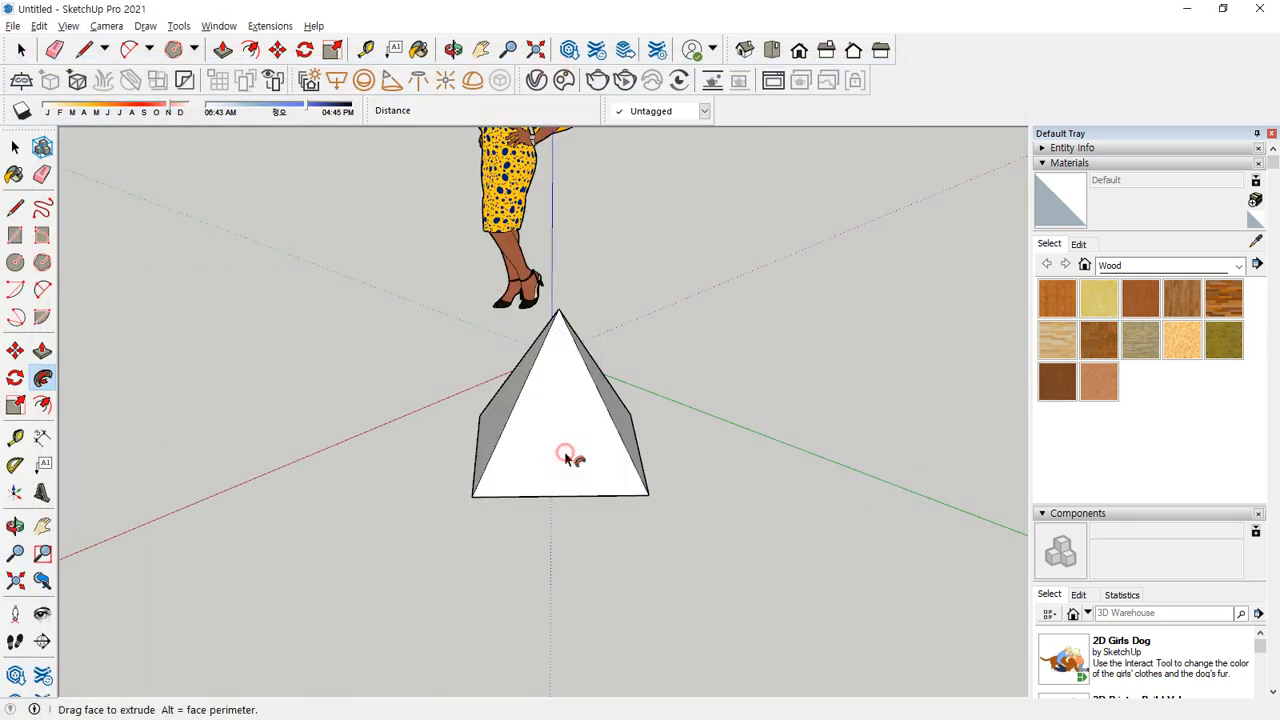
key("space")
triple_click(554, 465)
key("Delete")
middle_click_drag(514, 506, 574, 457)
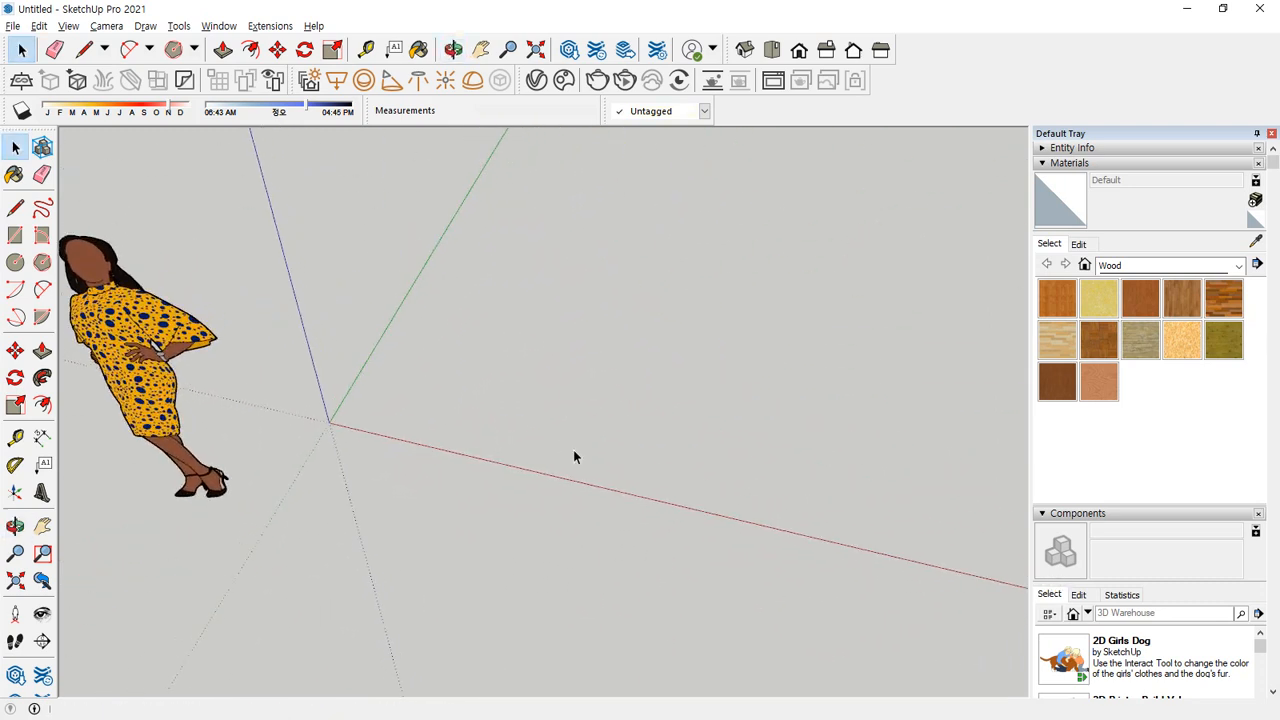
Draw a 1000 x 400 mm rectangle on the ground near the origin and extrude it 400 mm into a box
key("r")
left_click(395, 412)
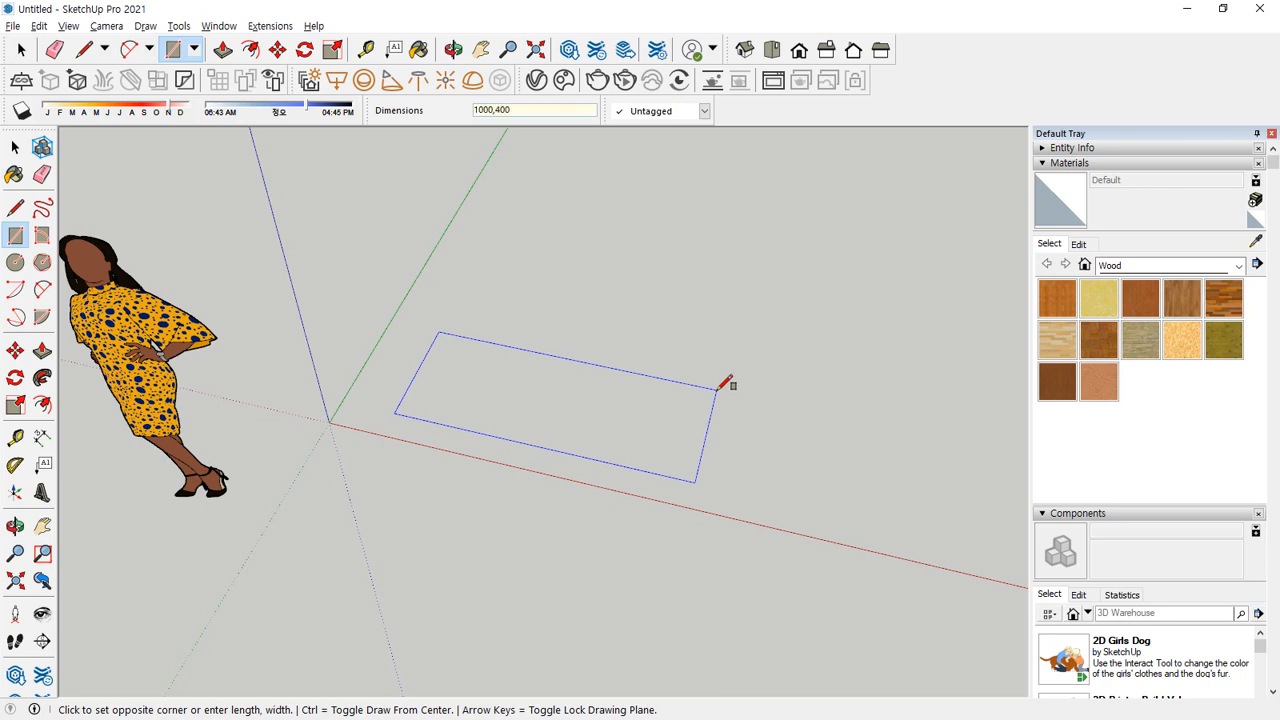
key("Return")
key("p")
left_click(549, 431)
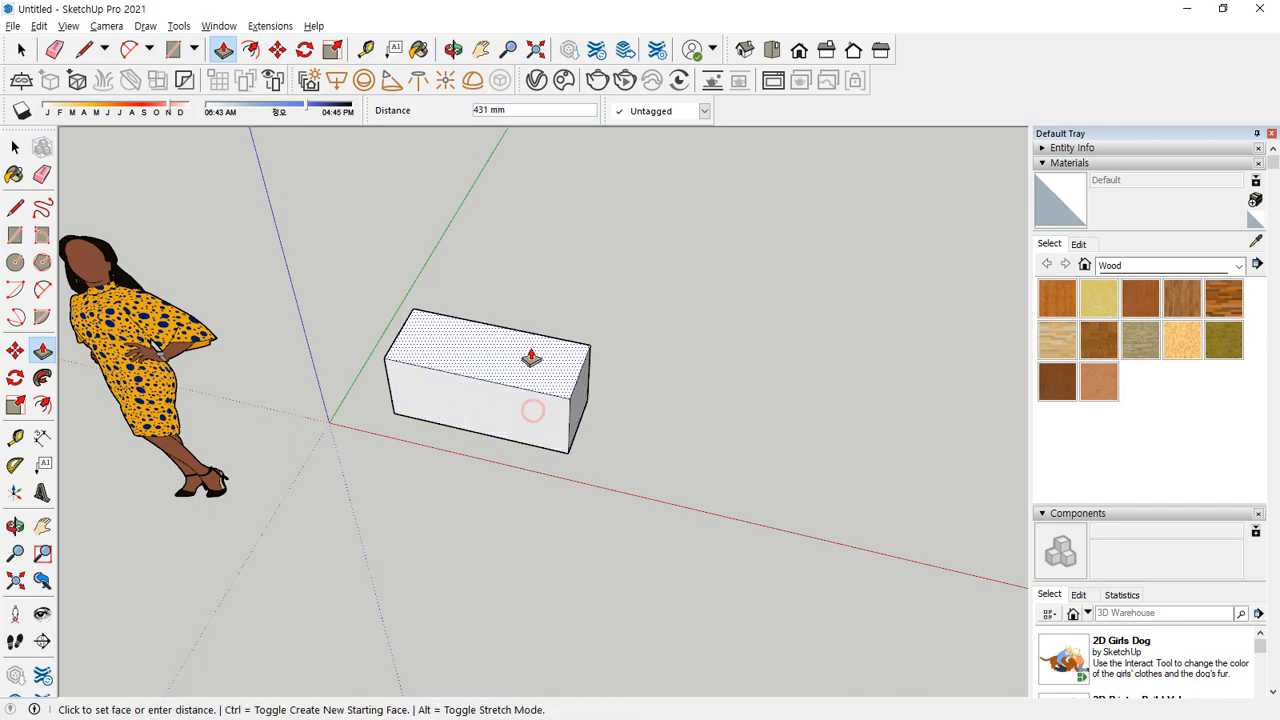
type("400")
key("Return")
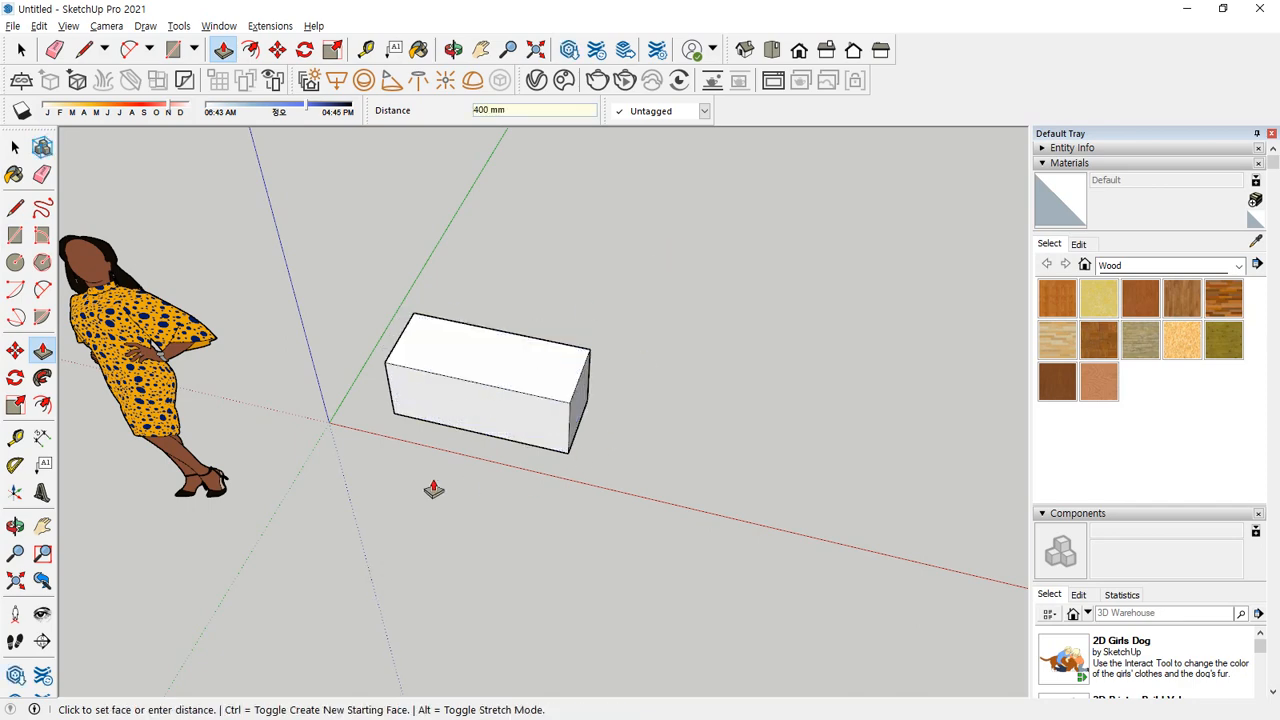
Erase the box's two short top edges and two long bottom edges to leave an open wireframe path
middle_click_drag(433, 489, 713, 455)
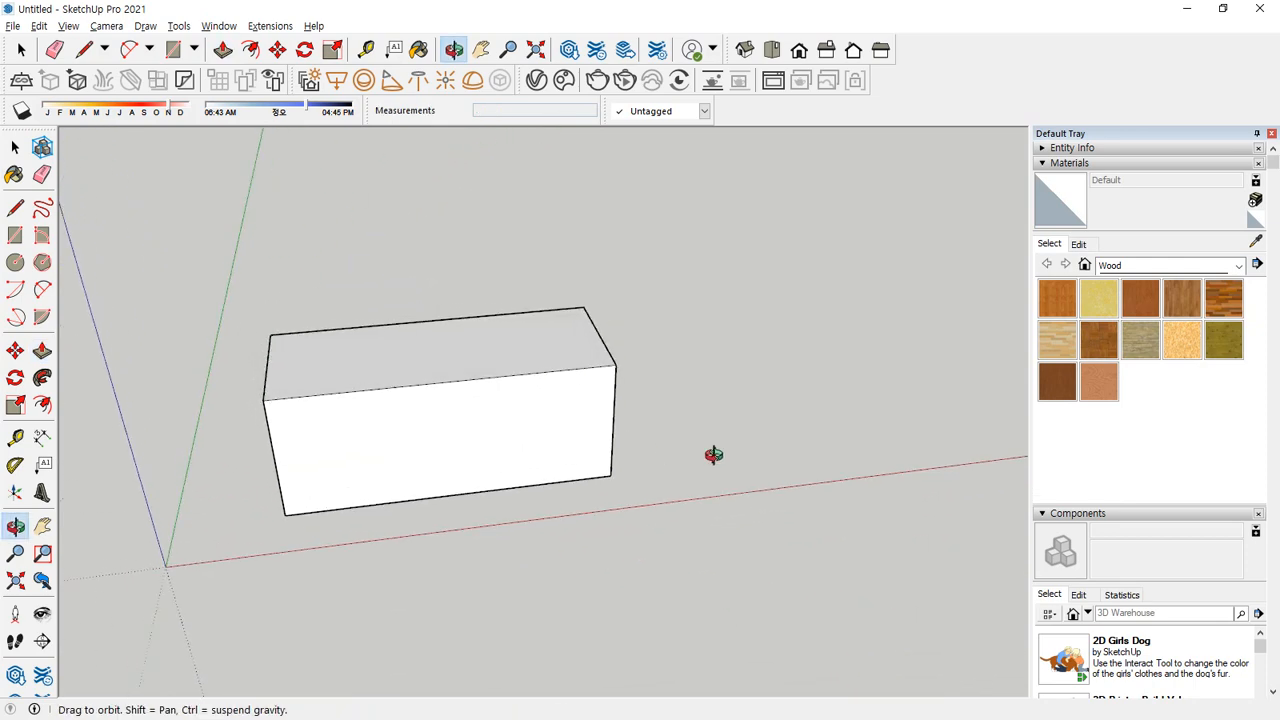
middle_click_drag(457, 420, 617, 366)
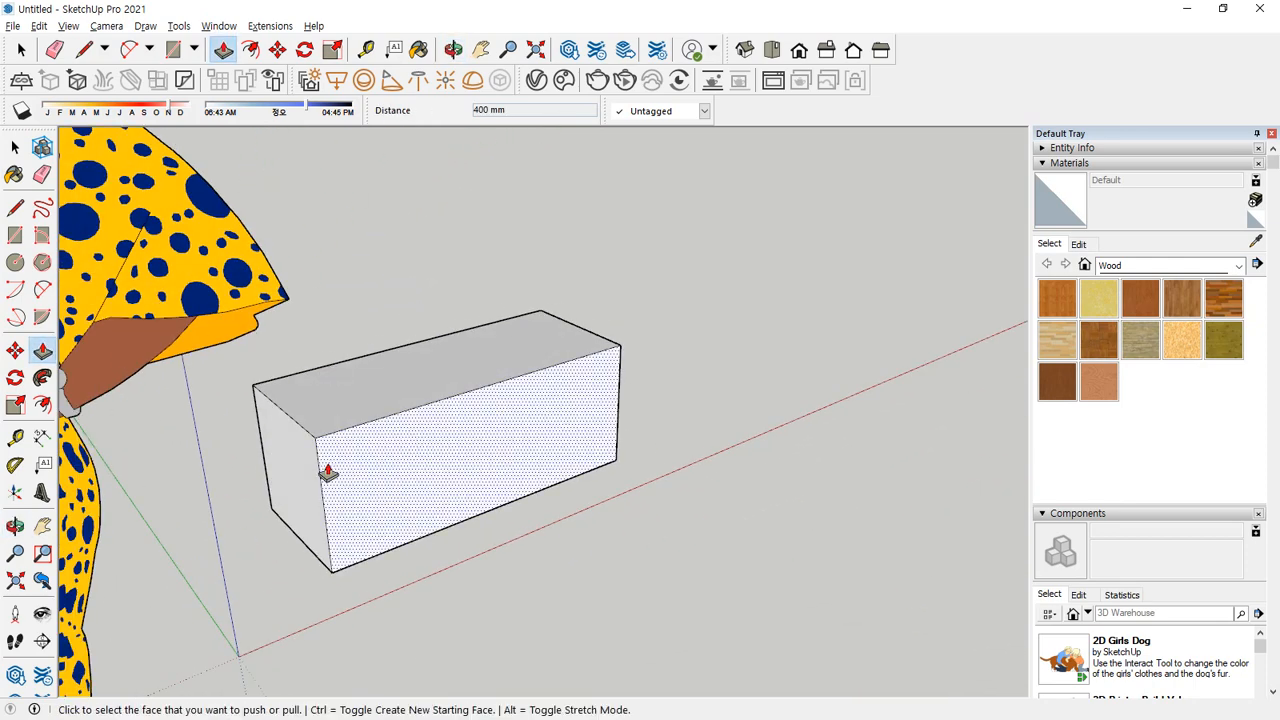
key("space")
key("Delete")
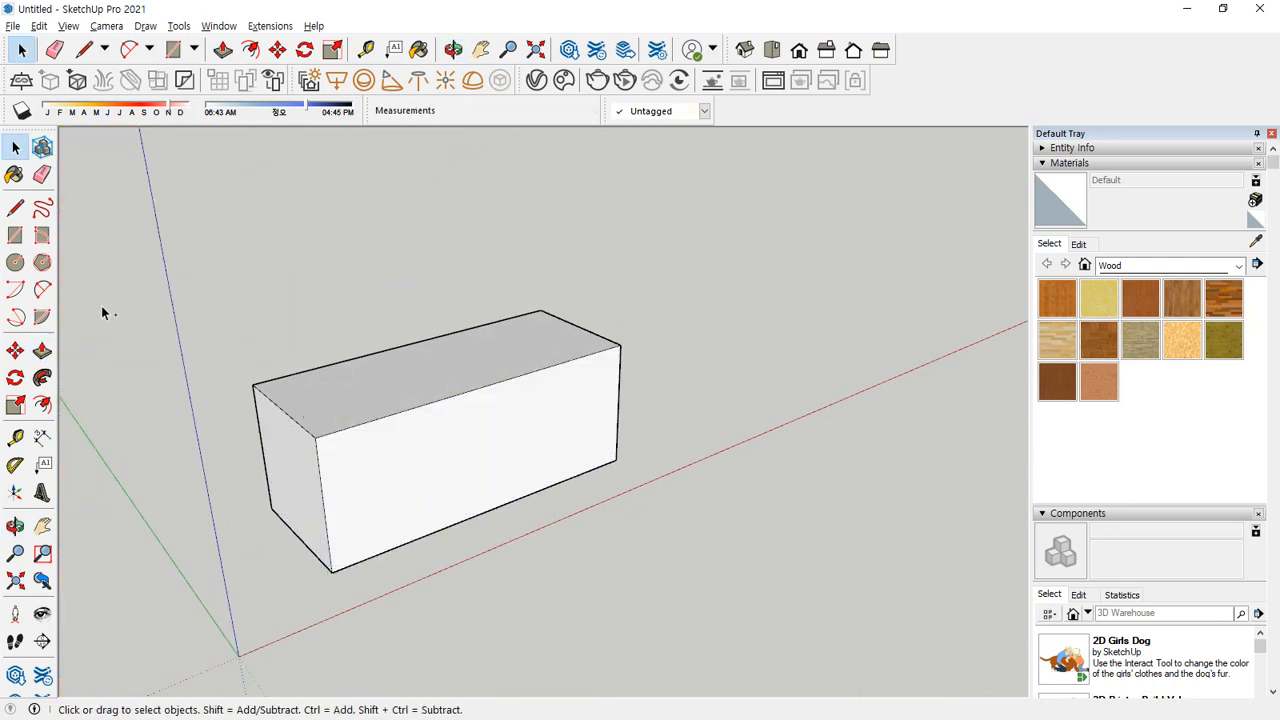
mouse_move(298, 445)
middle_mouse_down()
mouse_move(300, 423)
mouse_move(320, 434)
middle_mouse_up()
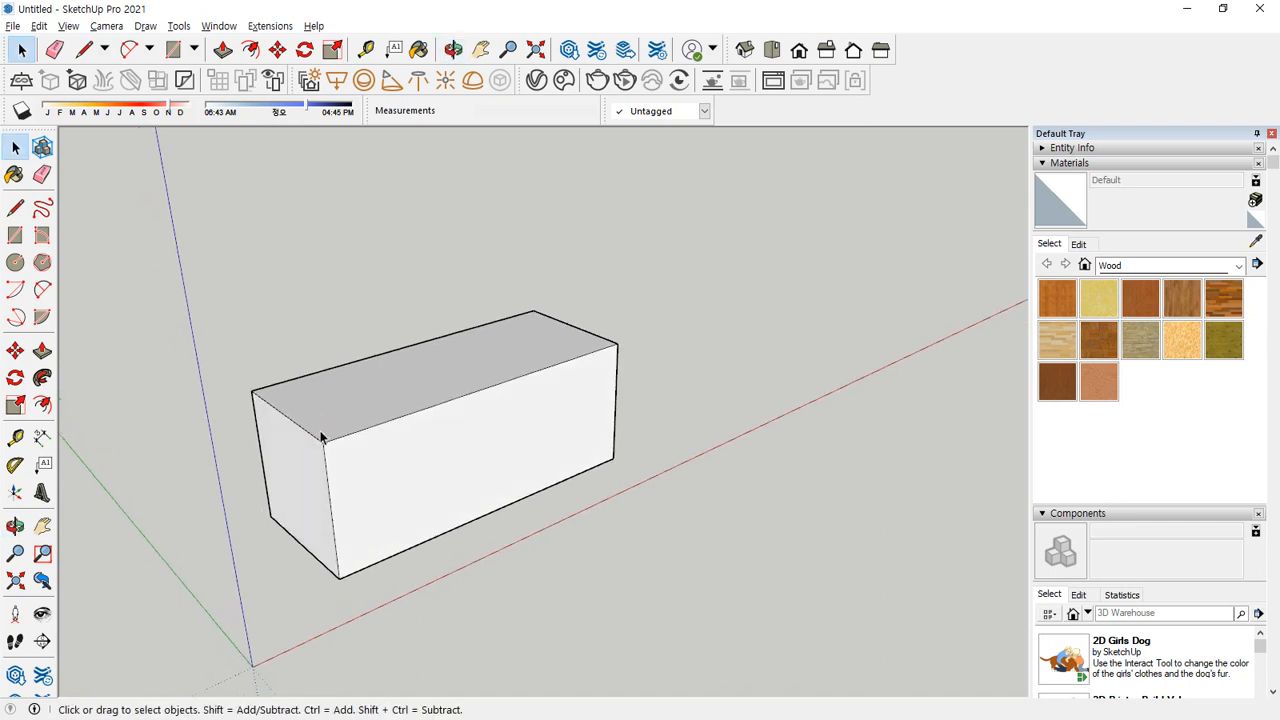
key("e")
left_click(314, 429)
left_click(591, 328)
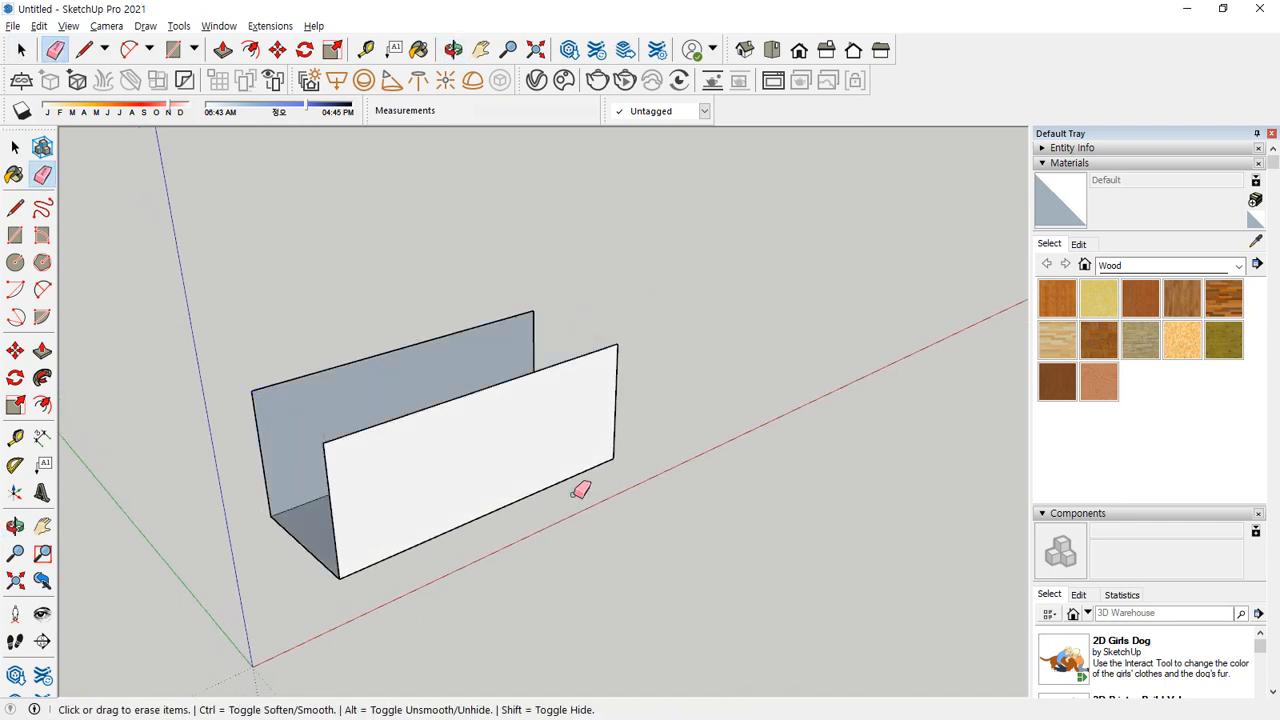
middle_click_drag(580, 486, 500, 491)
left_click(490, 502)
left_click_drag(434, 451, 448, 496)
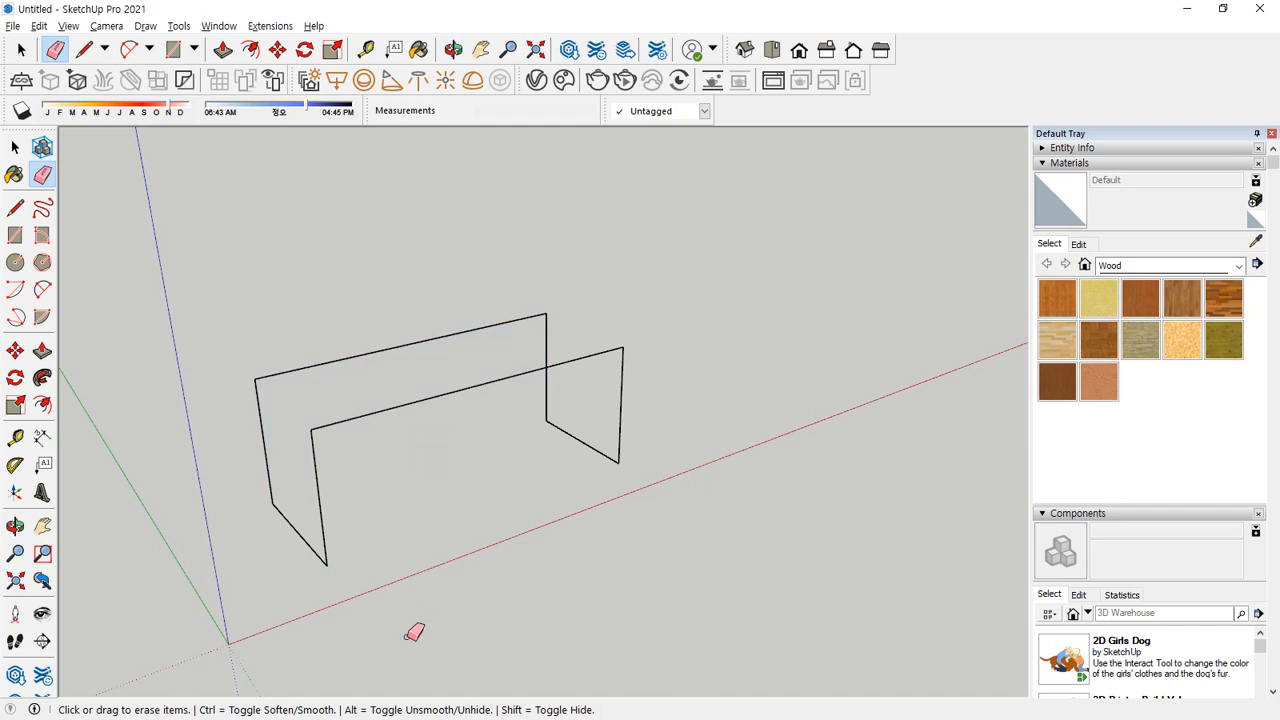
key("ctrl")
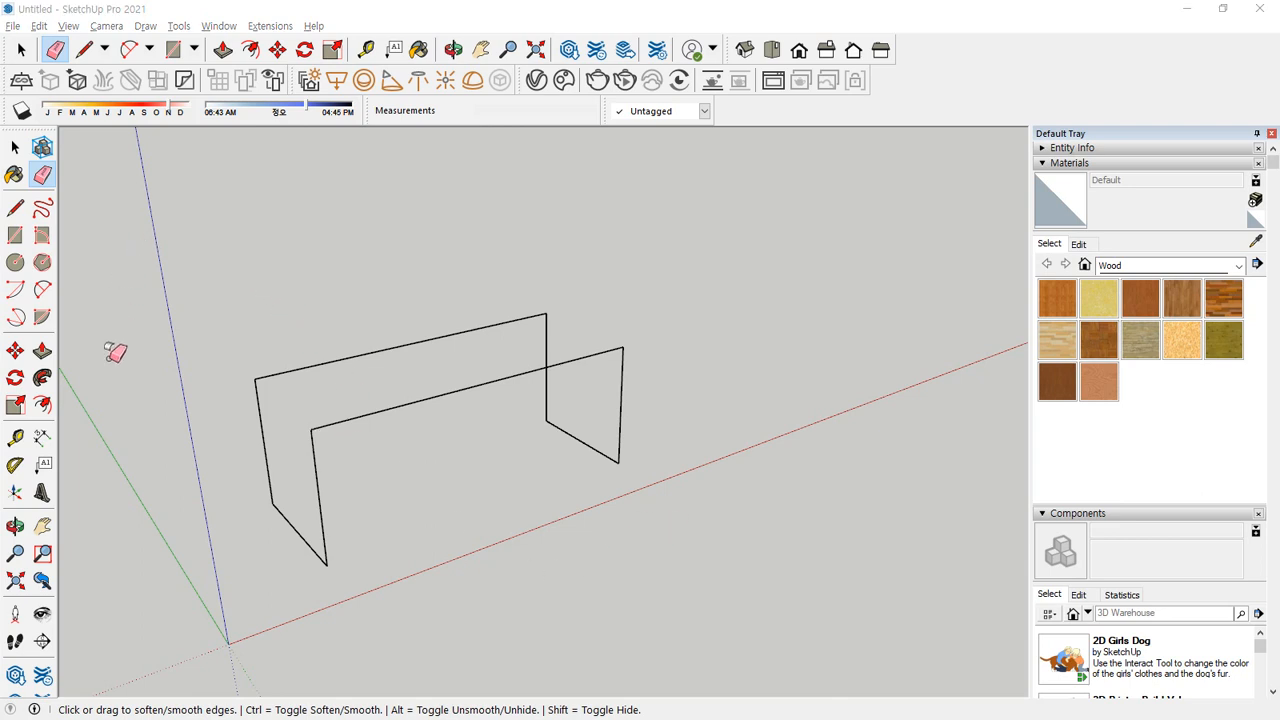
scroll(378, 440, "up", 1)
scroll(378, 440, "up", 1)
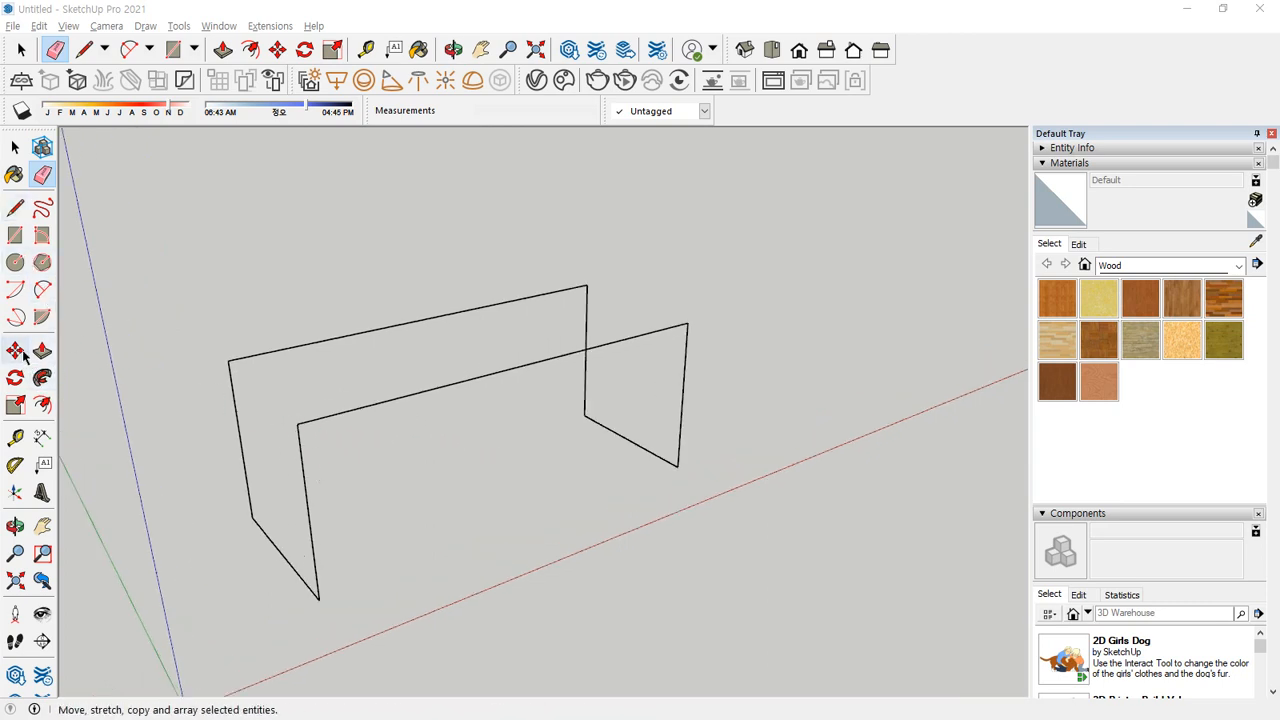
left_click(15, 208)
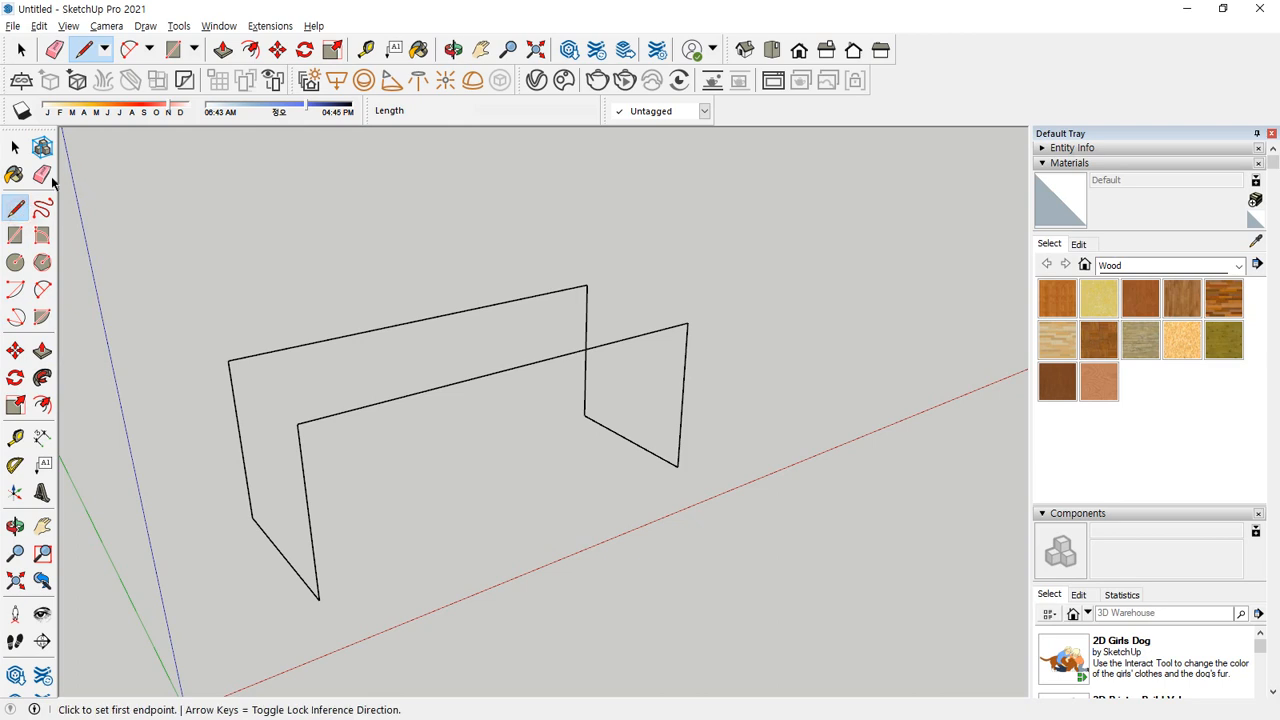
left_click(16, 148)
left_click(15, 235)
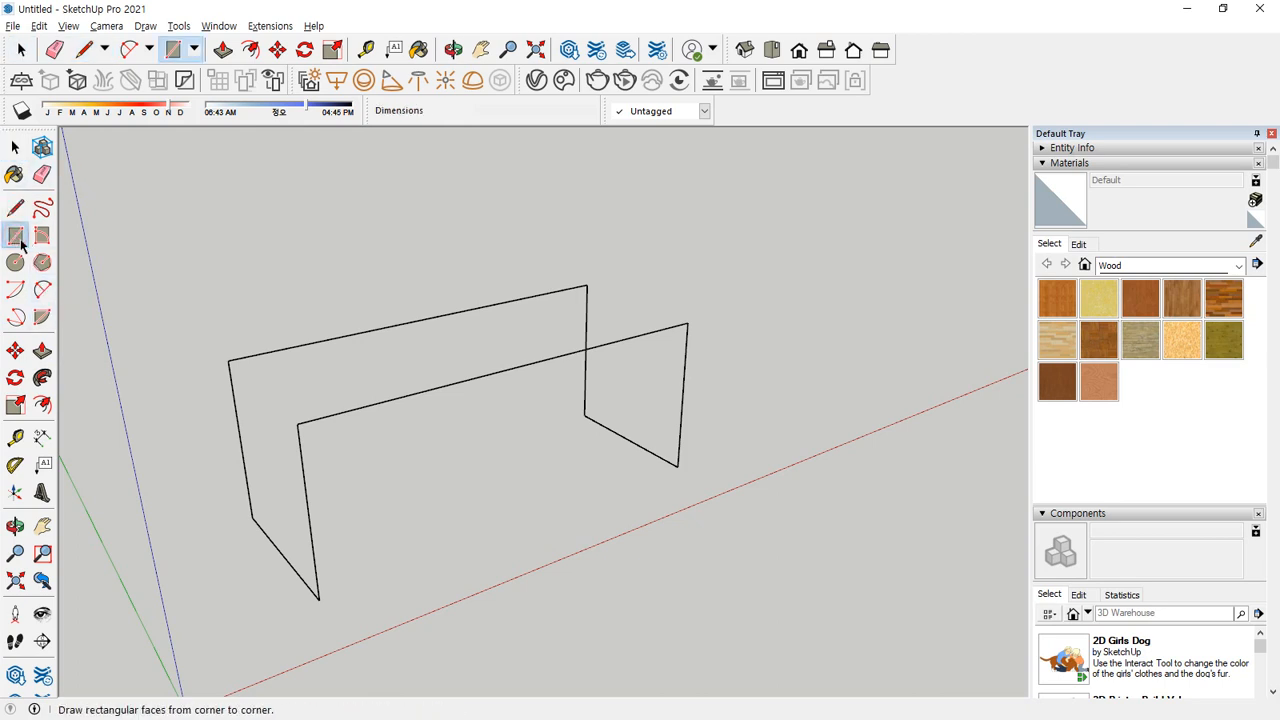
left_click(15, 208)
key("space")
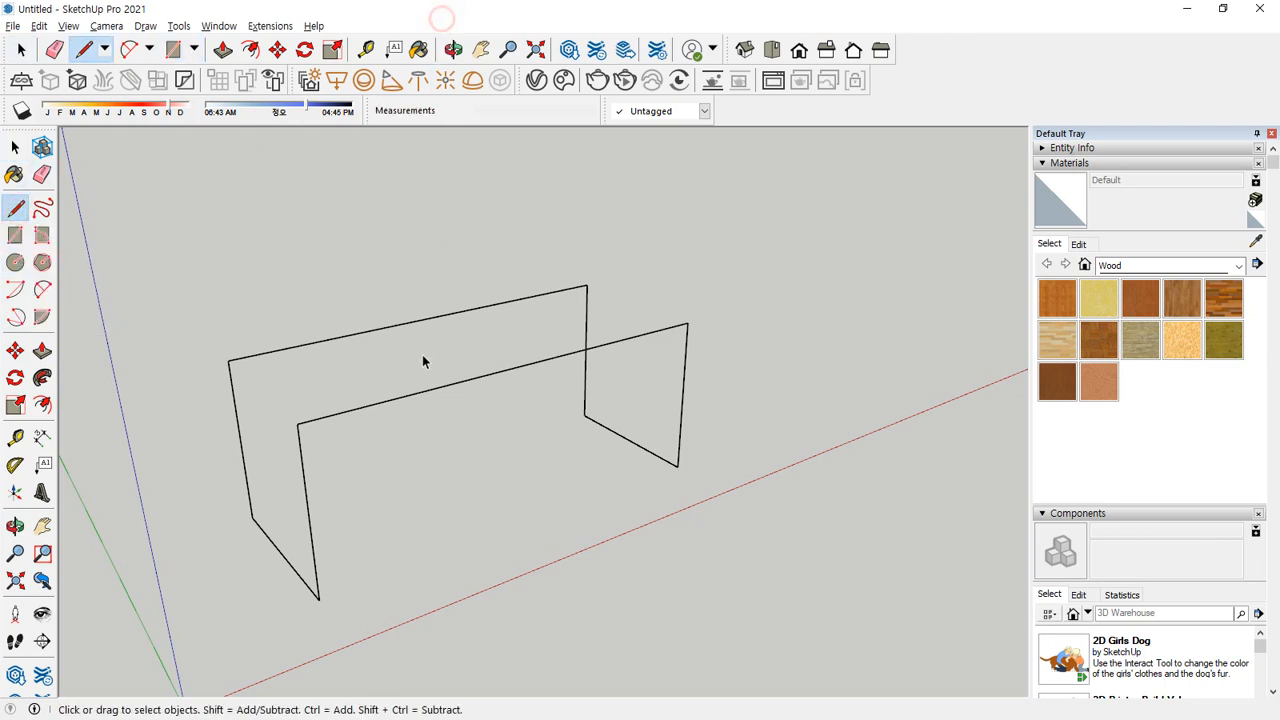
Copy the wireframe's near long top edge 100 mm straight down
scroll(375, 411, "up", 1)
key("m")
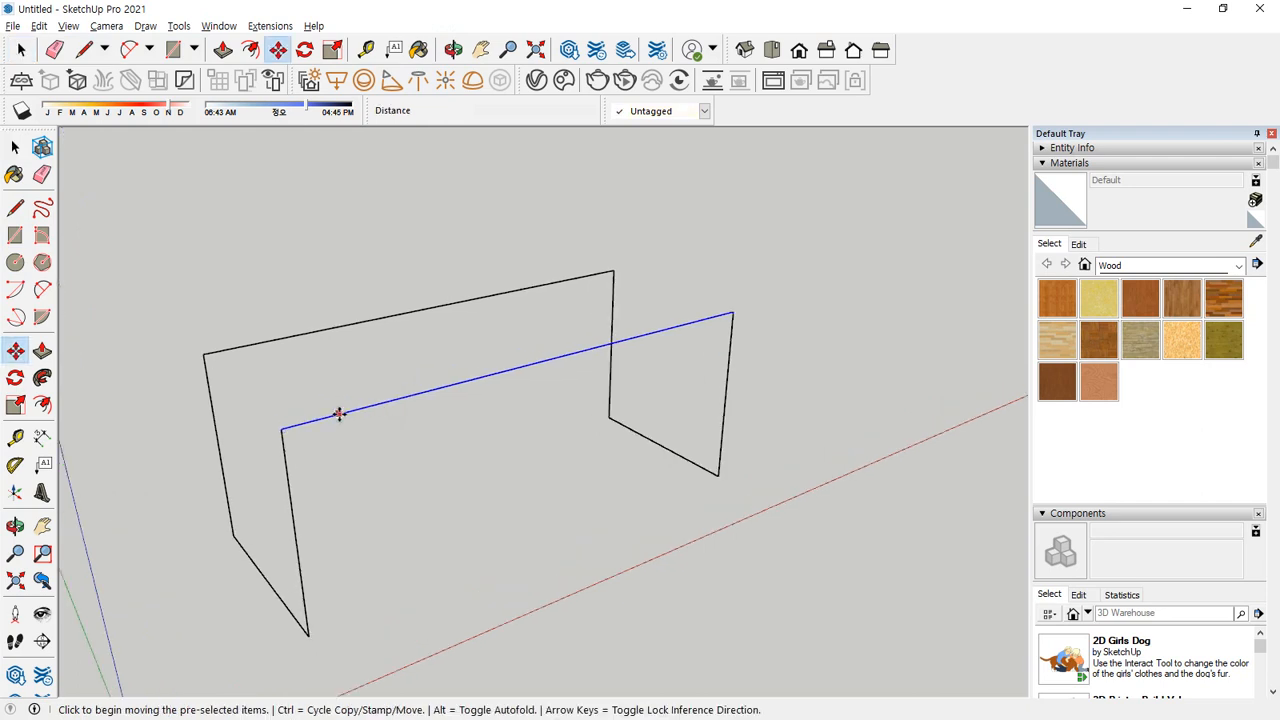
key("ctrl")
left_click(352, 410)
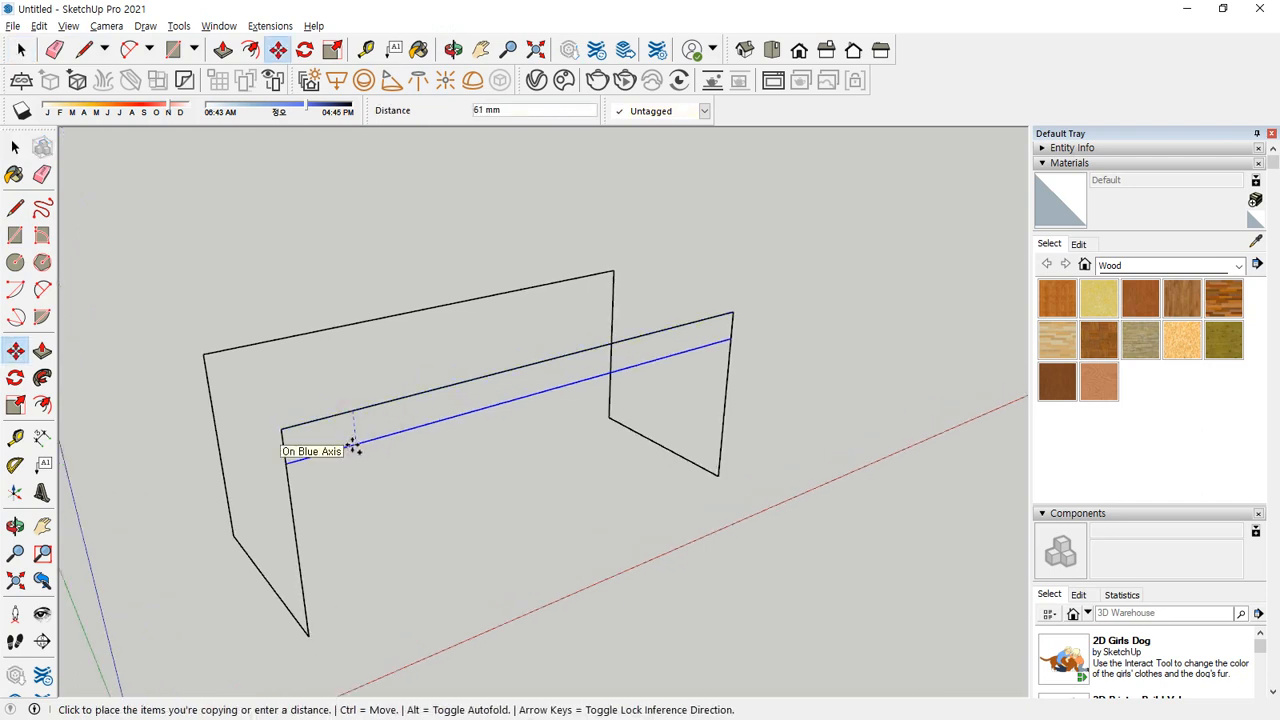
type("100")
key("Return")
key("space")
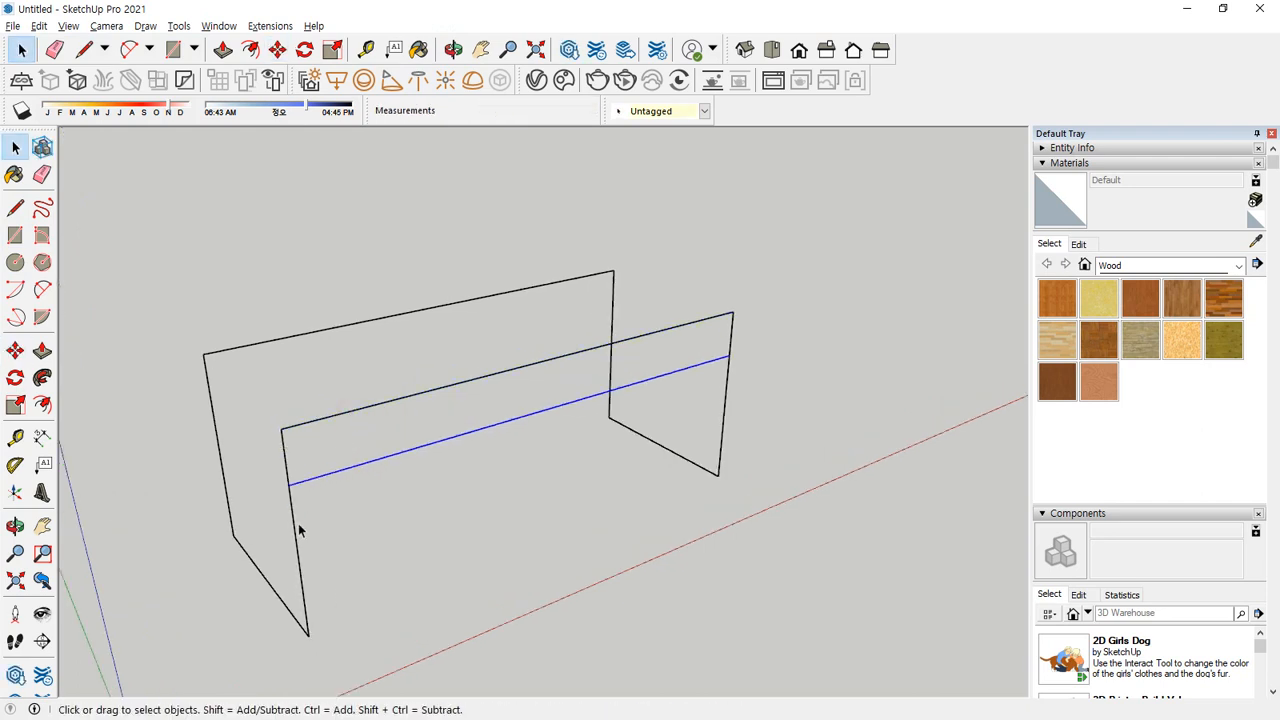
Copy the lower part of the near vertical edge closest to the origin 100 mm inward along the red axis
left_click(298, 531)
key("m")
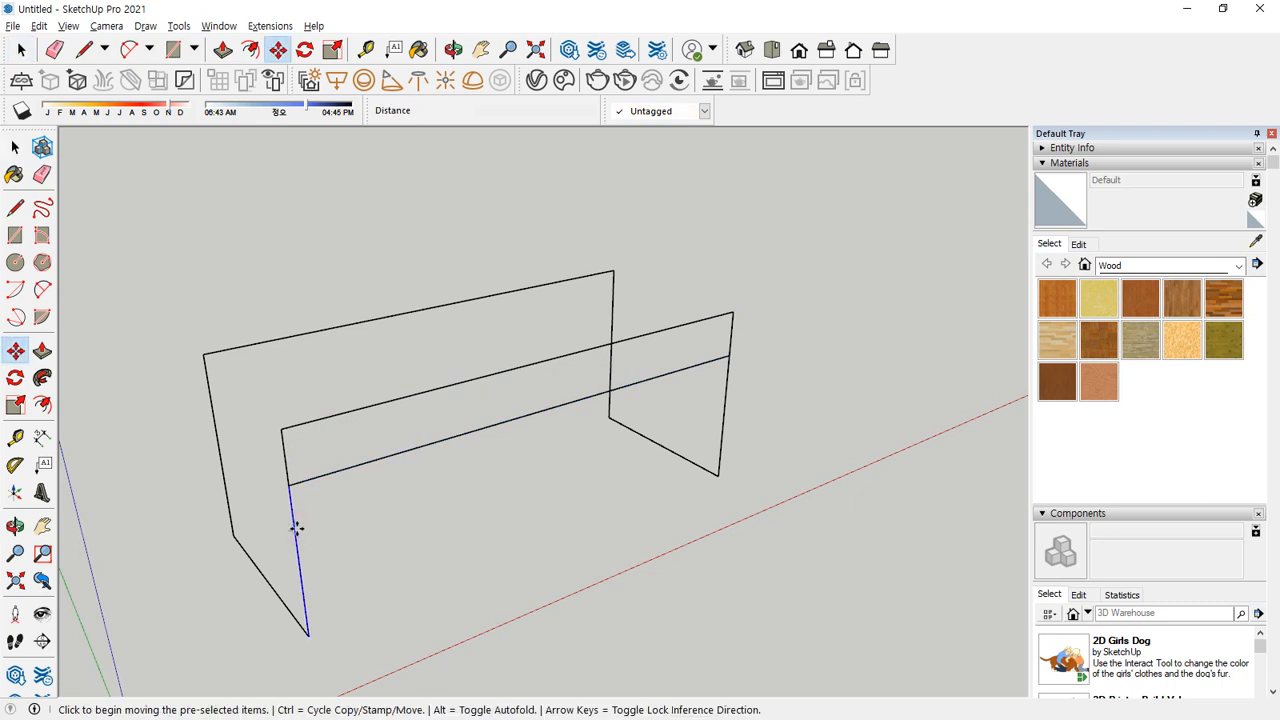
left_click(296, 530)
key("ctrl")
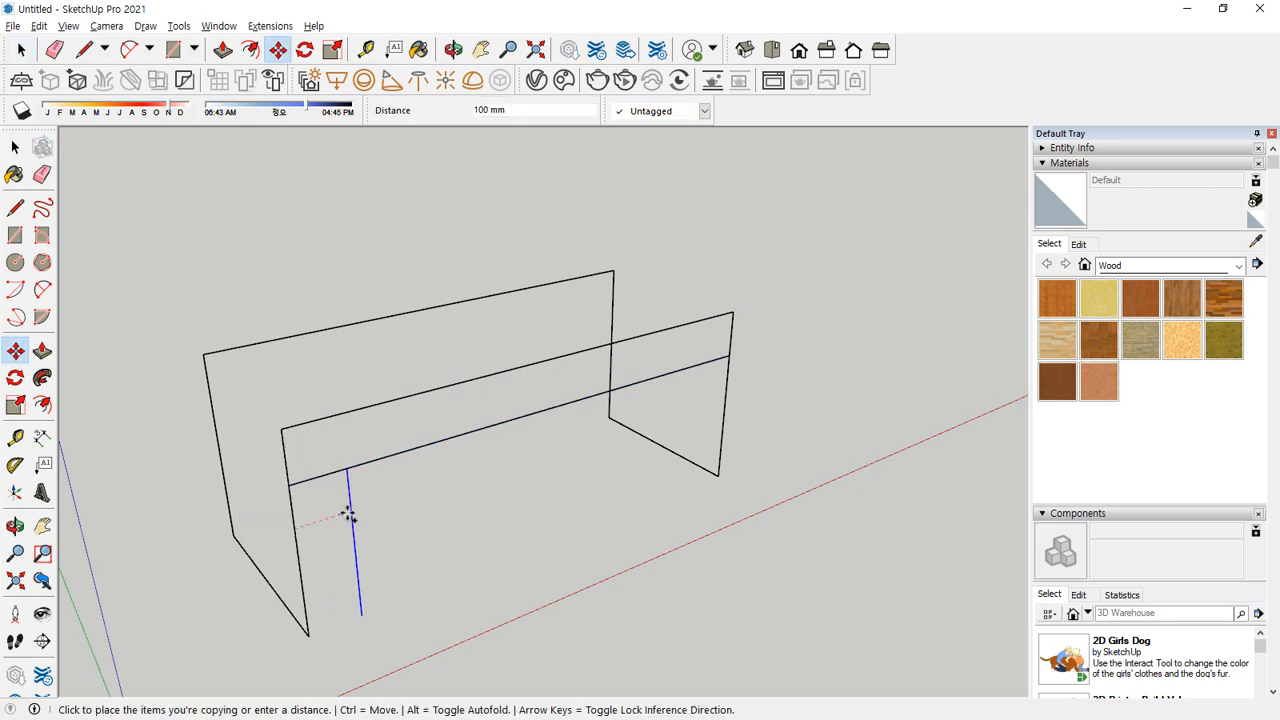
type("1")
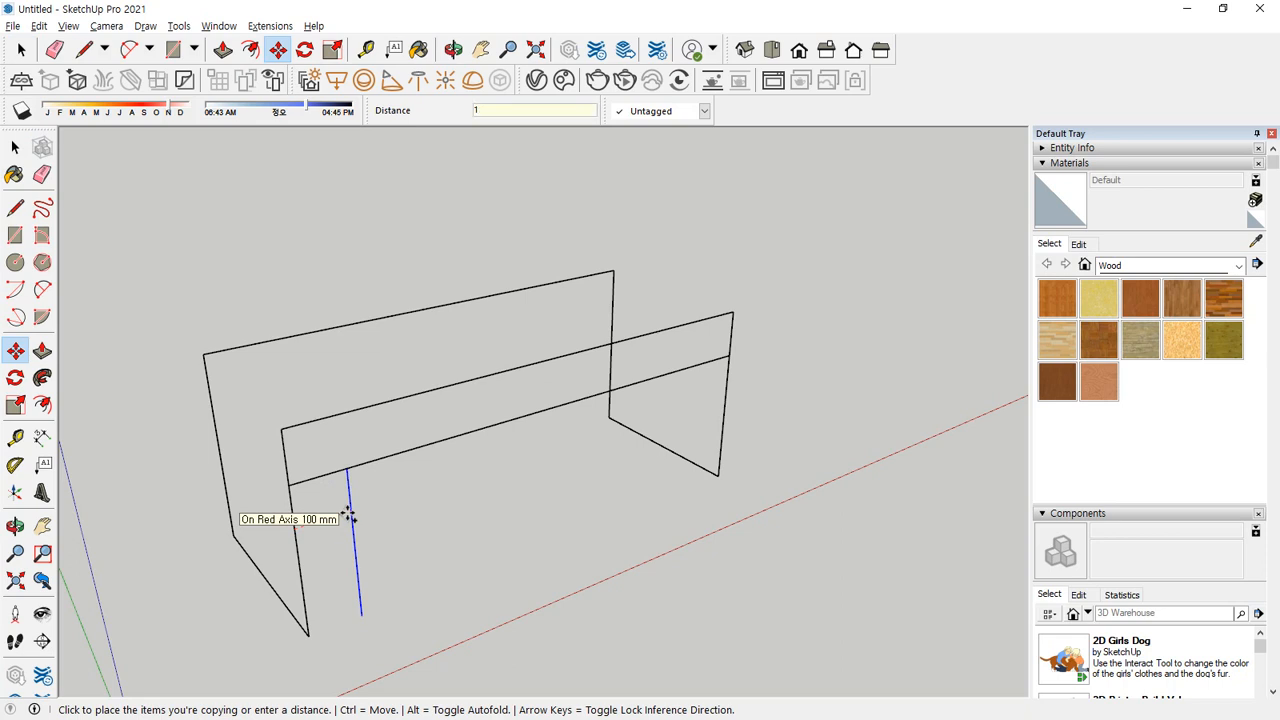
type("00")
key("Return")
Draw a 100 mm radius vertical circle centred where the copied lines meet and erase the excess to round the frame's corner
key("c")
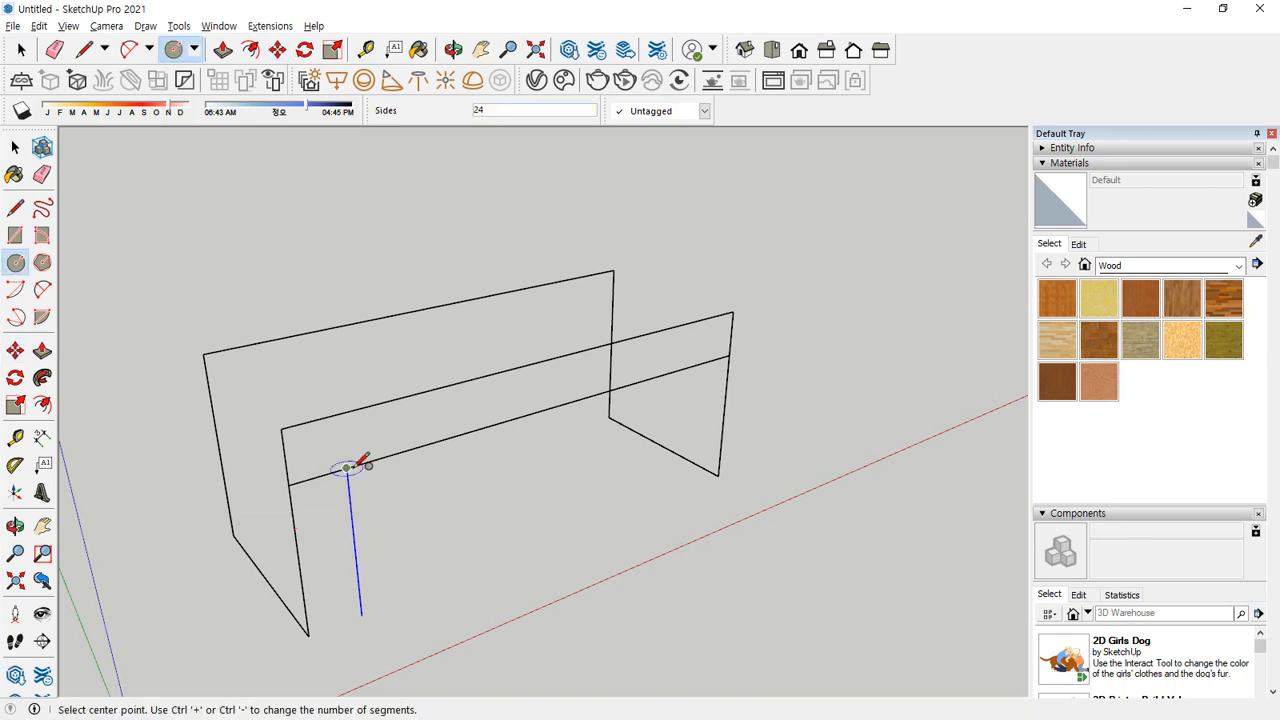
left_click(346, 467)
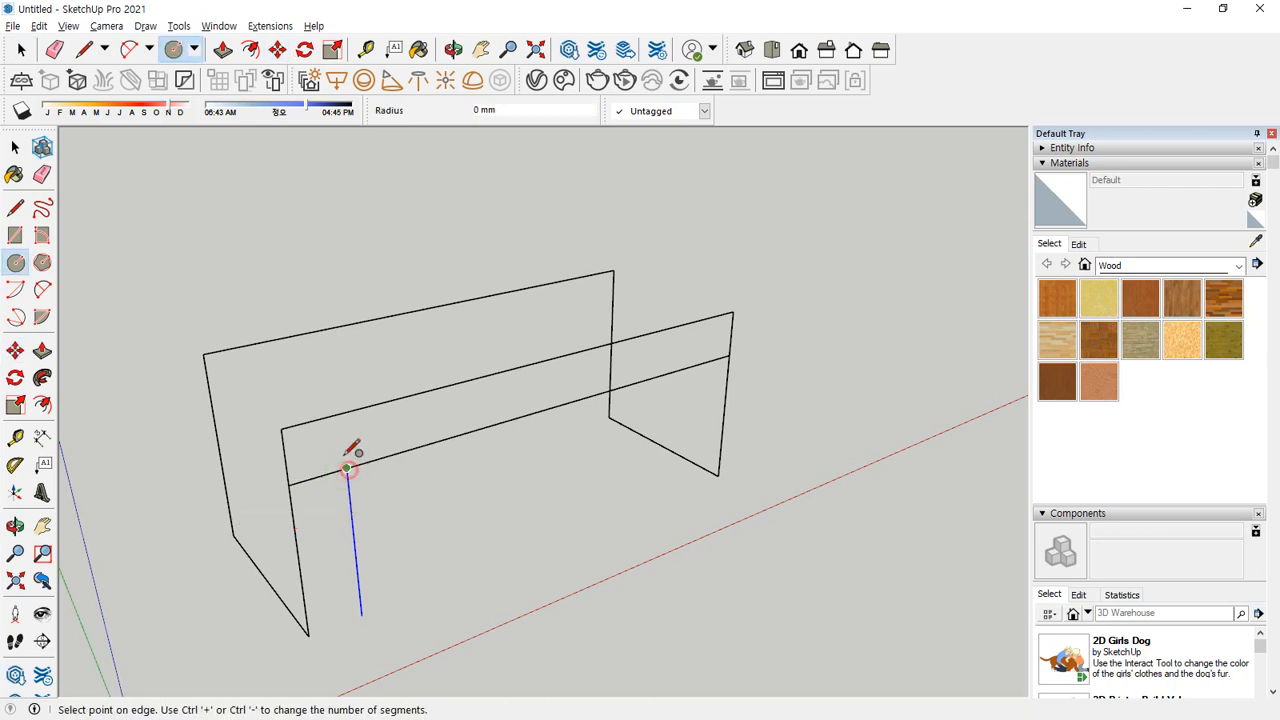
left_click(348, 410)
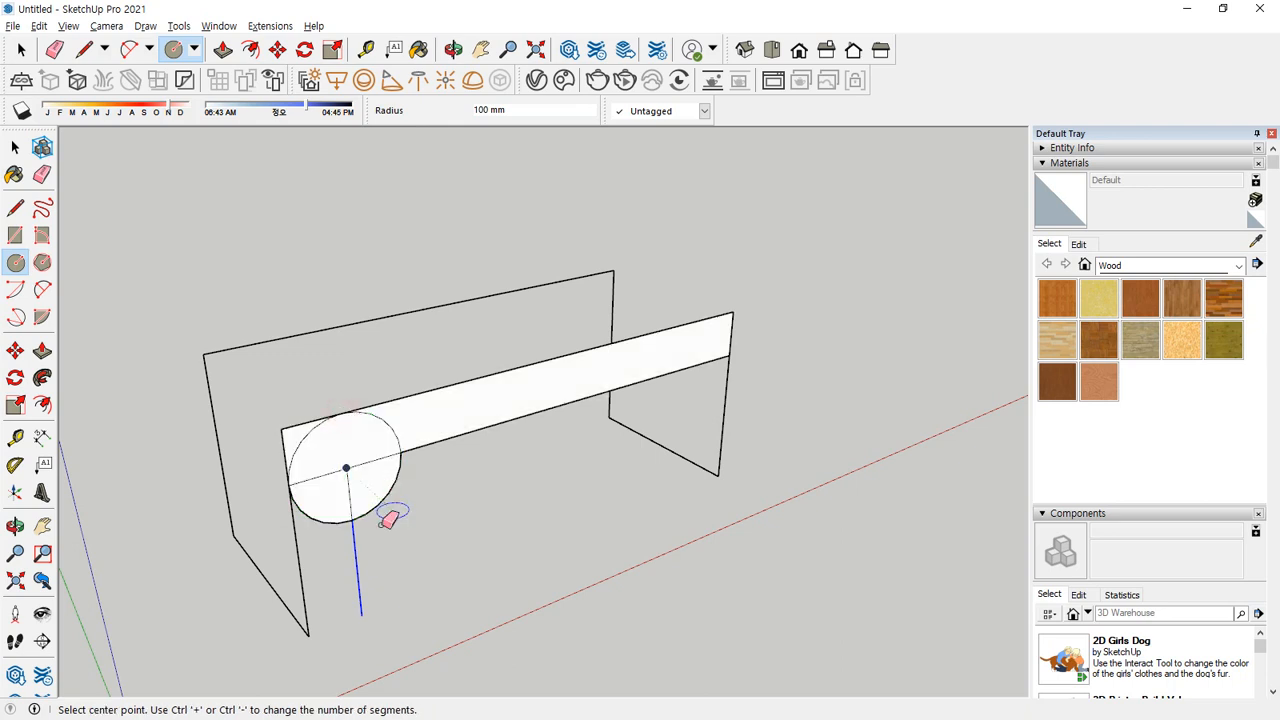
key("e")
mouse_move(371, 529)
left_mouse_down()
mouse_move(349, 520)
mouse_move(395, 474)
mouse_move(366, 426)
mouse_move(289, 420)
mouse_move(286, 440)
left_mouse_up()
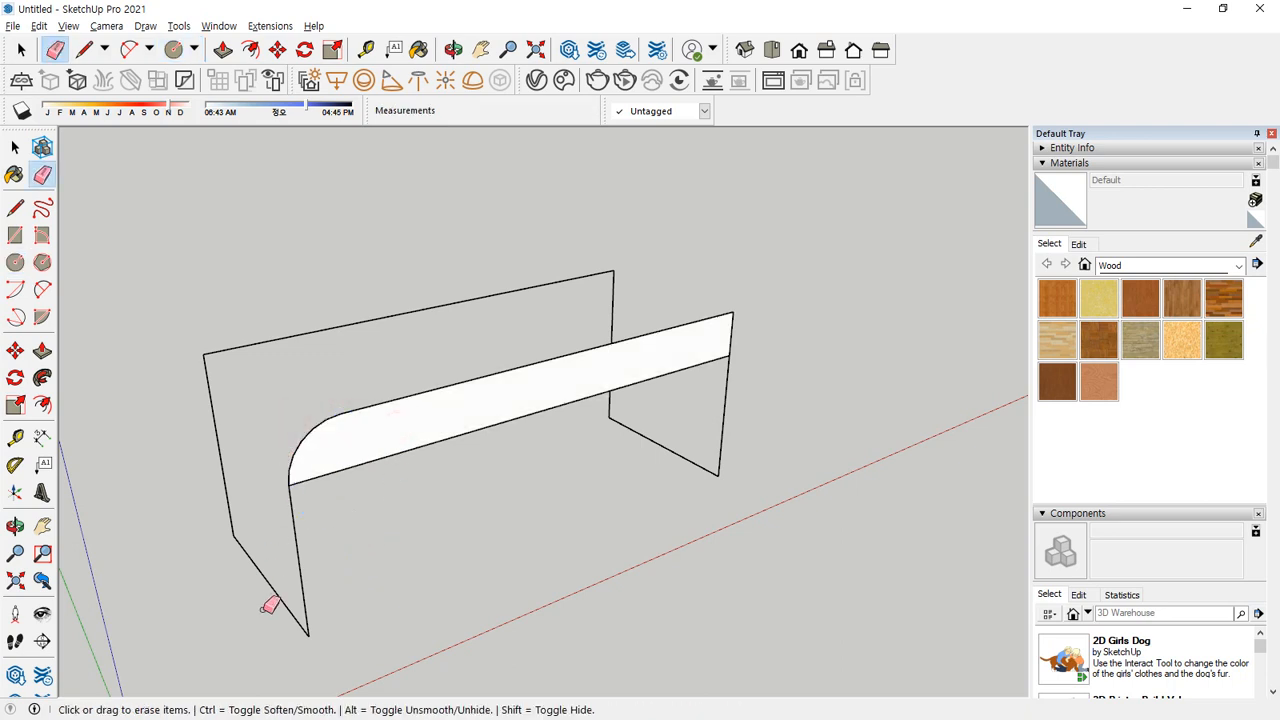
Undo the circle-based corner rounding and the copied vertical edge, and remove the copied horizontal line below the near top edge
key("ctrl+z")
key("ctrl+z")
key("ctrl+z")
key("ctrl+z")
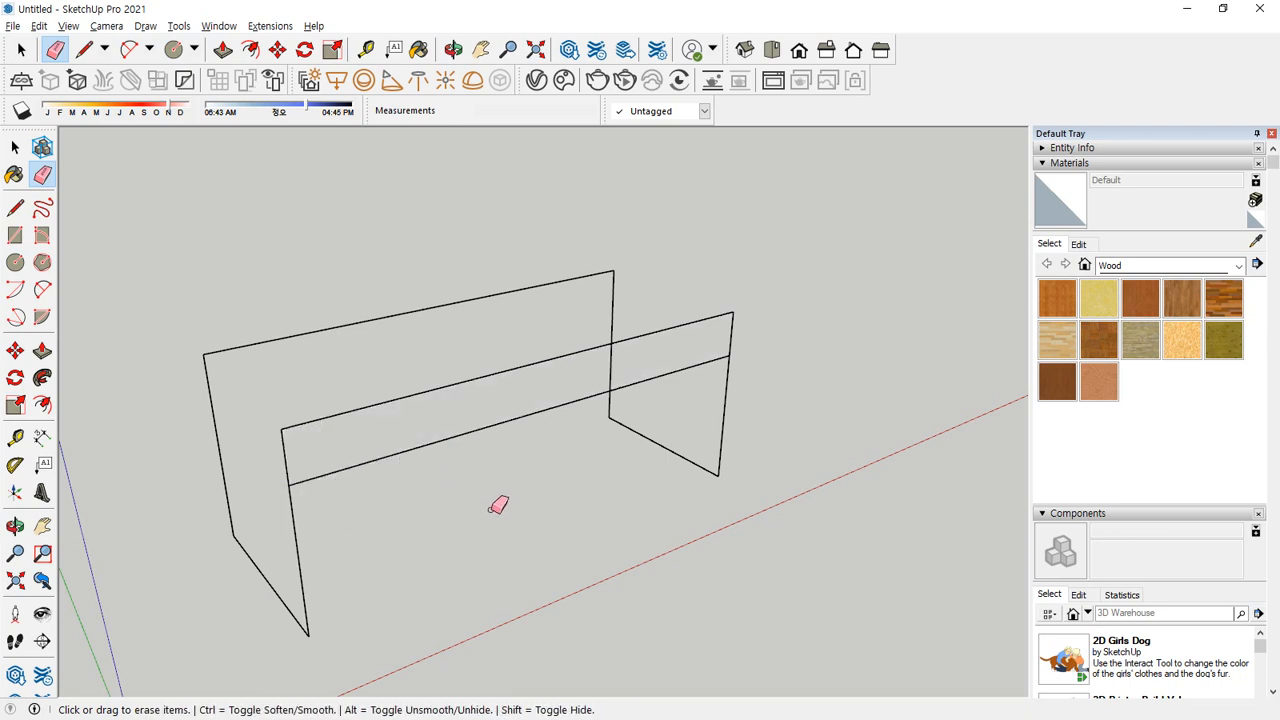
mouse_move(290, 467)
left_mouse_down("ctrl")
mouse_move(371, 472)
mouse_move(364, 484)
left_mouse_up("ctrl")
mouse_move(393, 406)
left_mouse_down()
mouse_move(397, 463)
mouse_move(420, 478)
left_mouse_up()
key("Escape")
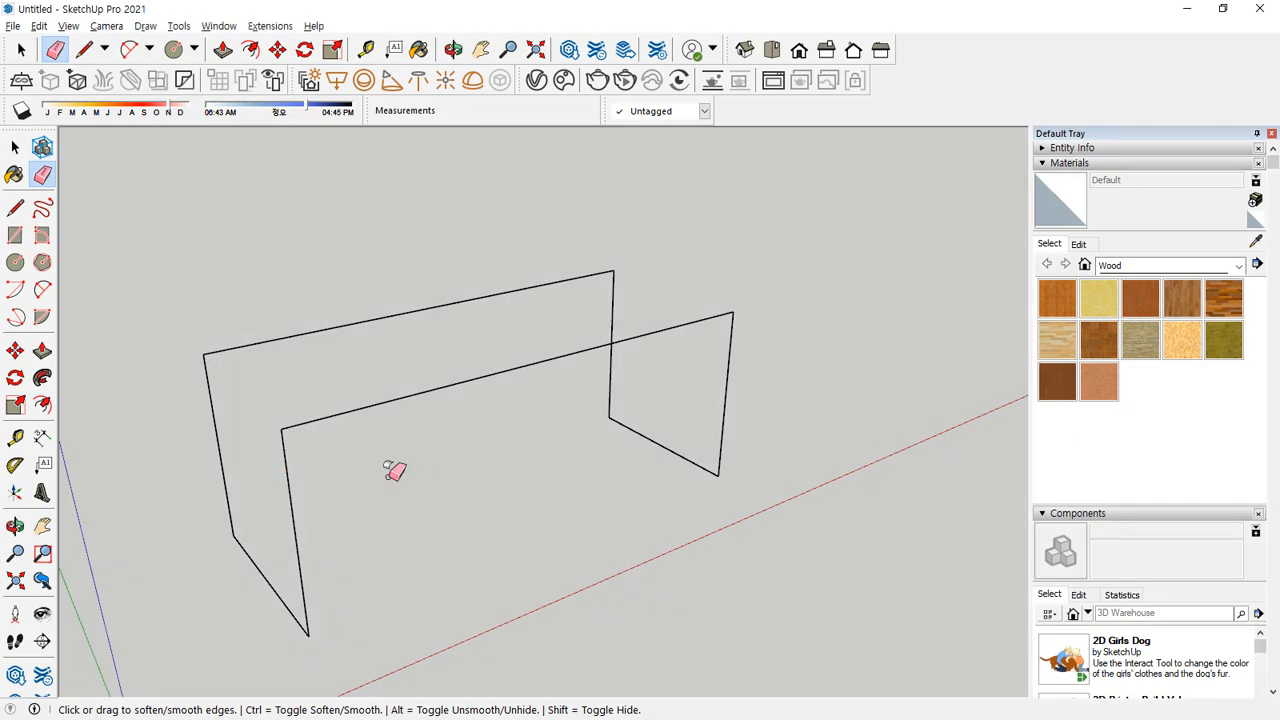
Draw a vertical 100 x 100 mm square inside each end corner of the wireframe's near long top edge
key("r")
left_click(281, 429)
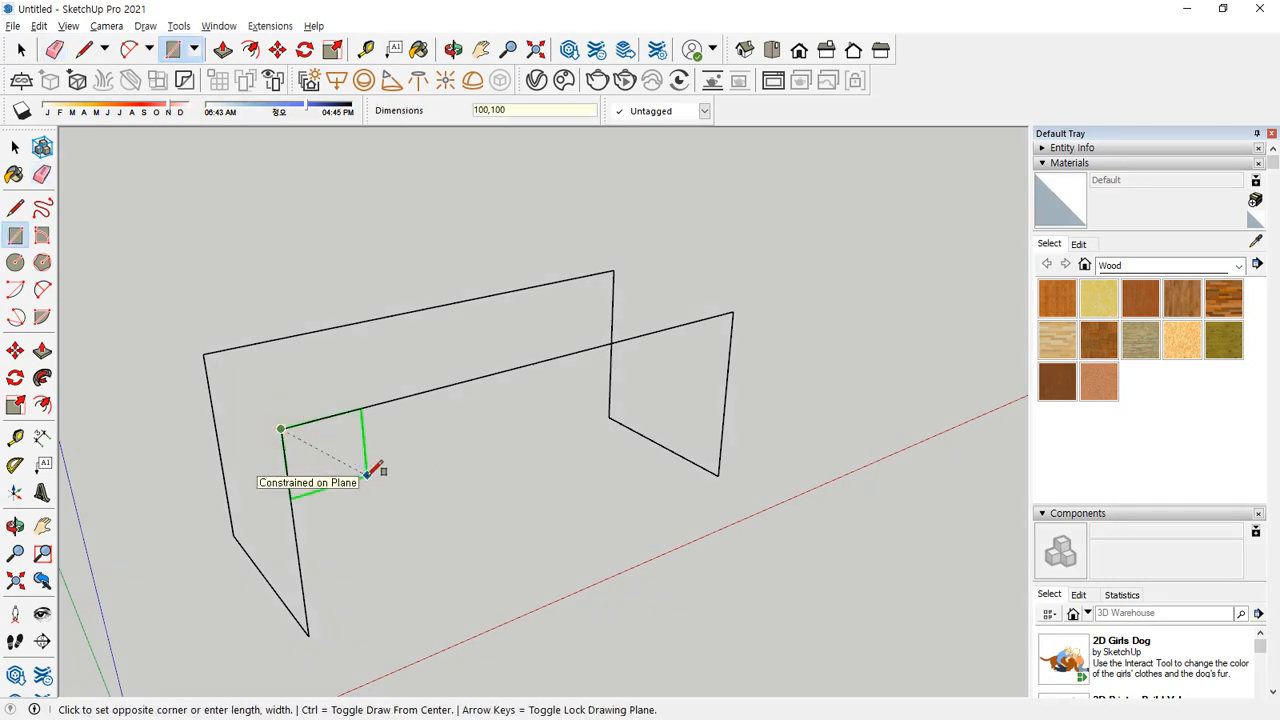
left_click(346, 468)
left_click(733, 313)
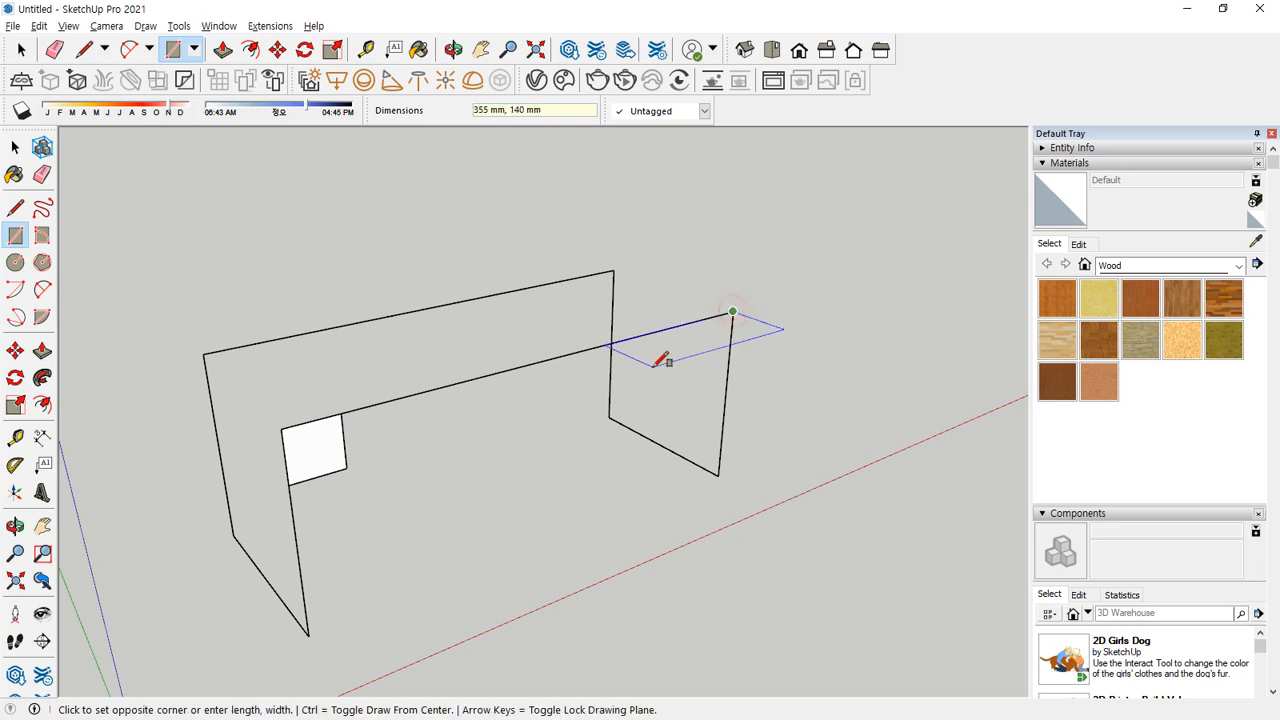
key("Left")
type("1")
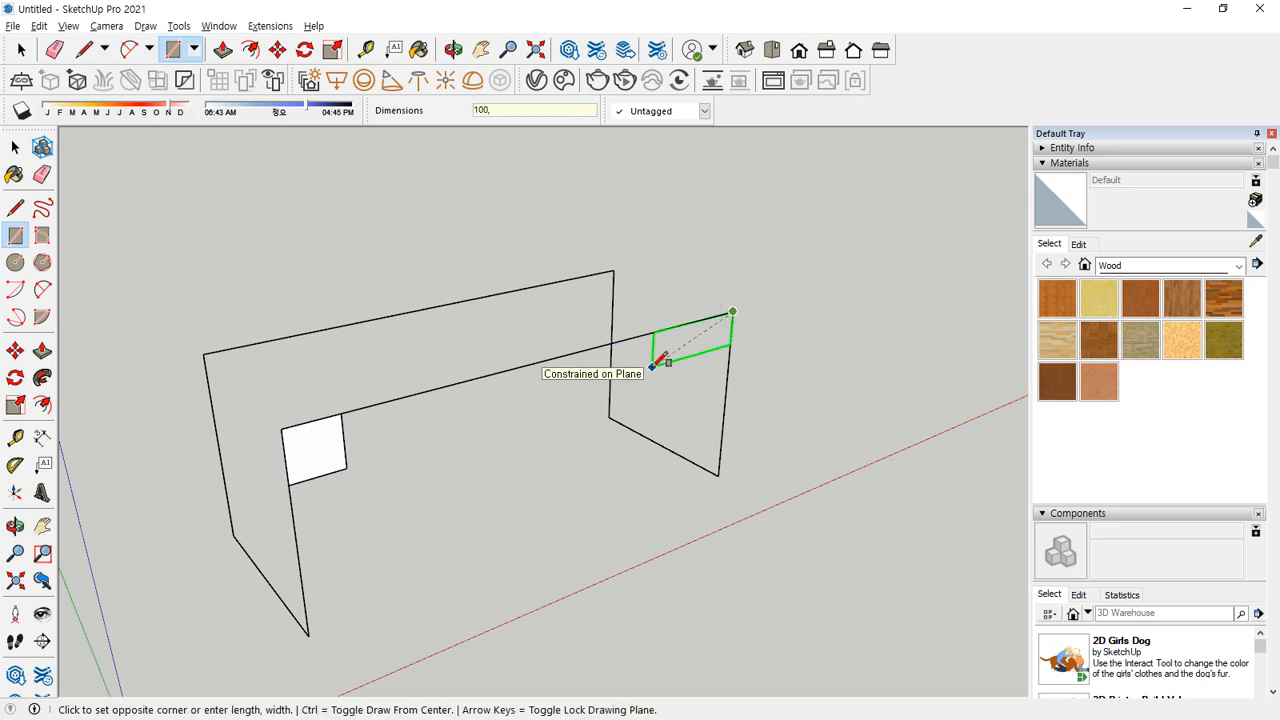
key("Return")
Draw a 100 mm radius vertical circle centred on the inner corner of each of the two squares
key("c")
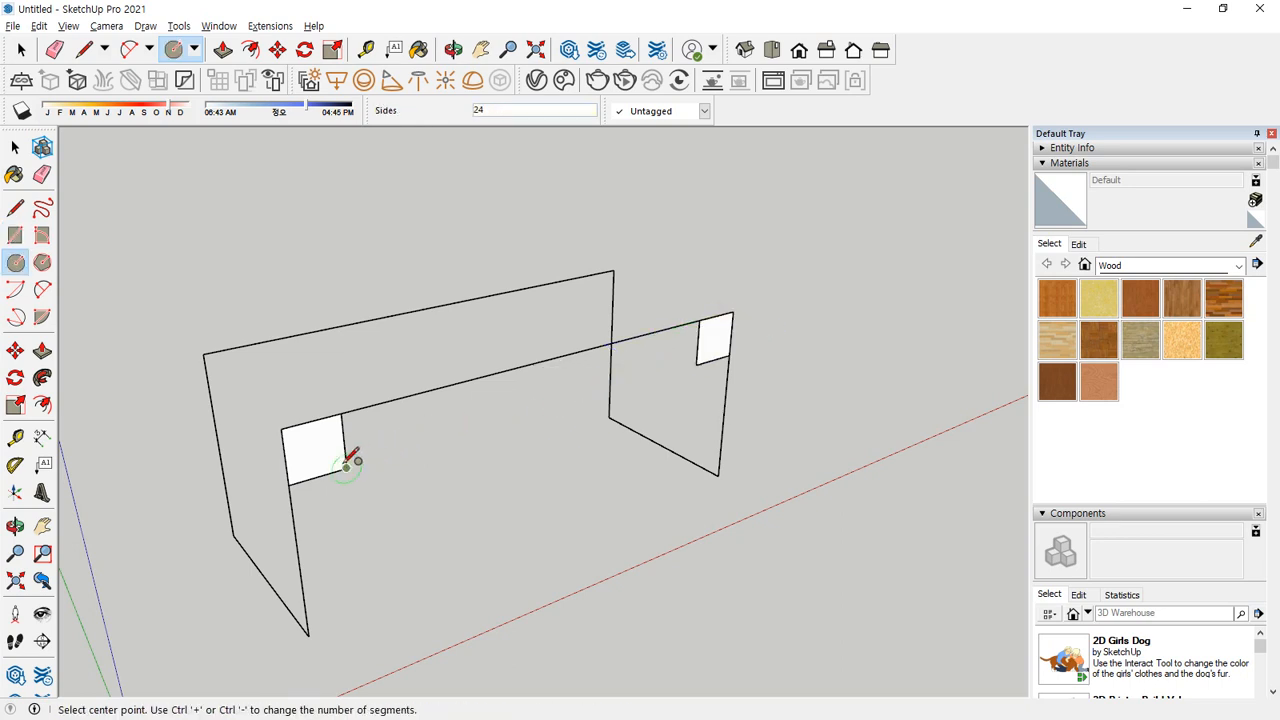
left_click(346, 467)
left_click(345, 410)
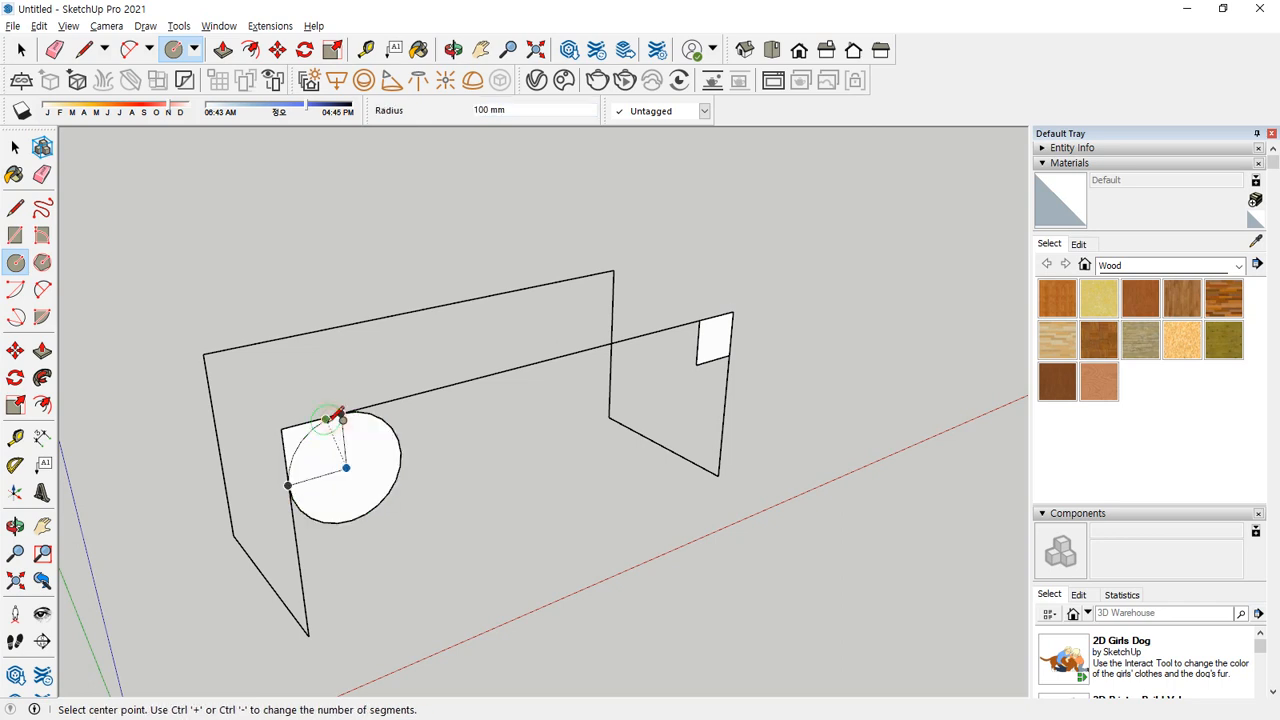
left_click(697, 364)
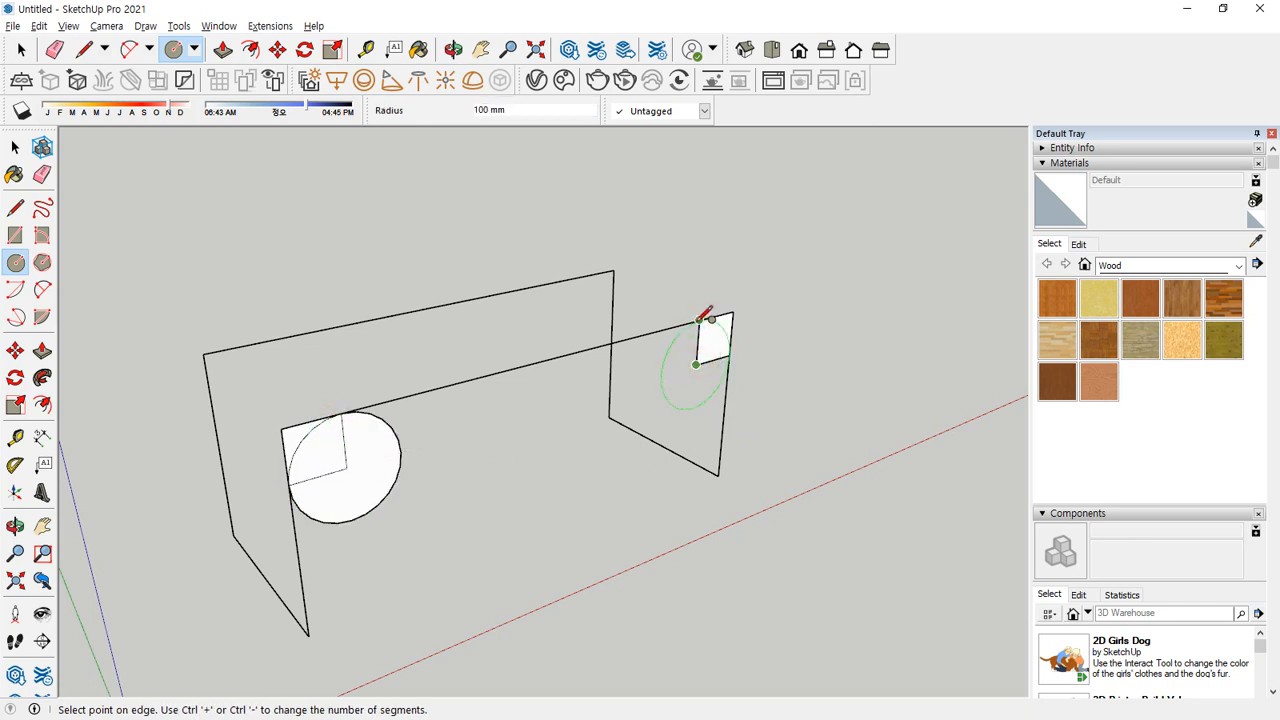
left_click(699, 318)
Erase the squares, excess circle segments and sharp corners, leaving only the rounded corners on the near long side
key("e")
mouse_move(368, 528)
left_mouse_down()
mouse_move(346, 463)
mouse_move(400, 443)
left_mouse_up()
mouse_move(696, 414)
left_mouse_down()
mouse_move(682, 360)
mouse_move(731, 303)
left_mouse_up()
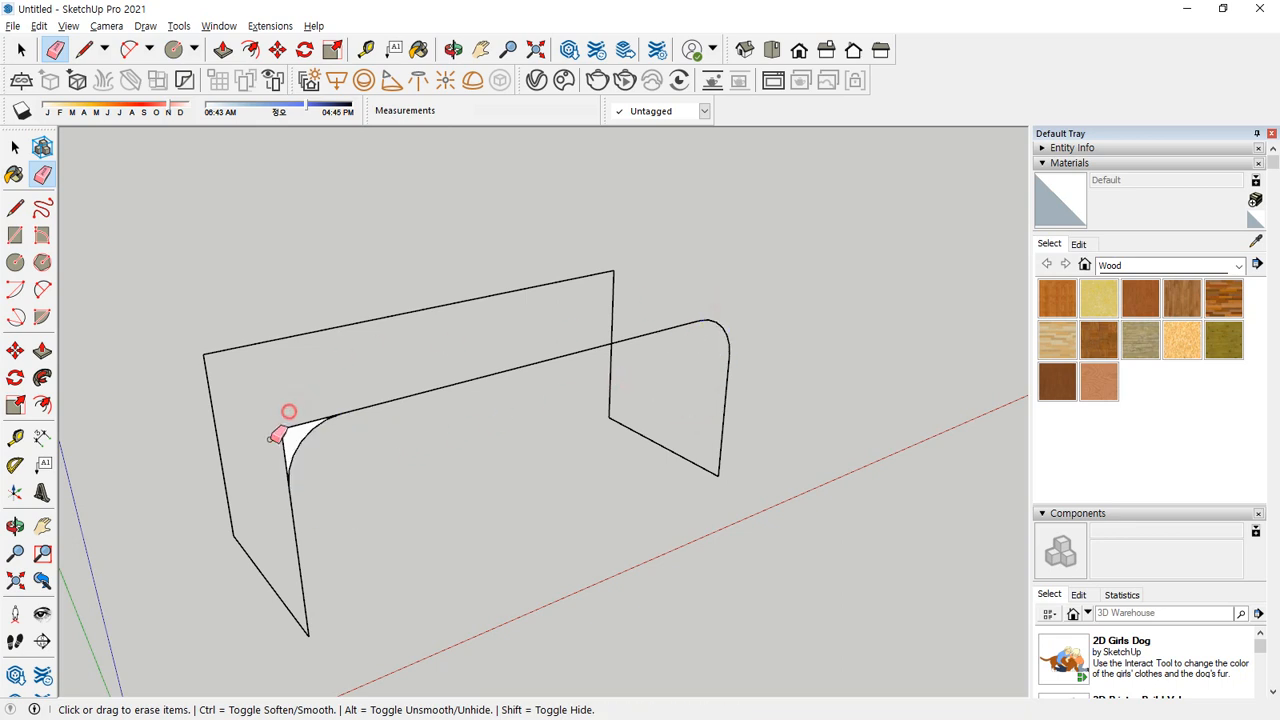
left_click_drag(297, 420, 286, 443)
Copy both upper corner arcs 400 mm along the green axis onto the far long side
key("space")
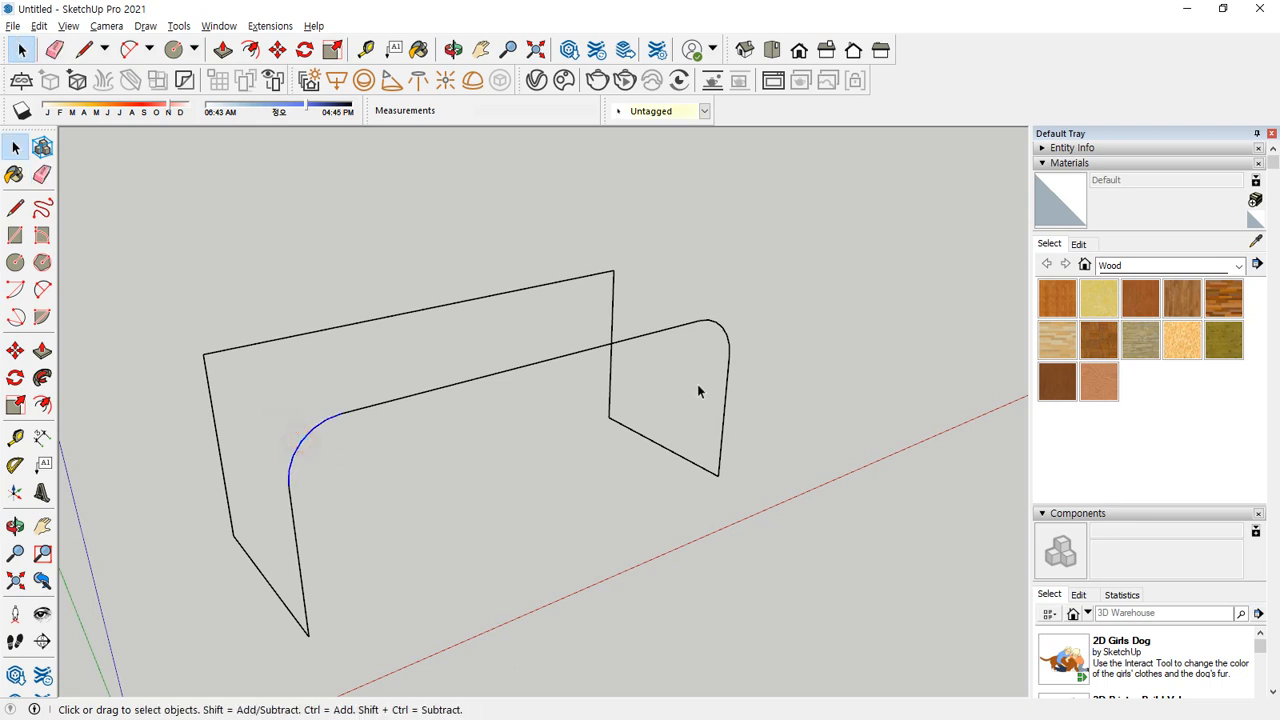
key("m")
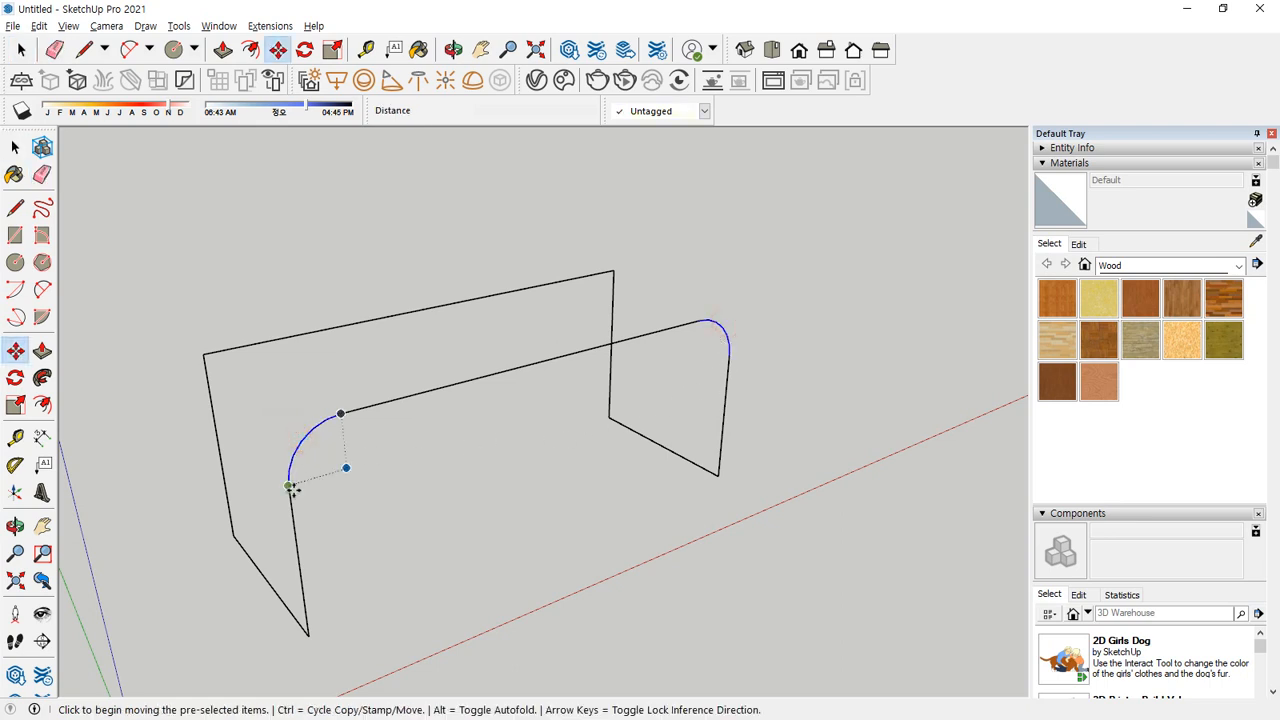
left_click(288, 486)
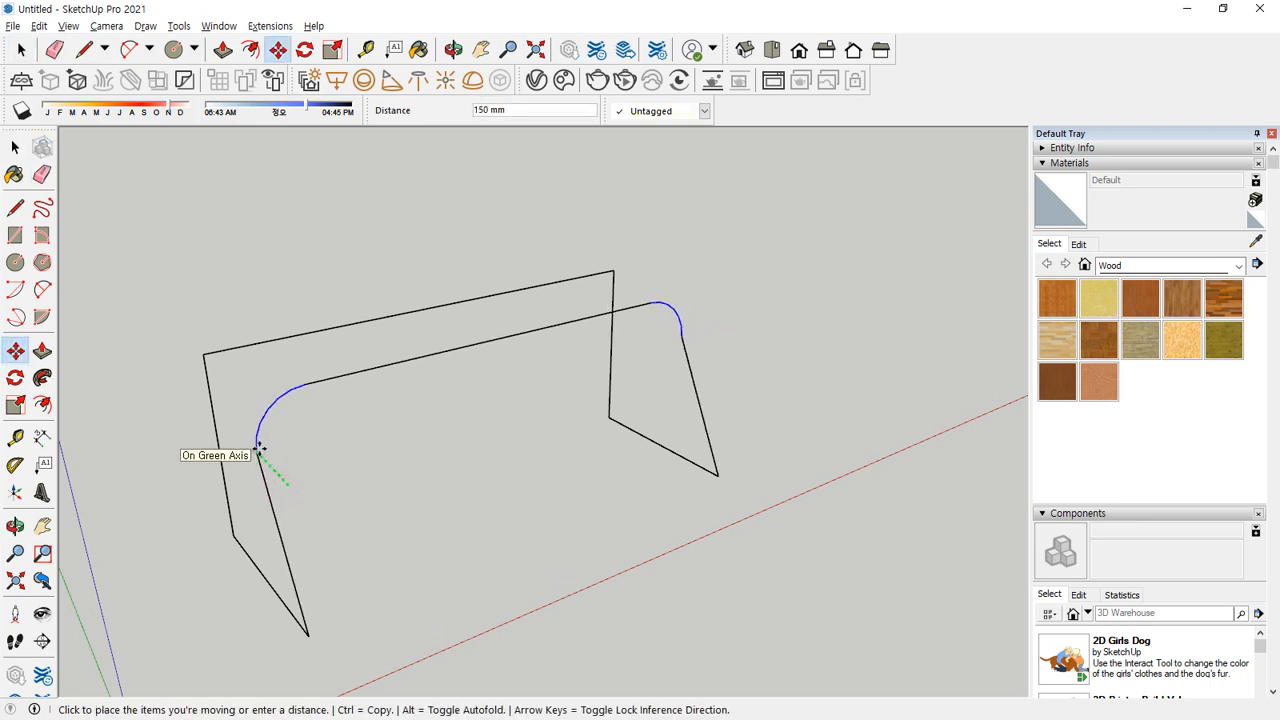
key("ctrl")
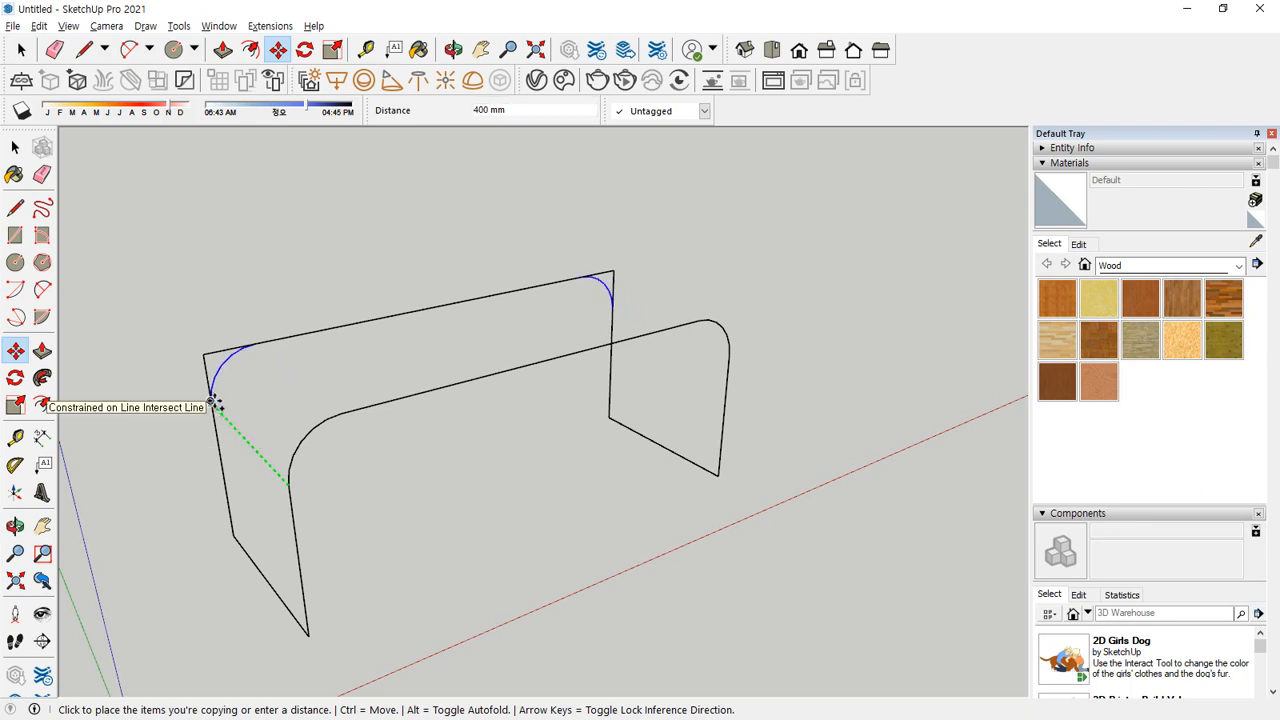
left_click(211, 400)
Erase the sharp corner segments outside the copied arcs on the far long top edge
key("e")
left_click_drag(600, 261, 623, 277)
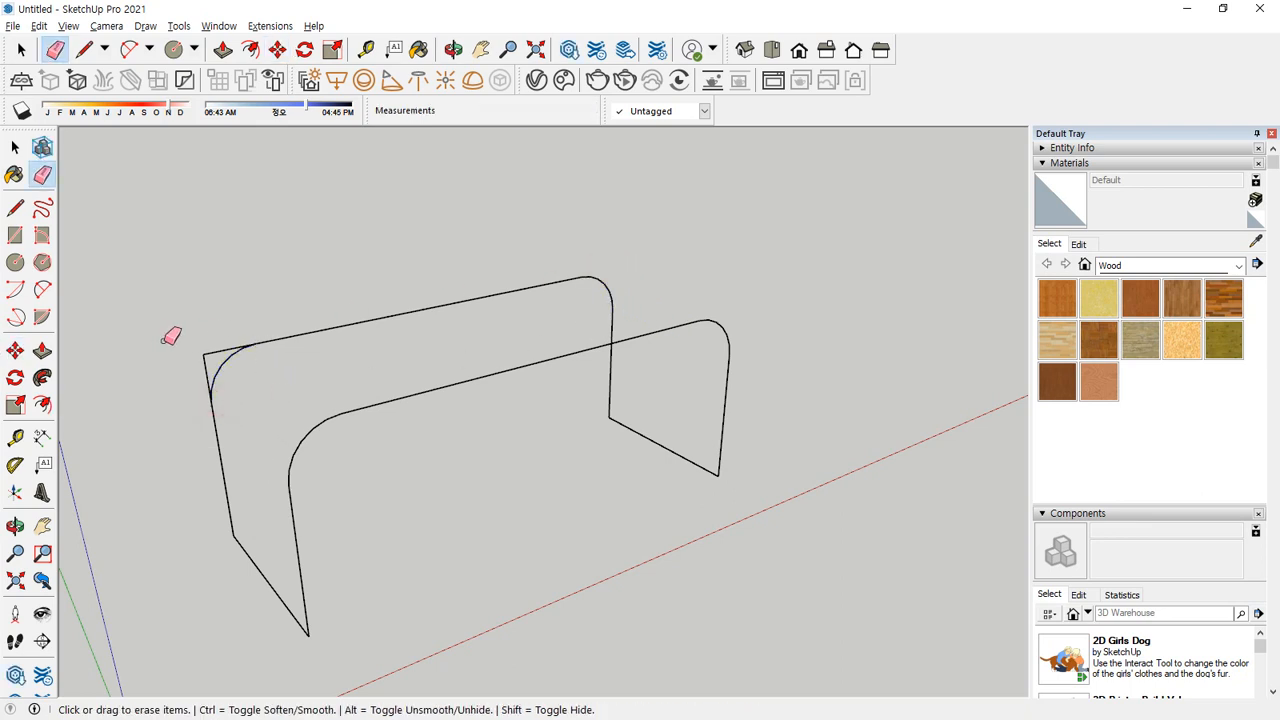
left_click_drag(207, 350, 168, 409)
key("space")
Draw a vertical 100 x 100 mm square in the far lower corner of the wireframe end nearest the origin
mouse_move(234, 537)
middle_mouse_down()
mouse_move(446, 490)
mouse_move(329, 549)
middle_mouse_up()
key("r")
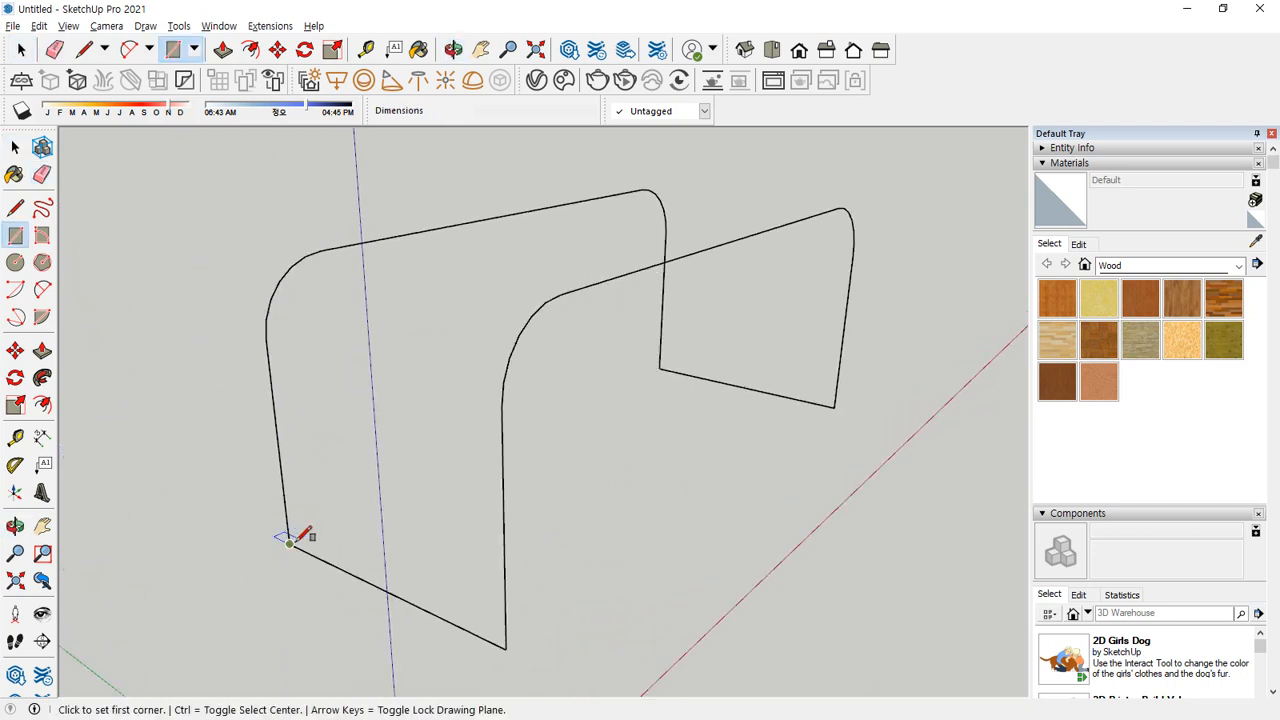
left_click(289, 543)
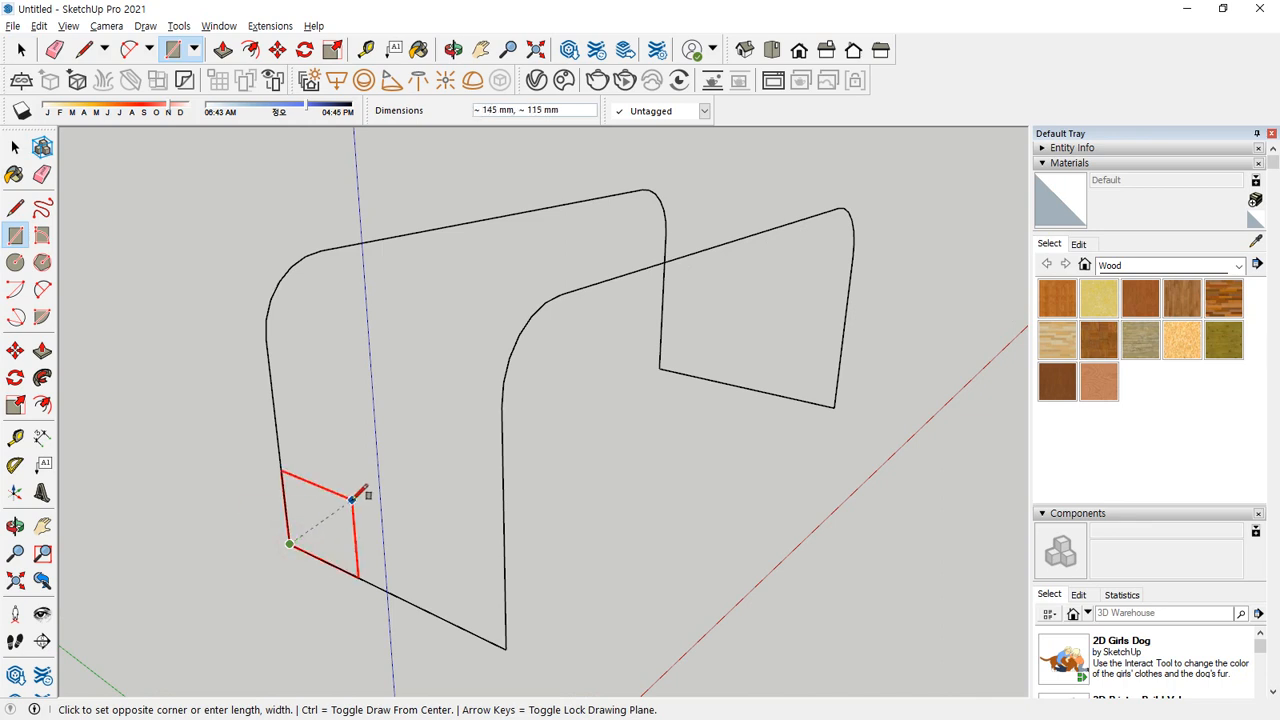
type("100,100")
key("Return")
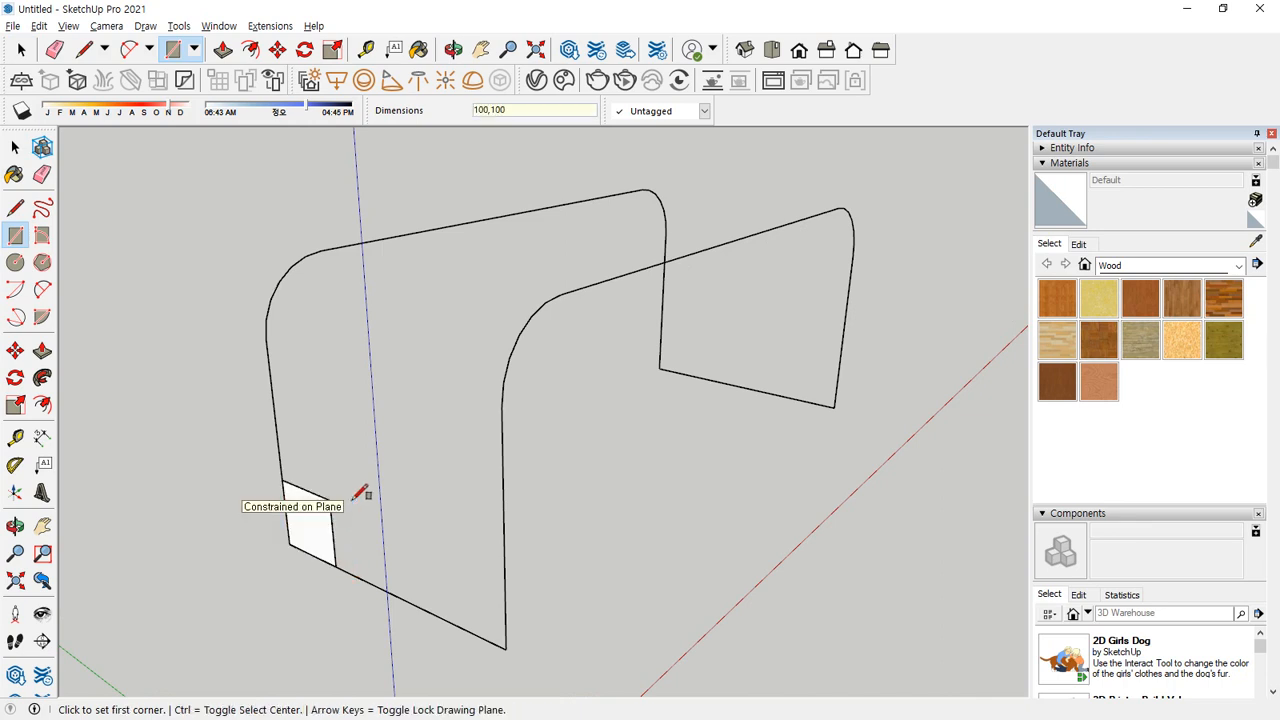
Copy the square 300 mm along the bottom edge into the opposite lower corner of the same end
key("space")
left_click(315, 548)
key("m")
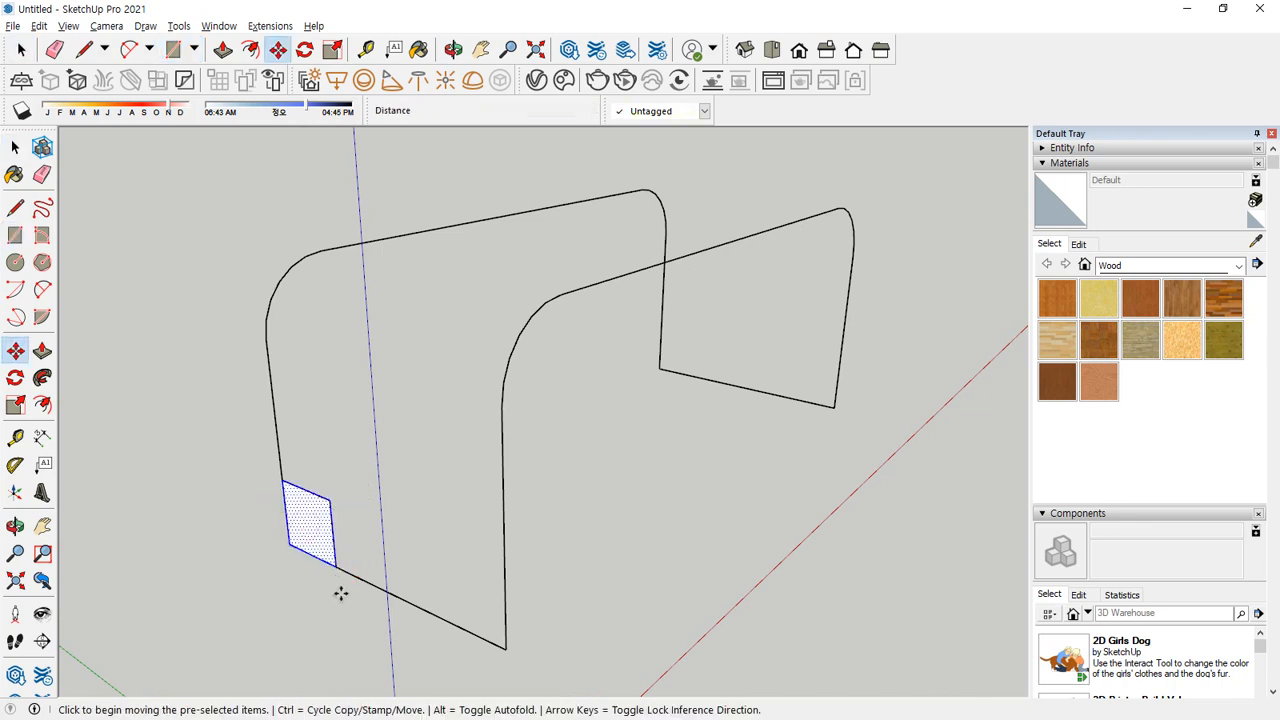
left_click(337, 568)
key("ctrl")
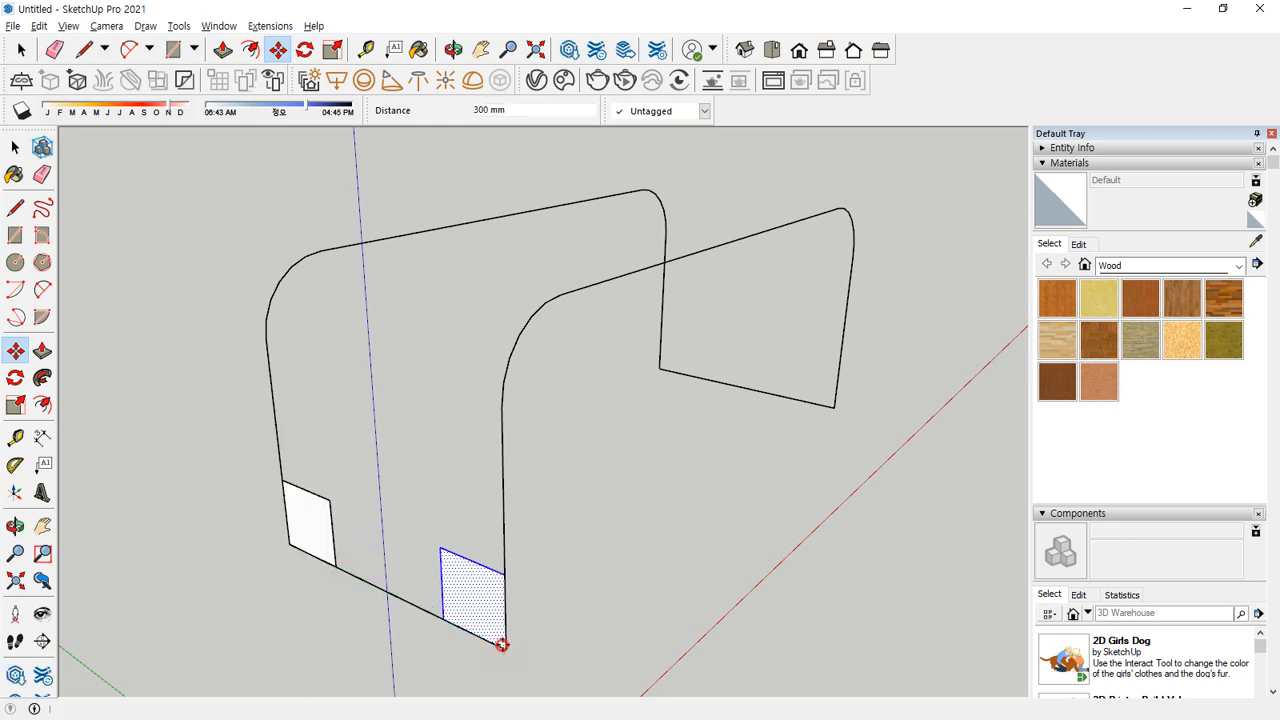
left_click(505, 647)
Draw a 100 mm radius circle centred on the upper inner corner of each lower square
key("c")
left_click(330, 500)
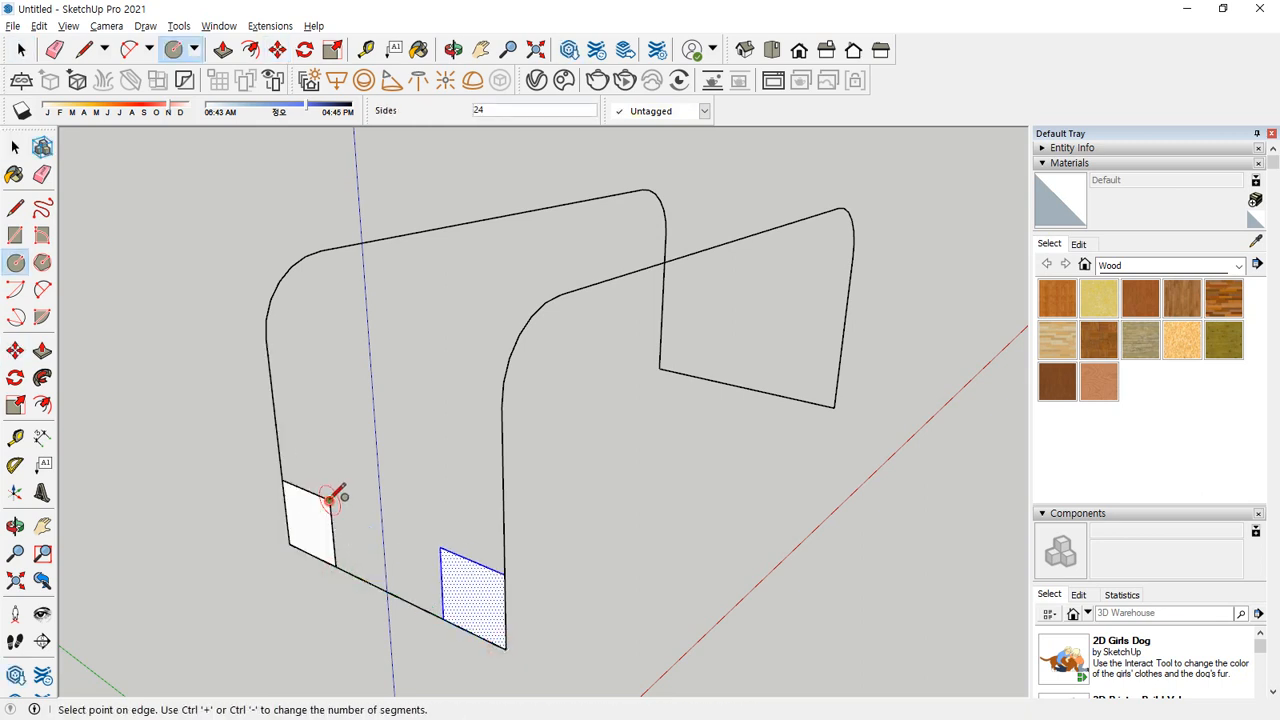
left_click(333, 560)
left_click(441, 549)
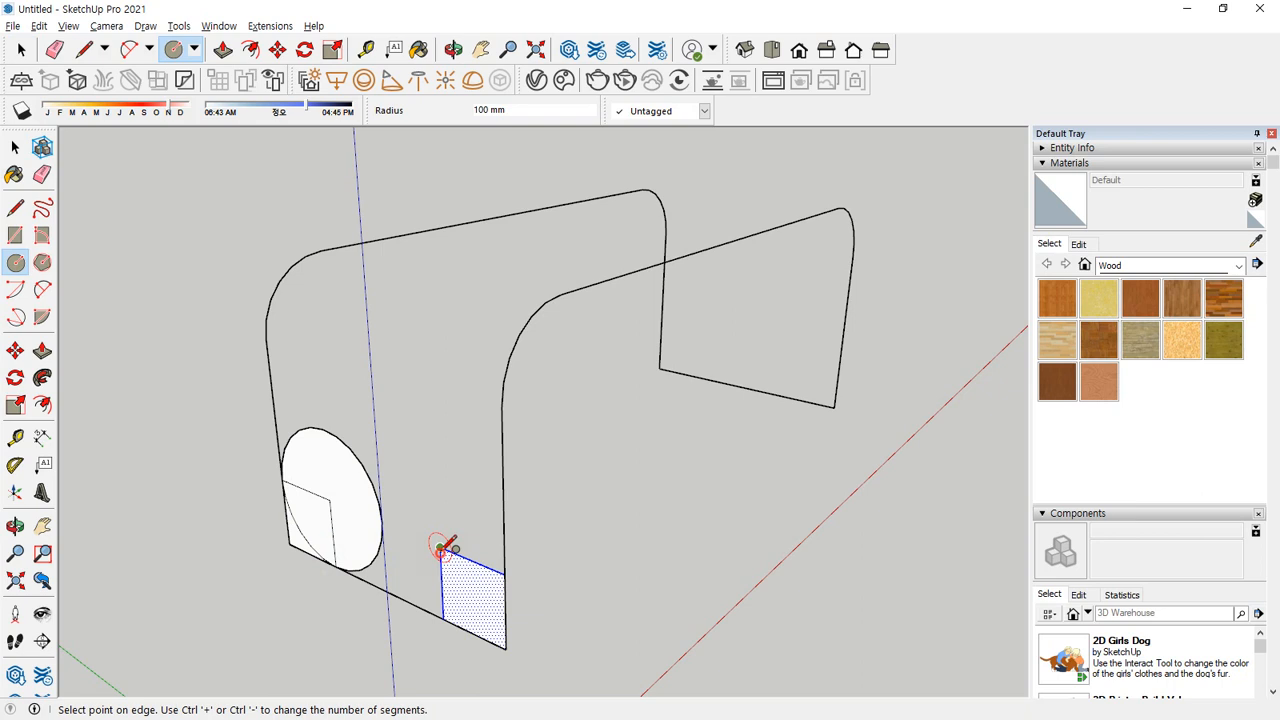
left_click(442, 618)
Erase the excess circle segments, squares and sharp corners, leaving two rounded lower corners on this end
key("e")
left_click(345, 438)
left_click(414, 465)
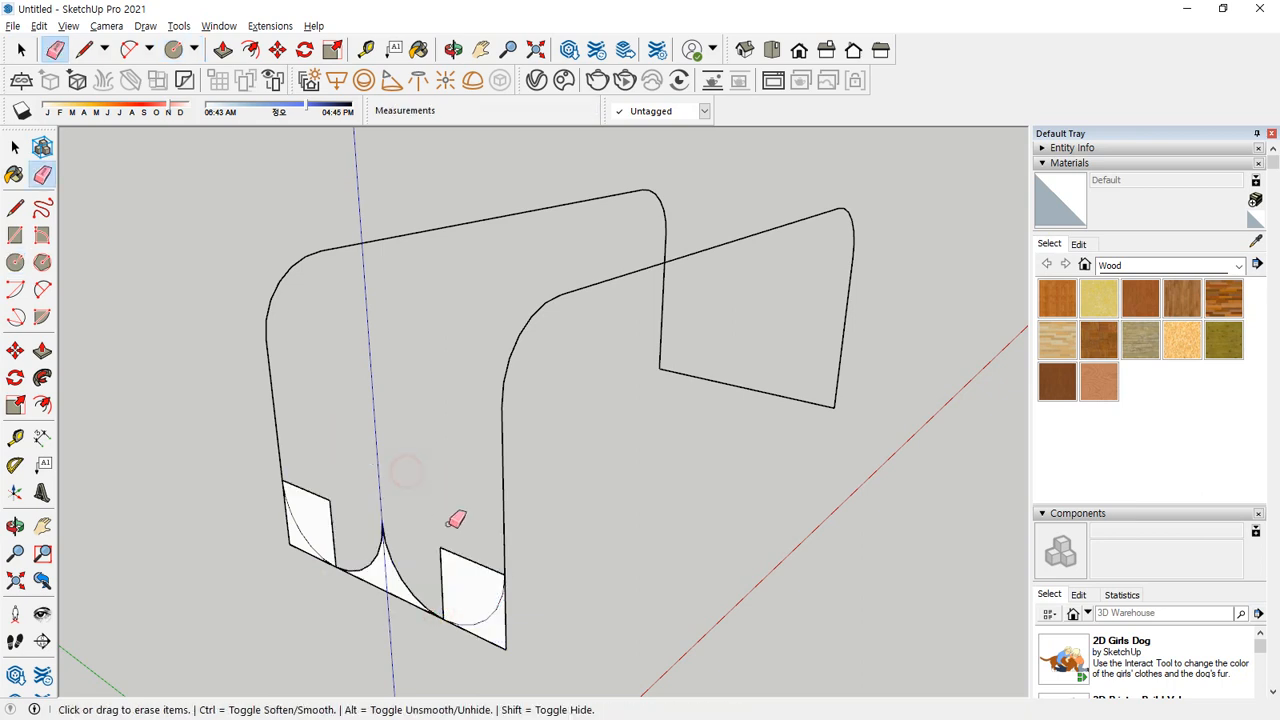
mouse_move(460, 556)
left_mouse_down()
mouse_move(362, 530)
mouse_move(293, 540)
mouse_move(316, 562)
left_mouse_up()
left_click_drag(503, 616, 484, 632)
Copy the two lower corner arcs along the red axis onto the lower corners of the opposite end
key("space")
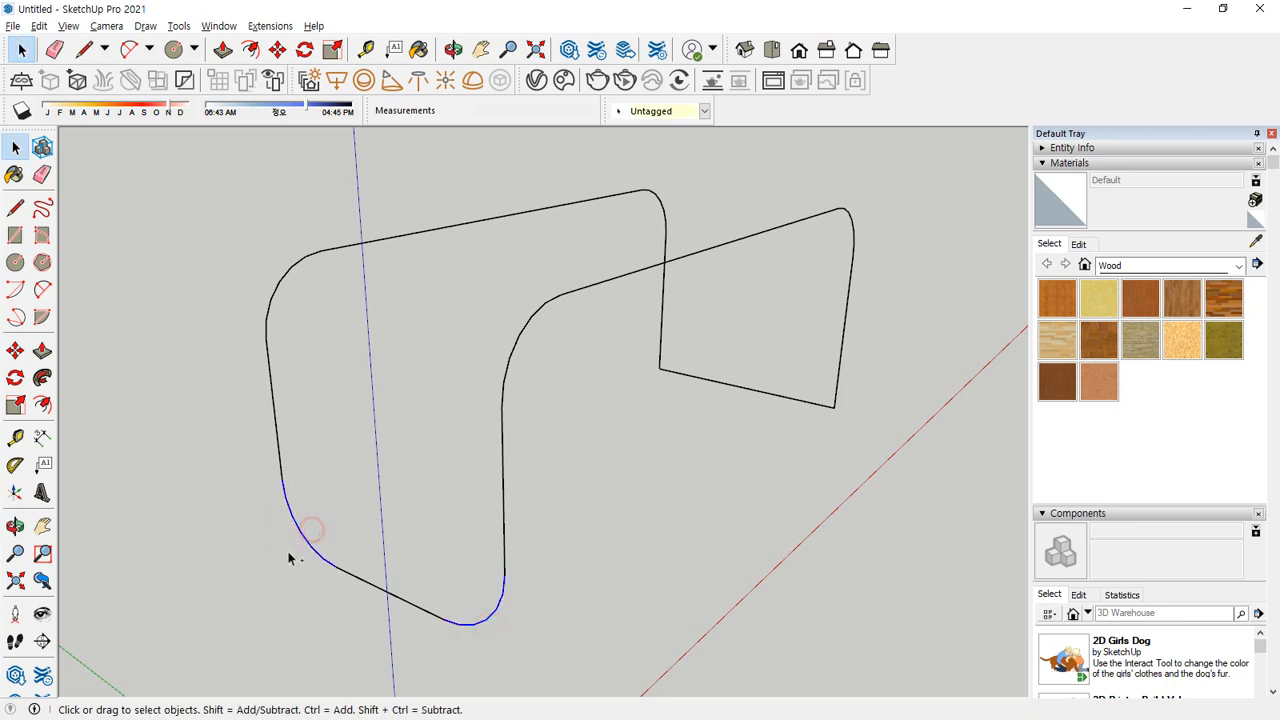
key("m")
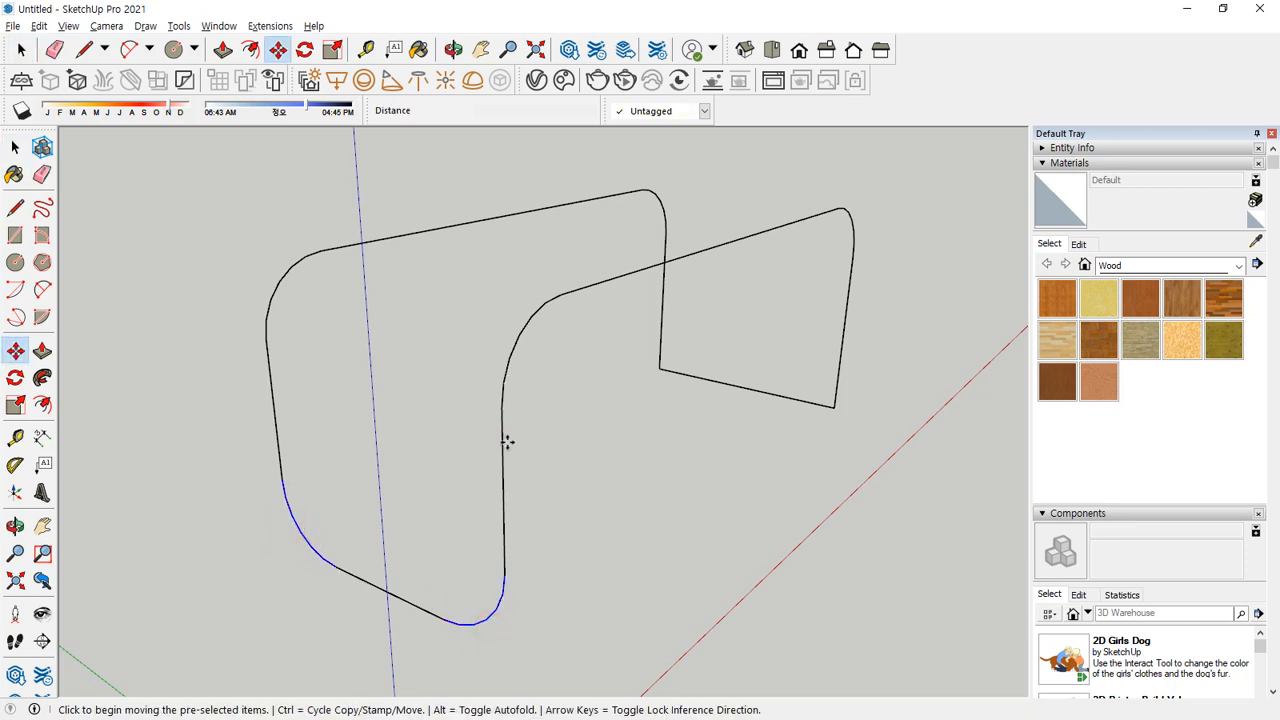
left_click(507, 442)
key("ctrl")
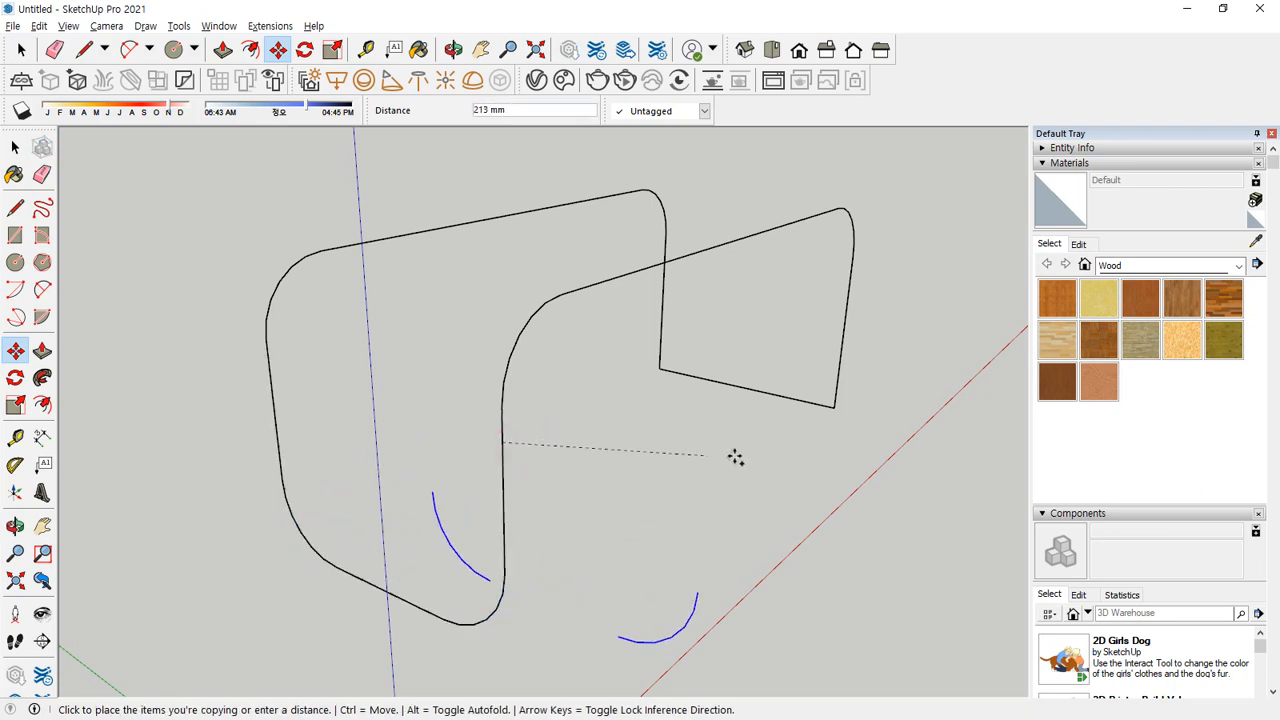
left_click(845, 309)
Erase the sharp corner segments outside the copied arcs at the opposite end's bottom edge
key("space")
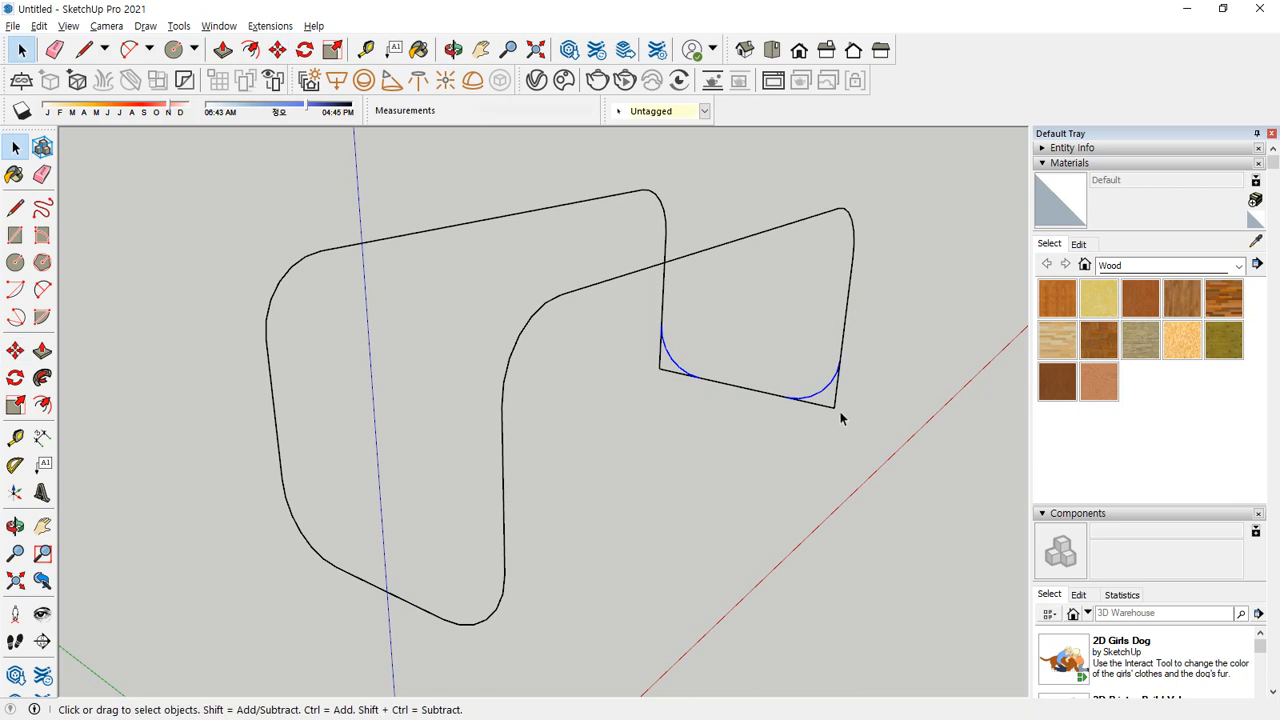
key("e")
left_click_drag(839, 406, 751, 420)
left_click_drag(660, 350, 694, 420)
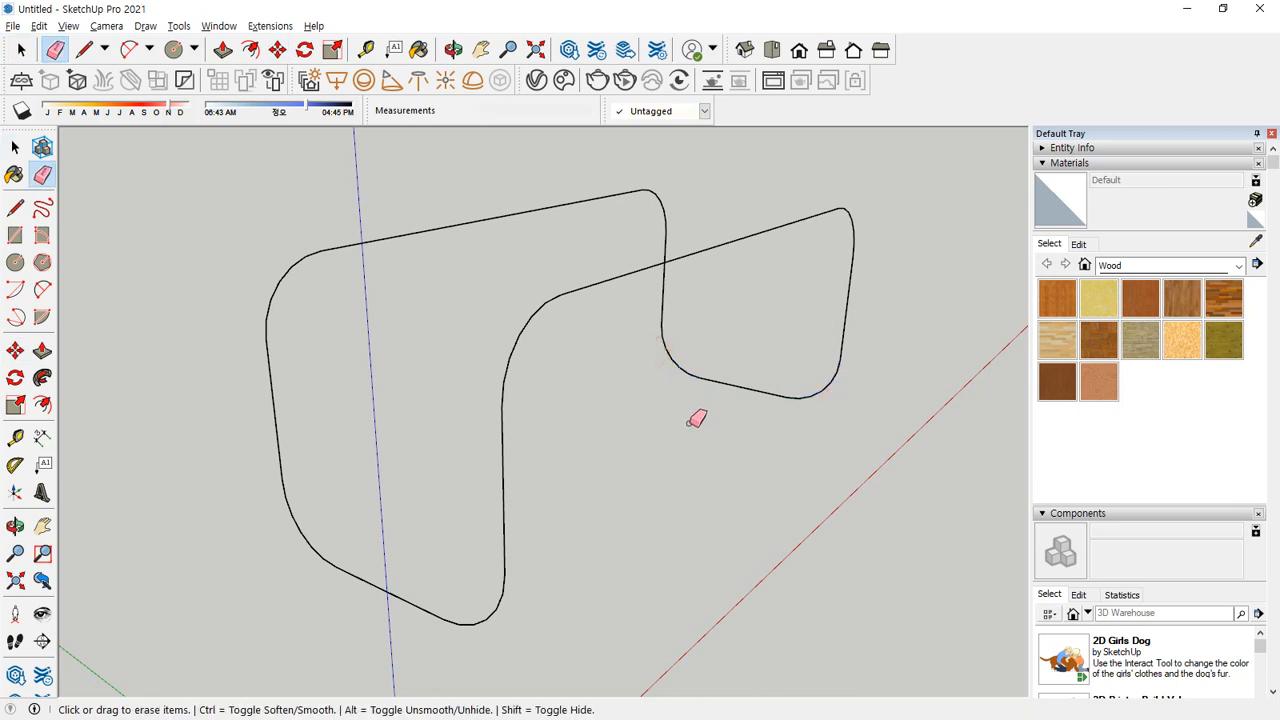
mouse_move(623, 394)
middle_mouse_down()
mouse_move(569, 437)
mouse_move(637, 508)
middle_mouse_up()
key("space")
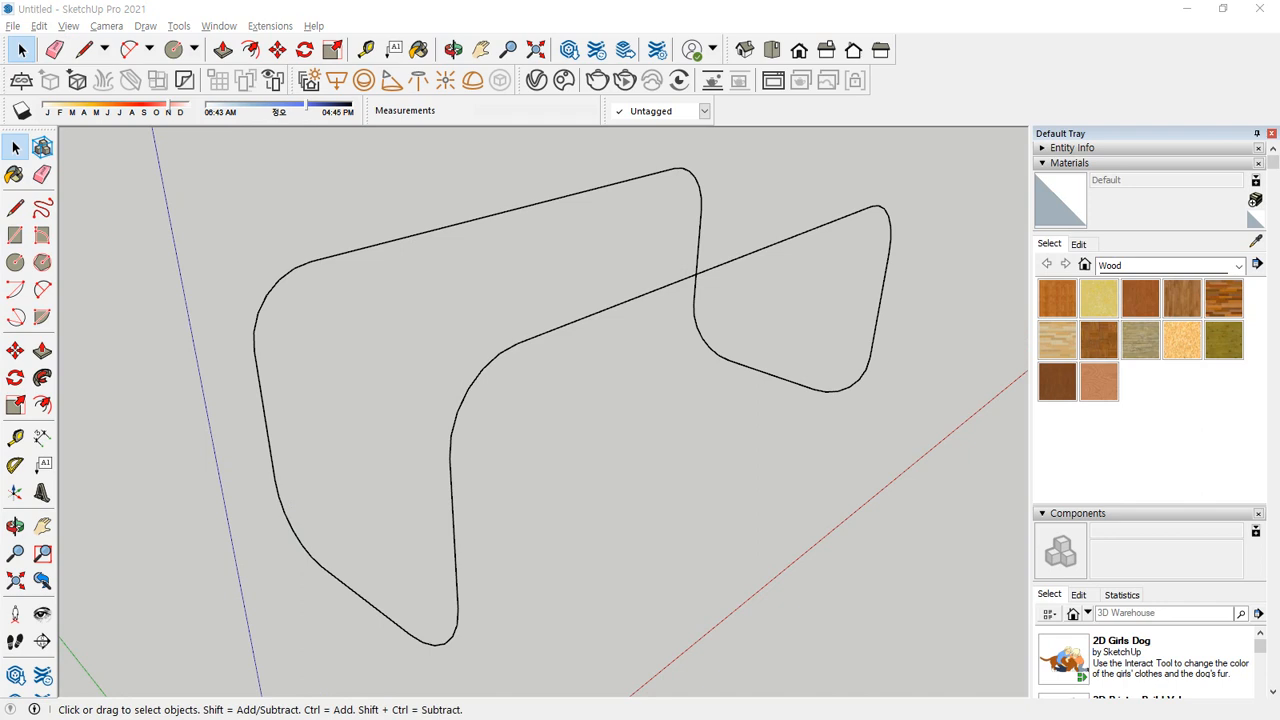
Switch to the browser and examine the finished tubular frame in the reference drawing, then return to SketchUp
key("alt+Tab")
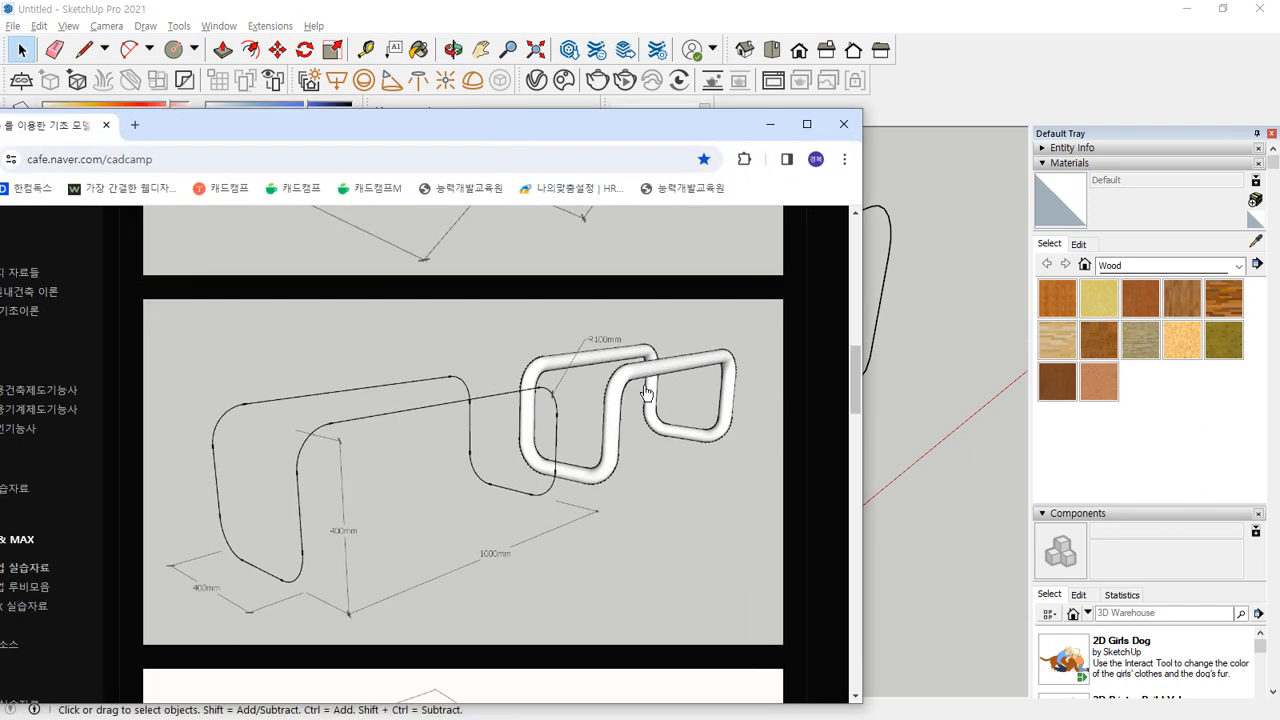
mouse_move(638, 380)
left_mouse_down()
mouse_move(652, 378)
mouse_move(668, 406)
left_mouse_up()
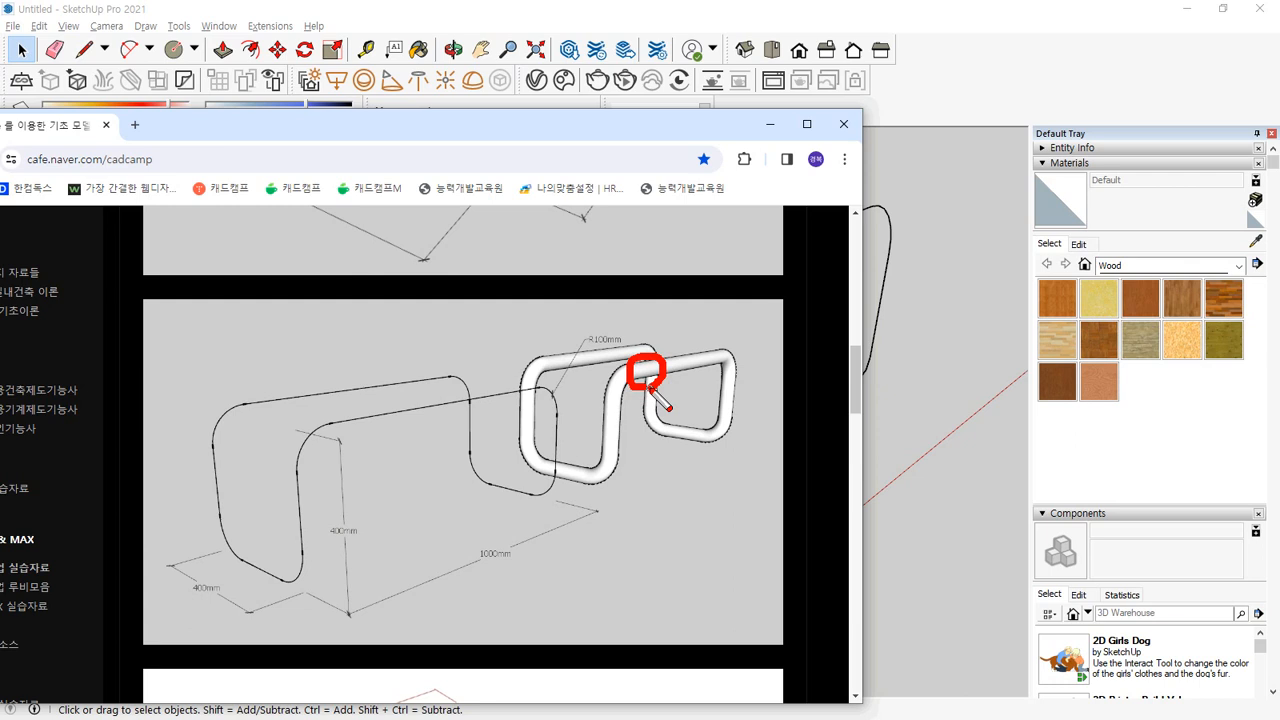
key("Escape")
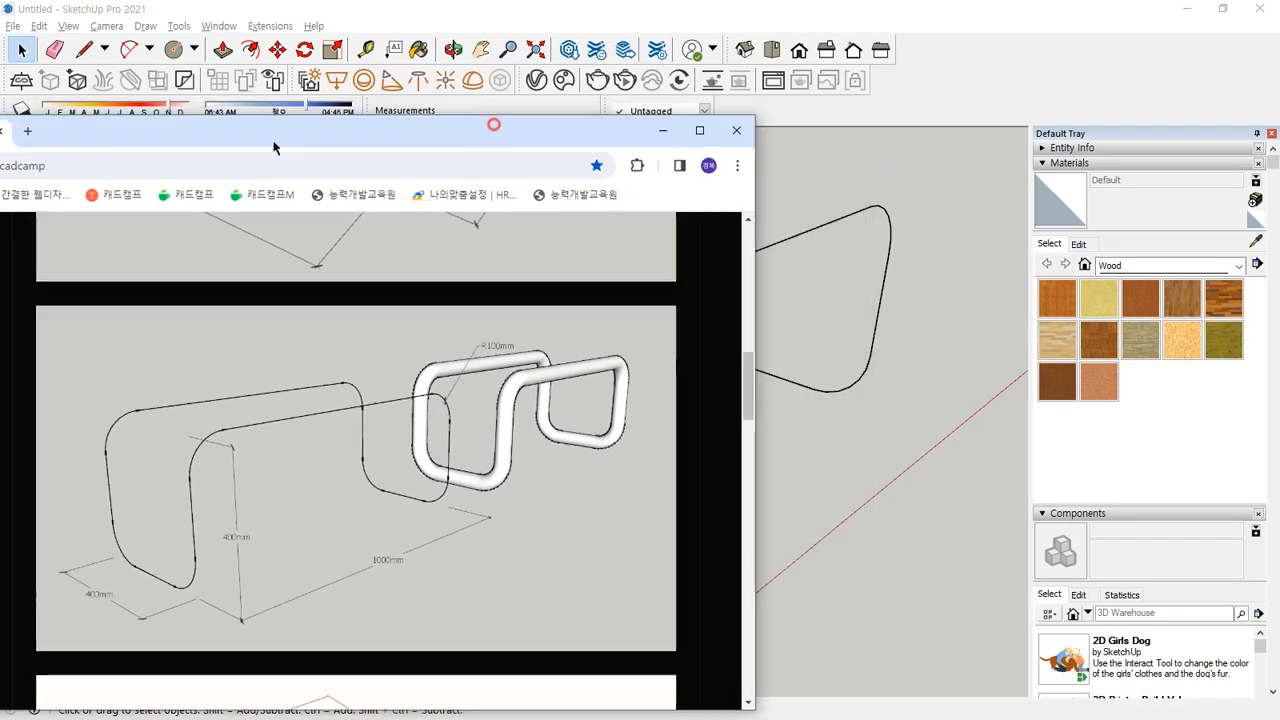
left_click(769, 124)
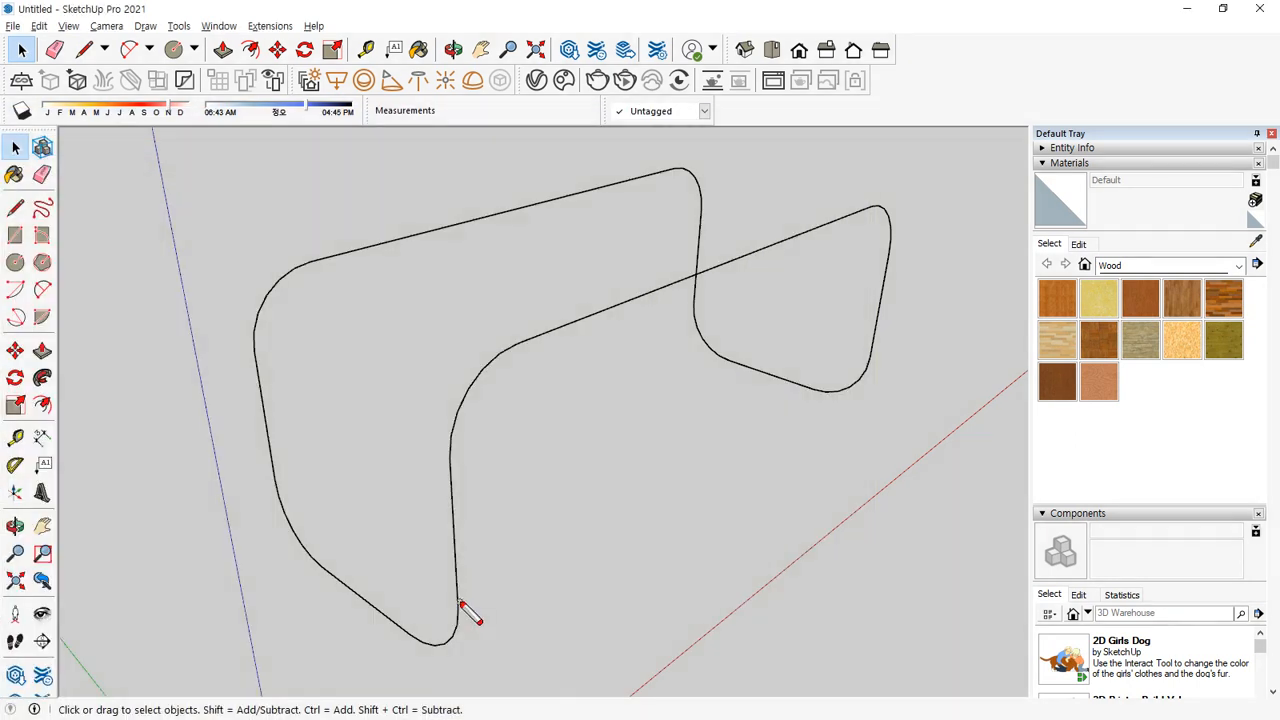
Draw 20 mm radius circles perpendicular to the path at the near upper arc's top end and the near vertical edge's lower end
key("c")
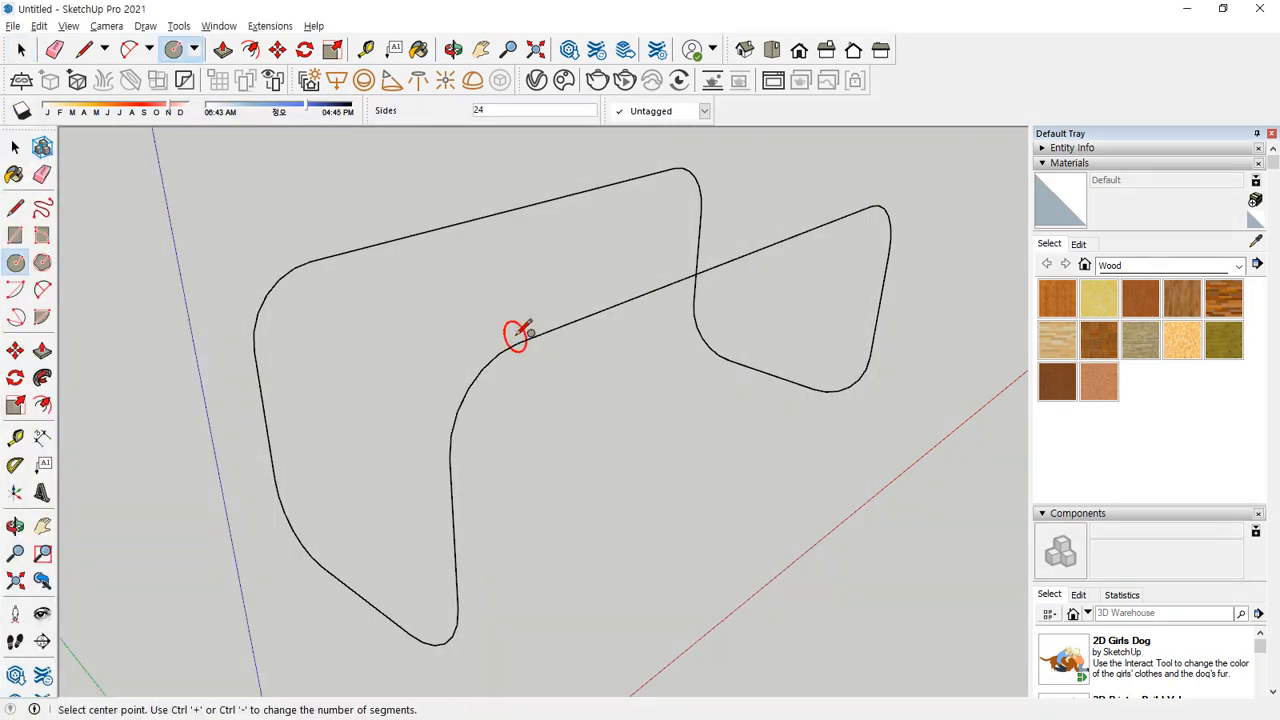
left_click(517, 343)
type("20")
key("Return")
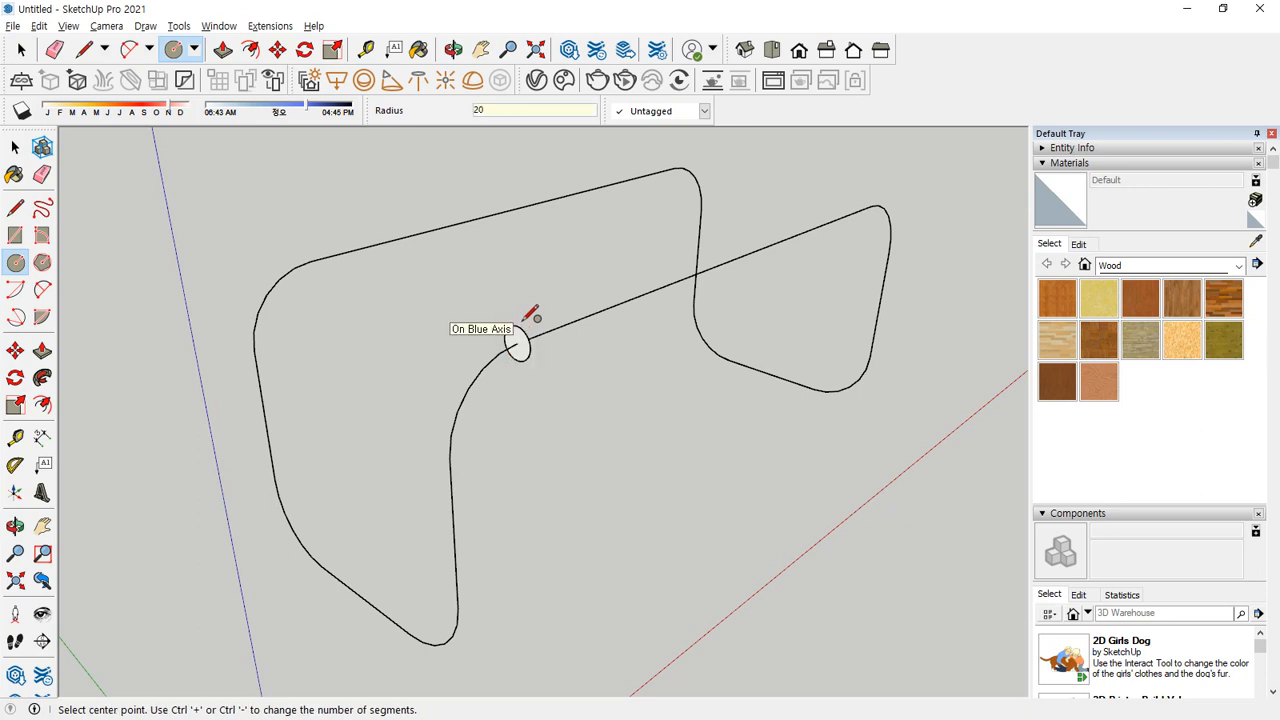
left_click(457, 603)
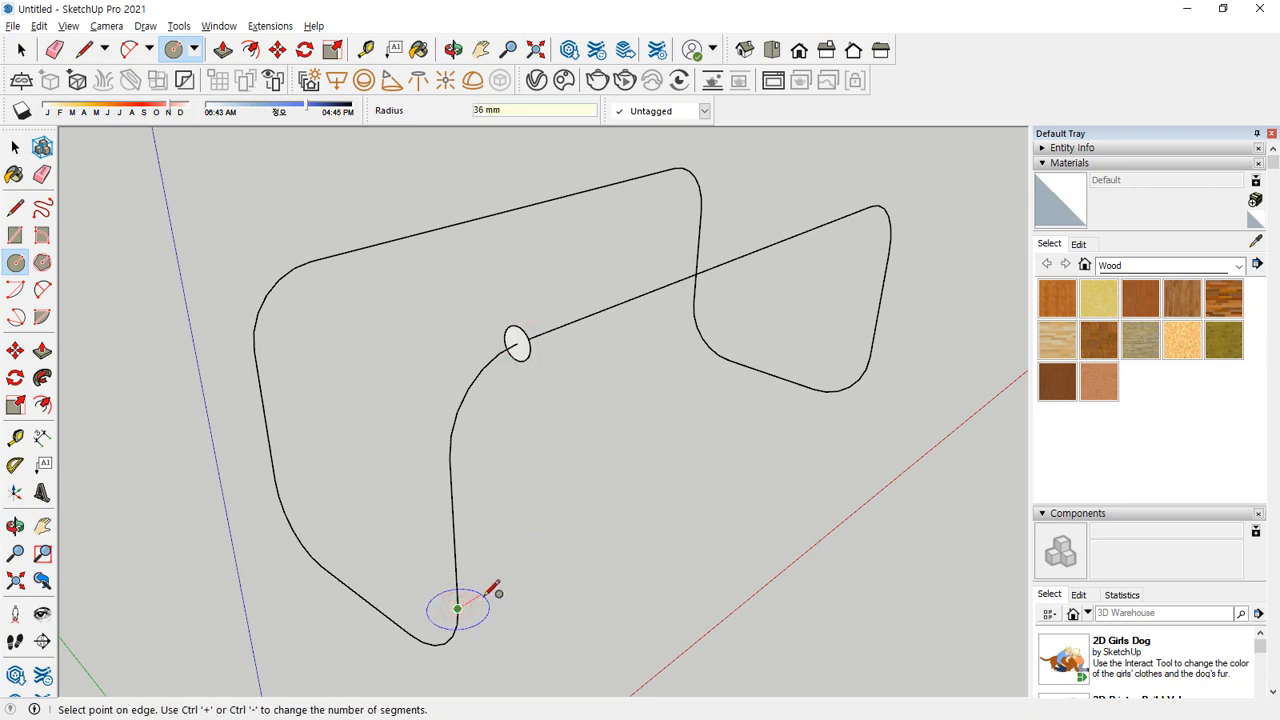
type("20")
key("Return")
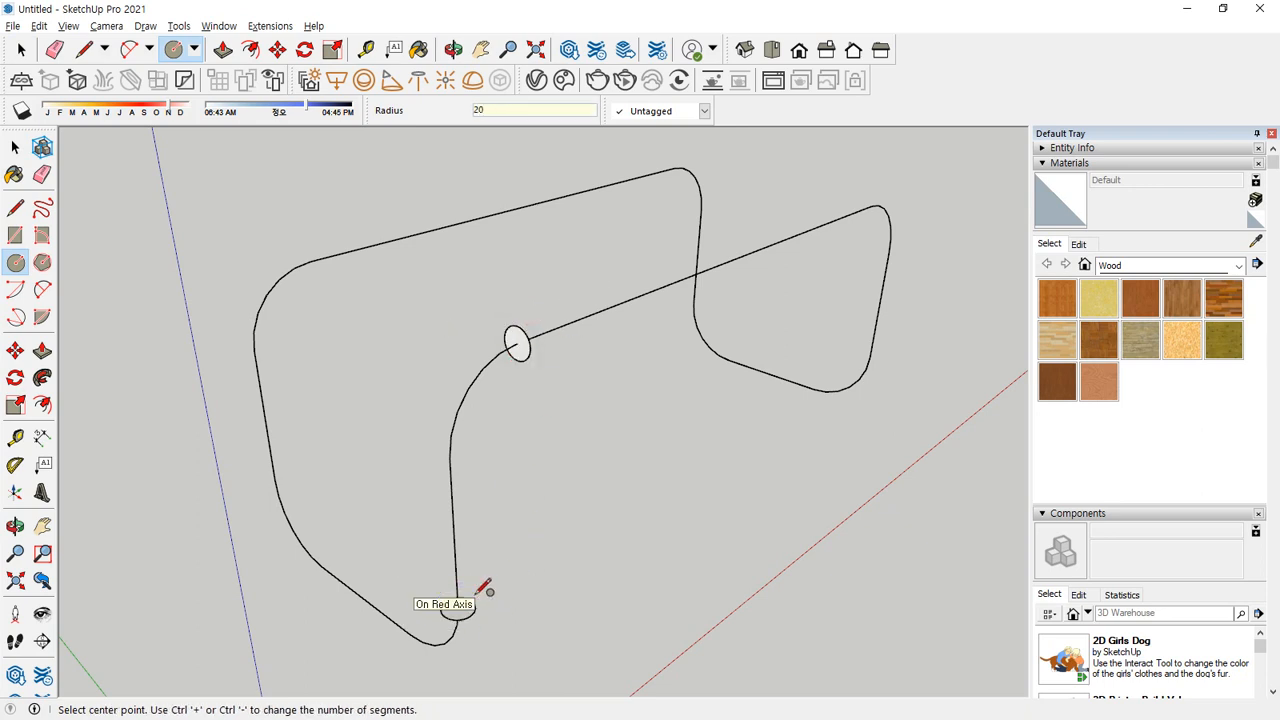
Draw a 20 mm radius circle perpendicular to the path where the near end's lower arc meets the bottom edge
left_click(311, 556)
key("Escape")
left_click(321, 567)
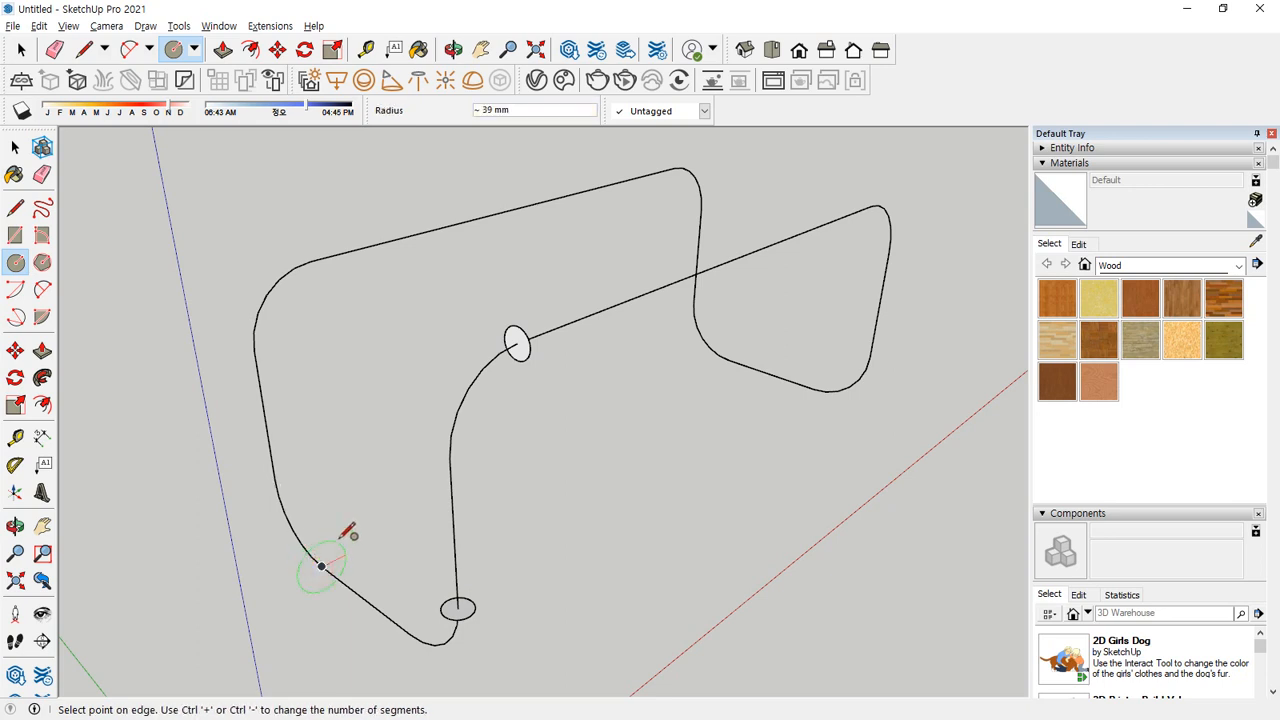
type("20")
key("Return")
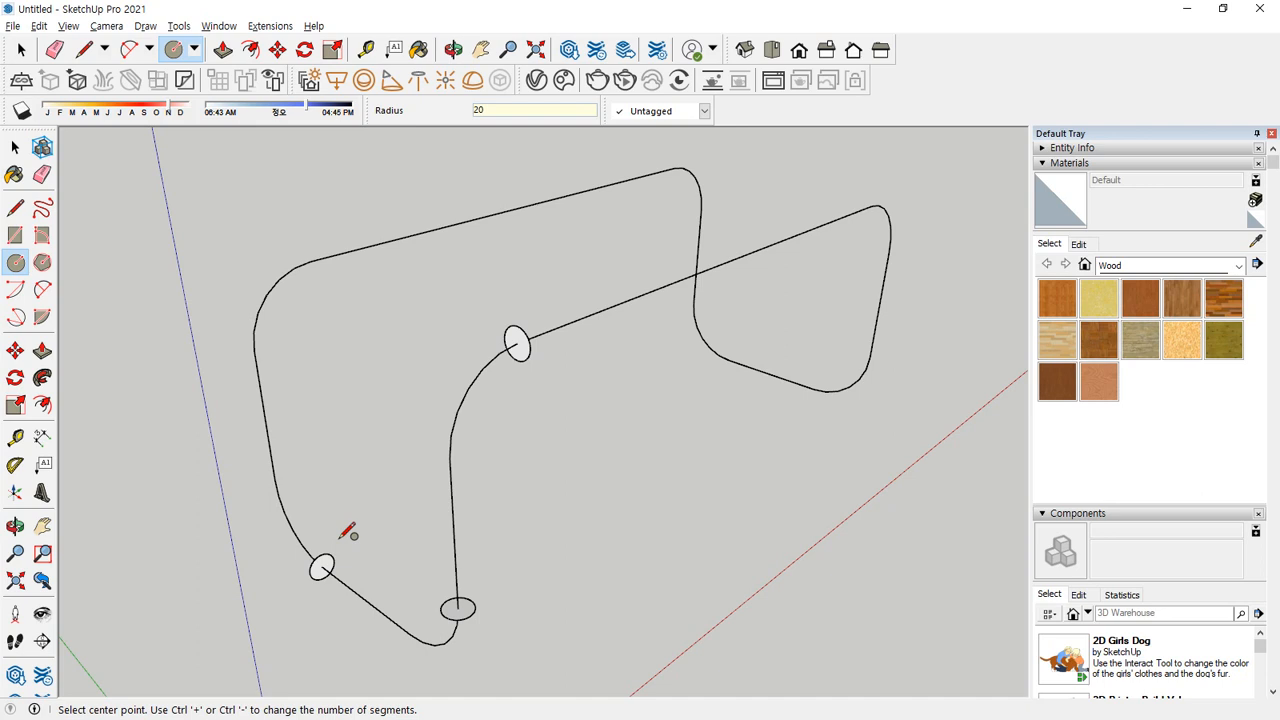
Undo the three profile circles and draw a single 20 mm radius circle at the near upper arc's top end
key("ctrl+z")
key("ctrl+z")
key("ctrl+z")
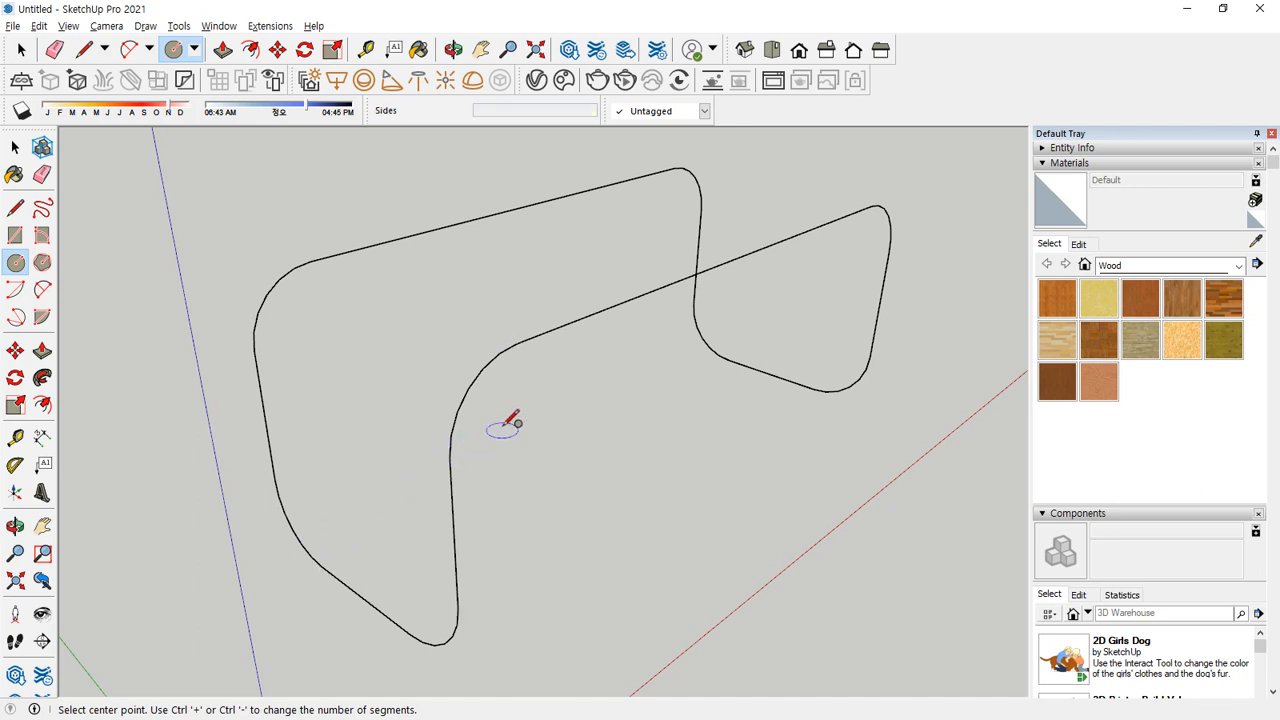
left_click(516, 344)
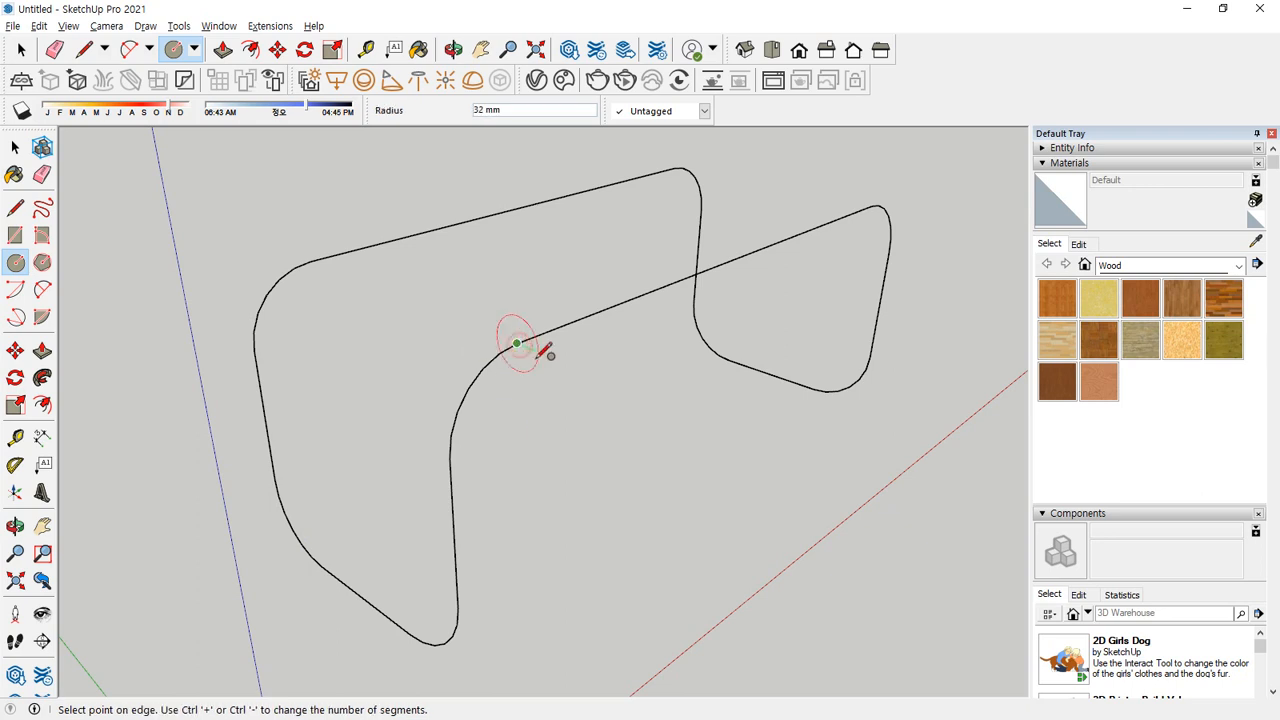
type("20")
key("Return")
key("space")
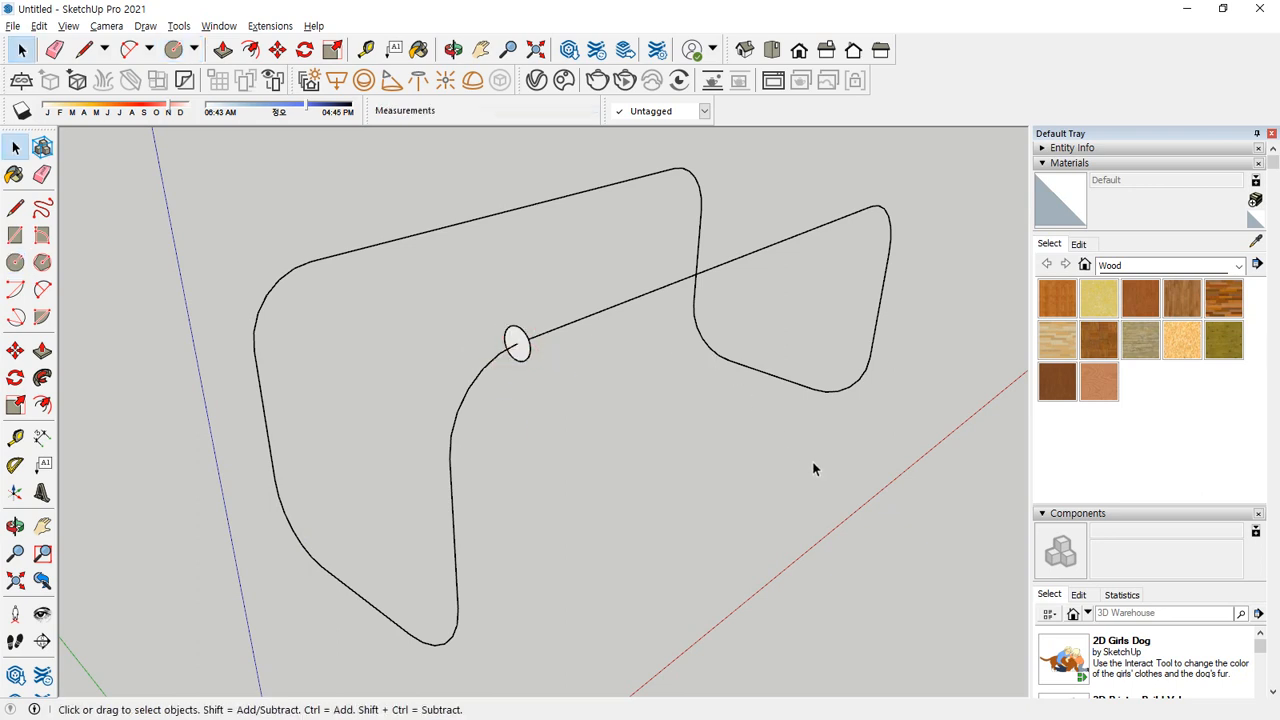
Try to sweep the circle with Follow Me along individually selected path edges, then undo the sweep
left_click(697, 252)
left_click_drag(900, 374, 836, 273, "ctrl")
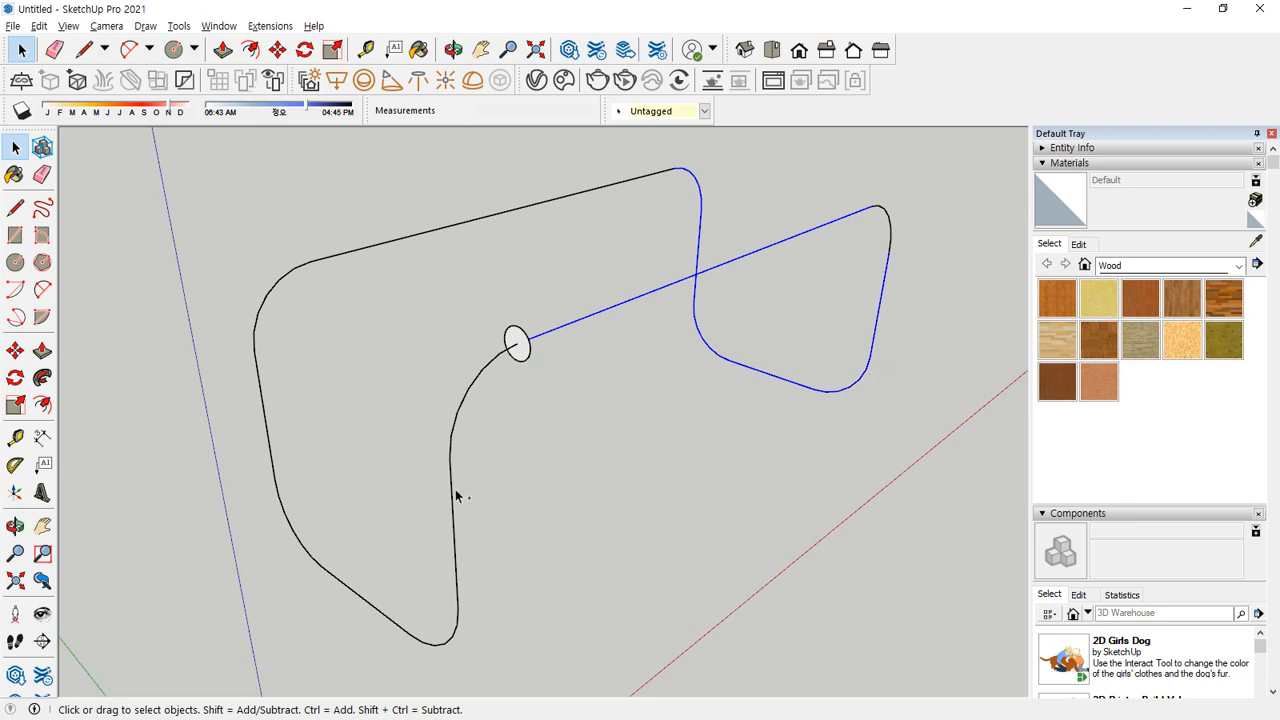
left_click(434, 226, "ctrl")
left_click_drag(771, 180, 500, 143, "ctrl")
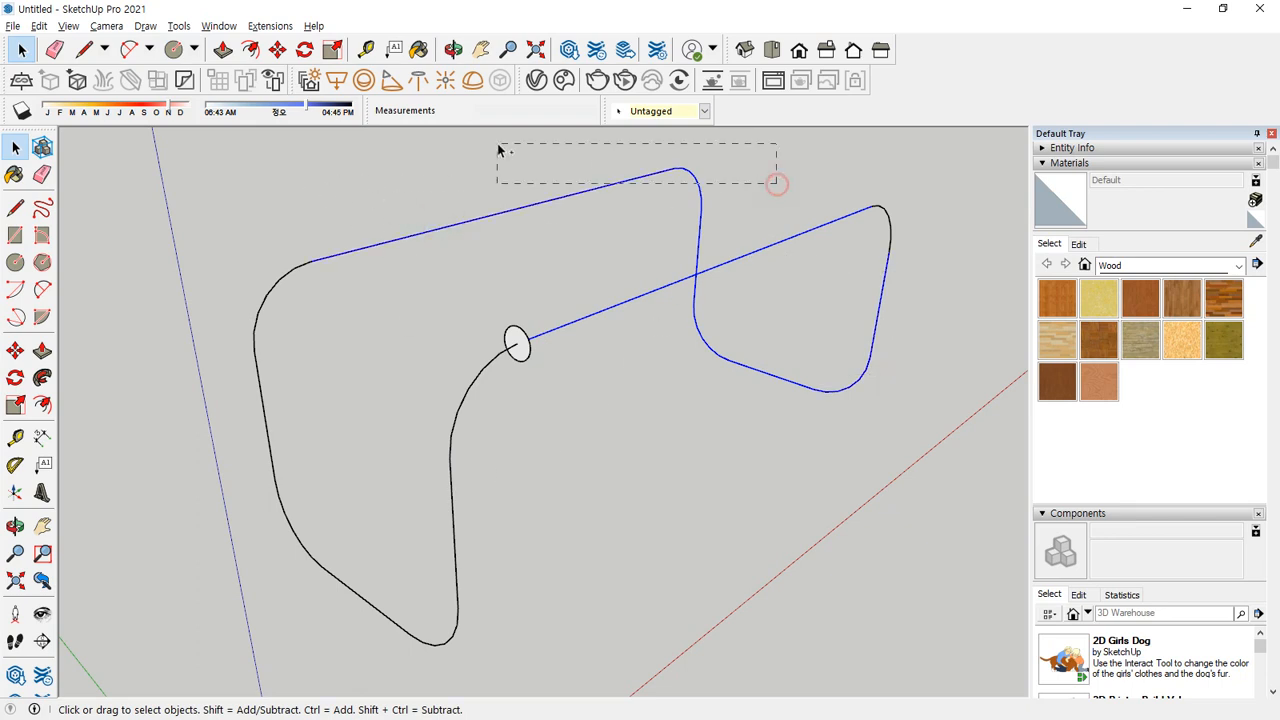
left_click_drag(364, 395, 260, 300, "ctrl")
left_click_drag(534, 516, 409, 440, "ctrl")
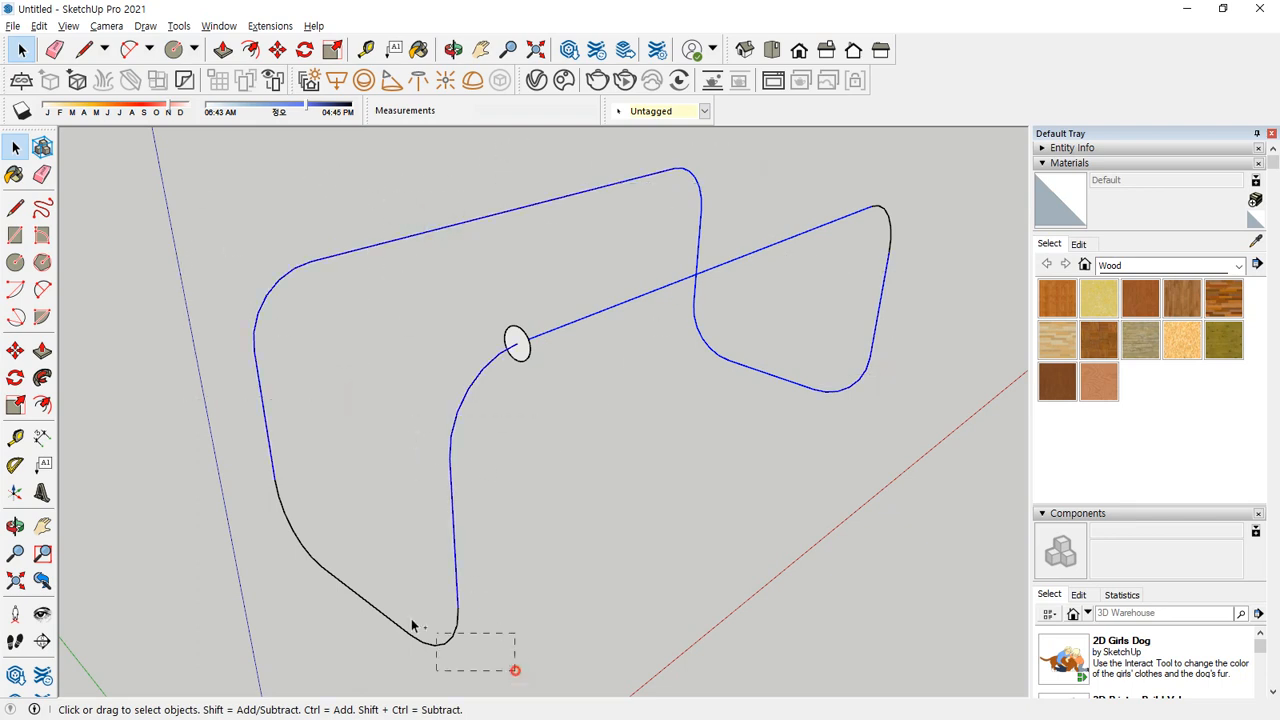
left_click(42, 377)
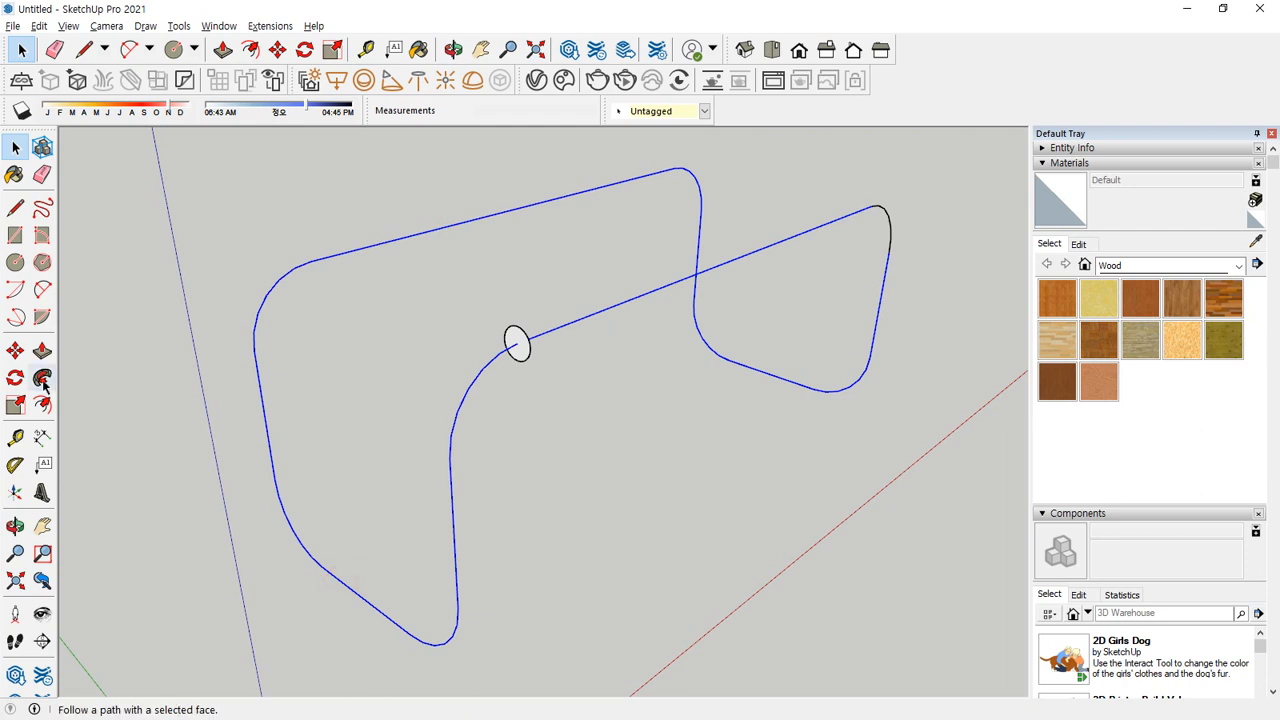
left_click(524, 352)
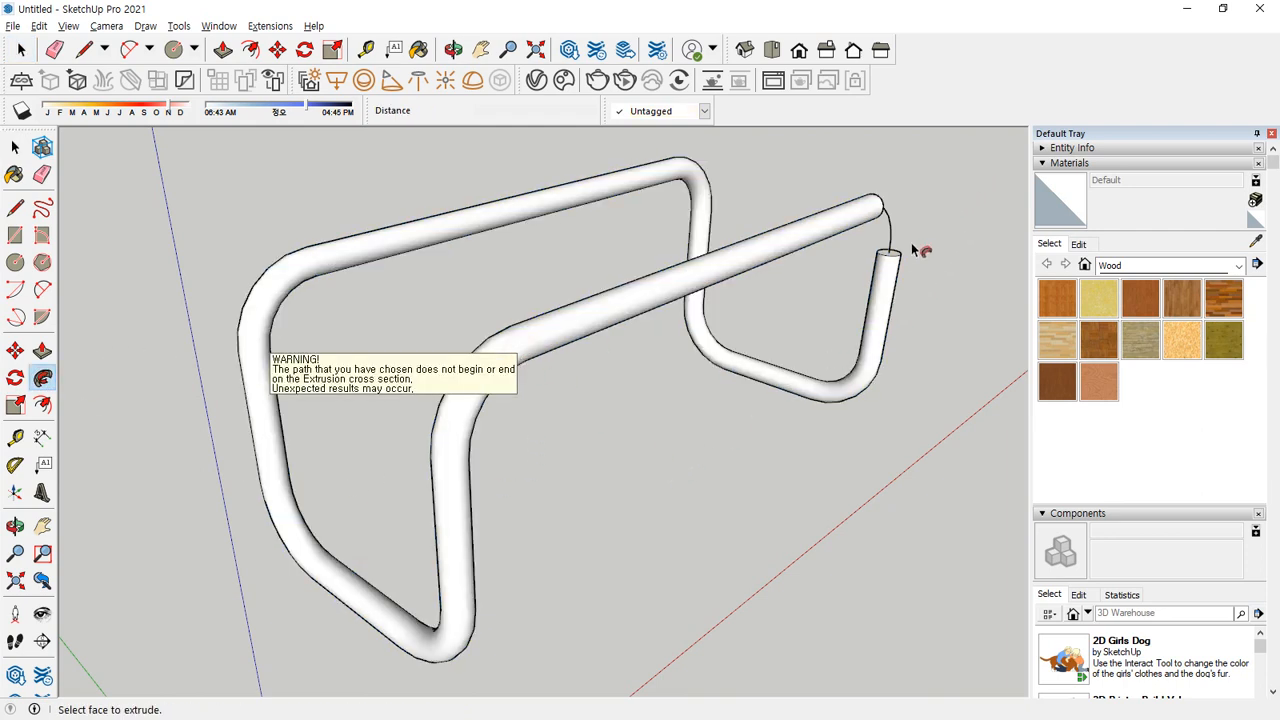
key("ctrl+z")
Select the complete closed frame path and sweep the 20 mm radius circle along it with Follow Me
key("space")
left_click_drag(937, 437, 672, 160)
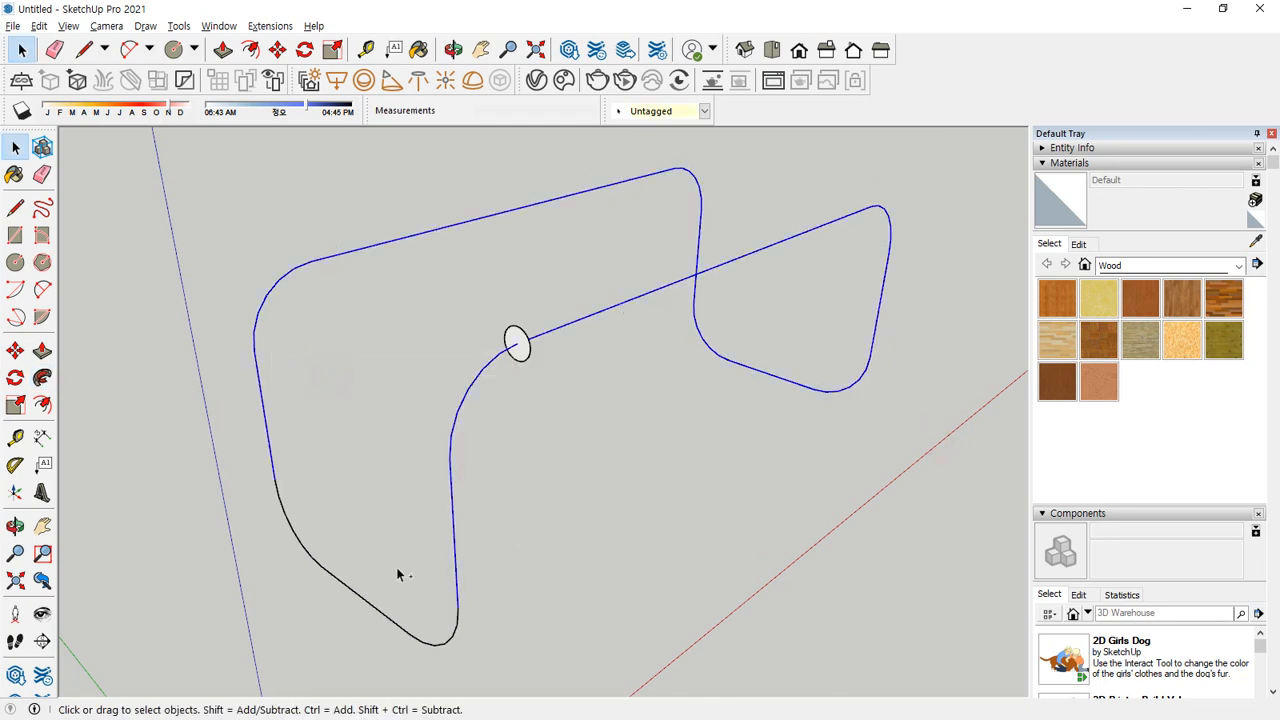
left_click_drag(491, 660, 123, 547, "ctrl")
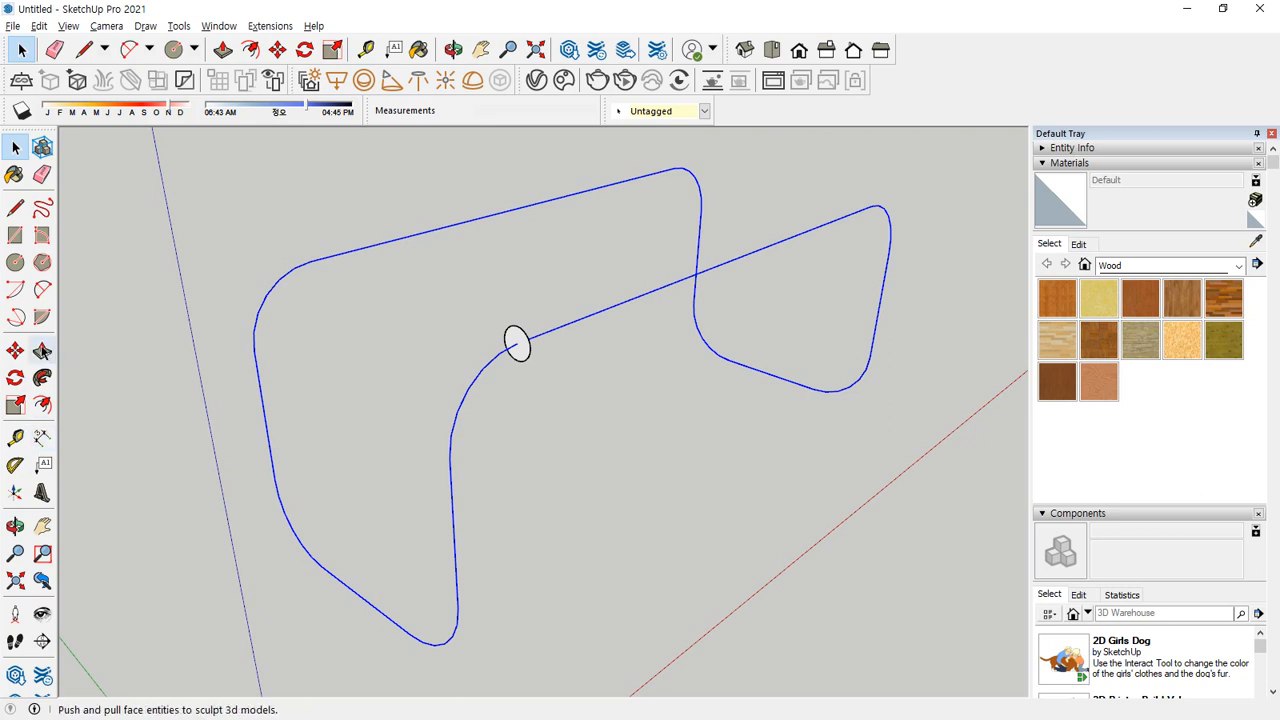
left_click(42, 377)
left_click(517, 345)
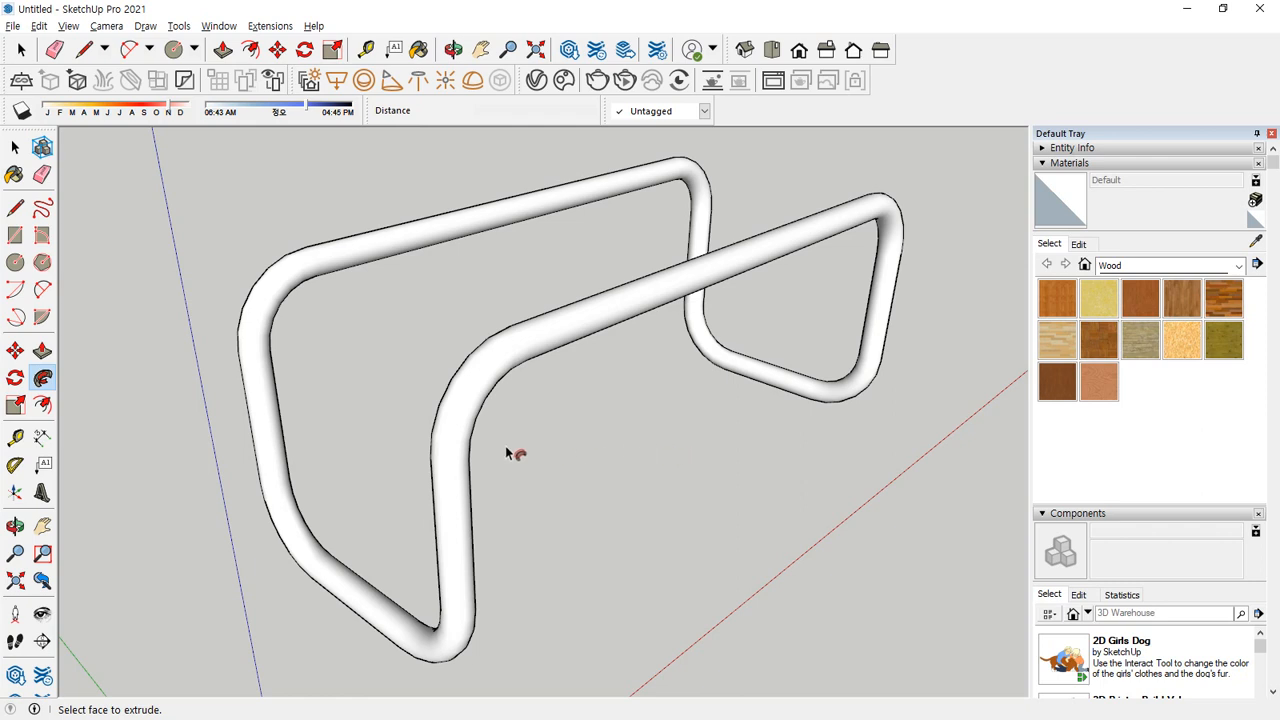
Draw an upright 700 x 1000 mm rectangle from the origin along the red and blue axes
key("alt+Tab")
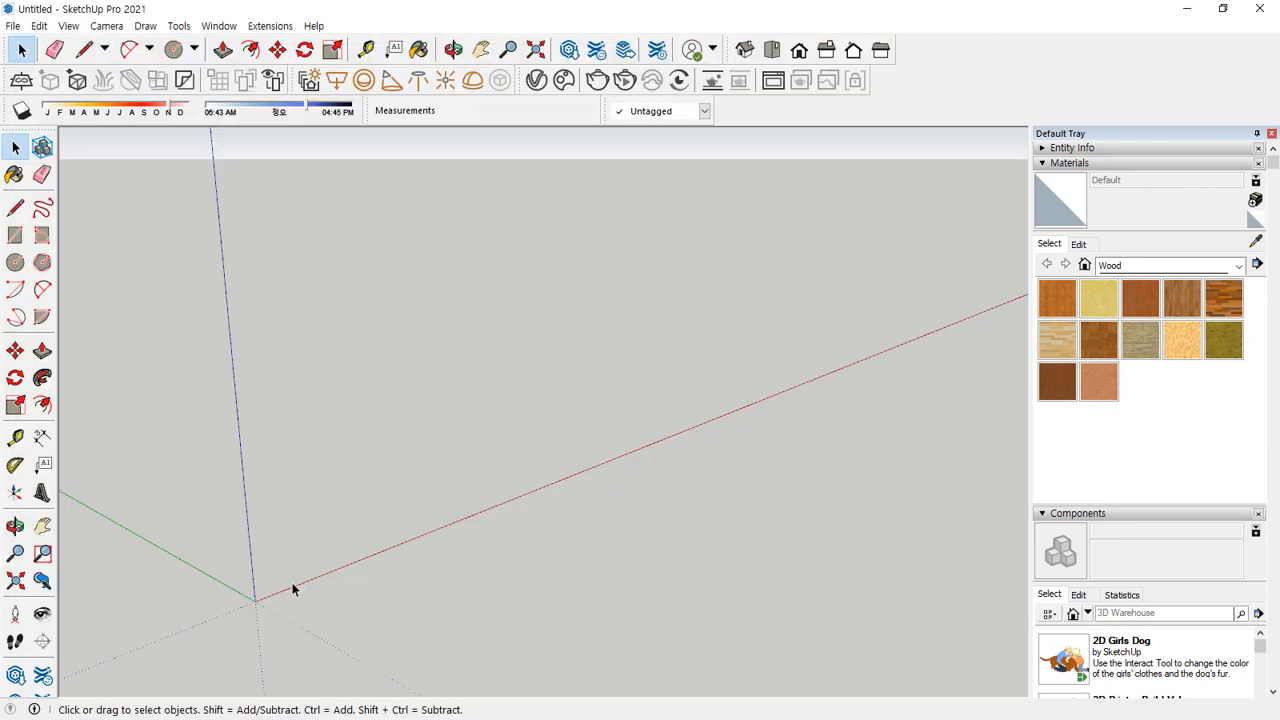
key("r")
left_click(258, 600)
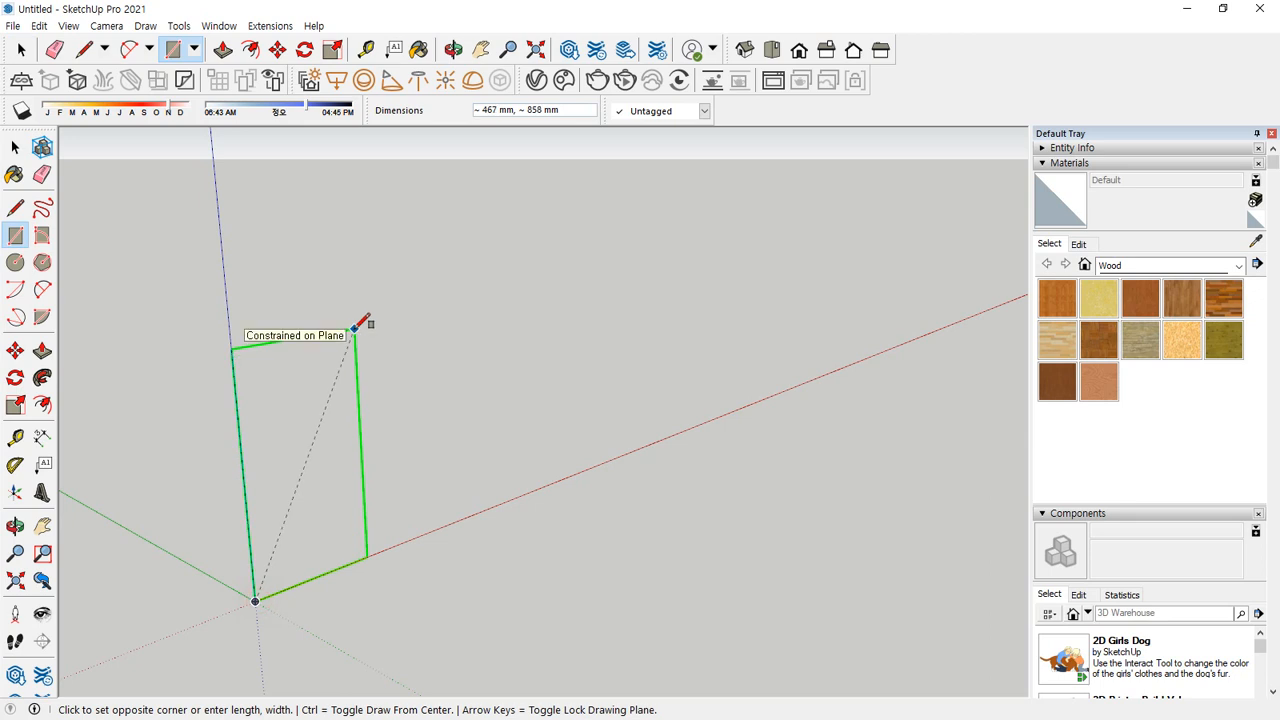
type("700,1000")
key("Return")
scroll(480, 506, "up", 4)
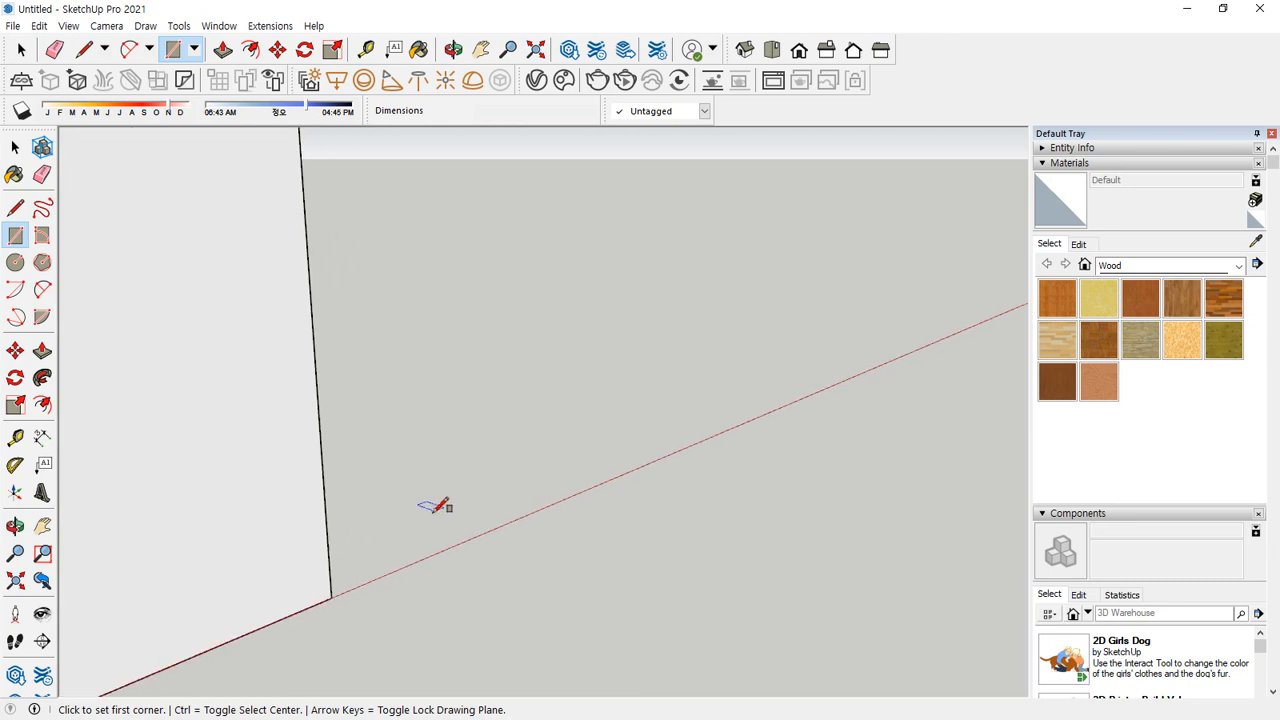
Draw a vertical line up from the red axis, a short distance outside the large rectangle, and select it
key("l")
left_click(437, 552)
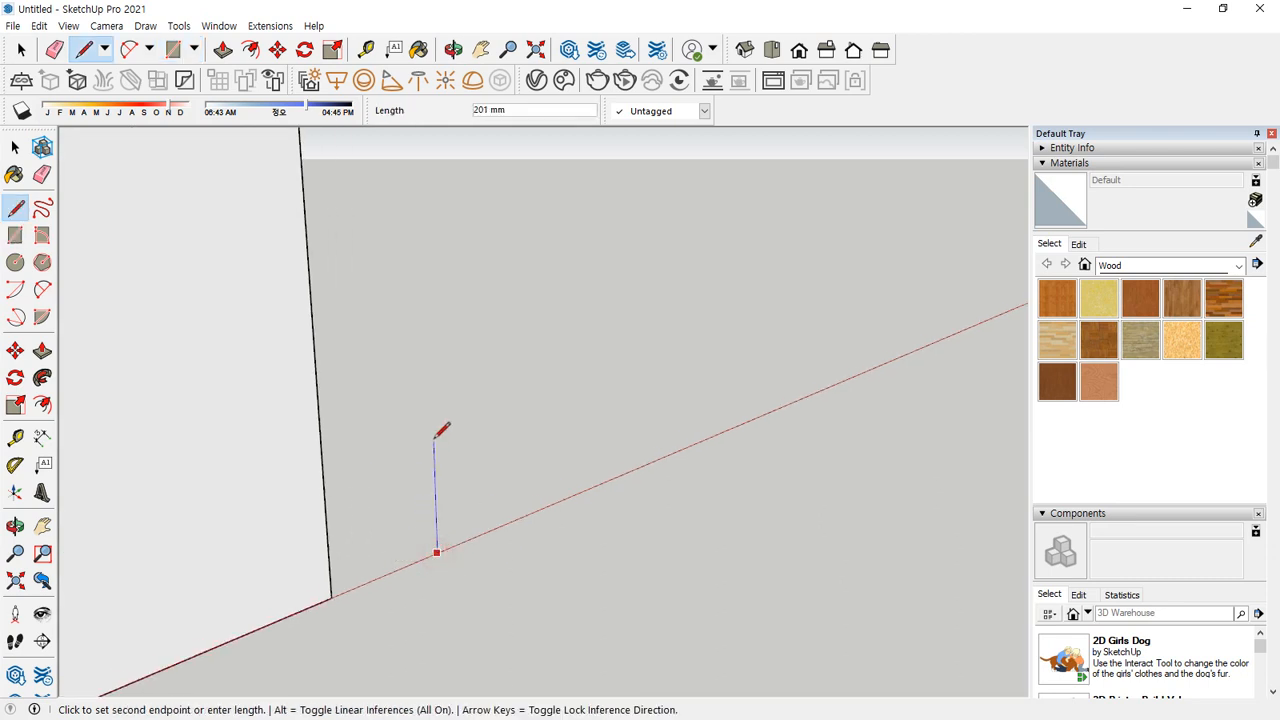
type("77")
key("Return")
key("space")
scroll(440, 545, "up", 5)
left_click(436, 462)
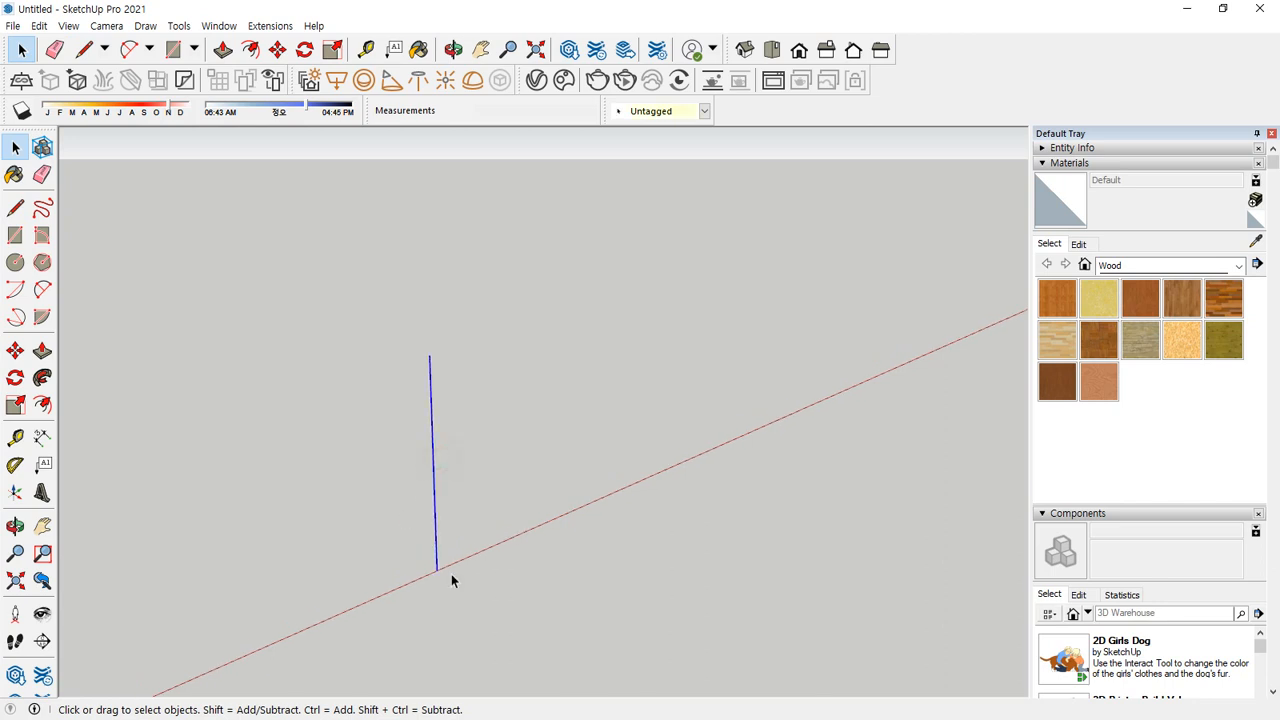
Draw an upright 5 x 100 mm rectangle from the vertical line's lower end
key("r")
left_click(437, 570)
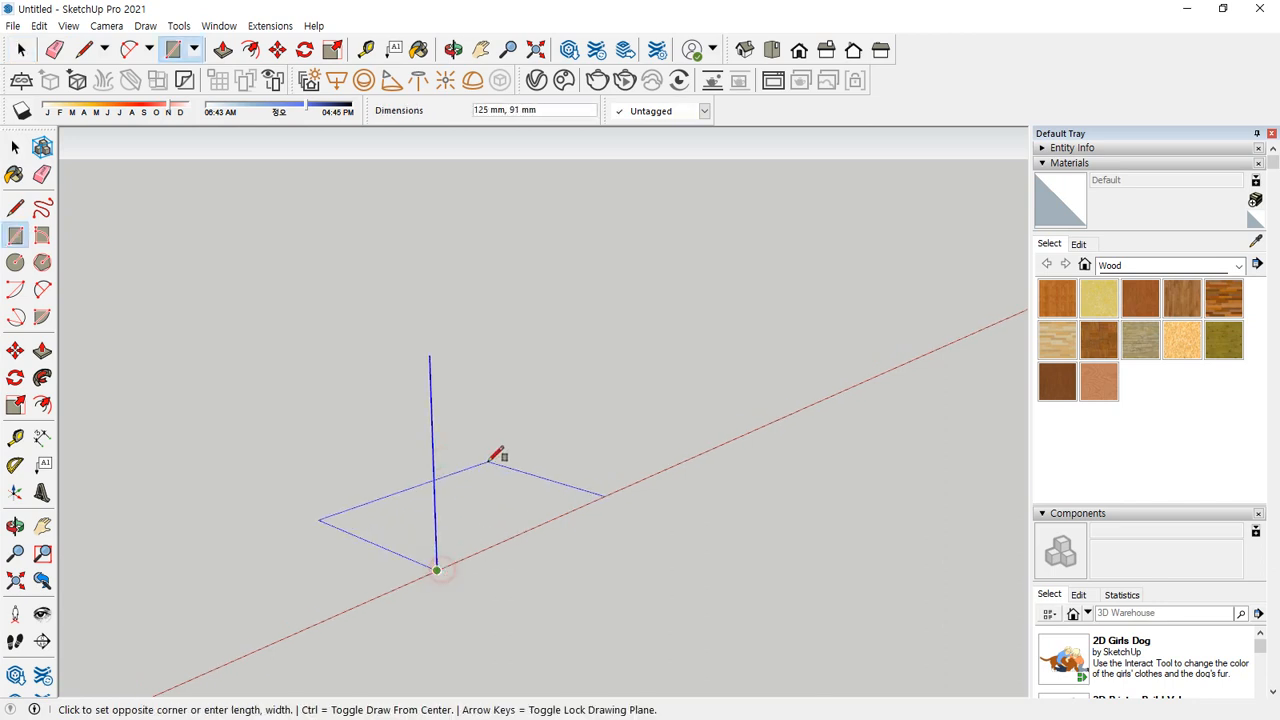
type("5")
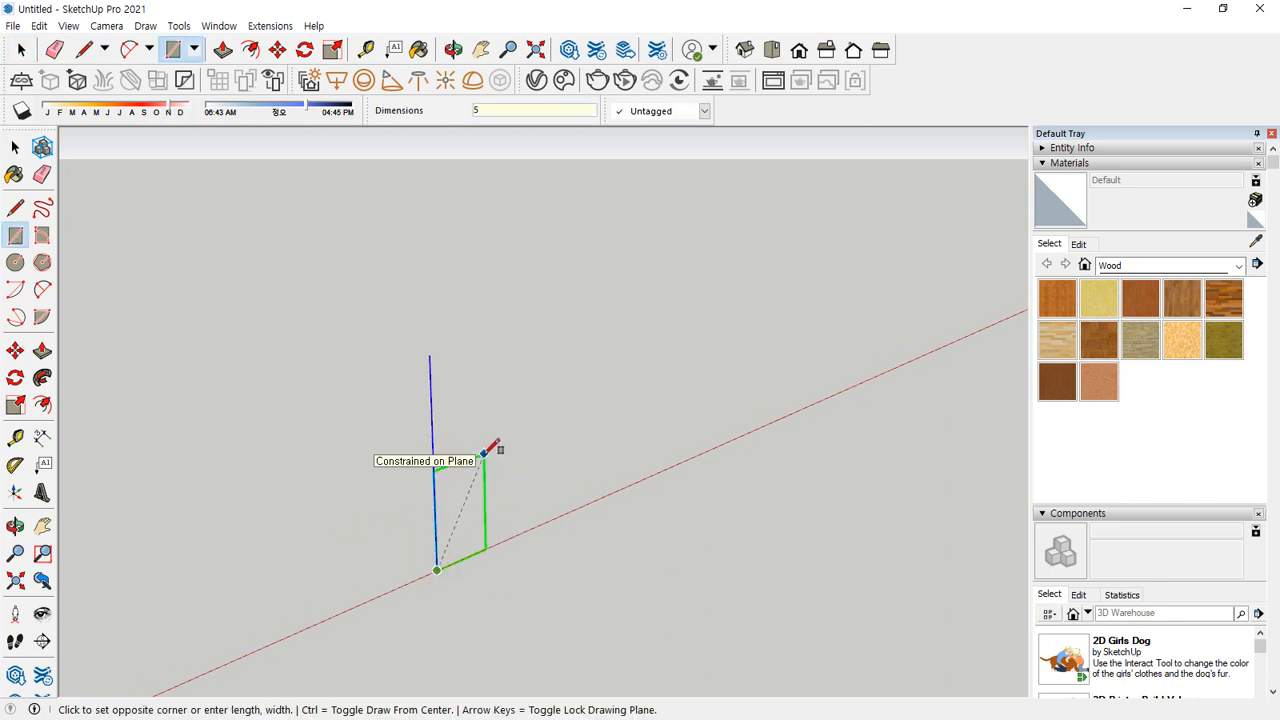
type(",10")
key("Return")
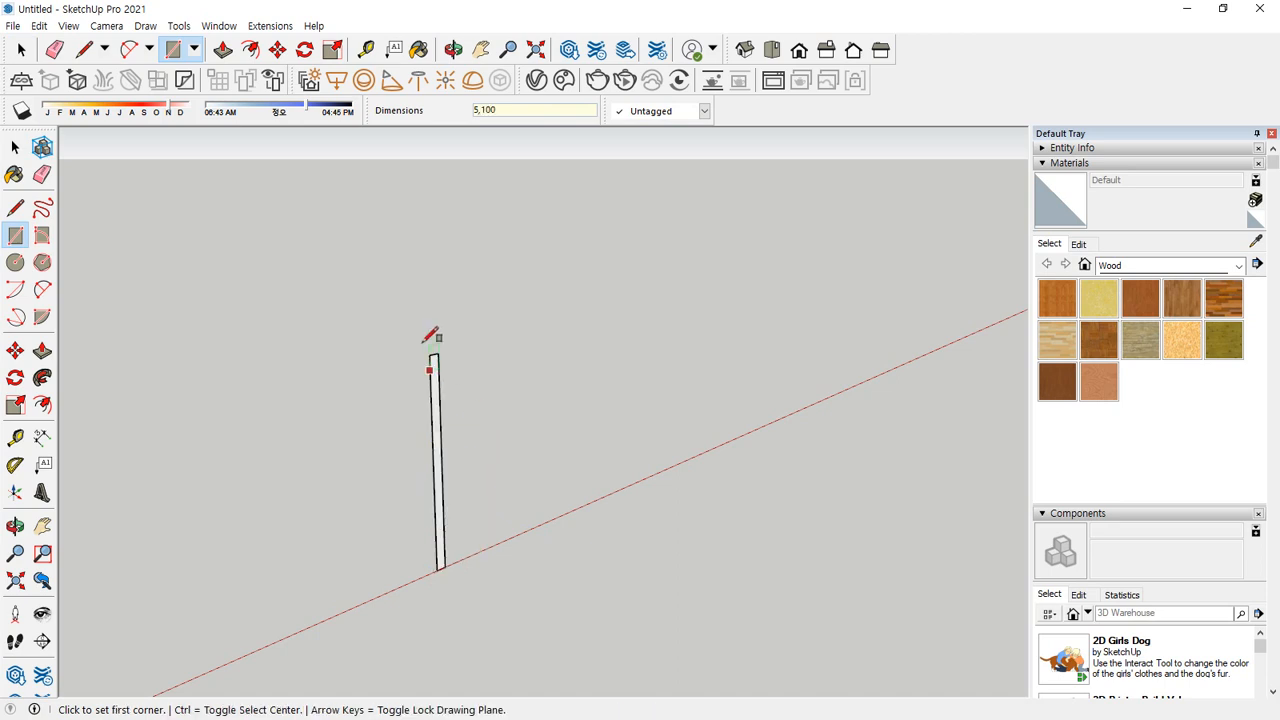
Place a guide line 10 mm below the narrow strip's top edge
scroll(477, 391, "up", 5)
scroll(390, 350, "up", 1)
key("space")
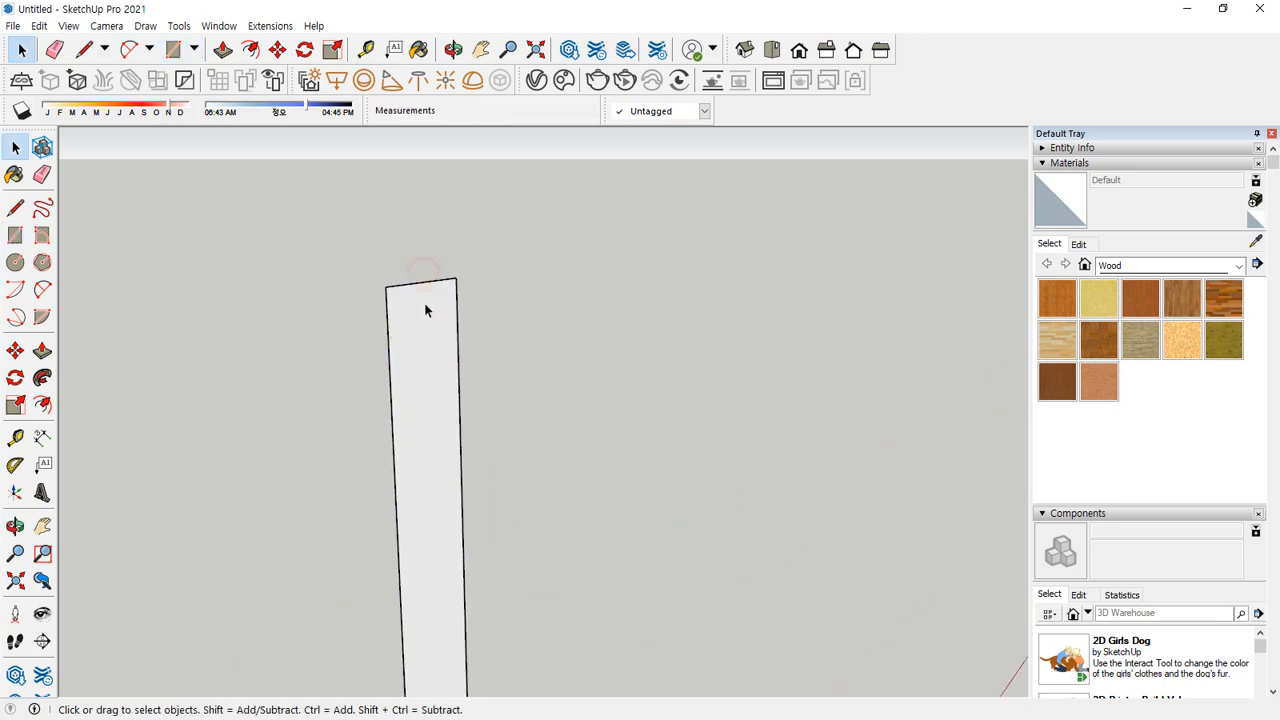
left_click(418, 232)
left_click(405, 300)
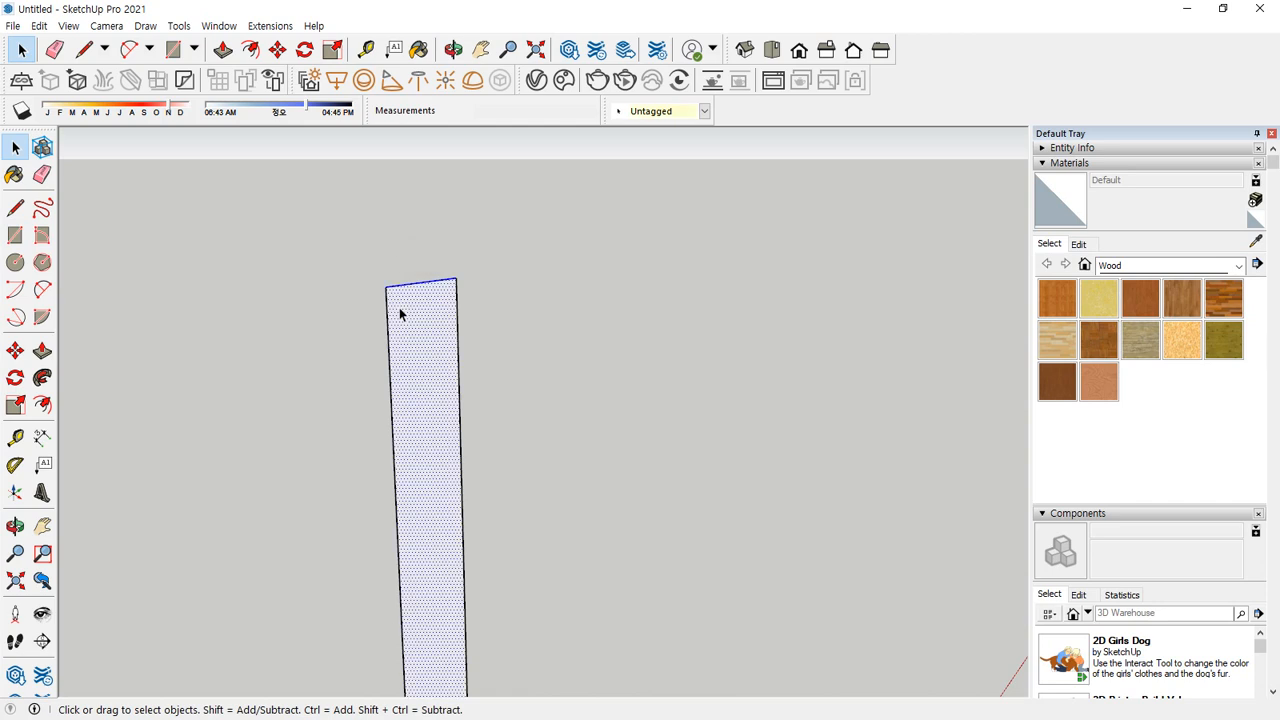
left_click(574, 266)
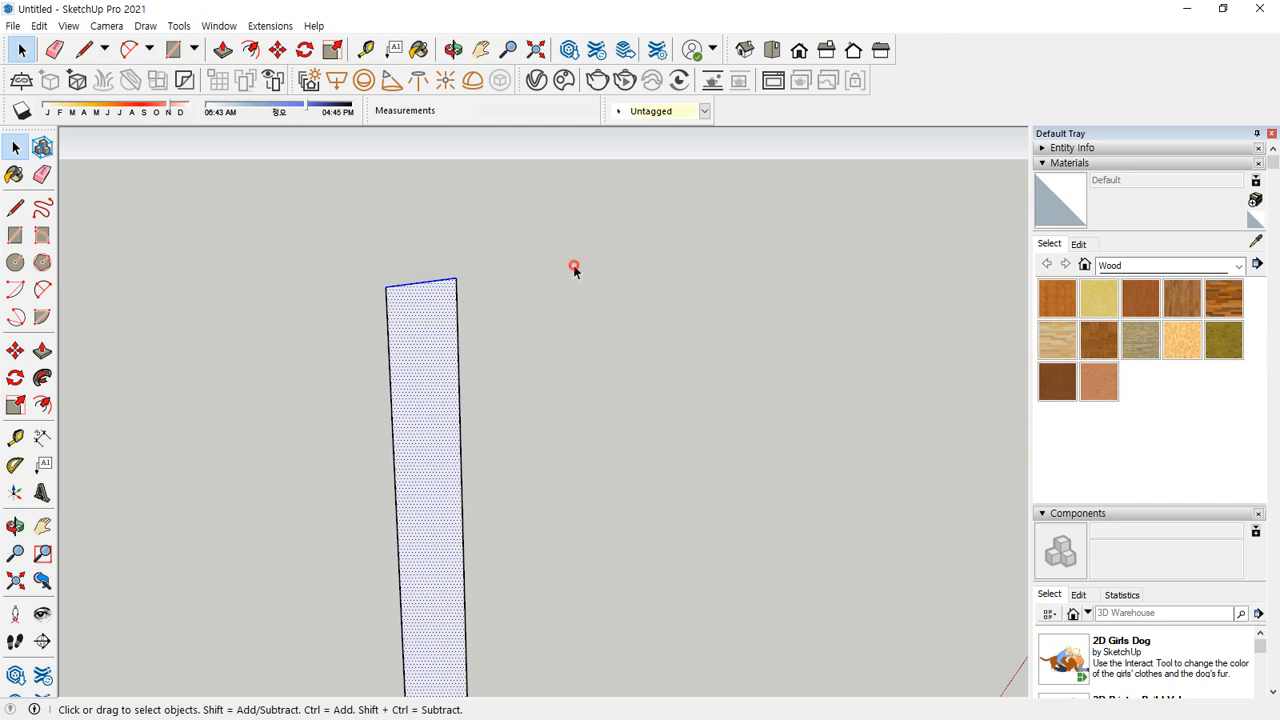
left_click(15, 437)
left_click(408, 284)
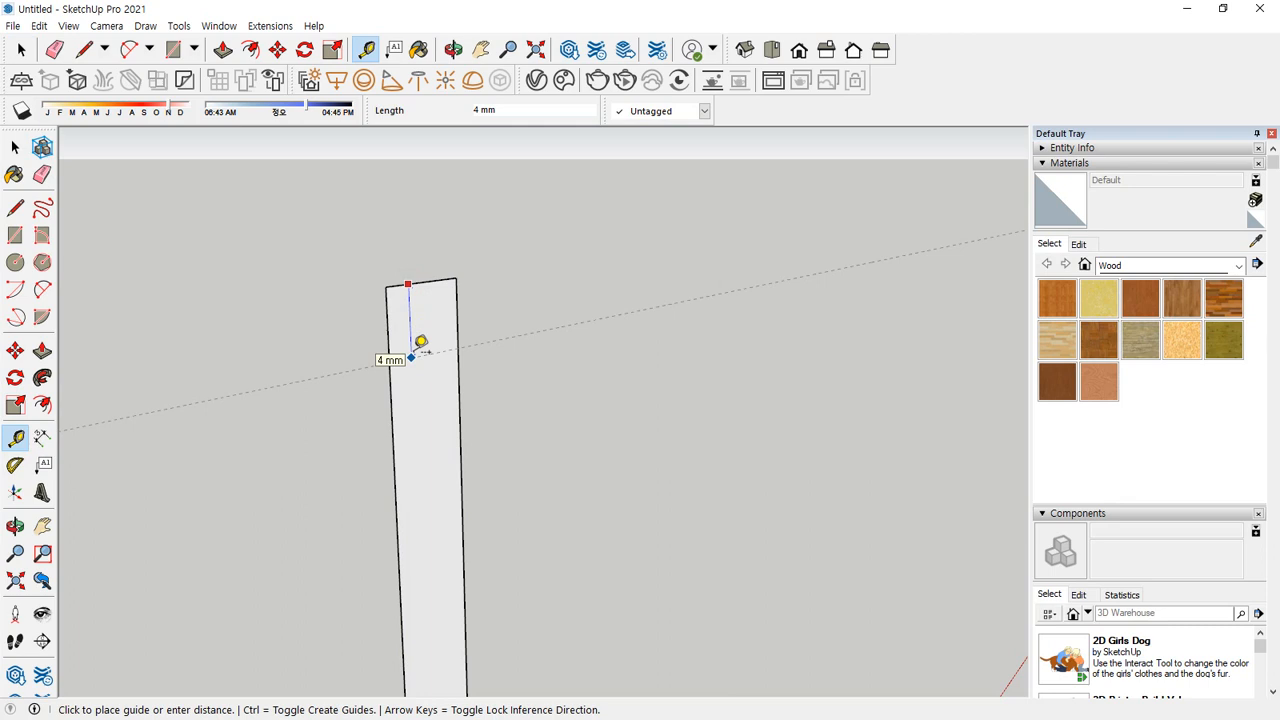
type("10")
key("Return")
Draw a 10 mm radius circle centred where the guide crosses the strip's left edge, reaching its upper corner
key("c")
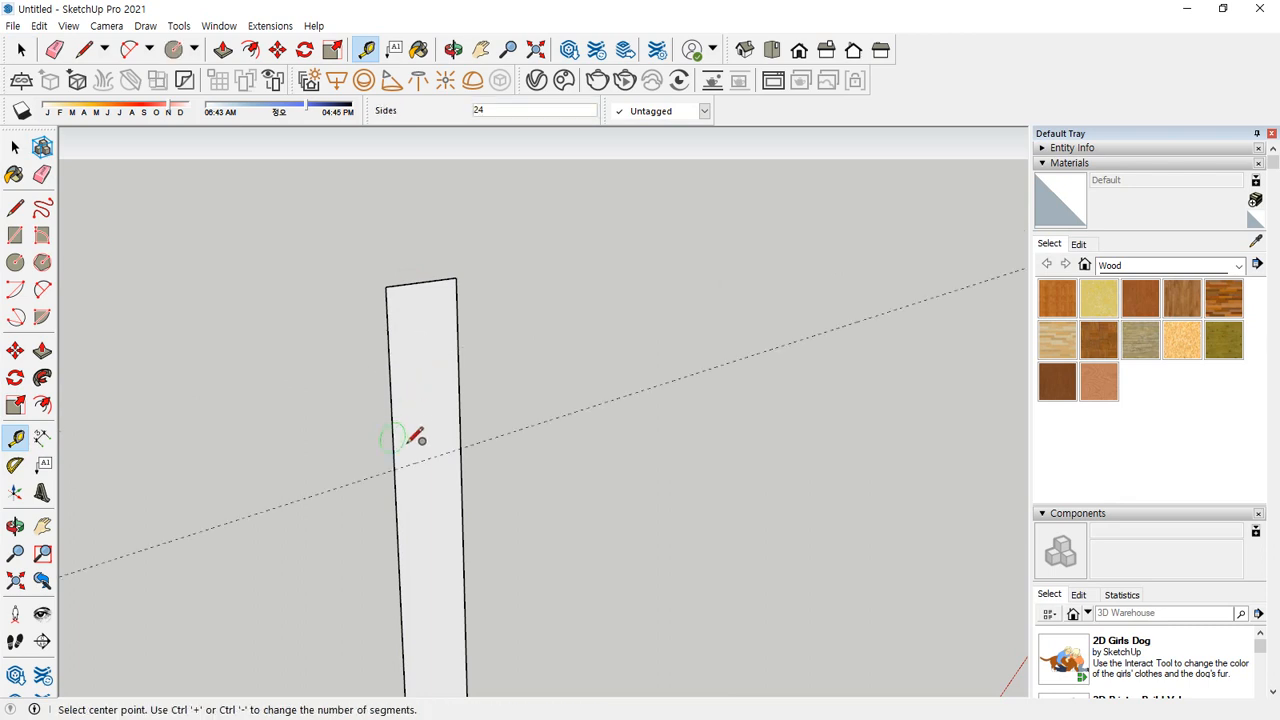
left_click(394, 469)
left_click(394, 469)
left_click(394, 469)
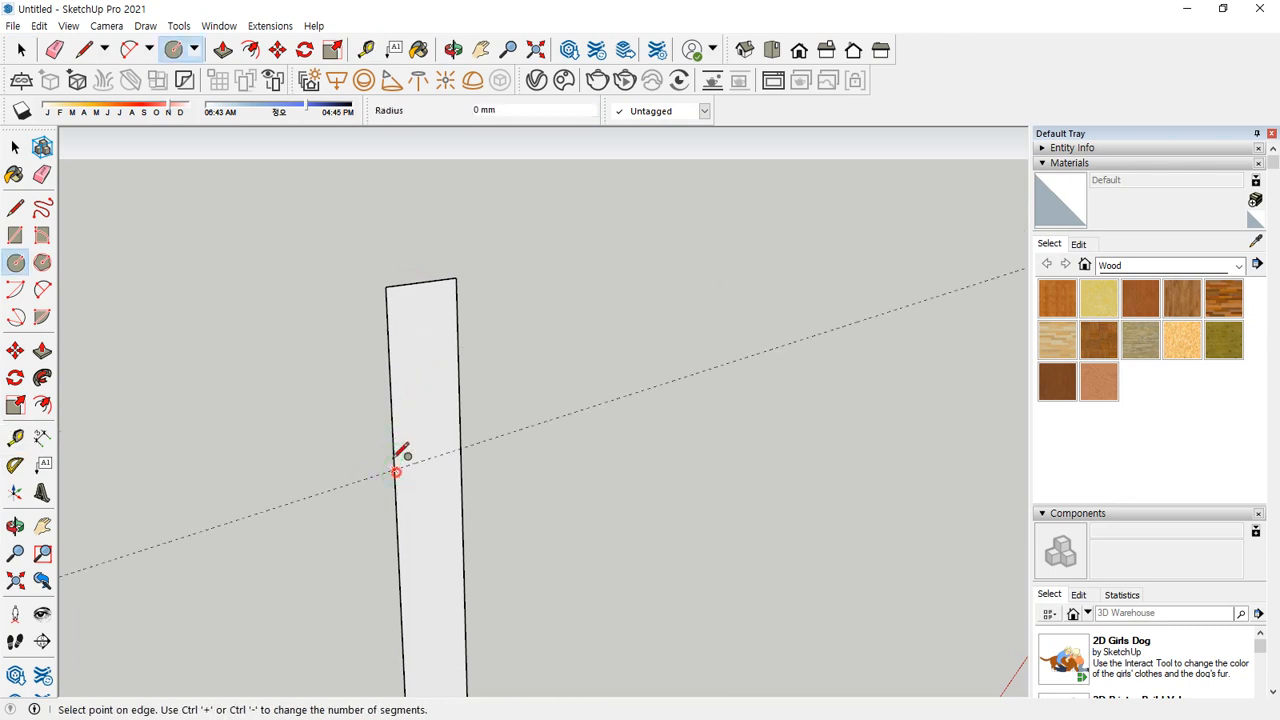
left_click(396, 286)
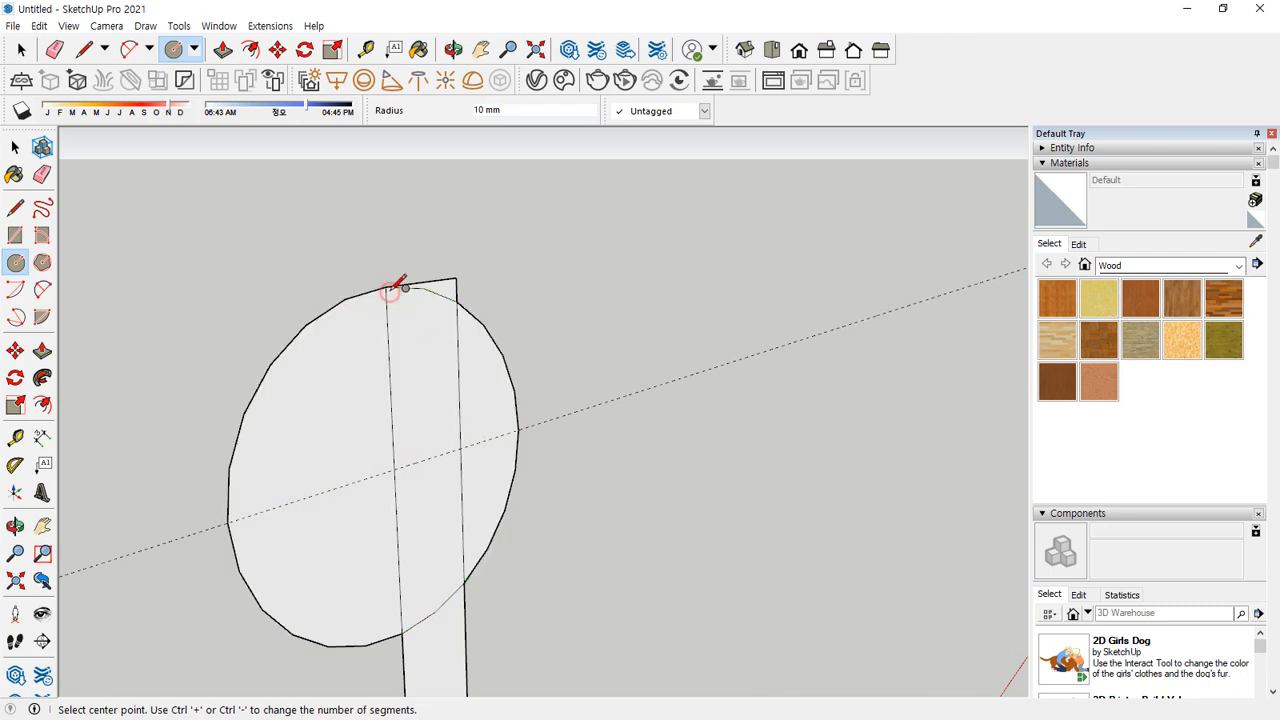
Erase the upper circle's outer half, the strip's top corner and the inner dividing edges to leave a half-round profile
key("e")
left_click(448, 278)
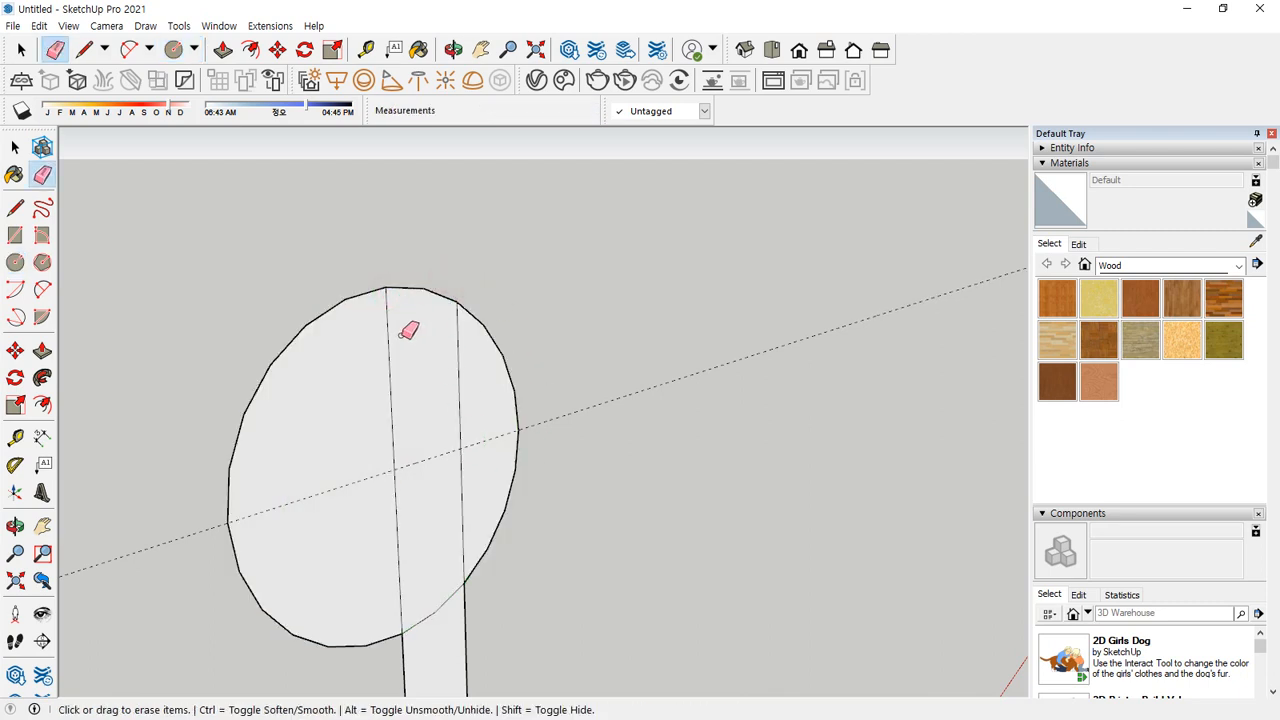
left_click(320, 316)
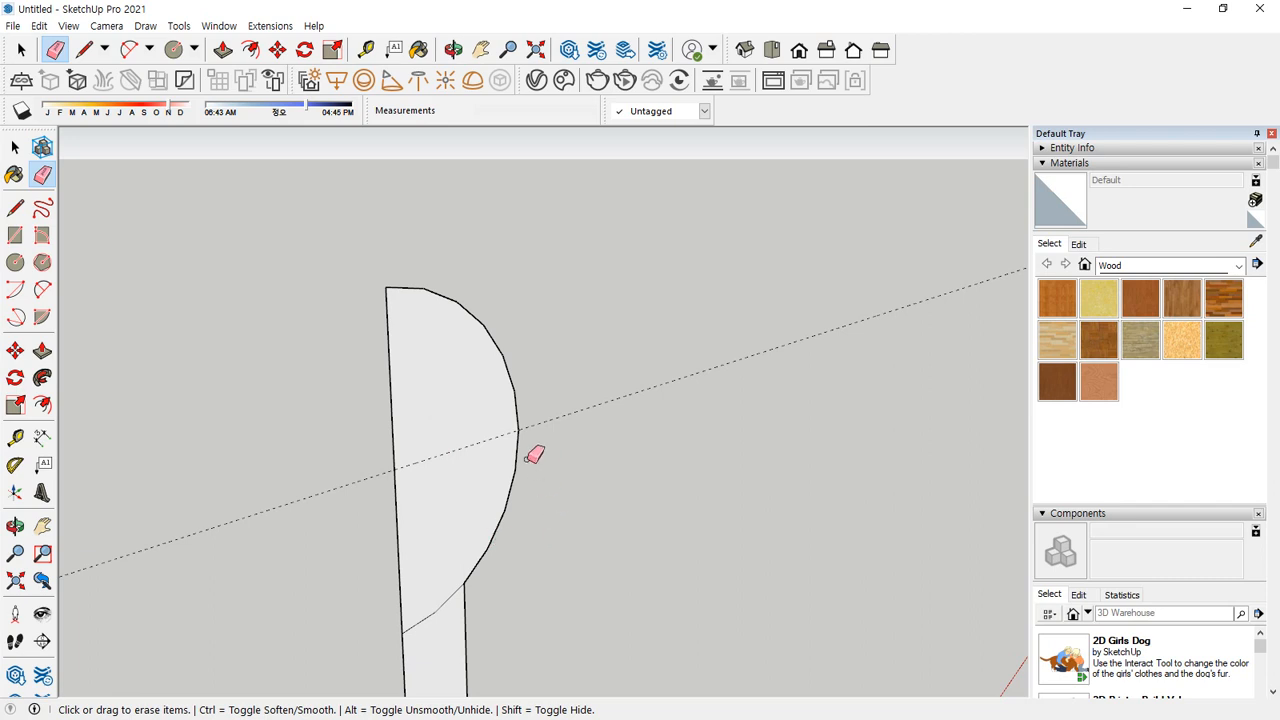
left_click(447, 620)
Place a guide line 16 mm above the narrow strip's bottom edge
mouse_move(534, 609)
middle_mouse_down()
mouse_move(589, 646)
mouse_move(486, 277)
mouse_move(505, 428)
mouse_move(460, 474)
middle_mouse_up()
key("t")
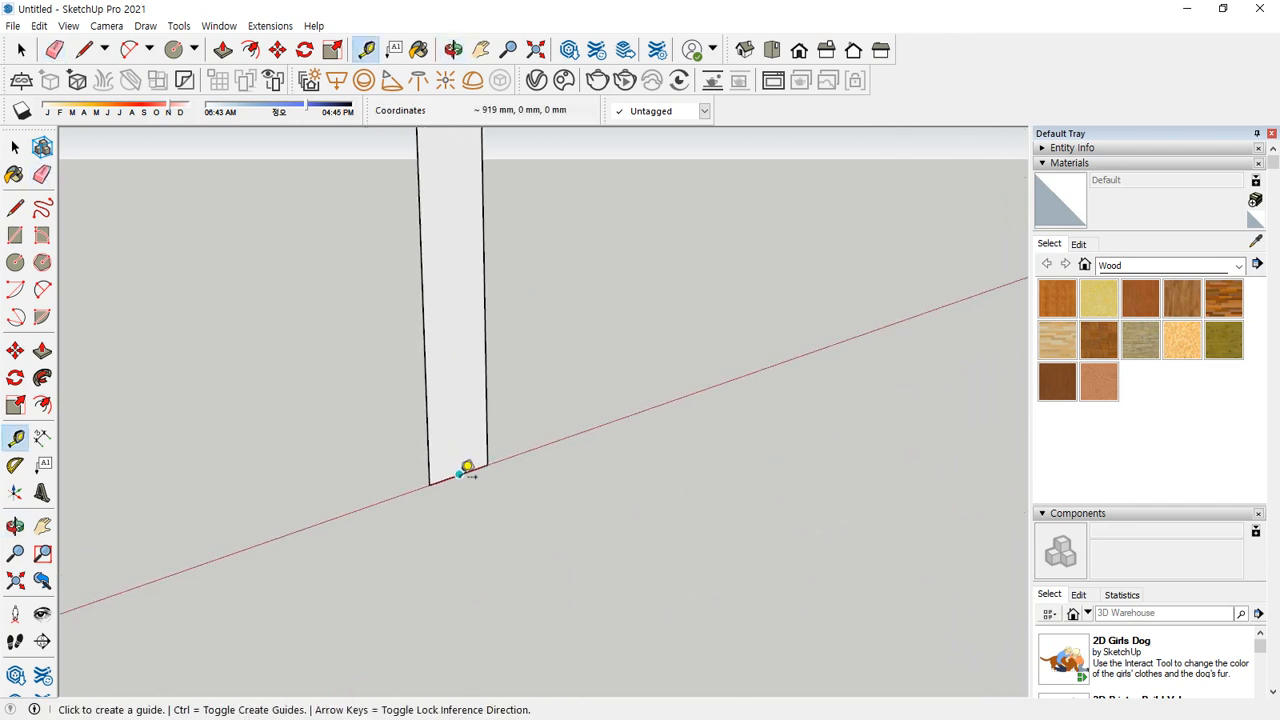
left_click(459, 474)
type("16")
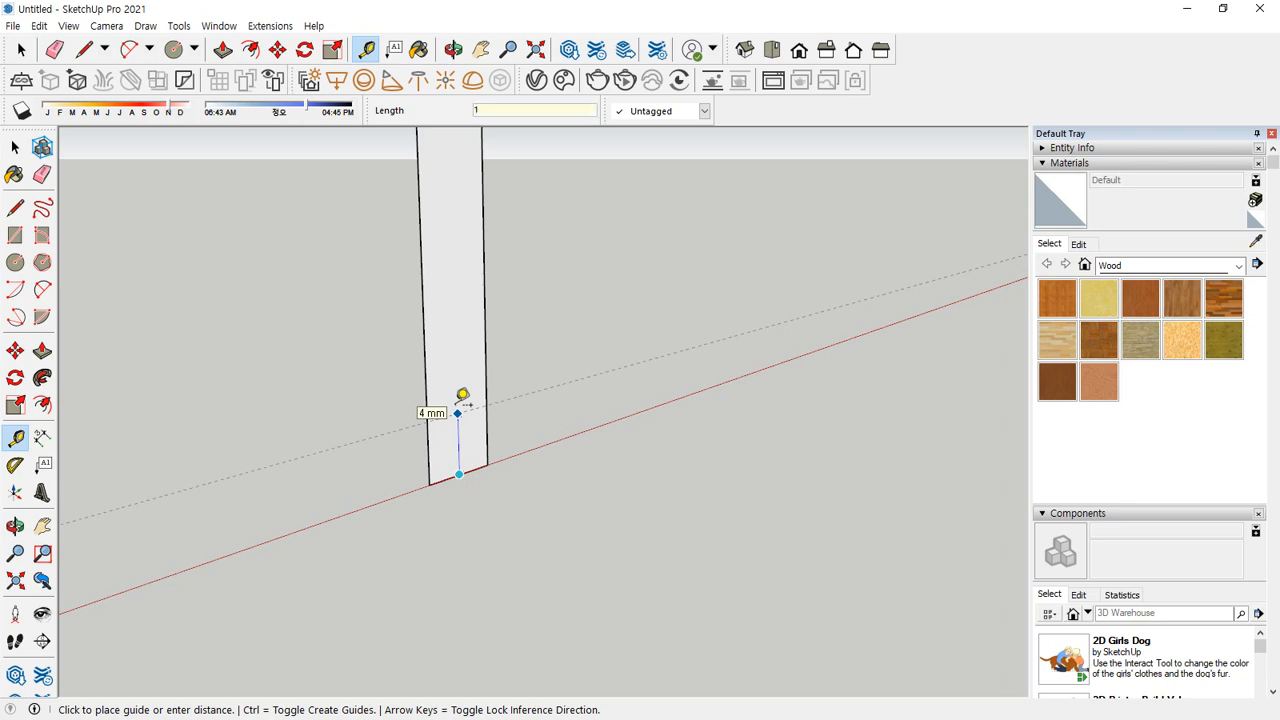
key("Return")
Draw a circle centred where the lower guide crosses the strip's left edge, reaching the strip's lower corner
key("c")
left_click(426, 233)
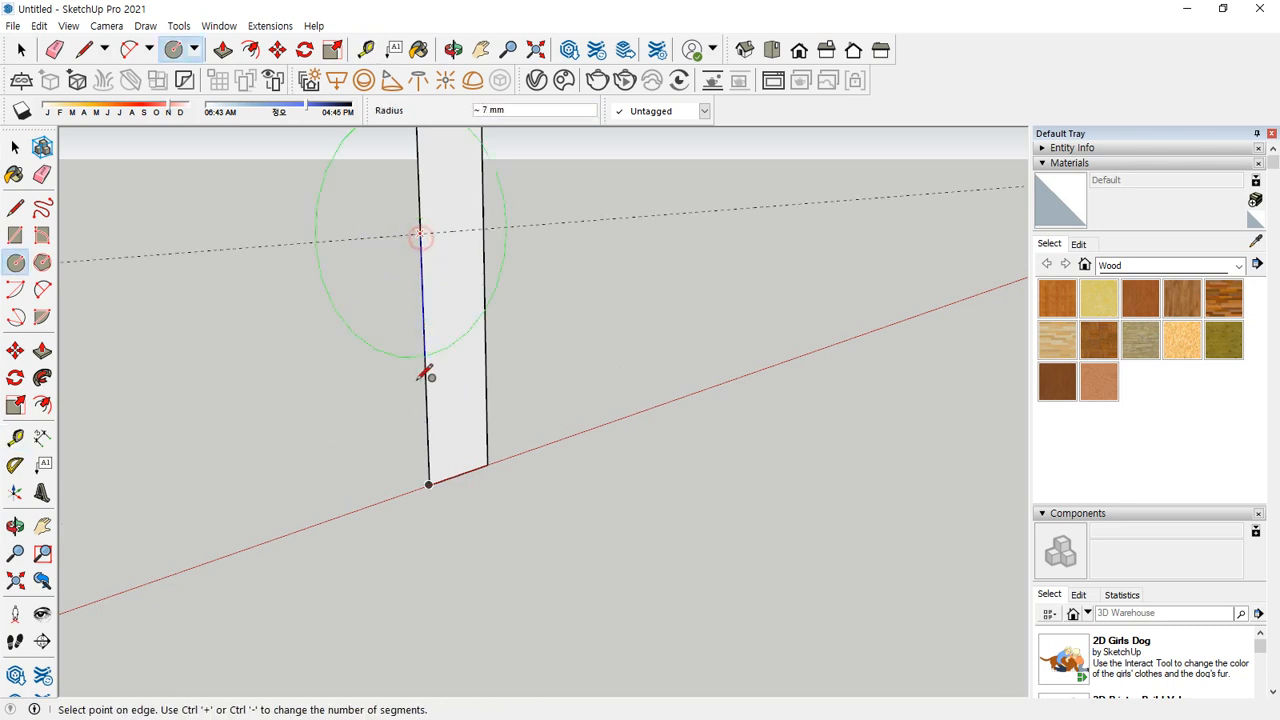
left_click(429, 485)
Erase the lower circle's outer half, the strip's bottom corner, the inner dividing edges and the remaining guide lines
key("e")
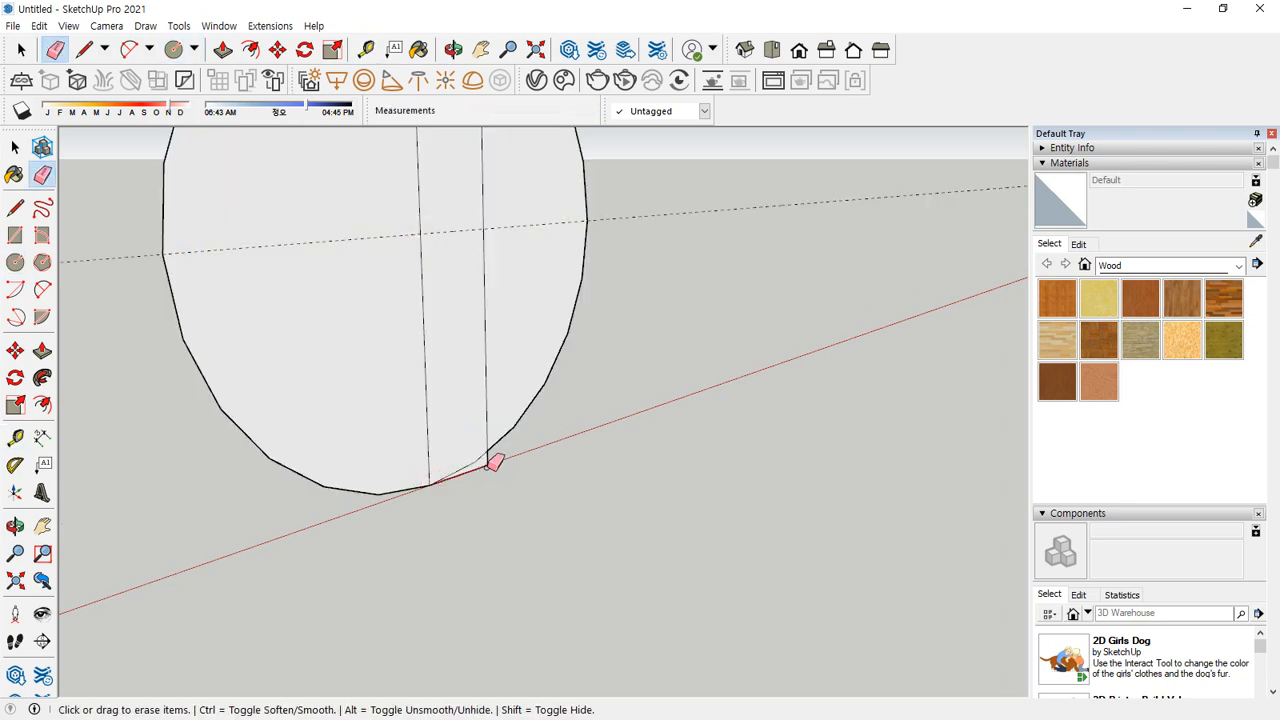
left_click(266, 456)
middle_click_drag(379, 387, 407, 343)
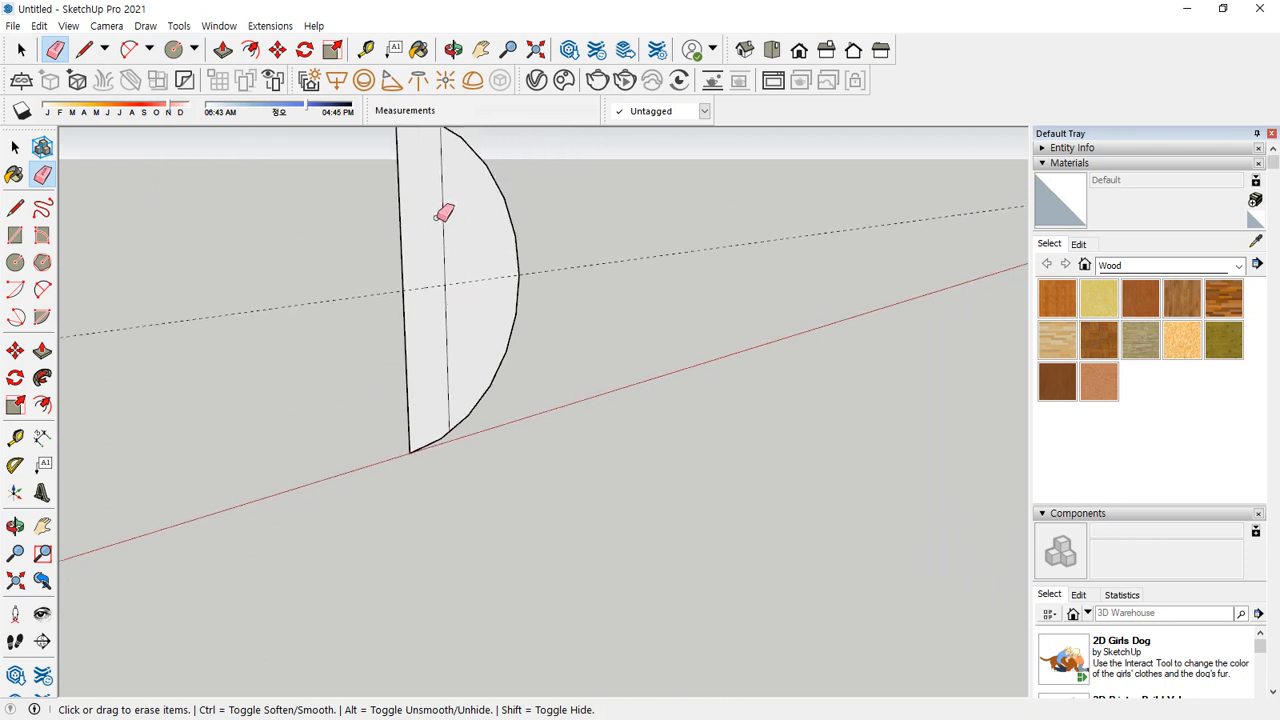
middle_click_drag(443, 209, 445, 332)
left_click_drag(428, 296, 463, 366)
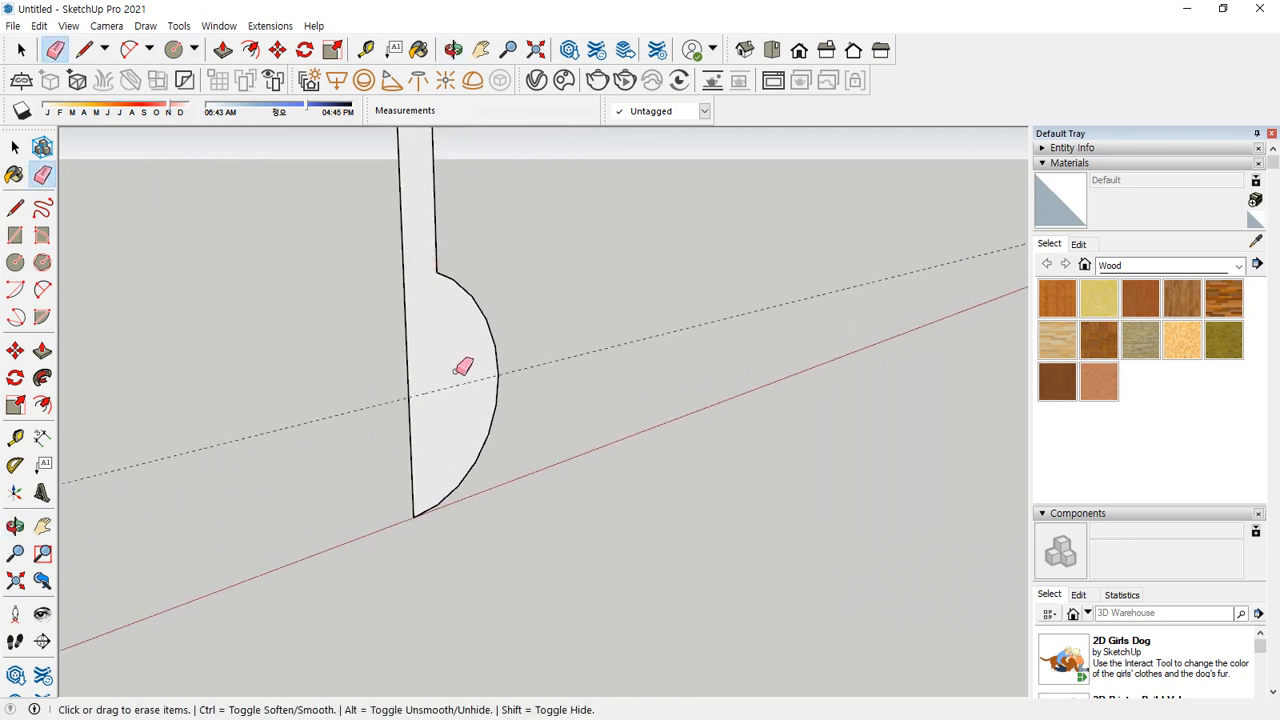
key("space")
scroll(567, 369, "down", 3)
middle_click_drag(571, 371, 680, 460)
key("e")
mouse_move(638, 323)
left_mouse_down()
mouse_move(646, 451)
mouse_move(603, 480)
left_mouse_up()
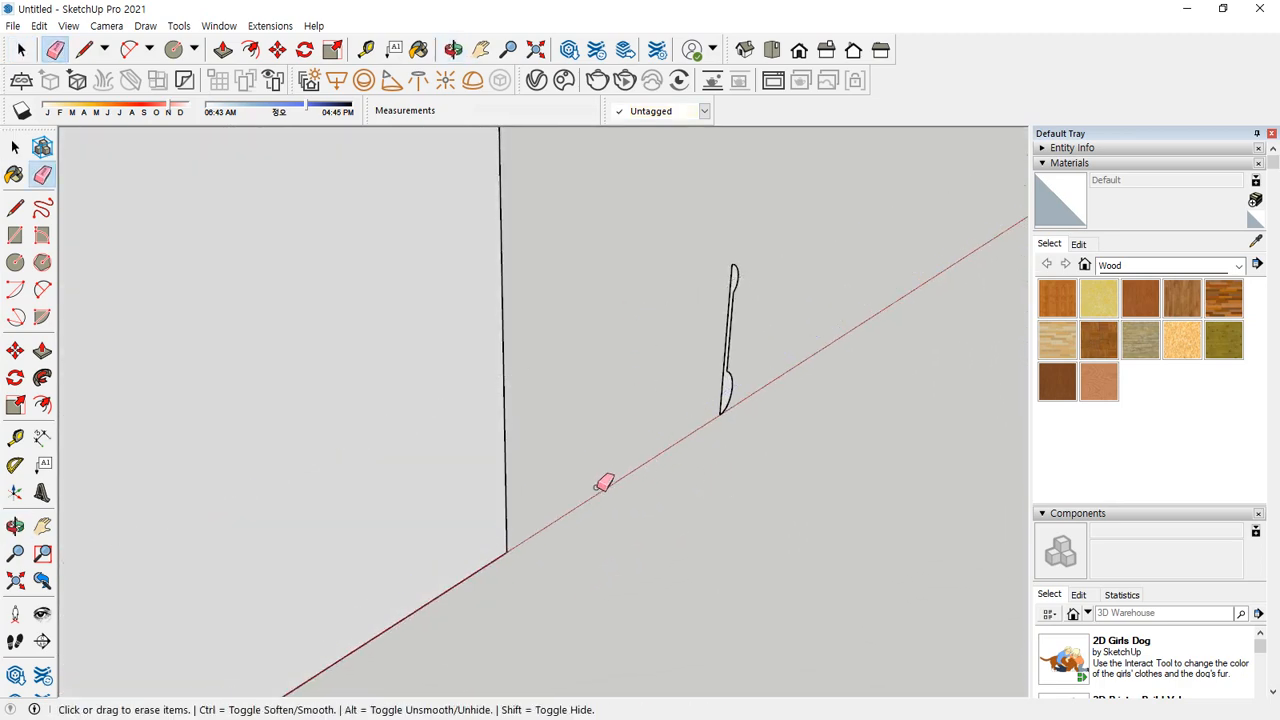
key("space")
left_click(523, 388)
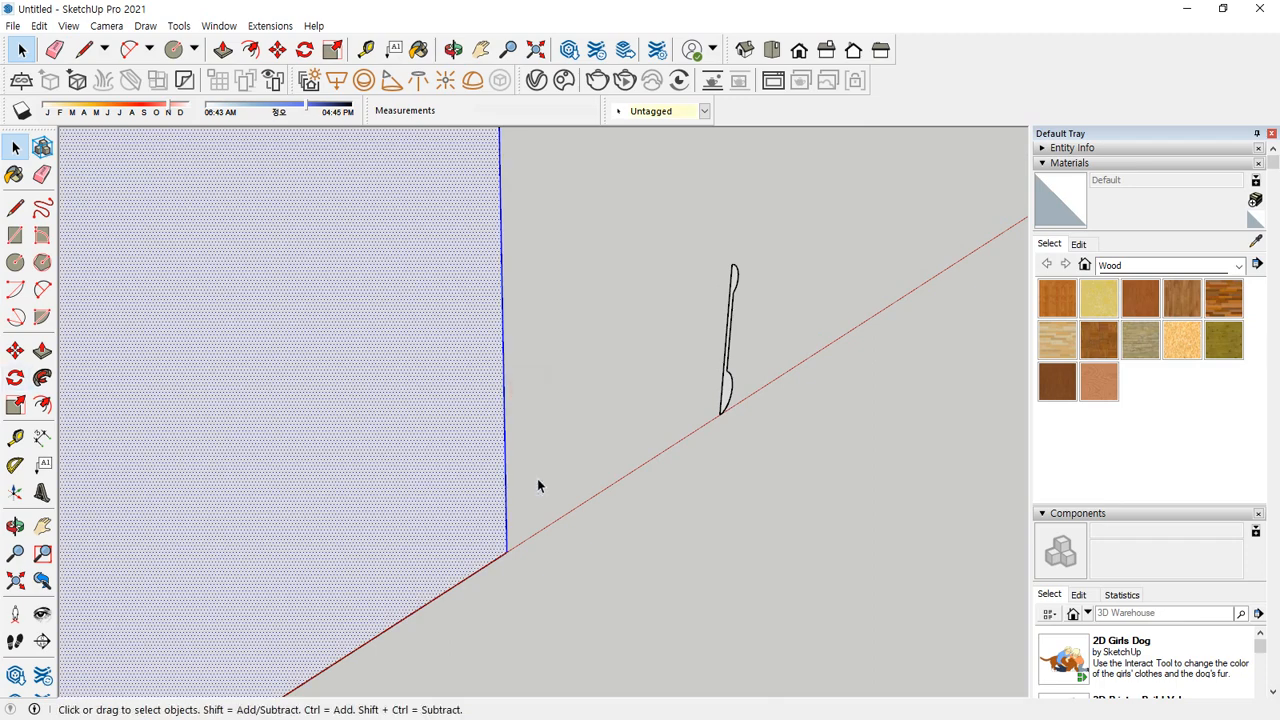
left_click(510, 446)
left_click(451, 424)
left_click(42, 377)
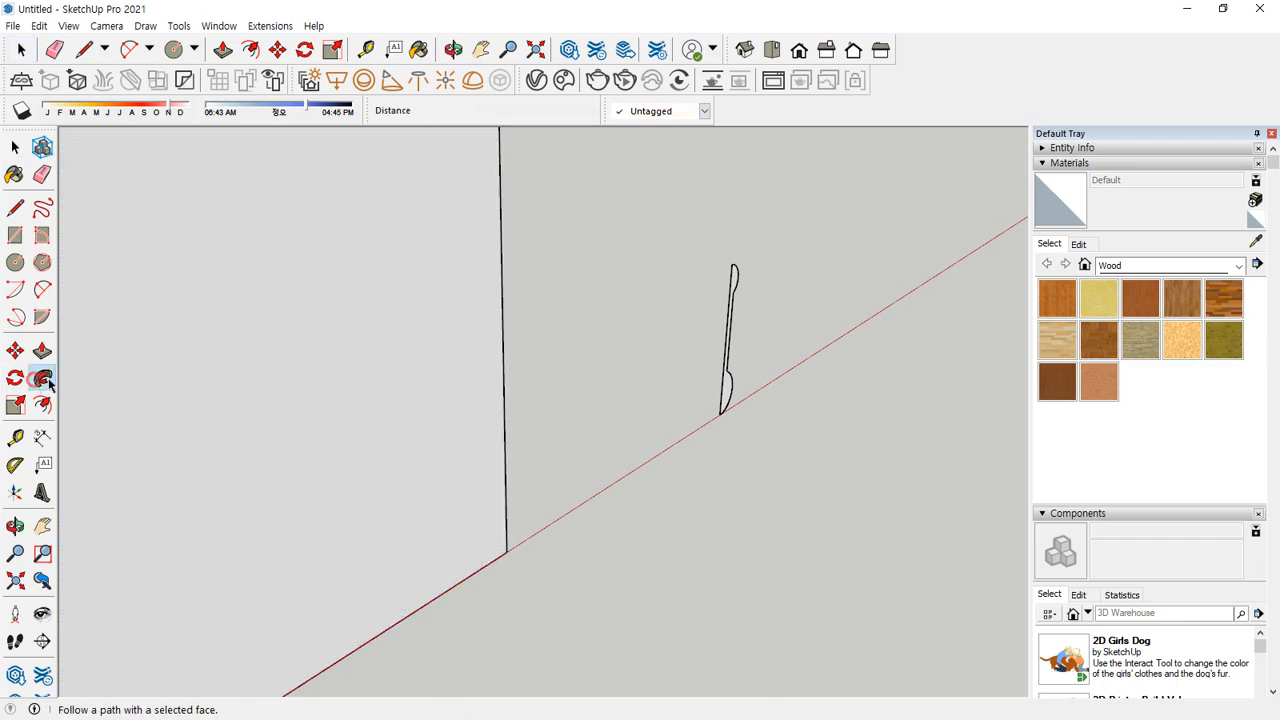
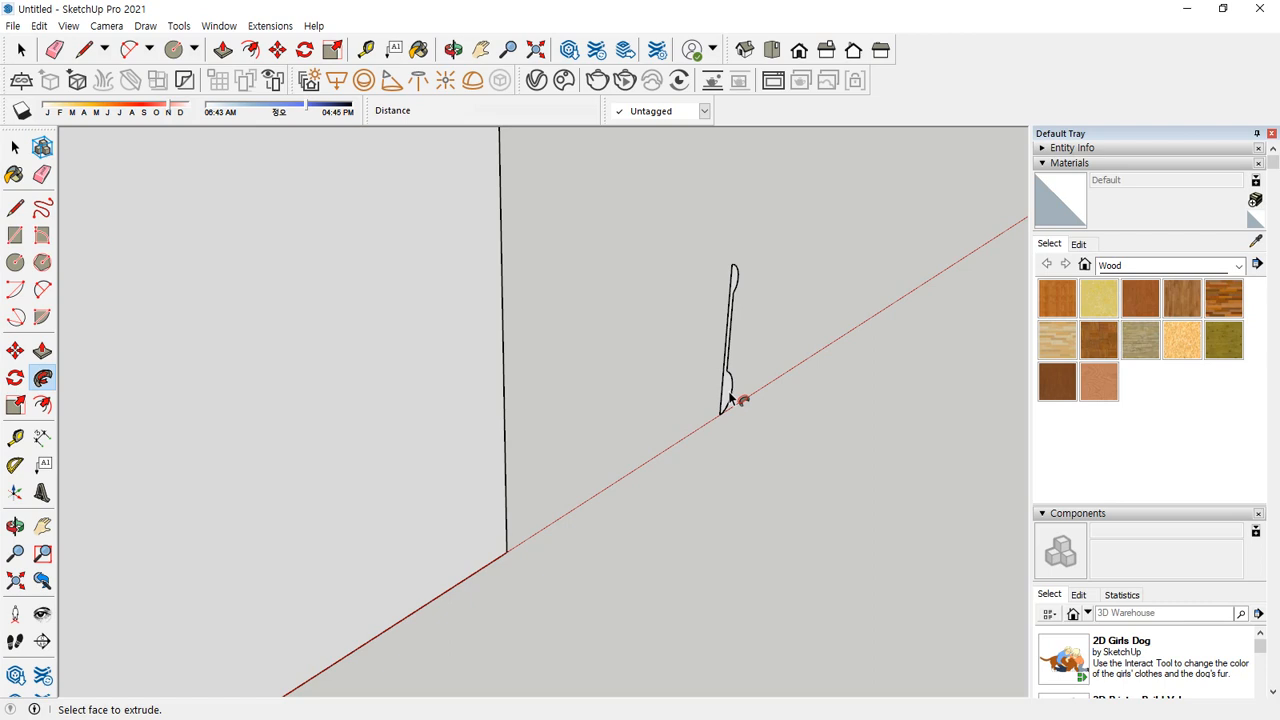
Rotate the whole half-round profile 90° in the ground plane about its bottom corner on the red axis
key("space")
left_click_drag(660, 162, 907, 522)
key("q")
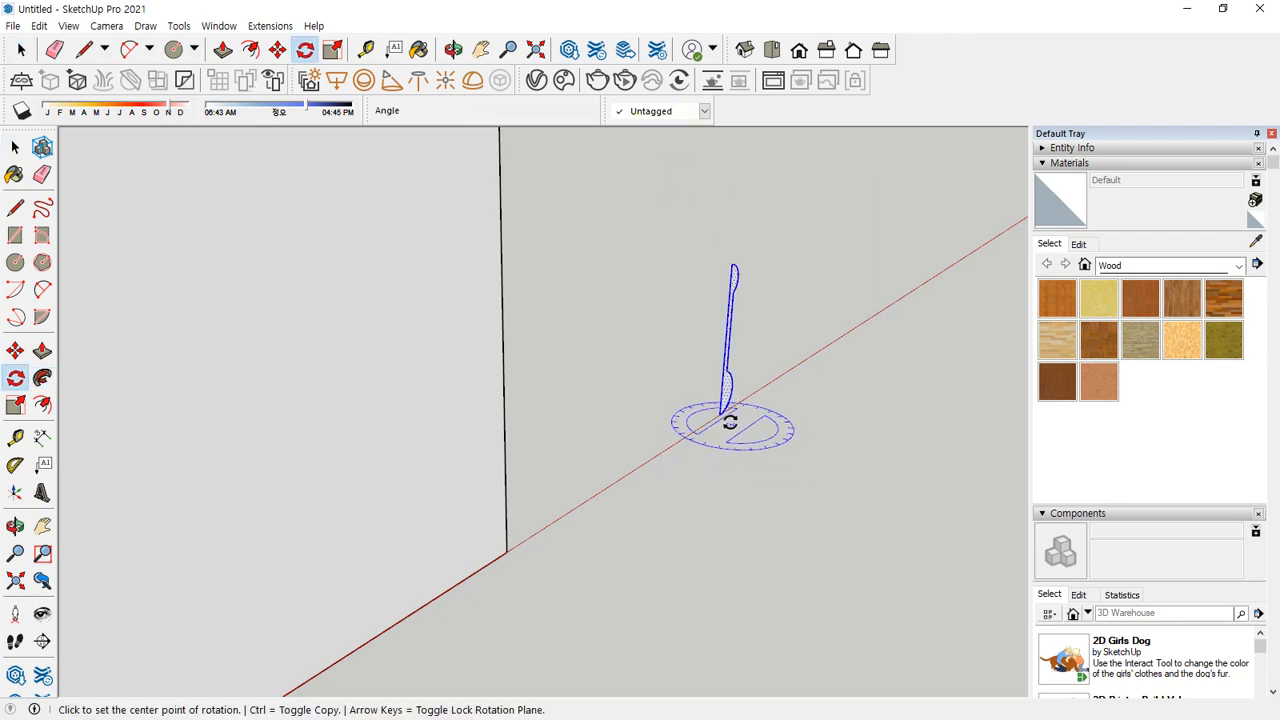
left_click(722, 411)
left_click(840, 339)
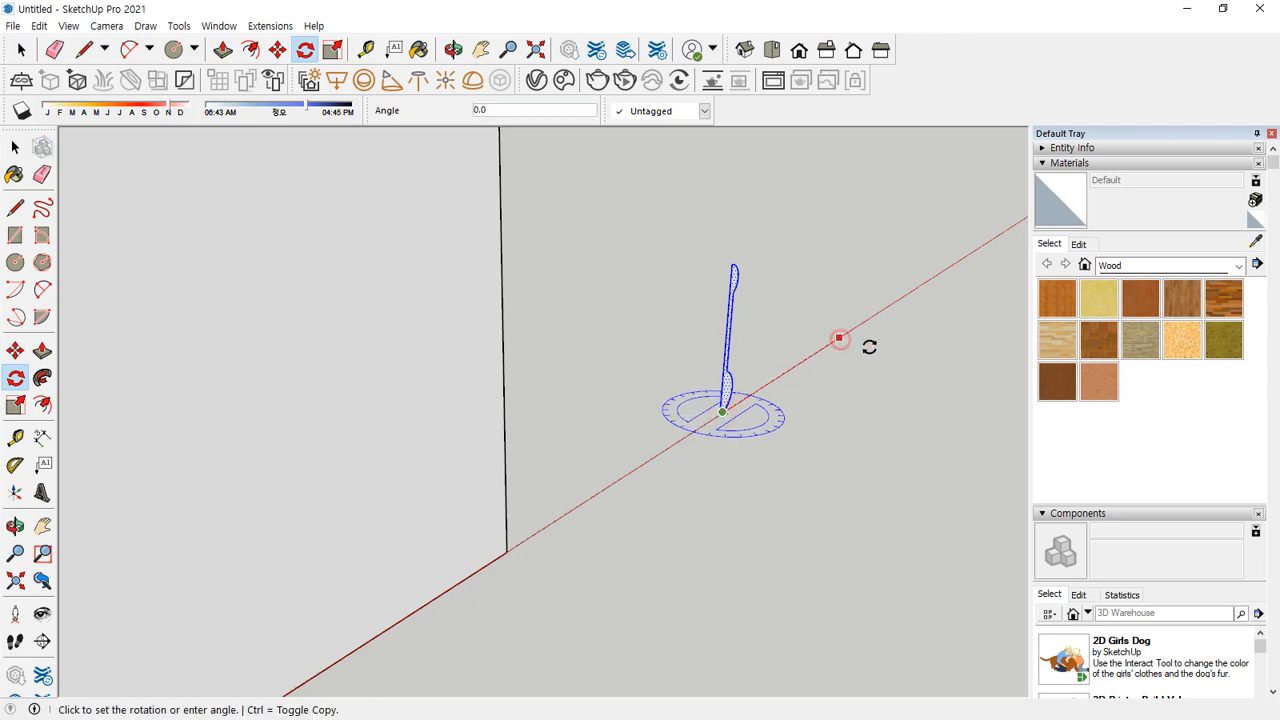
left_click(884, 406)
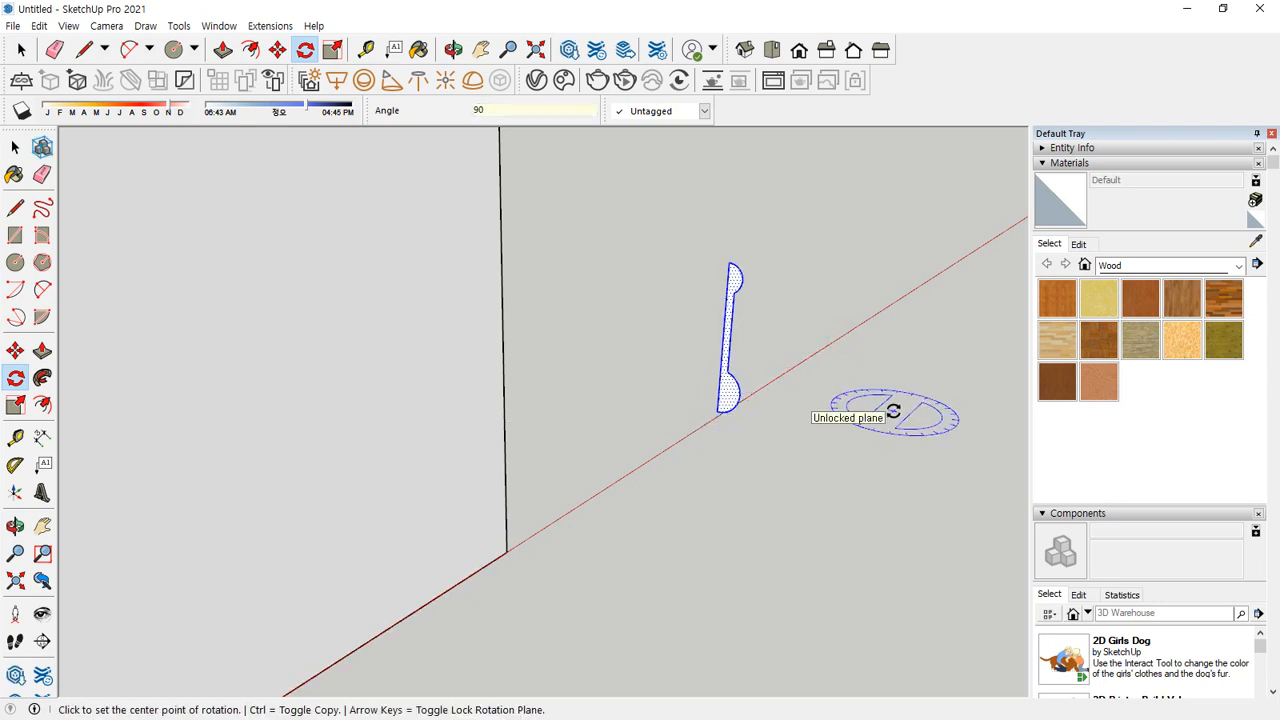
middle_click_drag(893, 410, 466, 331)
key("q")
middle_click_drag(551, 400, 513, 467)
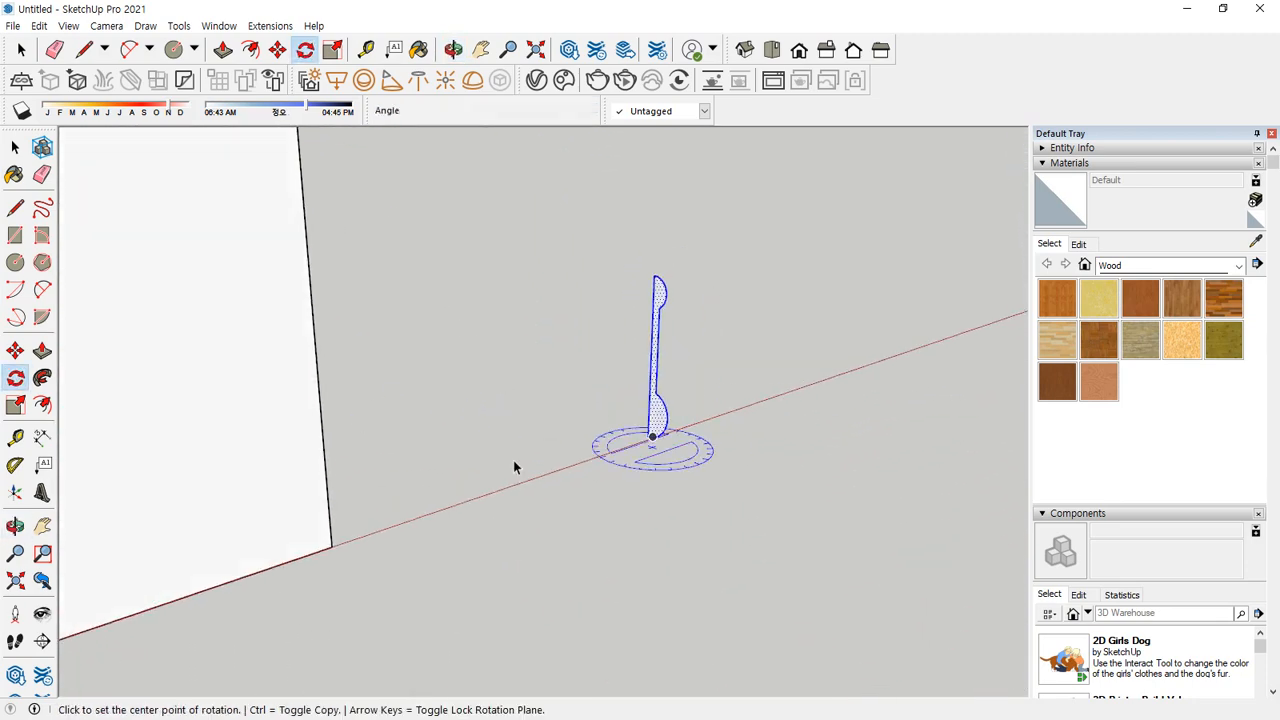
Sweep the half-round profile around the large rectangle's face with Follow Me to form a moulded panel
key("space")
left_click(214, 414)
left_click(42, 377)
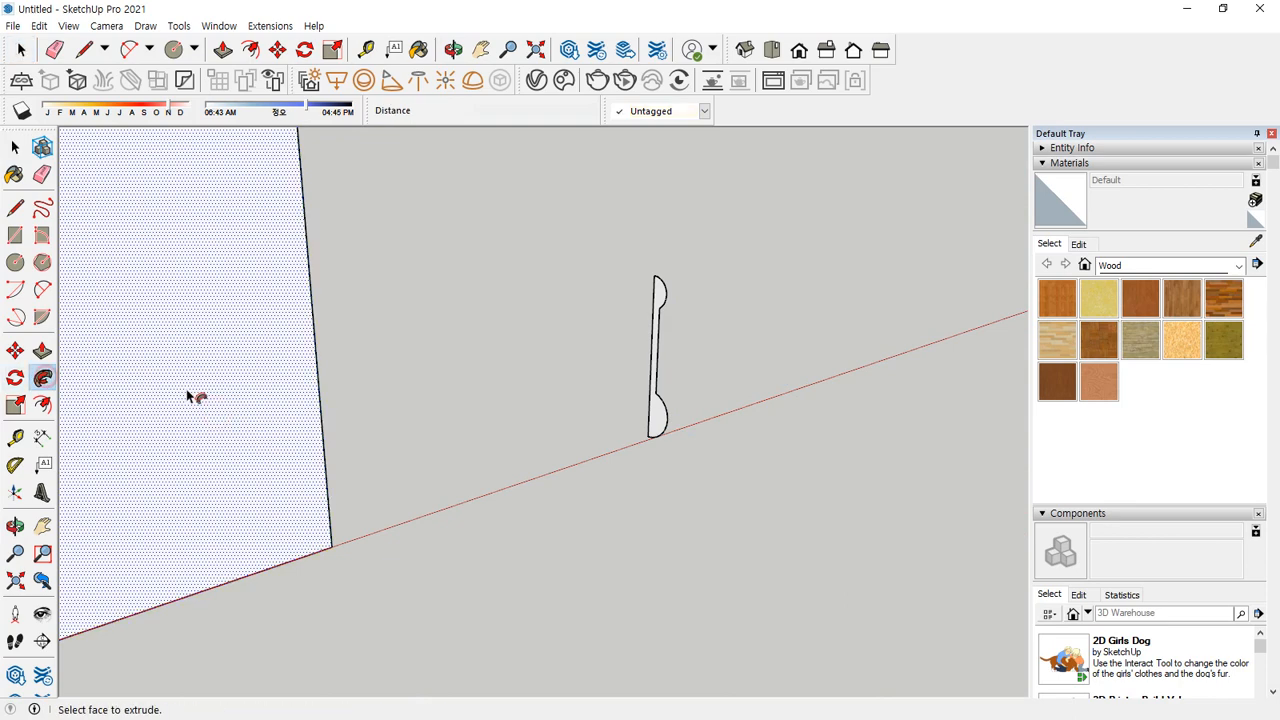
left_click(660, 425)
middle_click_drag(606, 449, 691, 480)
scroll(651, 486, "down", 3)
key("space")
middle_click_drag(837, 426, 752, 430)
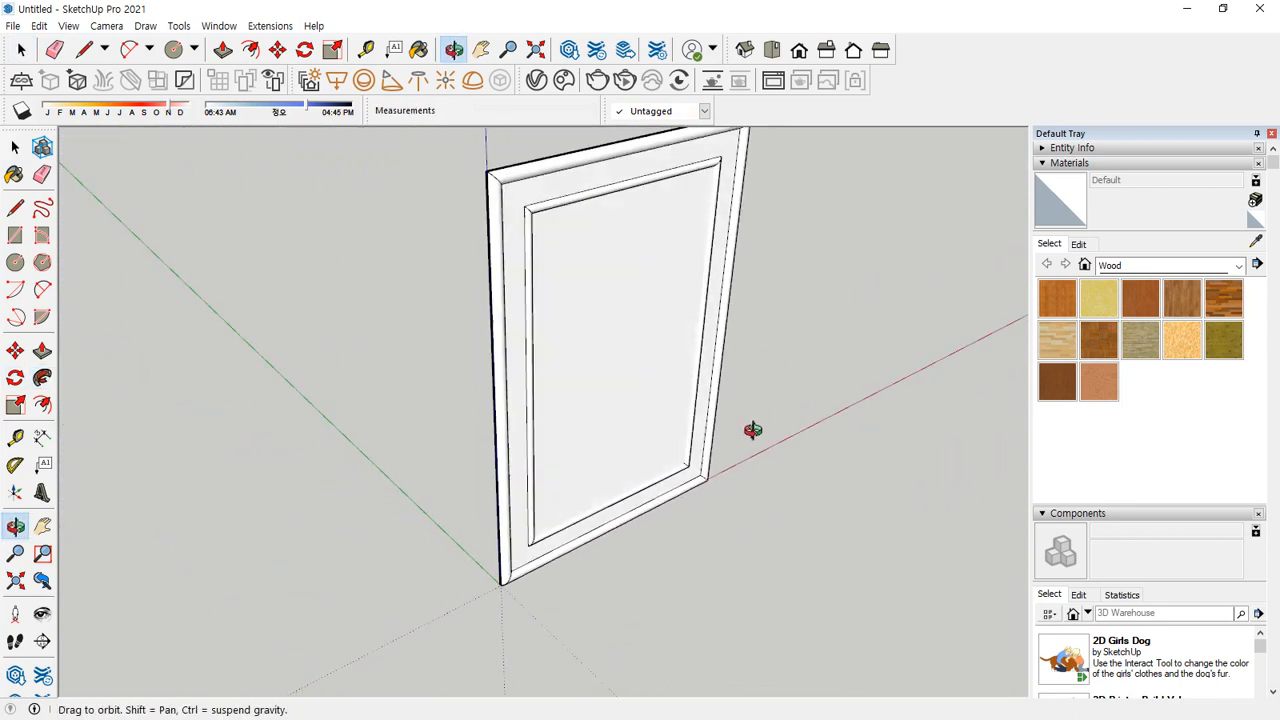
middle_click_drag(789, 386, 748, 442)
scroll(756, 441, "up", 1)
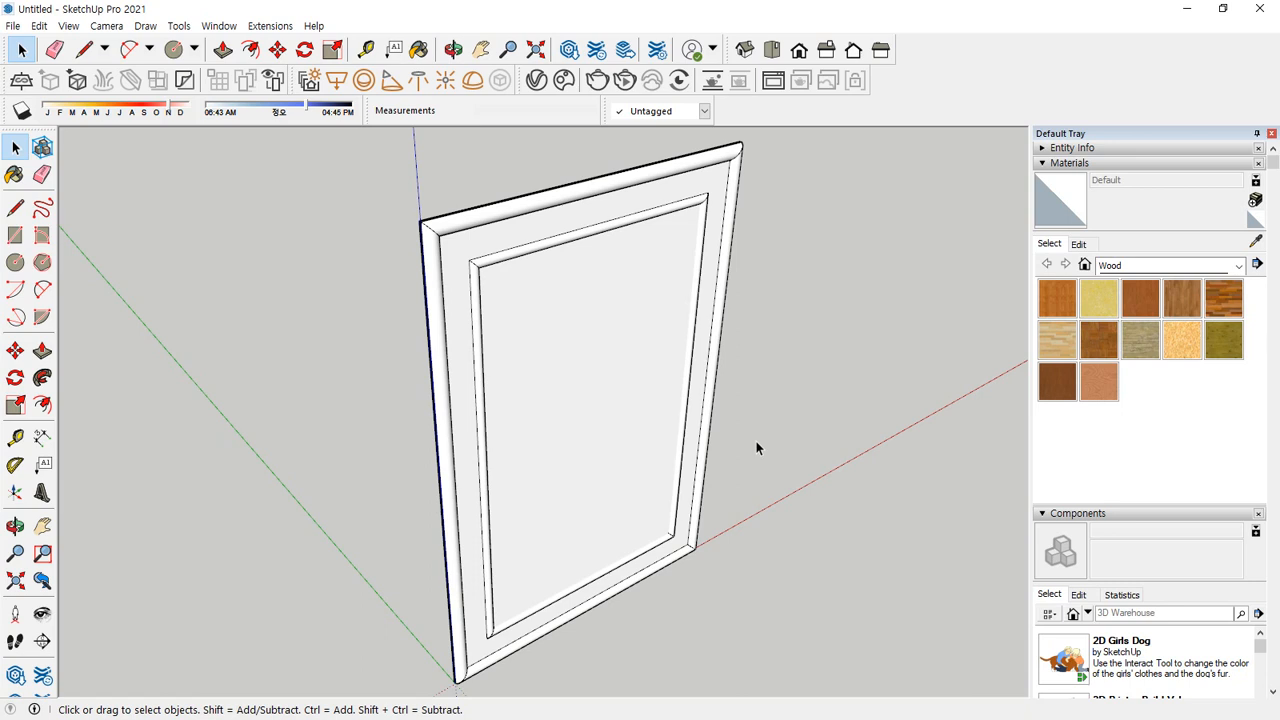
Draw a 500 x 500 mm rectangle on the ground in an empty area near the origin
scroll(756, 448, "up", 5)
middle_click_drag(543, 531, 432, 451)
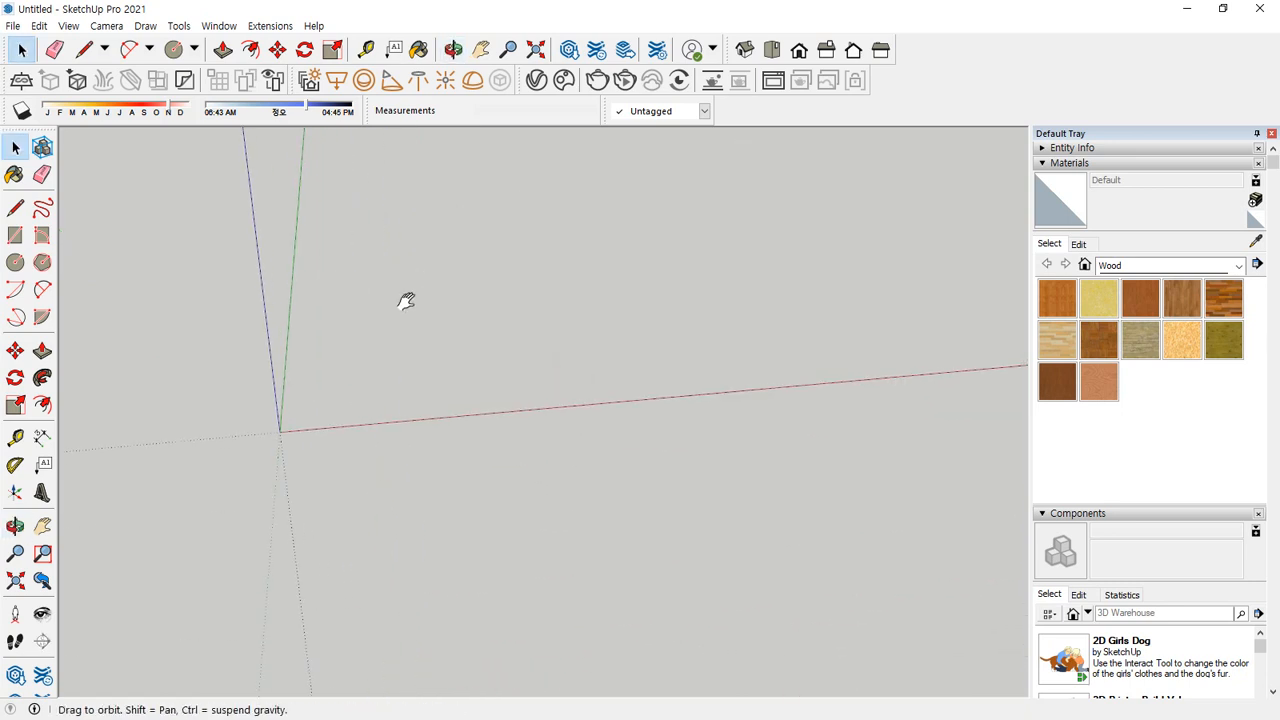
key("r")
left_click(448, 393)
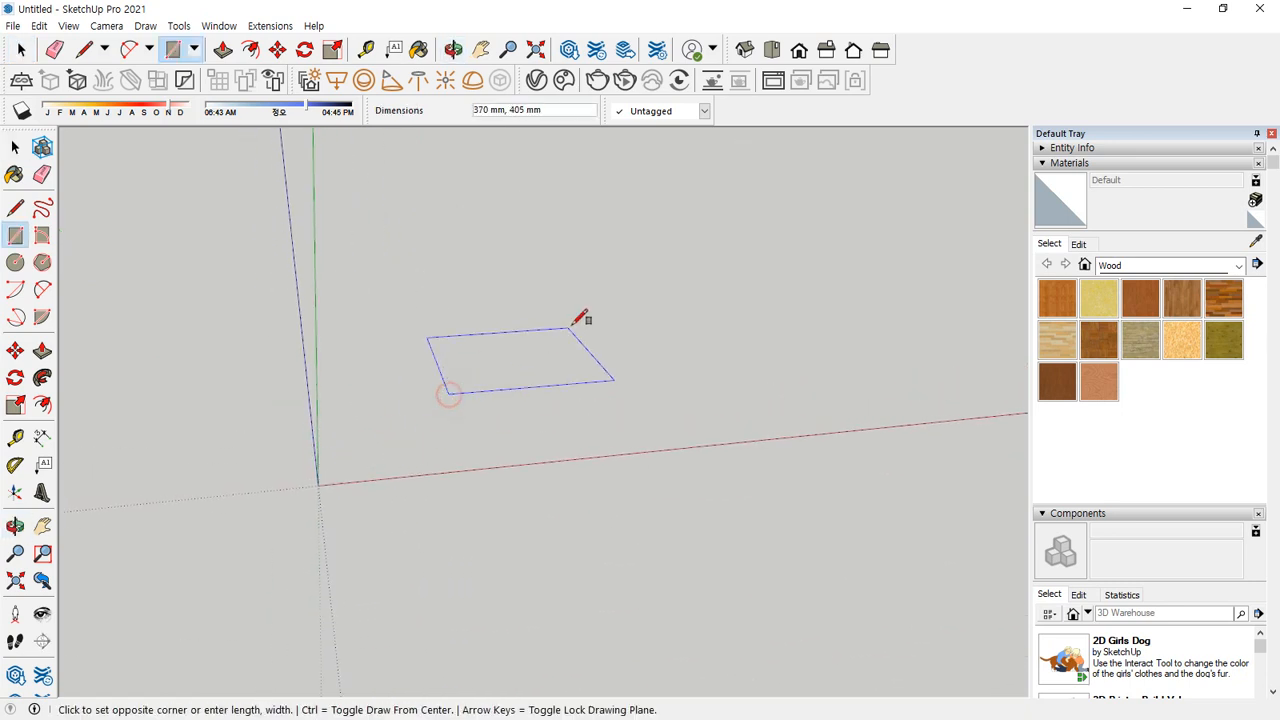
type("500,500")
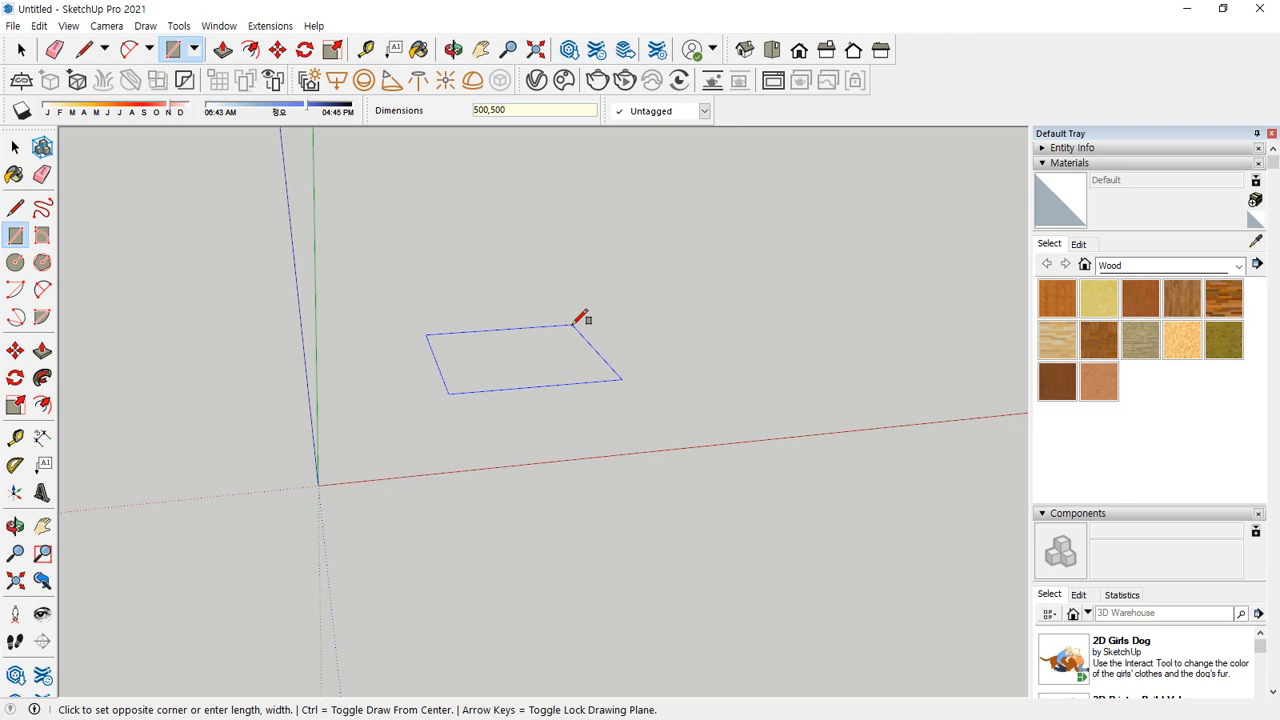
key("Return")
Push/Pull the square up 500 mm into a cube
key("p")
left_click(557, 314)
type("5")
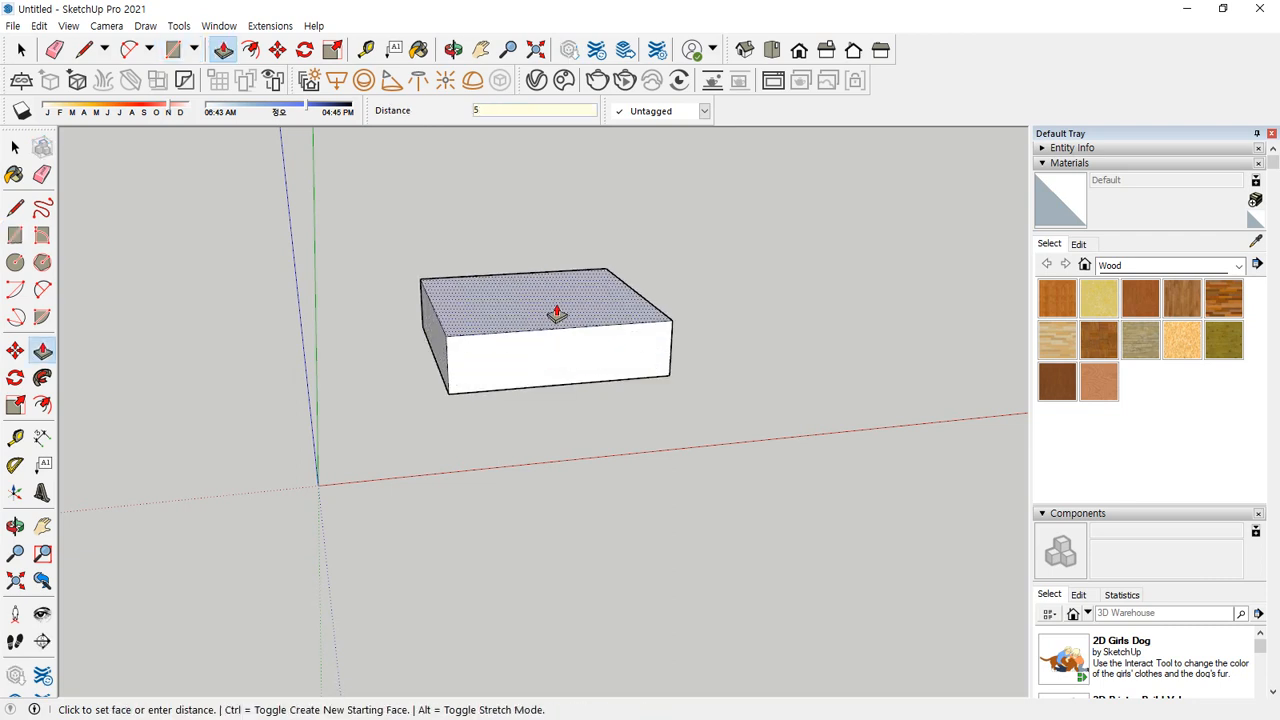
type("00")
key("Return")
middle_click_drag(563, 309, 571, 235)
scroll(571, 235, "up", 2)
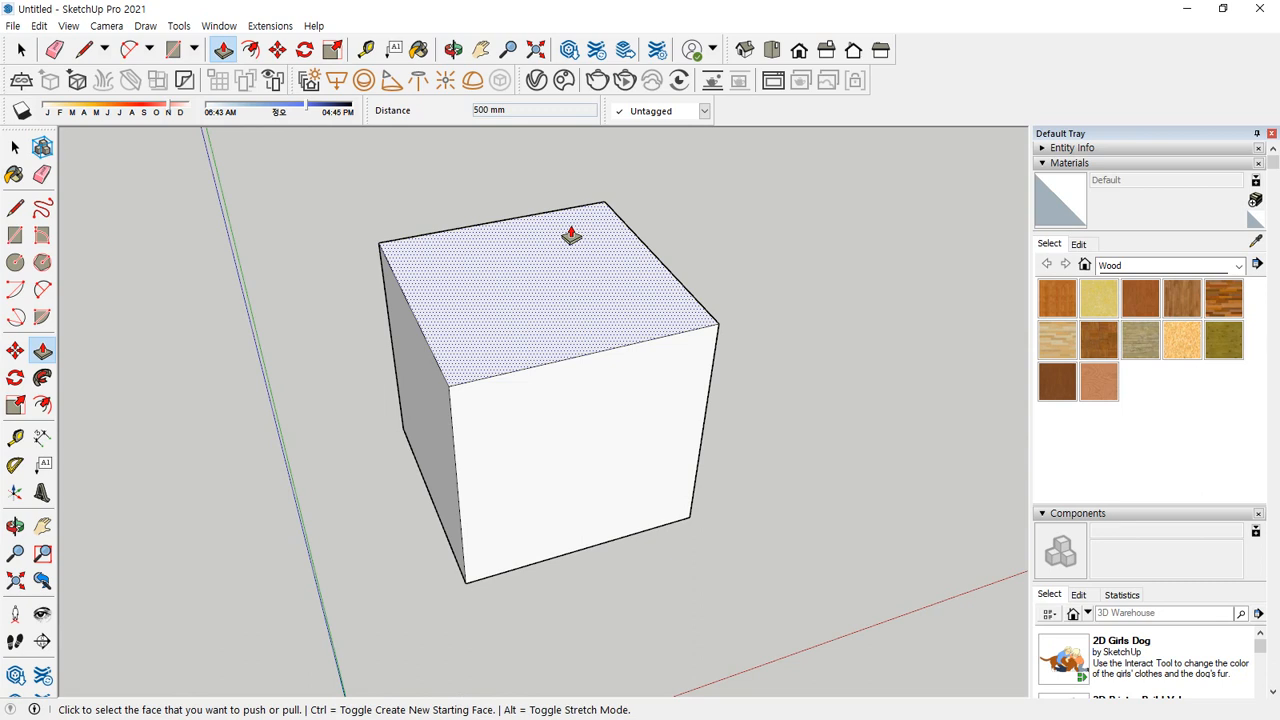
Draw a 50 x 50 mm square on the cube's side face, starting from its upper corner
scroll(571, 235, "up", 3)
key("r")
left_click(557, 372)
left_click(557, 372)
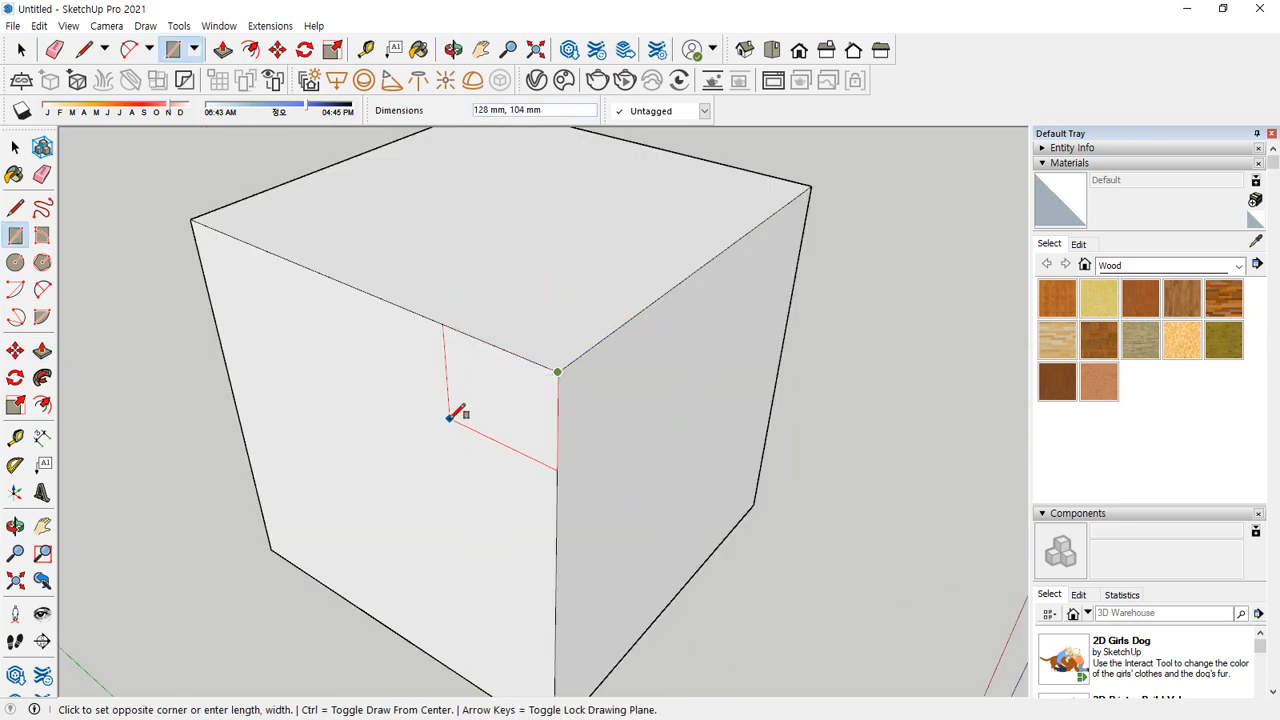
type("50,50")
key("Return")
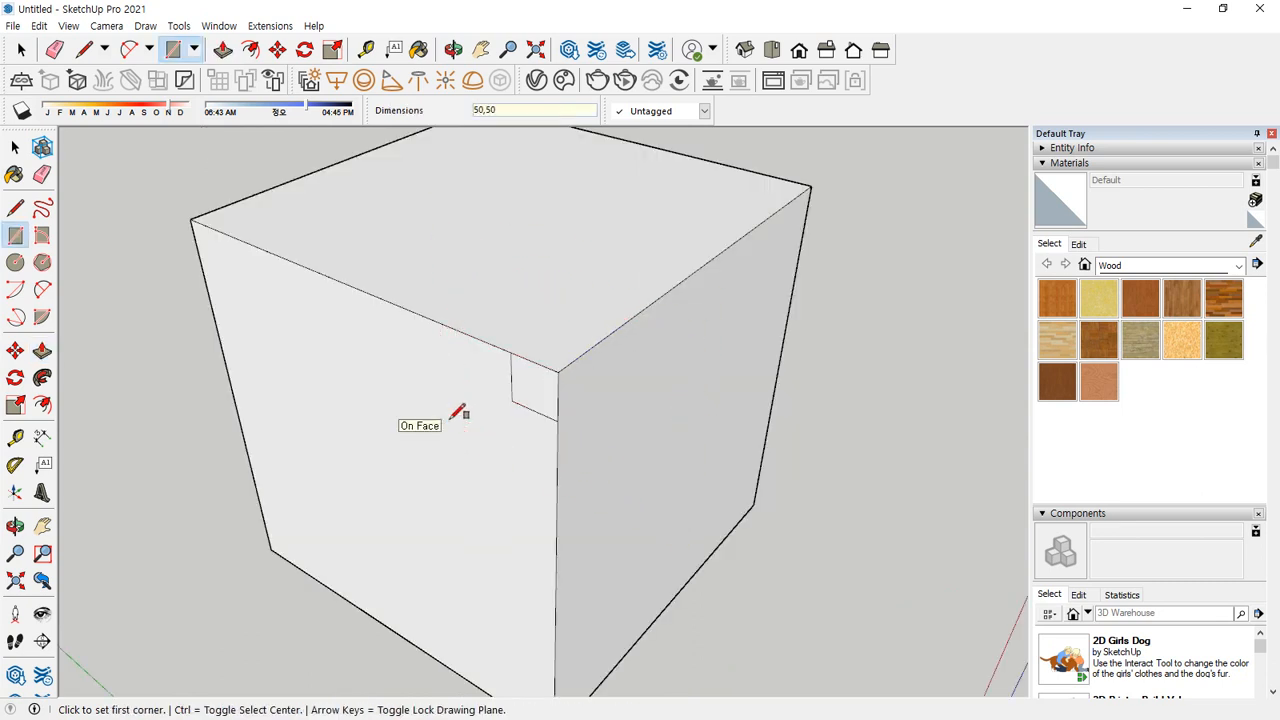
Draw a circle centred on the small square's inner corner and erase the excess lines to leave a rounded corner profile
scroll(455, 410, "up", 3)
key("c")
left_click(450, 414)
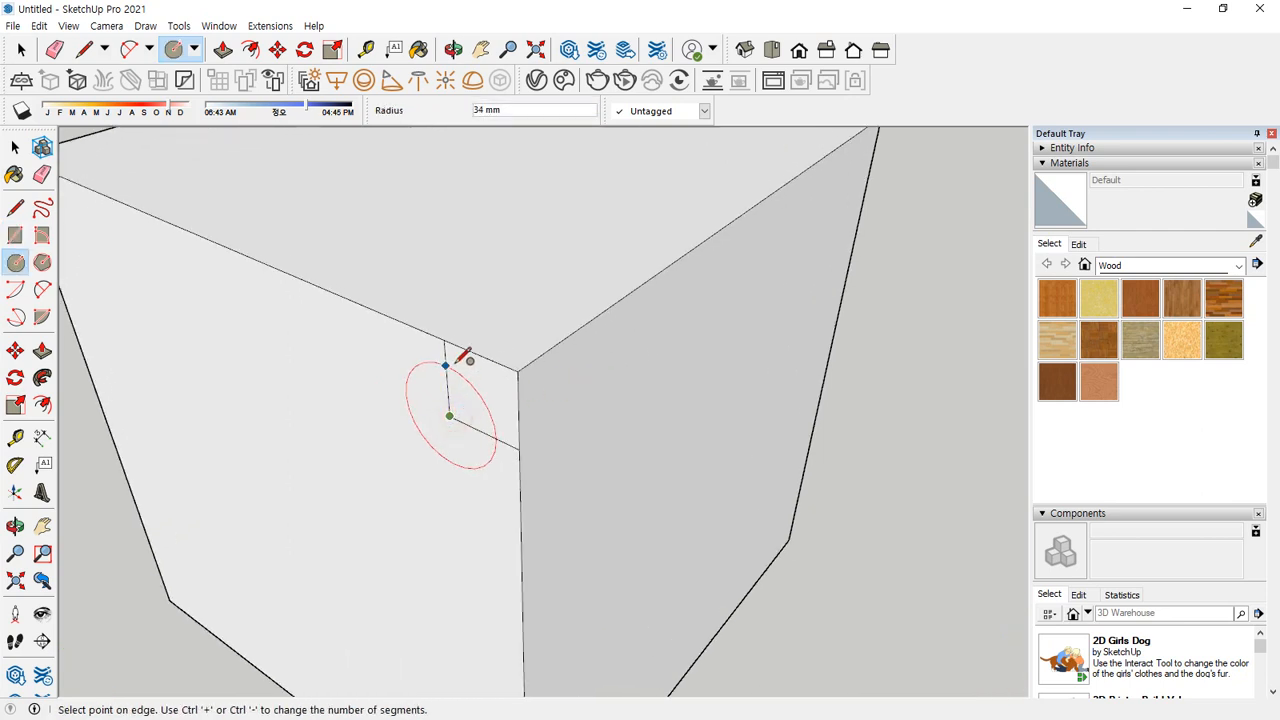
key("e")
mouse_move(456, 418)
left_mouse_down()
mouse_move(434, 449)
mouse_move(446, 374)
mouse_move(451, 489)
left_mouse_up()
scroll(474, 410, "down", 5)
scroll(474, 410, "down", 3)
key("space")
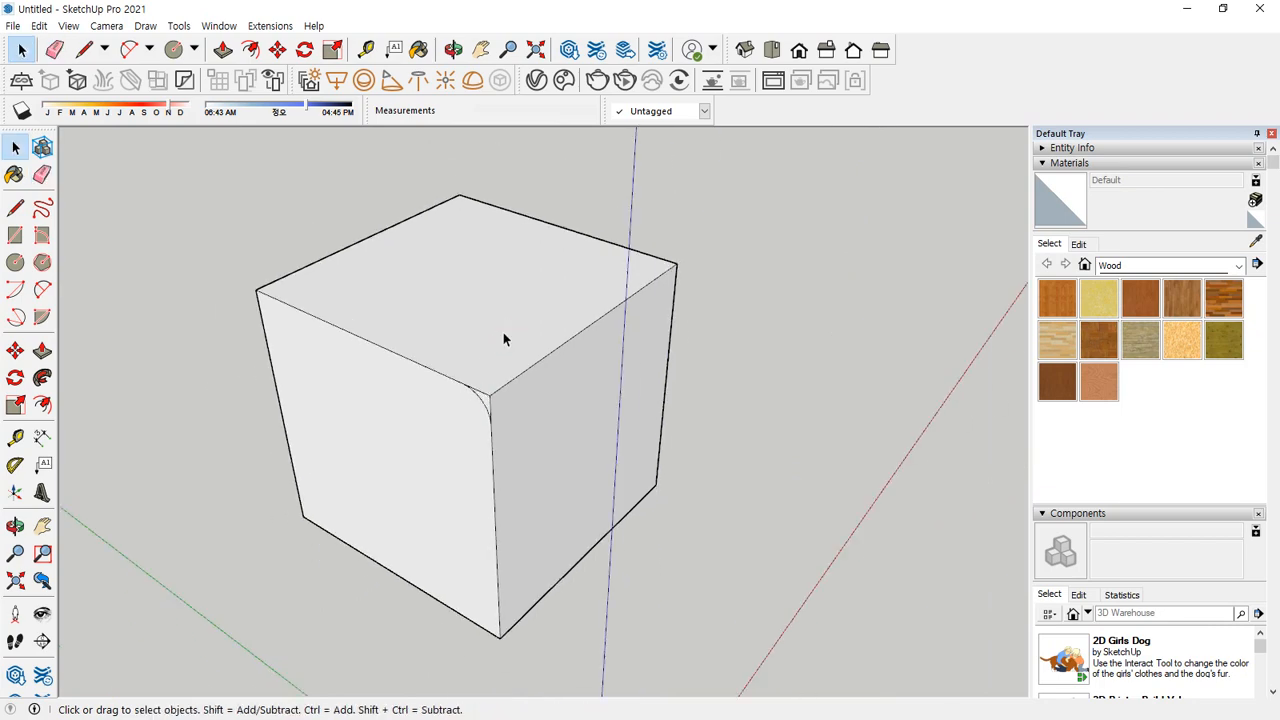
Try to sweep the rounded corner profile around the cube's top face with Follow Me, and undo it
left_click(503, 332)
scroll(449, 366, "up", 3)
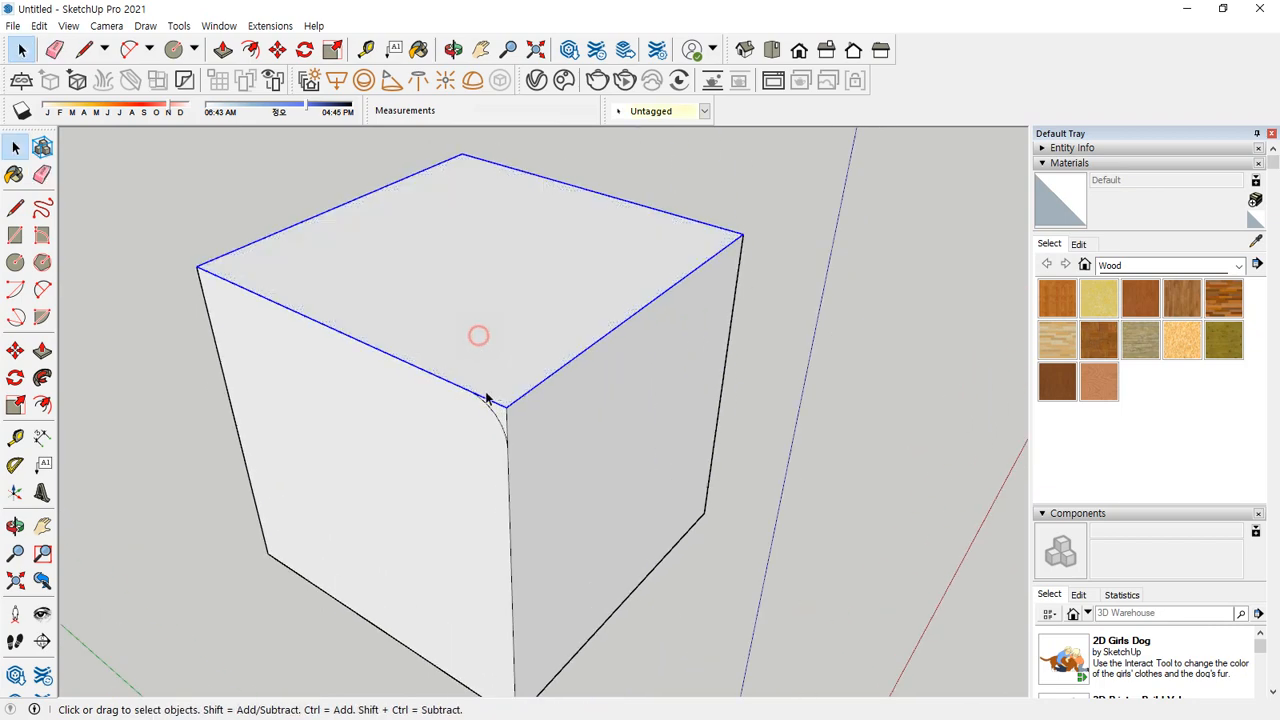
middle_click_drag(480, 334, 155, 378)
left_click(42, 377)
left_click_drag(467, 403, 583, 406)
middle_click_drag(583, 406, 652, 347)
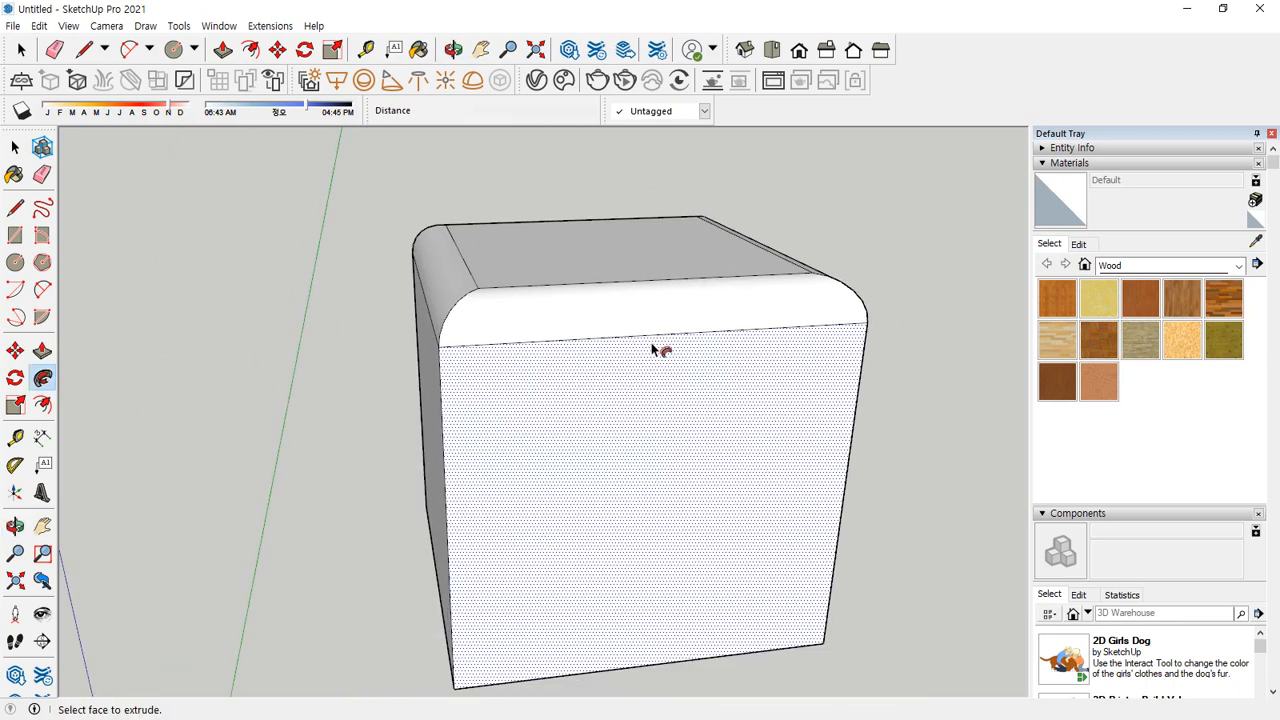
key("ctrl+z")
Round the cube's top by sweeping the corner profile with Follow Me along only the top face's four edges
mouse_move(434, 334)
middle_mouse_down()
mouse_move(519, 271)
mouse_move(529, 371)
mouse_move(500, 366)
middle_mouse_up()
key("e")
mouse_move(500, 366)
left_mouse_down()
mouse_move(506, 346)
mouse_move(523, 463)
left_mouse_up()
scroll(531, 331, "up", 2)
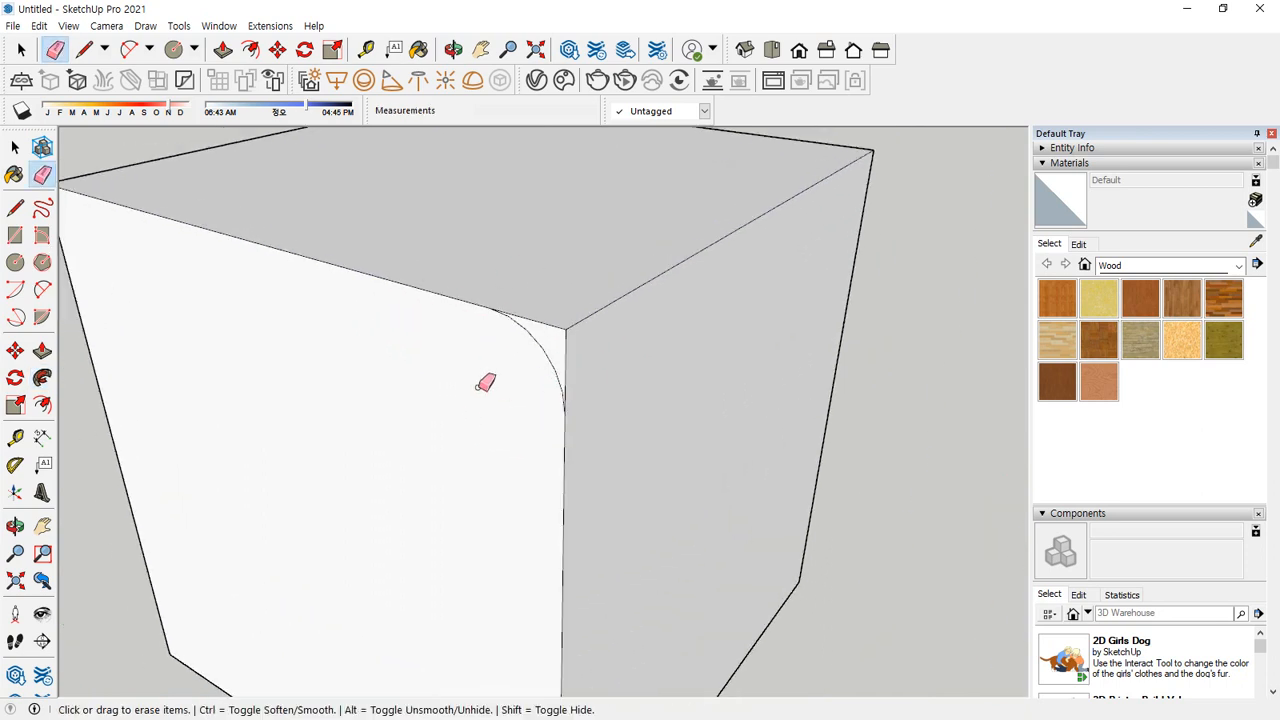
scroll(485, 383, "down", 2)
key("space")
left_click(583, 282)
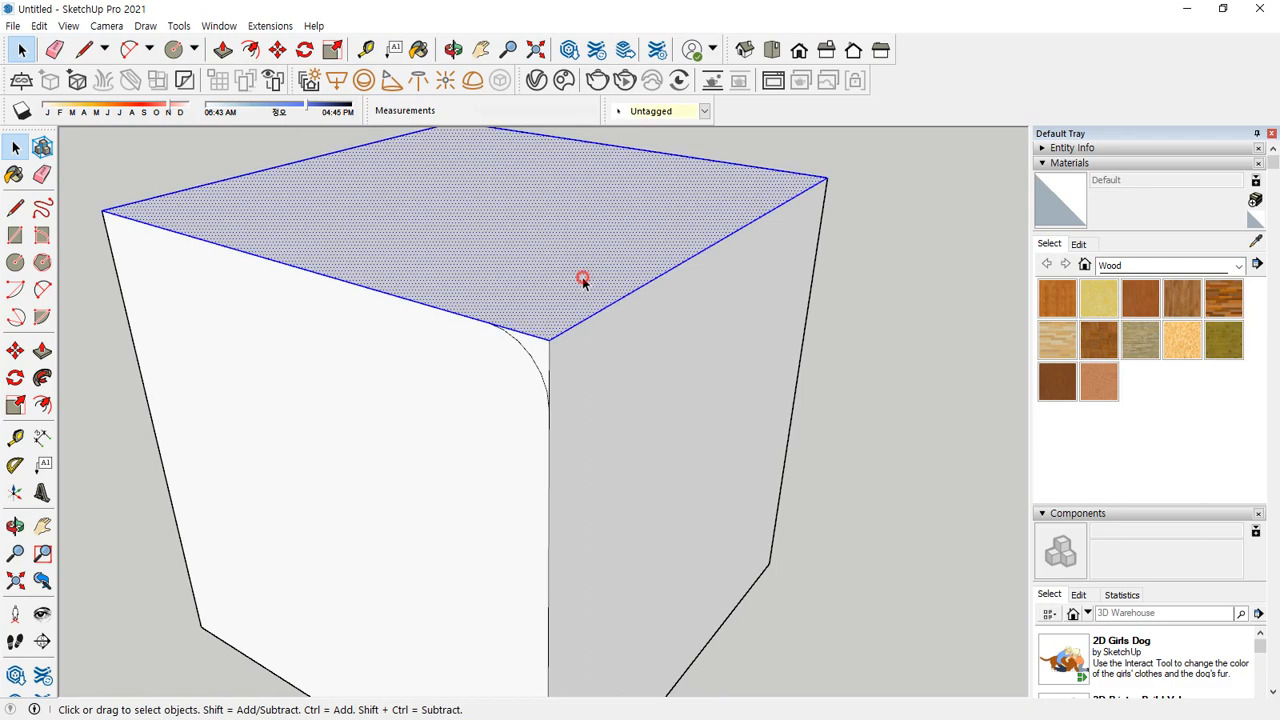
left_click(491, 237, "shift")
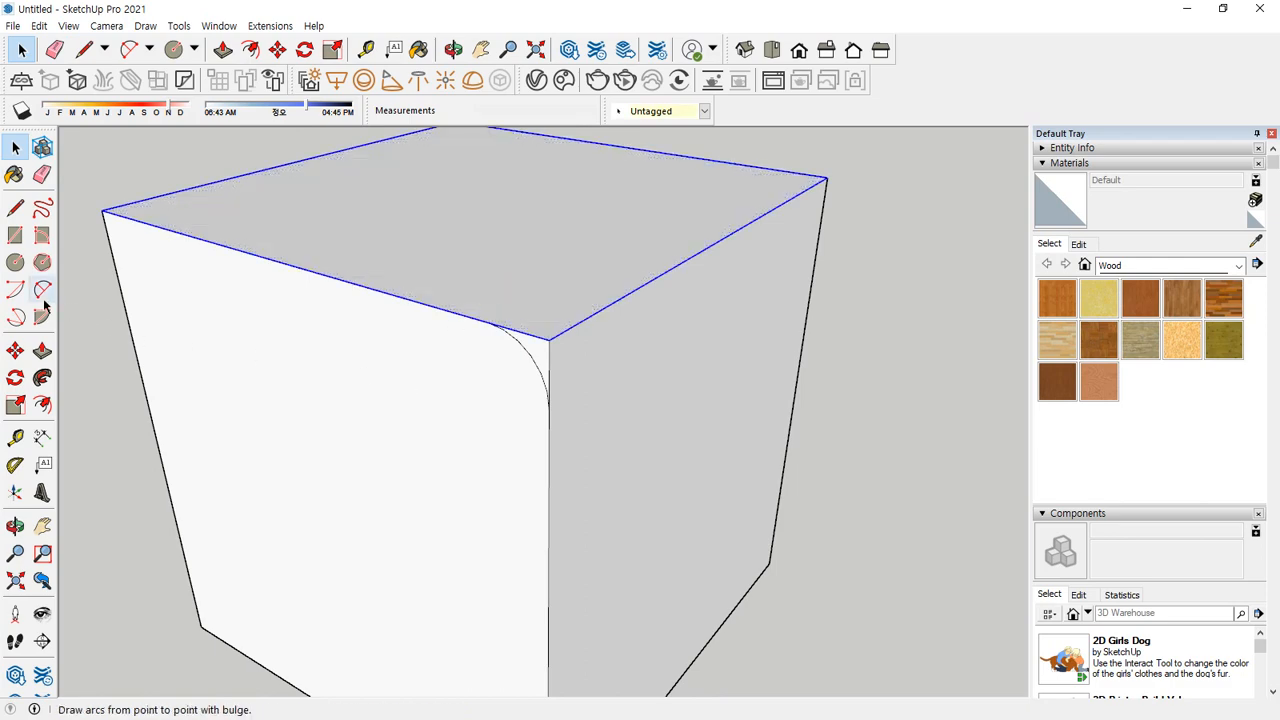
left_click(42, 378)
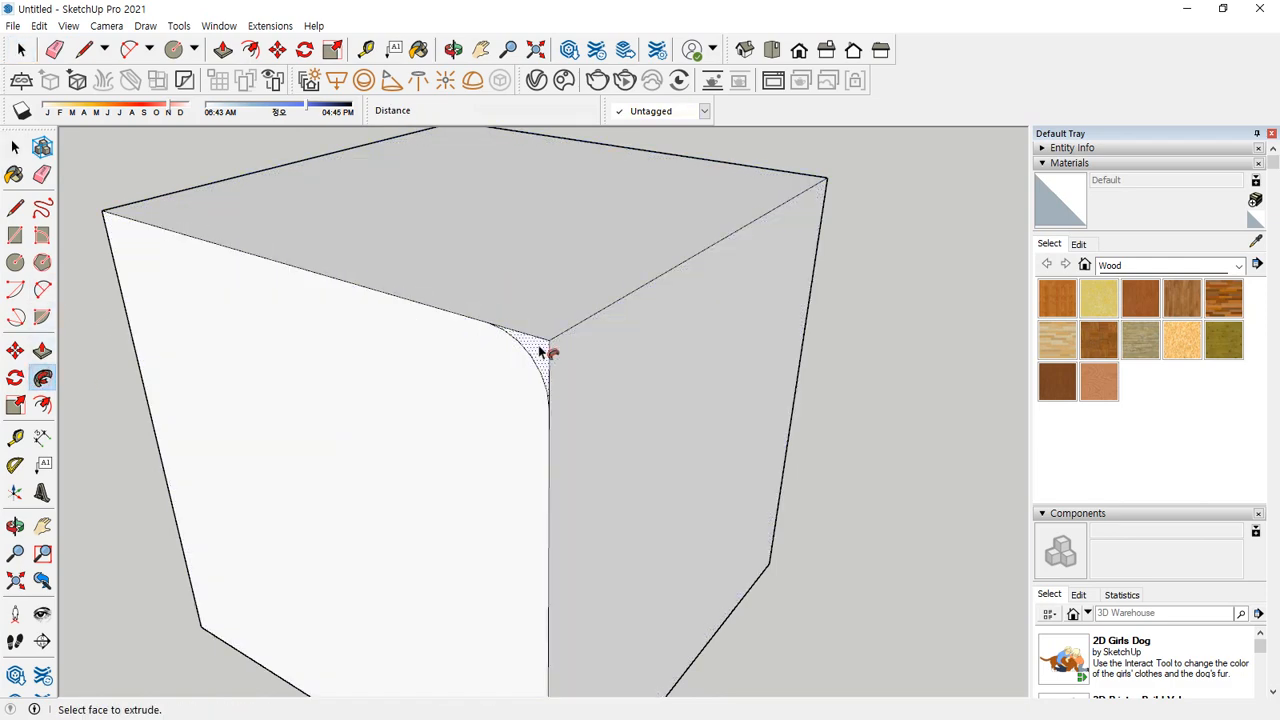
left_click(540, 350)
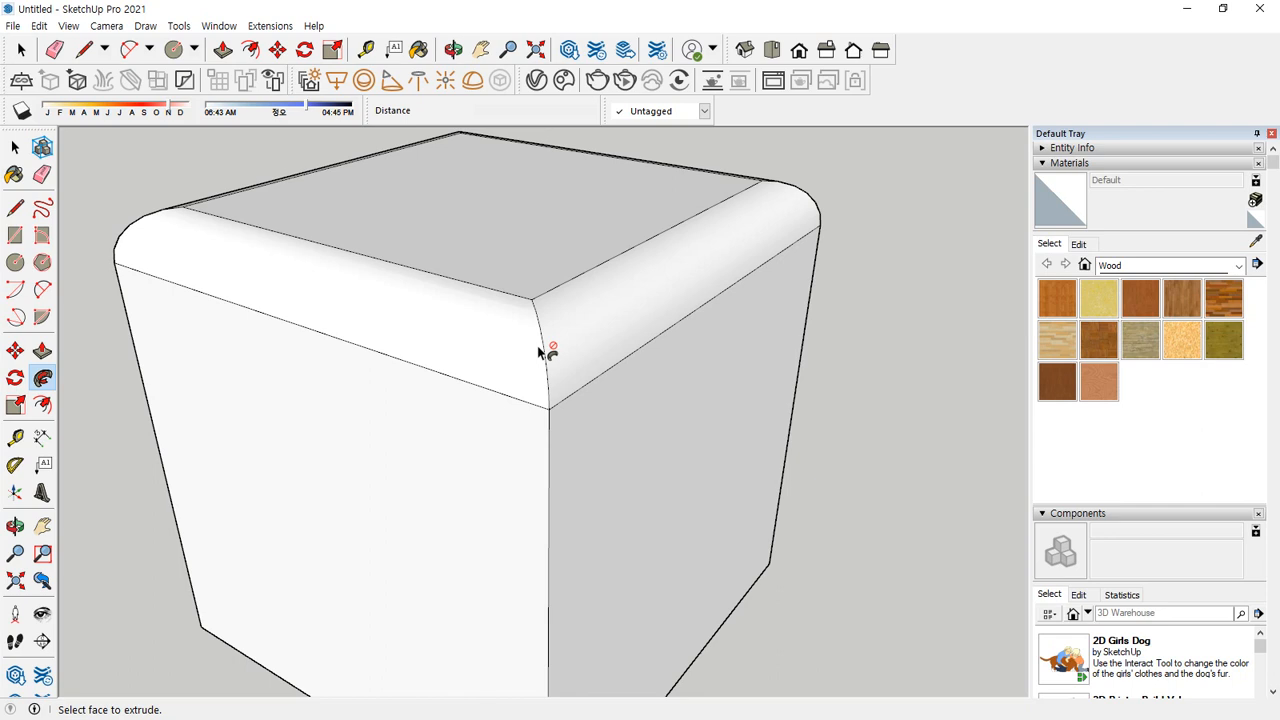
scroll(545, 352, "down", 3)
scroll(528, 371, "down", 2)
middle_click_drag(528, 371, 475, 405)
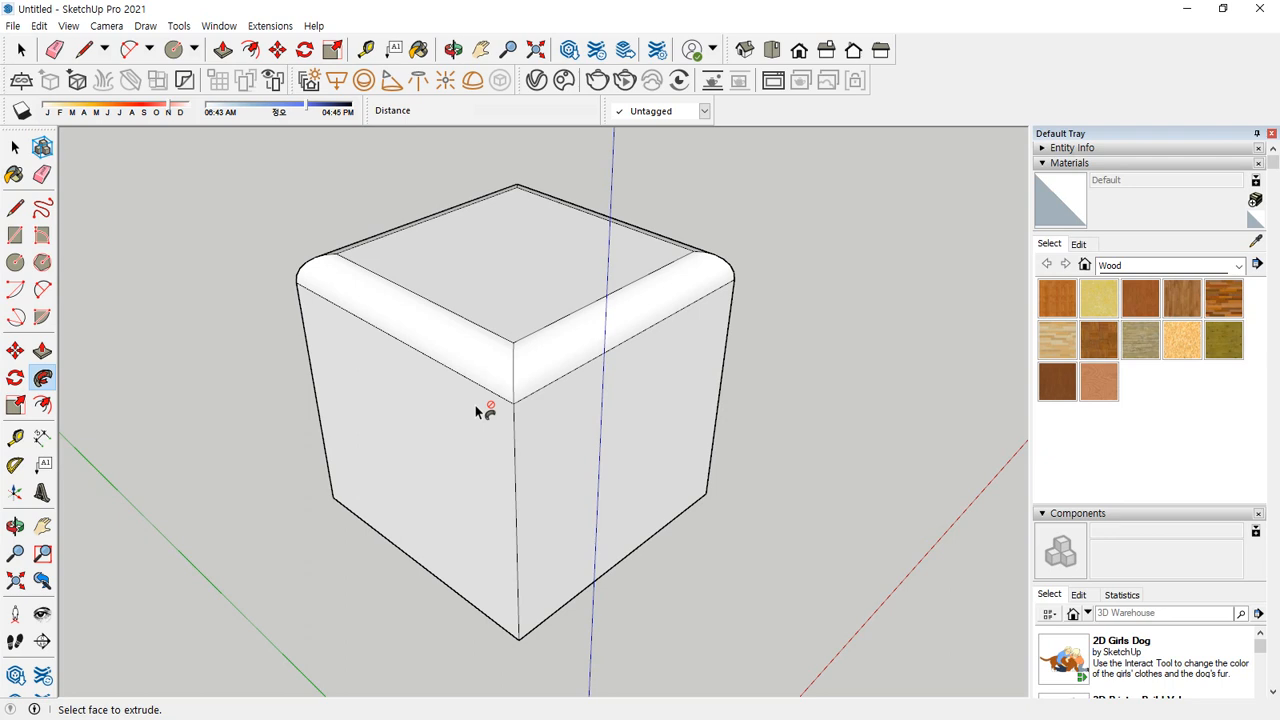
Switch to the browser to examine the dimensioned reference image of the moulded 500 mm cube, and return to SketchUp
key("alt+Tab")
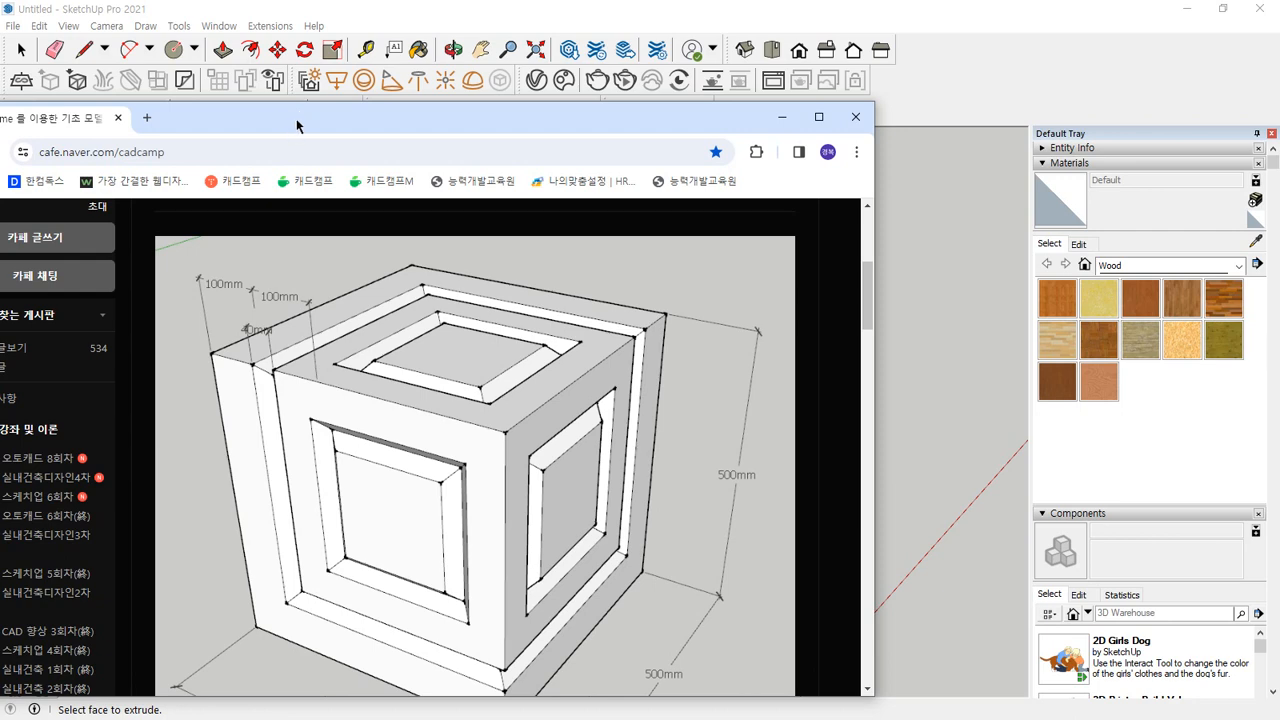
scroll(442, 314, "down", 1)
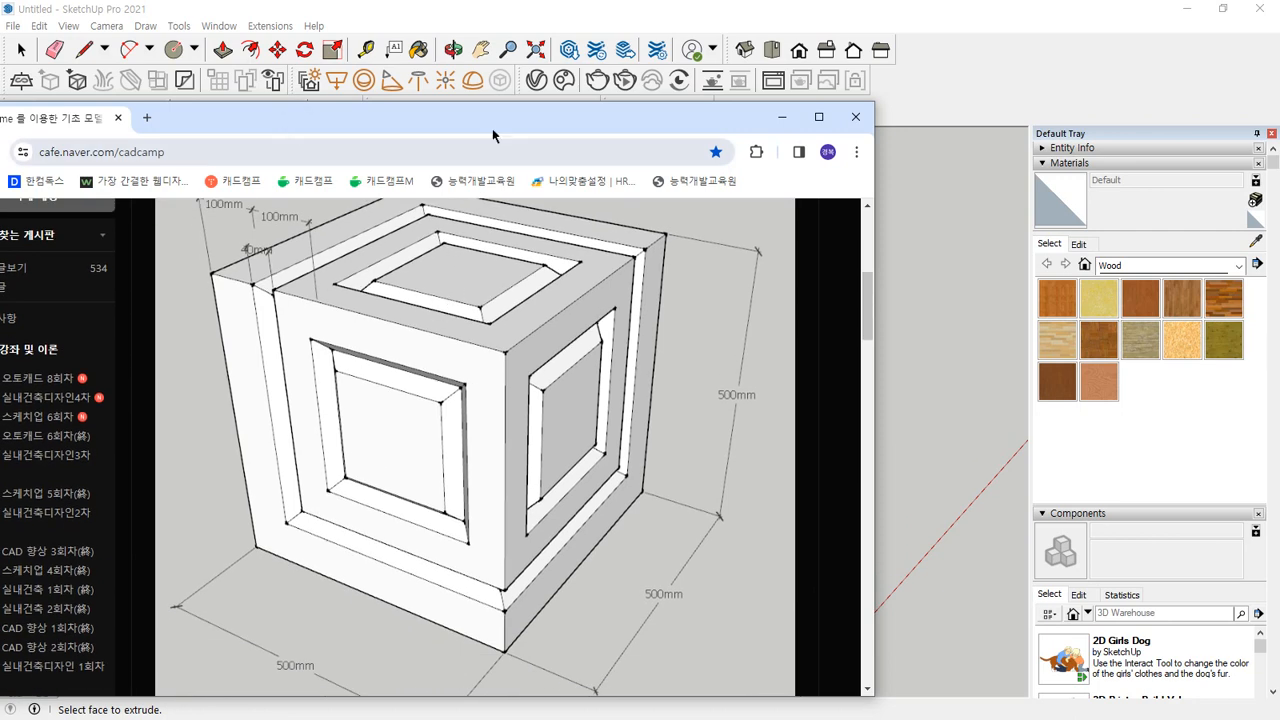
key("alt+Tab")
Undo the top edge rounding and the corner profile on the cube's side face
key("ctrl+z")
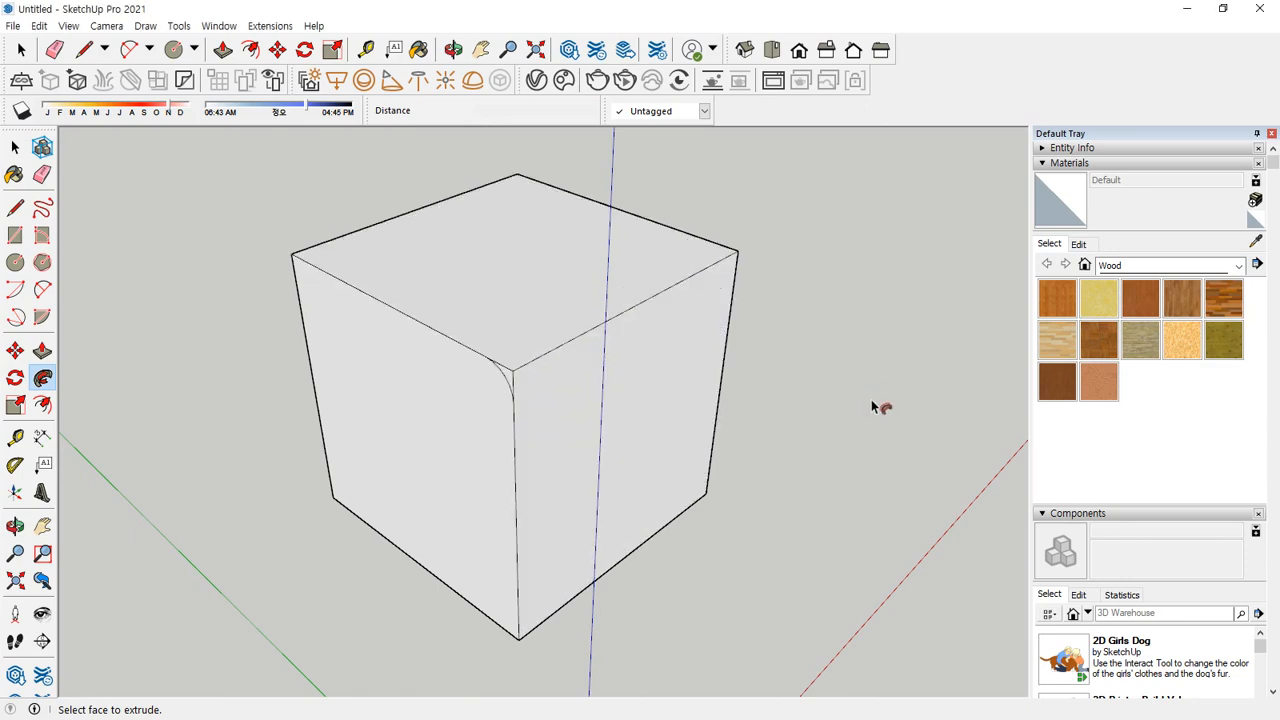
key("ctrl+z")
key("ctrl+z")
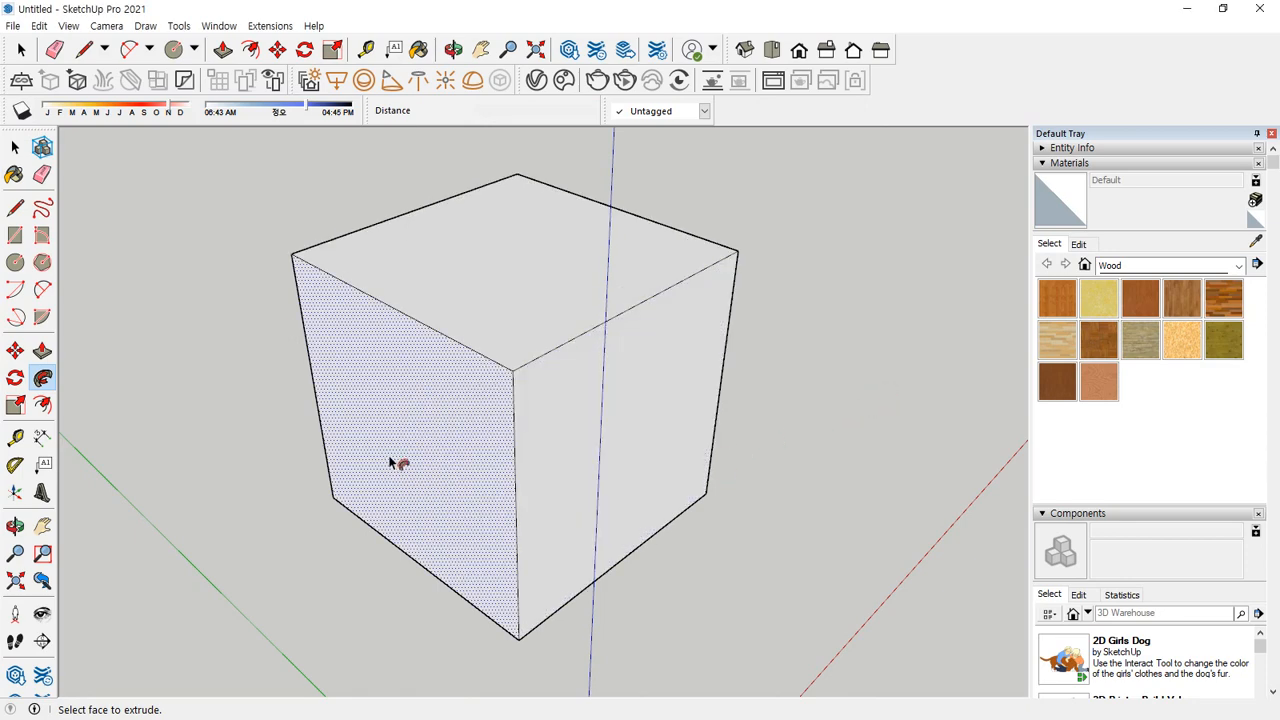
Try to offset all four edges of the cube's top face inward by 100 mm, and undo it
middle_click_drag(577, 337, 613, 383)
key("space")
left_click(555, 262)
key("f")
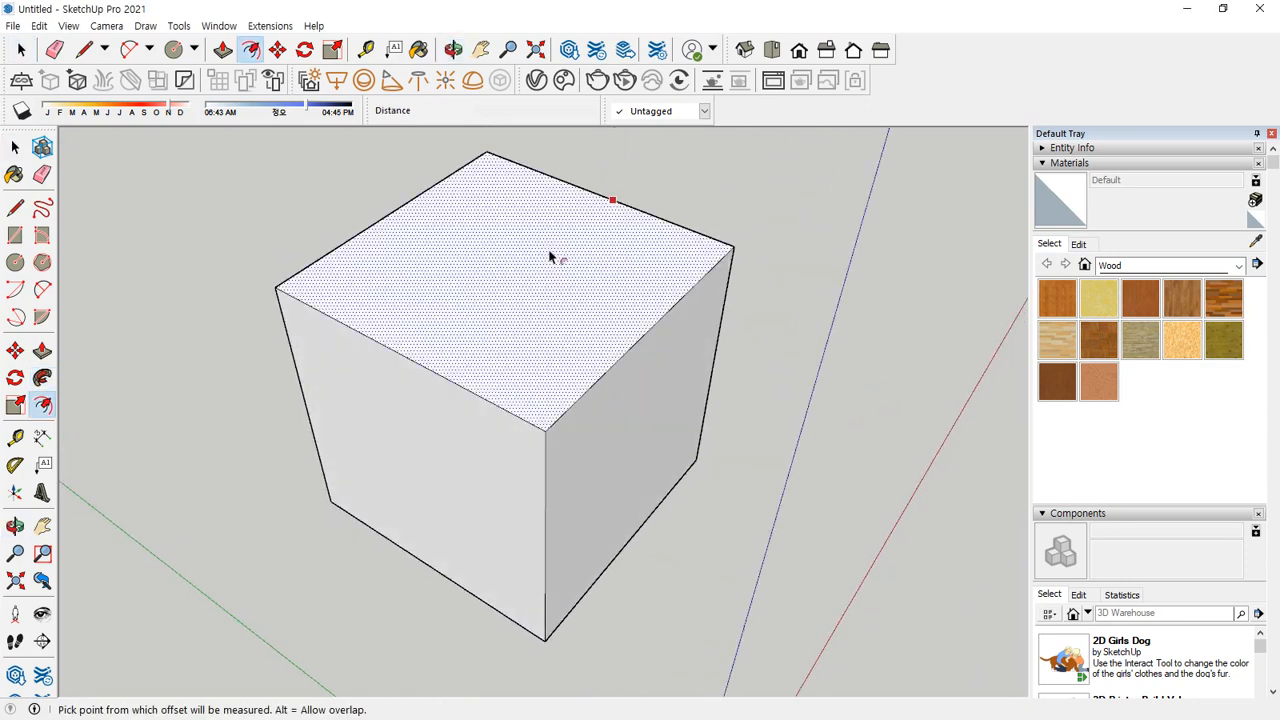
left_click(558, 228)
type("100")
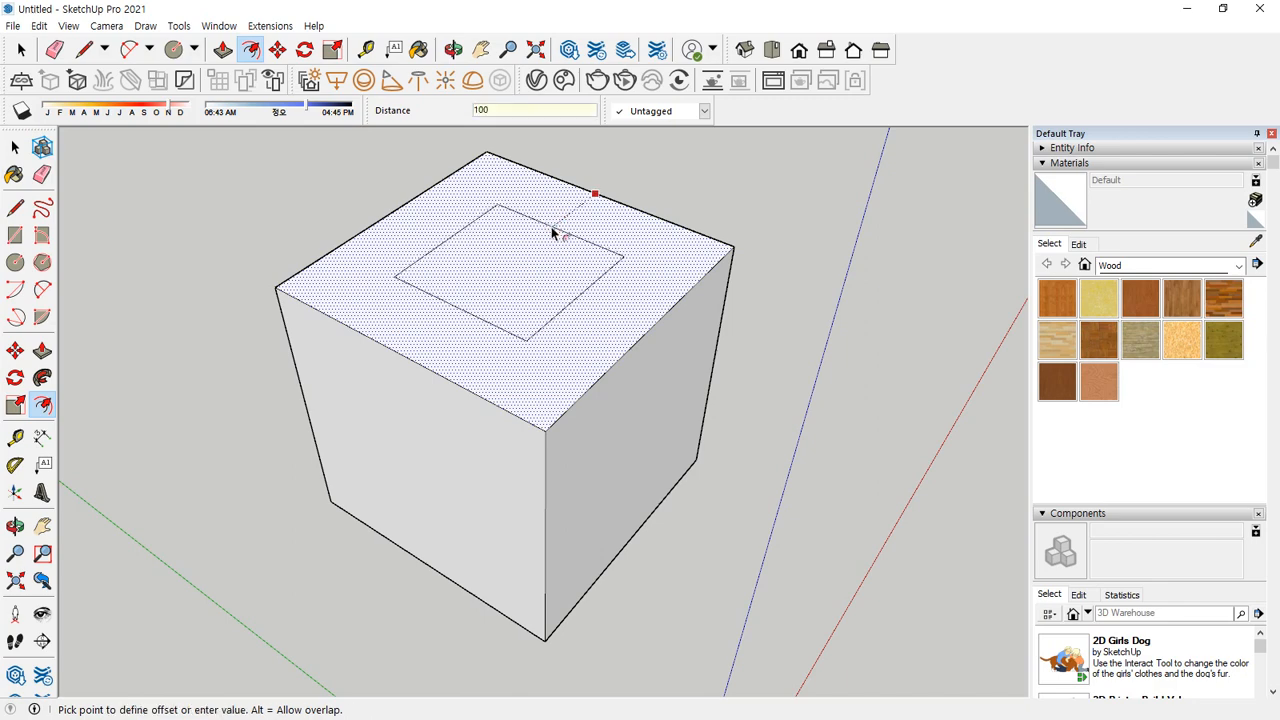
key("Return")
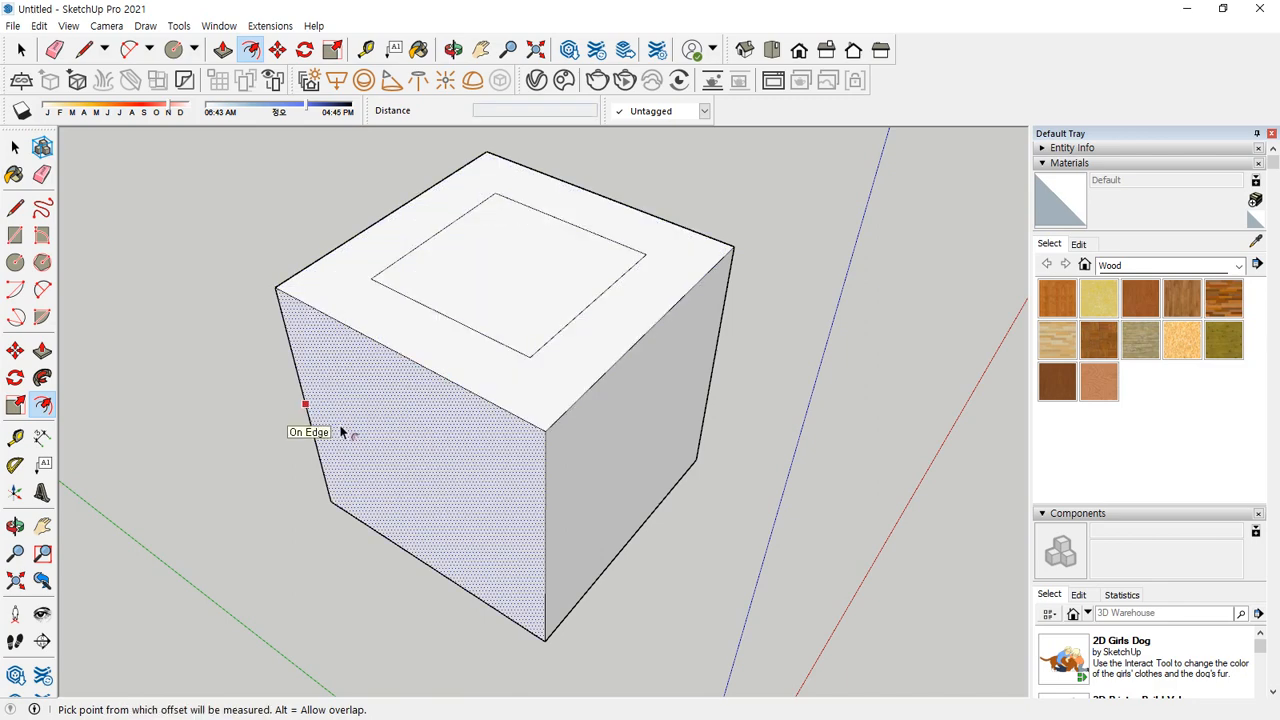
key("ctrl+z")
key("space")
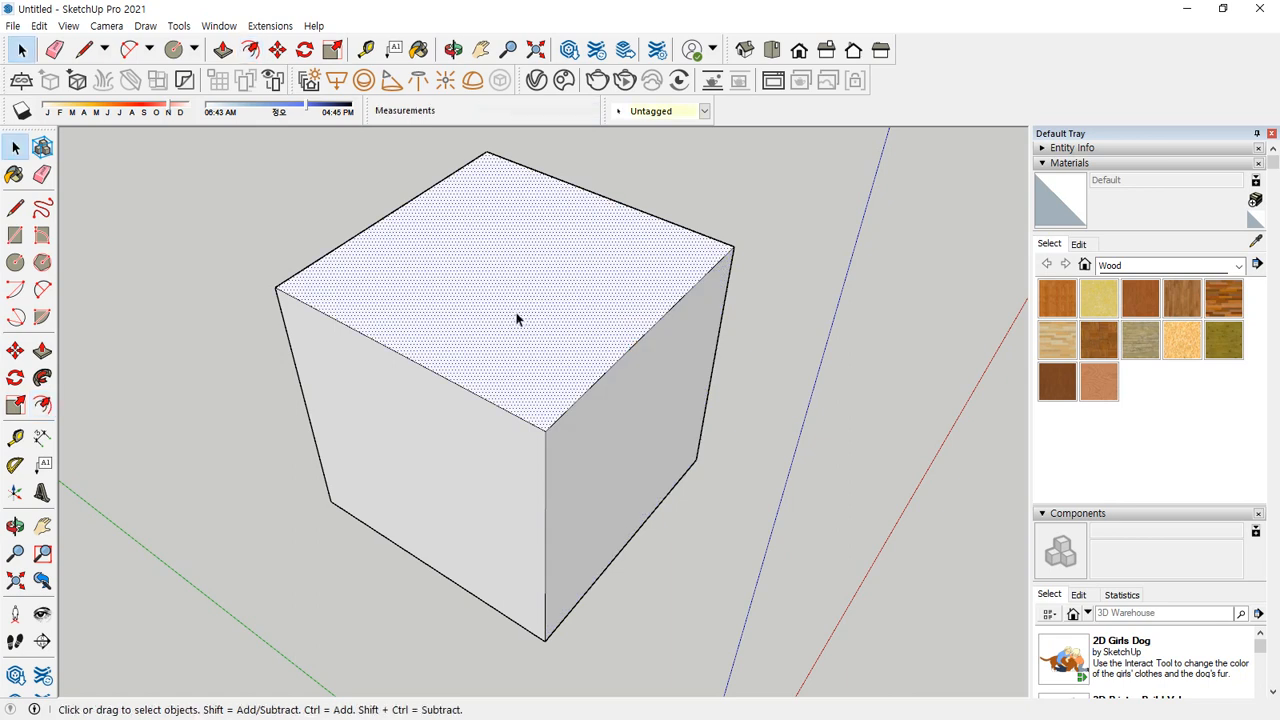
Offset only the two rear edges of the cube's top face inward by 100 mm
left_click(515, 312)
left_click_drag(569, 438, 508, 410)
key("f")
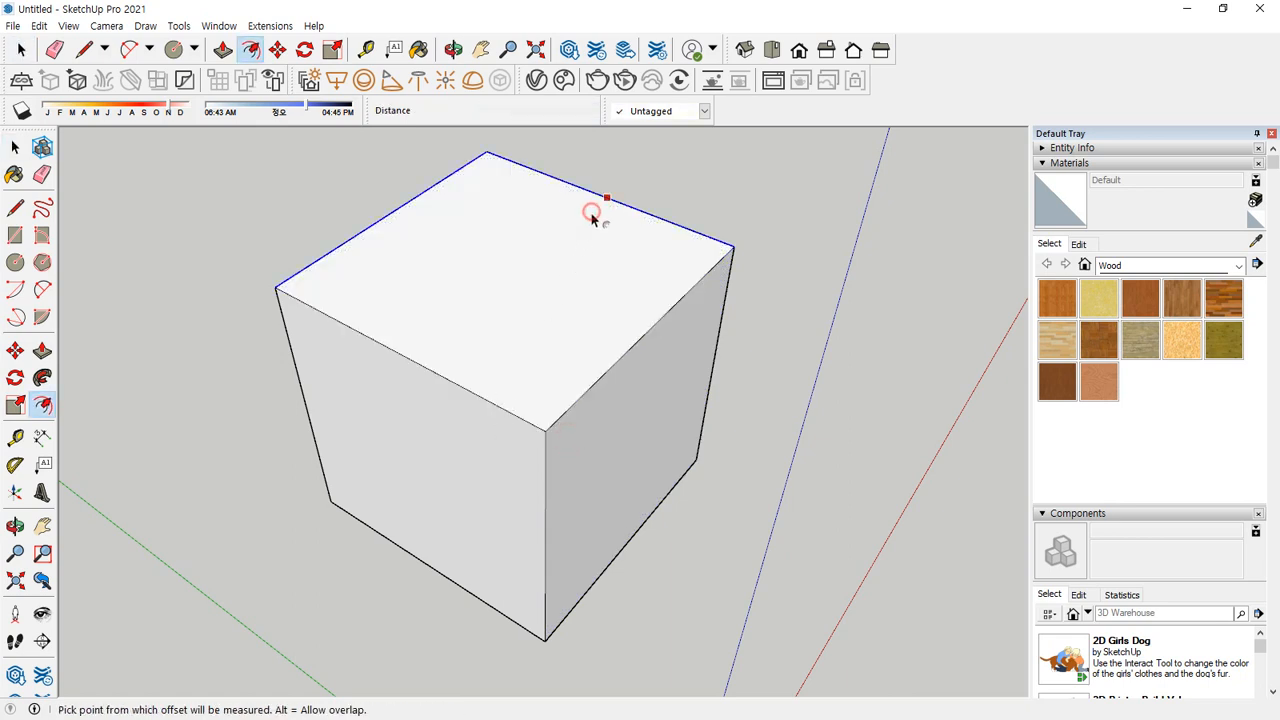
left_click(600, 203)
type("10")
key("Return")
key("space")
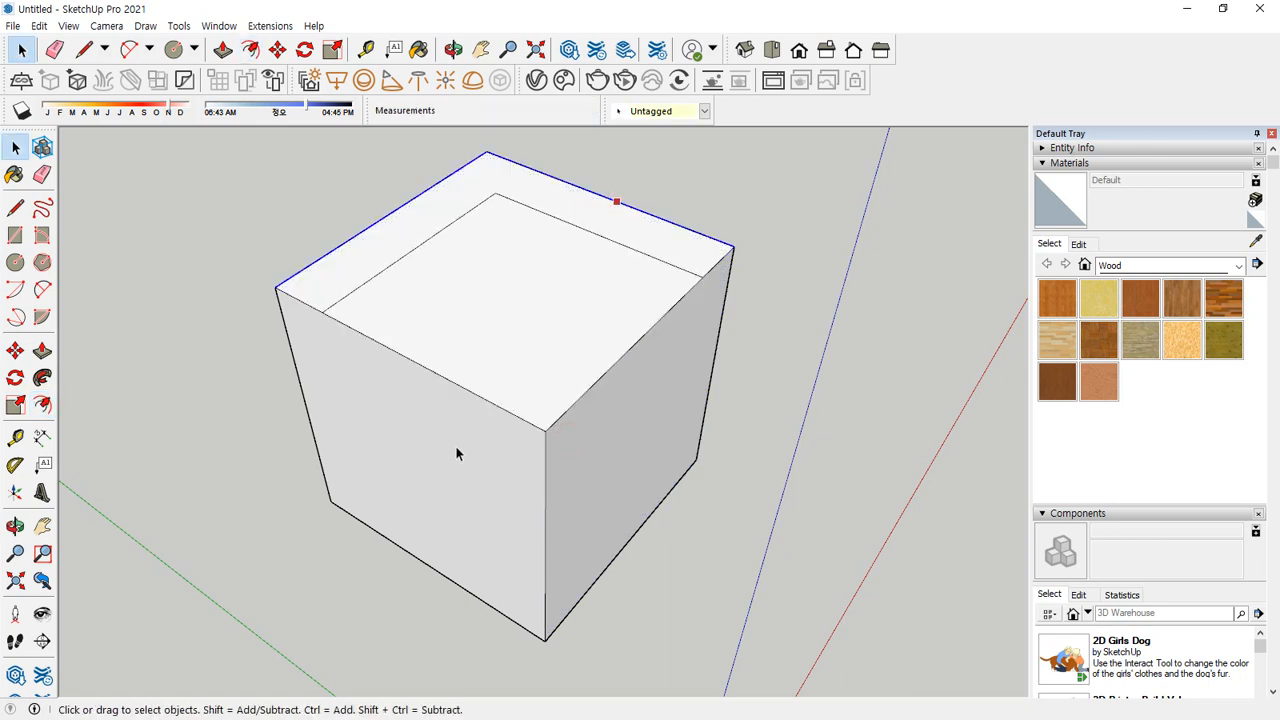
Offset the outer vertical and bottom edges of the cube's left side face inward by 100 mm
left_click(457, 451)
key("f")
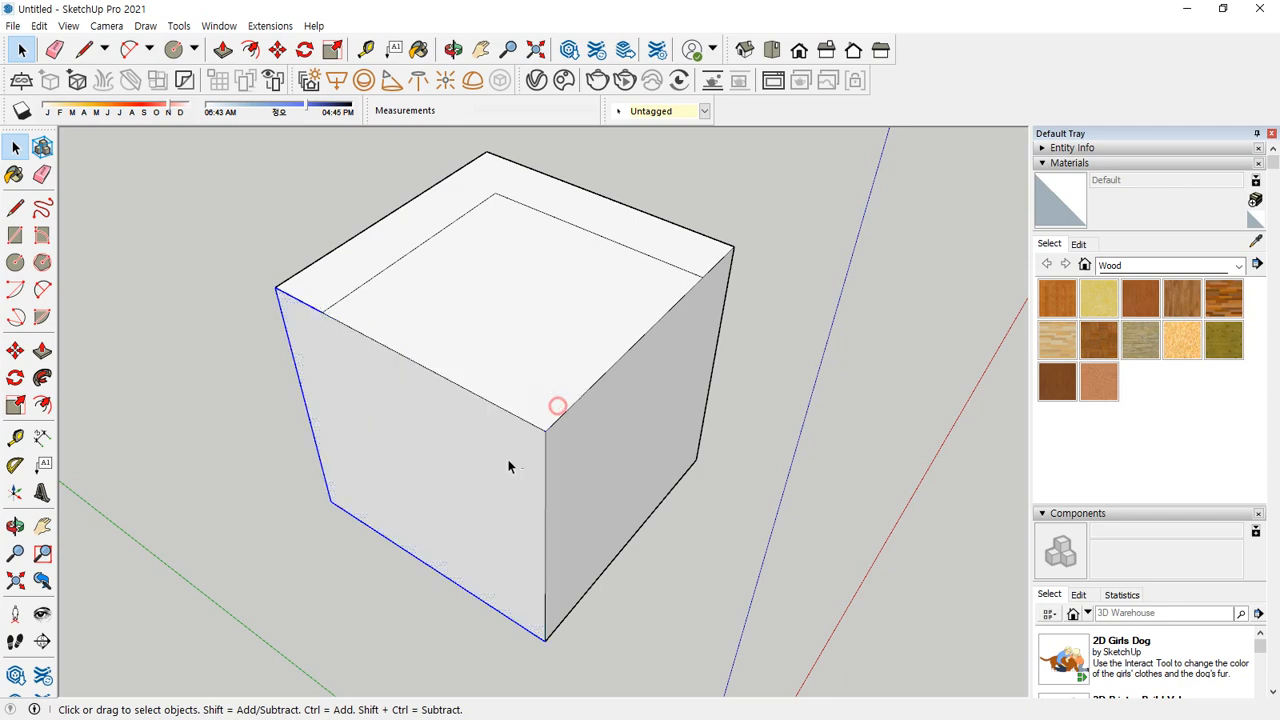
left_click(362, 453)
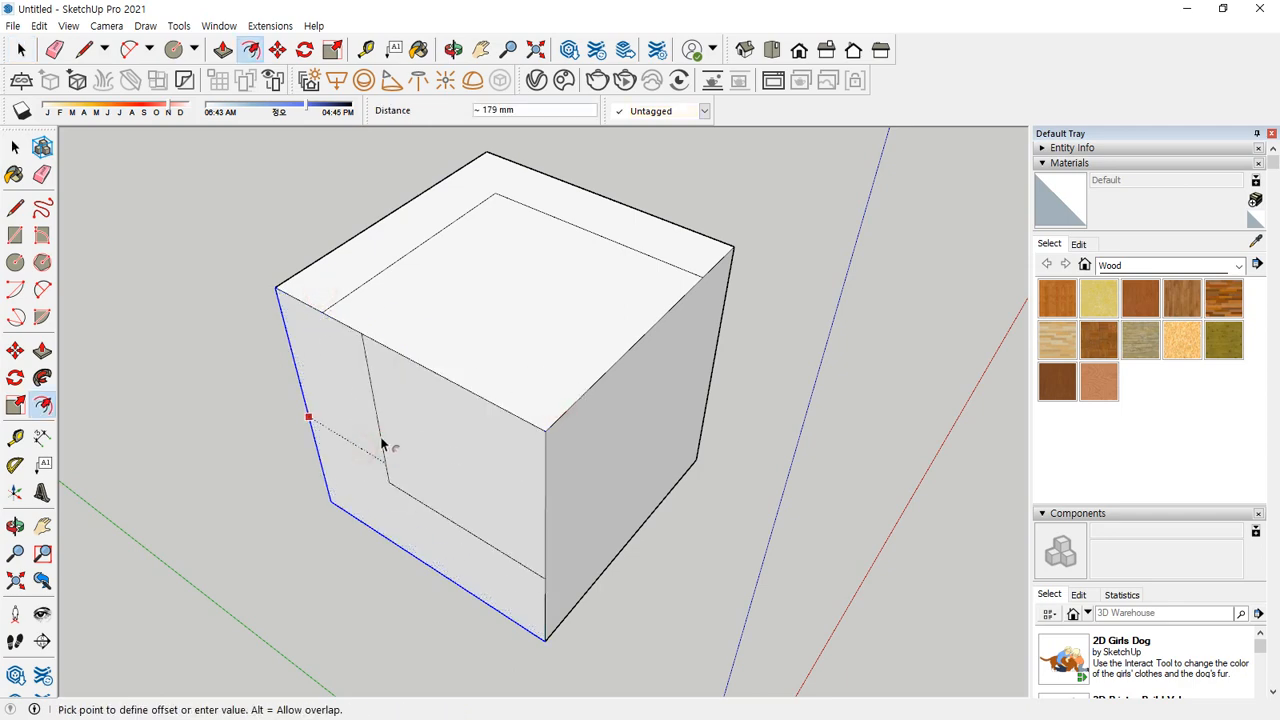
type("100")
key("Return")
middle_click_drag(519, 446, 429, 423)
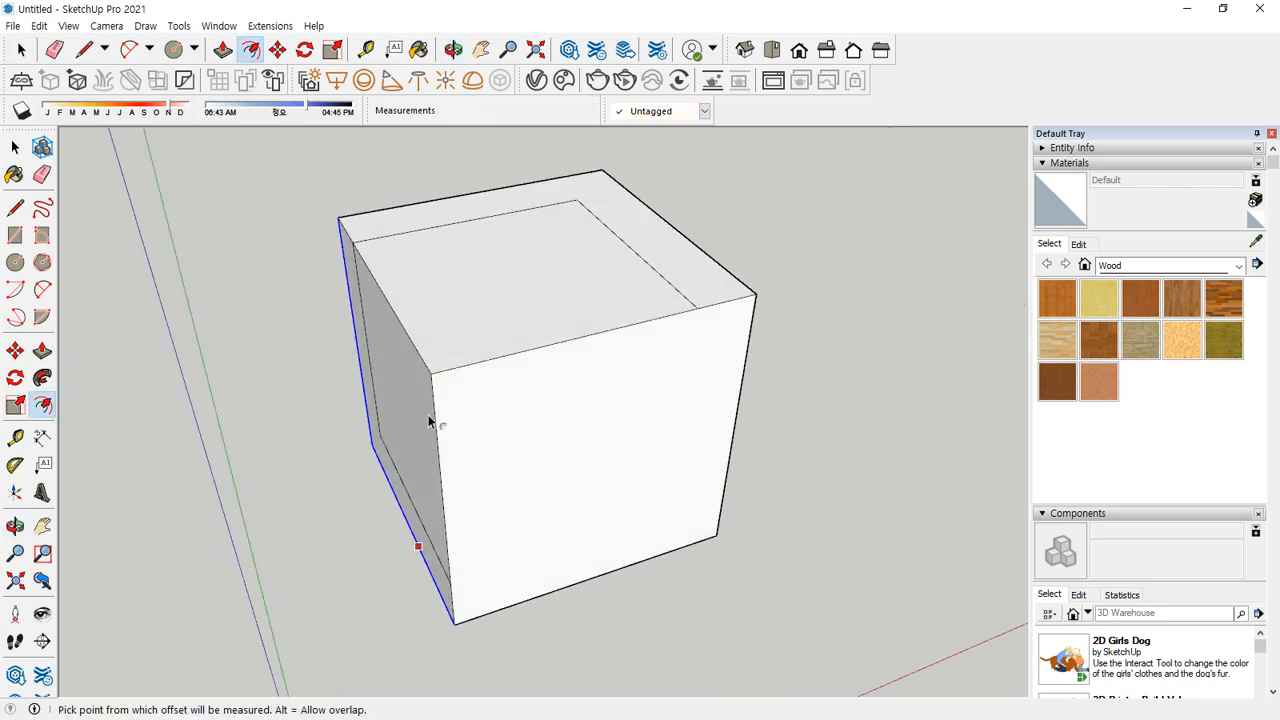
Offset the outer vertical and bottom edges of the cube's right side face inward by 100 mm
key("space")
left_click(620, 460)
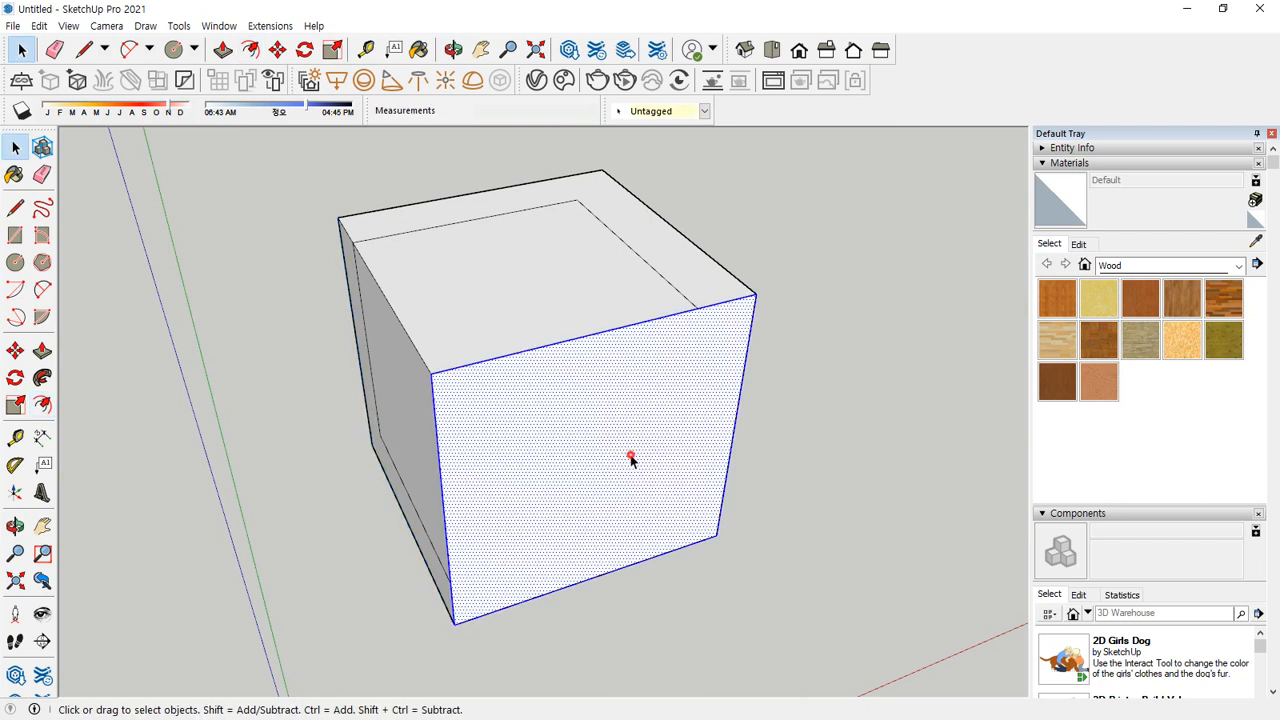
middle_click_drag(629, 457, 600, 449)
left_click_drag(477, 323, 414, 372)
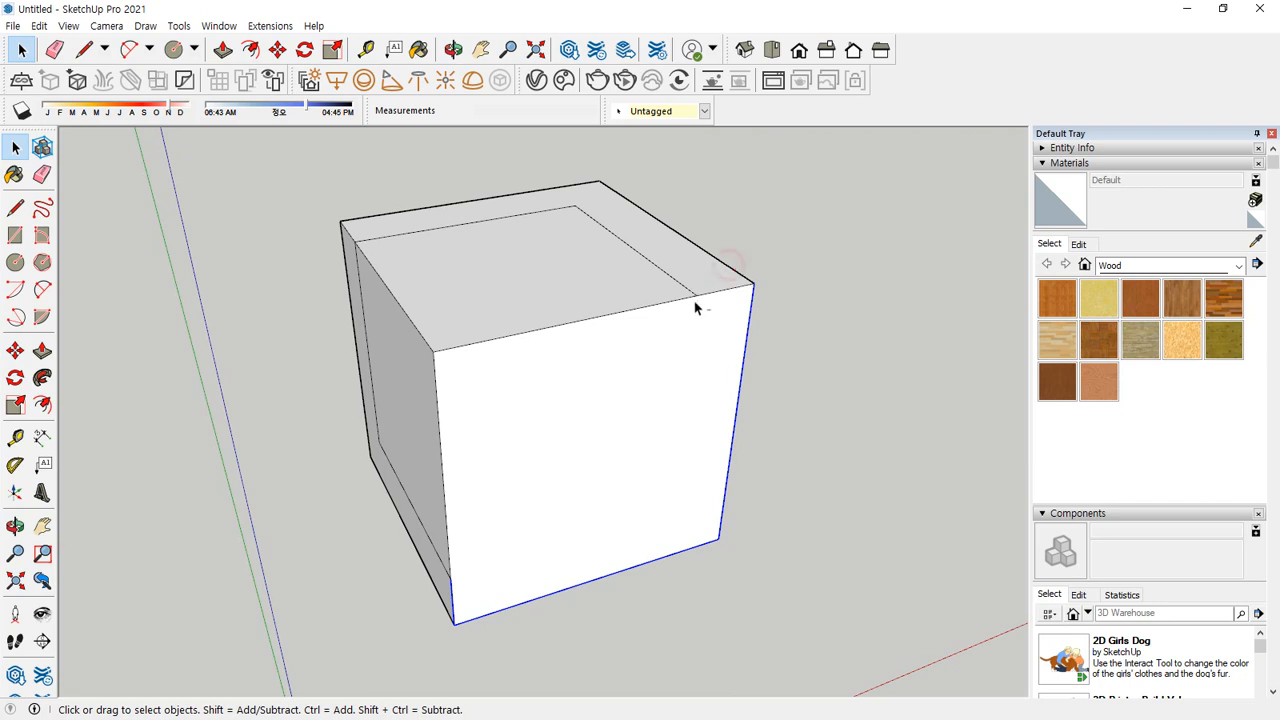
key("f")
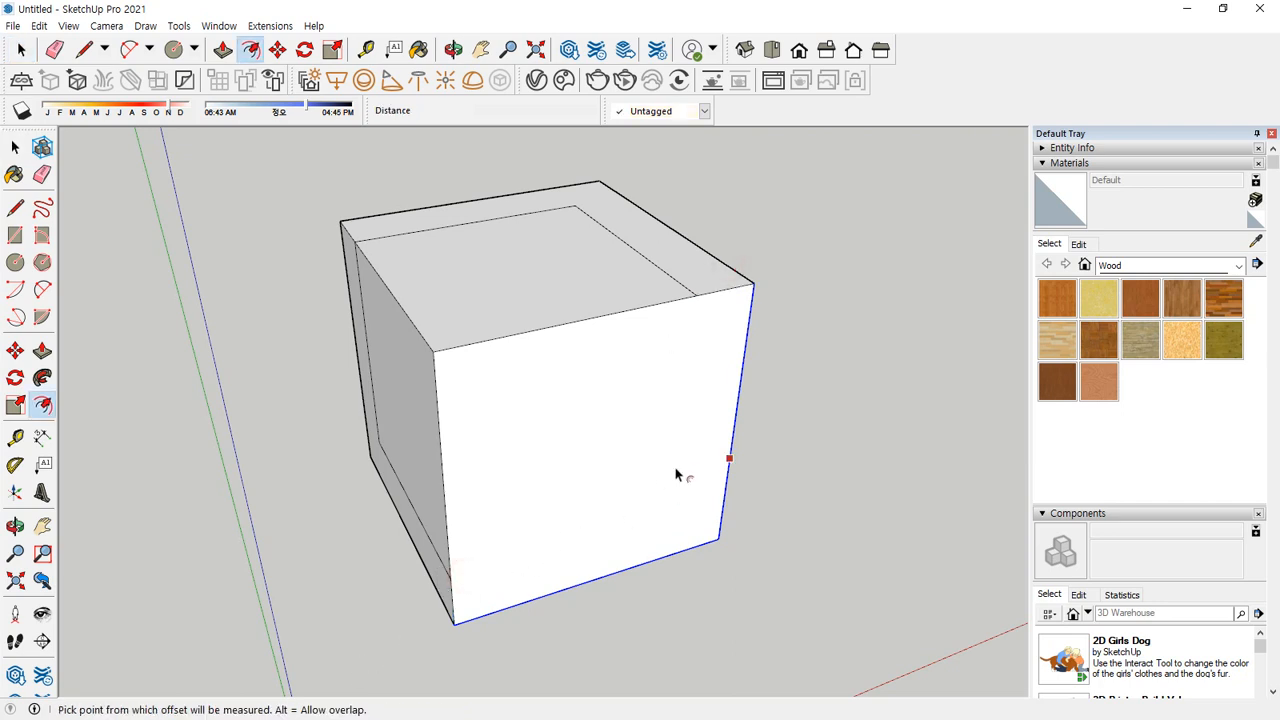
left_click(682, 472)
left_click(628, 472)
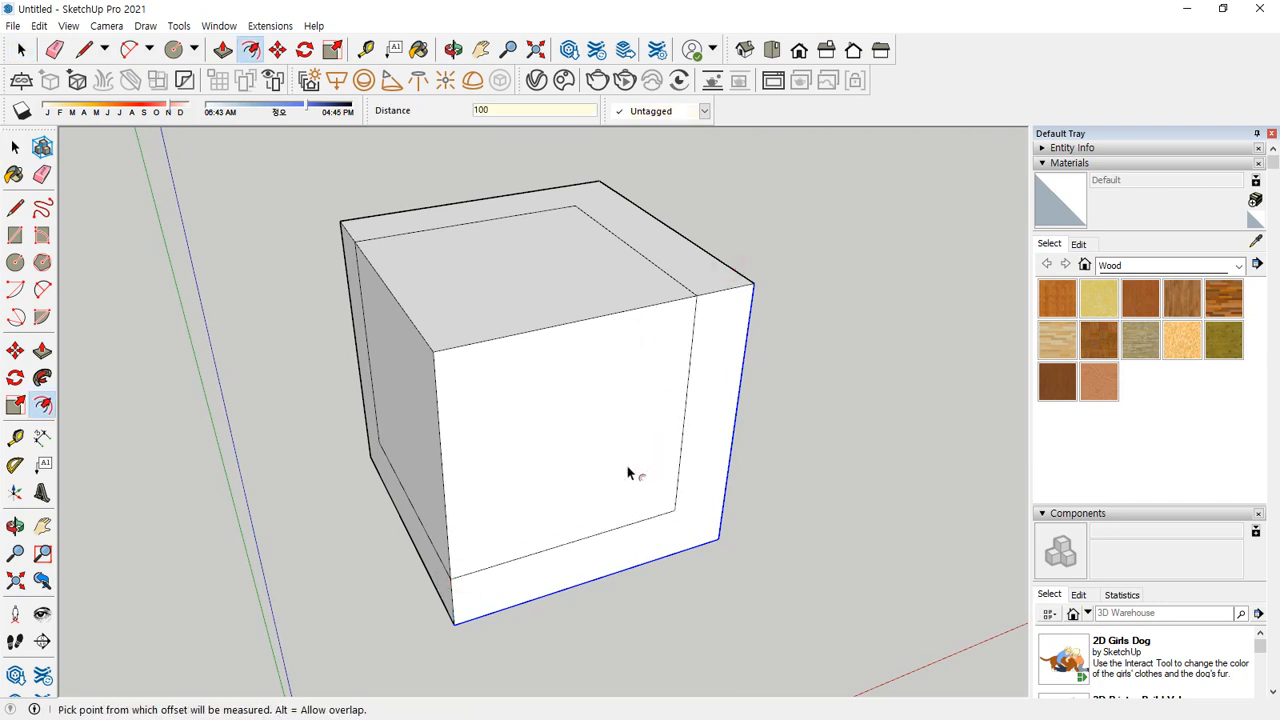
middle_click_drag(463, 471, 627, 521)
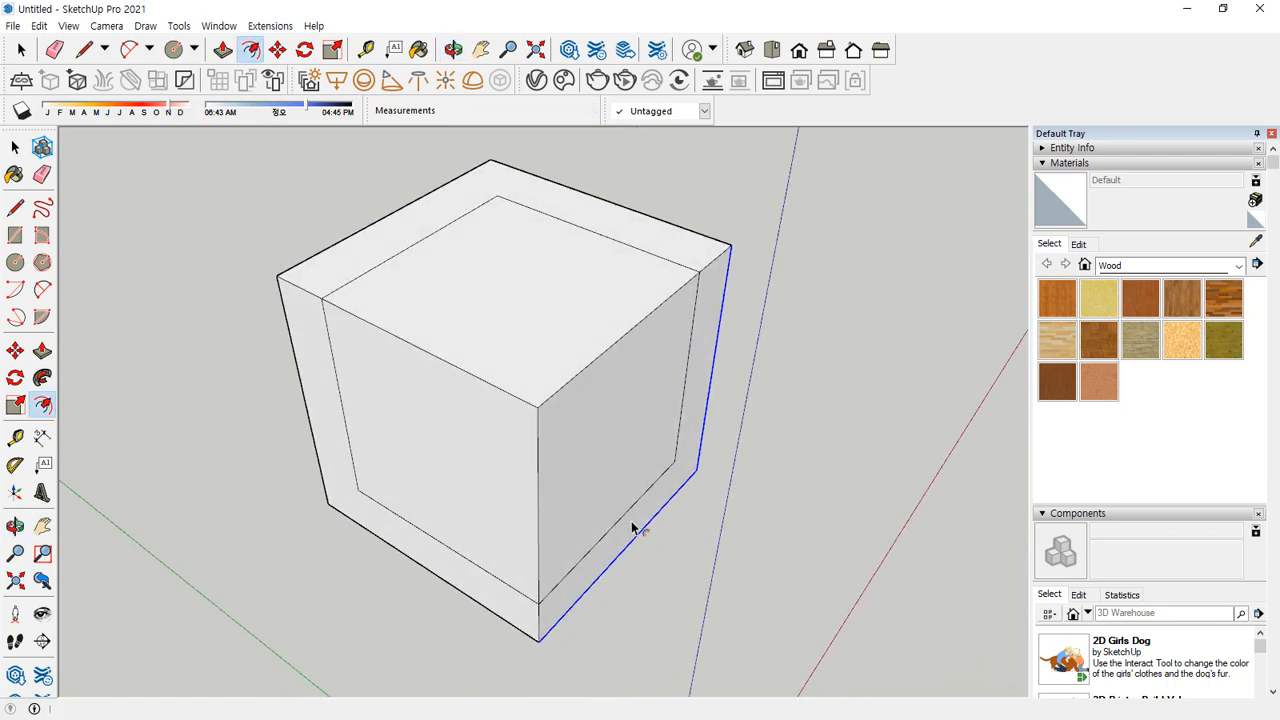
Offset the large square region on the cube's top face inward by 100 mm on all sides
key("space")
left_click(856, 335)
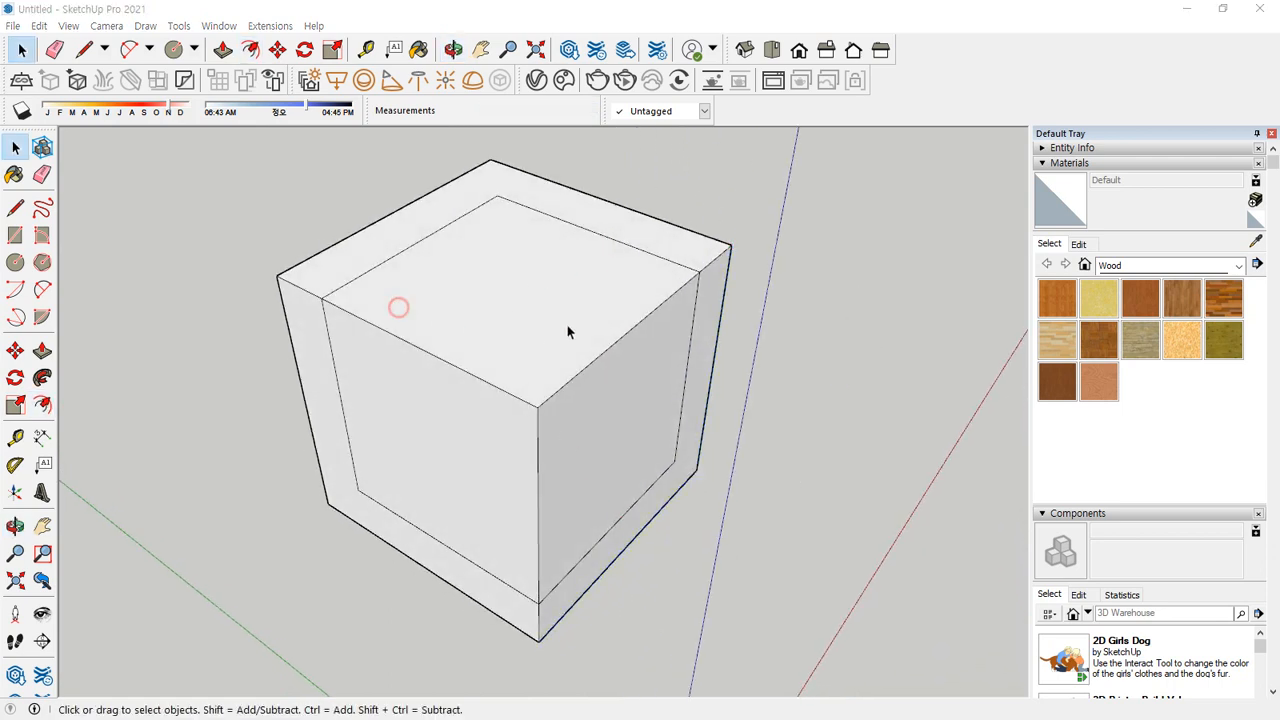
key("f")
left_click(555, 217)
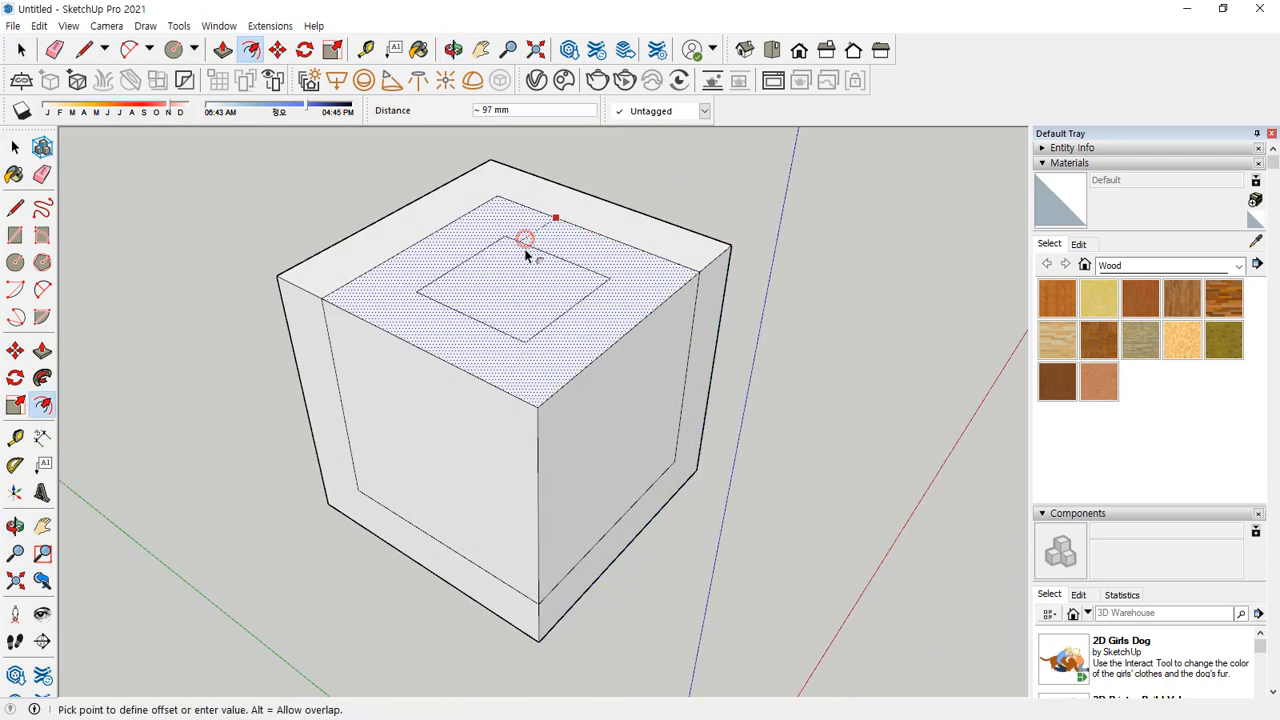
type("10")
key("Return")
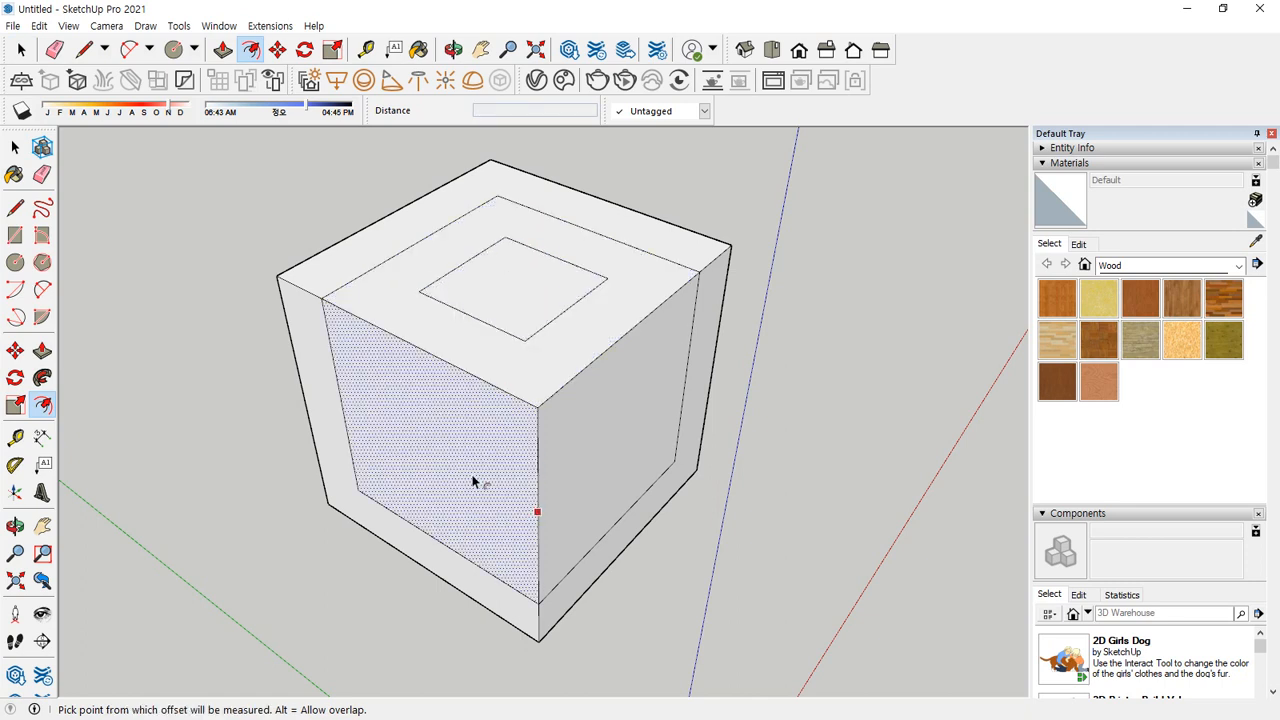
Repeat the same inward offset on the large square regions of the cube's two side faces
left_click(537, 511)
left_click(476, 452)
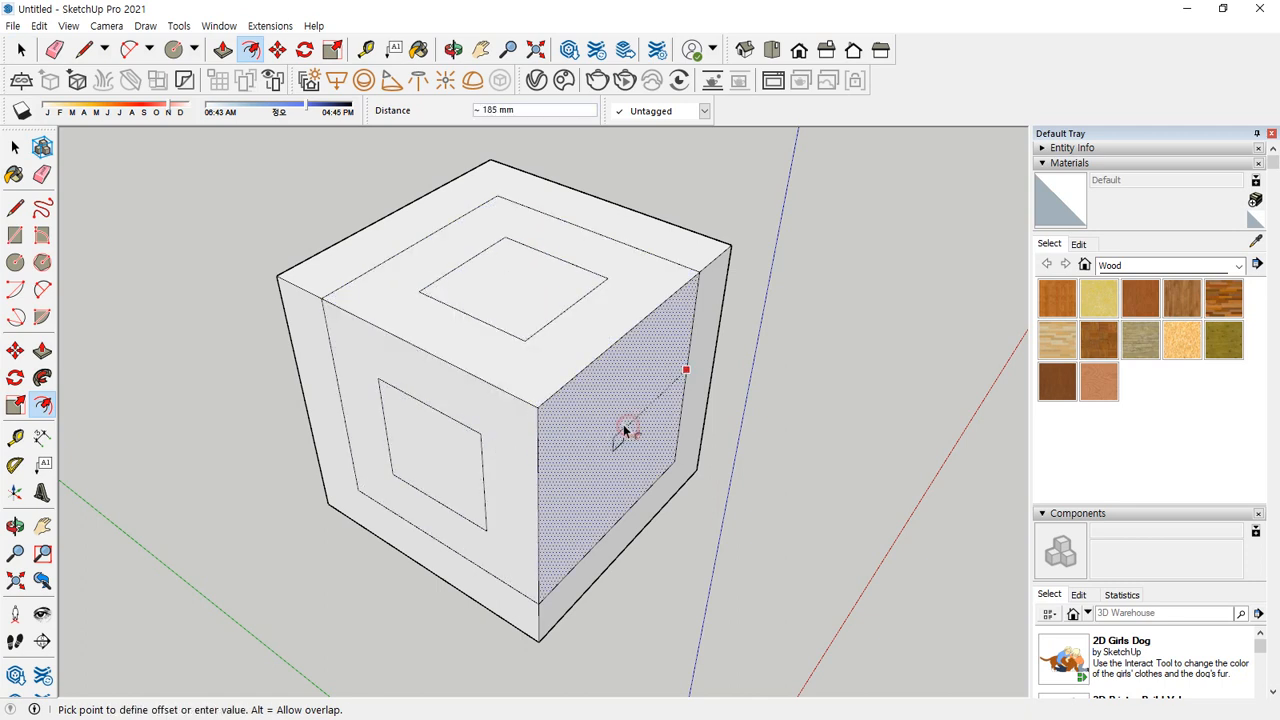
left_click(618, 426)
middle_click_drag(651, 406, 683, 480)
key("space")
middle_click_drag(432, 471, 557, 439)
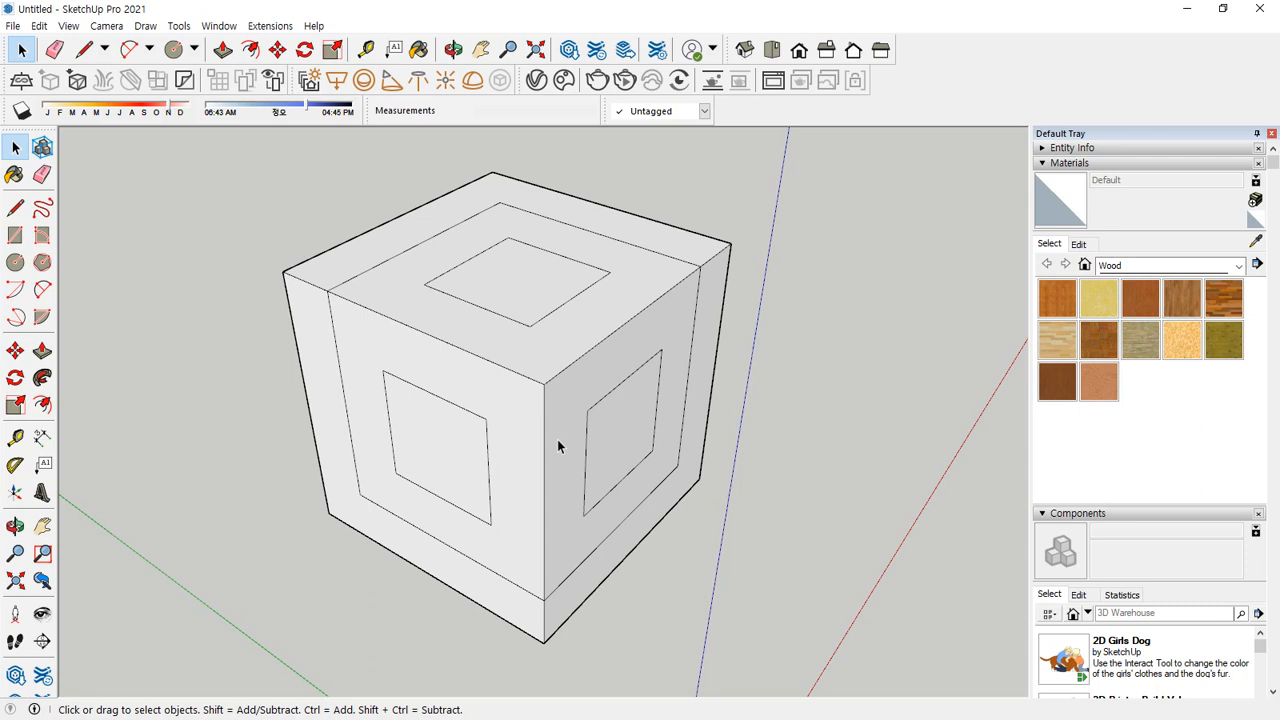
Draw a 500 x 500 mm rectangle on the ground beside the first cube and pull it up 500 mm
middle_click_drag(557, 441, 516, 453)
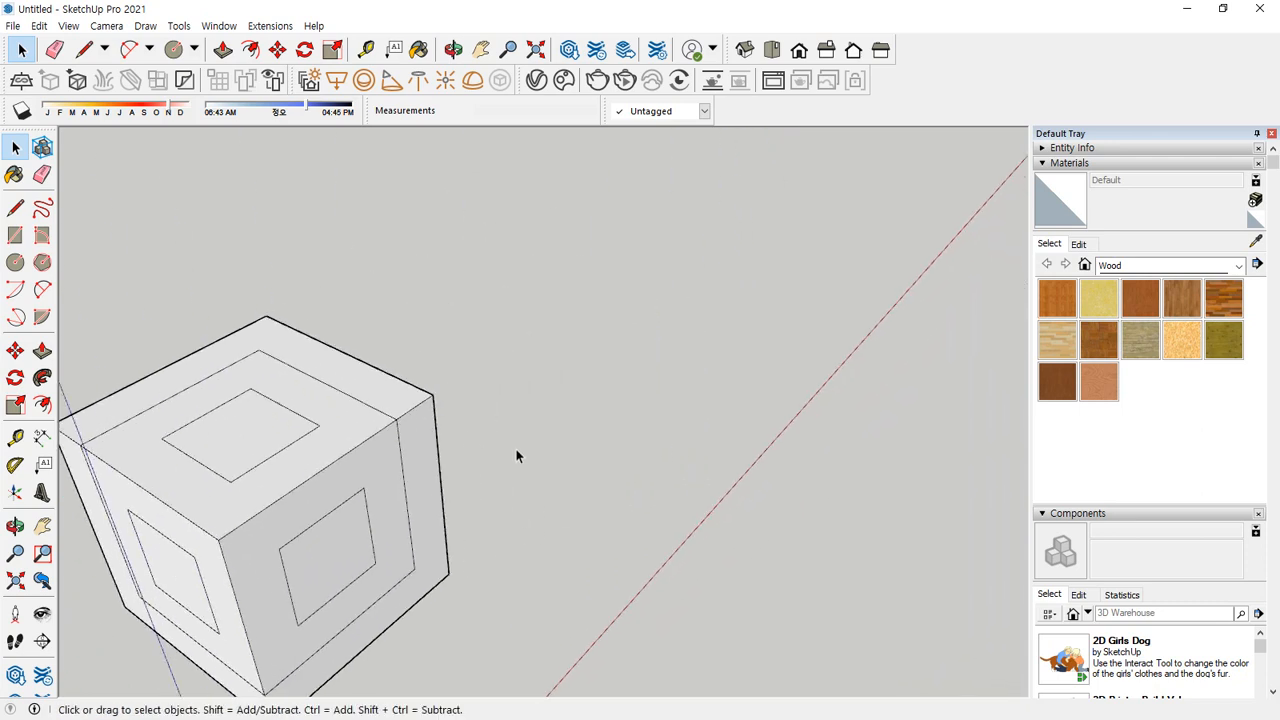
key("r")
left_click(564, 486)
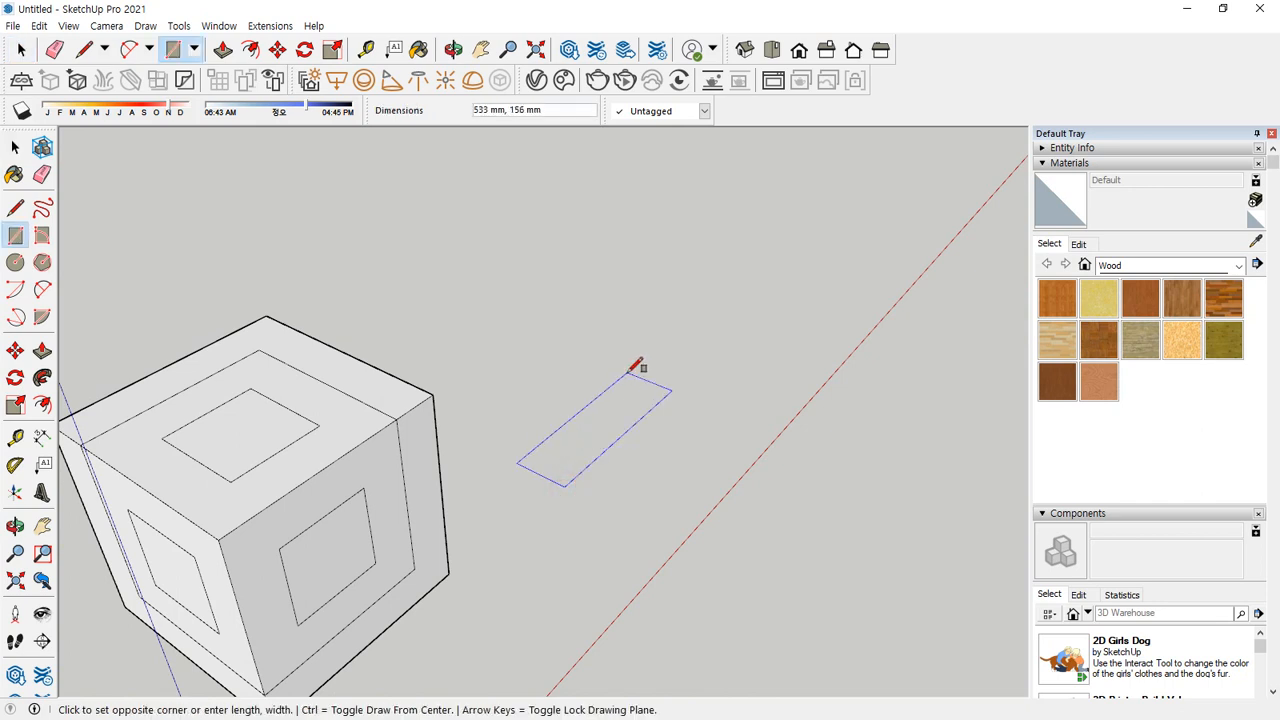
type("500,500")
key("Return")
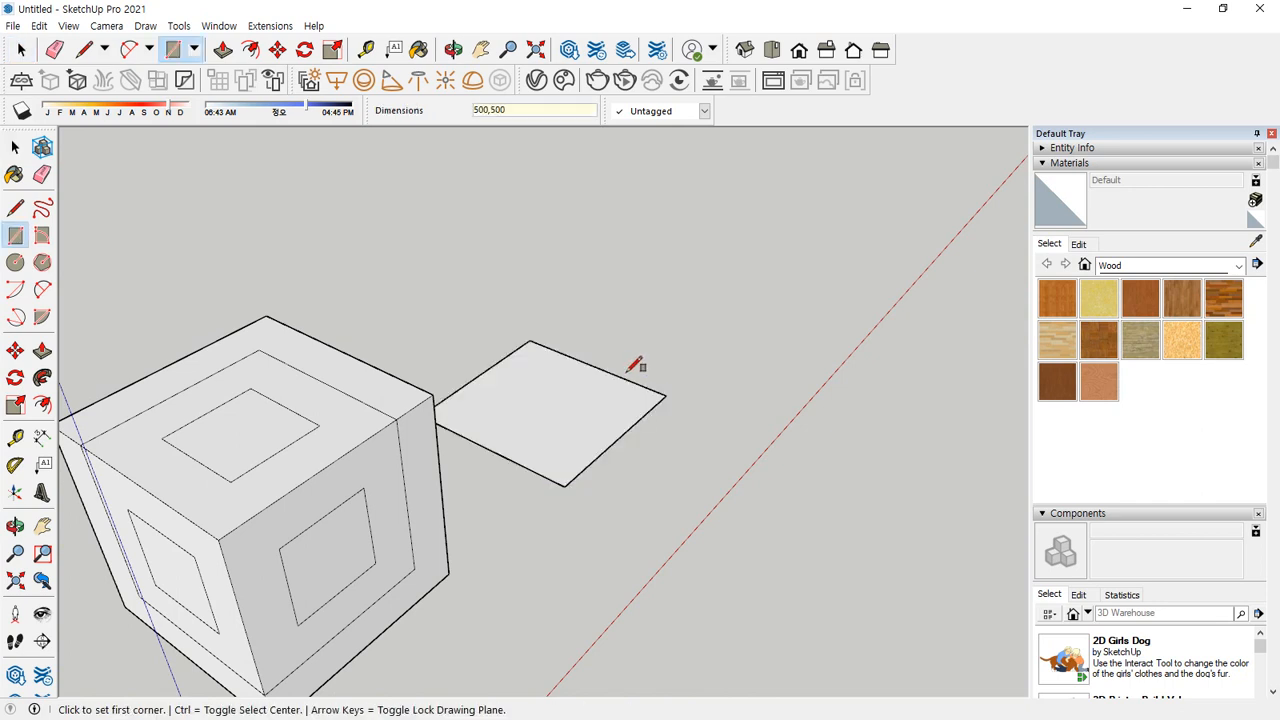
key("p")
left_click(577, 391)
type("500")
key("Return")
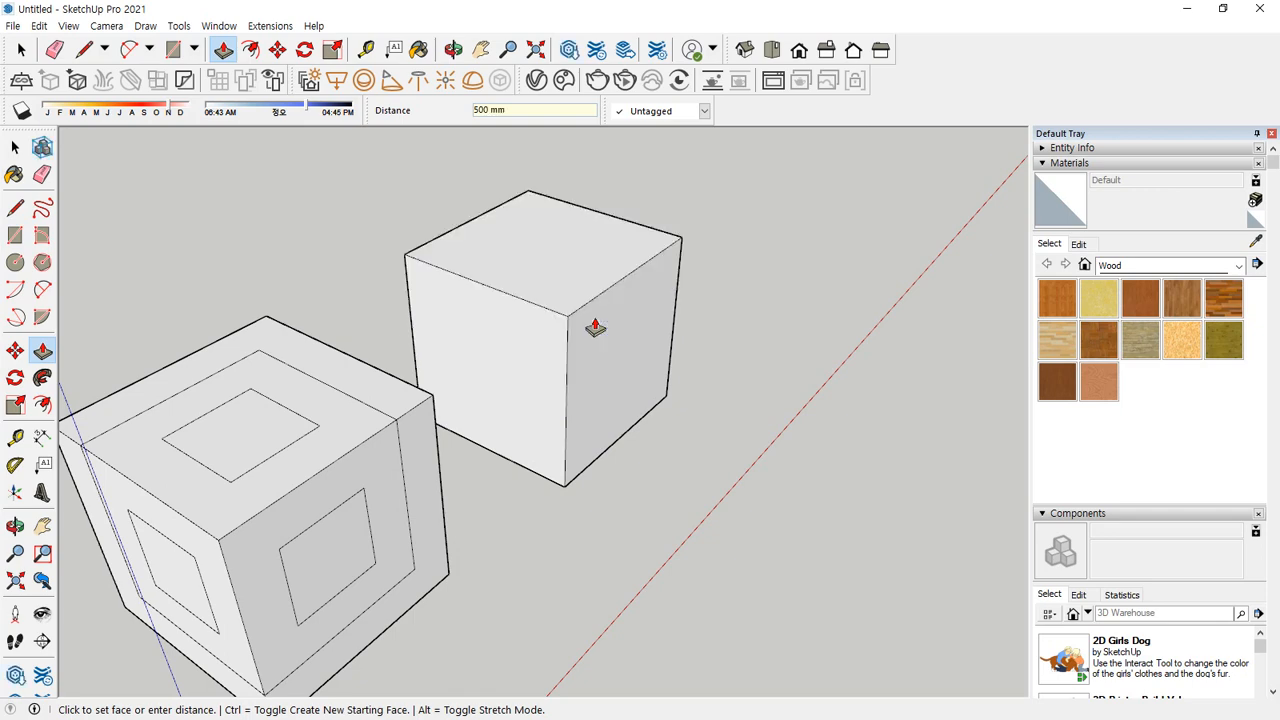
middle_click_drag(594, 326, 603, 237)
Offset the two rear edges of the new cube's top face inward by 250 mm
key("space")
left_click(609, 213)
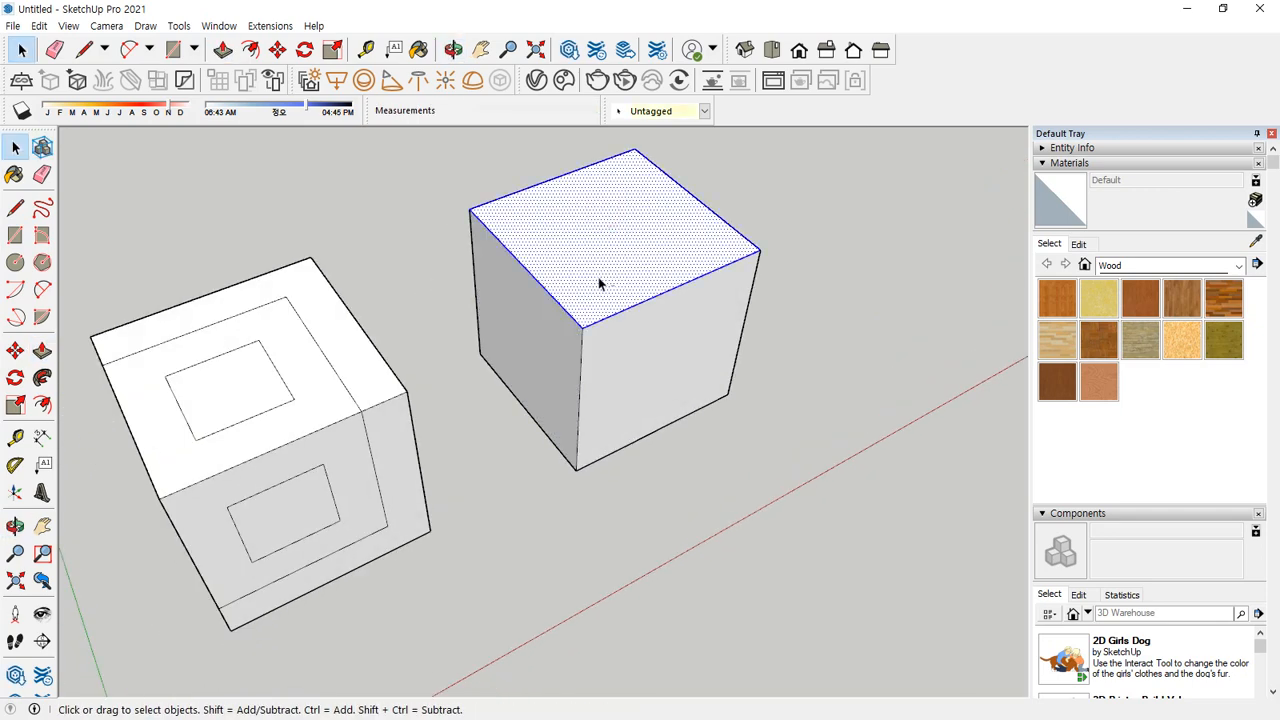
left_click(608, 266, "shift")
key("f")
left_click(695, 197)
type("2")
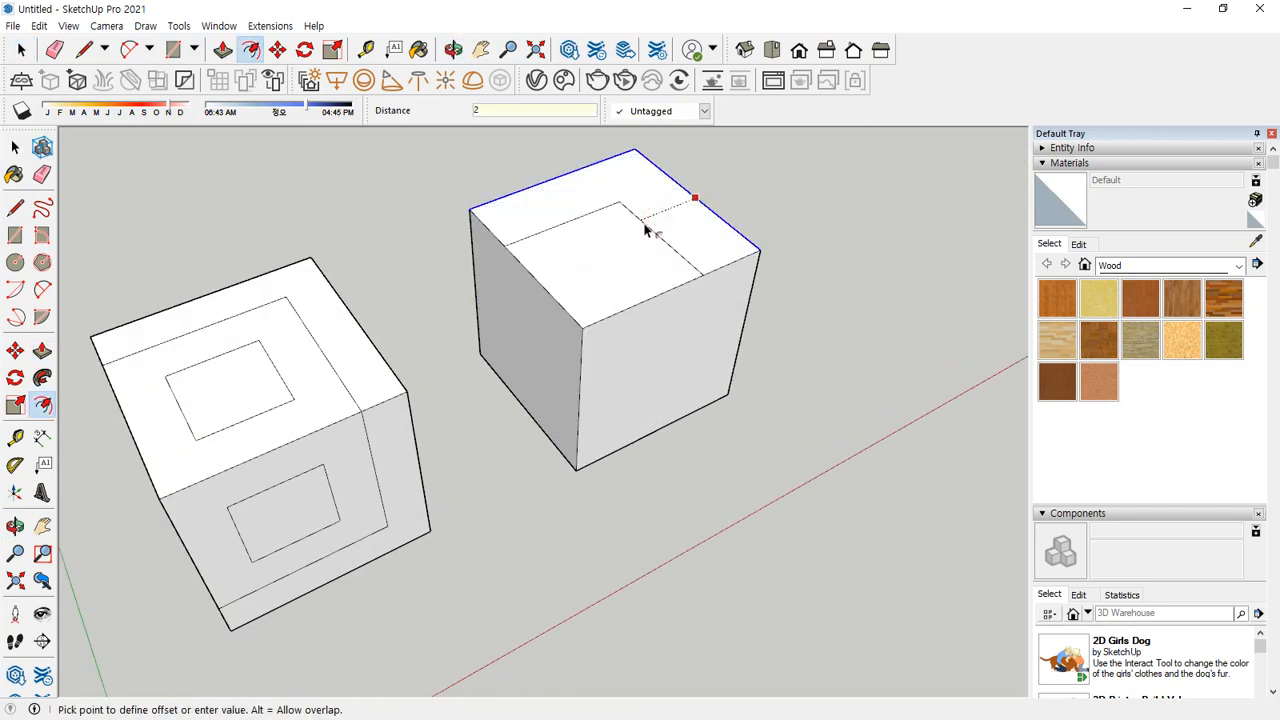
type("50")
key("Return")
Push the front corner square of the new cube's top face down 250 mm to cut a notch
key("p")
left_click(594, 276)
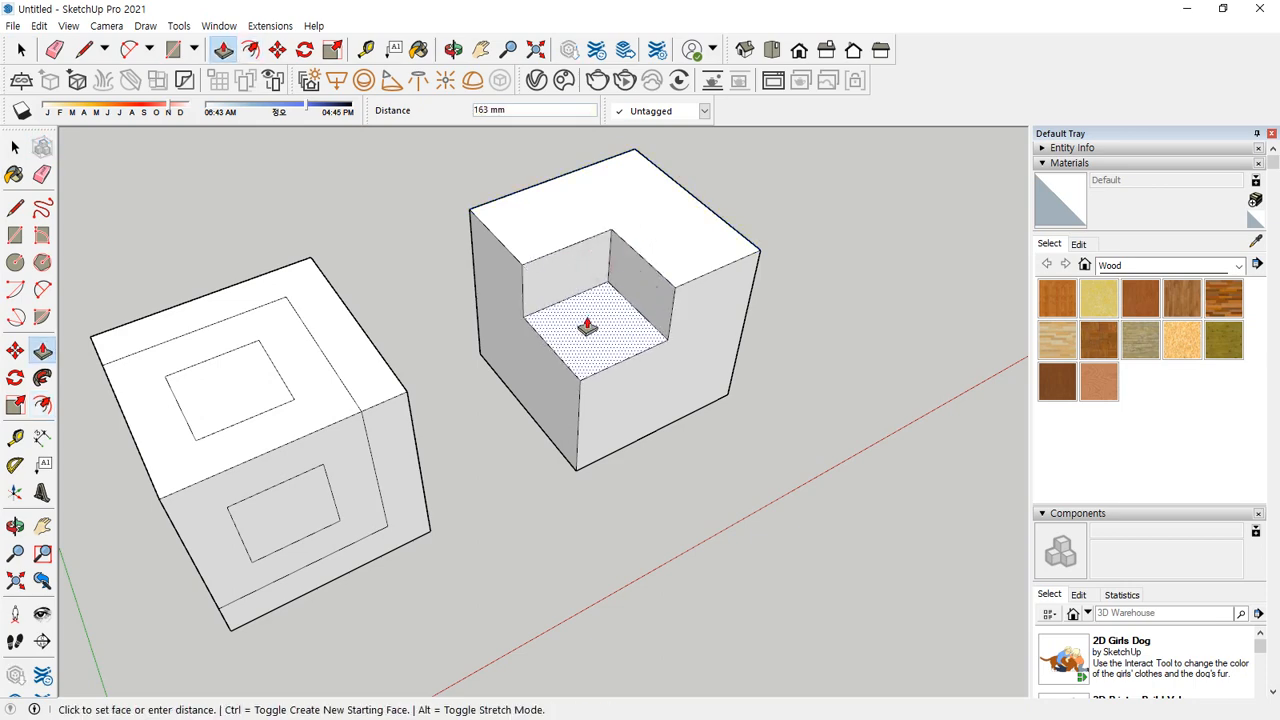
key("Return")
Draw a vertical 50 x 50 mm square at the outer corner of the notch floor, aligned with the cube's side face
middle_click_drag(580, 317, 663, 317)
scroll(680, 350, "up", 3)
scroll(690, 470, "up", 5)
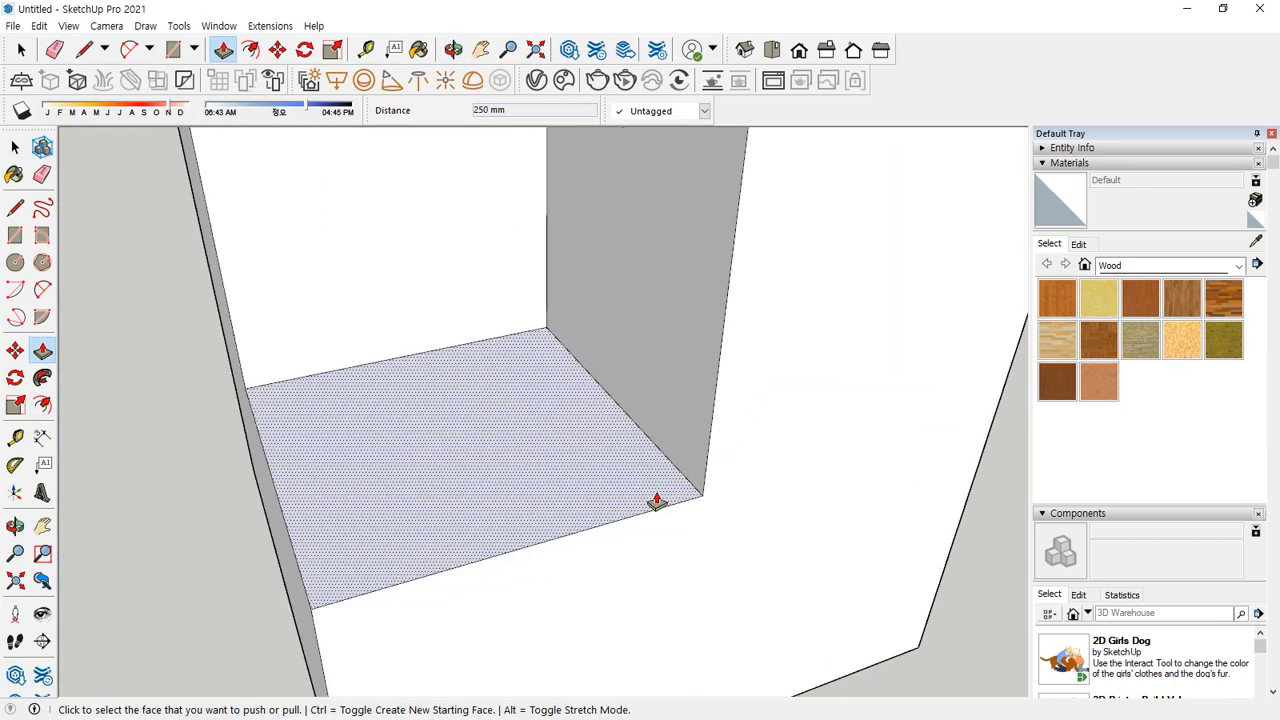
key("r")
left_click(667, 499)
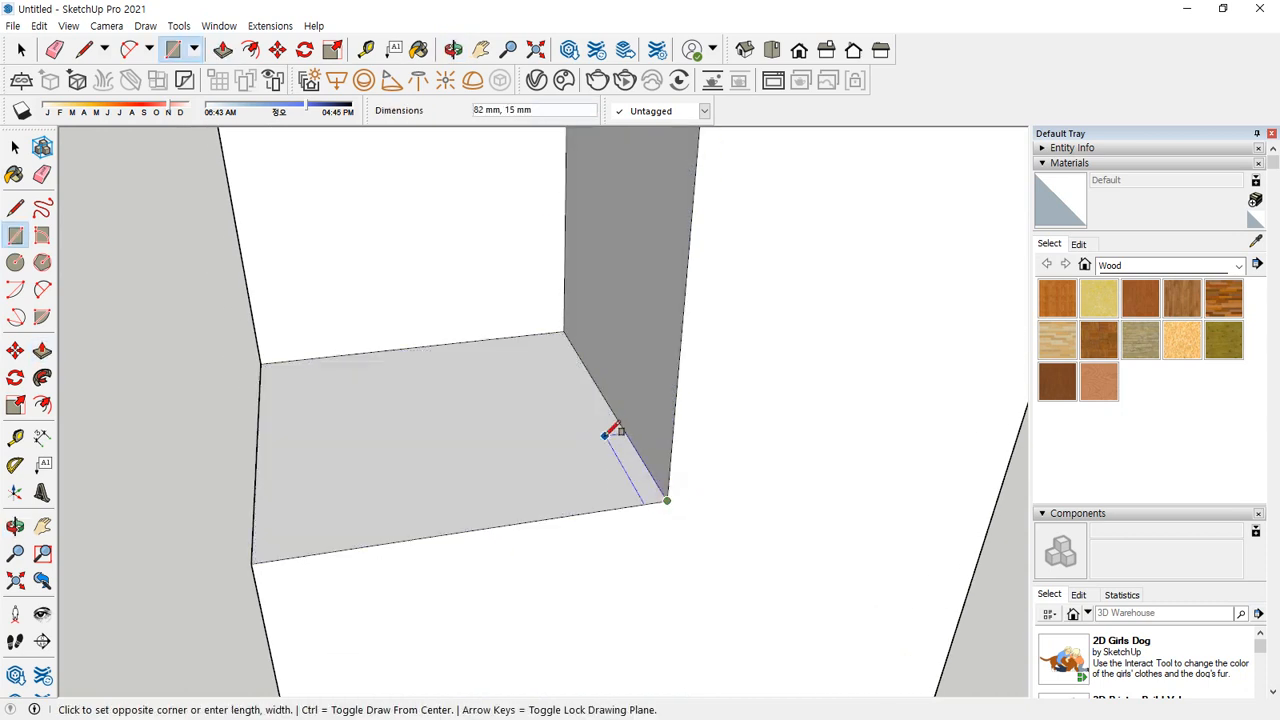
key("Left")
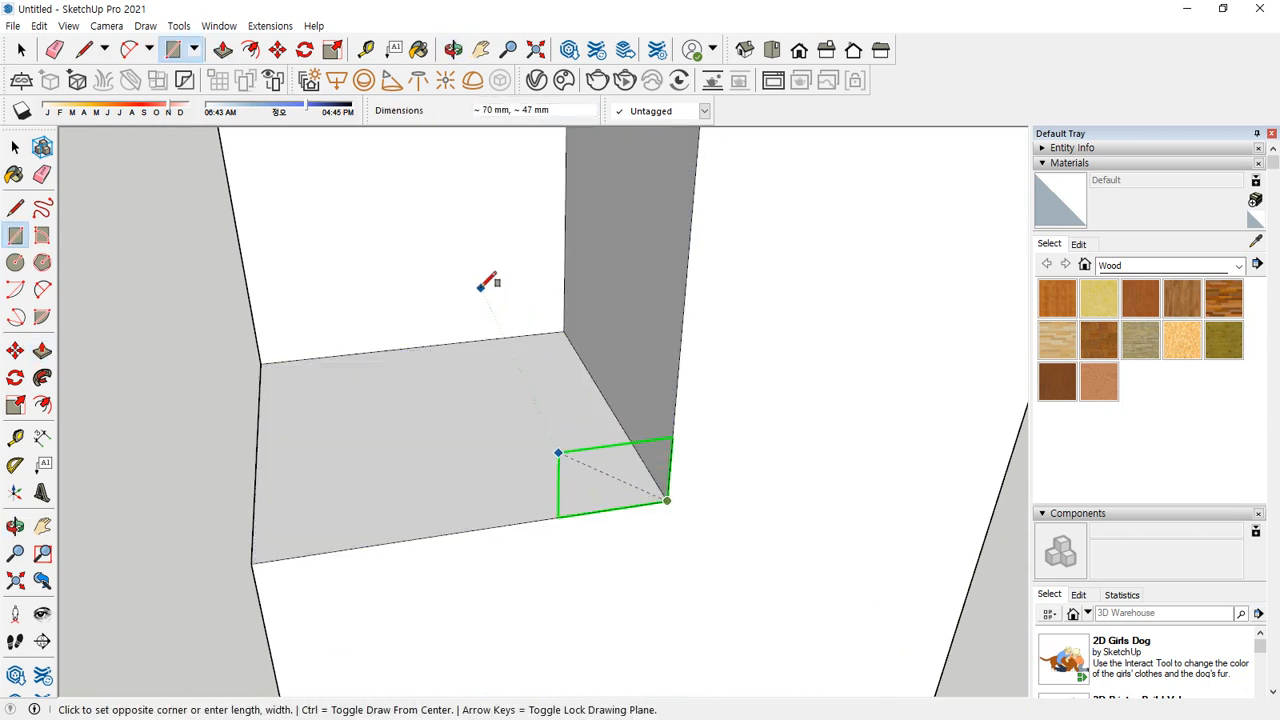
type("50")
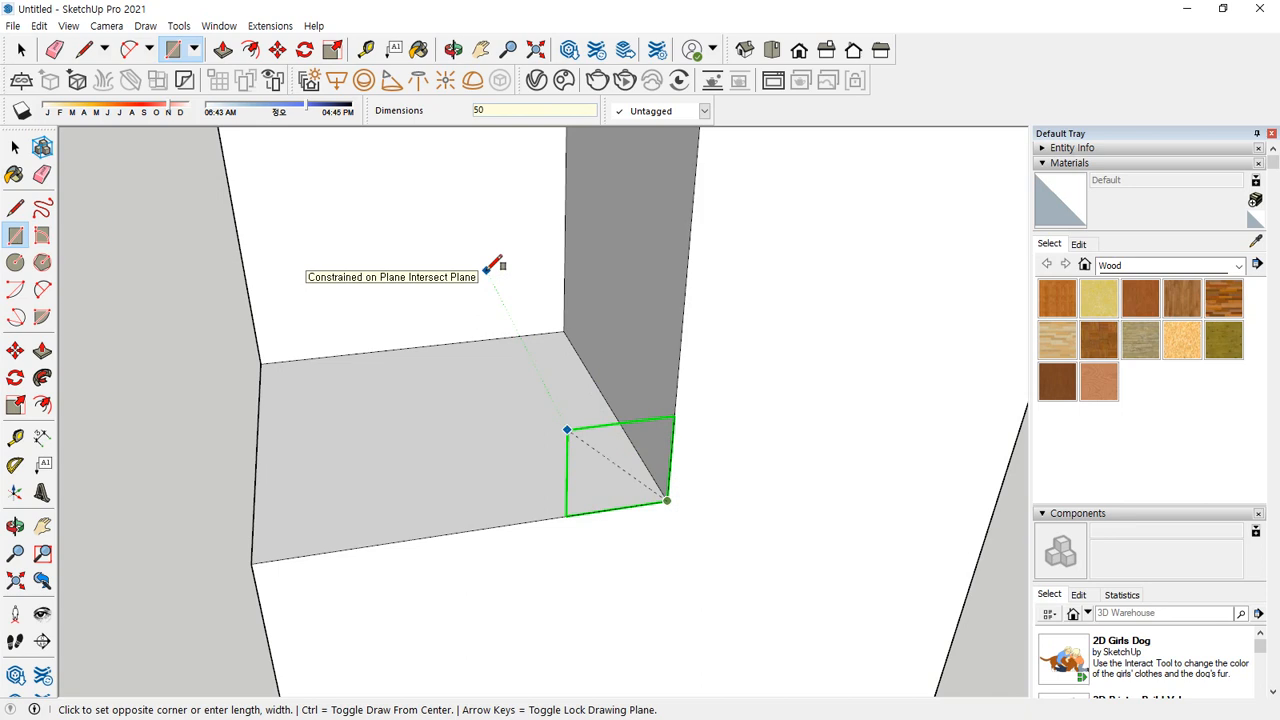
type(",50")
key("Return")
Draw a 50 mm radius circle from the small square's inner corner and erase the surplus lines to leave a rounded corner profile
key("c")
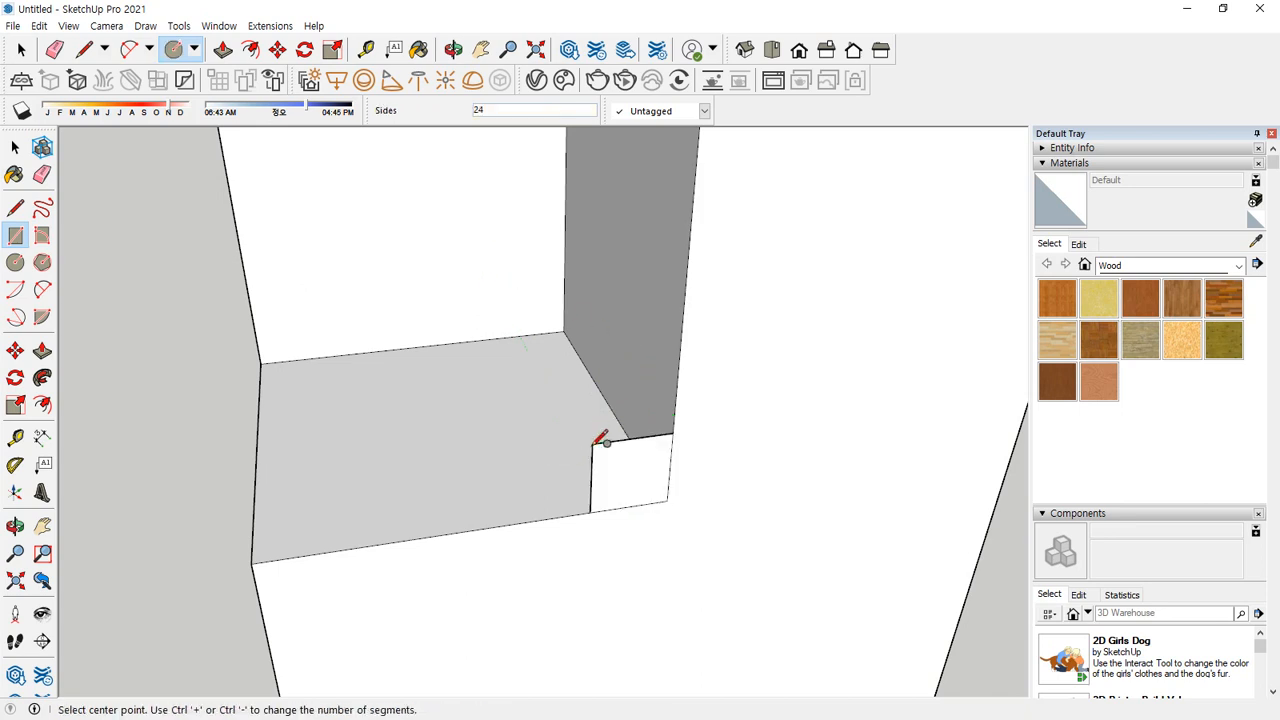
left_click(592, 445)
type("50")
key("Return")
key("e")
left_click(533, 383)
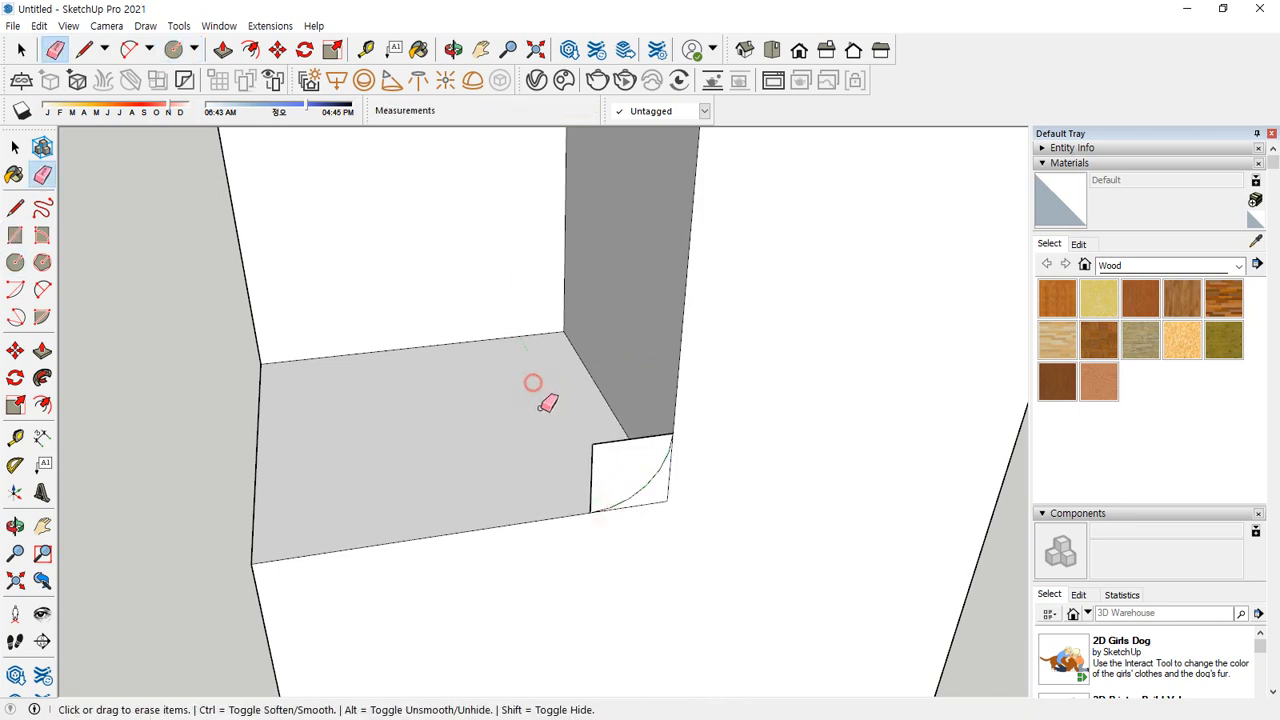
left_click_drag(608, 440, 592, 465)
Sweep the rounded corner profile with Follow Me along the two inner edges of the notch floor
mouse_move(592, 465)
middle_mouse_down()
mouse_move(603, 526)
mouse_move(920, 586)
mouse_move(651, 377)
mouse_move(623, 407)
middle_mouse_up()
key("space")
left_click(540, 395)
left_click(462, 392, "shift")
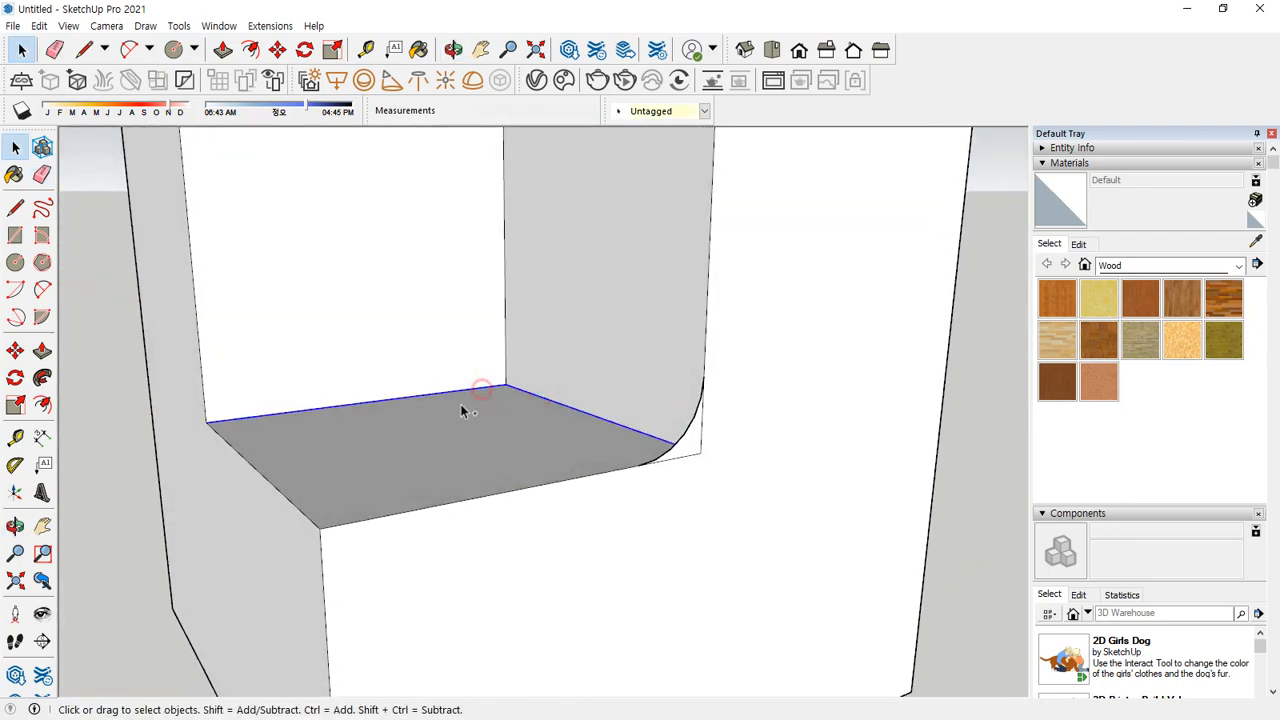
middle_click_drag(462, 392, 441, 488)
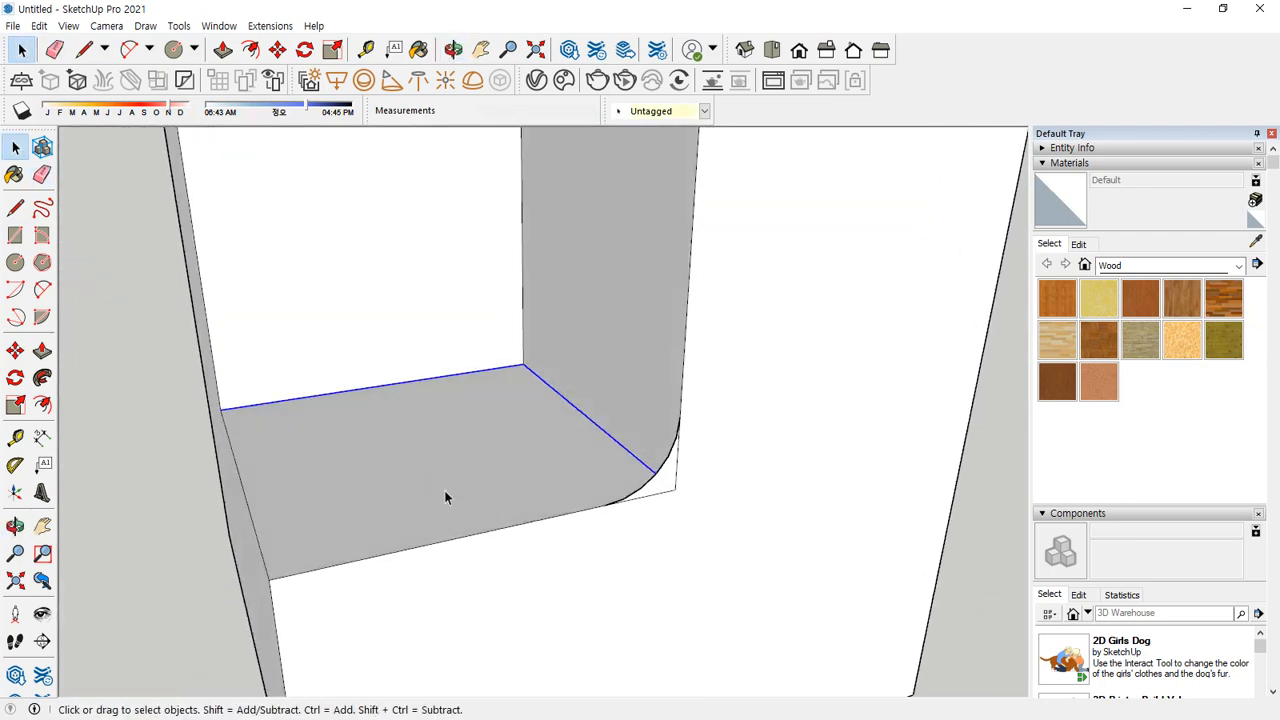
left_click(42, 377)
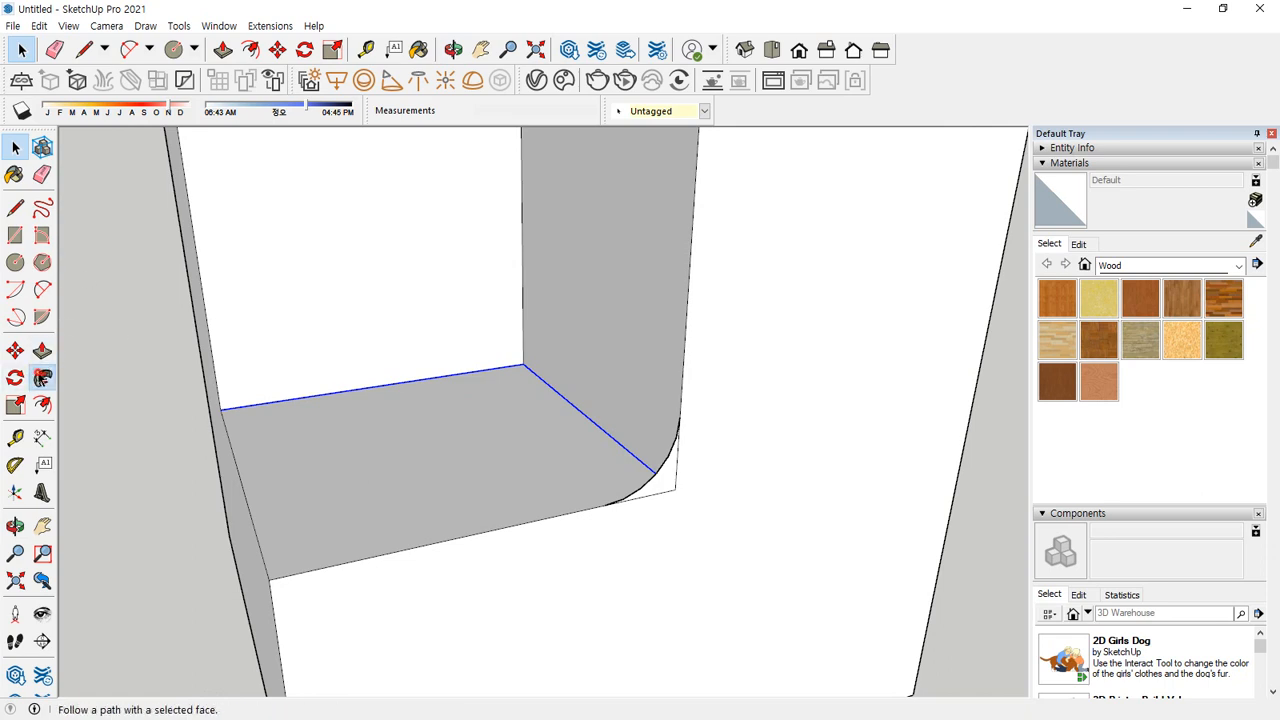
left_click(652, 495)
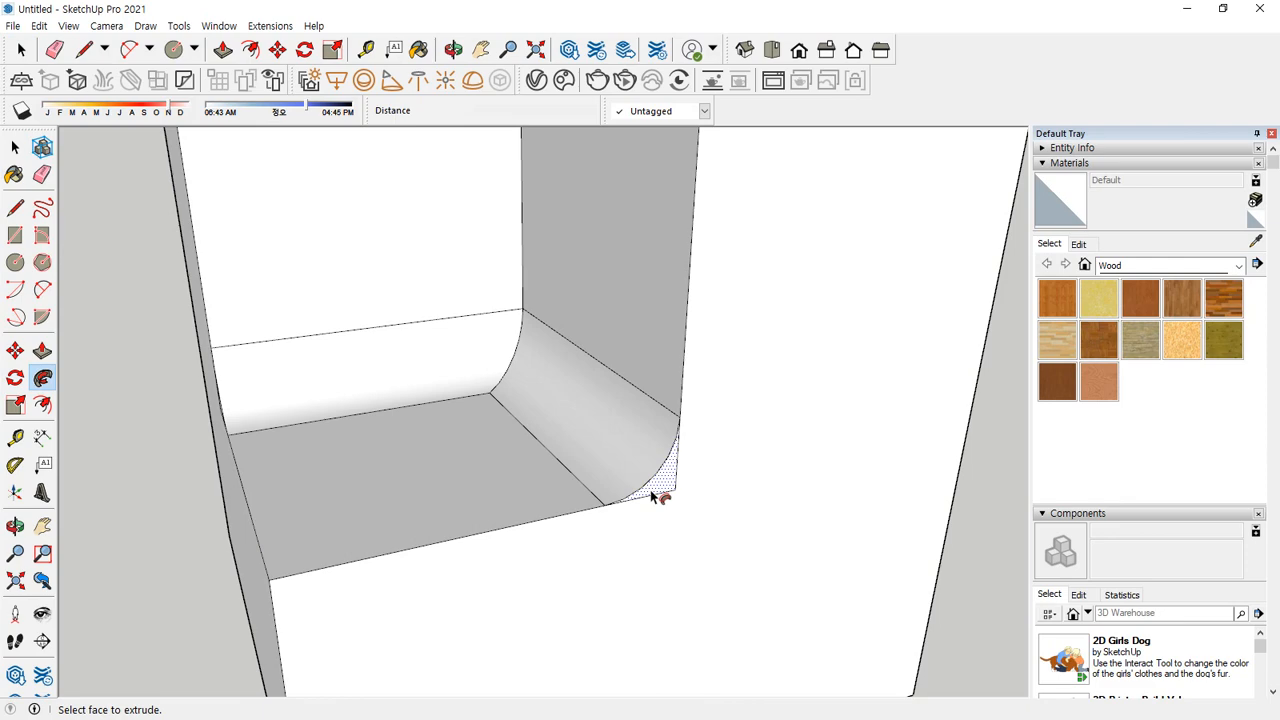
Draw a vertical 50 x 50 mm square on the side face at the upper outer corner of the notch opening
scroll(652, 495, "down", 5)
middle_click_drag(729, 351, 651, 286)
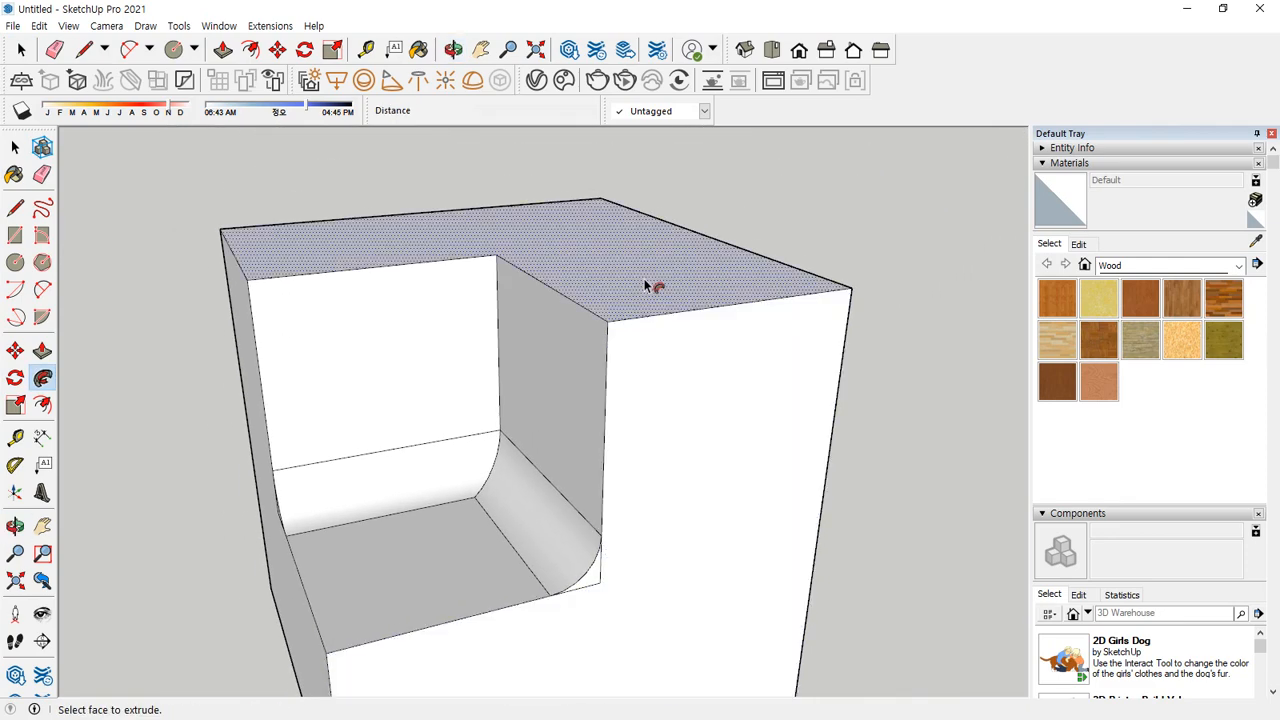
scroll(640, 300, "up", 4)
key("r")
left_click(613, 322)
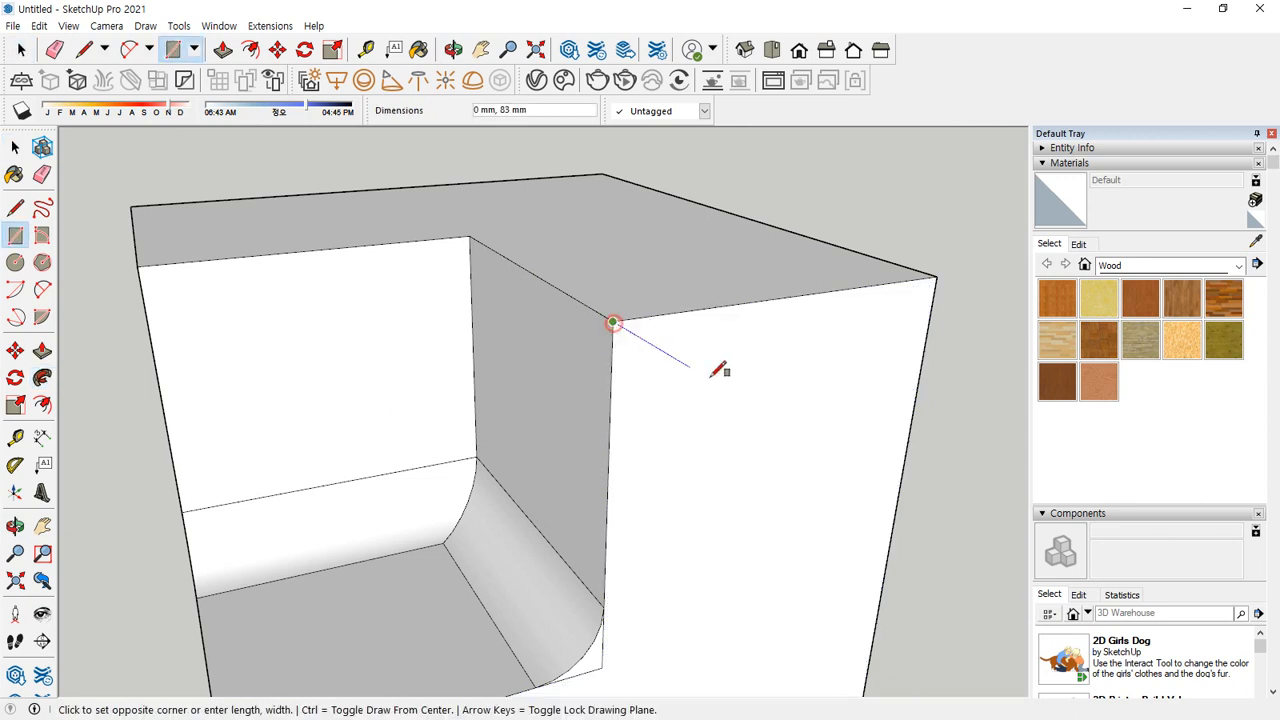
type("50,5")
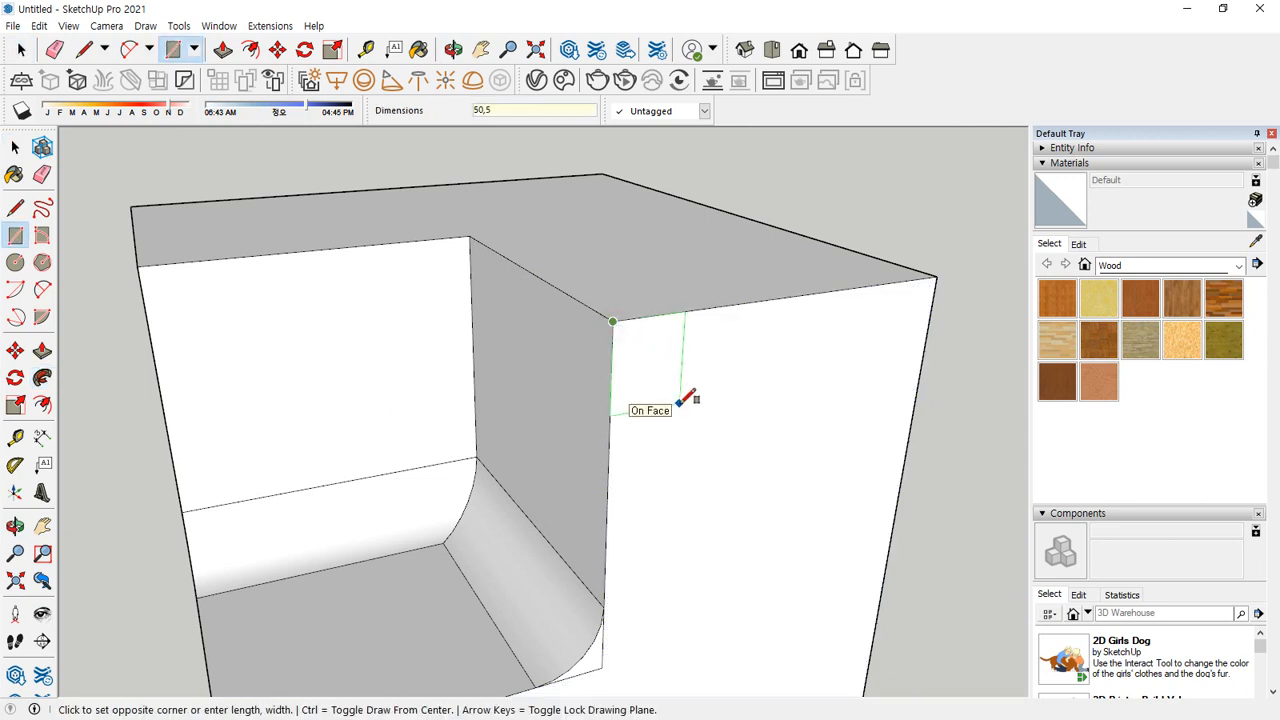
Draw a circle centred on the square's inner corner and tangent to the top edge, and erase surplus lines to leave a rounded corner profile
key("Escape")
key("c")
left_click(681, 388)
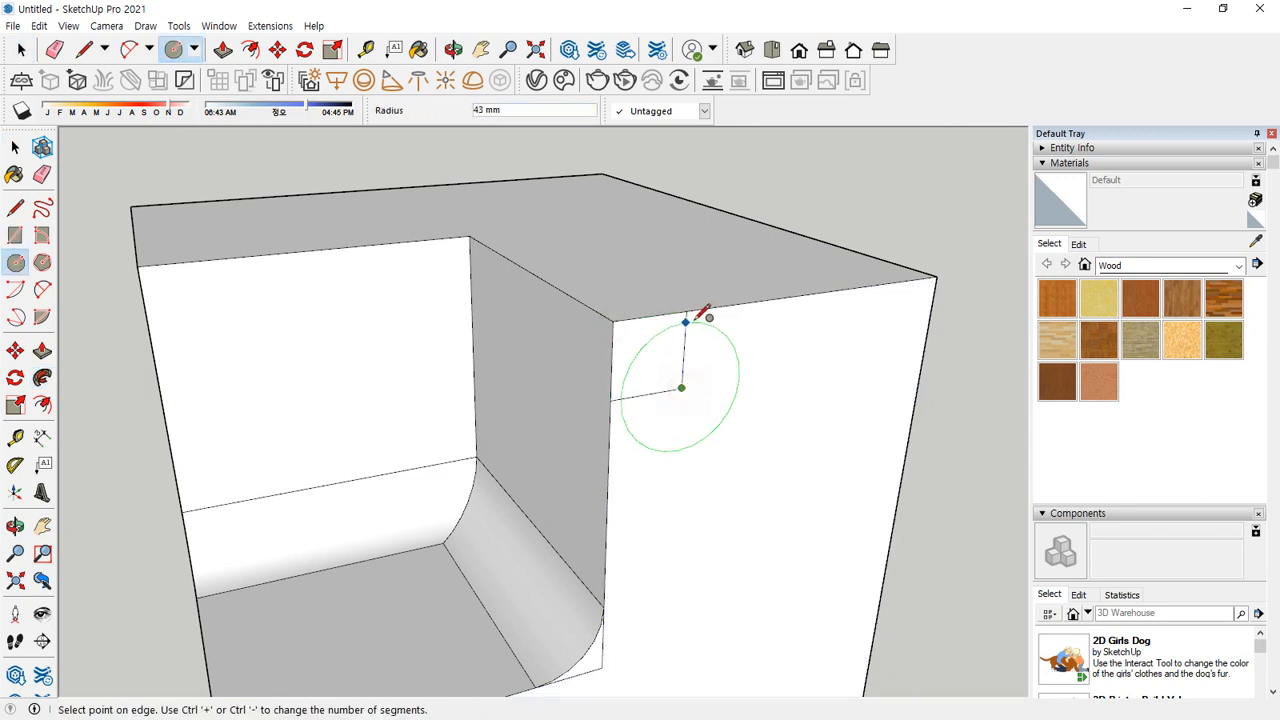
left_click(703, 315)
key("e")
left_click(737, 417)
left_click_drag(689, 366, 651, 402)
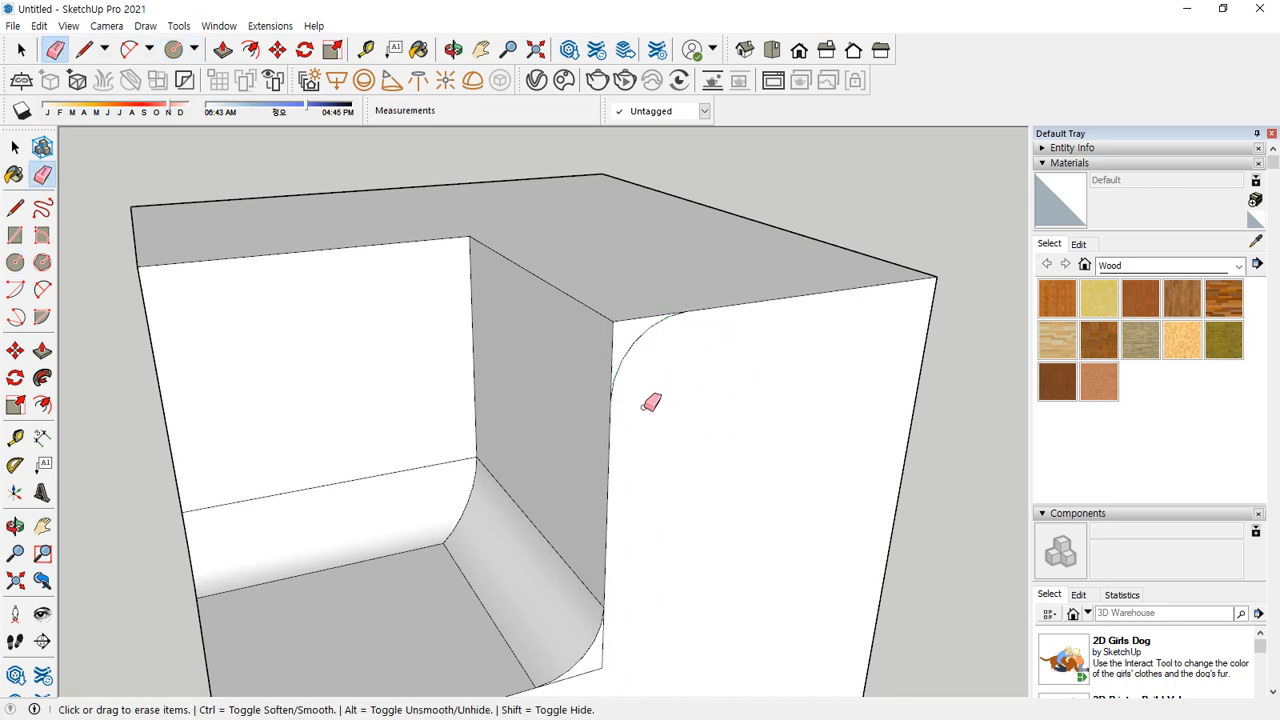
Sweep the corner profile with Follow Me around the perimeter of the notched cube's top face to round its edges
key("space")
left_click(589, 266)
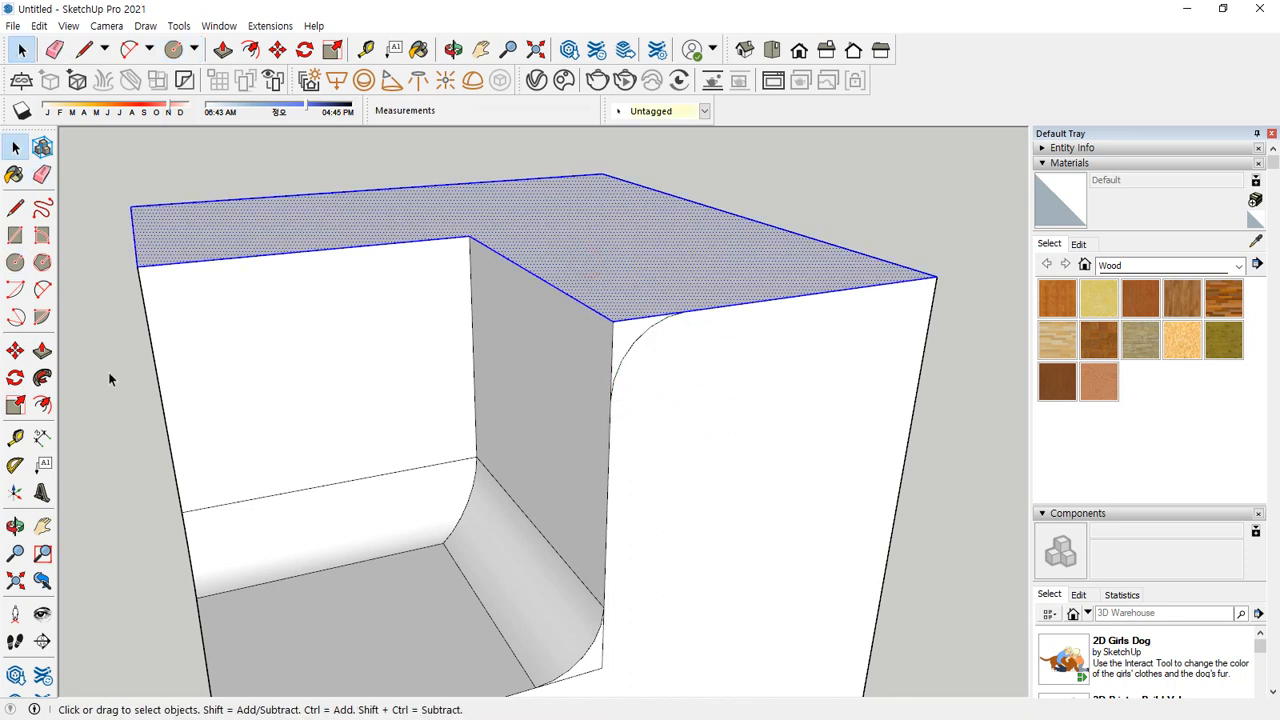
left_click(42, 378)
left_click(630, 336)
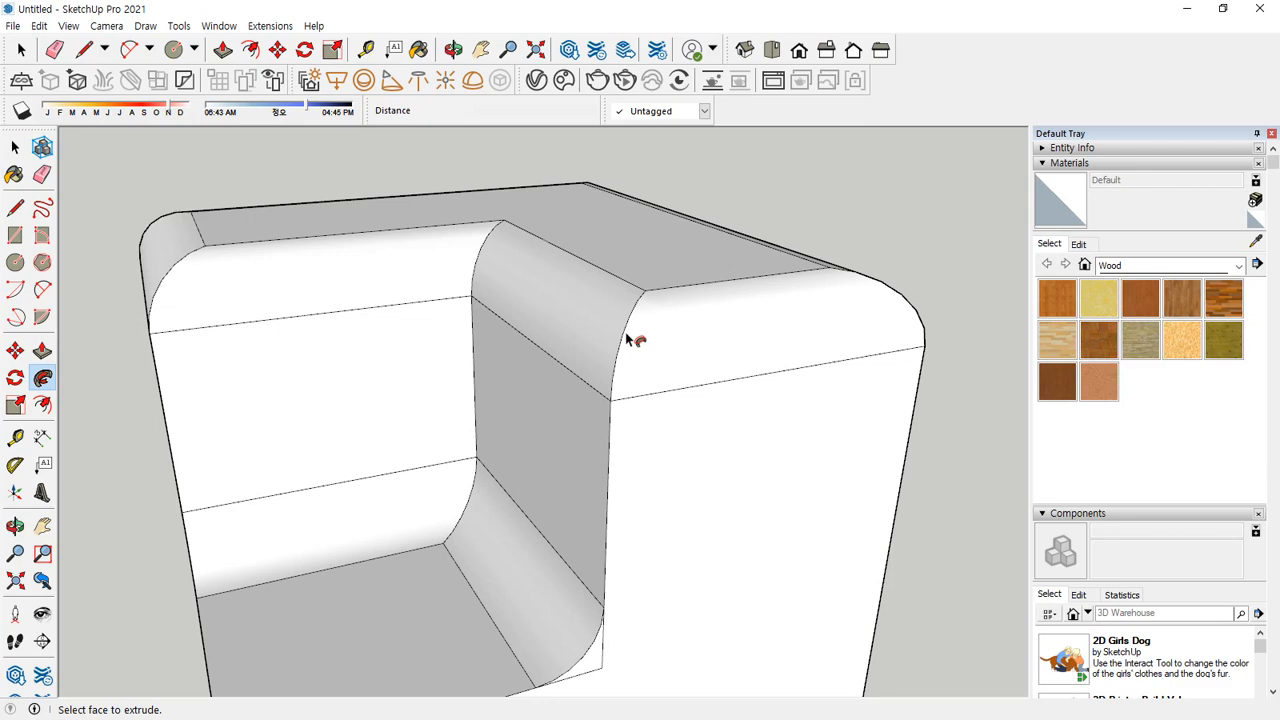
Examine the rounded notch cube and the inset squares on the three visible faces of the neighbouring cube
scroll(709, 314, "down", 5)
middle_click_drag(129, 443, 620, 403)
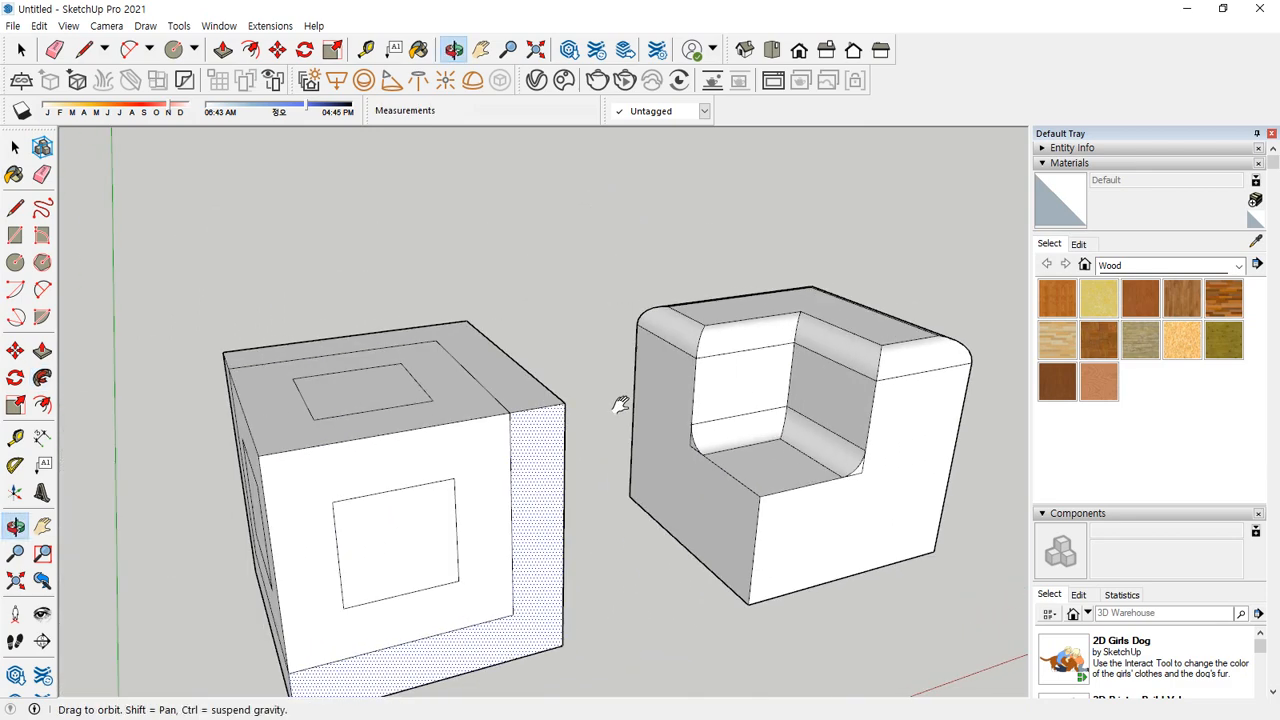
scroll(763, 428, "up", 3)
middle_click_drag(763, 428, 869, 432)
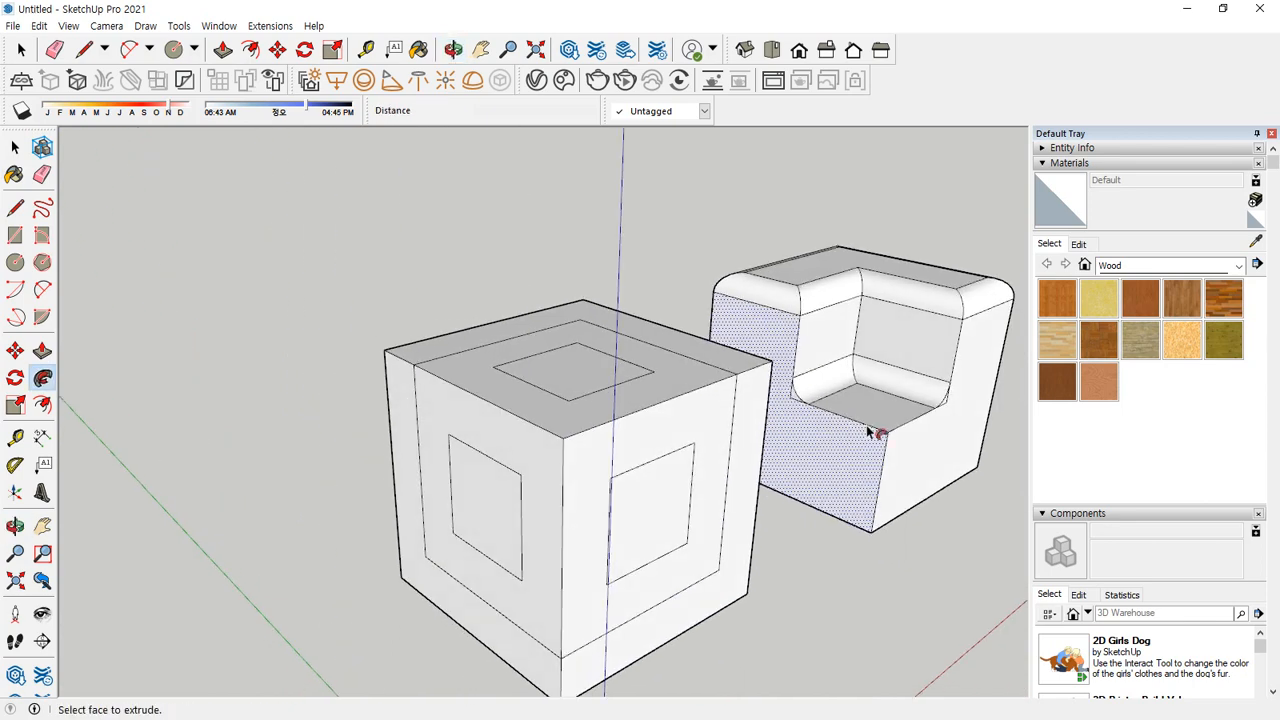
mouse_move(416, 366)
left_mouse_down()
mouse_move(536, 336)
mouse_move(656, 348)
mouse_move(724, 378)
mouse_move(726, 560)
mouse_move(557, 650)
mouse_move(424, 558)
mouse_move(419, 368)
left_mouse_up()
mouse_move(499, 358)
left_mouse_down()
mouse_move(518, 384)
mouse_move(655, 368)
mouse_move(568, 342)
mouse_move(505, 368)
left_mouse_up()
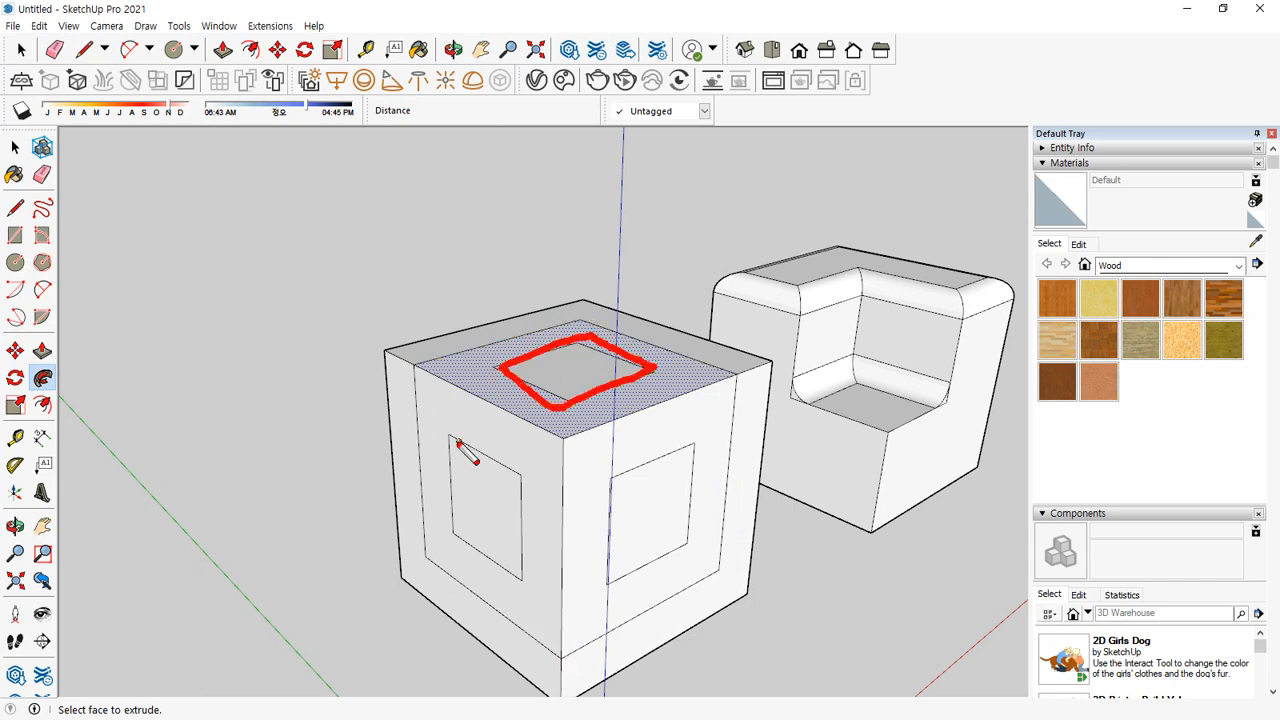
mouse_move(447, 437)
left_mouse_down()
mouse_move(449, 556)
mouse_move(541, 480)
mouse_move(428, 437)
left_mouse_up()
mouse_move(612, 478)
left_mouse_down()
mouse_move(612, 585)
mouse_move(694, 551)
mouse_move(583, 502)
left_mouse_up()
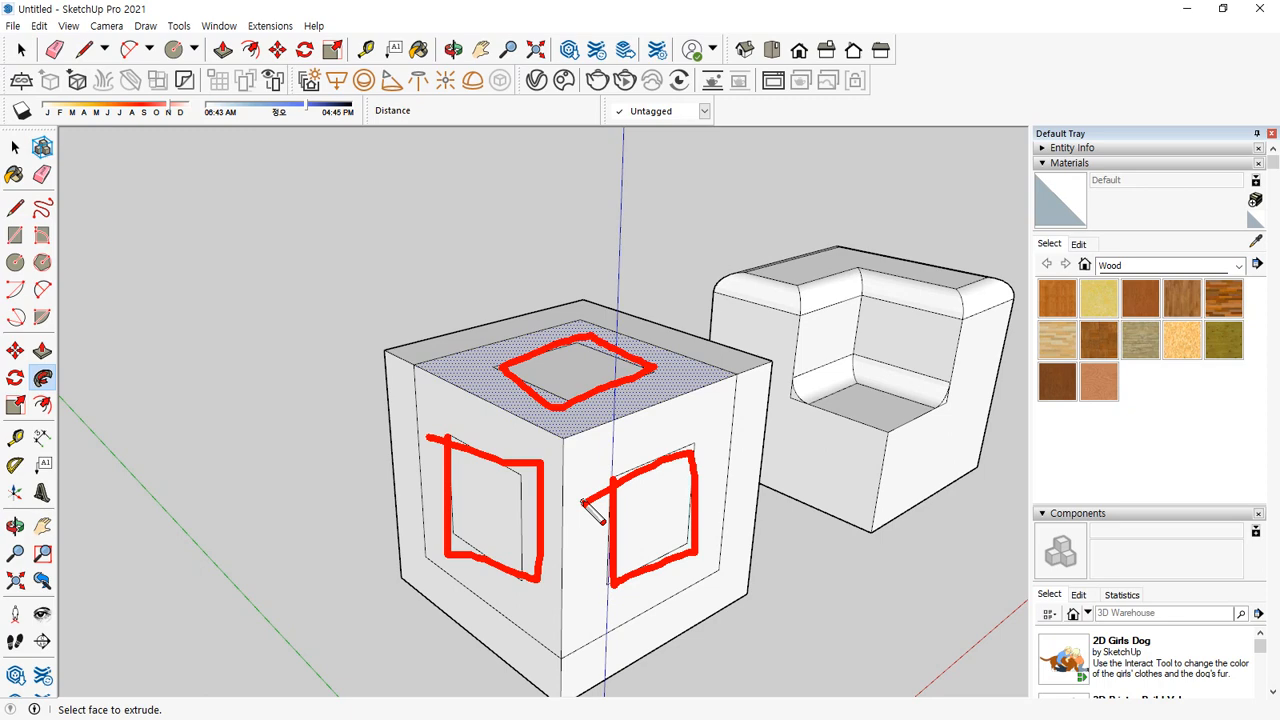
key("Escape")
Draw a line outward from where the outer inset line meets the cube's top edge, and add a 20 mm perpendicular line on each side of its end
scroll(357, 354, "up", 5)
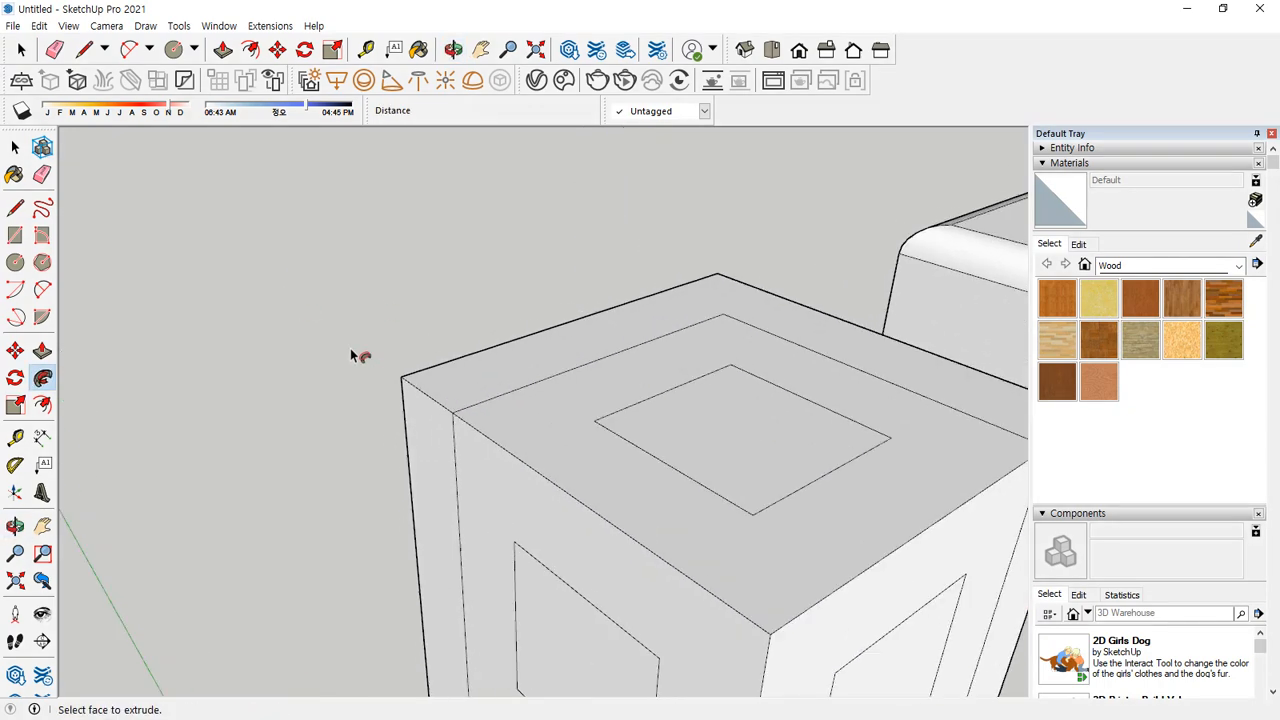
key("space")
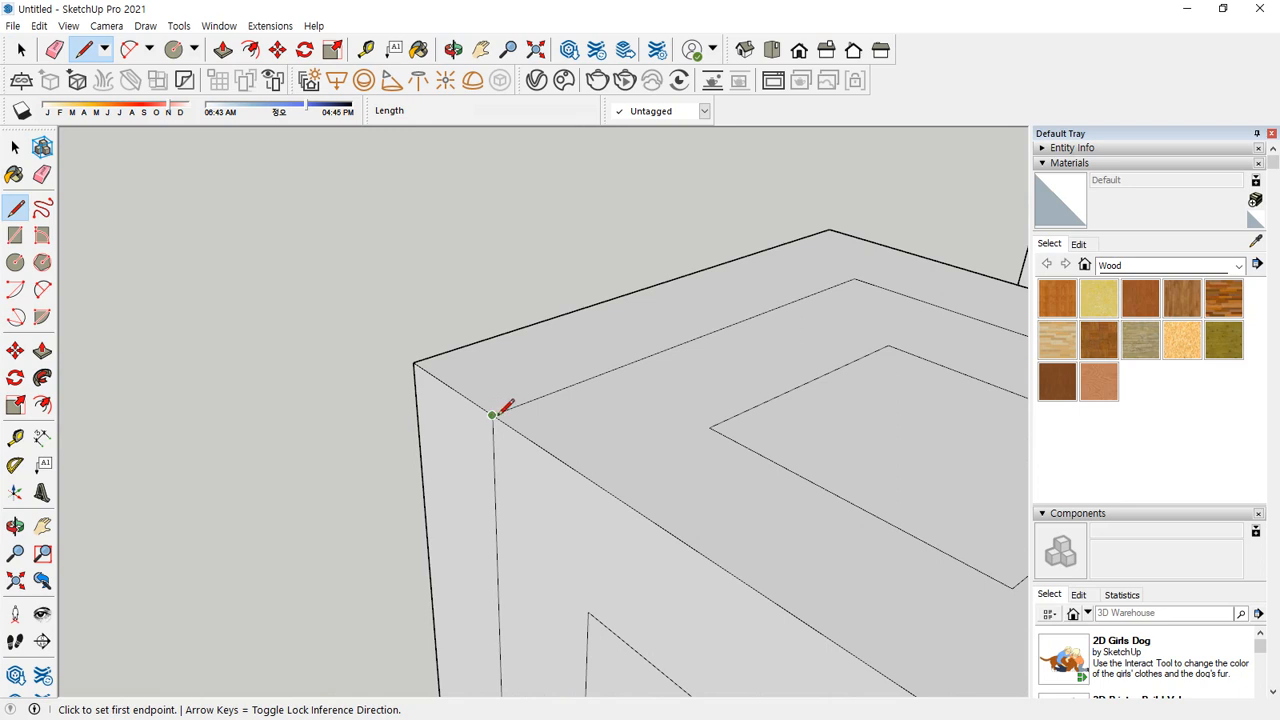
left_click(492, 414)
left_click(302, 487)
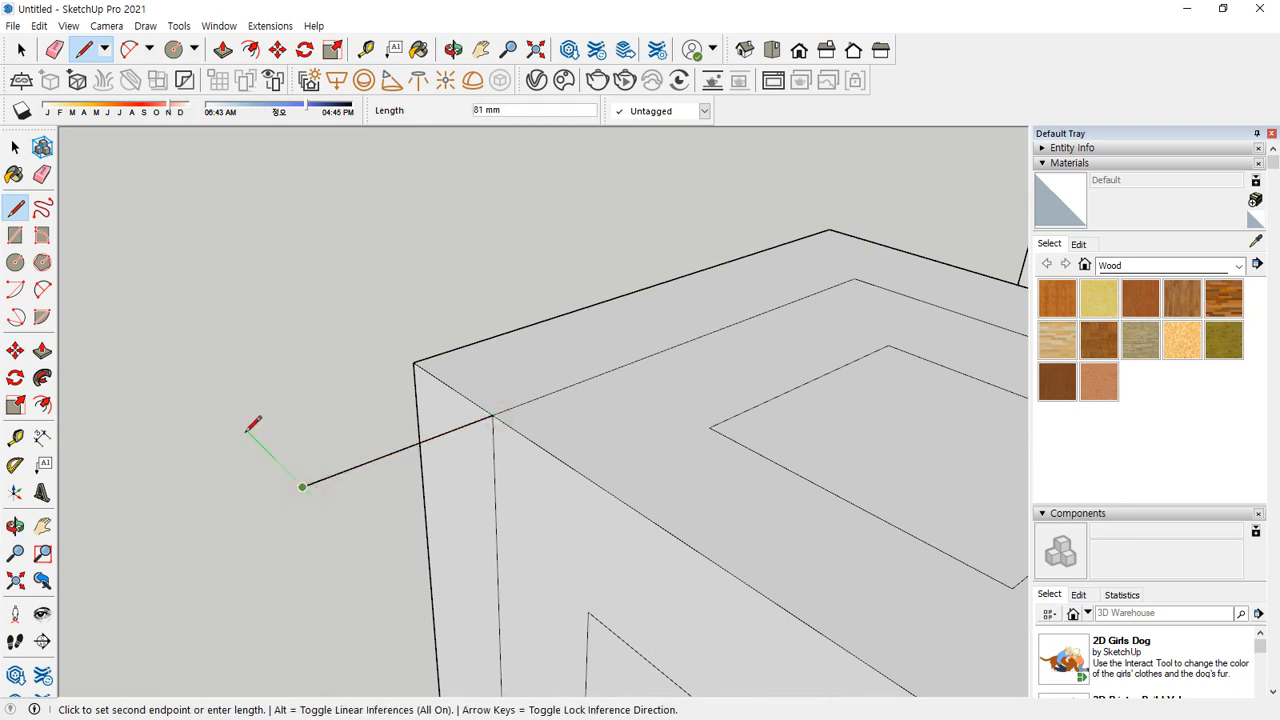
key("Return")
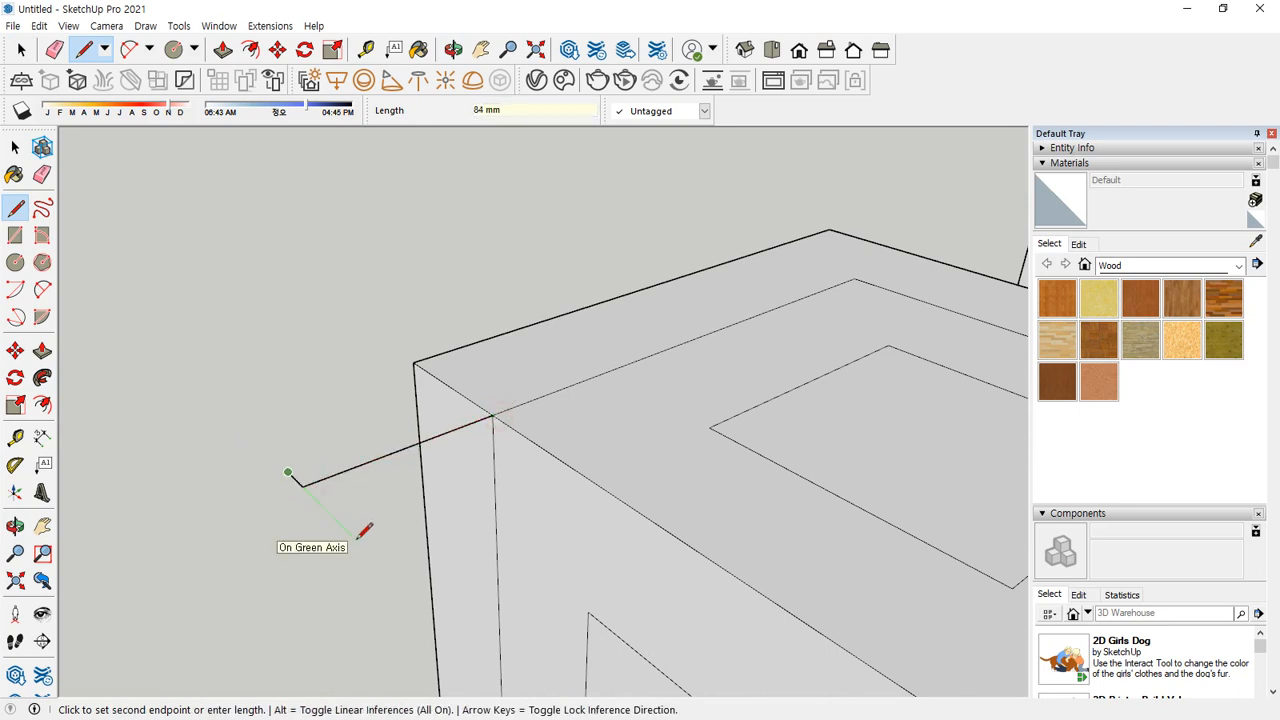
scroll(314, 498, "up", 4)
key("space")
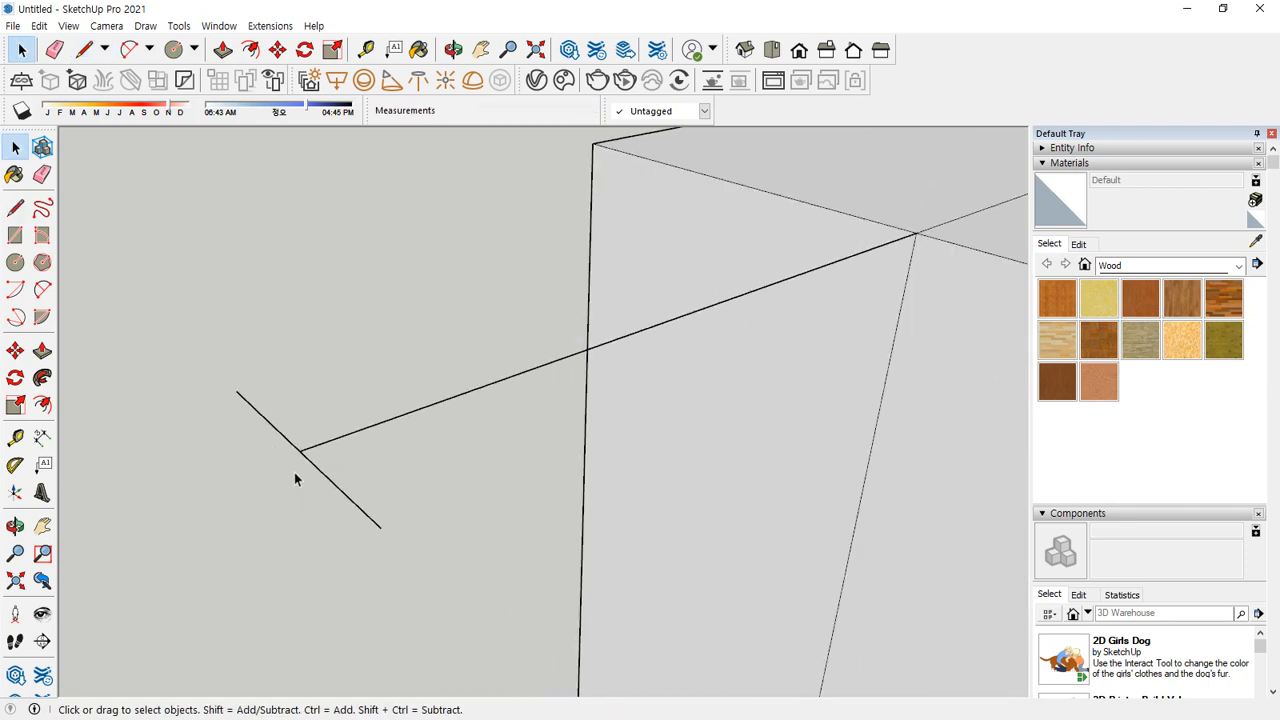
Draw a 20 mm vertical line down from the crossing point, close the downward triangle on both sides, and erase the vertical line
key("l")
left_click(298, 452)
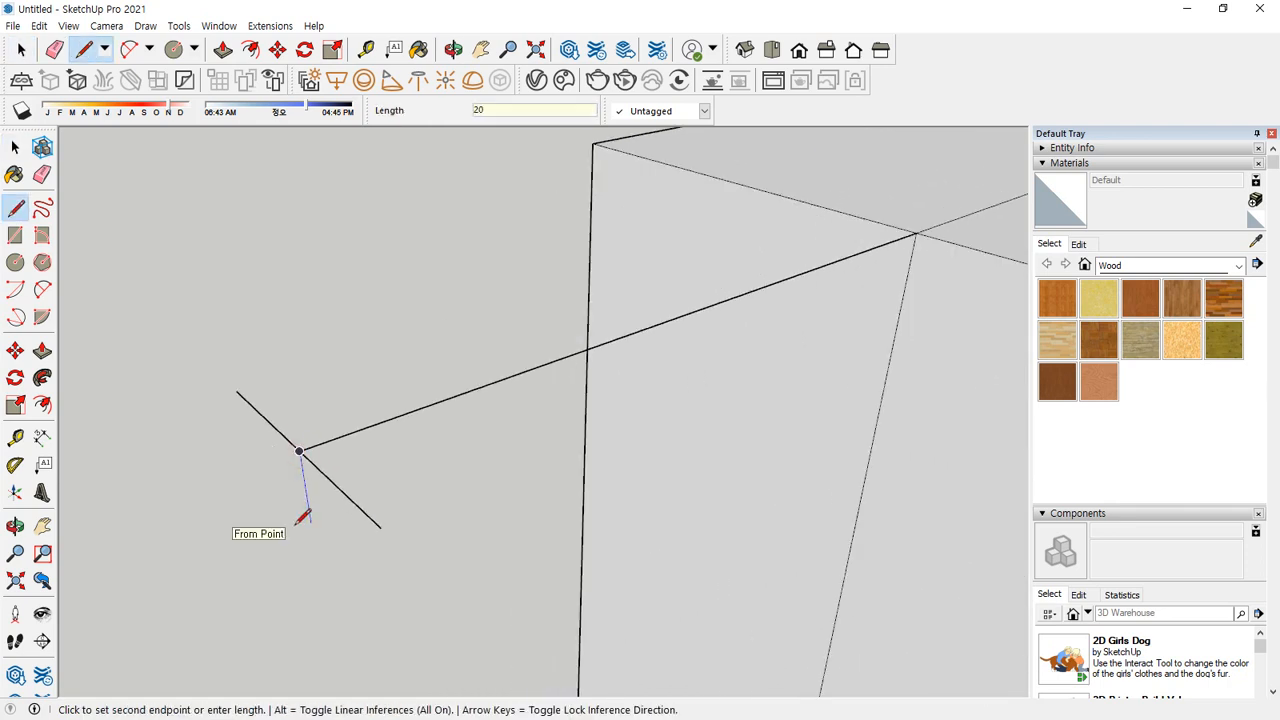
left_click(318, 577)
left_click(380, 527)
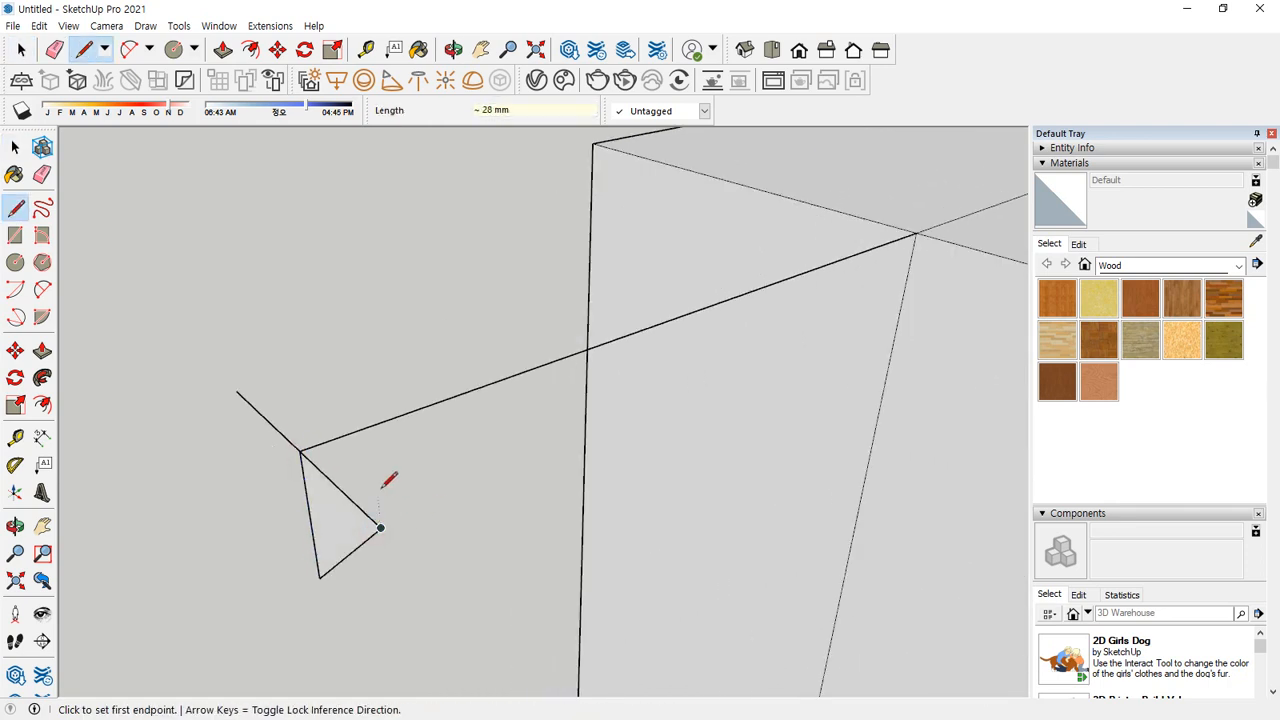
left_click(236, 390)
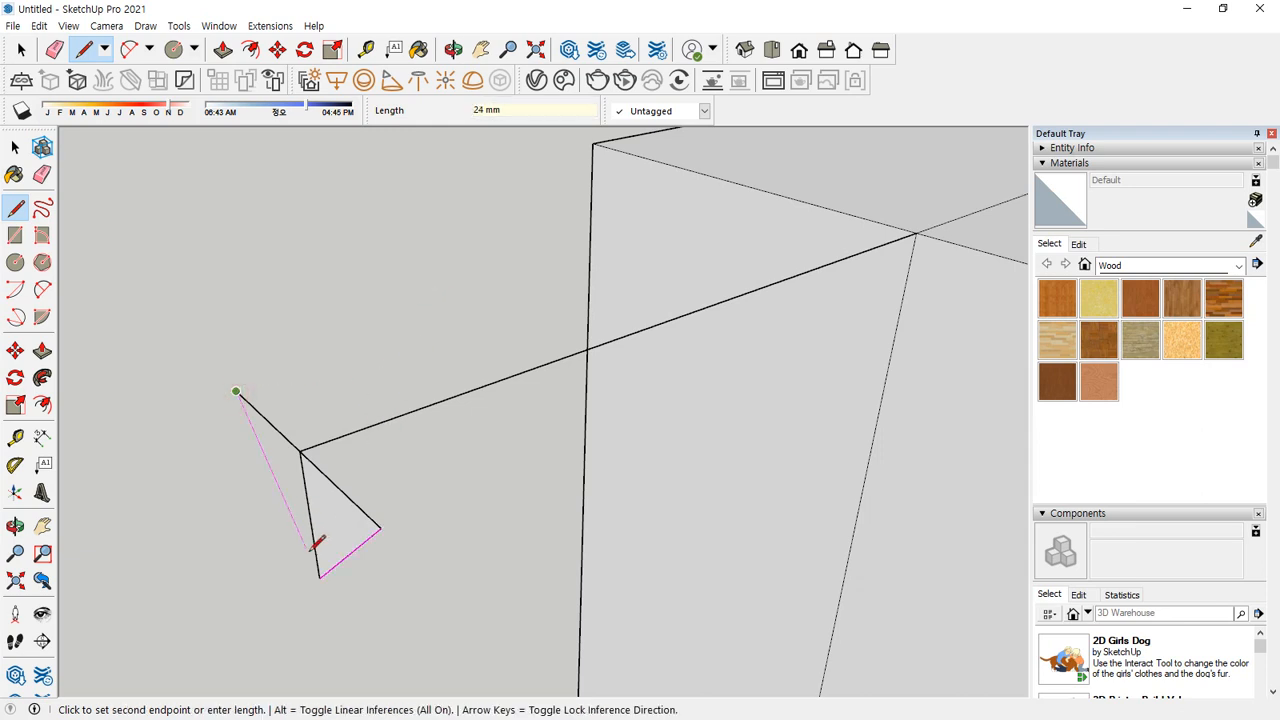
left_click(318, 577)
key("e")
Dimension both halves of the triangle's upper edge and its depth from the midpoint to the lower tip
middle_click_drag(300, 485, 310, 445)
left_click(42, 437)
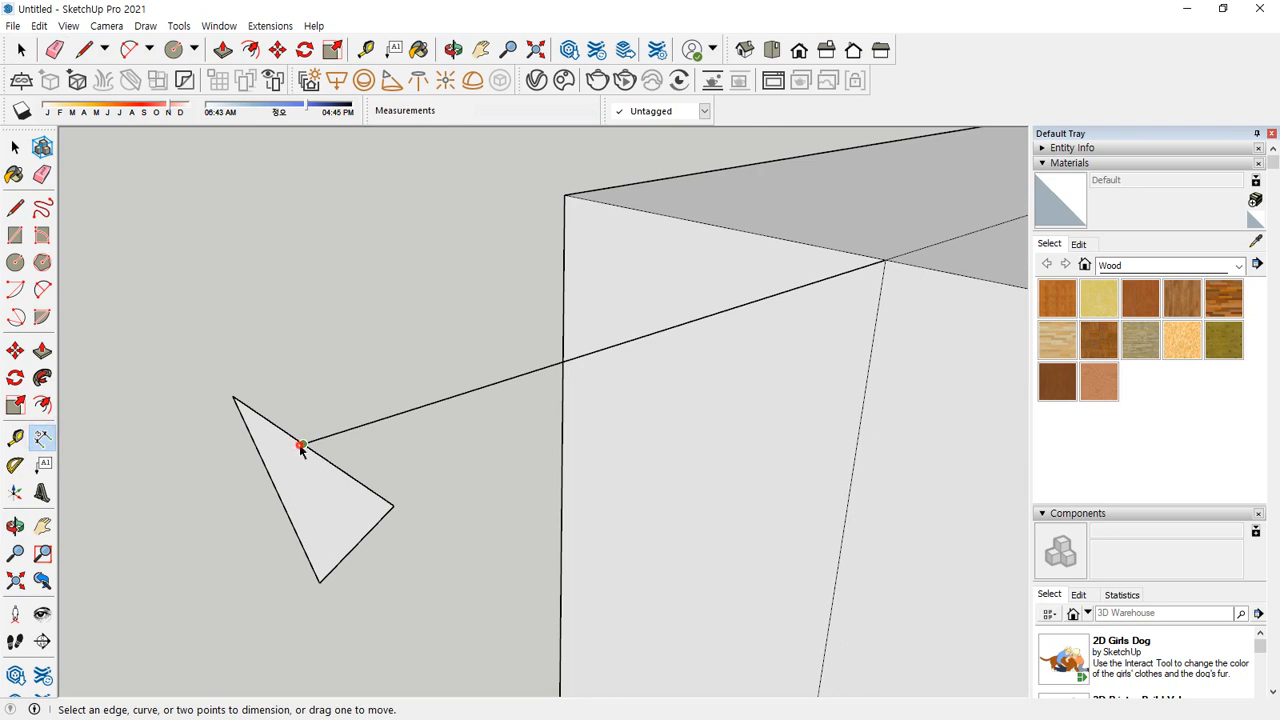
left_click(300, 447)
left_click(234, 398)
left_click(252, 364)
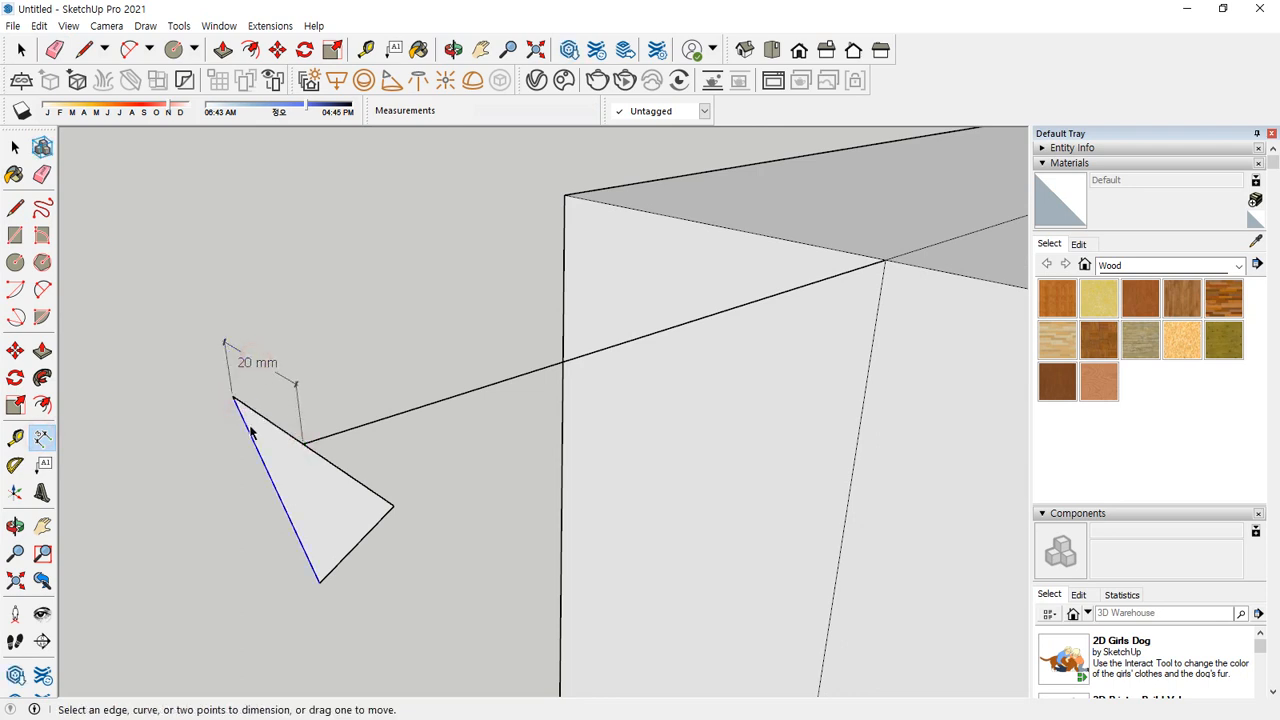
left_click(303, 443)
left_click(318, 583)
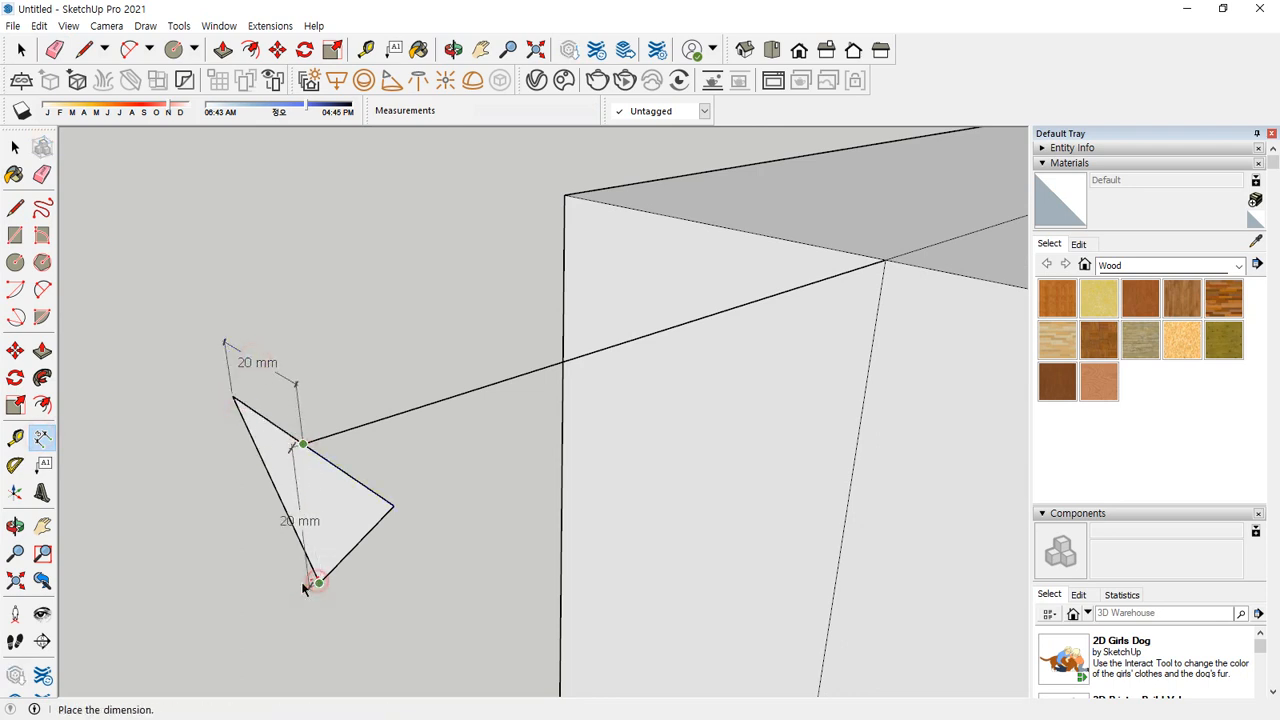
left_click(265, 589)
left_click(303, 443)
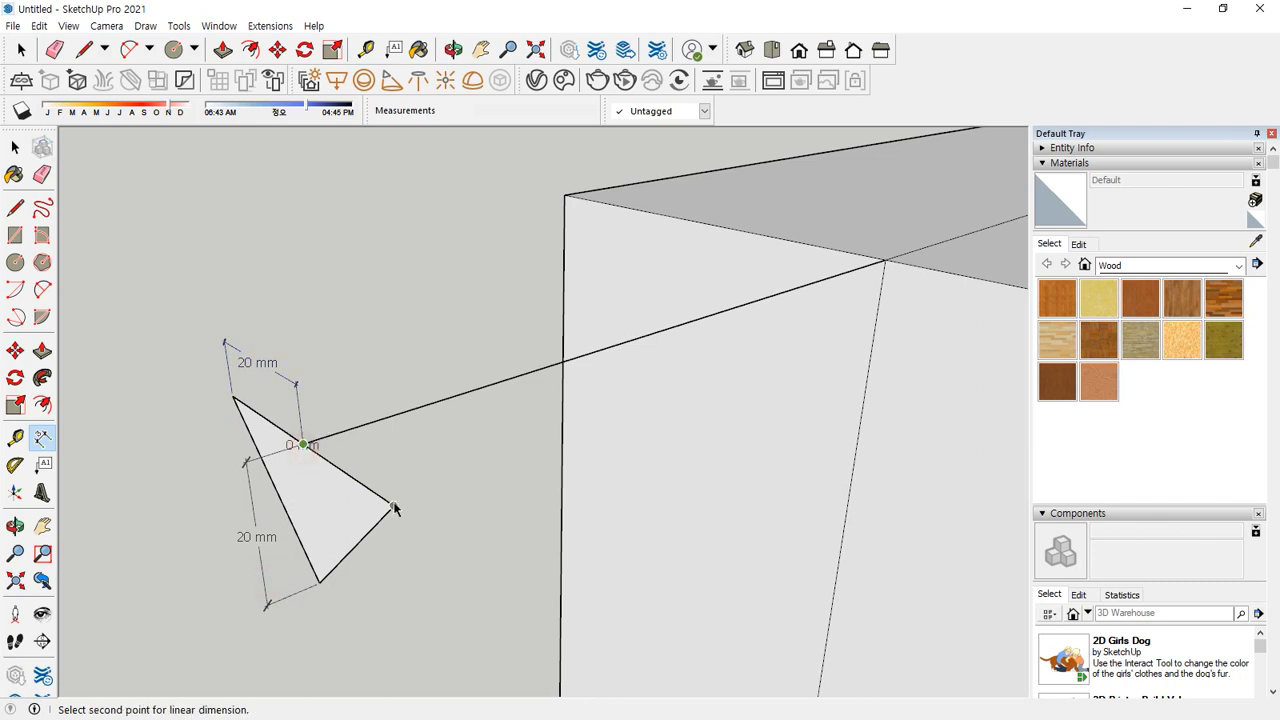
left_click(393, 505)
left_click(294, 382)
middle_click_drag(294, 382, 379, 443)
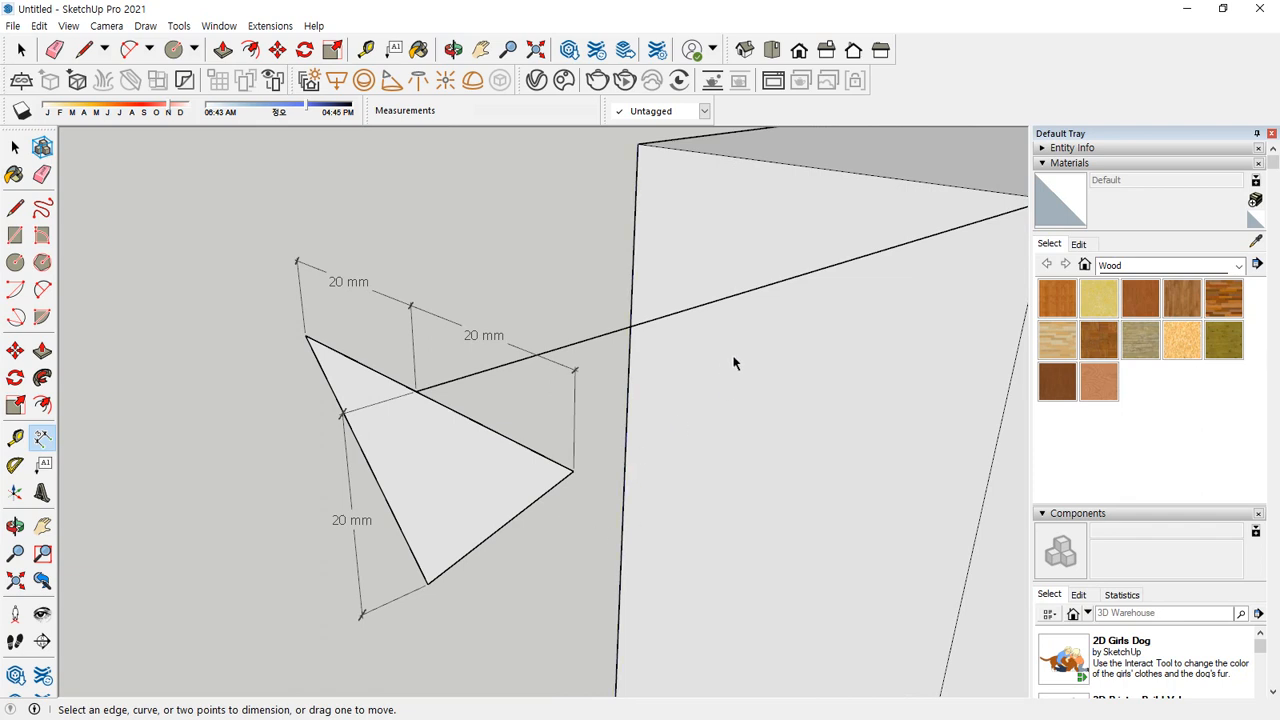
Examine the connecting line between the cube's edge and the triangular profile, and the corner of the inner square on the top face
middle_click_drag(733, 363, 680, 343)
left_click_drag(912, 188, 923, 236)
mouse_move(152, 396)
left_mouse_down()
mouse_move(168, 418)
mouse_move(141, 440)
left_mouse_up()
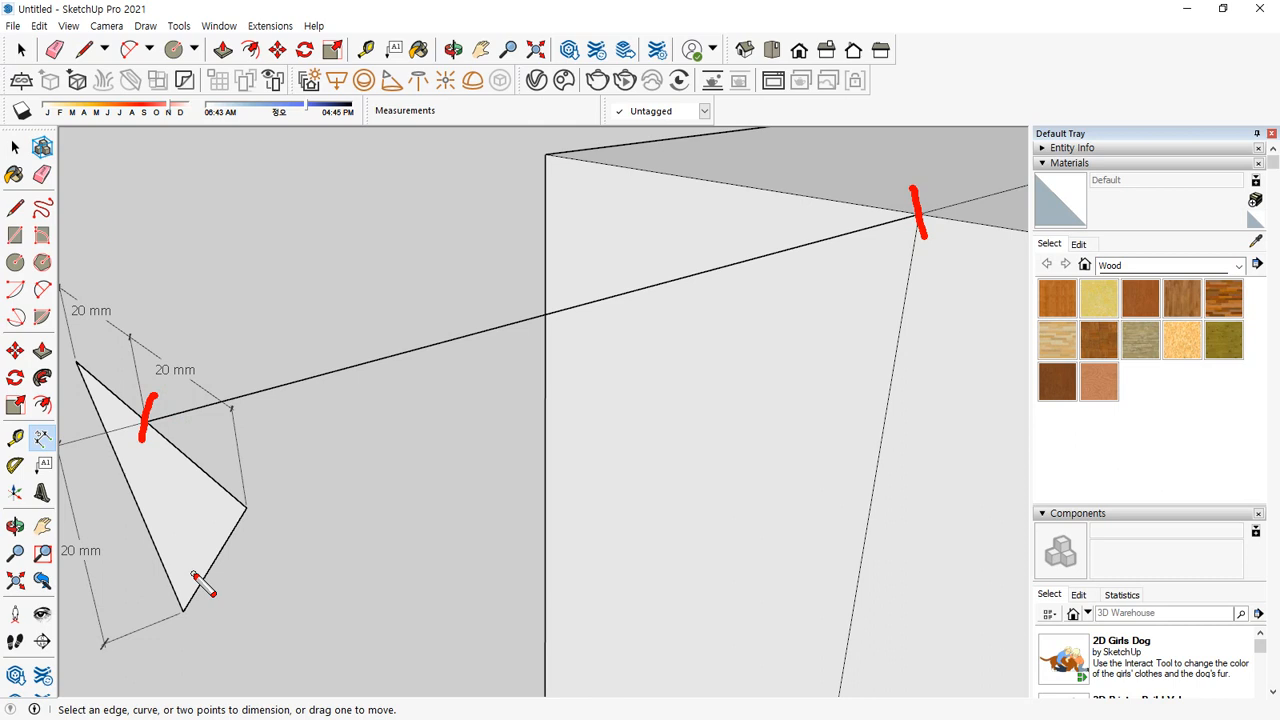
key("Escape")
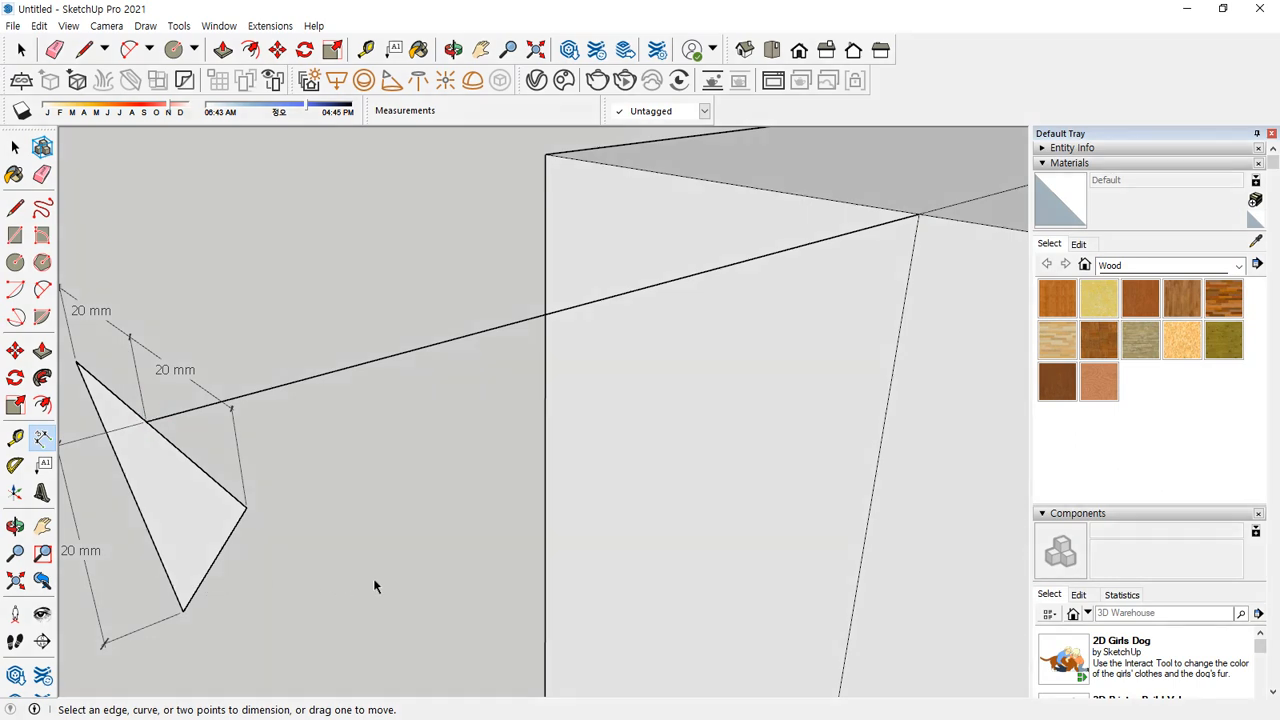
mouse_move(374, 586)
middle_mouse_down()
mouse_move(657, 354)
mouse_move(528, 349)
middle_mouse_up()
middle_click_drag(360, 354, 520, 310)
left_click_drag(748, 266, 516, 374)
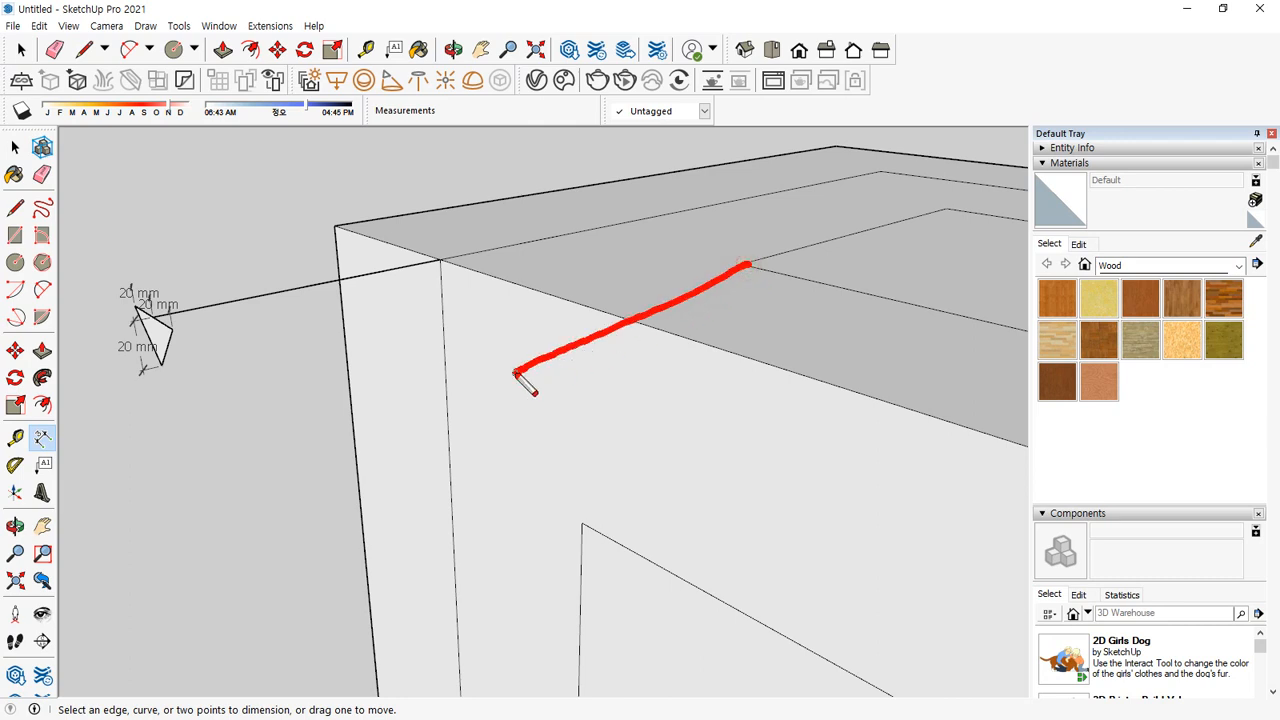
key("Escape")
Draw a line along the red axis from the top face's inner square corner outward, ending level with the first line's outer end
key("l")
left_click(740, 264)
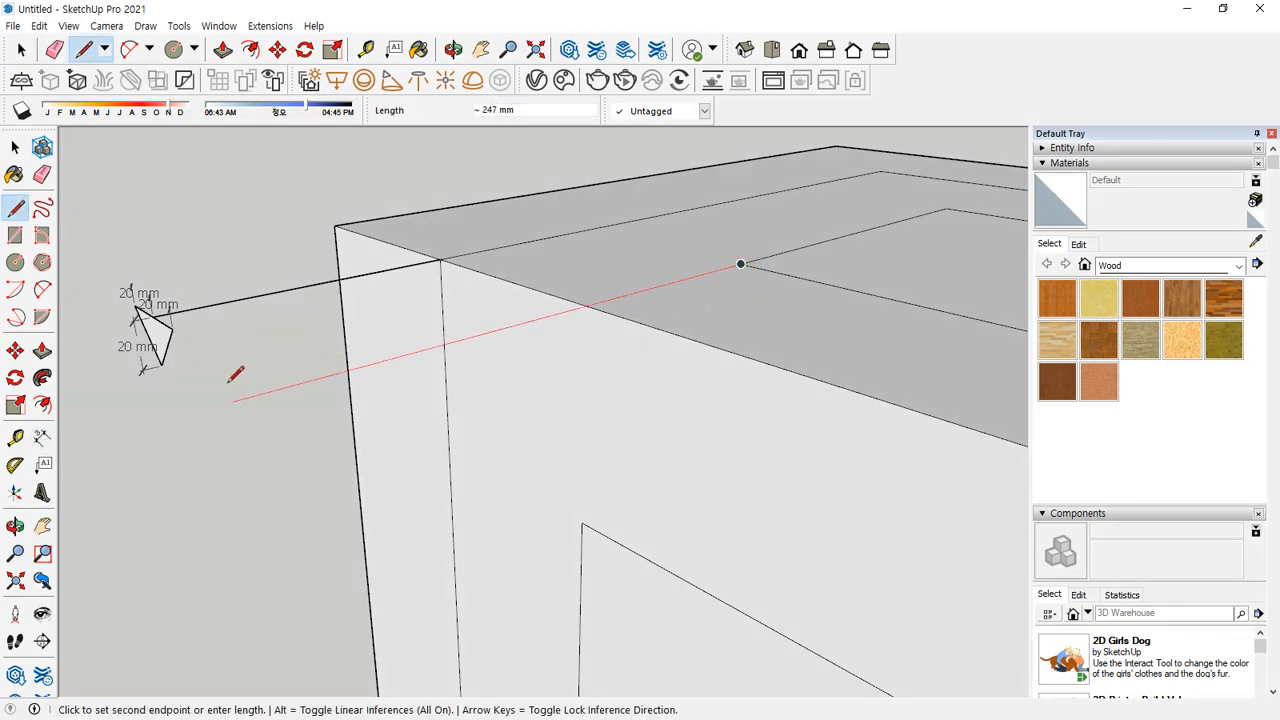
key("Right")
left_click(150, 310)
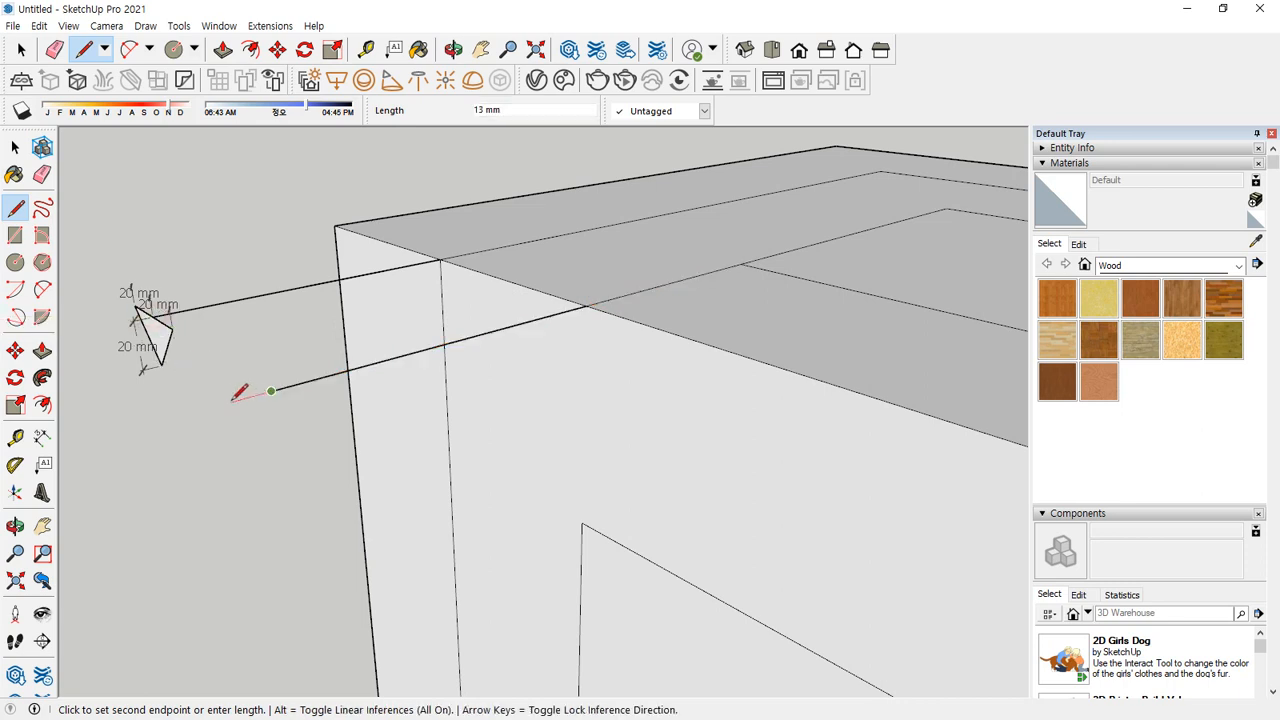
Copy the triangular profile with its dimensions from its upper-edge midpoint to the outer end of the second connecting line
key("space")
left_click_drag(99, 257, 191, 427)
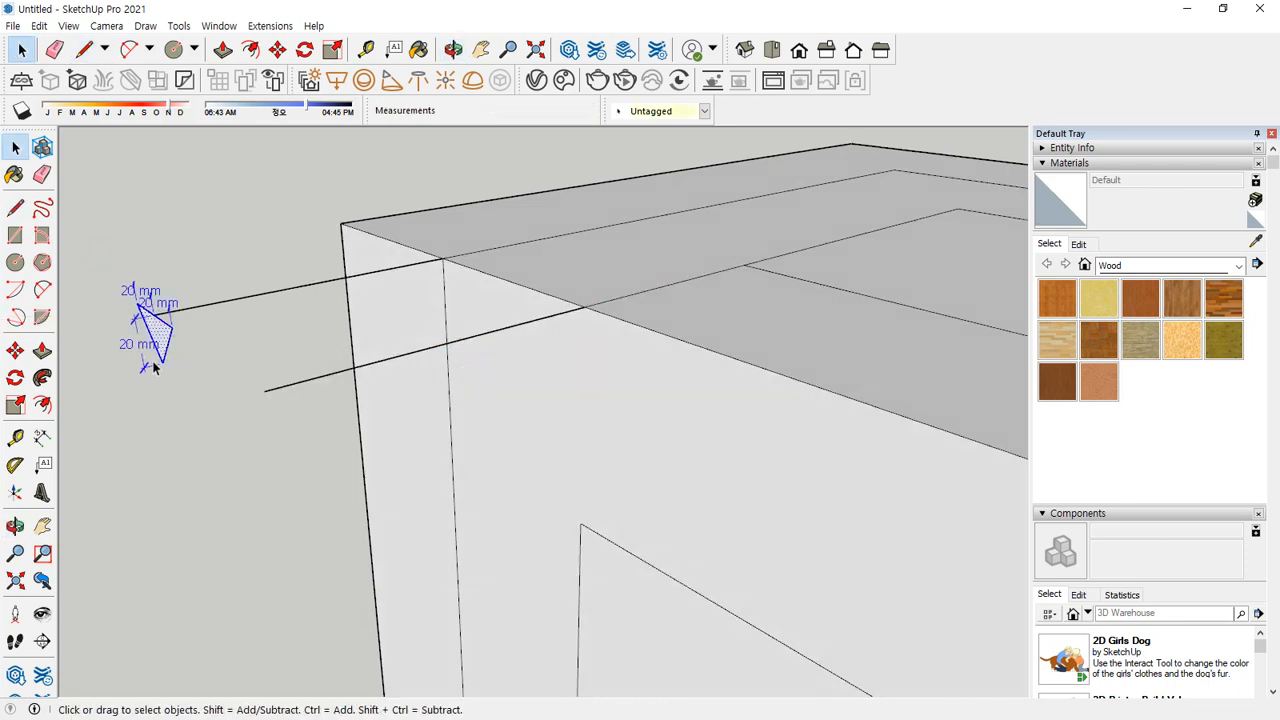
key("m")
scroll(153, 368, "up", 3)
key("ctrl")
left_click(203, 325)
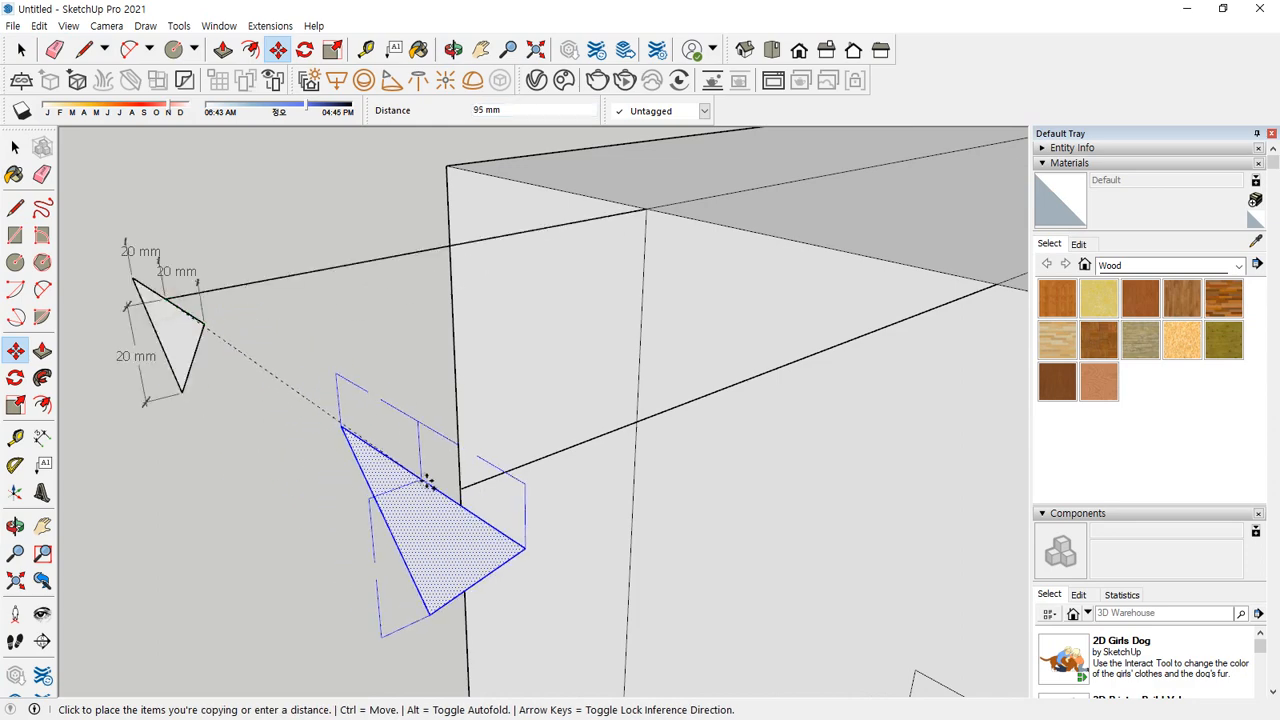
left_click(457, 486)
scroll(457, 486, "down", 5)
middle_click_drag(343, 471, 362, 500)
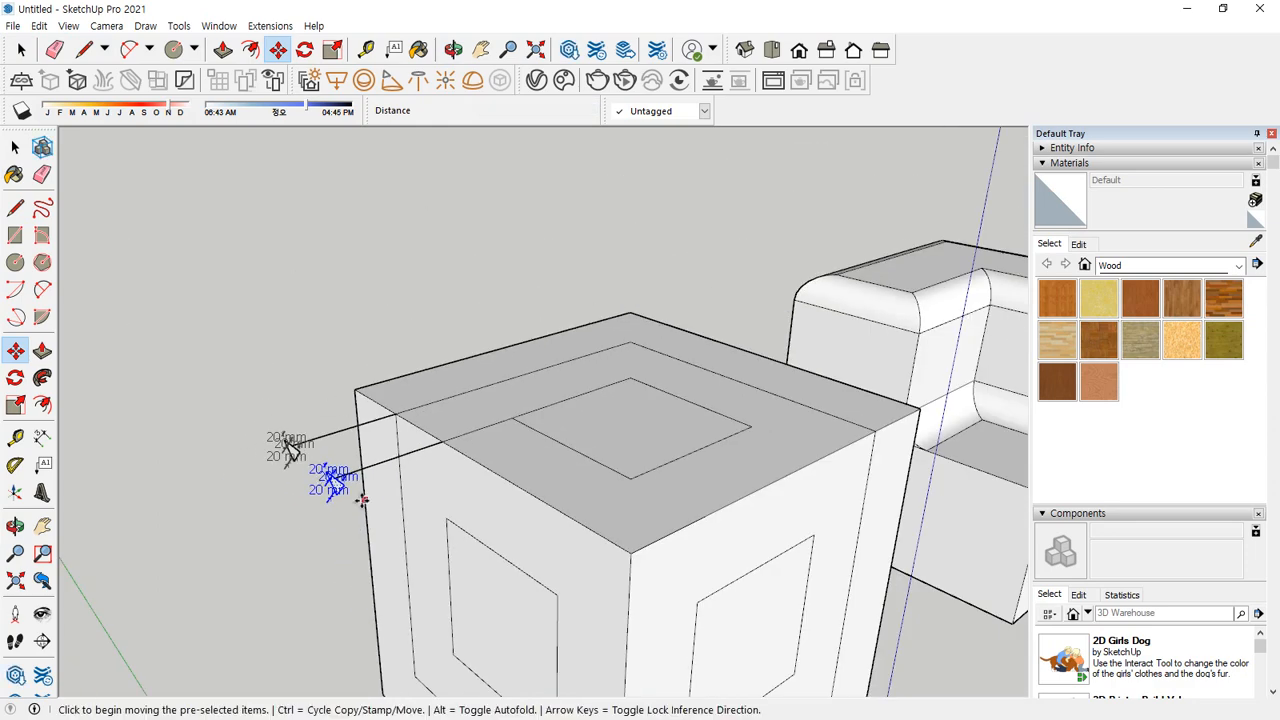
Delete the 20 mm dimensions around both triangular profiles
scroll(362, 500, "up", 2)
key("space")
scroll(296, 495, "up", 2)
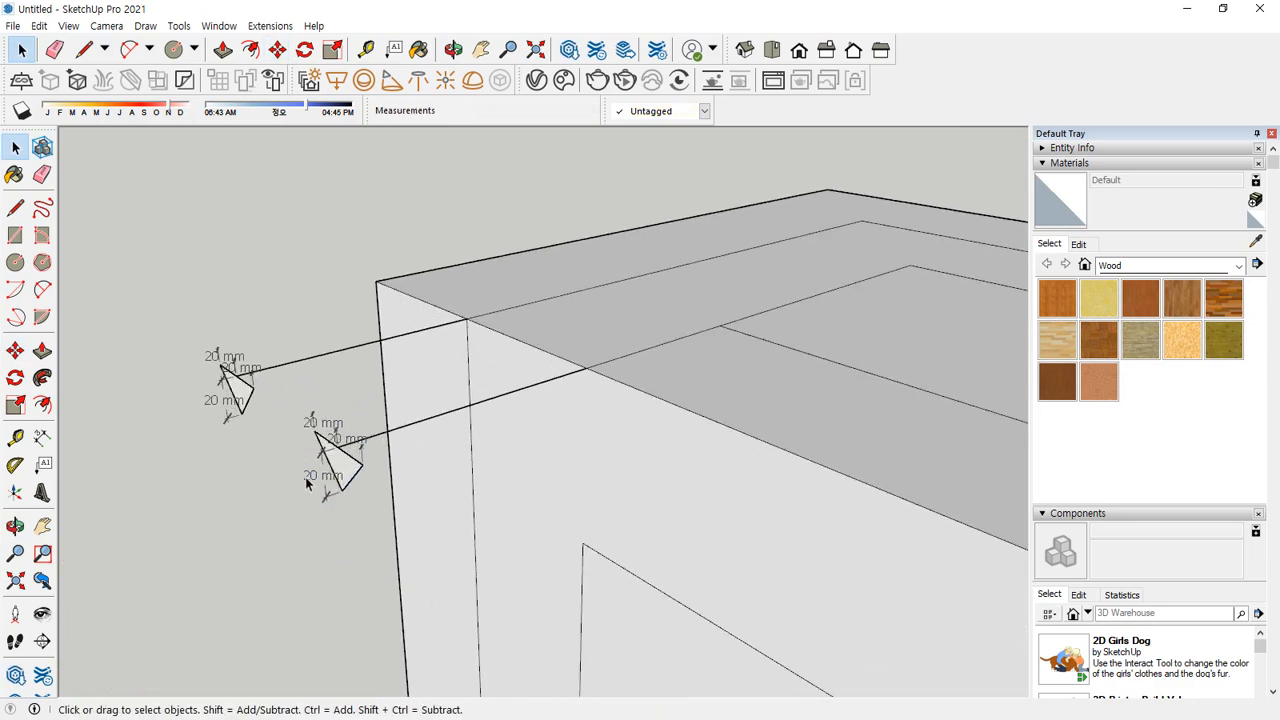
left_click(362, 453)
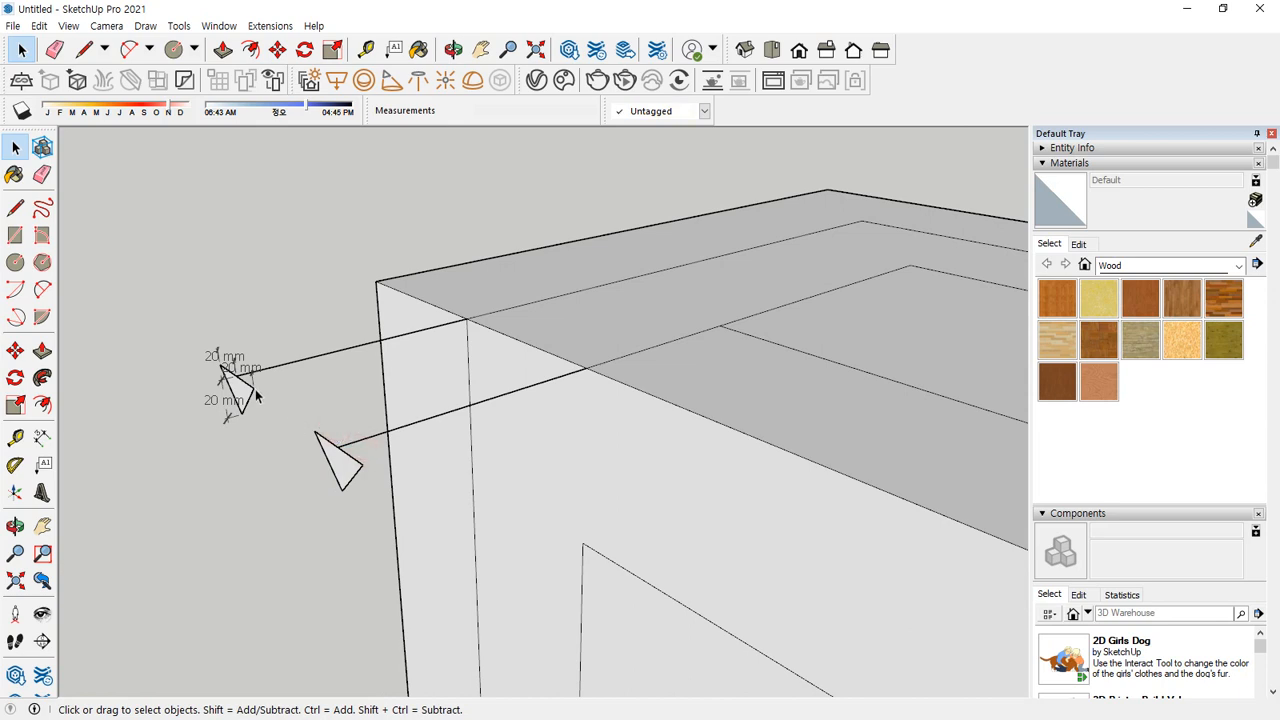
left_click(233, 356)
mouse_move(364, 479)
middle_mouse_down()
mouse_move(440, 503)
mouse_move(480, 543)
mouse_move(292, 476)
middle_mouse_up()
mouse_move(305, 498)
left_mouse_down()
mouse_move(455, 362)
mouse_move(482, 385)
left_mouse_up()
left_click_drag(432, 552, 418, 598)
mouse_move(432, 520)
left_mouse_down()
mouse_move(675, 374)
mouse_move(692, 390)
mouse_move(667, 409)
left_mouse_up()
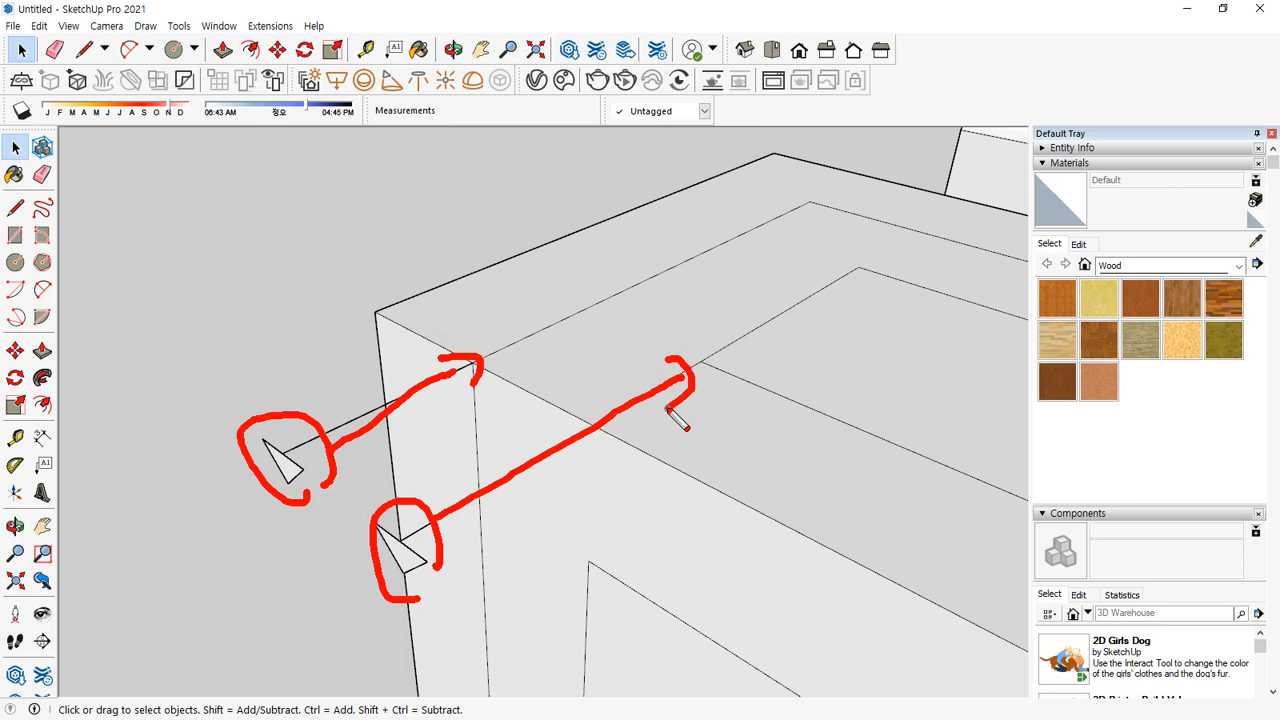
mouse_move(678, 420)
middle_mouse_down()
mouse_move(734, 420)
mouse_move(675, 417)
middle_mouse_up()
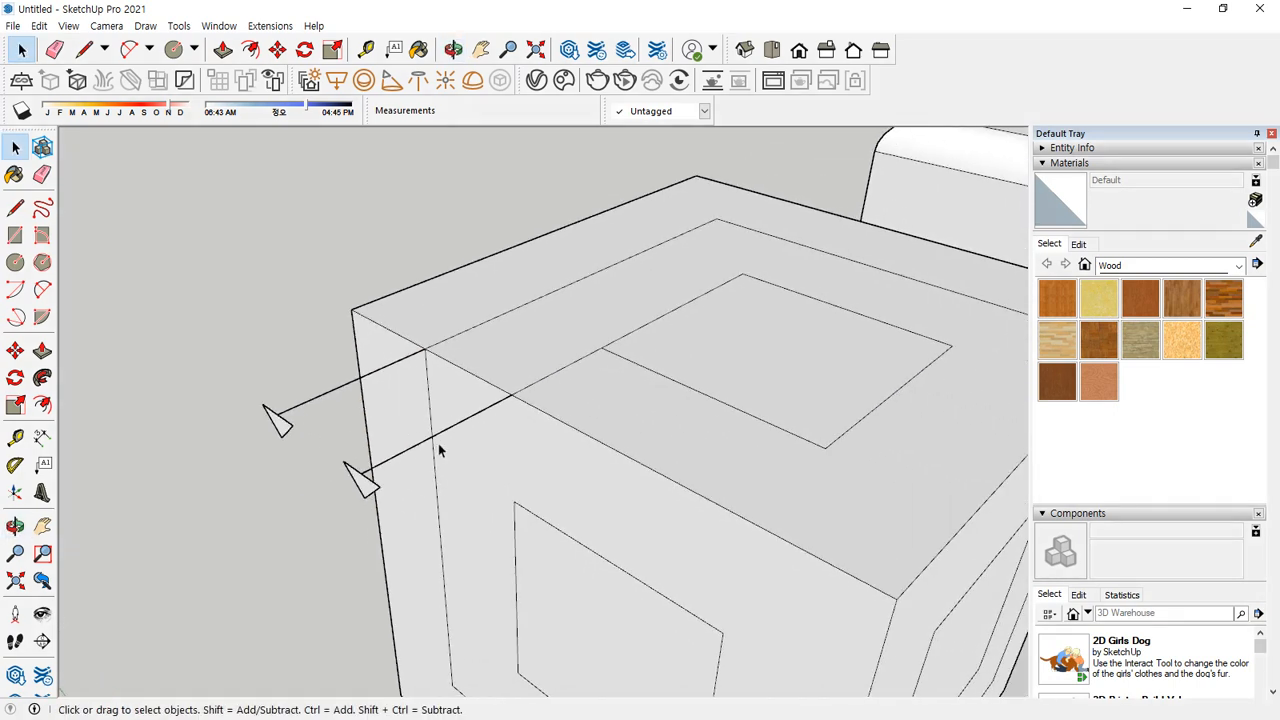
Erase the connecting line between the copied triangle and the inner square's corner on the cube's top face
key("e")
left_click(557, 371)
left_click(486, 409)
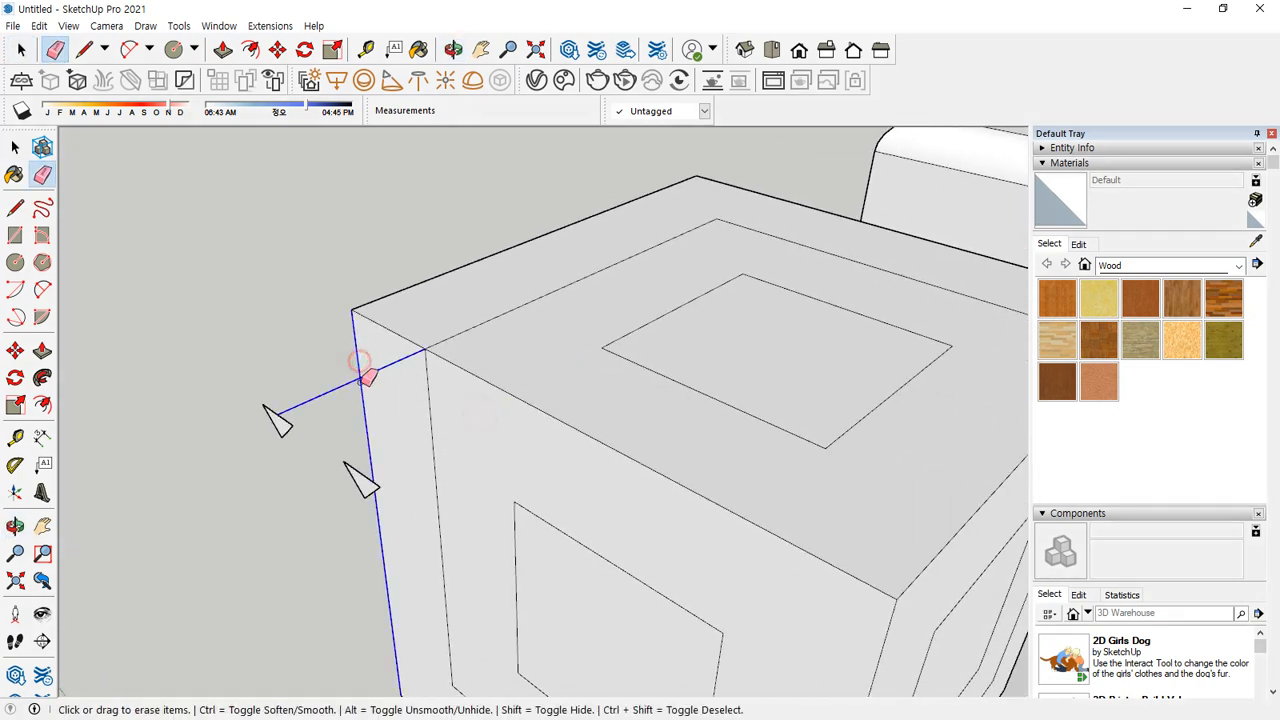
Undo the last erasures around the two arrow lines at the cube's upper corner
left_click(400, 357)
mouse_move(471, 523)
middle_mouse_down()
mouse_move(435, 453)
mouse_move(466, 480)
middle_mouse_up()
key("ctrl+z")
key("ctrl+z")
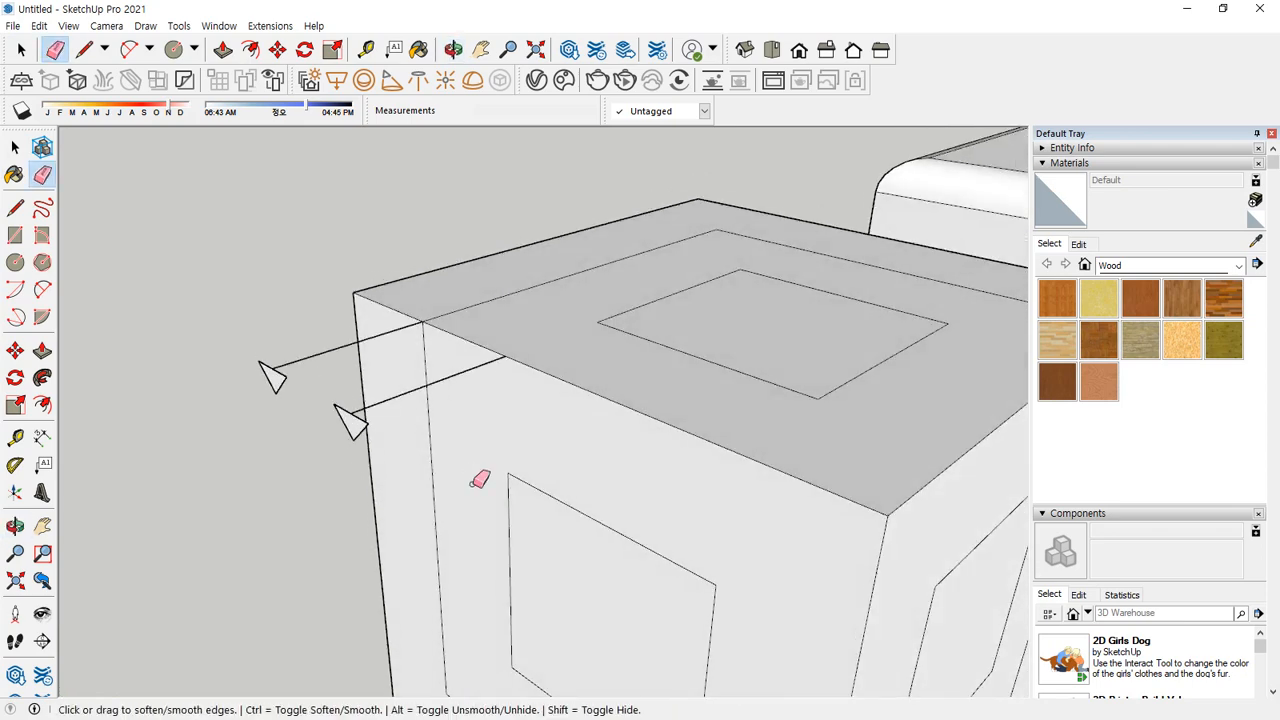
key("ctrl+z")
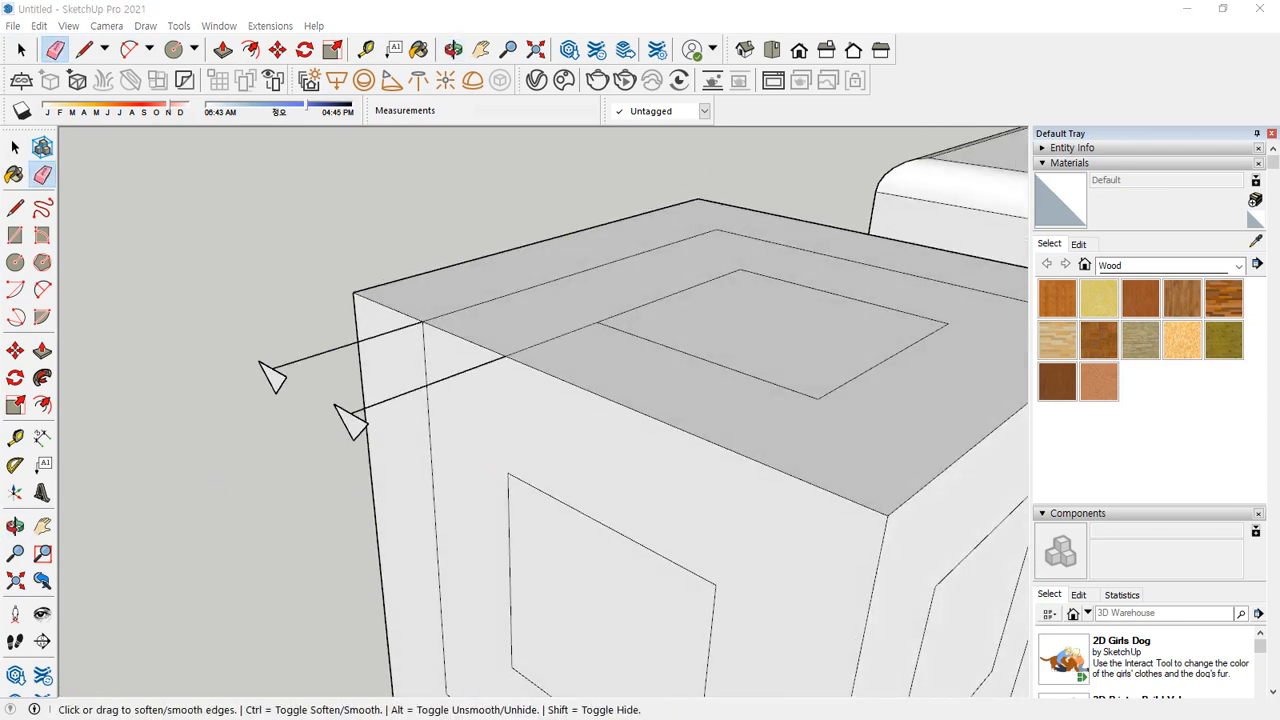
Draw a line straight up from the left face's inner square corner and top it with a centred 40 mm crossbar along the green axis
mouse_move(154, 300)
middle_mouse_down()
mouse_move(257, 337)
mouse_move(334, 329)
middle_mouse_up()
key("l")
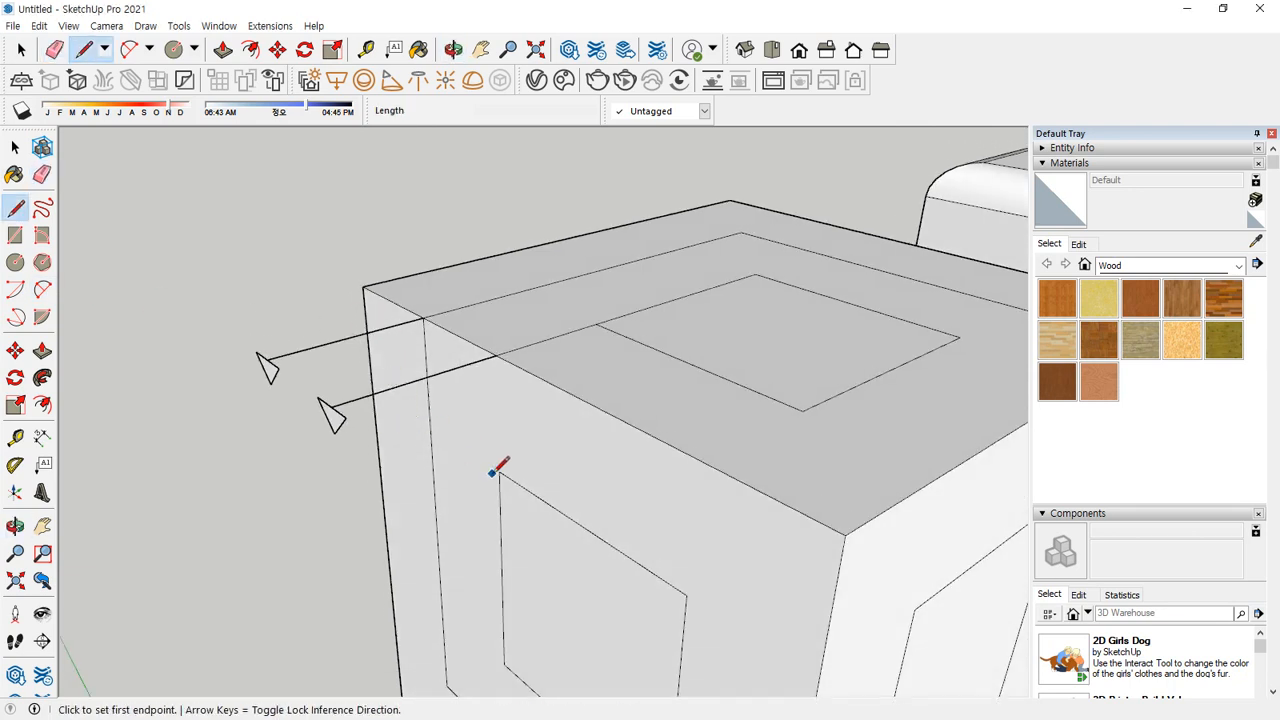
left_click(500, 470)
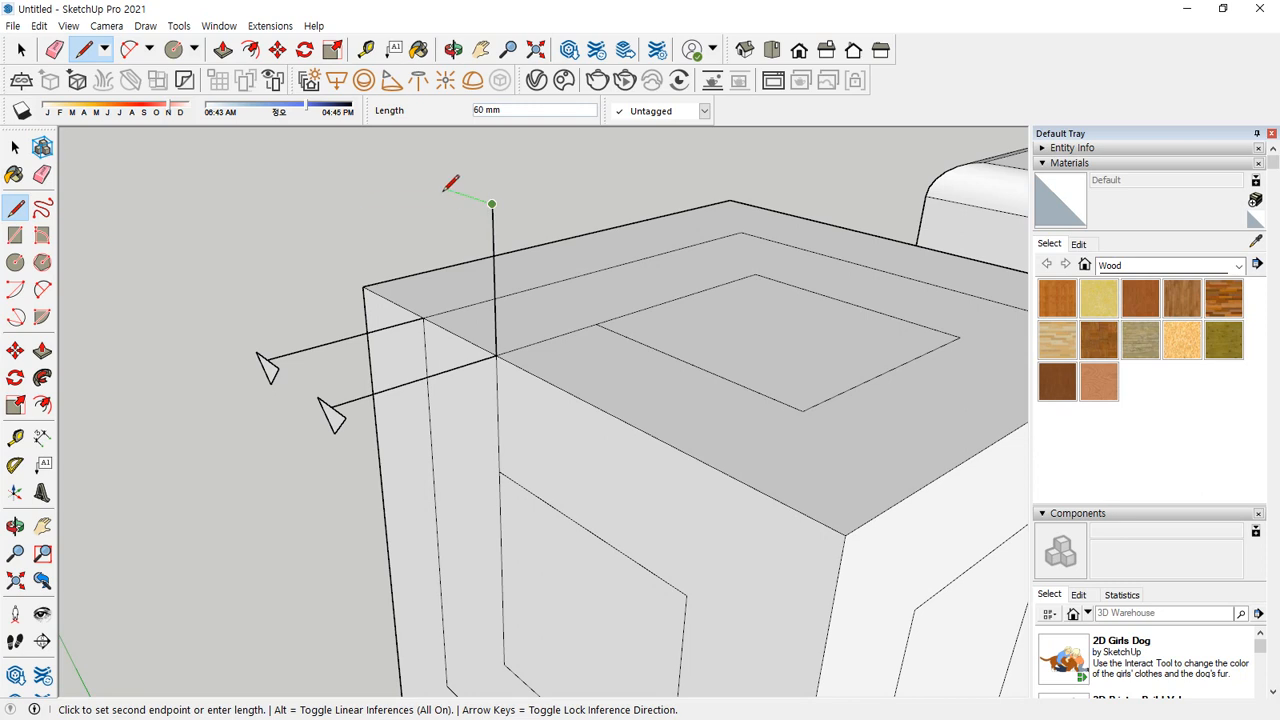
key("Return")
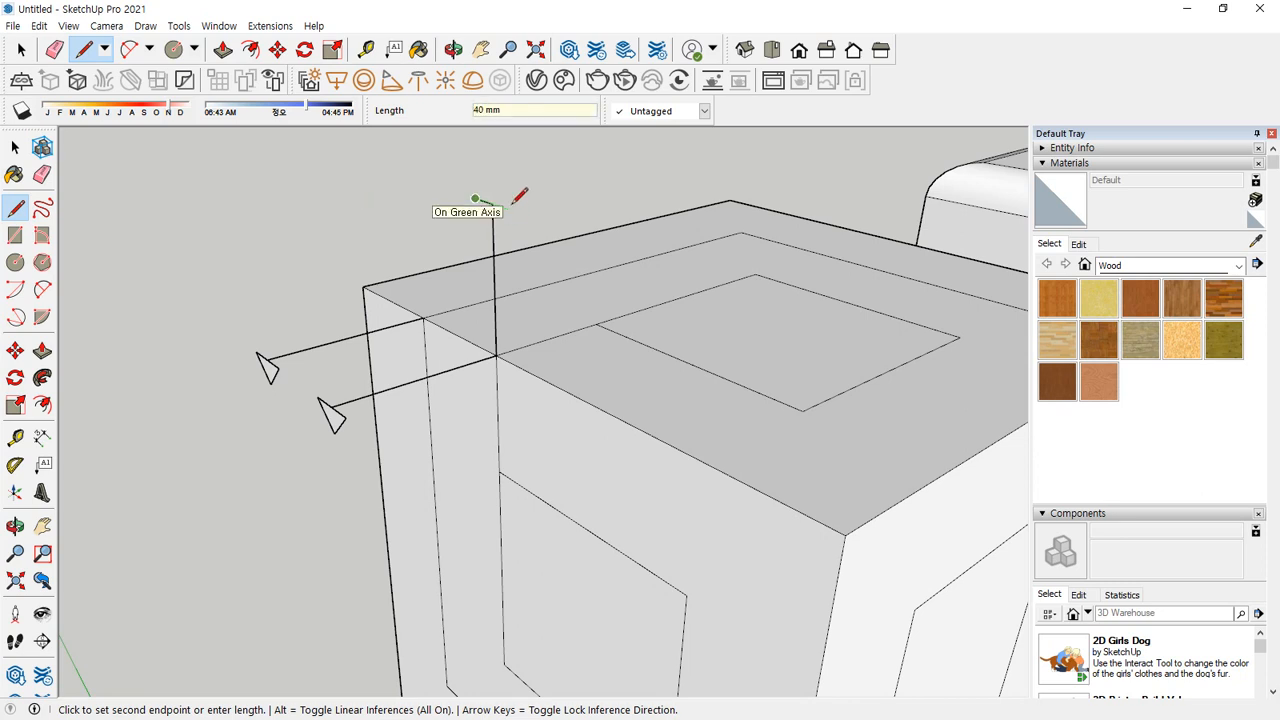
scroll(520, 195, "up", 5)
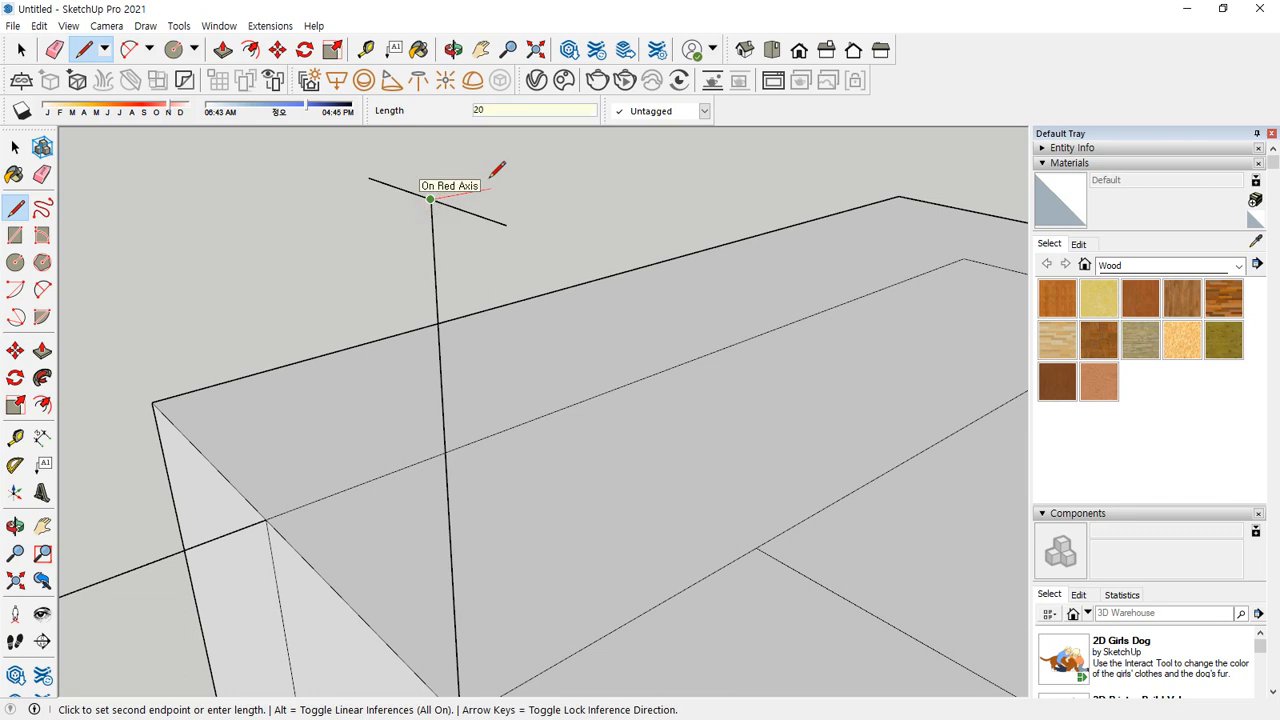
Draw a 20 mm red-axis line from the crossbar's centre, close the triangular arrowhead around it, and erase the line inside the triangle
key("Return")
left_click(506, 224)
left_click(528, 183)
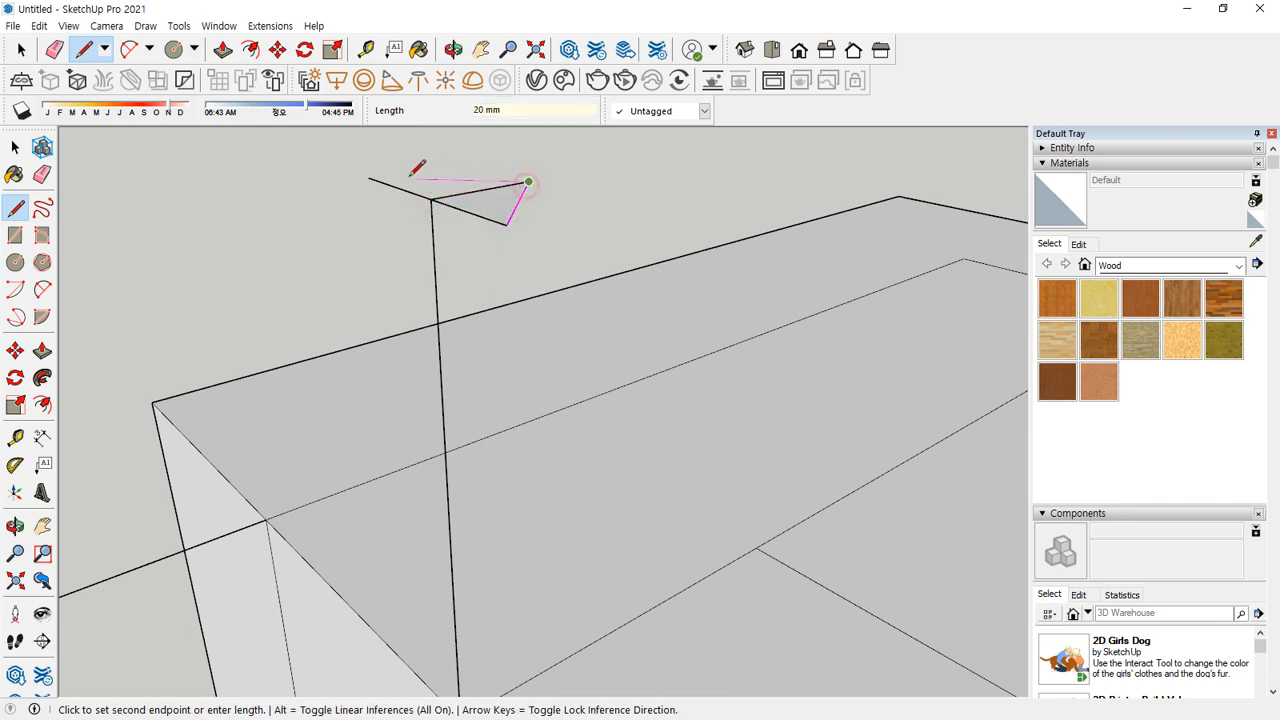
left_click(369, 178)
key("space")
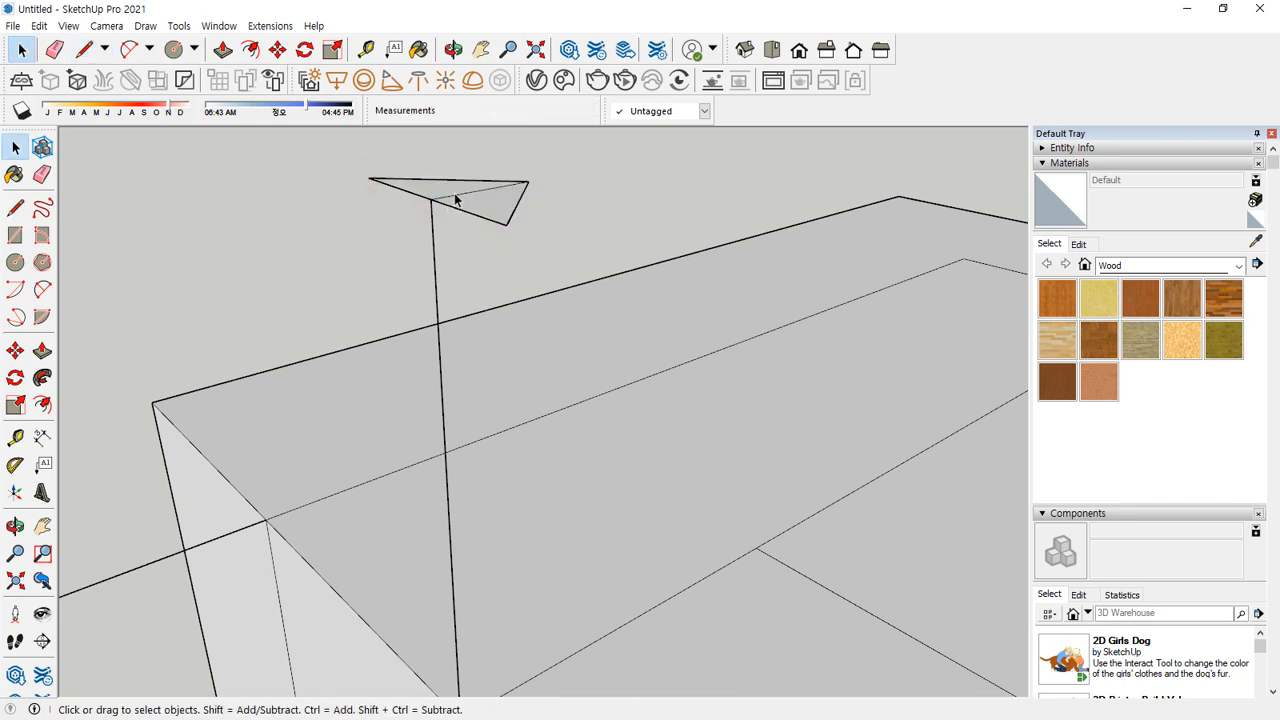
key("e")
Draw a line straight up from the upper corner of the right face's inner square to above the cube's top
scroll(467, 240, "down", 5)
mouse_move(477, 274)
middle_mouse_down()
mouse_move(797, 363)
mouse_move(650, 400)
middle_mouse_up()
key("l")
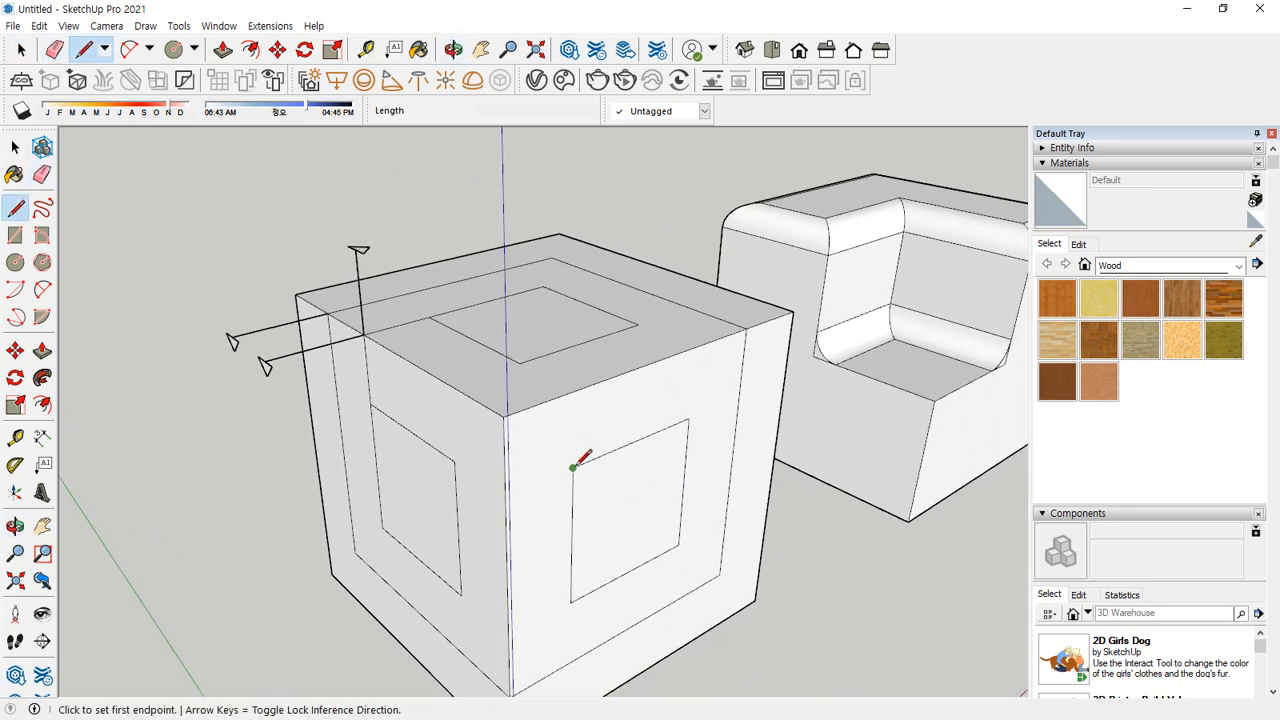
left_click(573, 467)
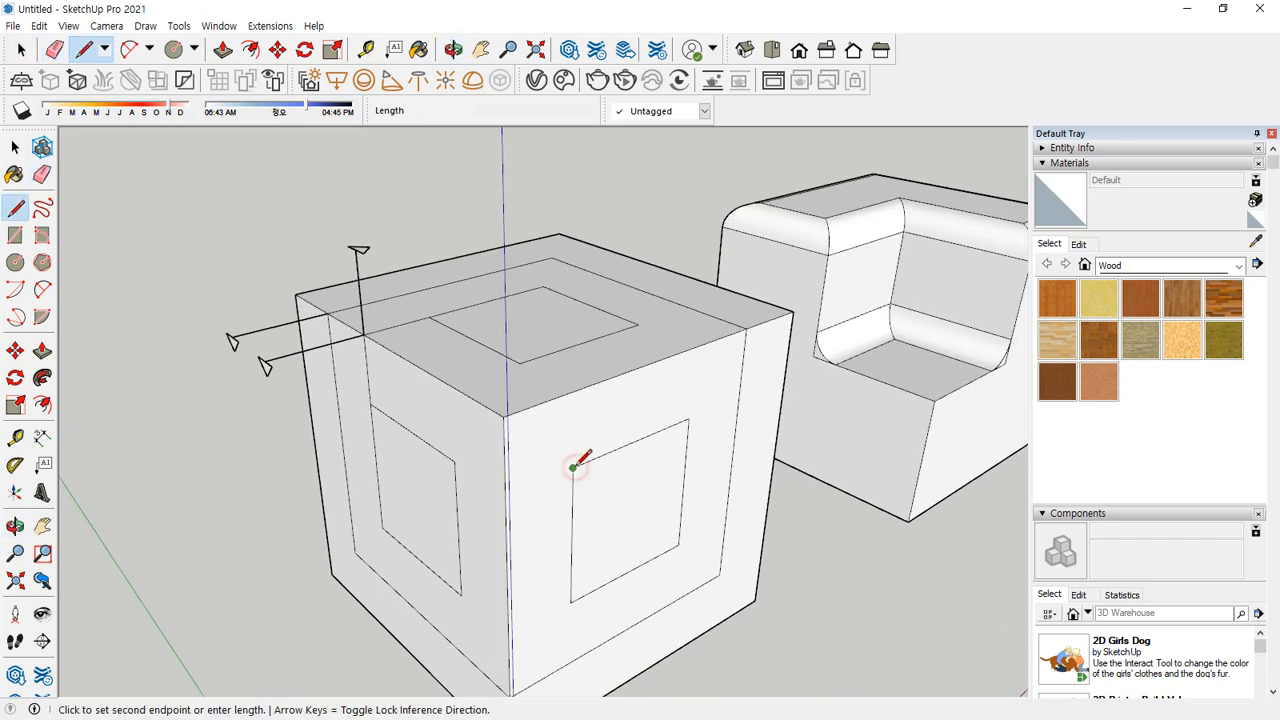
left_click(576, 189)
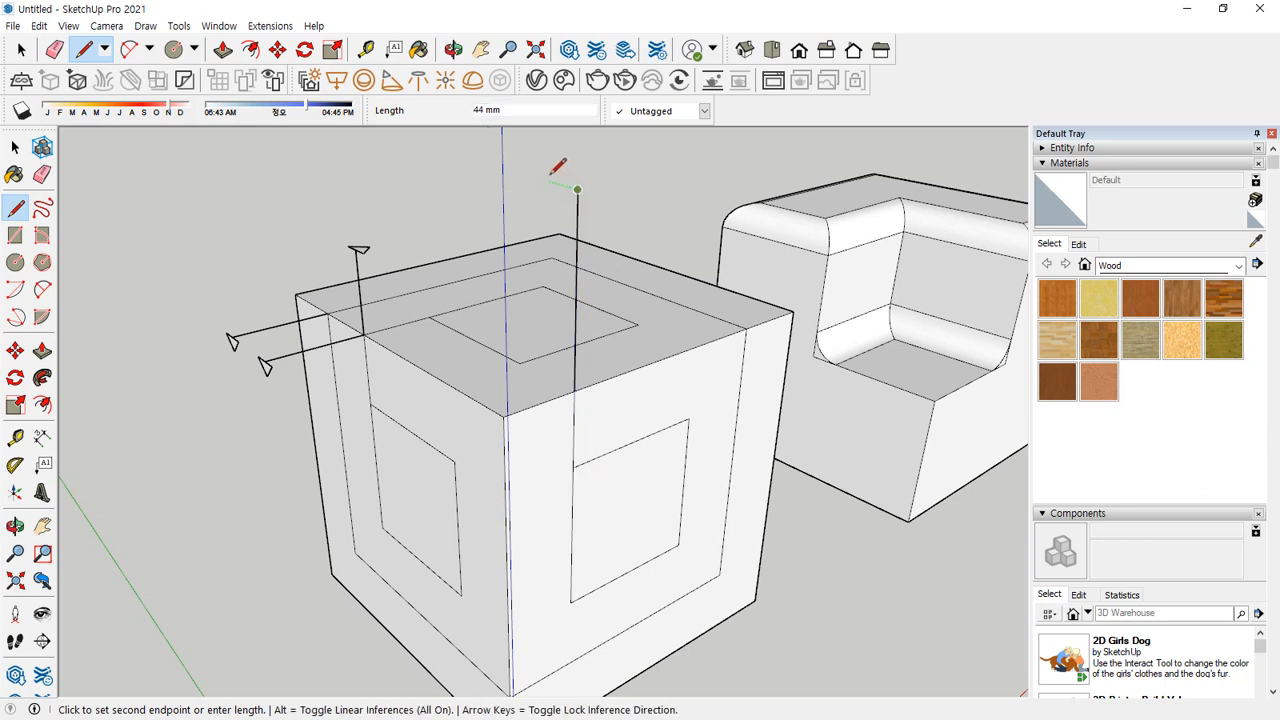
Add a centred crossbar along the green axis at the upper end of the new vertical line
scroll(556, 168, "up", 3)
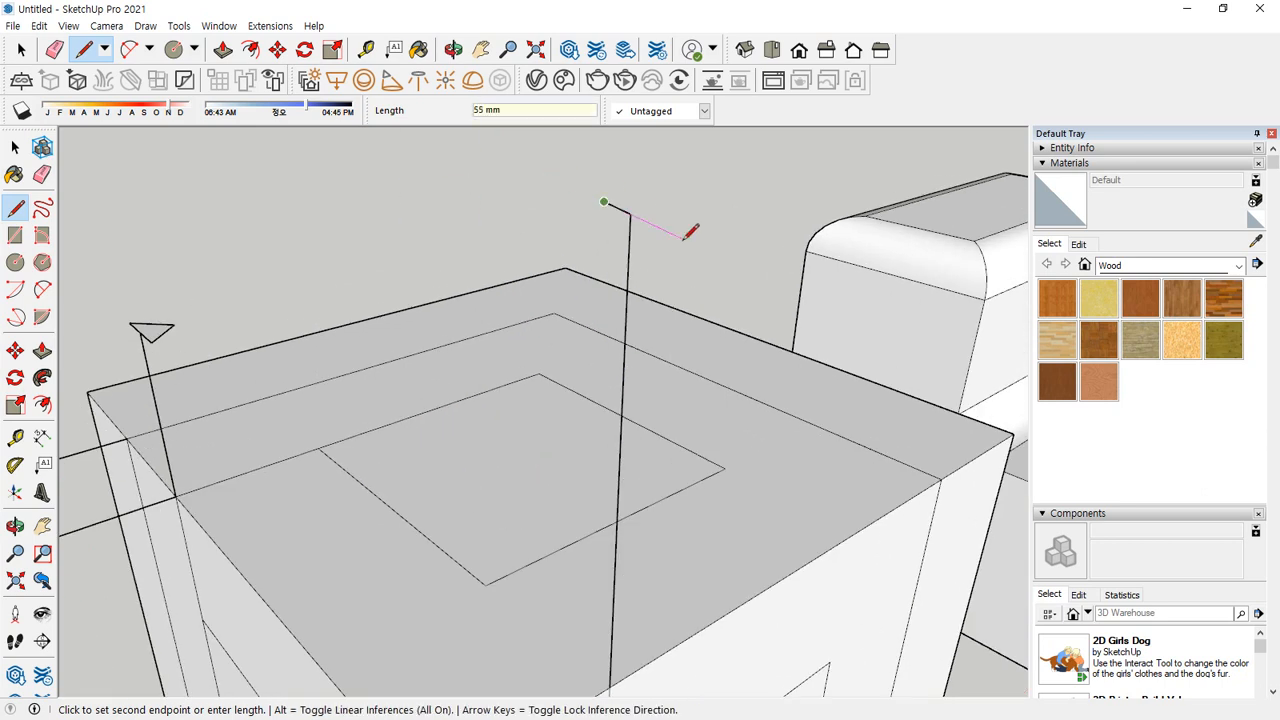
key("Escape")
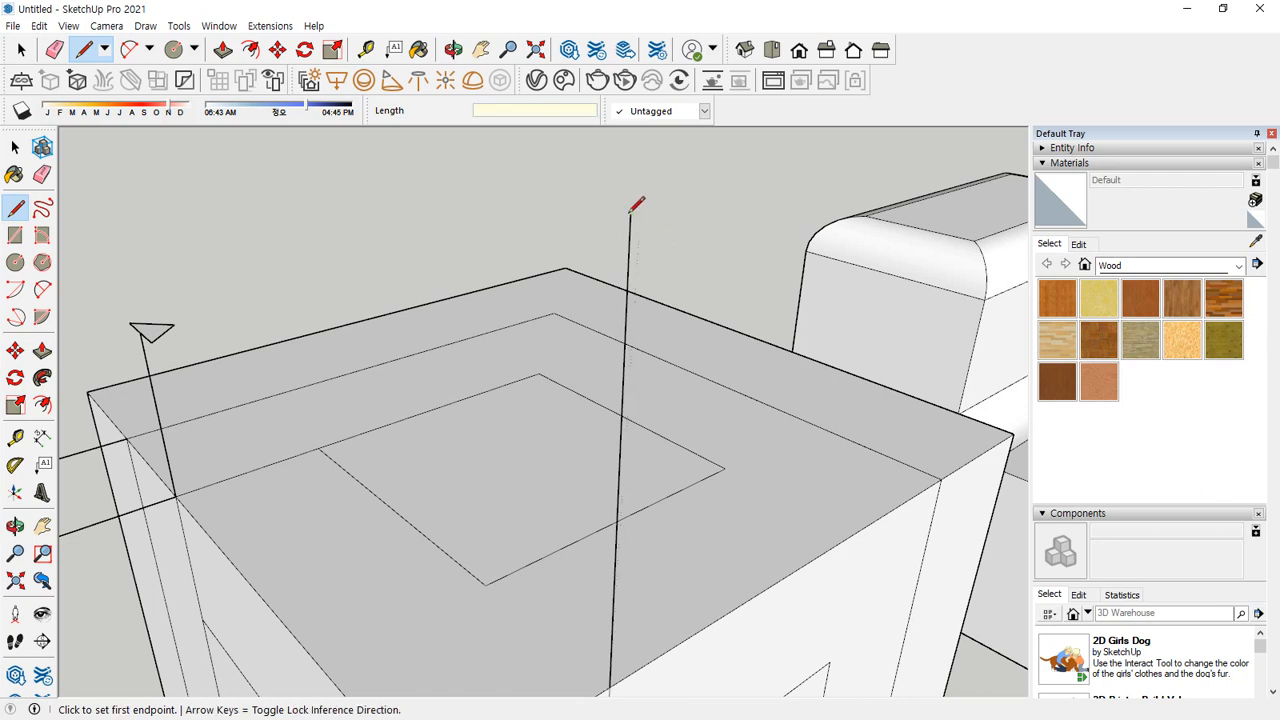
left_click(630, 213)
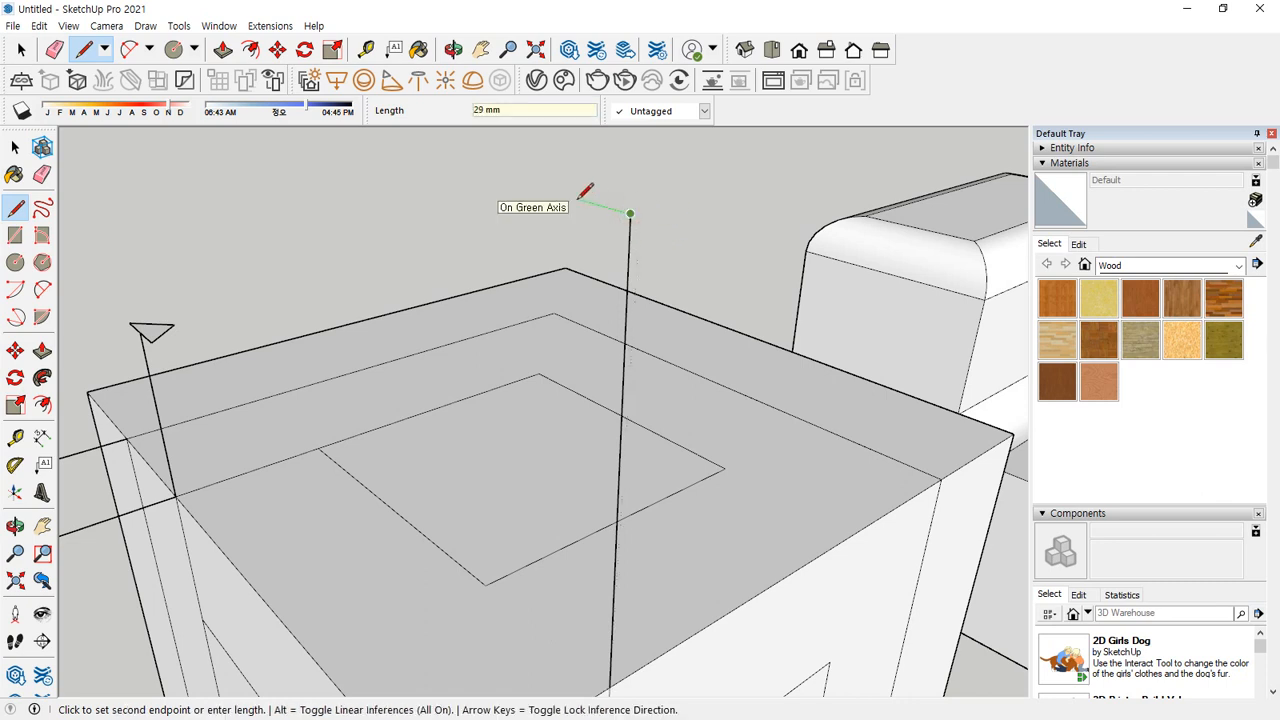
key("Return")
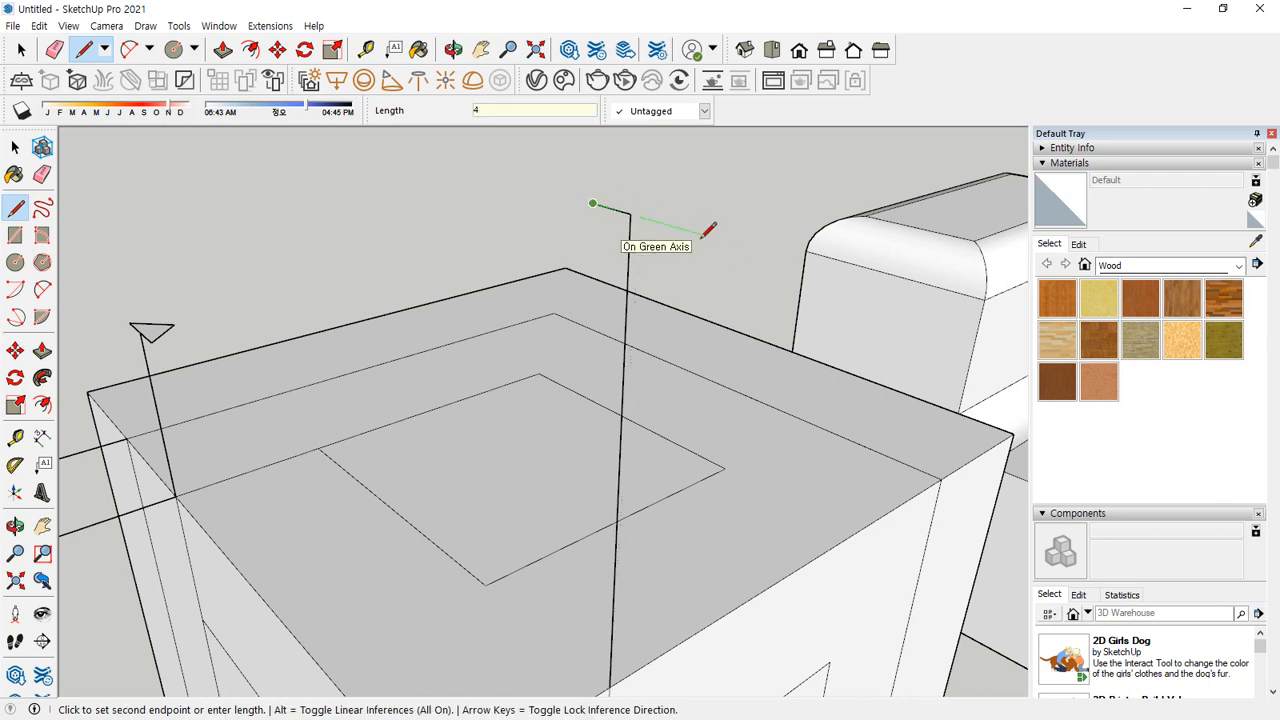
key("space")
Draw a 20 mm red-axis line from the new crossbar's centre and close the triangular arrowhead around it
key("l")
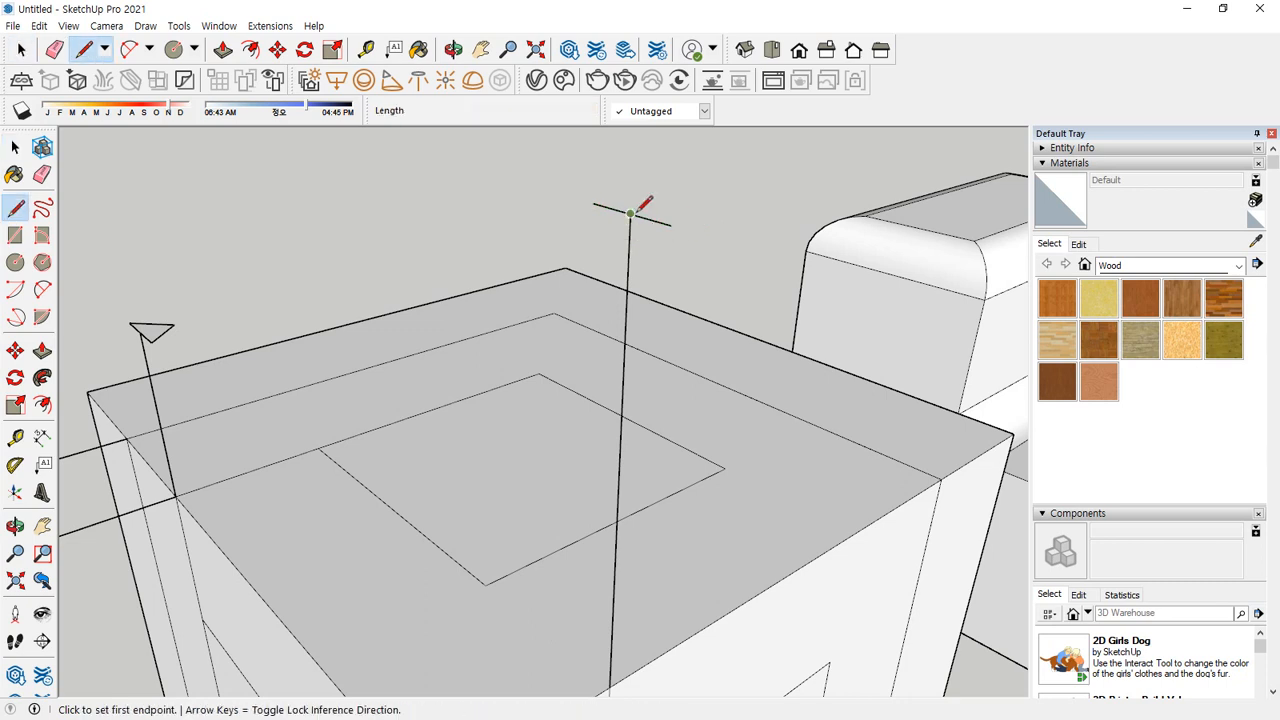
left_click(630, 213)
type("20")
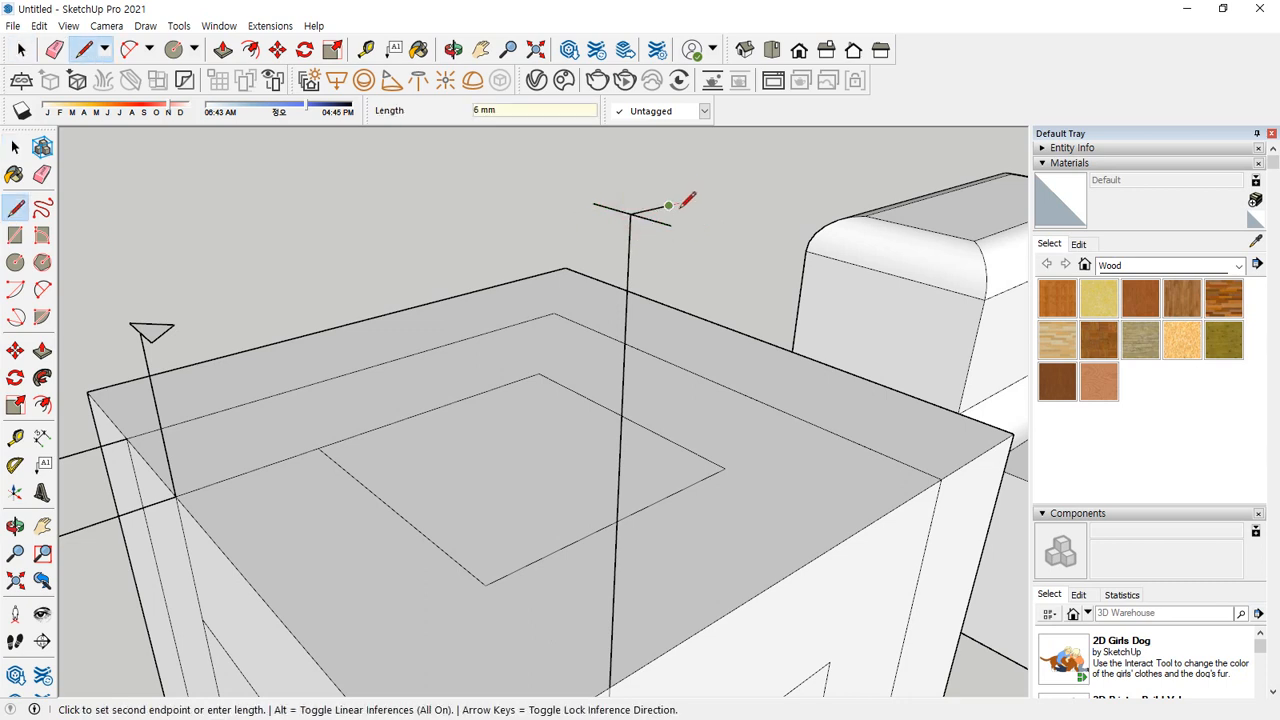
key("Return")
left_click(594, 203)
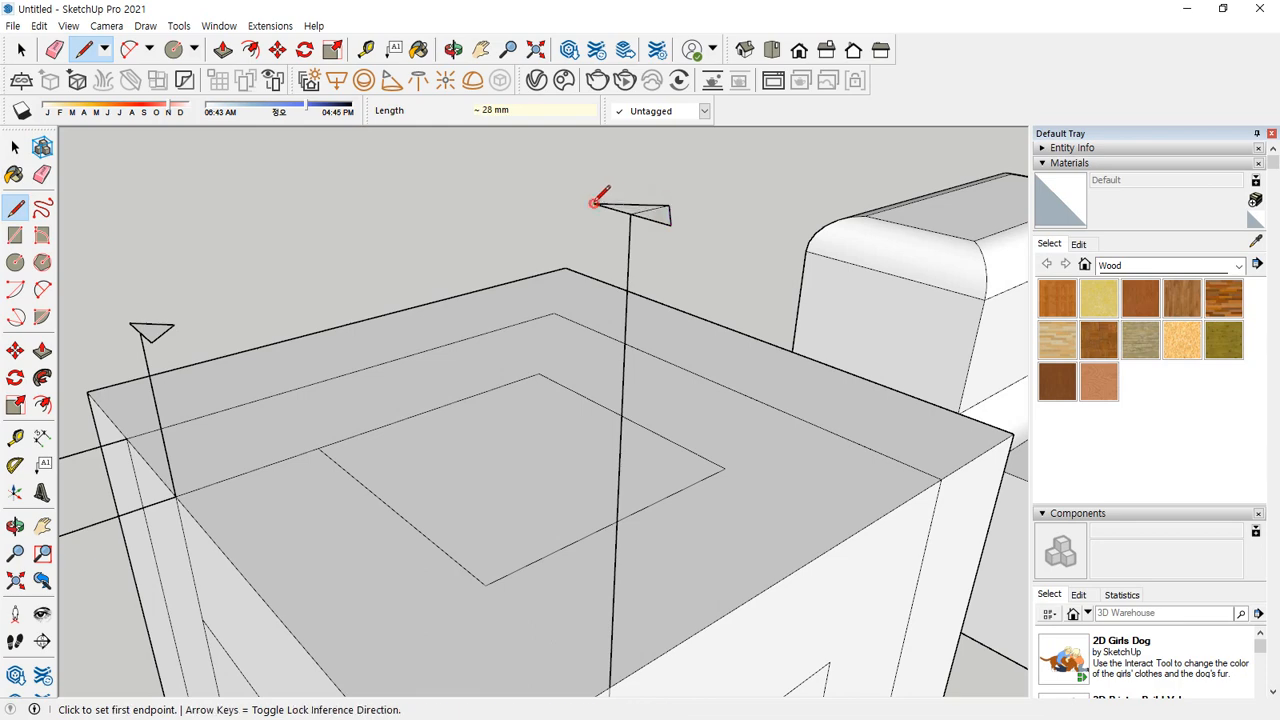
Try erasing the new arrowhead's inner line and its vertical line, and undo the erasures
scroll(620, 200, "up", 2)
middle_click_drag(623, 200, 657, 240)
key("space")
key("e")
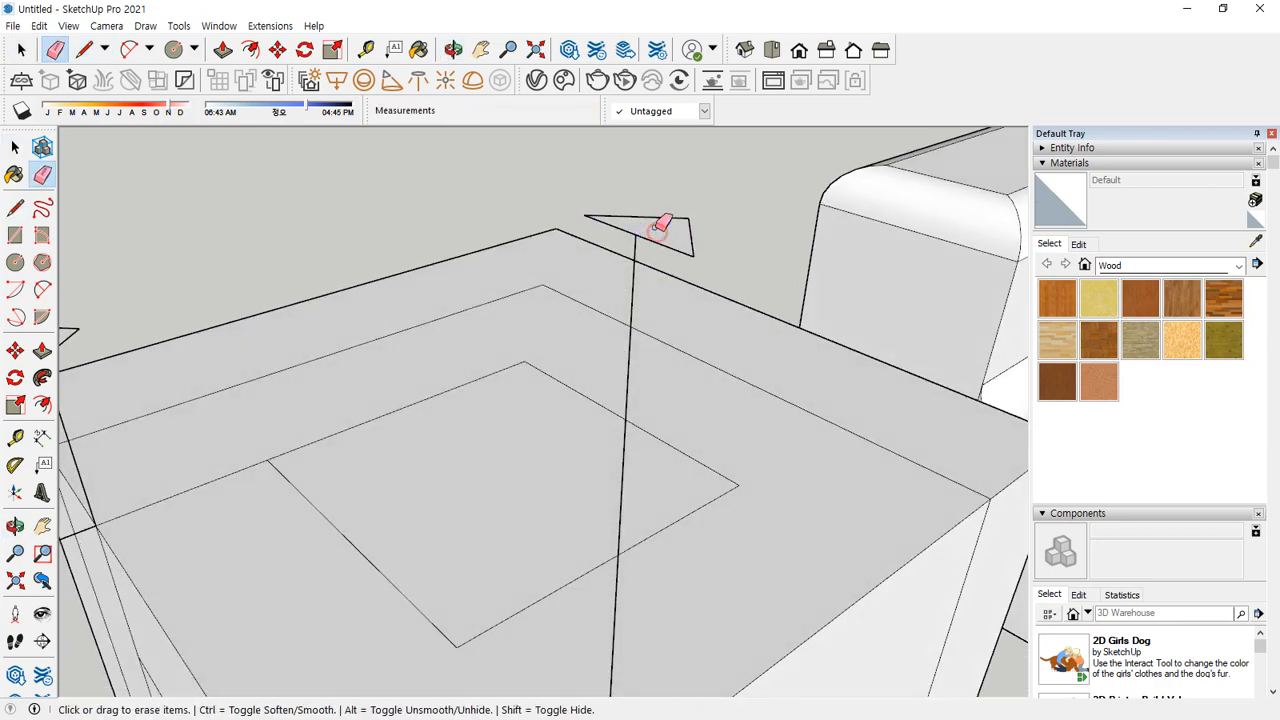
left_click(633, 291)
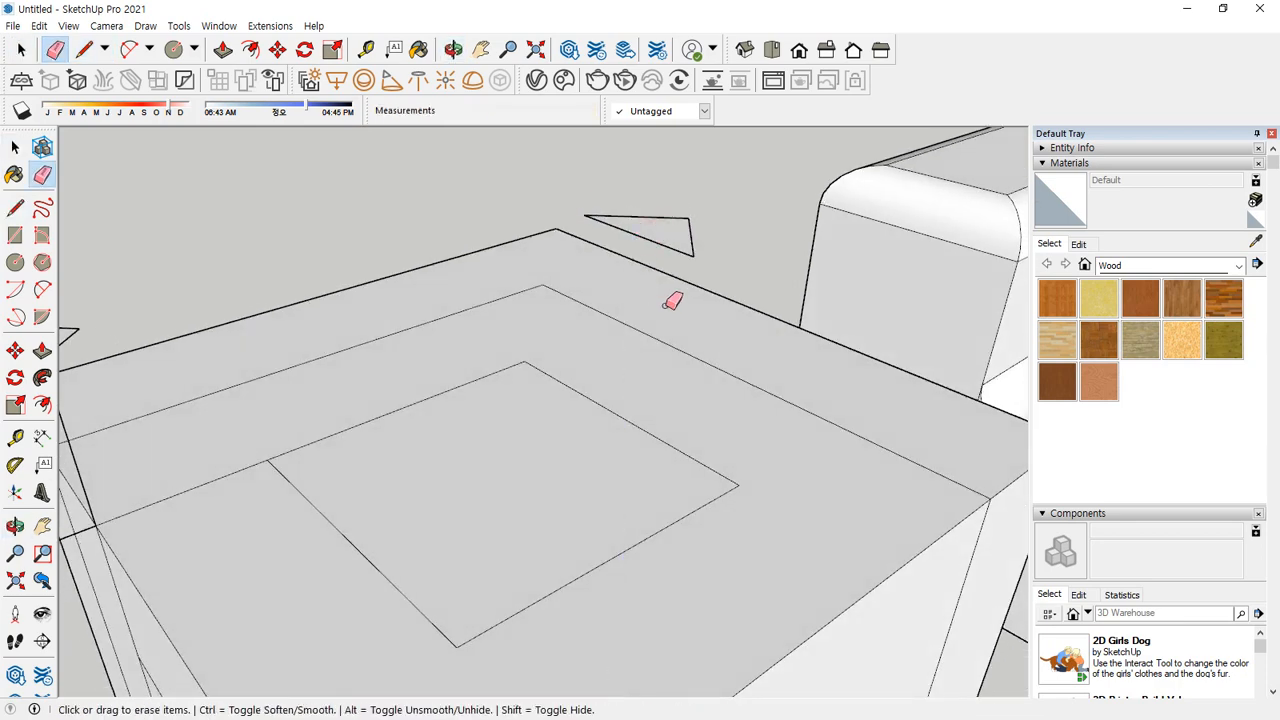
scroll(674, 297, "down", 3)
scroll(711, 297, "up", 3)
key("ctrl+z")
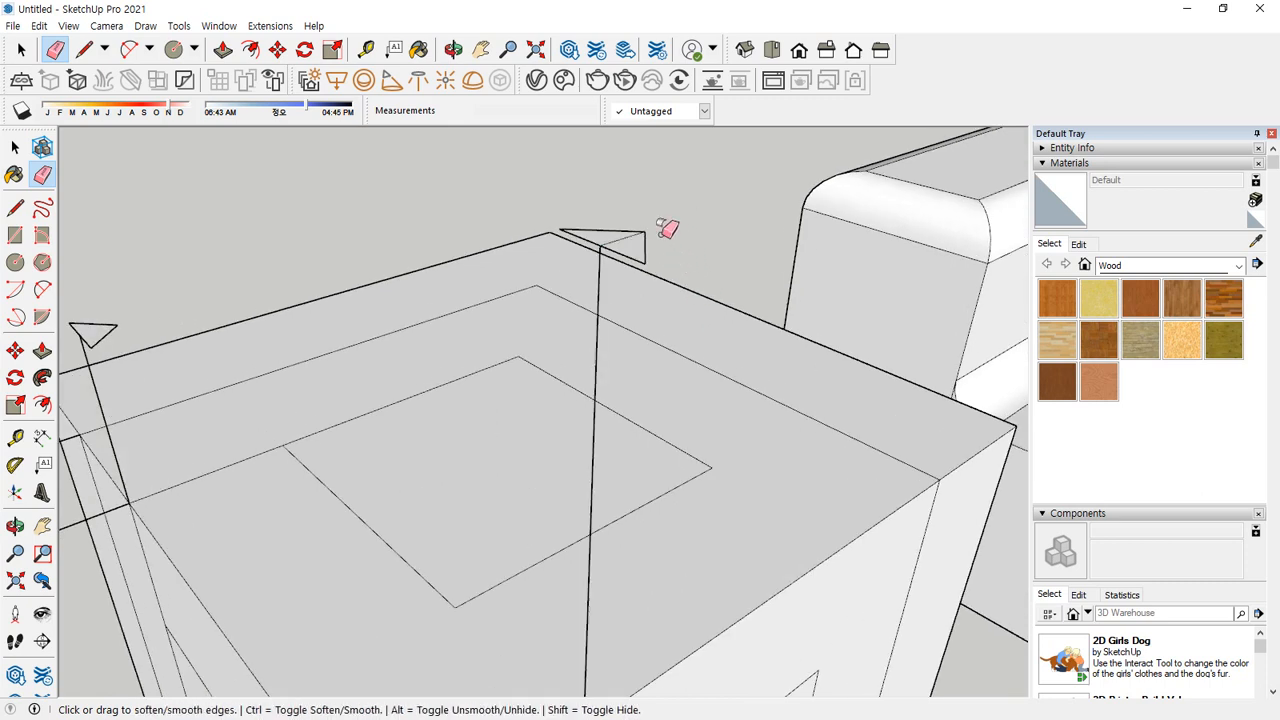
Erase the new arrowhead's outer edges and redraw it as a triangle with its base along the red axis and its apex on the green-axis line
left_click(657, 234, "ctrl")
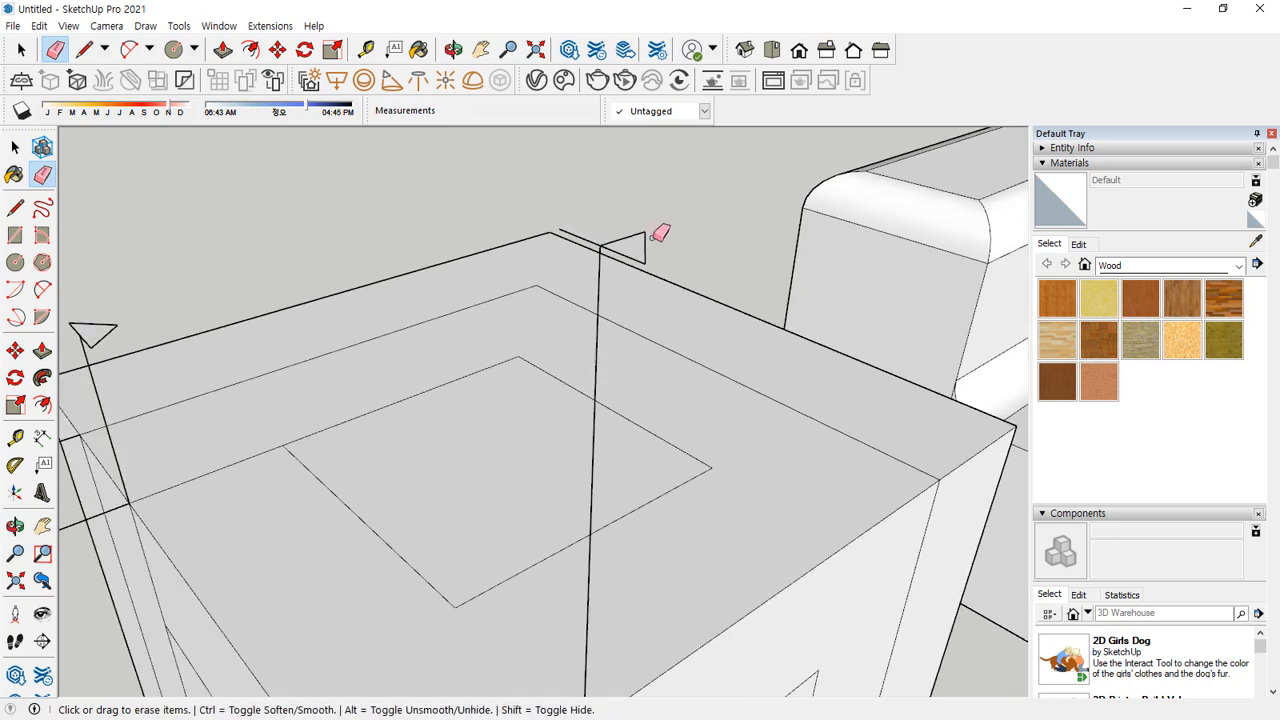
key("l")
left_click(599, 245)
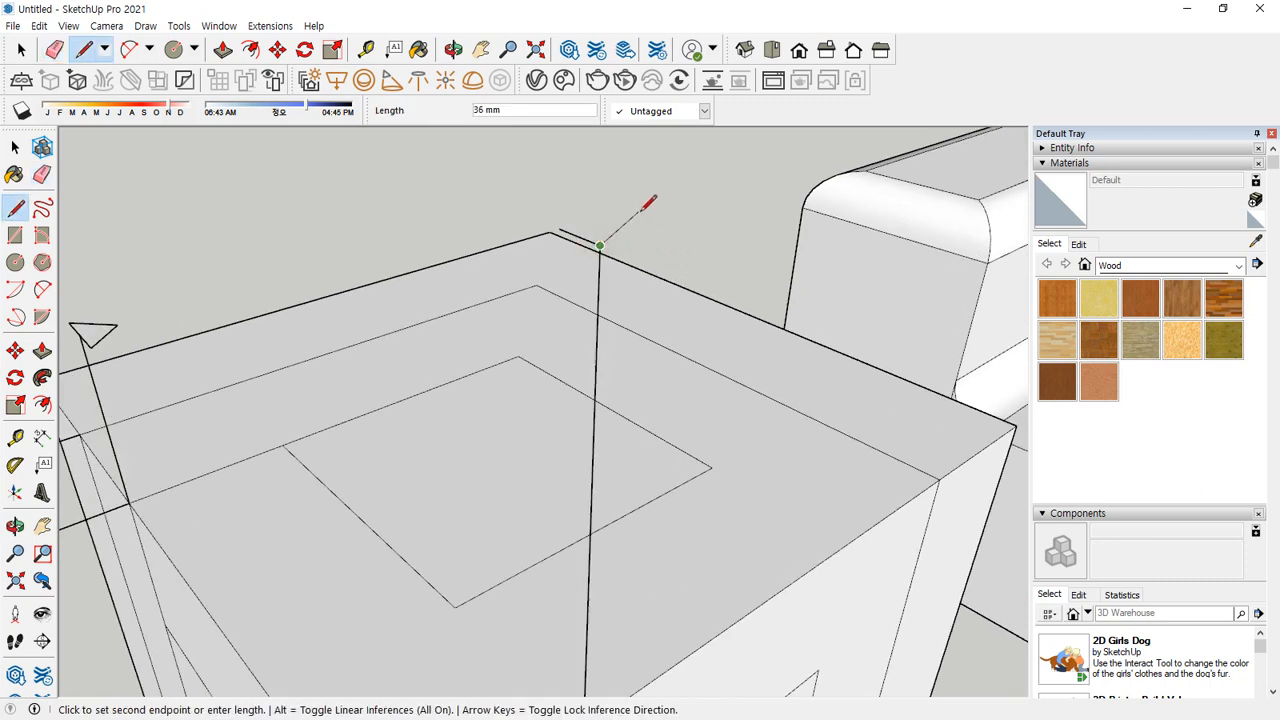
left_click(645, 232)
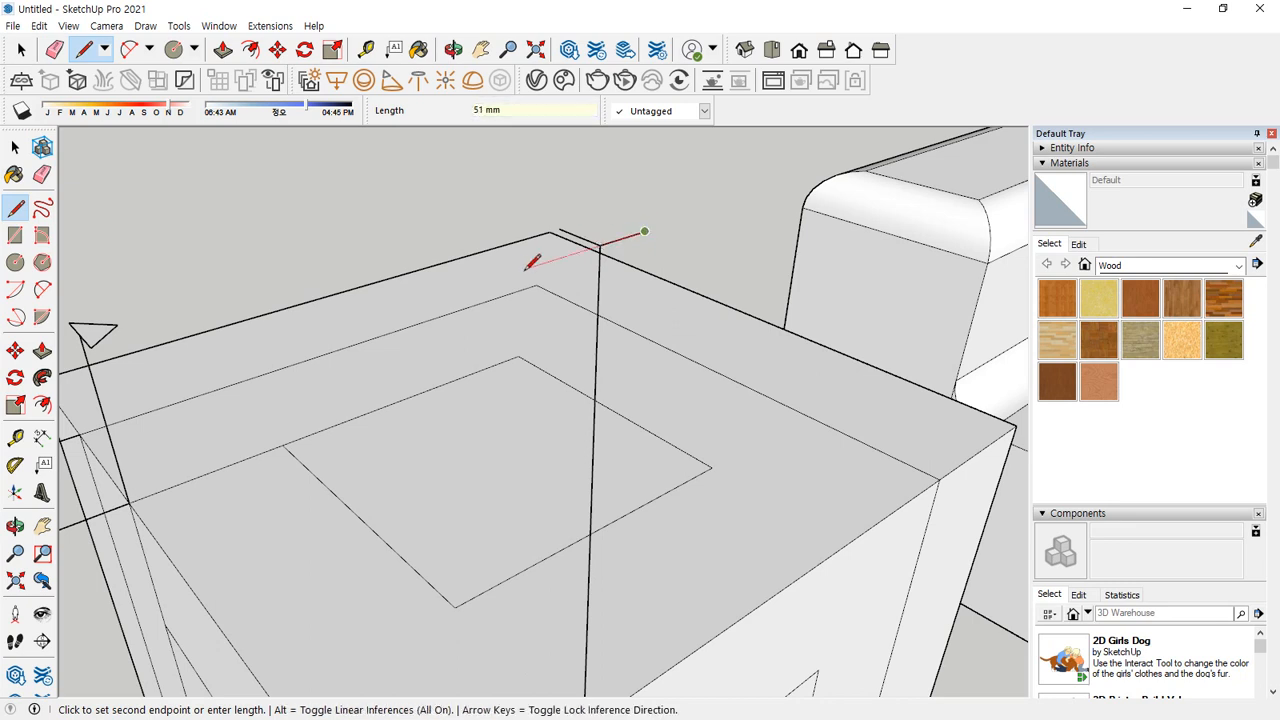
left_click(558, 230)
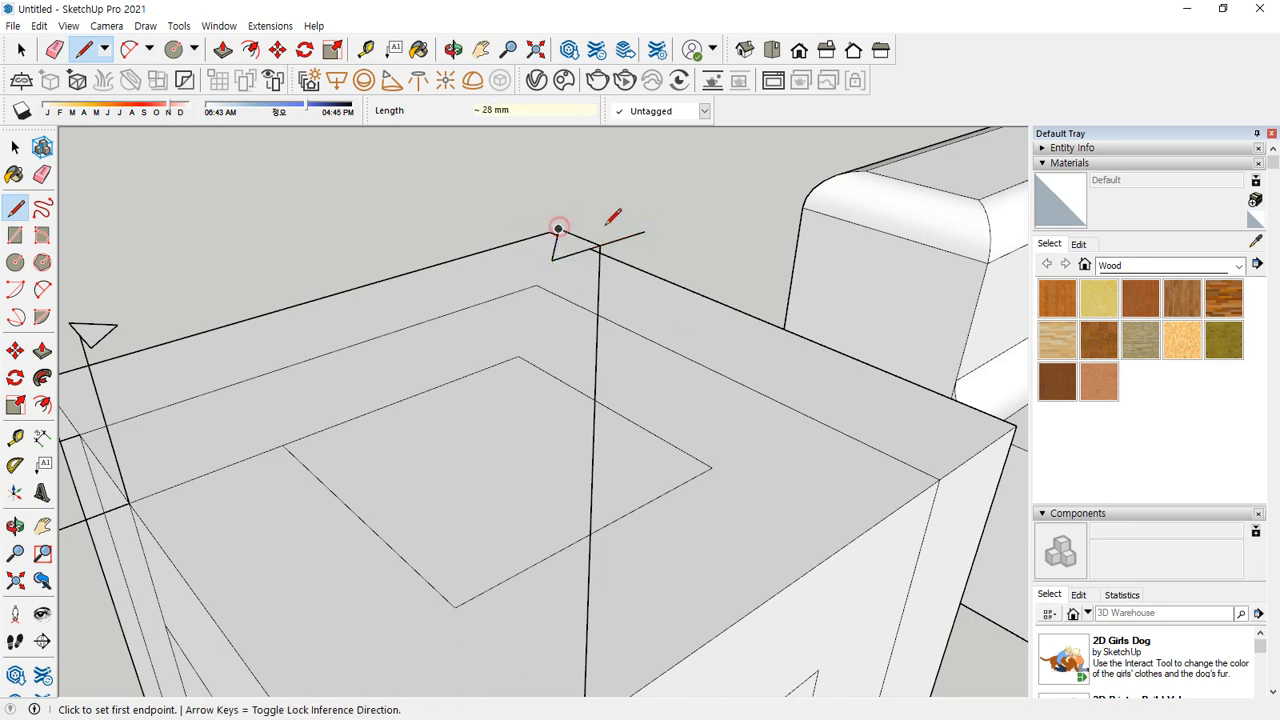
left_click(645, 232)
left_click(558, 230)
Erase the lines inside the redrawn arrowhead and the connecting lines of all four arrows, keeping only the triangles around the cube
key("space")
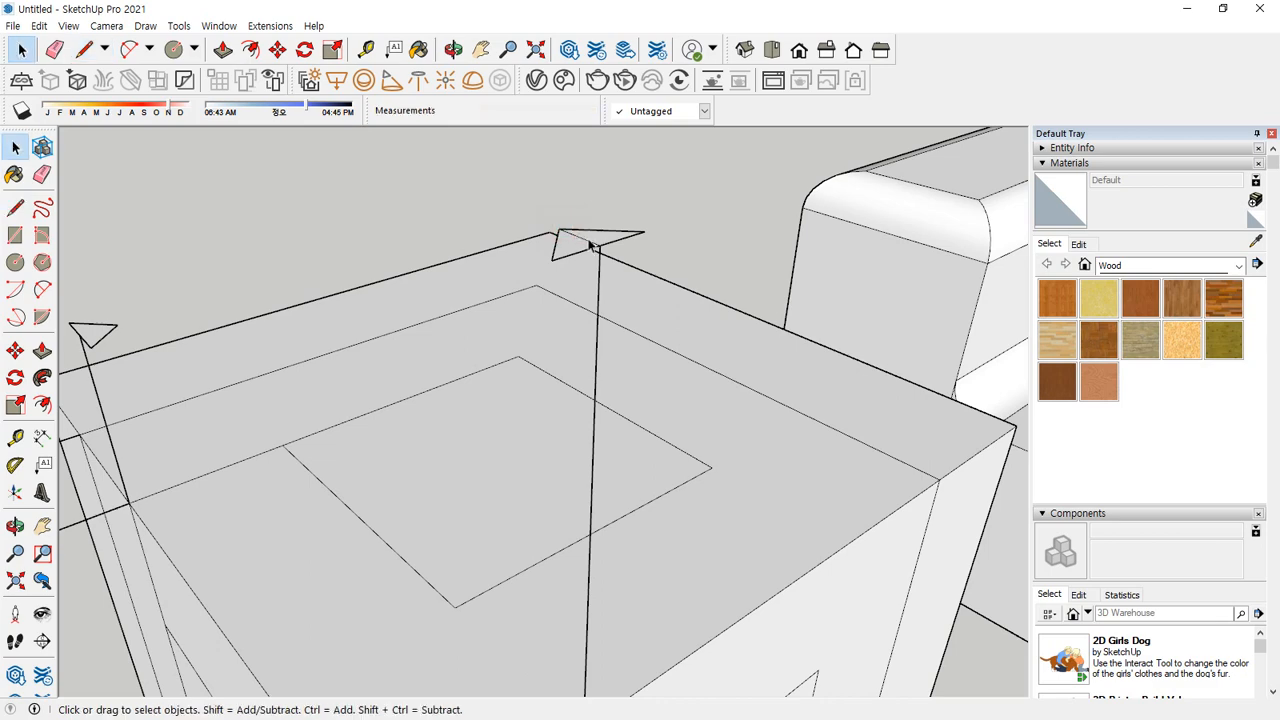
key("e")
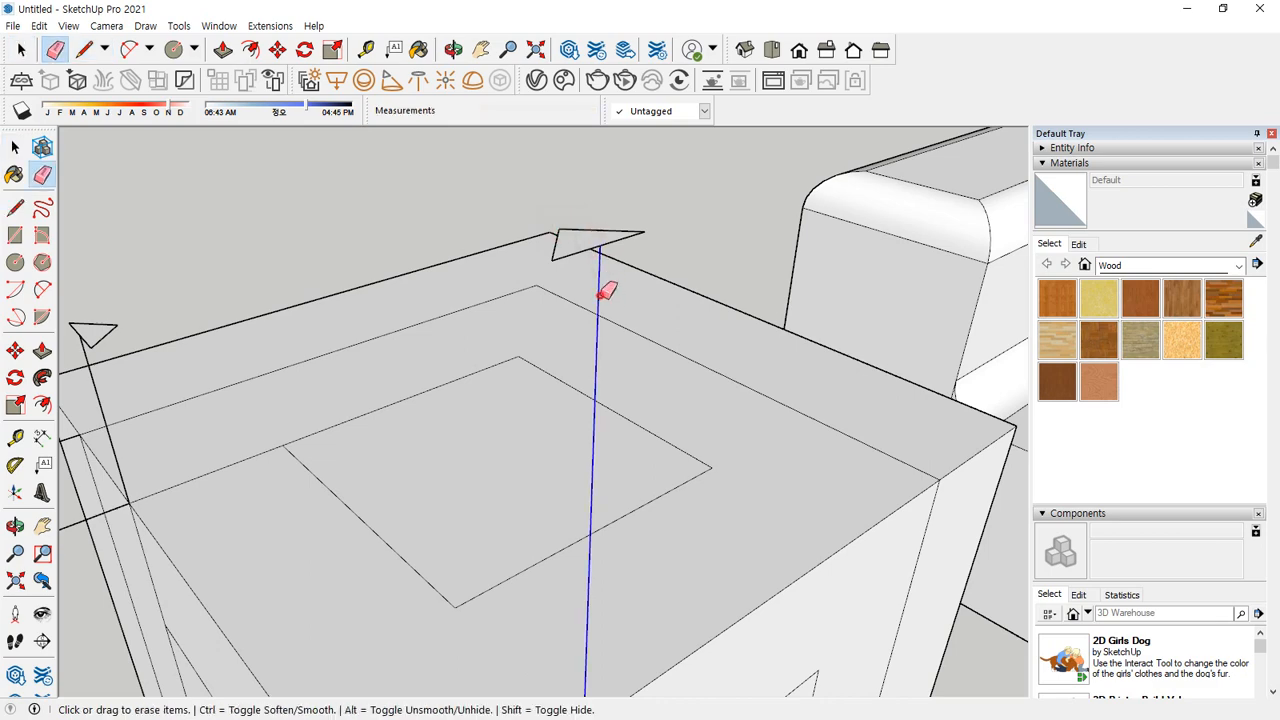
mouse_move(606, 286)
middle_mouse_down()
mouse_move(634, 385)
mouse_move(631, 491)
middle_mouse_up()
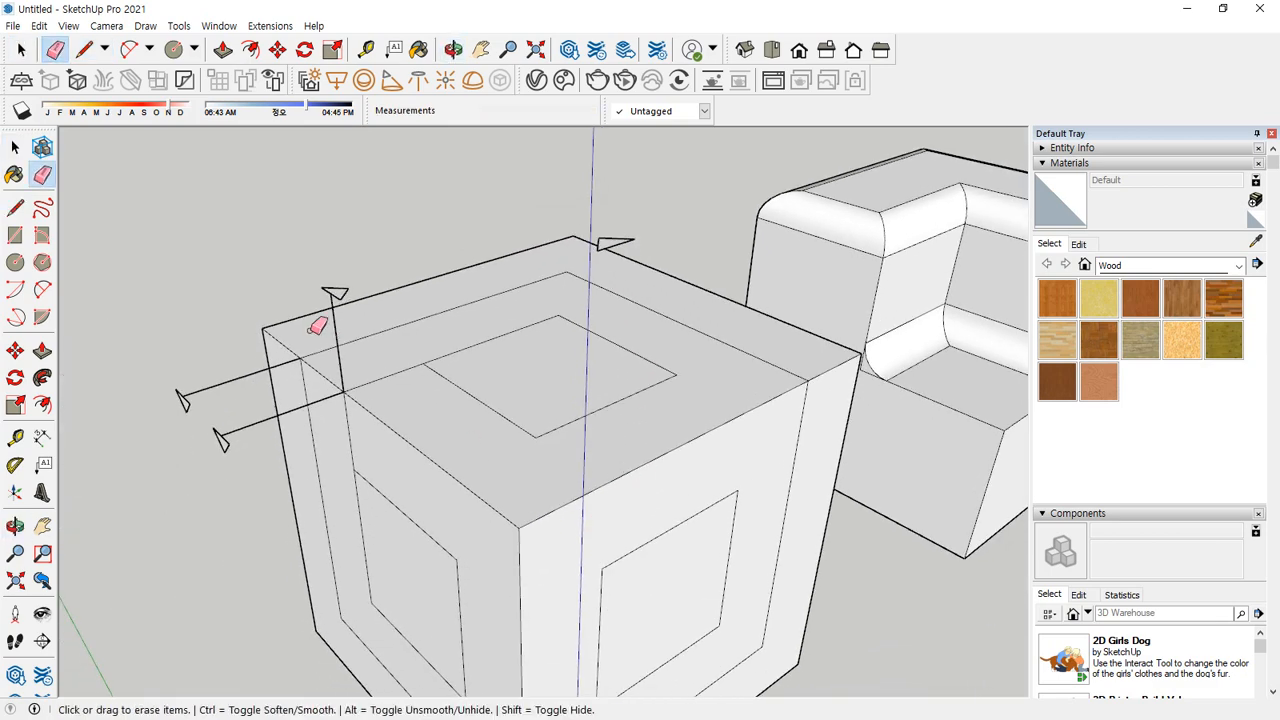
mouse_move(331, 329)
left_mouse_down()
mouse_move(321, 399)
mouse_move(275, 382)
mouse_move(278, 362)
mouse_move(377, 383)
left_mouse_up()
mouse_move(351, 406)
middle_mouse_down()
mouse_move(400, 449)
mouse_move(493, 413)
middle_mouse_up()
mouse_move(826, 409)
middle_mouse_down()
mouse_move(889, 414)
mouse_move(880, 429)
mouse_move(878, 376)
mouse_move(880, 400)
middle_mouse_up()
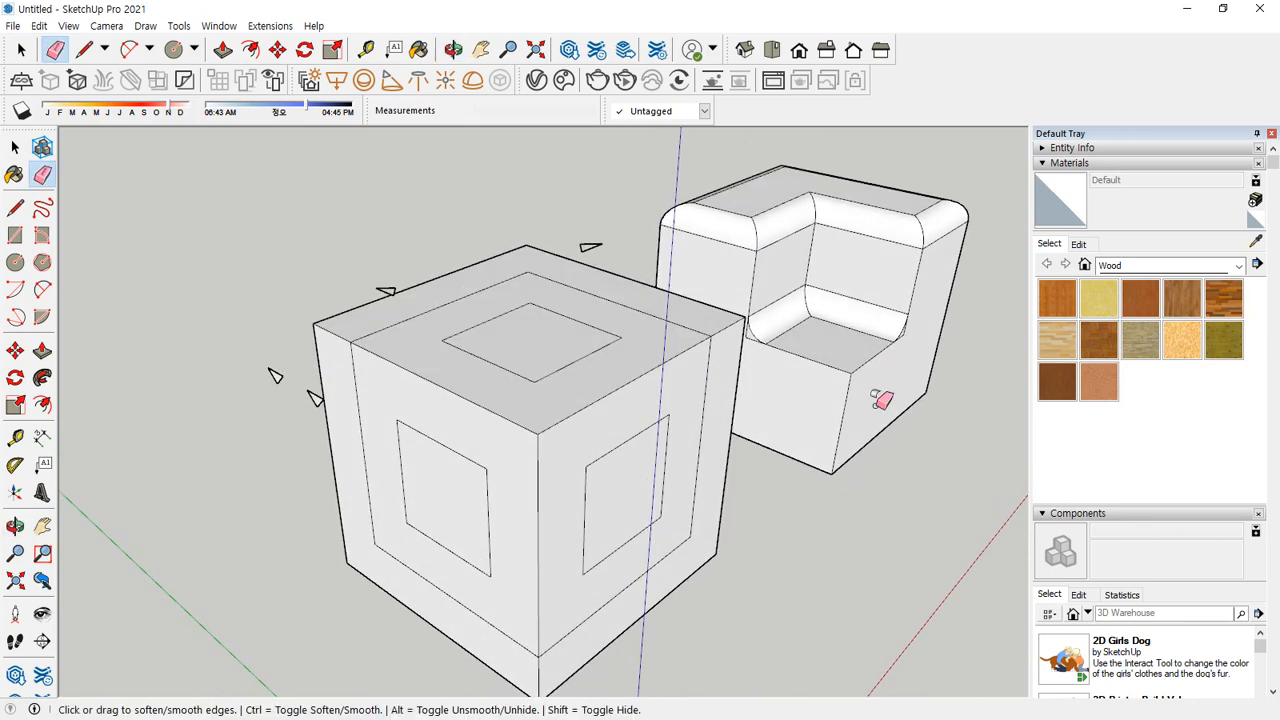
Select the offset outline edges together with the adjoining faces on the cube's top, right and left sides
left_click(15, 149)
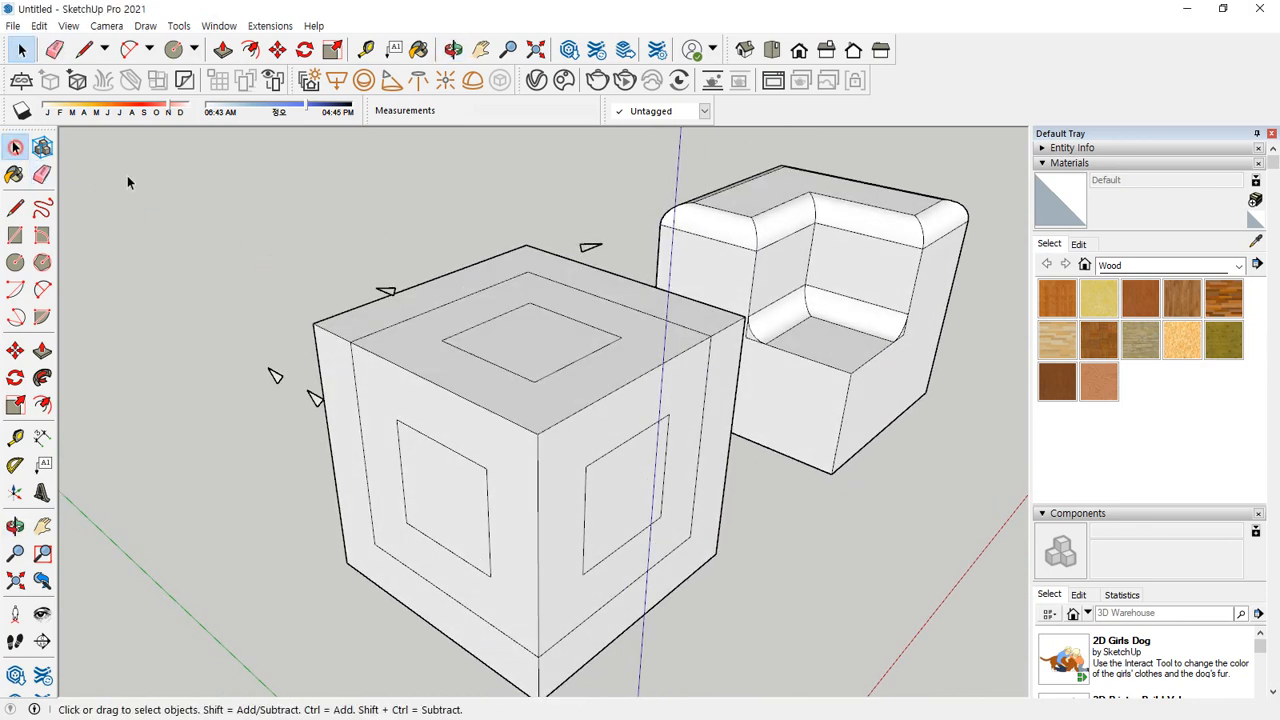
left_click(409, 330)
left_click(413, 318)
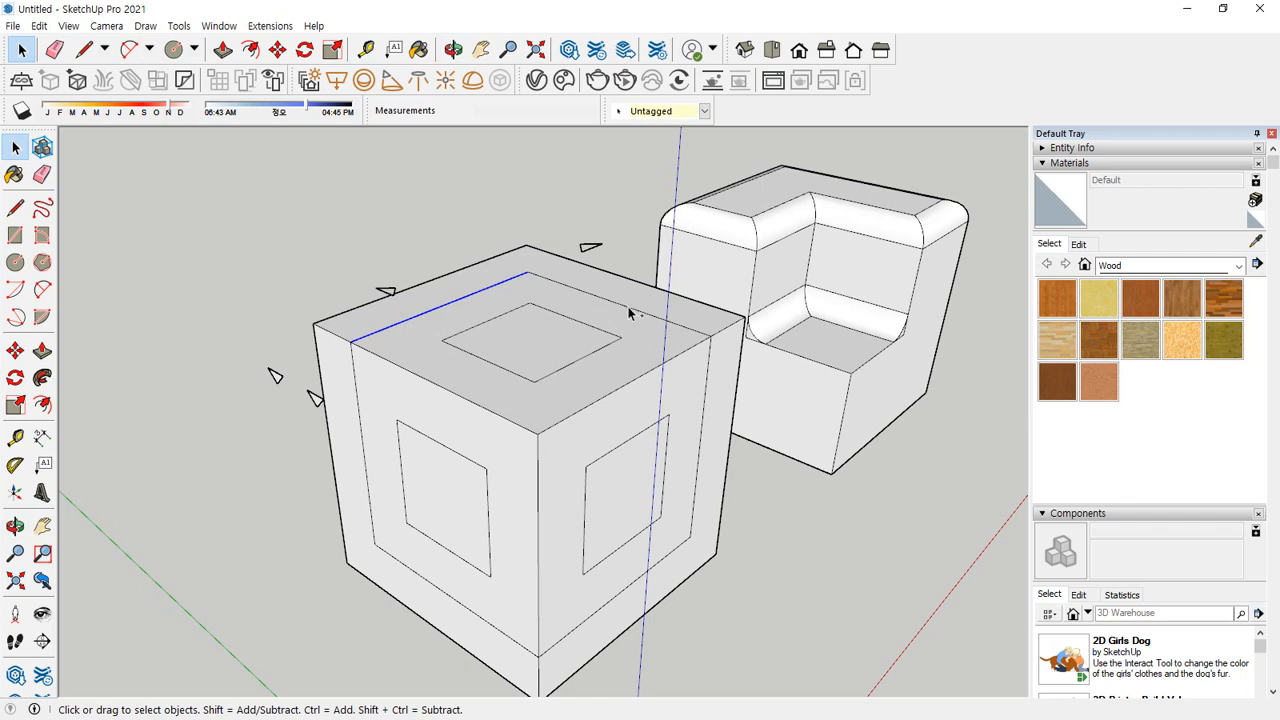
double_click(627, 303, "ctrl")
double_click(703, 415, "ctrl")
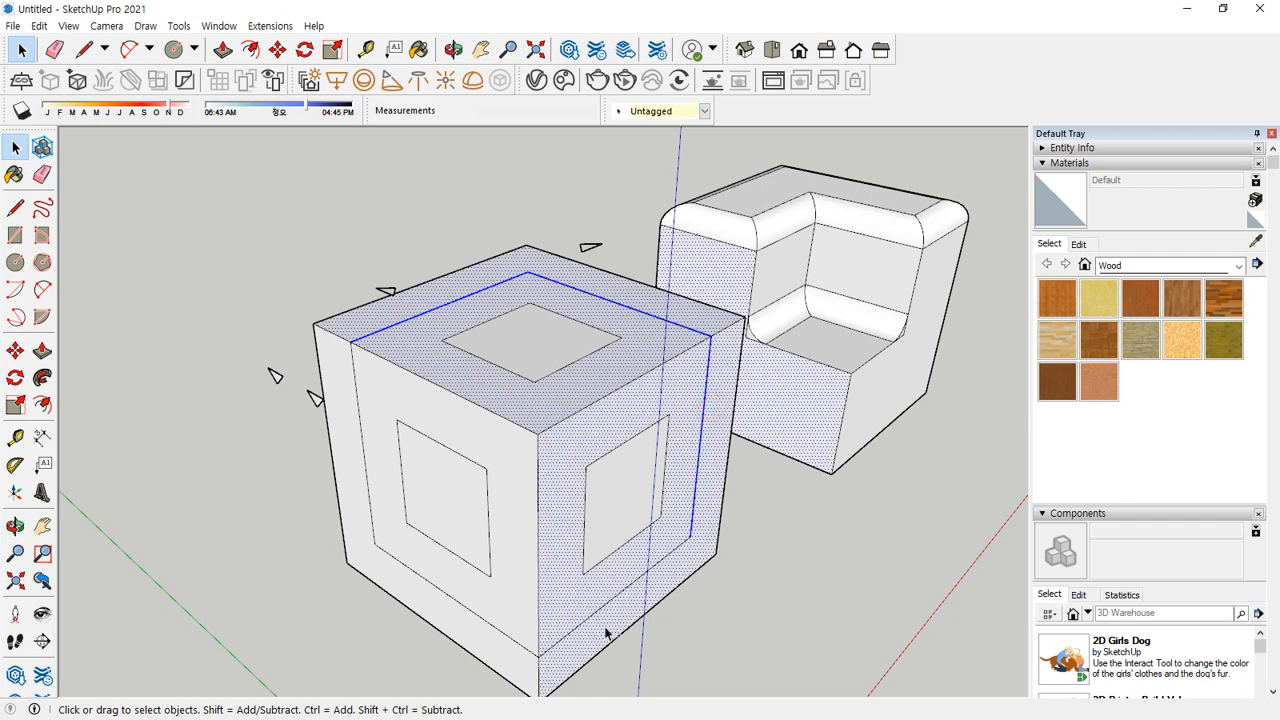
double_click(432, 590, "ctrl")
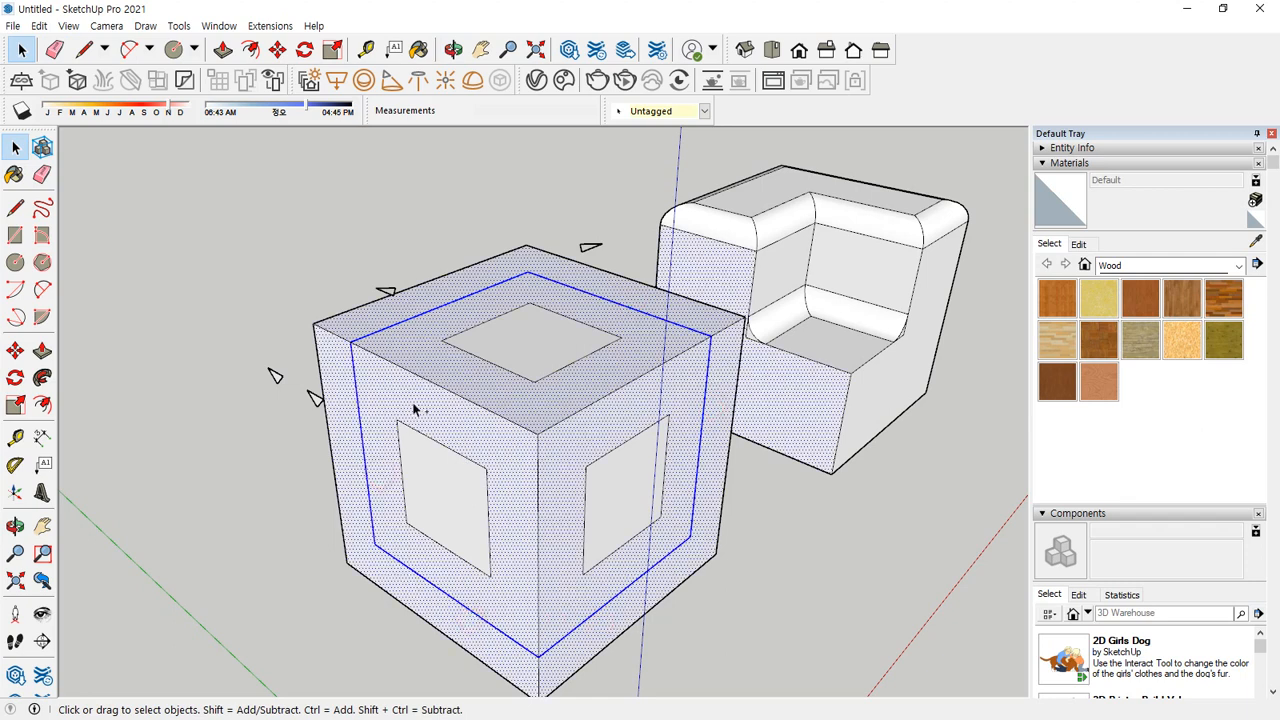
Deselect the cube faces beside the offset outline and cut a groove along the remaining edges with Follow Me, using a triangle profile
left_click(334, 295)
left_click(526, 434, "ctrl+shift")
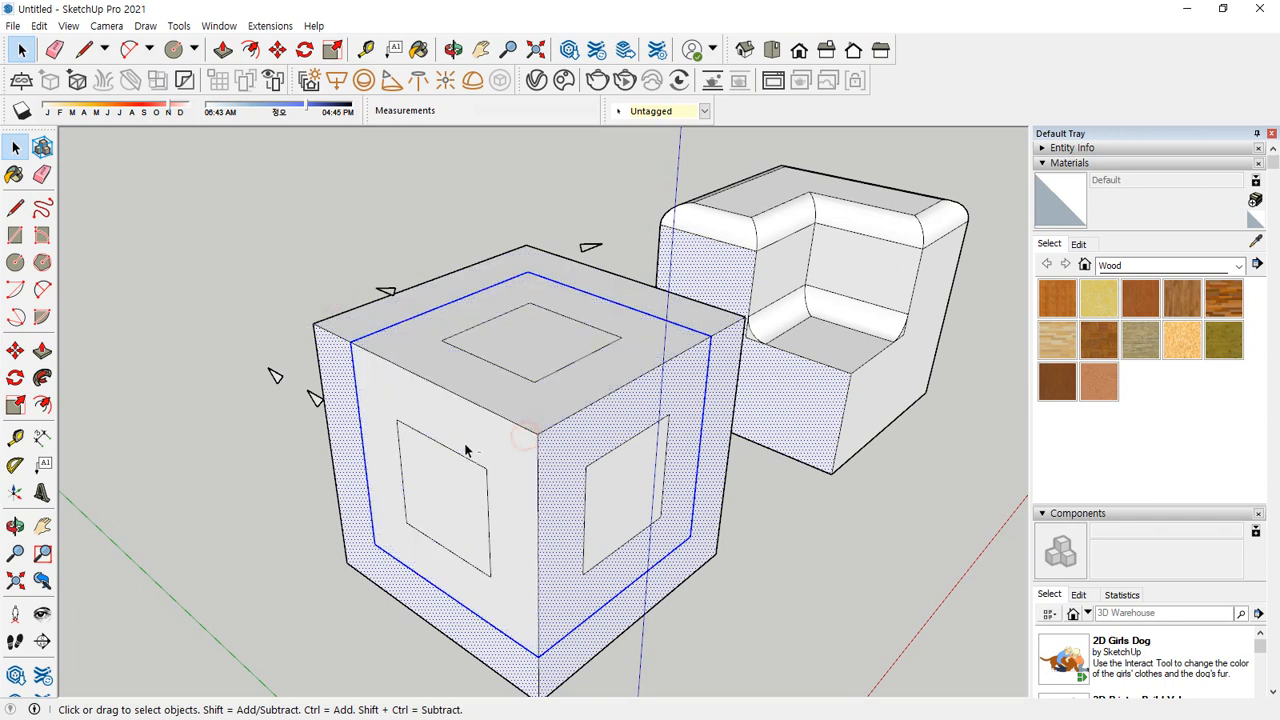
left_click(566, 443, "ctrl+shift")
left_click(722, 556, "ctrl+shift")
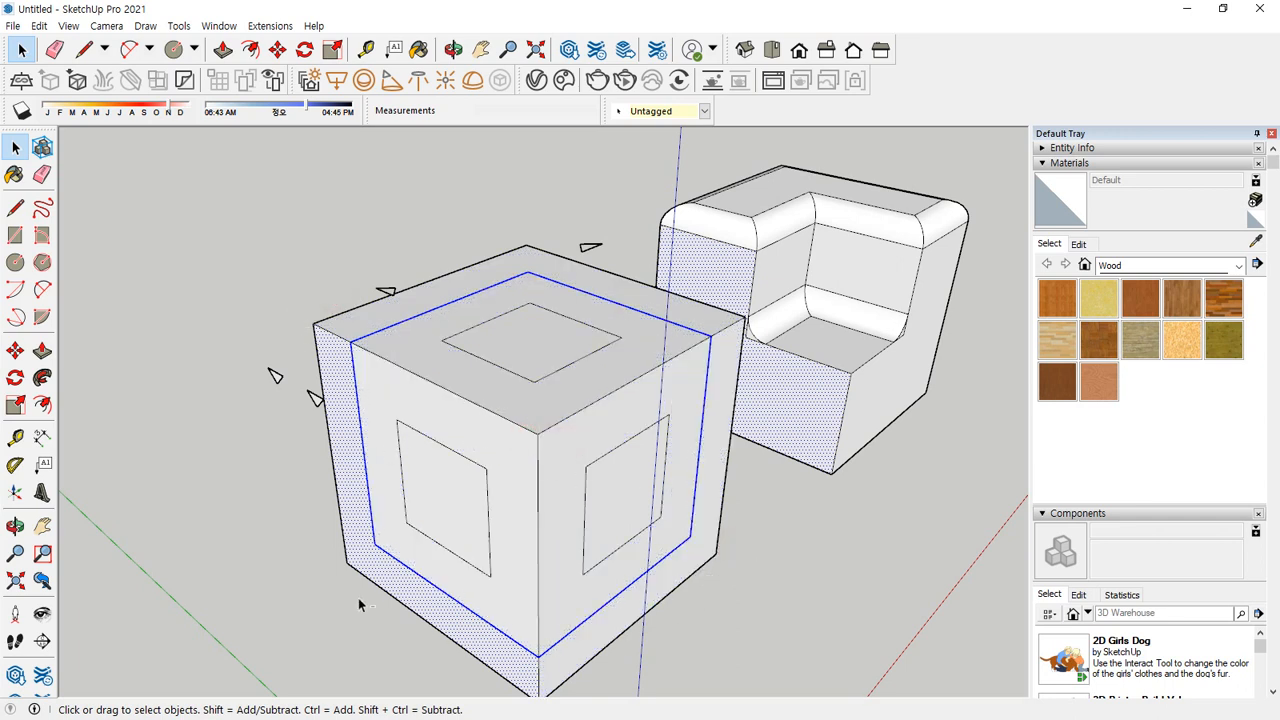
left_click_drag(301, 533, 299, 536, "ctrl+shift")
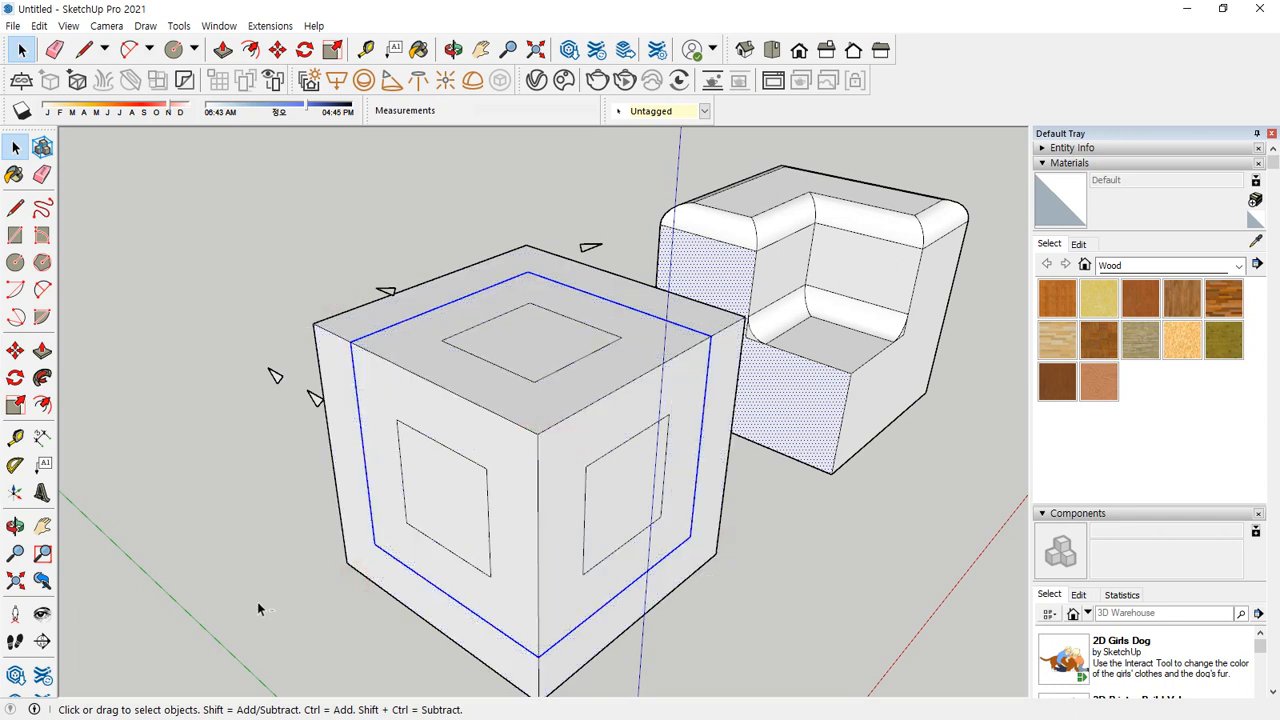
left_click(42, 377)
middle_click_drag(280, 390, 391, 391)
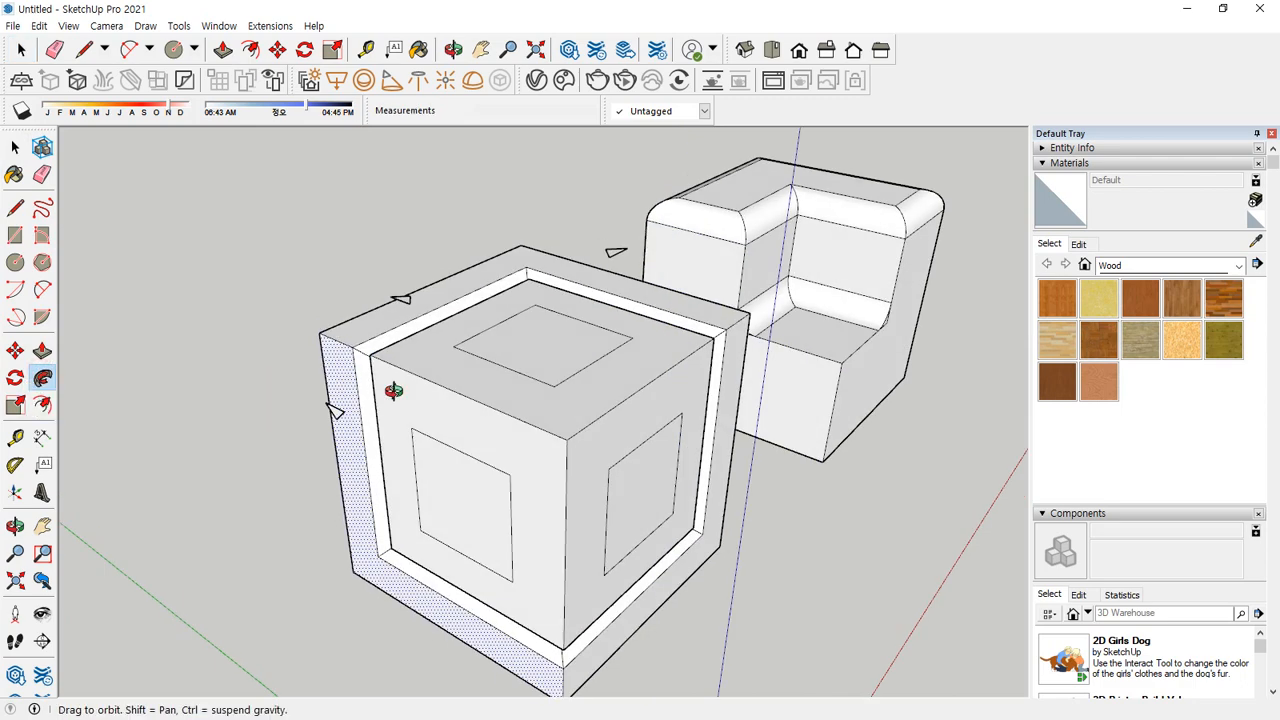
Cut a groove around the inner square on the cube's top face with Follow Me, using a triangle as the profile
scroll(450, 401, "up", 5)
scroll(450, 400, "down", 3)
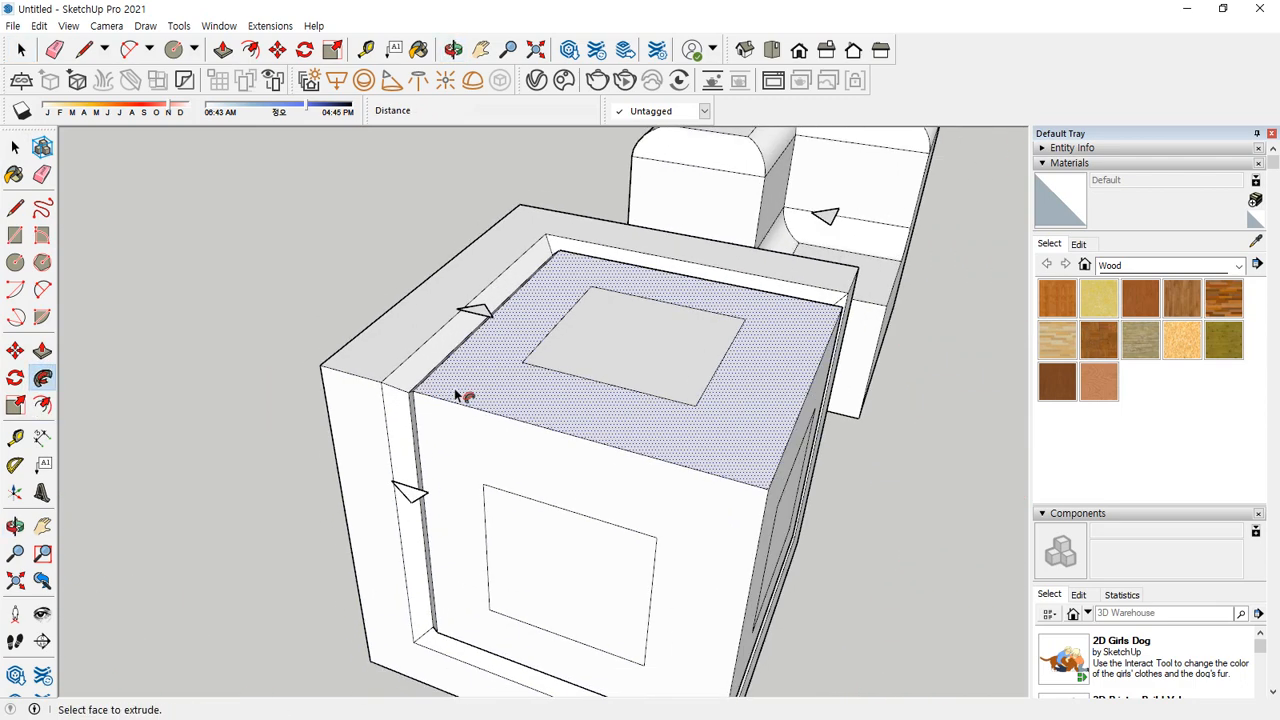
key("space")
left_click(640, 346)
left_click(42, 377)
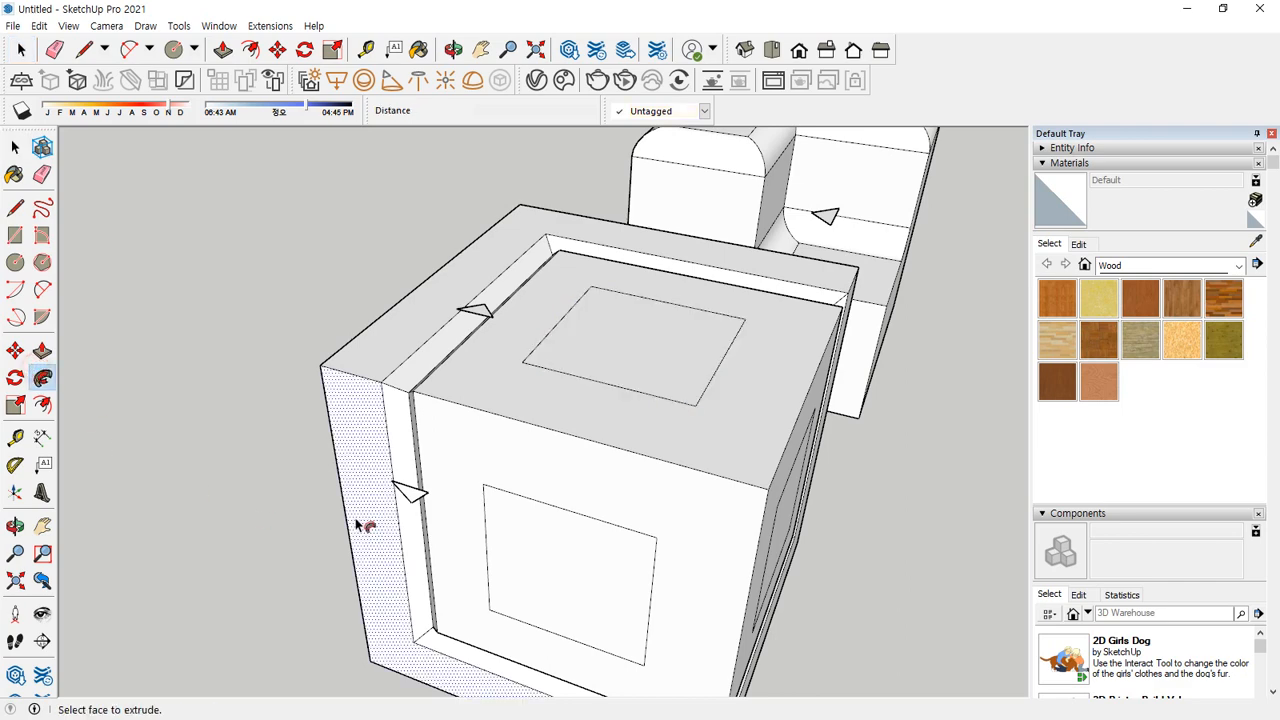
left_click(410, 498)
middle_click_drag(405, 510, 529, 509)
Cut a groove around the inner square on the cube's left face with Follow Me, using a remaining triangle as the profile
key("space")
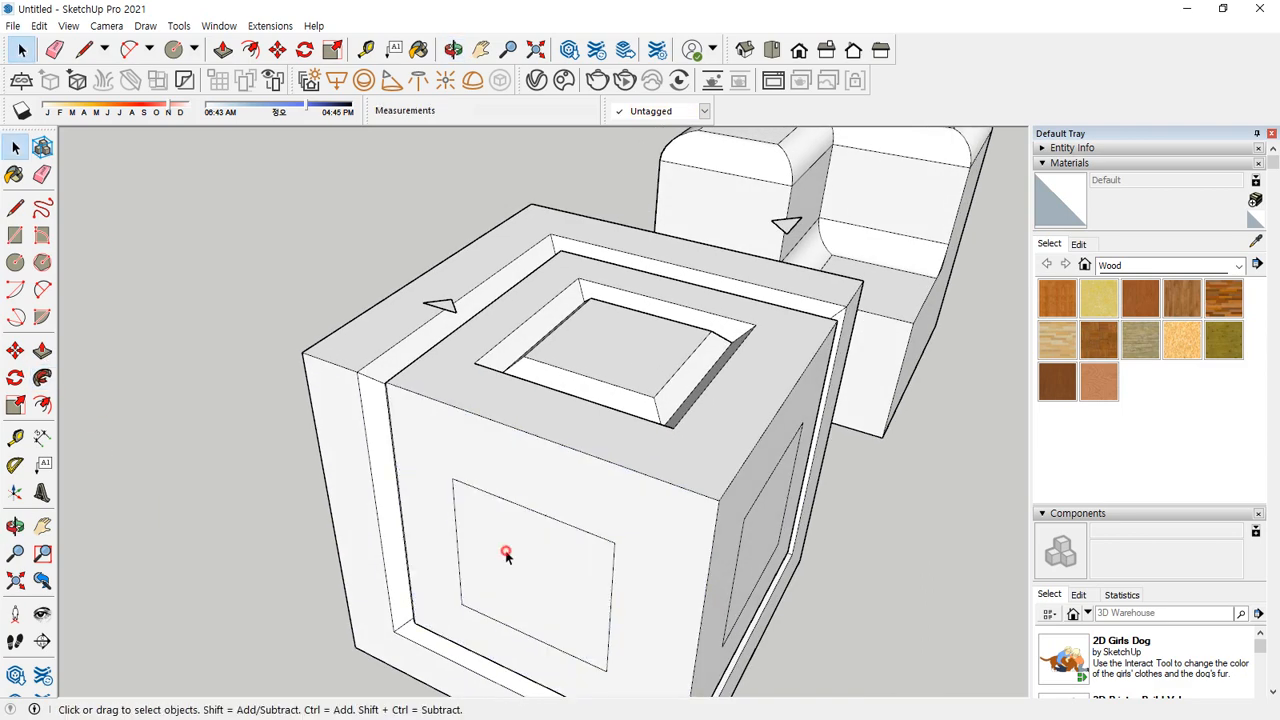
left_click(506, 551)
left_click(42, 377)
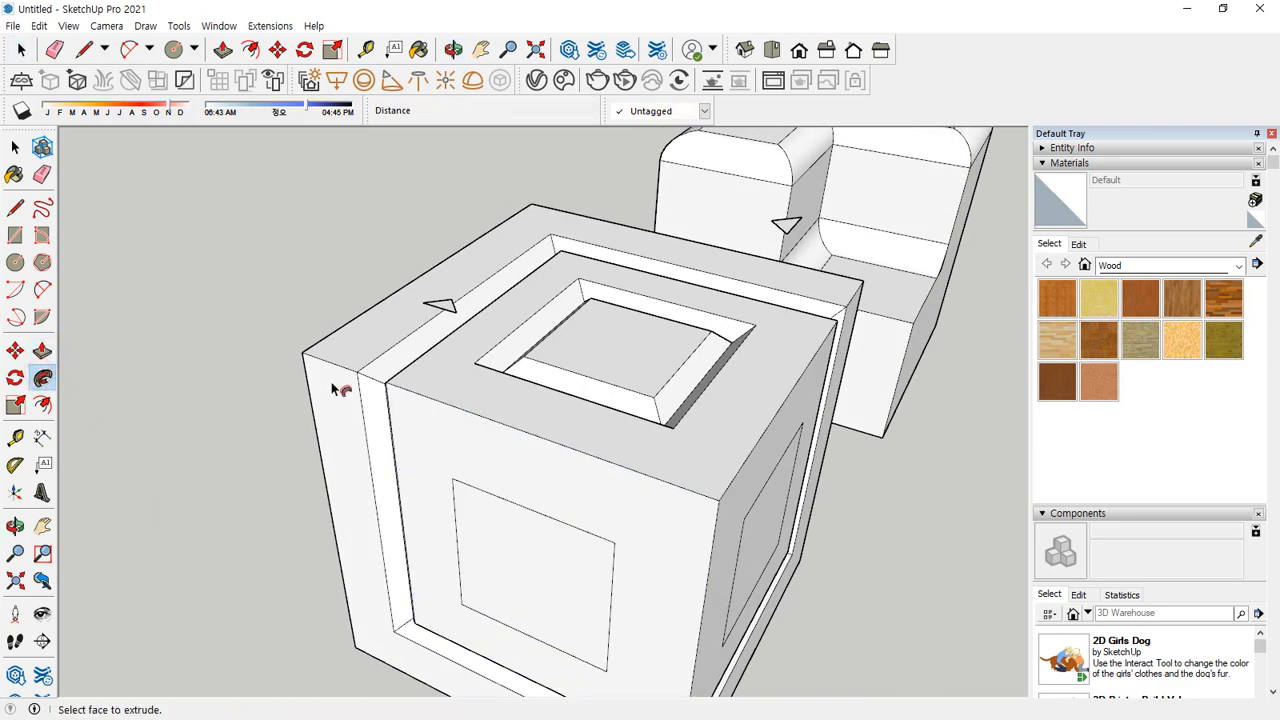
middle_click_drag(451, 314, 620, 485)
Cut a groove around the inner square on the cube's right face with Follow Me, using the last triangle as the profile
key("space")
left_click(717, 529)
left_click(42, 377)
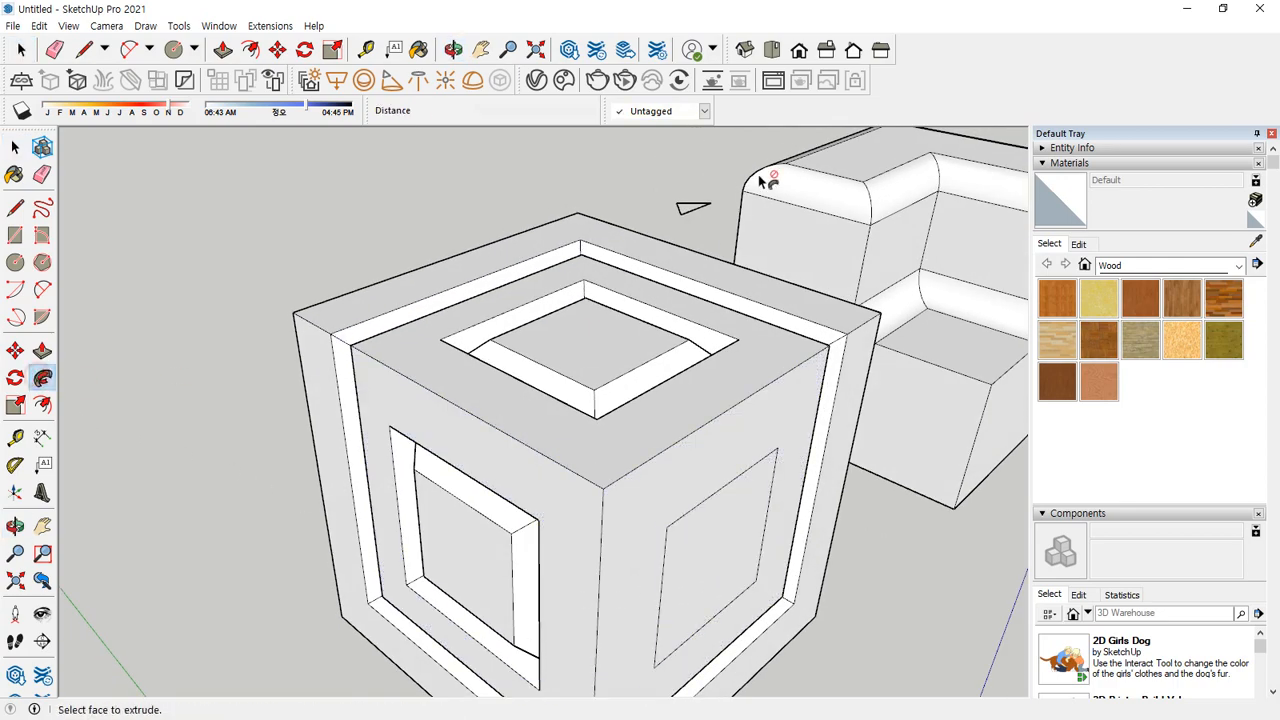
middle_click_drag(686, 214, 556, 427)
Open the car body model Untitled.skp without saving the changes to the cube model
key("alt+Tab")
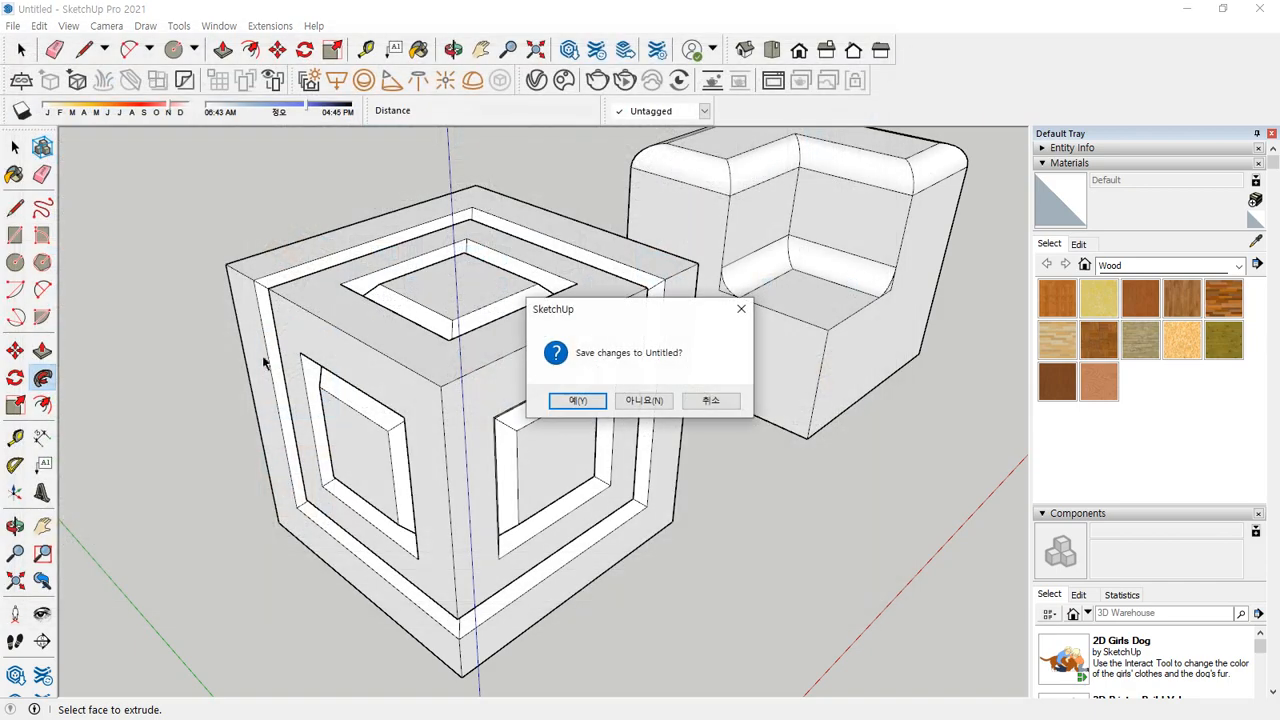
left_click(643, 400)
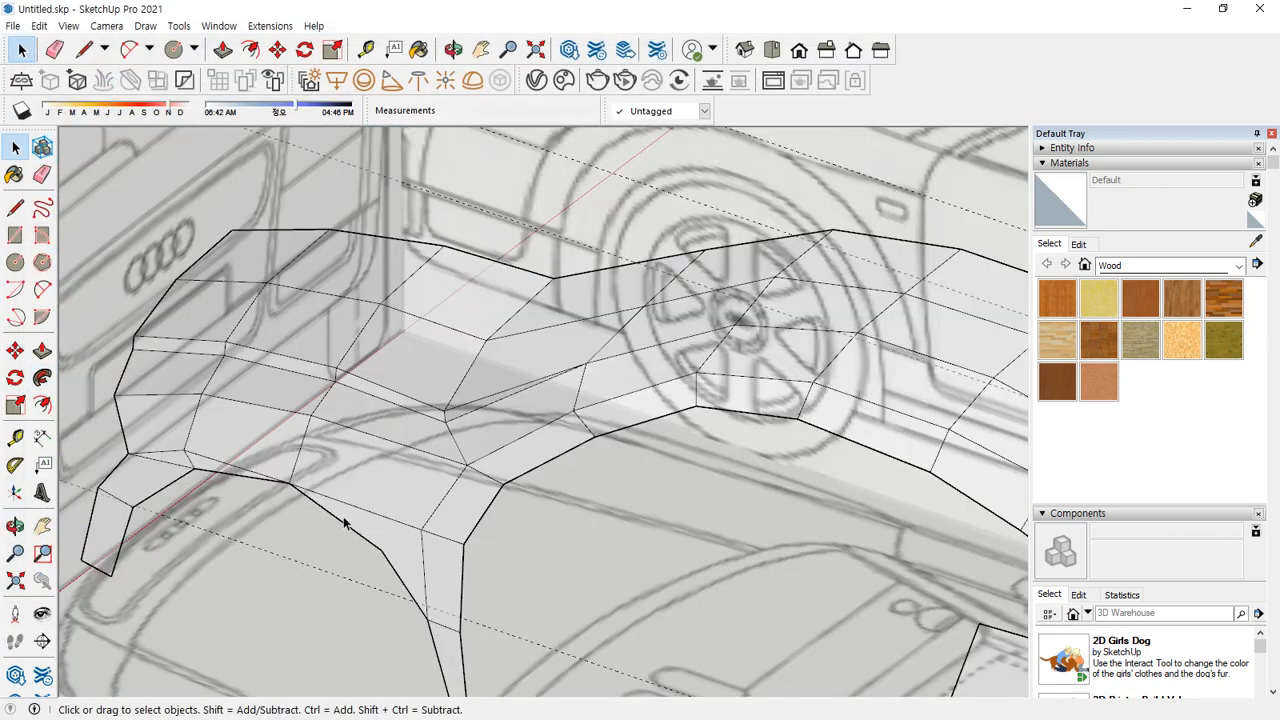
middle_click_drag(344, 522, 606, 478)
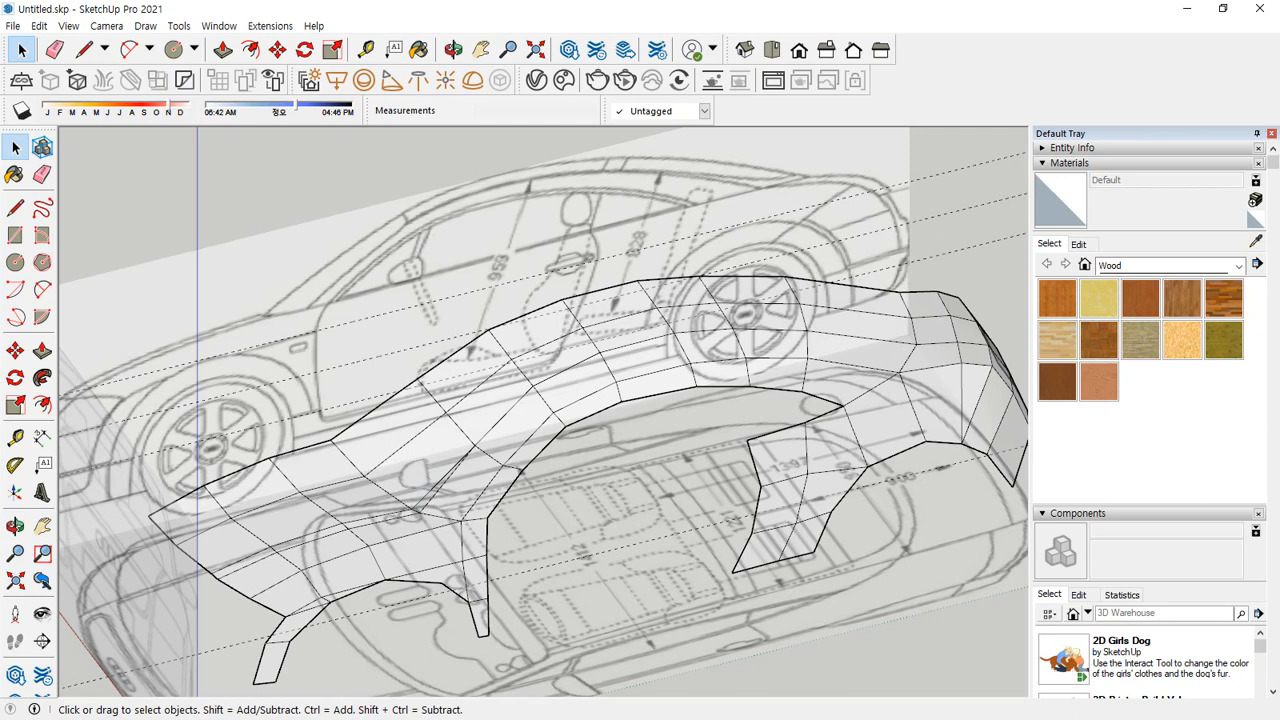
Turn off the X-ray face style so the car body mesh is shown with opaque faces
left_click(69, 27)
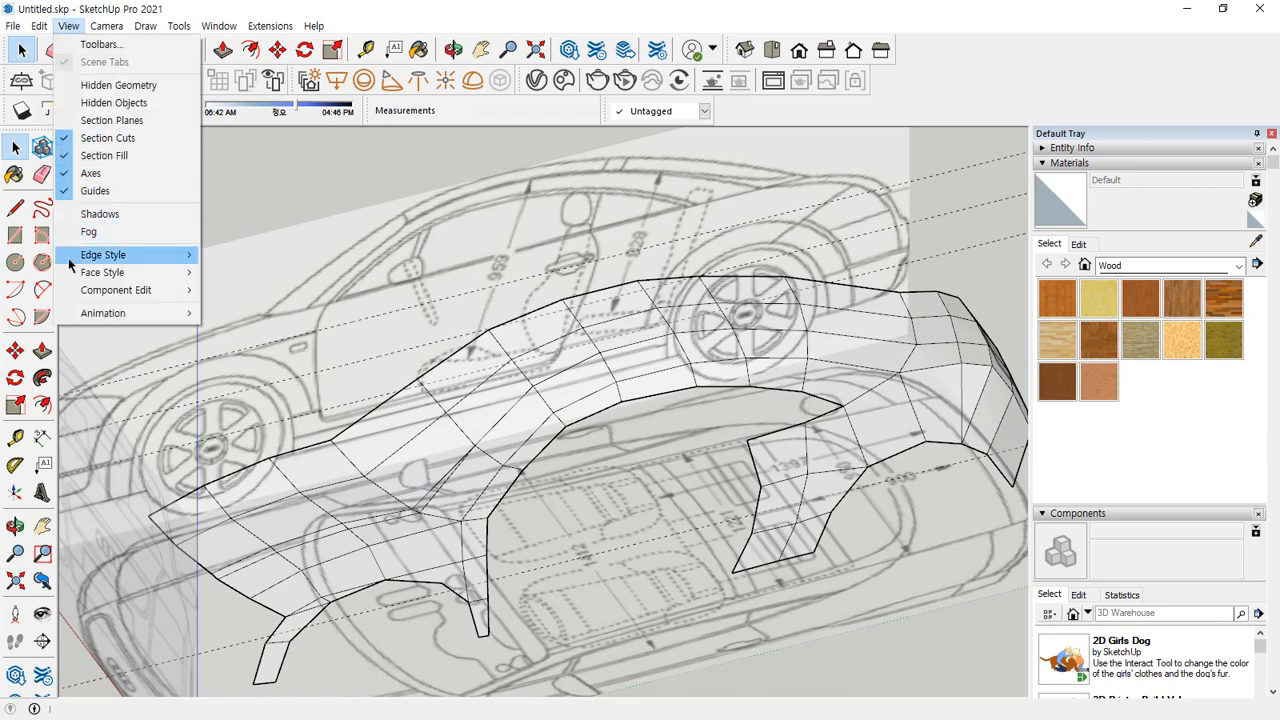
mouse_move(70, 272)
left_click(234, 272)
middle_click_drag(400, 480, 267, 516)
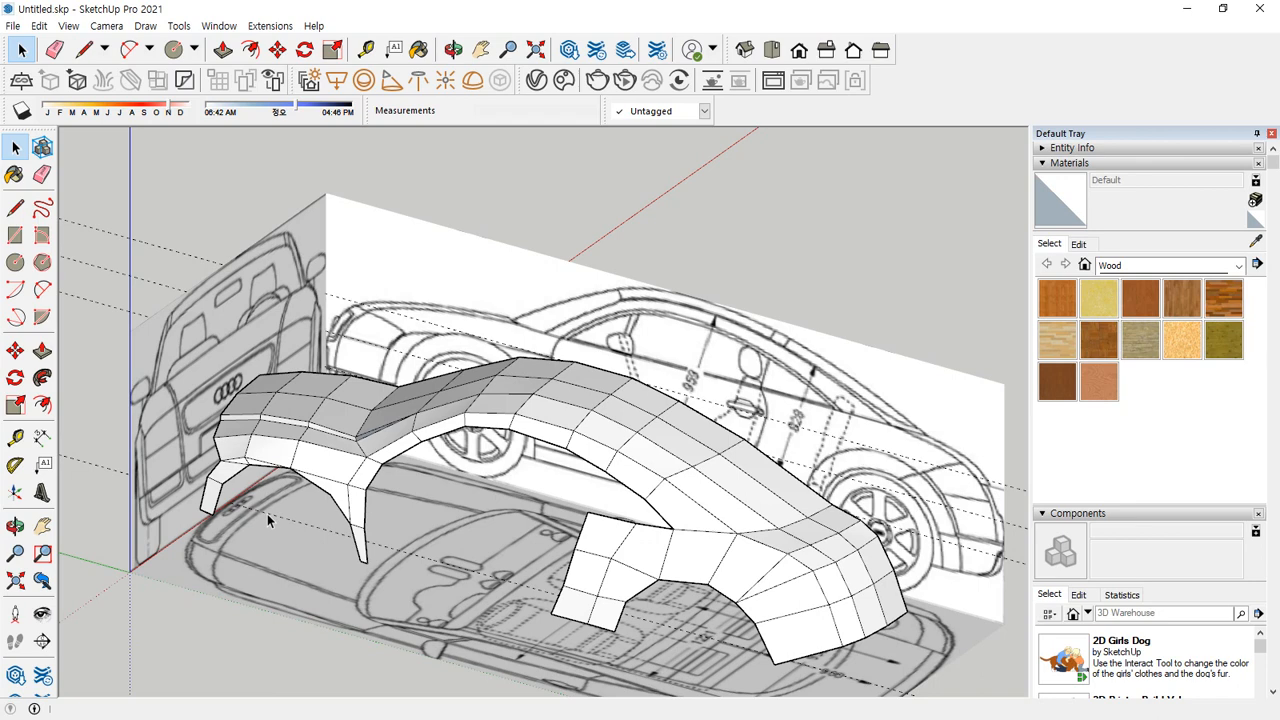
Examine how the car body mesh relates to the blueprint images on its three reference planes
mouse_move(236, 268)
left_mouse_down()
mouse_move(258, 294)
mouse_move(285, 250)
left_mouse_up()
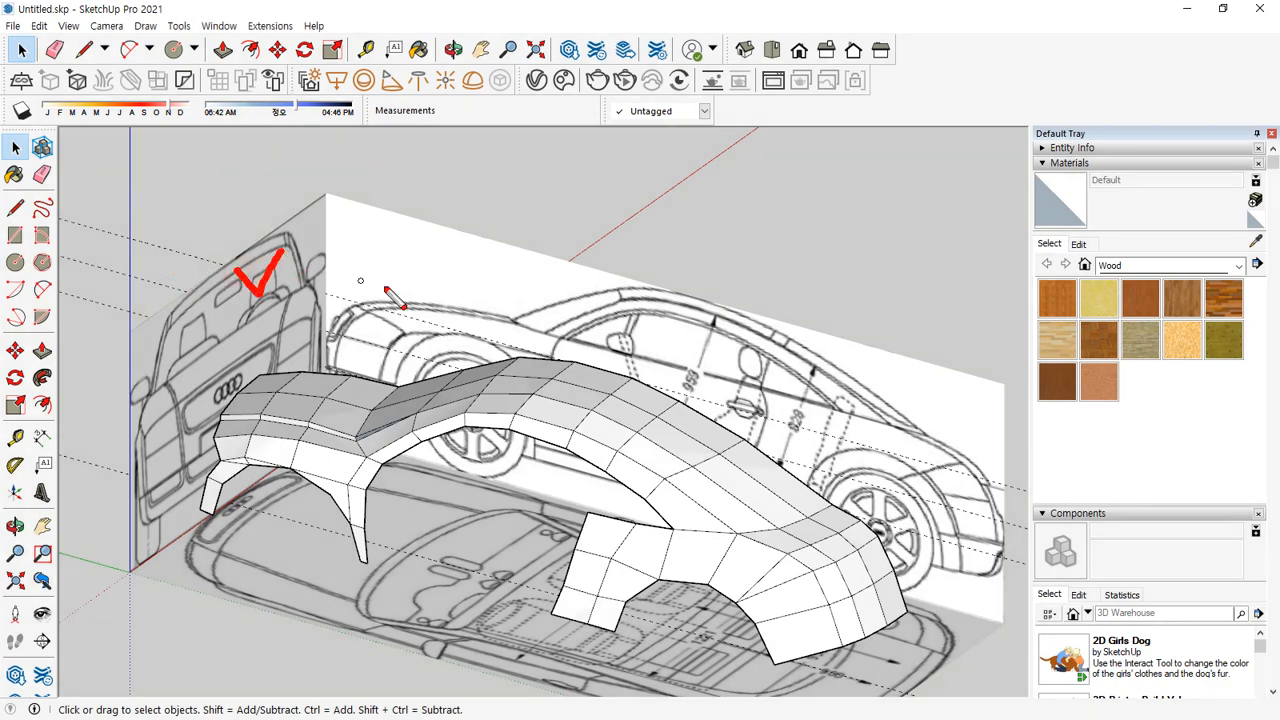
mouse_move(590, 290)
left_mouse_down()
mouse_move(635, 318)
mouse_move(644, 280)
left_mouse_up()
left_click_drag(446, 598, 488, 598)
key("Escape")
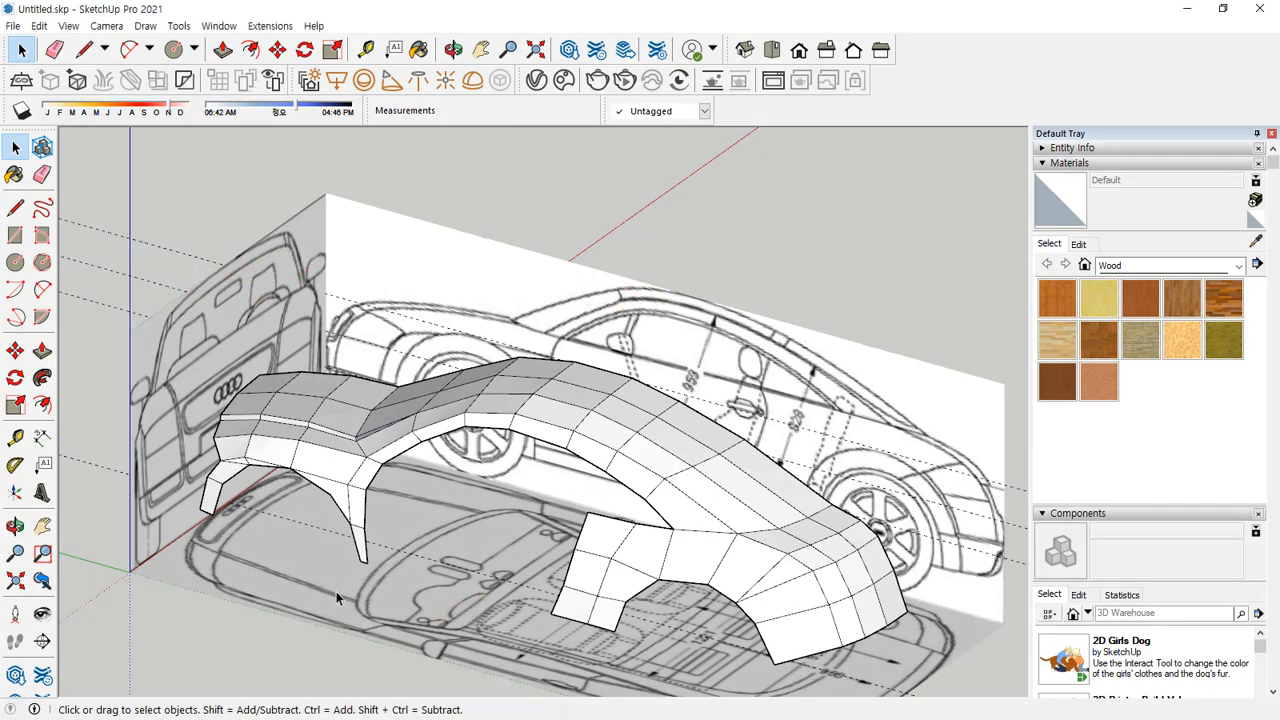
middle_click_drag(338, 594, 742, 640)
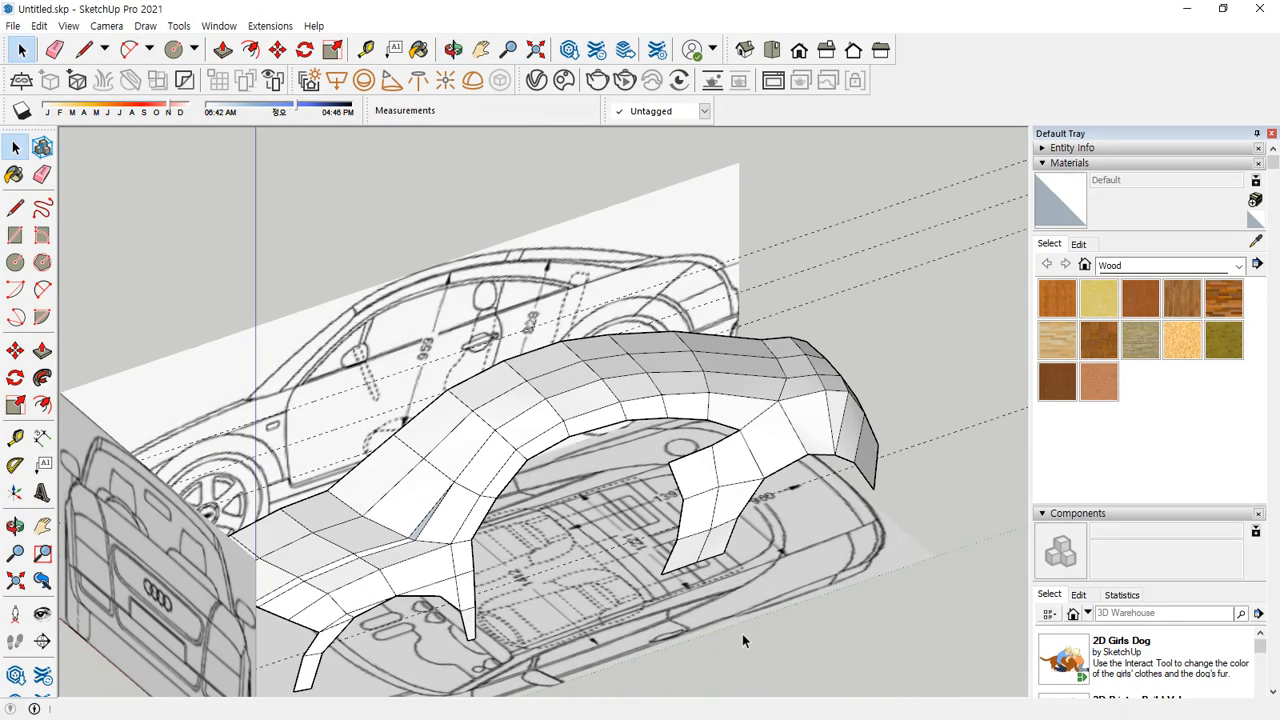
middle_click_drag(742, 633, 508, 543)
left_click_drag(503, 541, 539, 512)
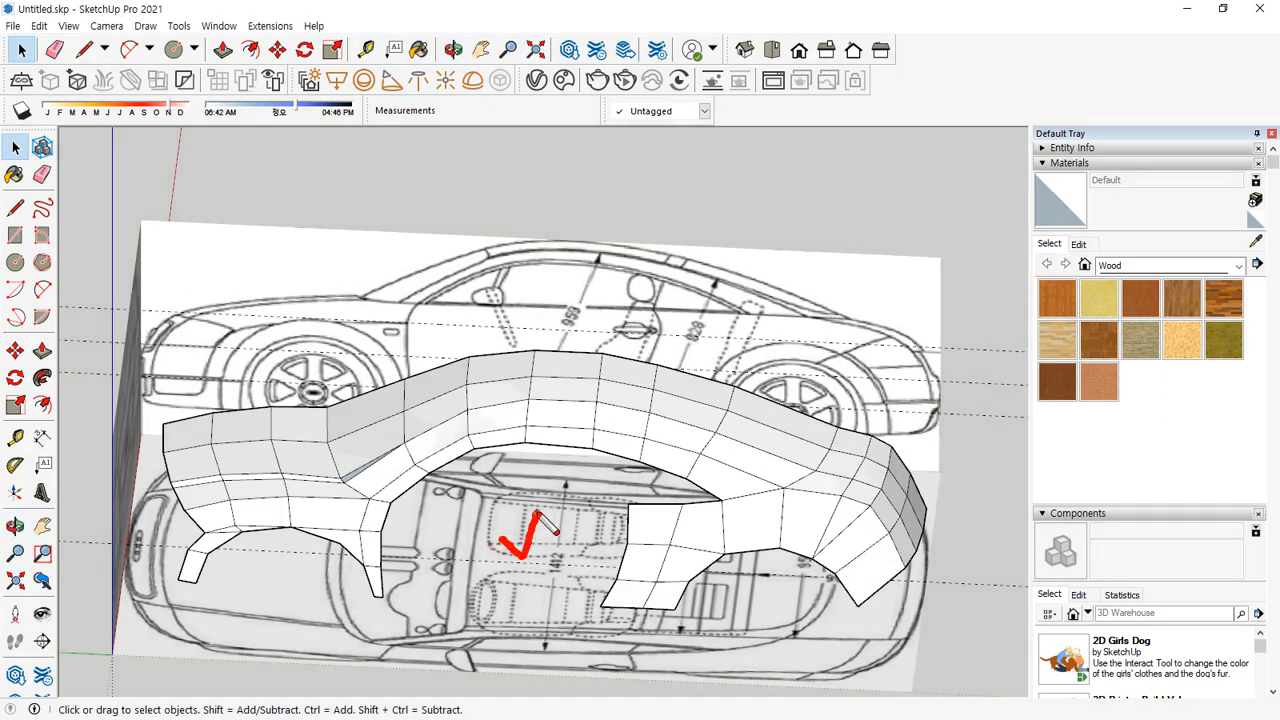
left_click_drag(491, 280, 530, 265)
mouse_move(594, 336)
middle_mouse_down()
mouse_move(400, 391)
mouse_move(205, 250)
middle_mouse_up()
left_click_drag(207, 253, 280, 213)
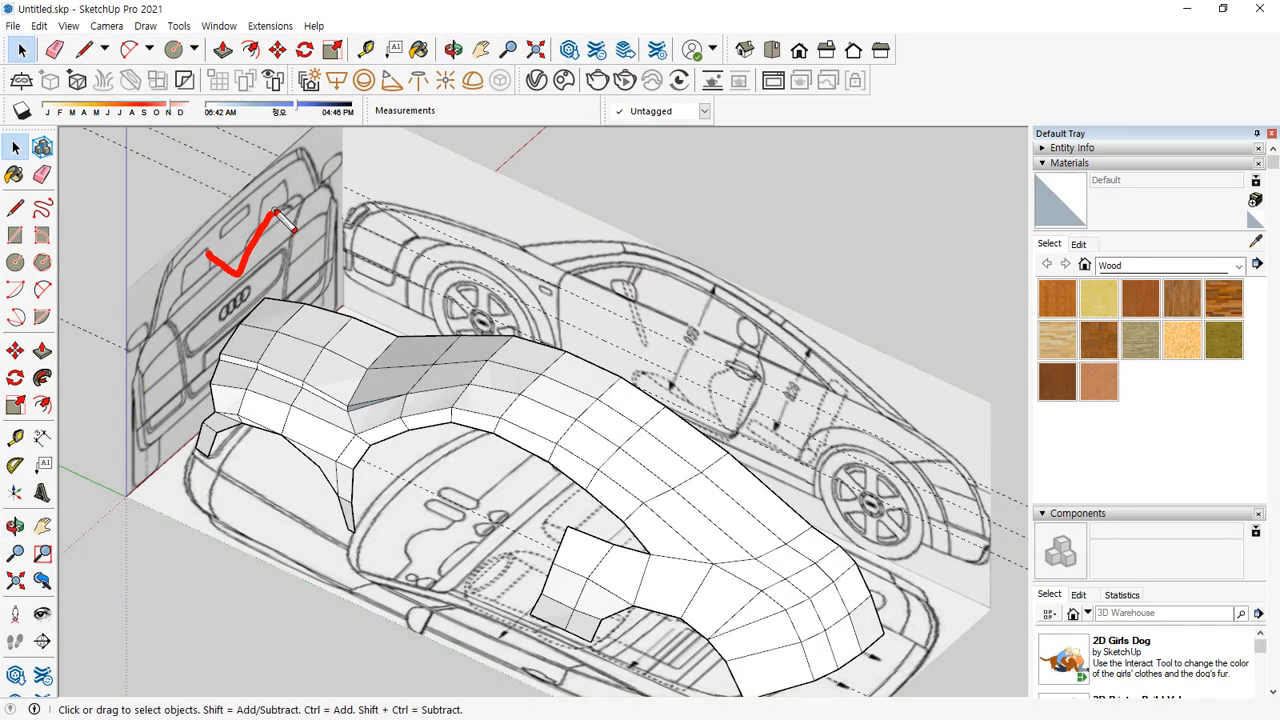
Switch to the browser to examine the wall lamp's reference planes, and compare them with the car model's blueprint planes in SketchUp
key("alt+Tab")
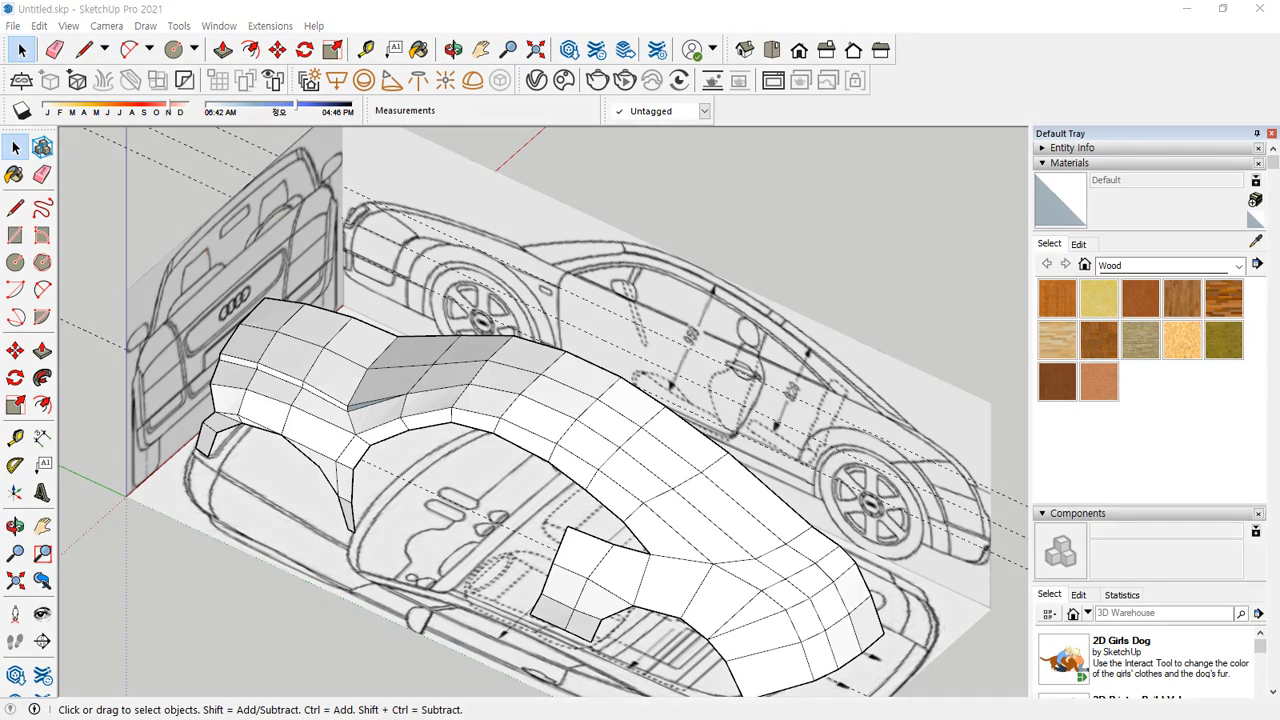
left_click_drag(533, 367, 560, 360)
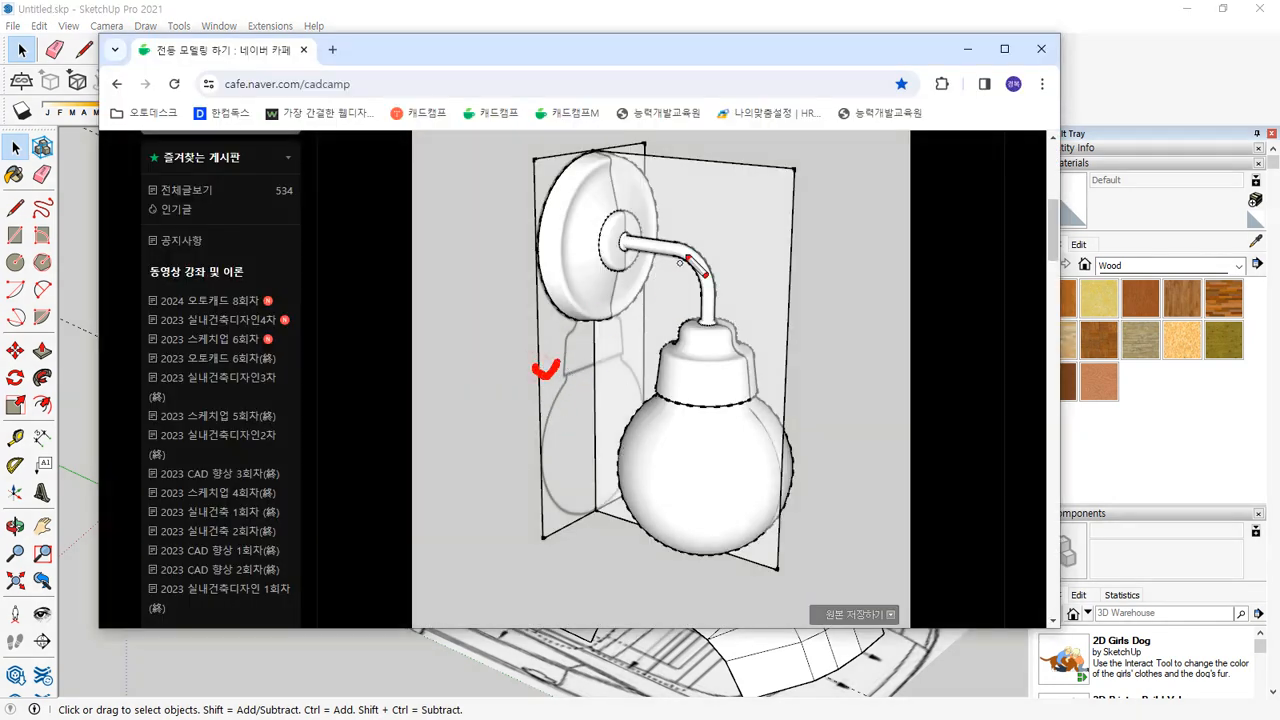
left_click_drag(711, 222, 749, 211)
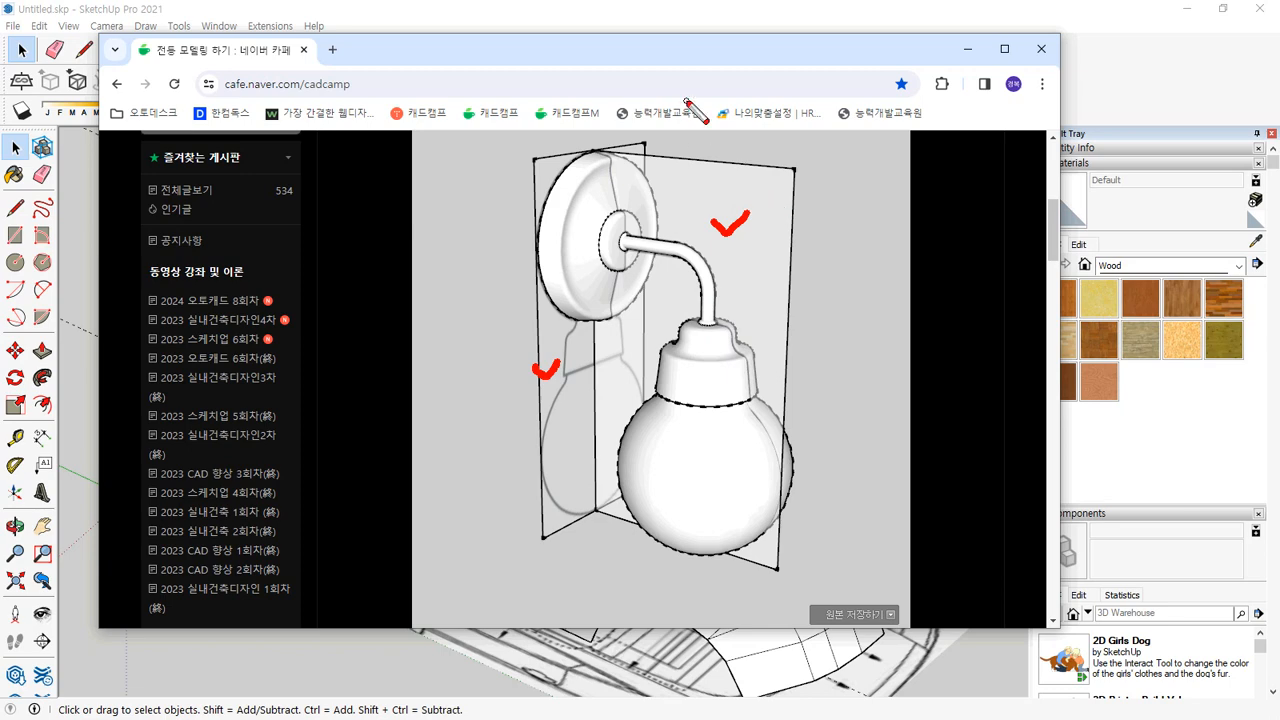
left_click(663, 11)
left_click_drag(484, 271, 520, 265)
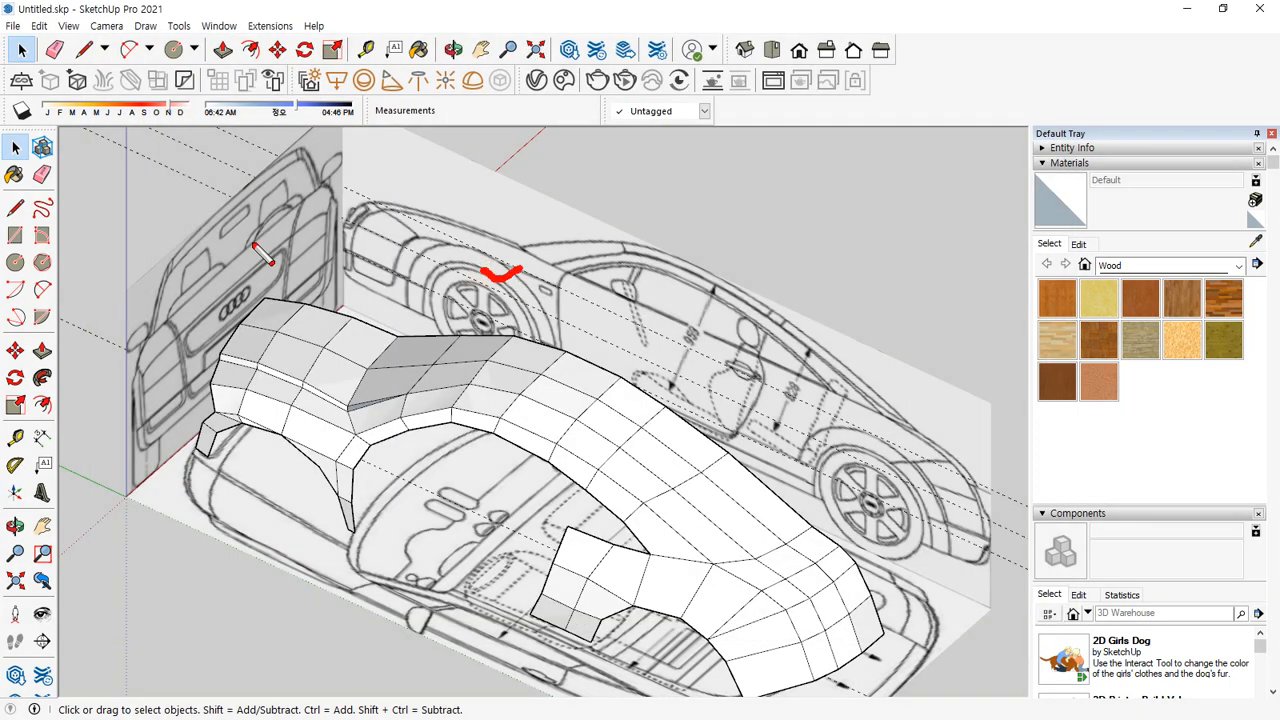
left_click_drag(247, 238, 276, 229)
left_click_drag(254, 488, 288, 508)
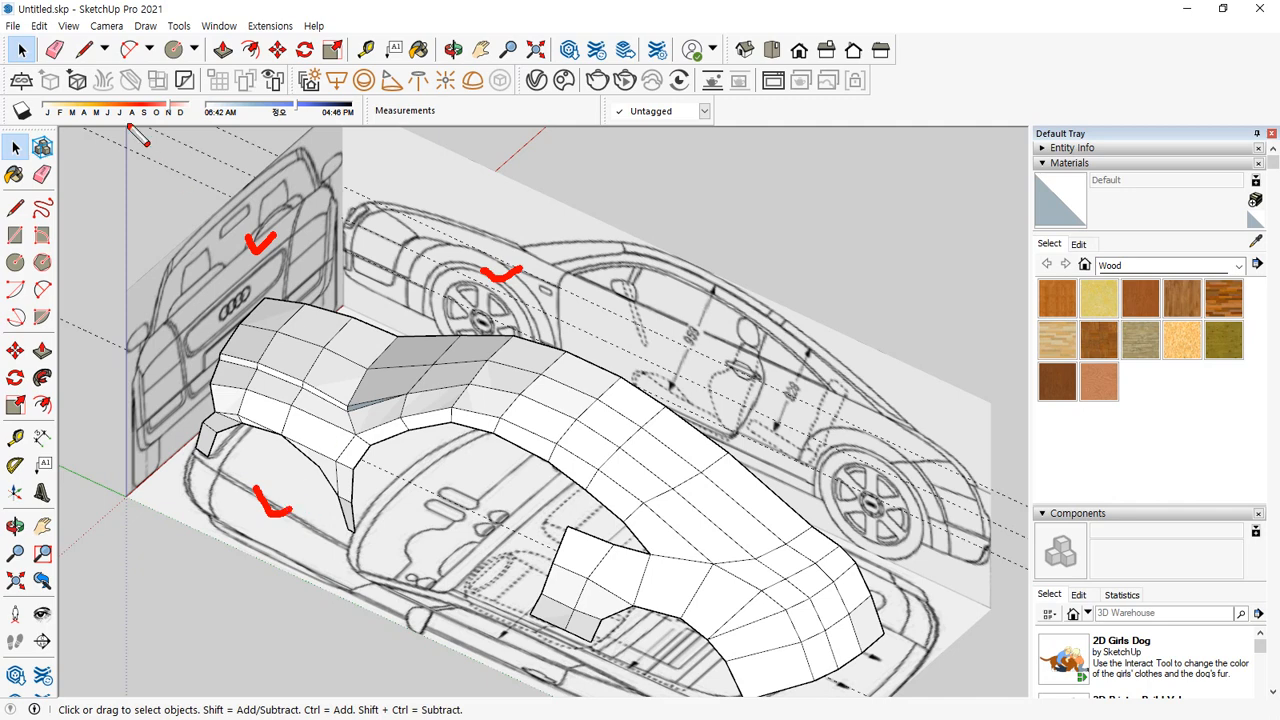
Start a new, empty model
left_click(13, 25)
left_click(37, 44)
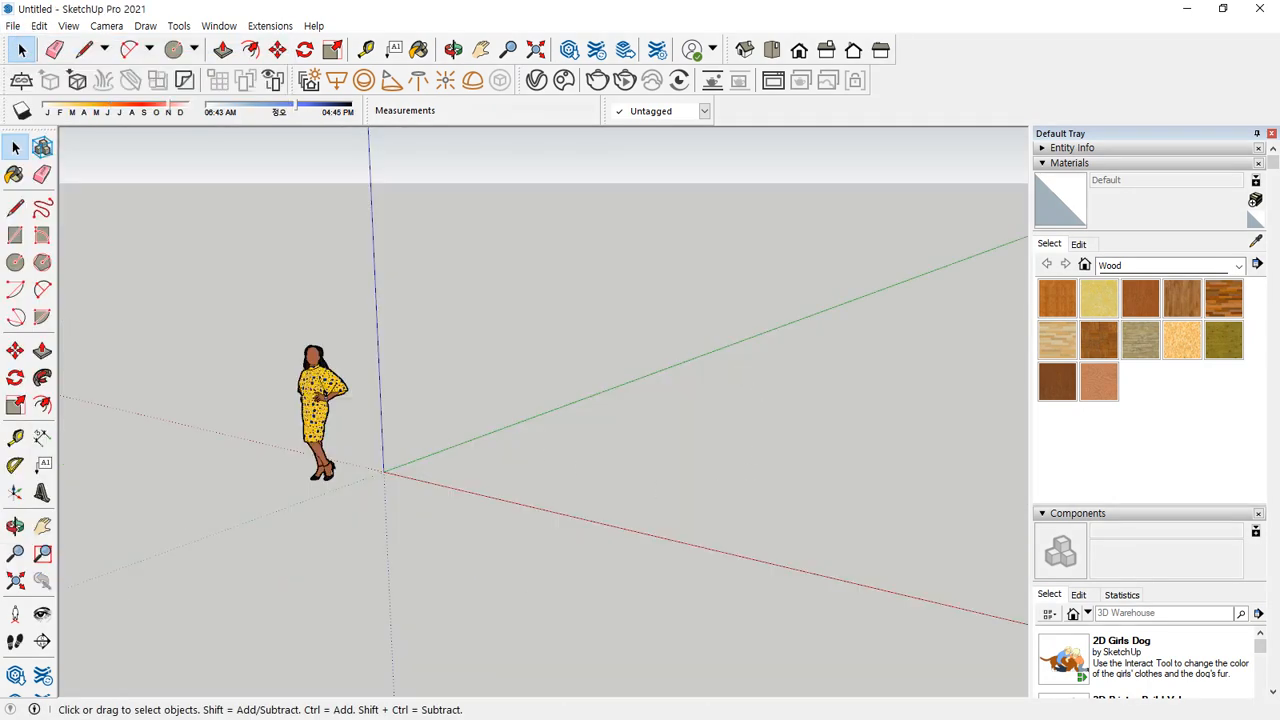
Switch to the browser, find the wall lamp's side and front view line drawing, and open the options for saving the image
key("alt+Tab")
scroll(854, 337, "down", 4)
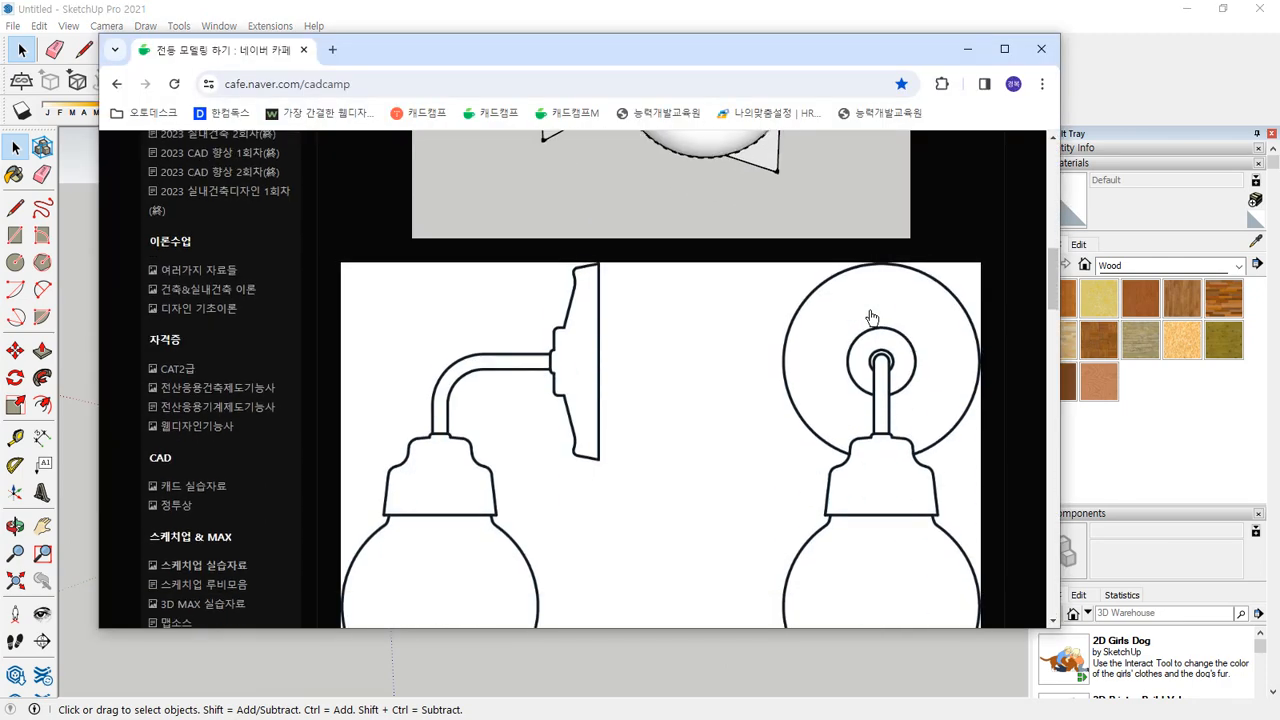
scroll(884, 333, "down", 2)
scroll(754, 349, "up", 1)
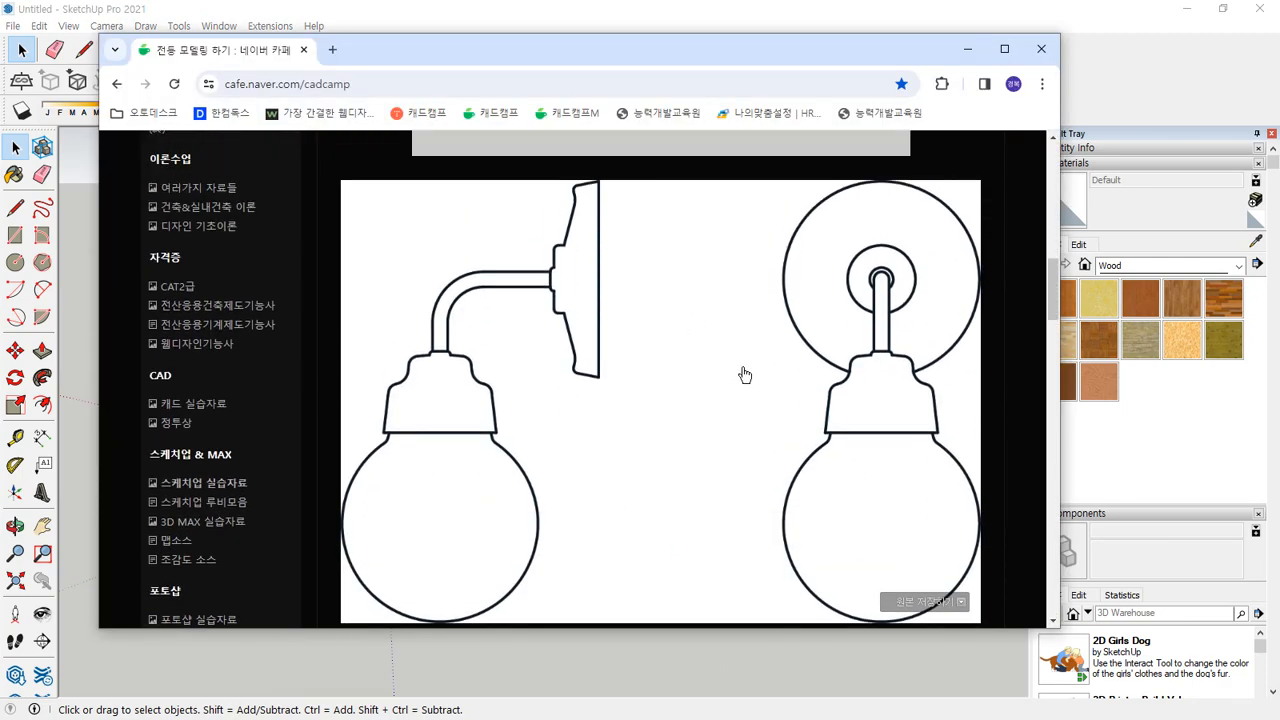
right_click(750, 287)
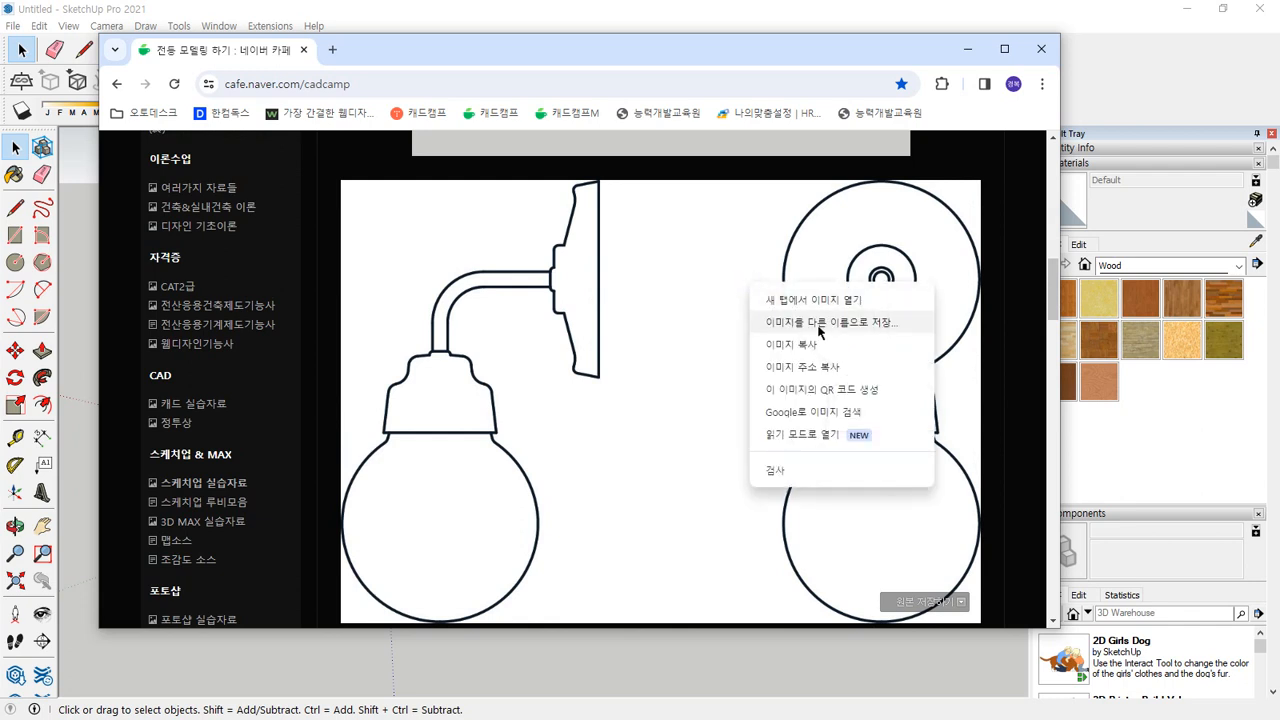
Switch to SketchUp and start a file import with the file type set to JPEG Image (*.jpg, *.jpeg)
key("alt+Tab")
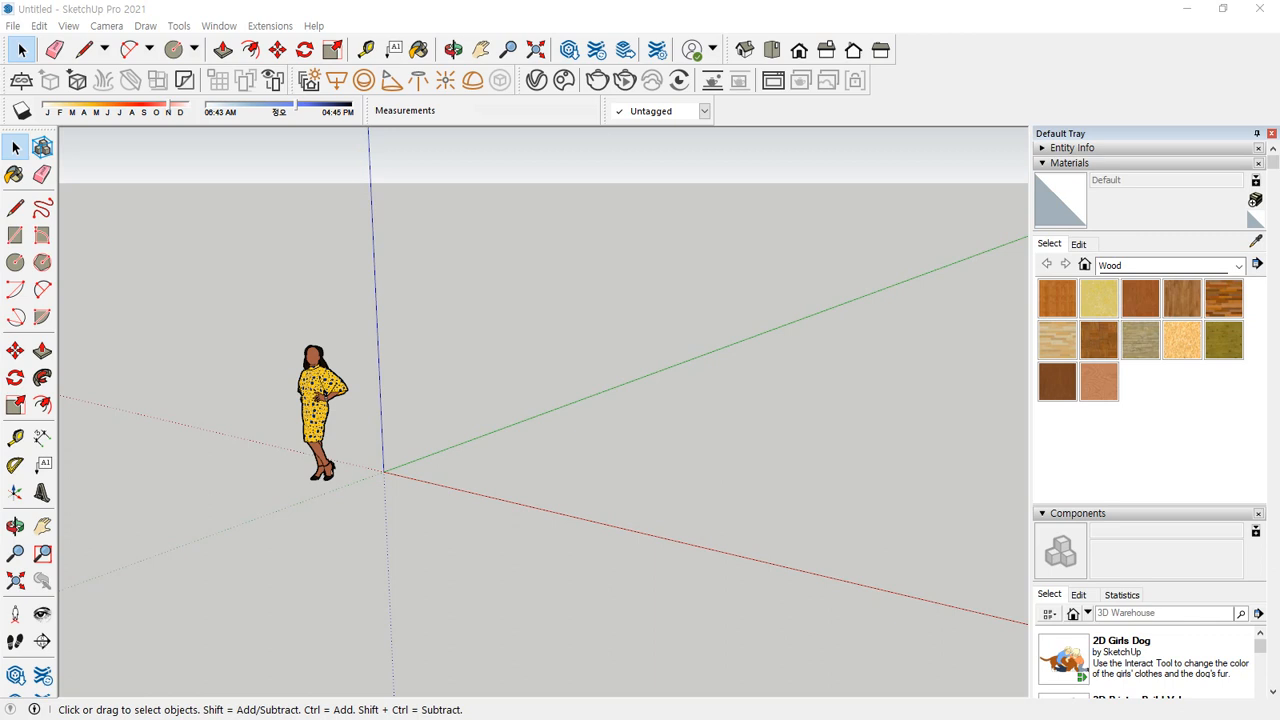
left_click(13, 26)
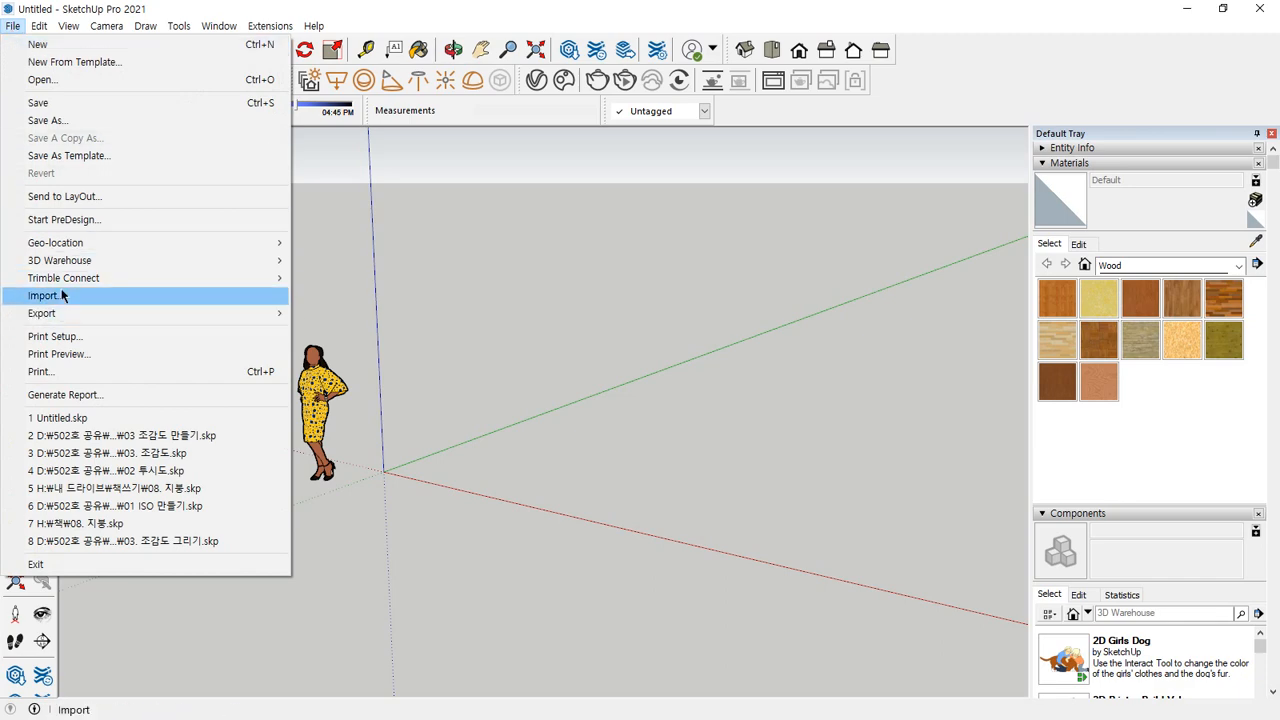
key("Escape")
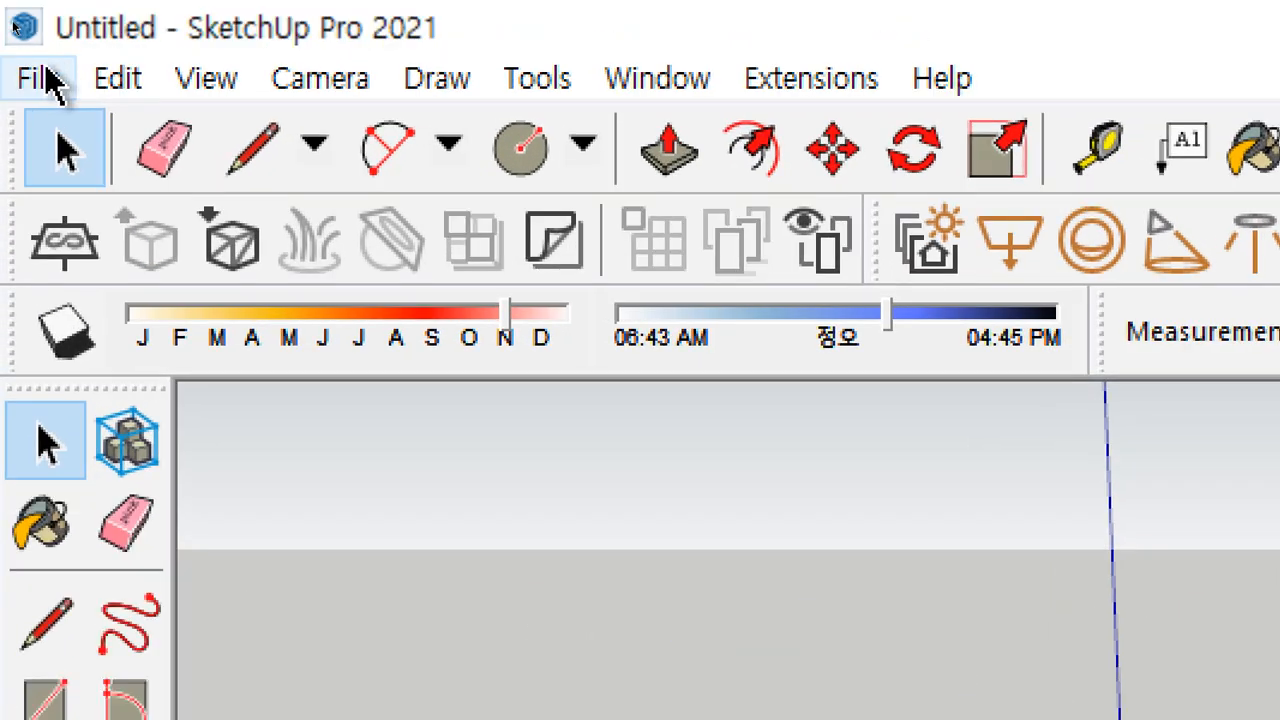
left_click(14, 27)
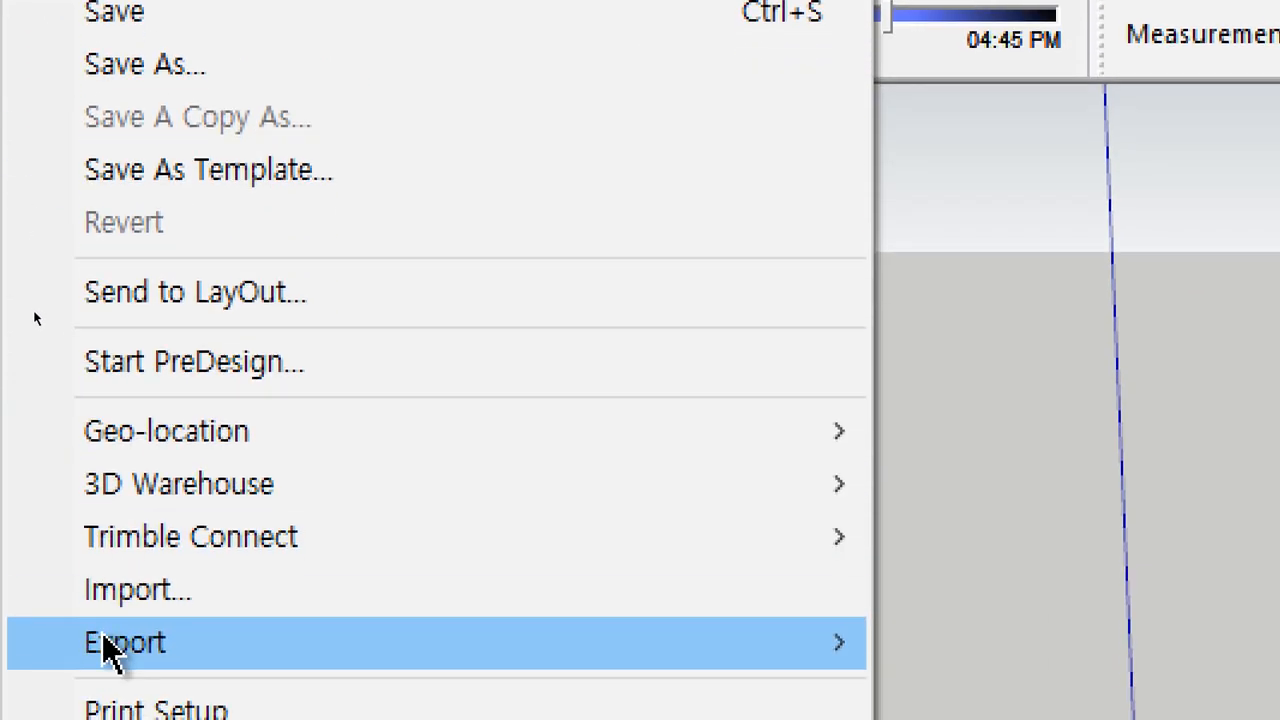
mouse_move(234, 628)
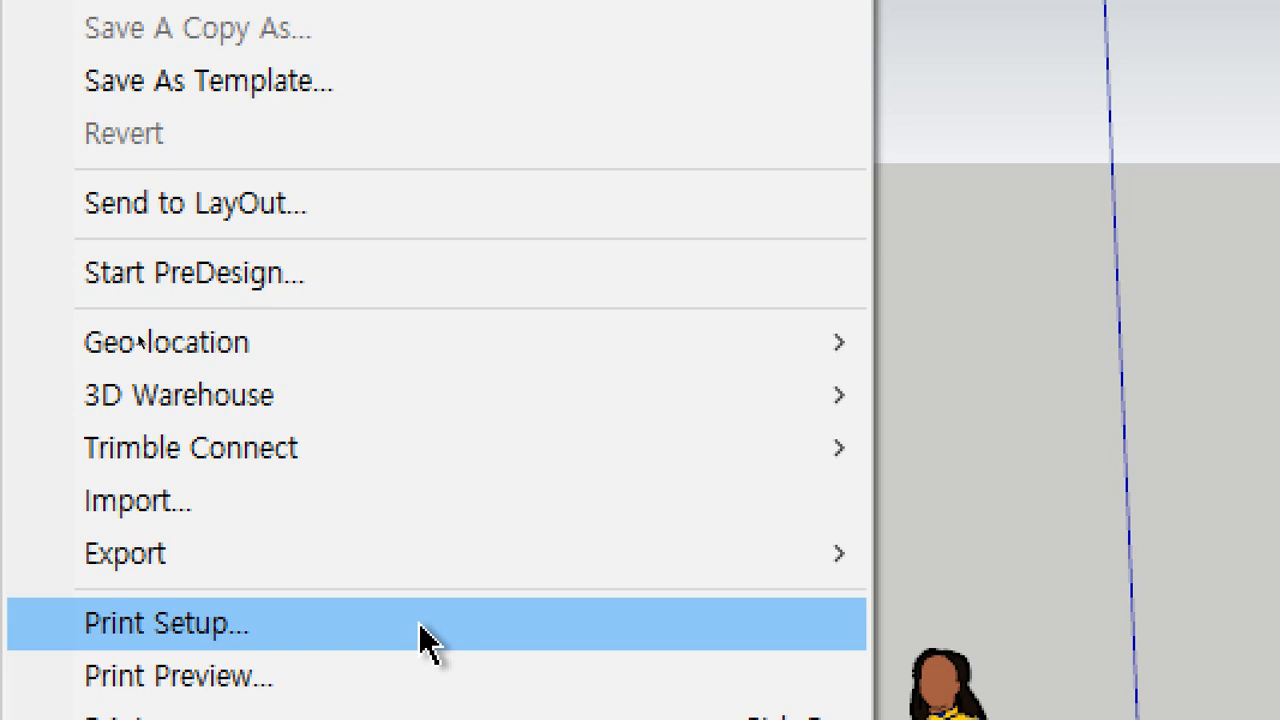
left_click(362, 530)
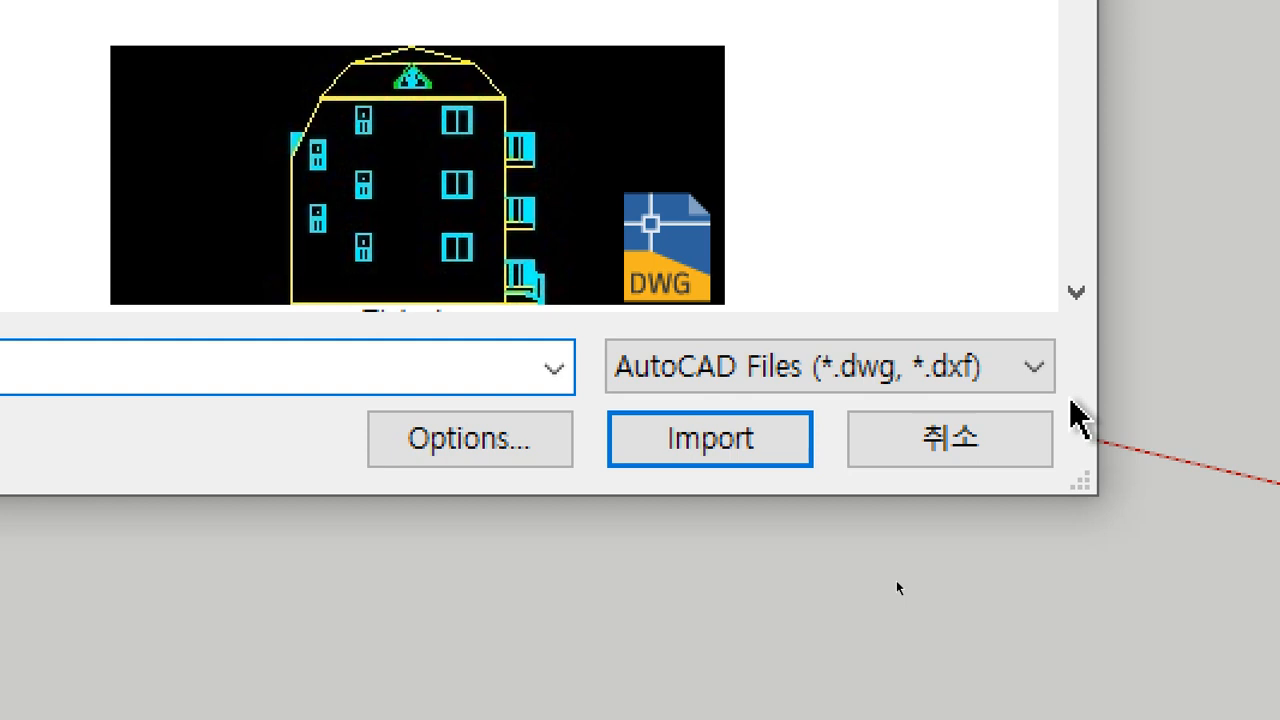
left_click(1006, 371)
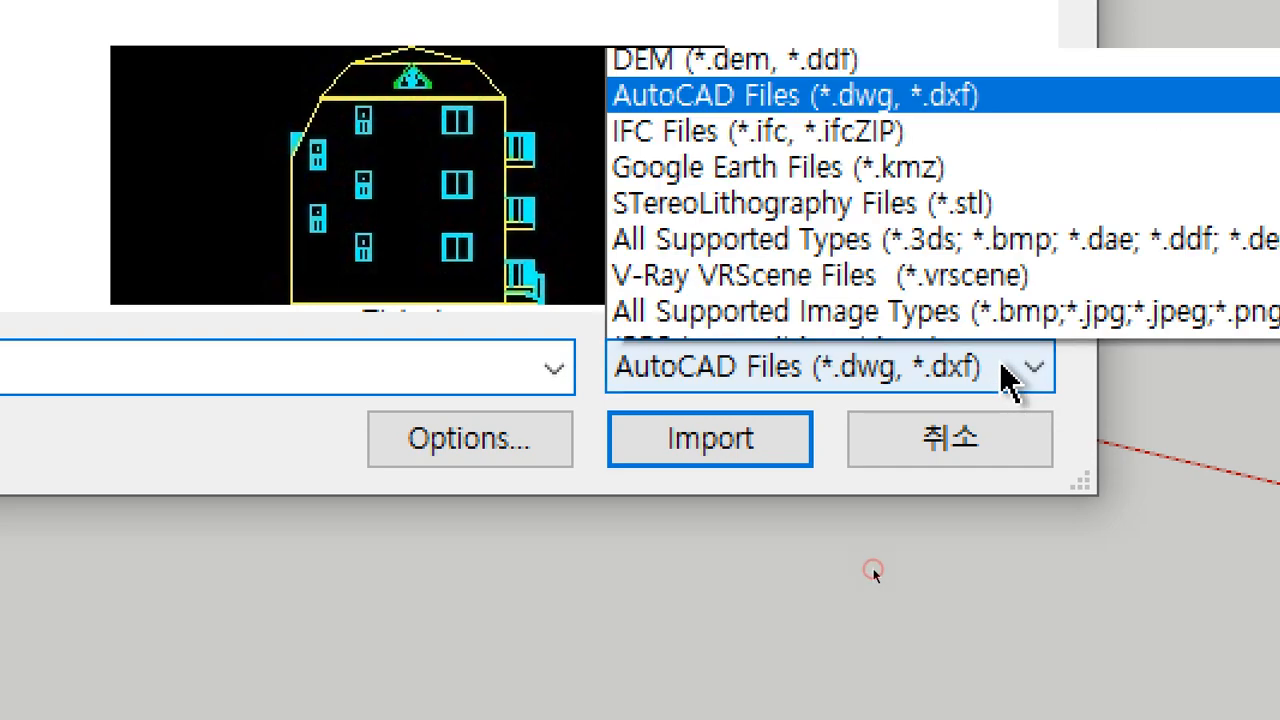
scroll(1006, 371, "down", 2)
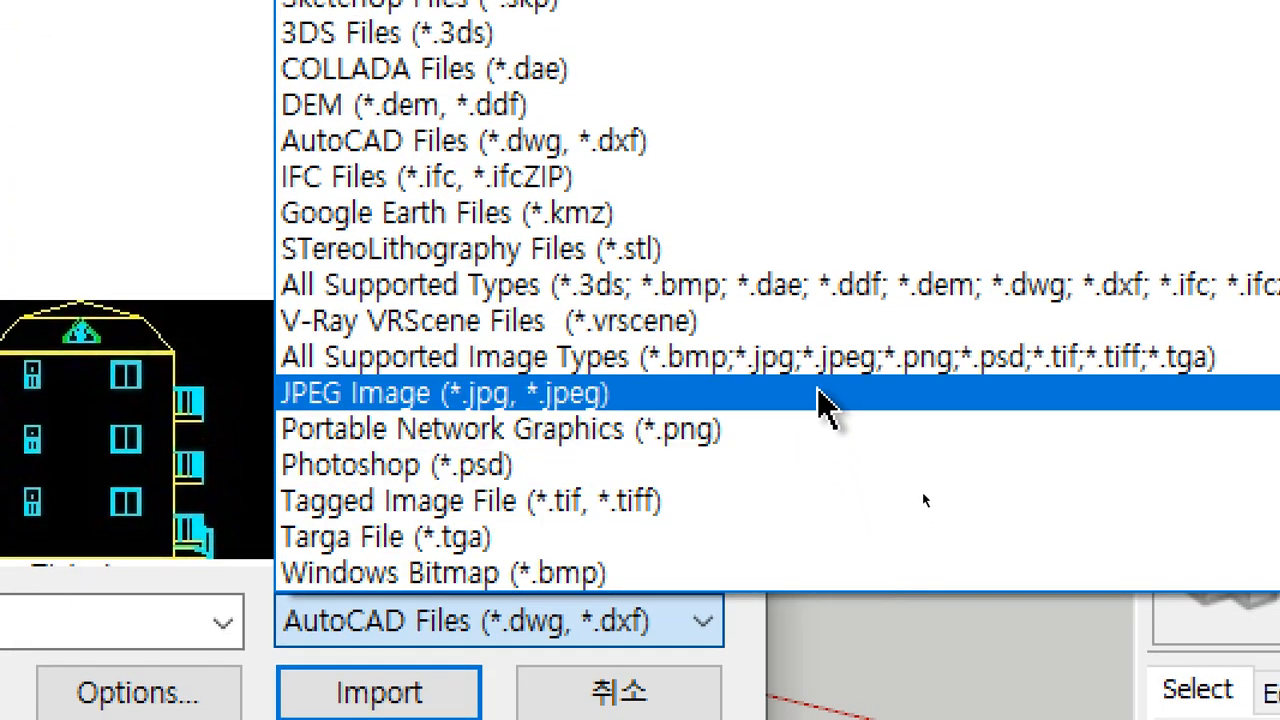
left_click(817, 393)
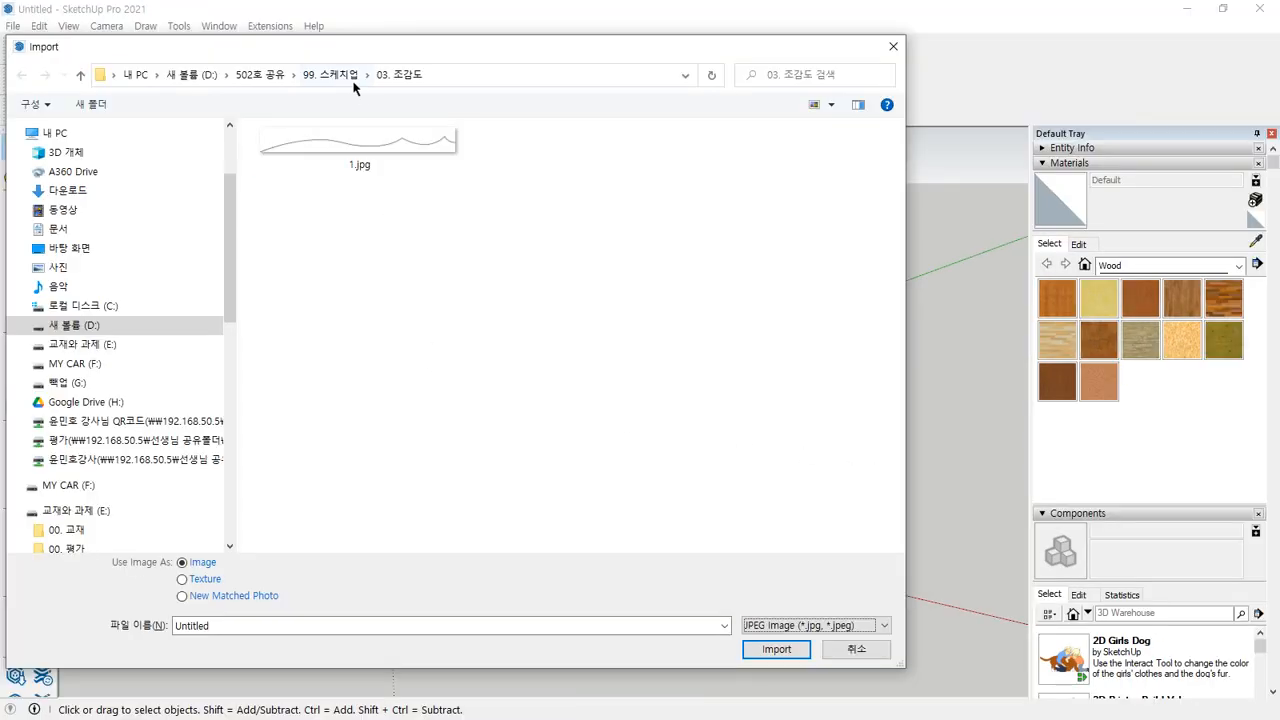
Import 02_FollowMe.jpg from the 99. 스케치업 folder as an image, placing it flat on the ground from the origin
left_click(337, 77)
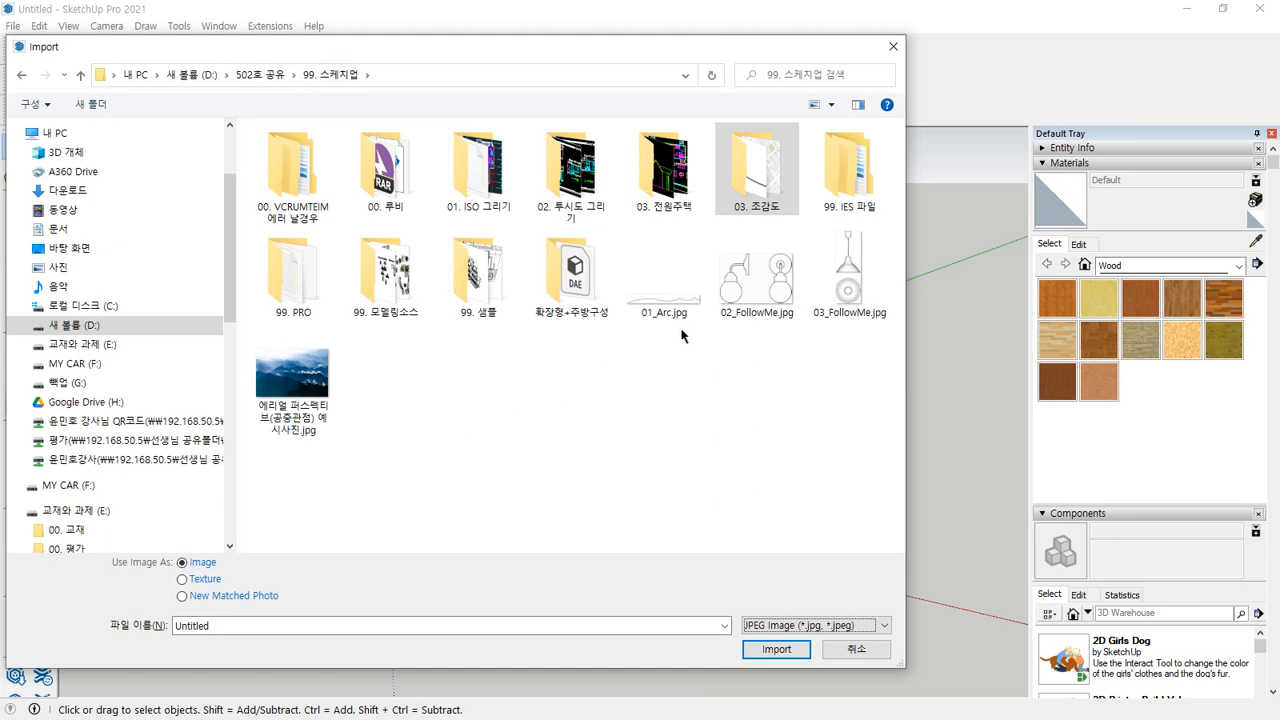
left_click(758, 289)
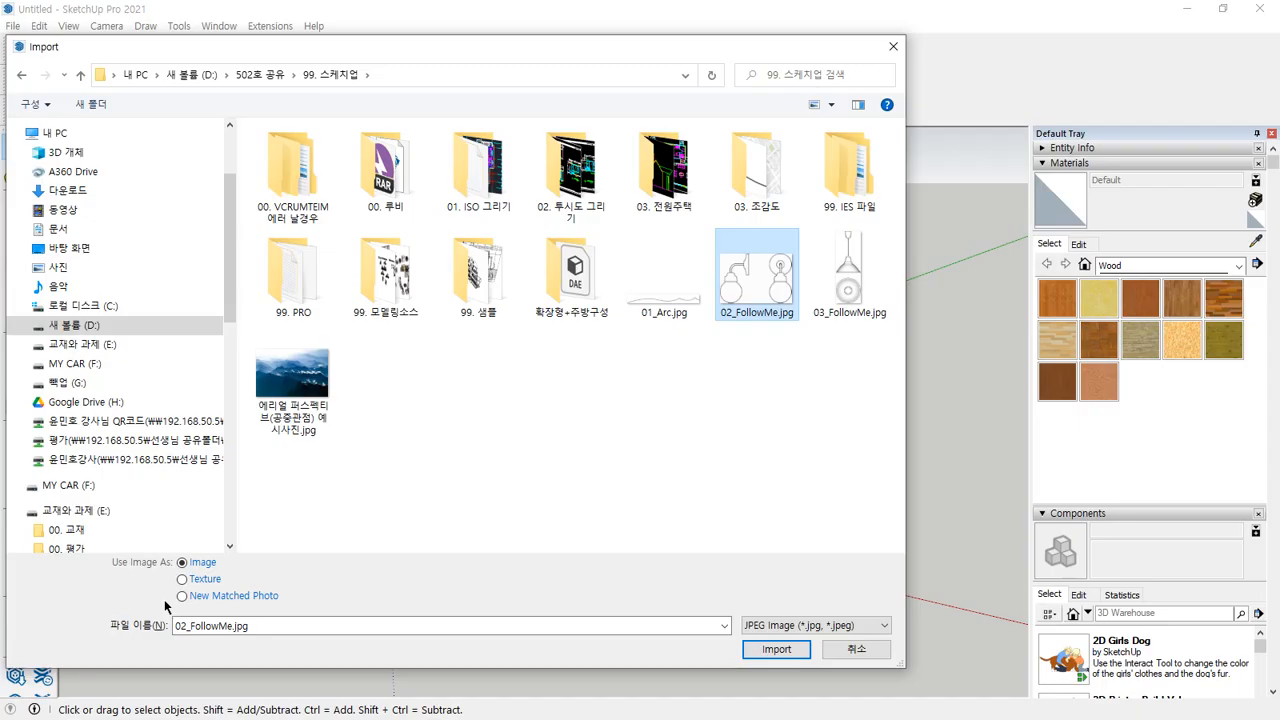
left_click(779, 650)
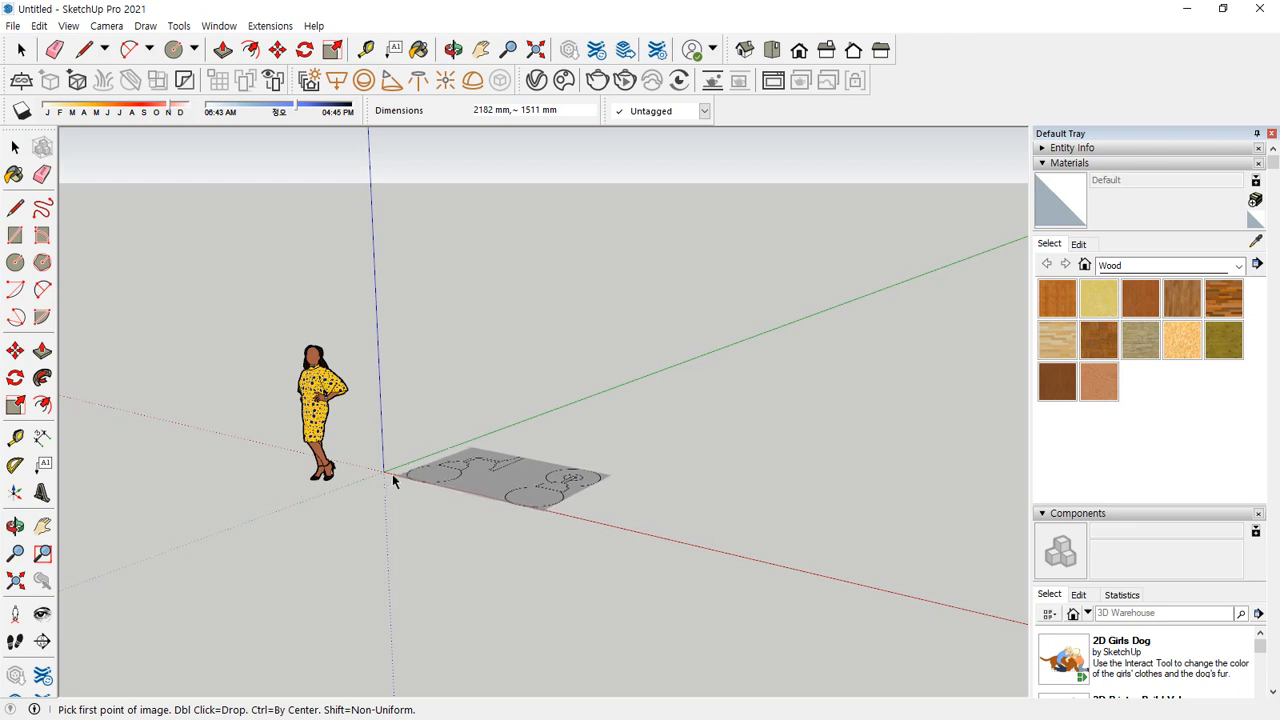
left_click(384, 471)
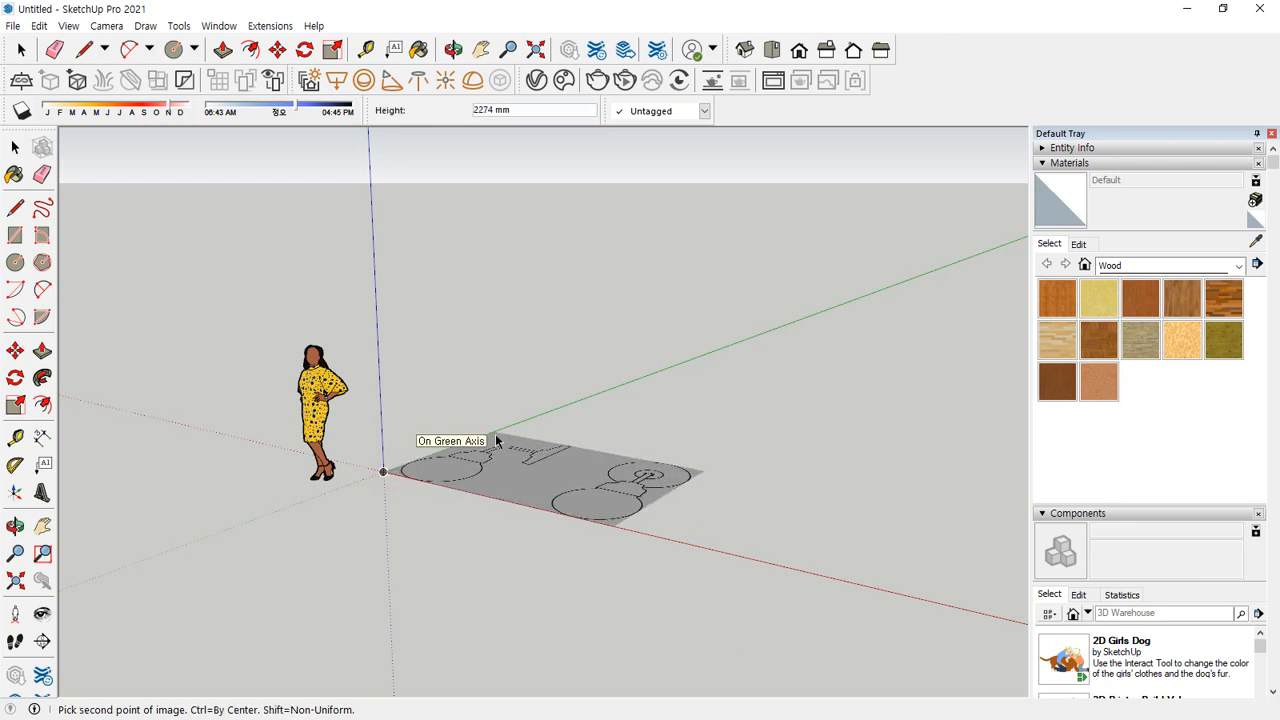
left_click(609, 443)
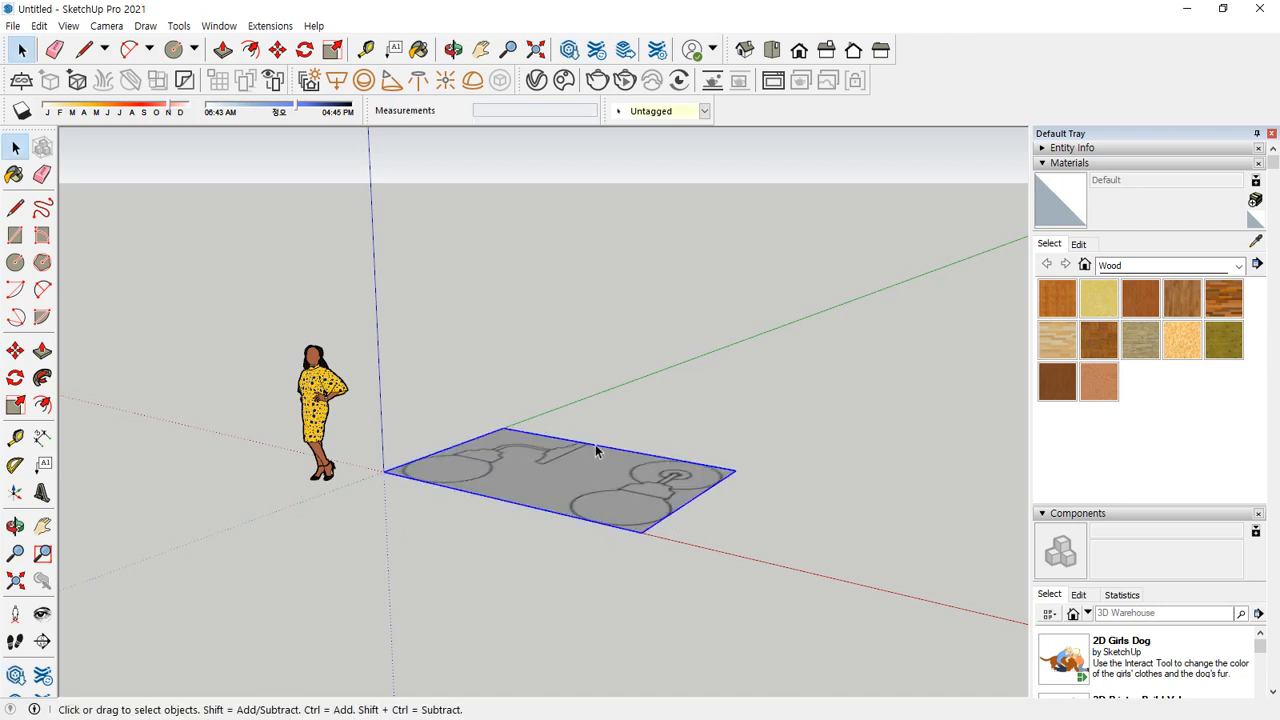
Rotate the lamp image 90 degrees about its edge on the red axis so it stands upright
middle_click_drag(597, 449, 355, 662)
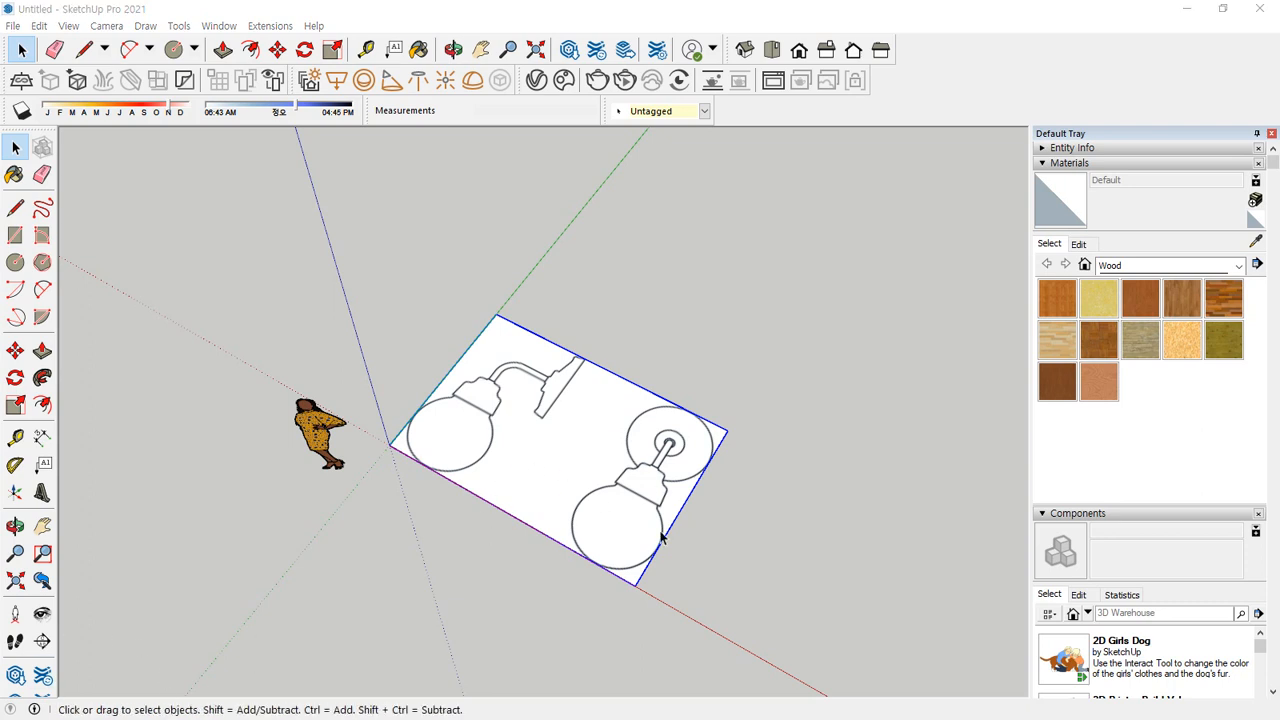
middle_click_drag(660, 537, 530, 606)
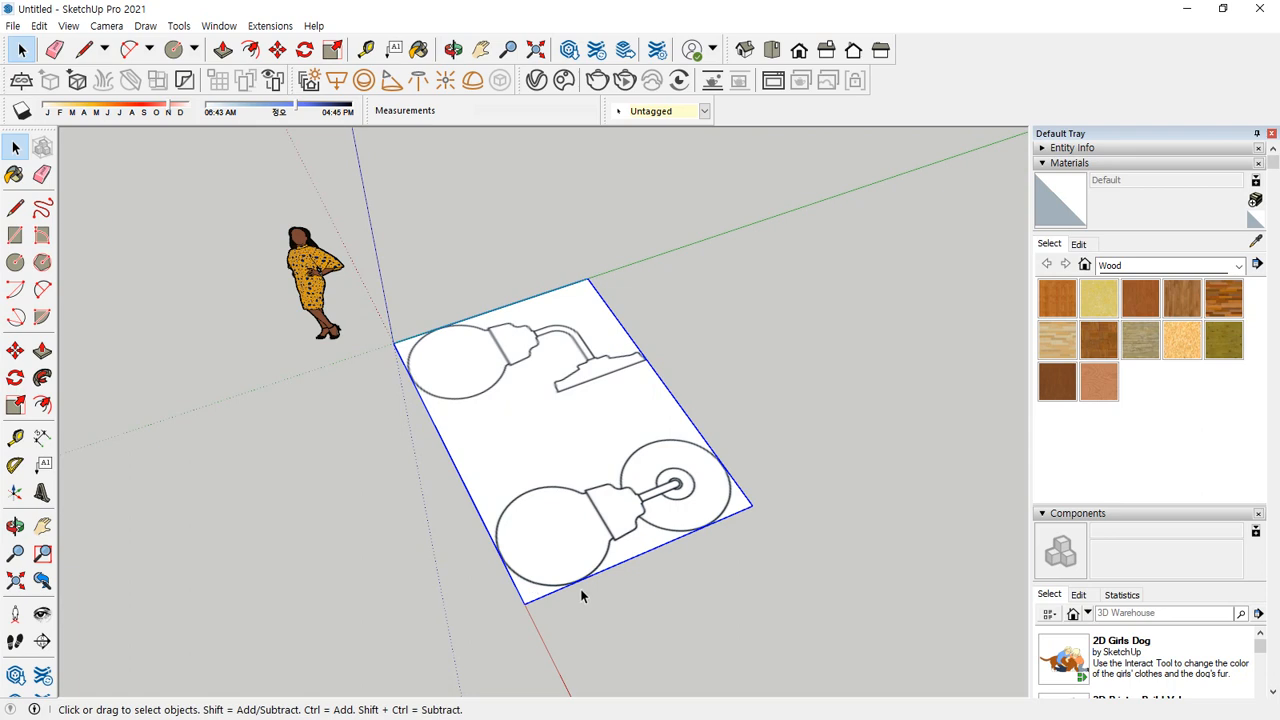
left_click(657, 592)
key("q")
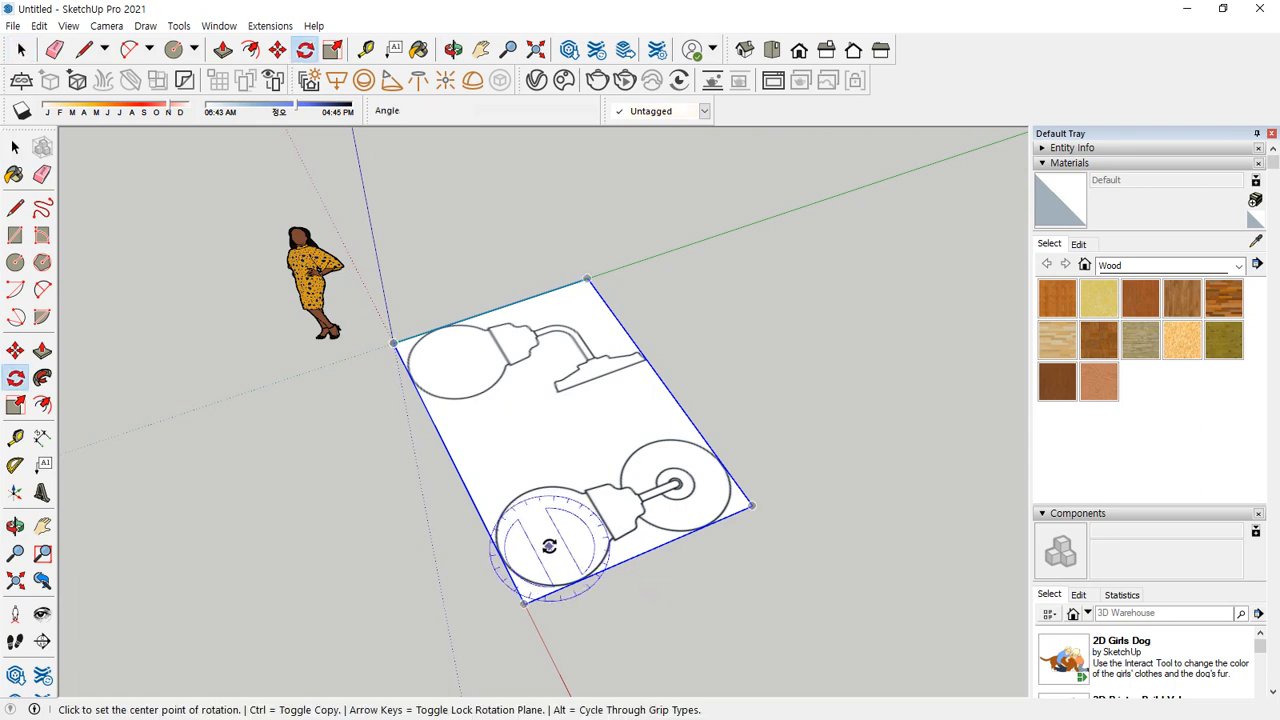
left_click(524, 606)
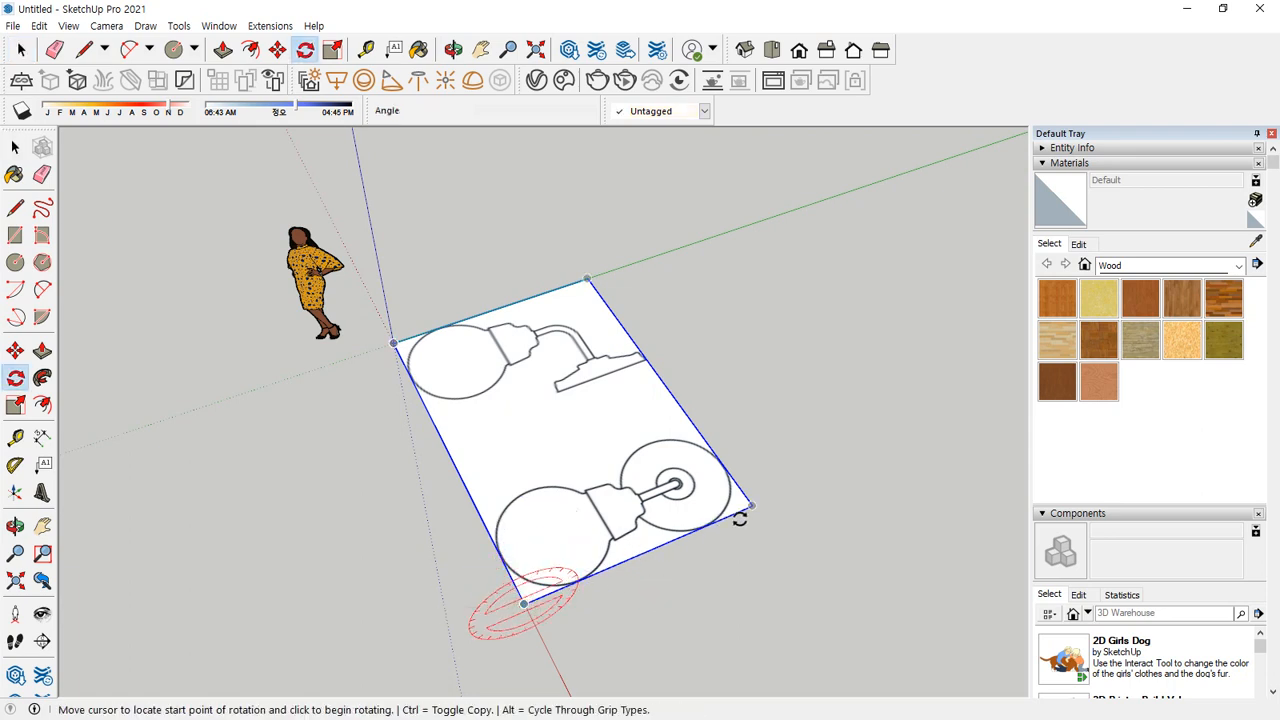
left_click(752, 506)
type("90")
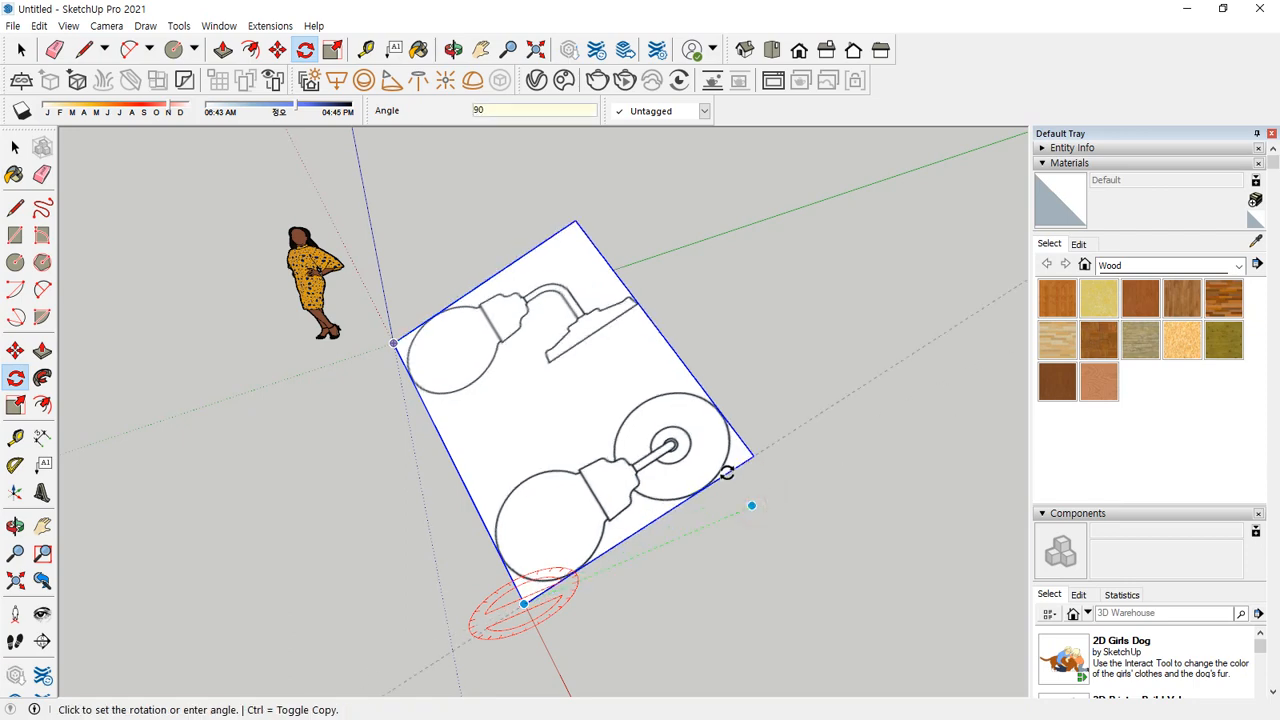
key("Return")
middle_click_drag(557, 517, 893, 367)
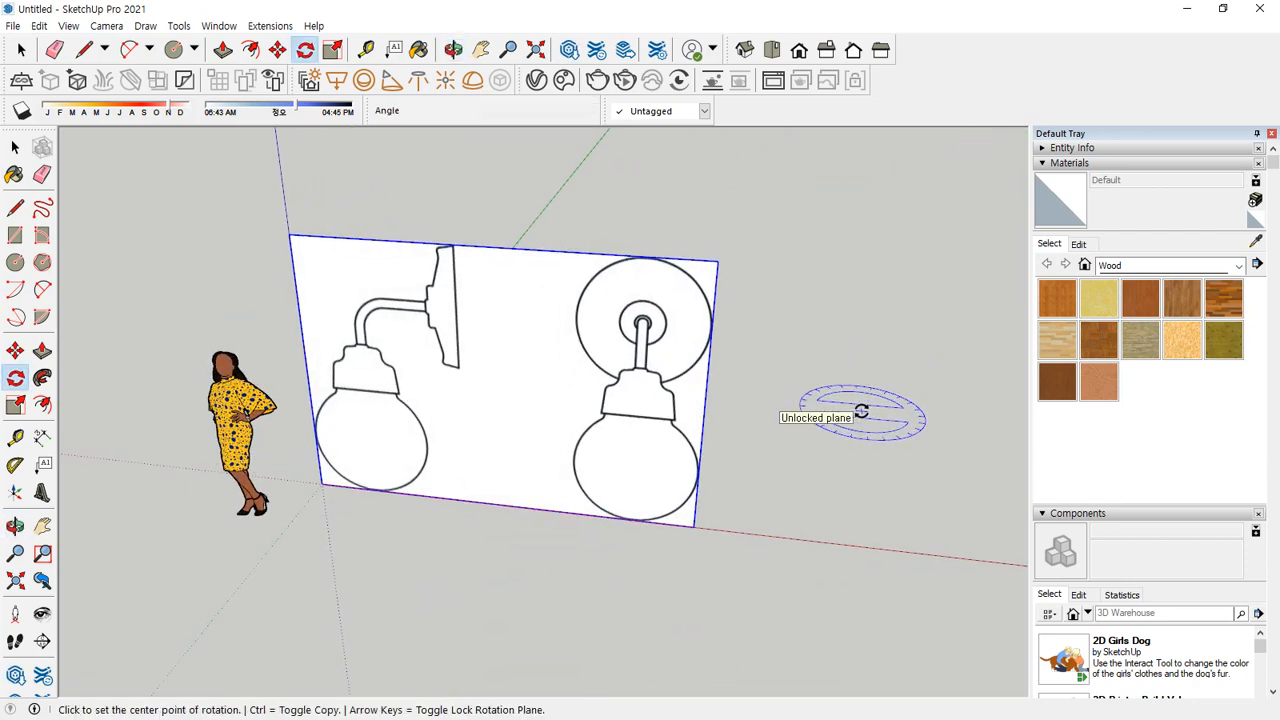
Explode the upright lamp image into a textured face, and look at the material editing settings
left_click(12, 148)
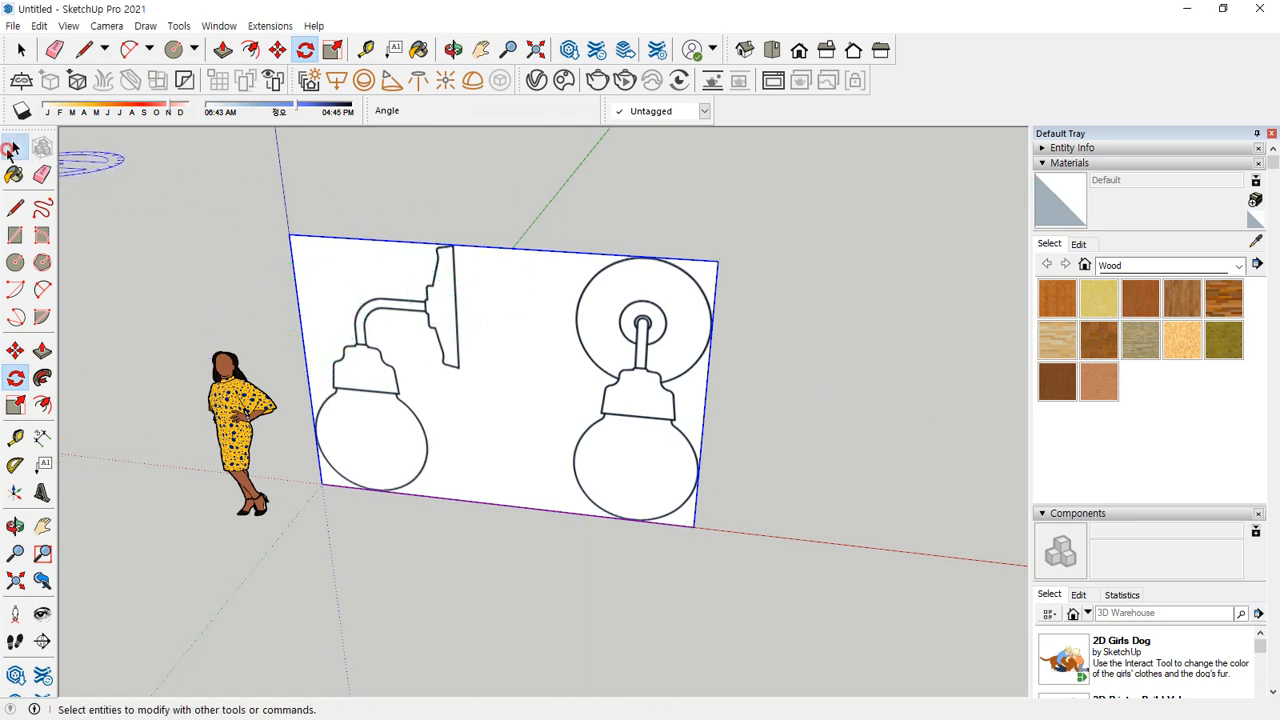
right_click(514, 290)
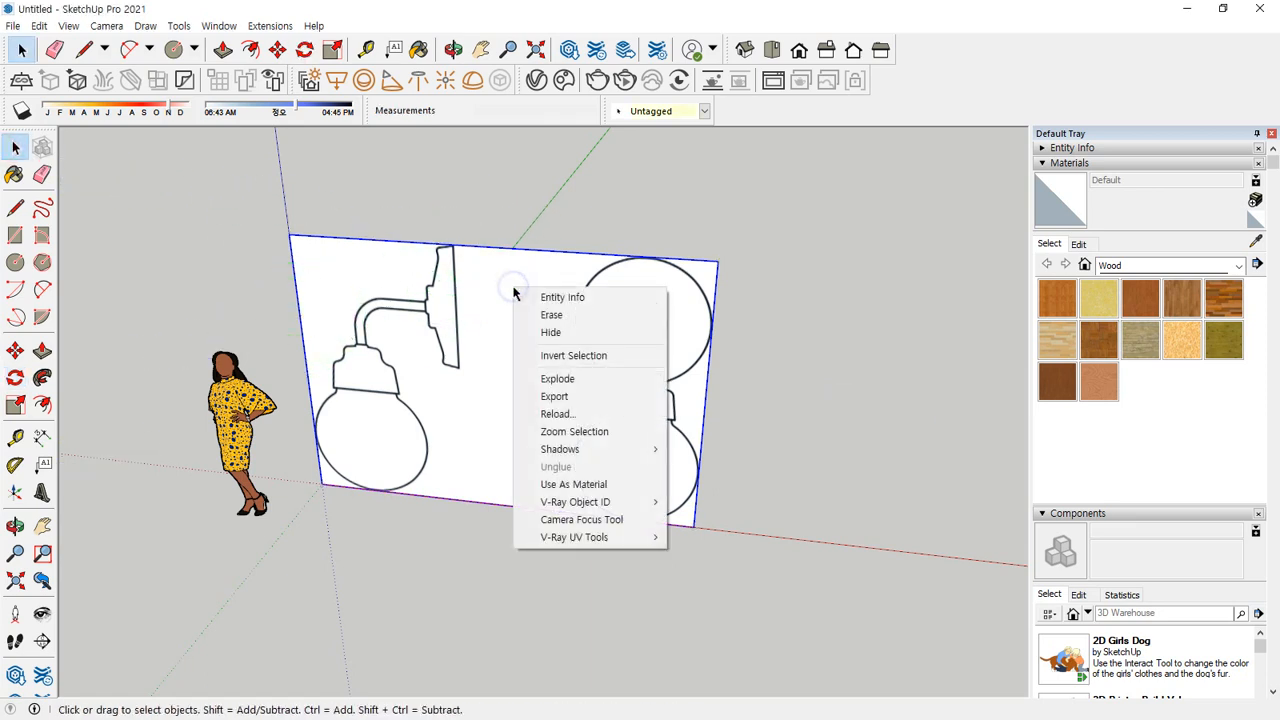
left_click(558, 382)
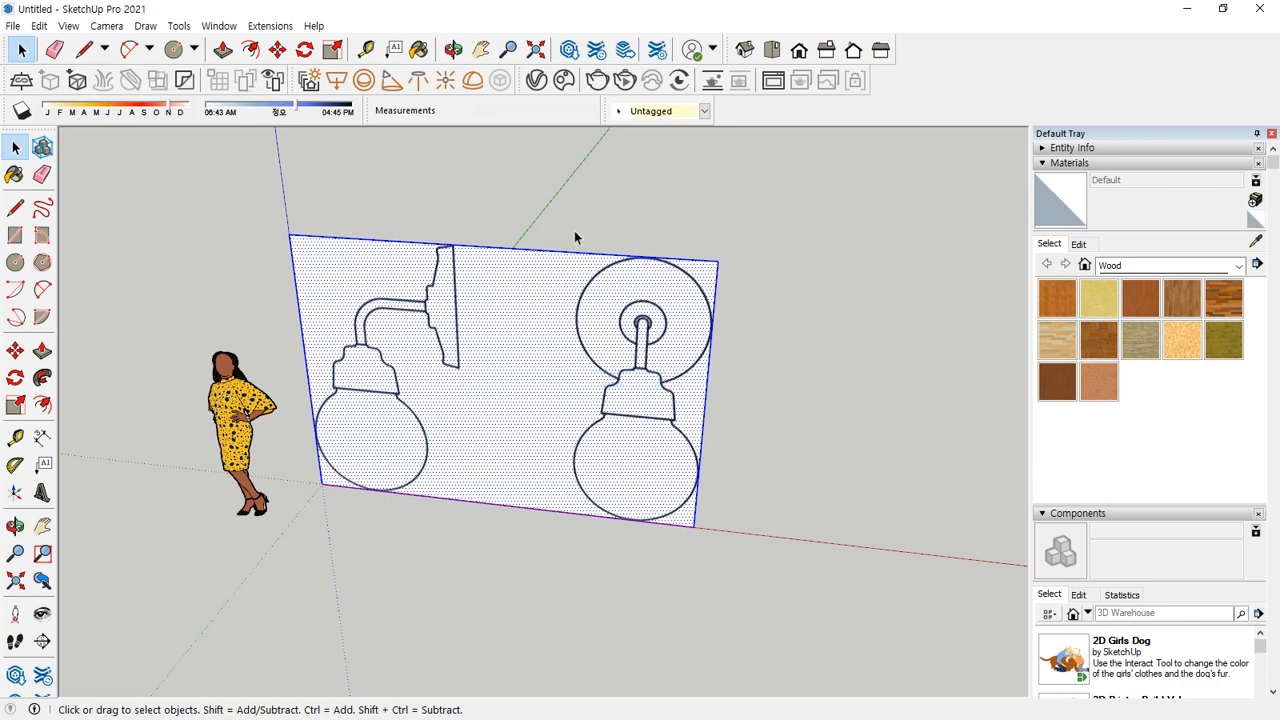
left_click(562, 200)
left_click(524, 307)
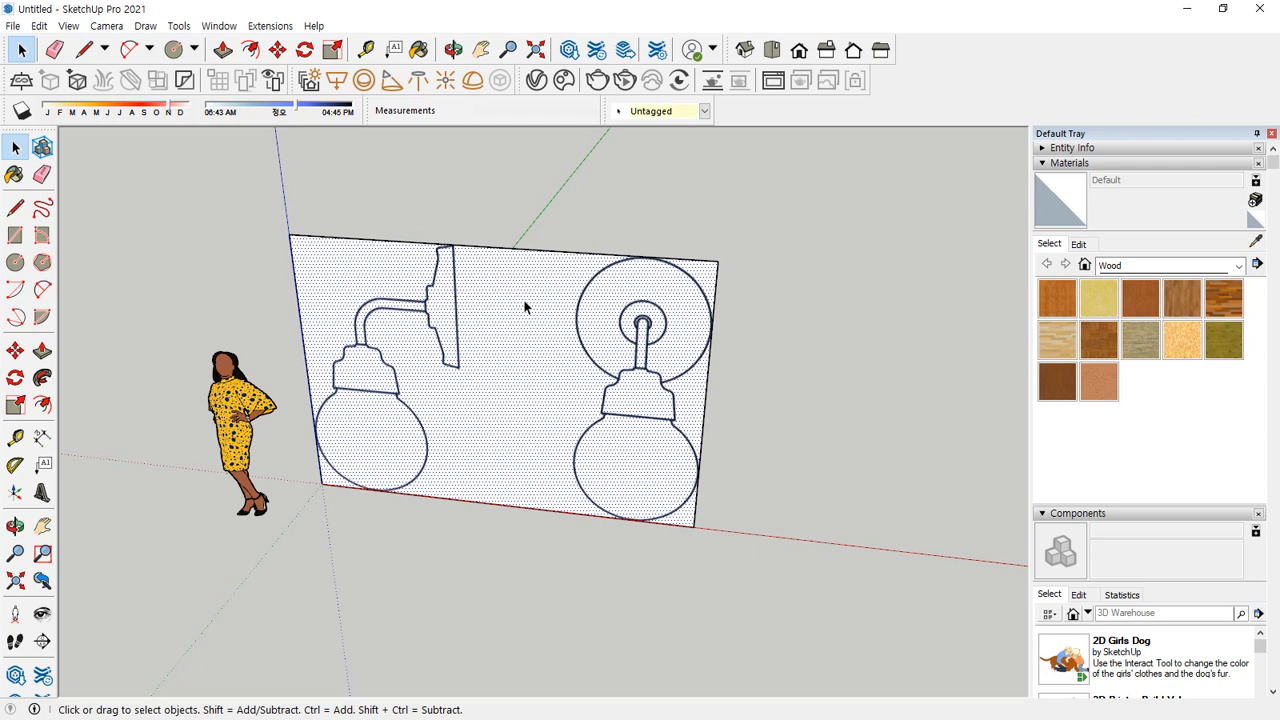
left_click(1078, 244)
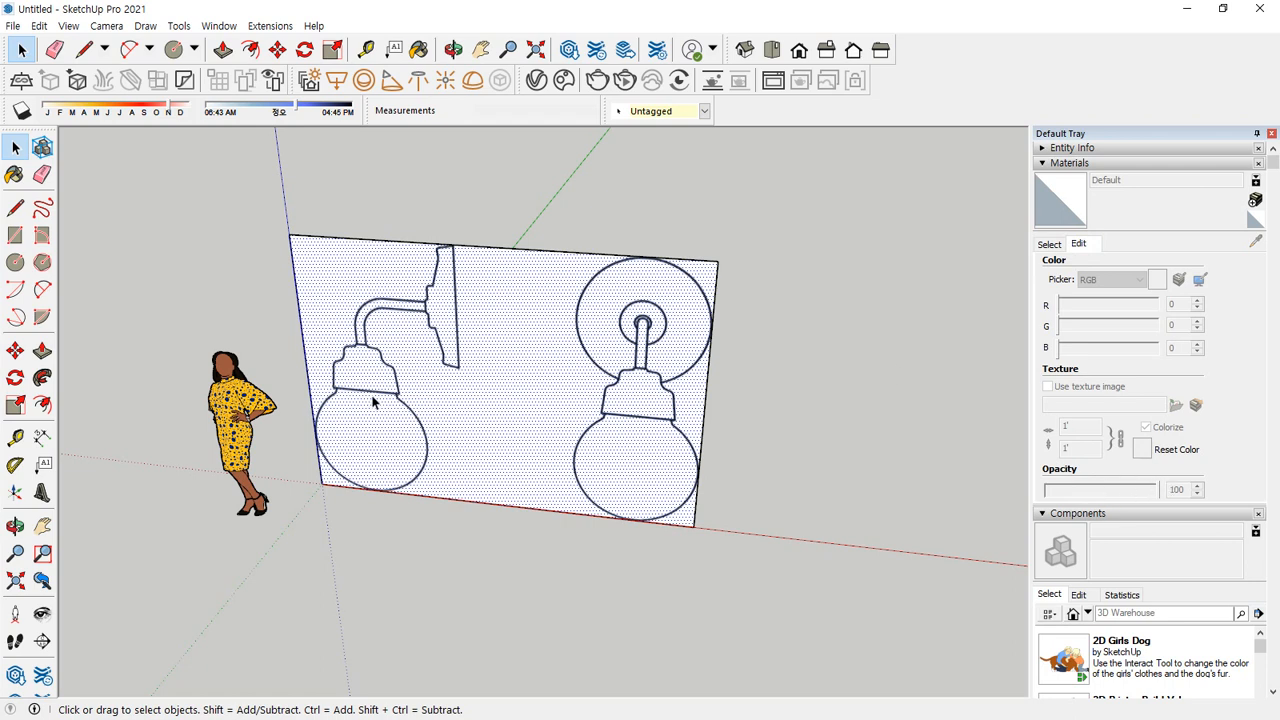
left_click(568, 186)
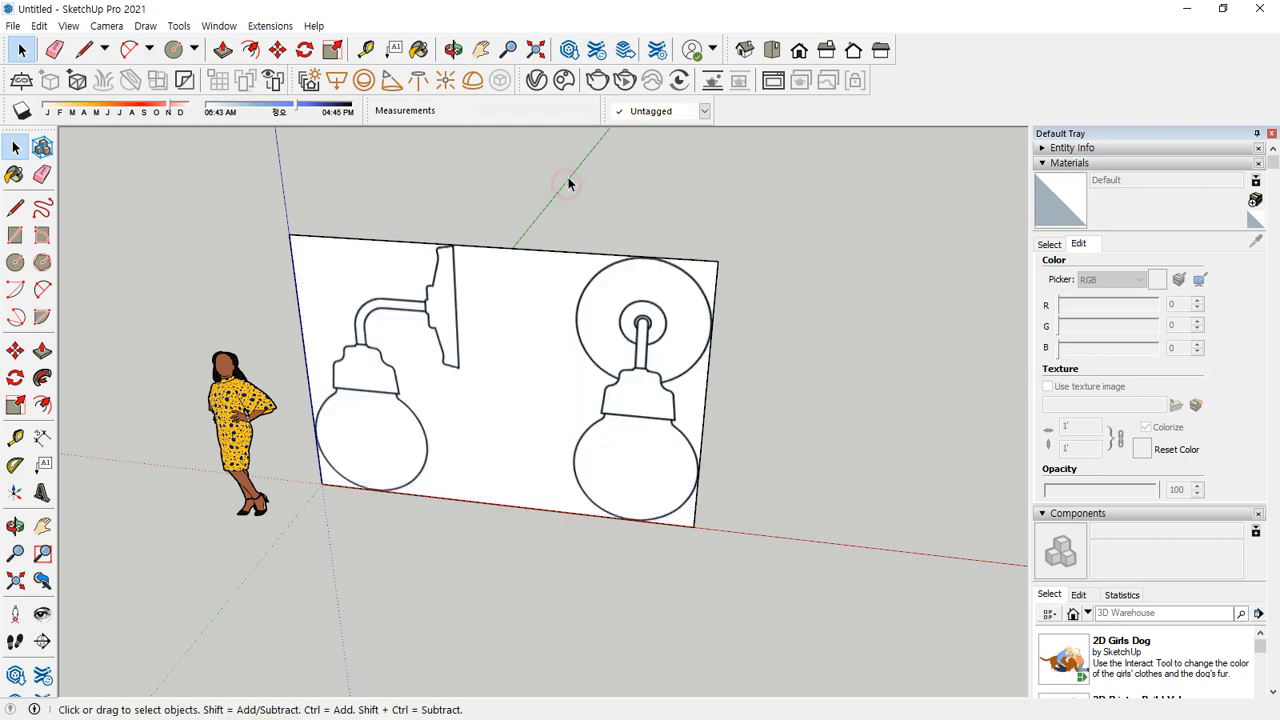
Draw a full-height rectangle on the image face between the lamp's side view and front view
key("r")
left_click(493, 247)
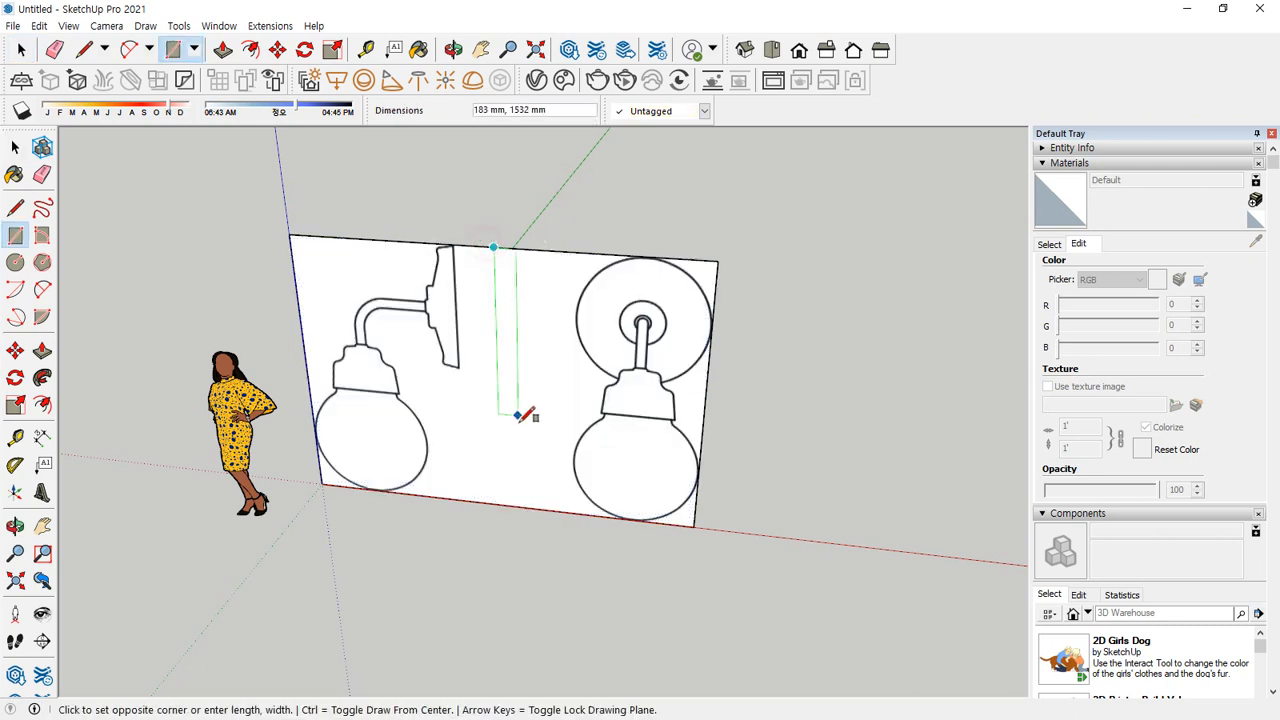
left_click(571, 512)
key("space")
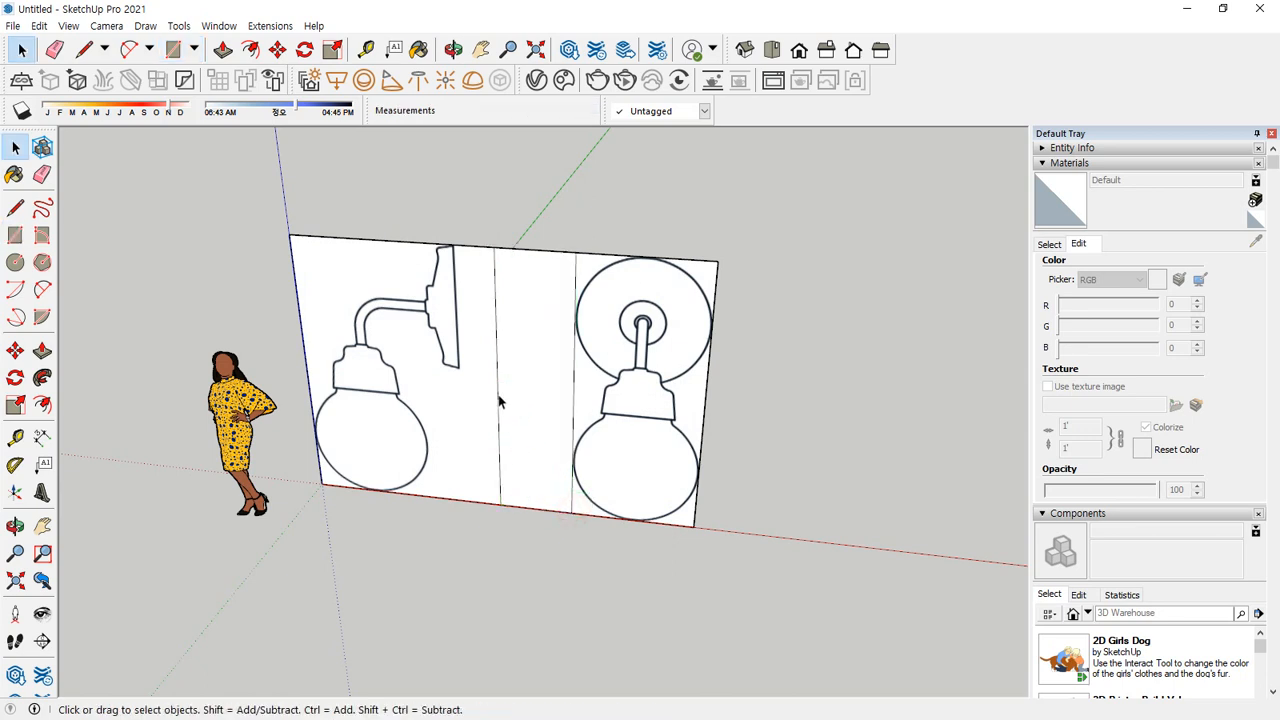
Move the dividing line nearest the side view about 342 mm along the red axis onto the wall plate's back edge
left_click(500, 490)
key("m")
scroll(490, 305, "up", 5)
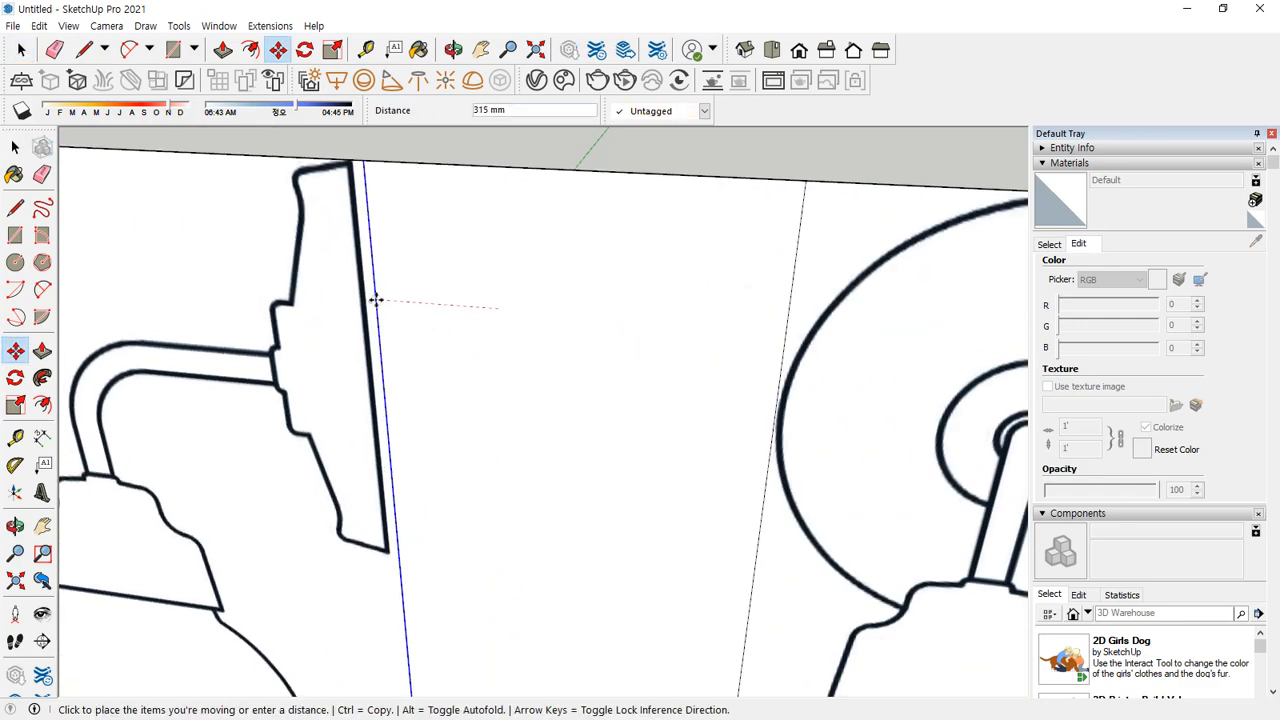
scroll(370, 300, "up", 5)
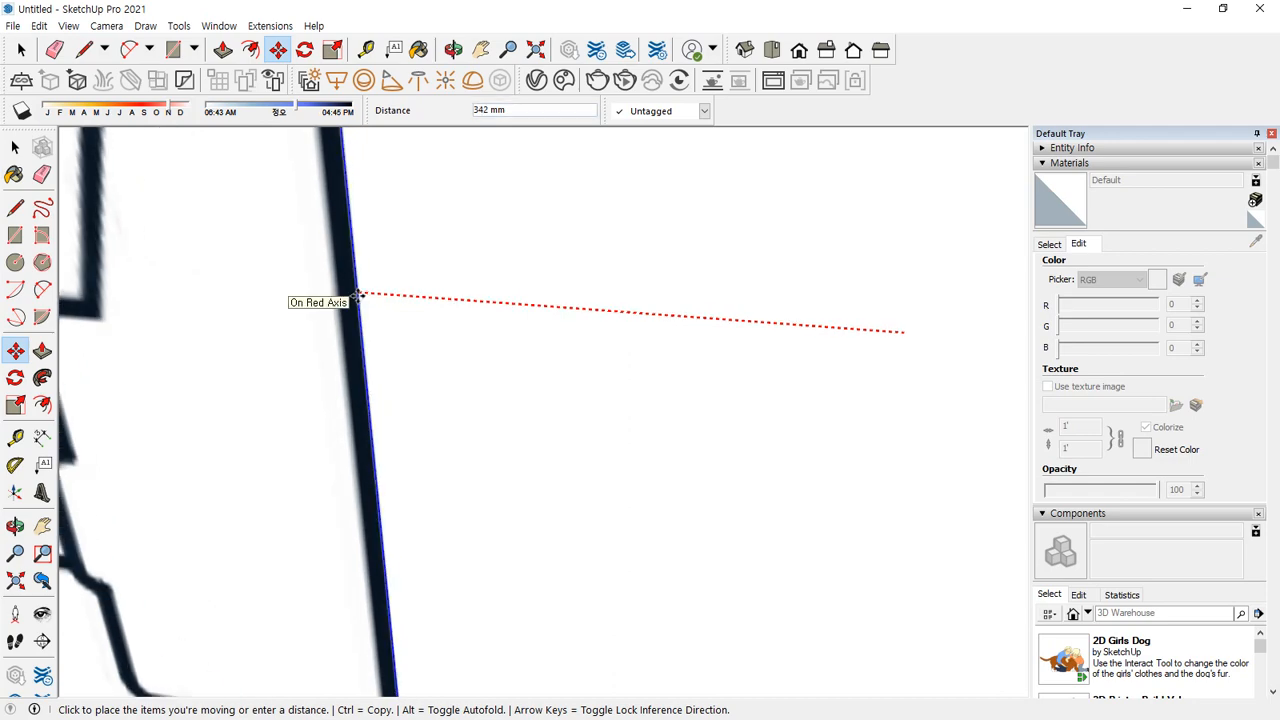
left_click(360, 295)
Move the other dividing line about 4 mm along the red axis to touch the outer circle of the front view
scroll(511, 323, "down", 5)
middle_click_drag(926, 390, 566, 266)
key("space")
scroll(580, 306, "up", 5)
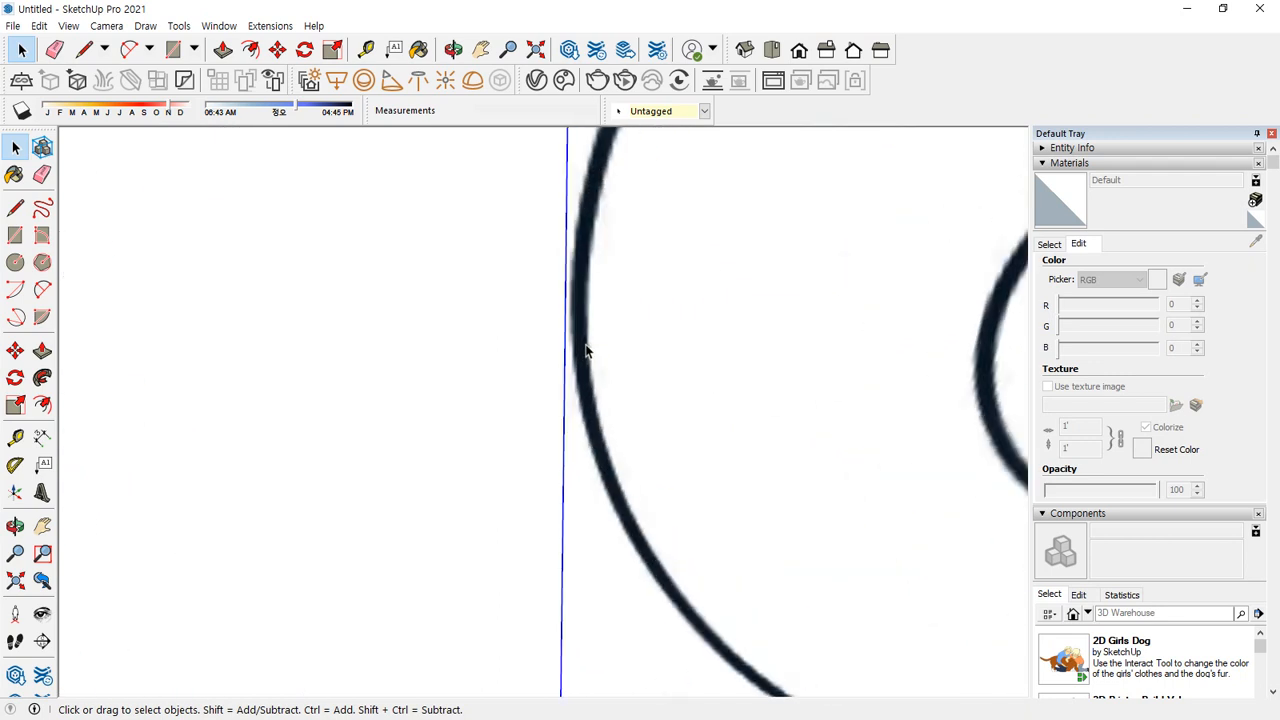
key("m")
left_click(559, 366)
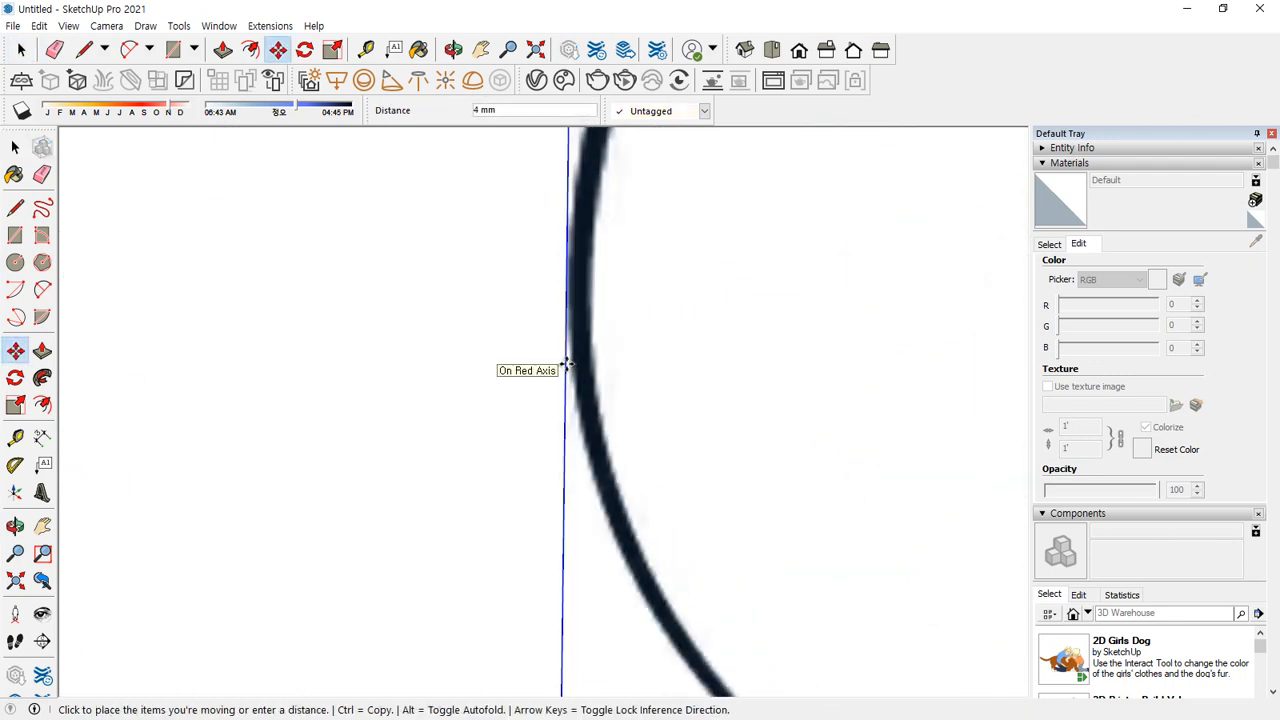
left_click(566, 365)
scroll(529, 374, "down", 8)
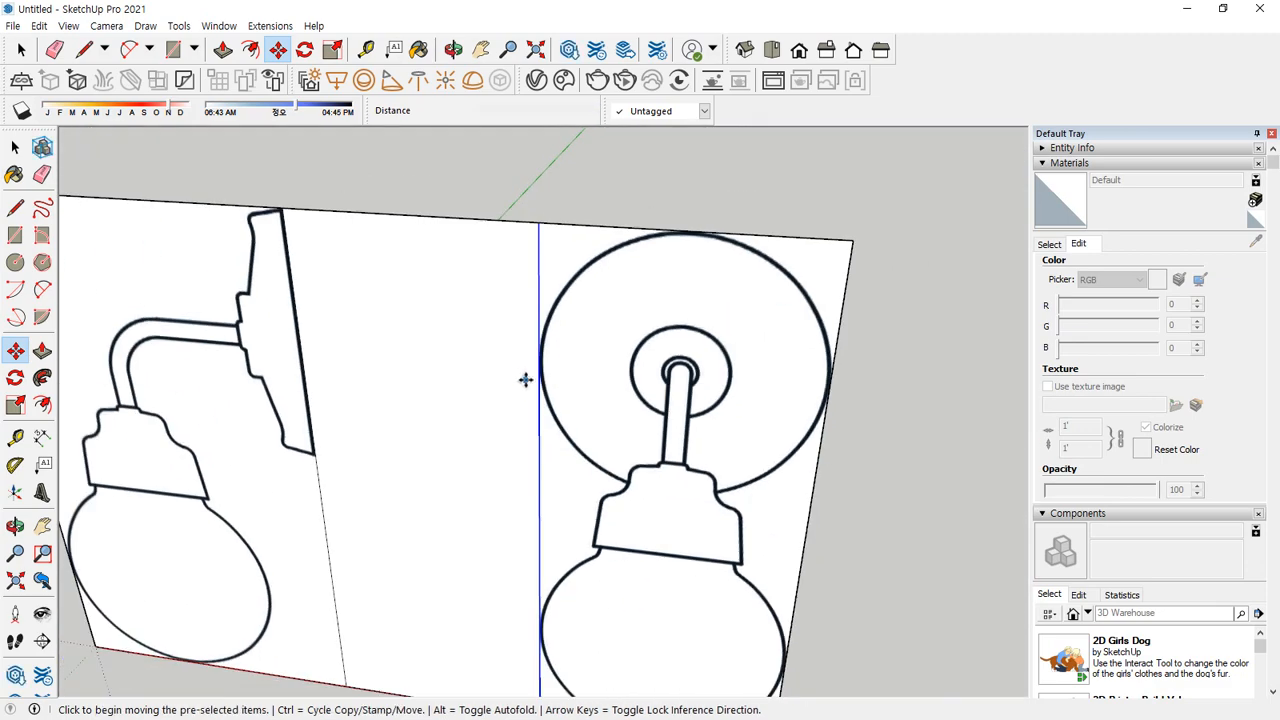
key("space")
Select the side-view, blank middle and front-view faces individually to check how the image is divided
middle_click_drag(507, 484, 426, 476)
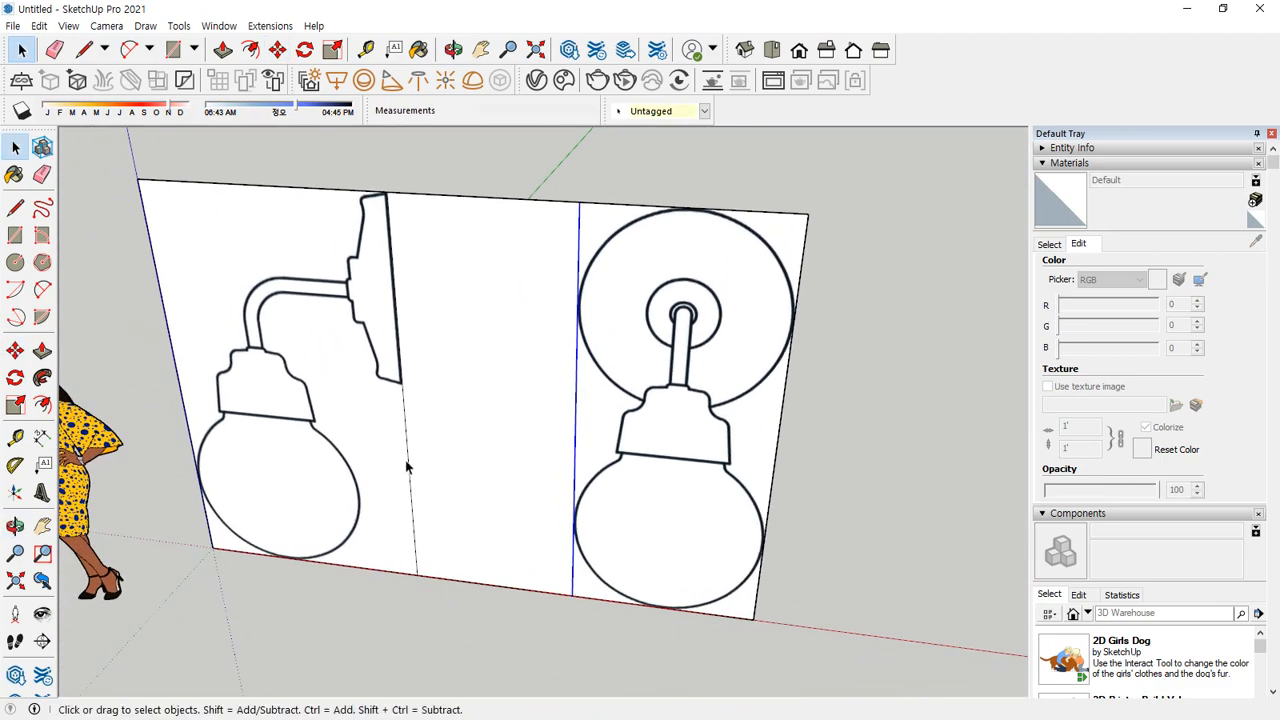
left_click(406, 463)
key("l")
left_click(386, 172)
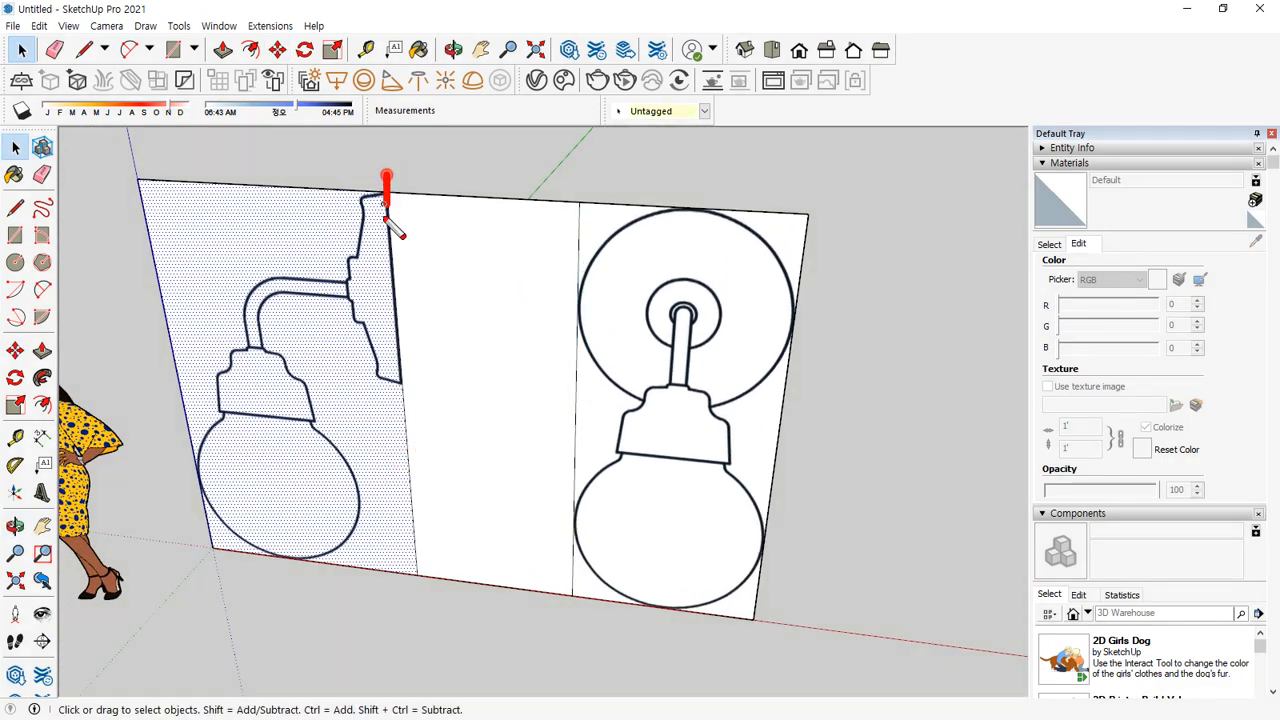
left_click_drag(396, 468, 396, 468)
left_click_drag(584, 268, 584, 440)
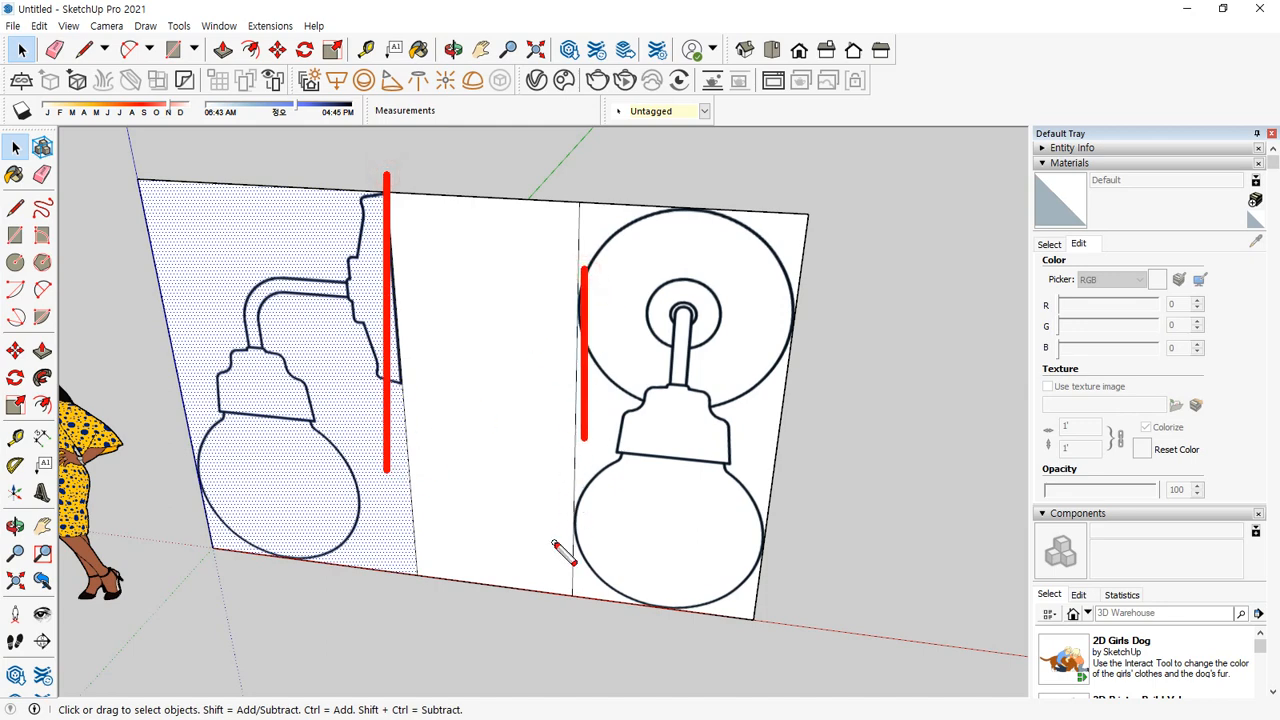
key("space")
left_click(458, 302)
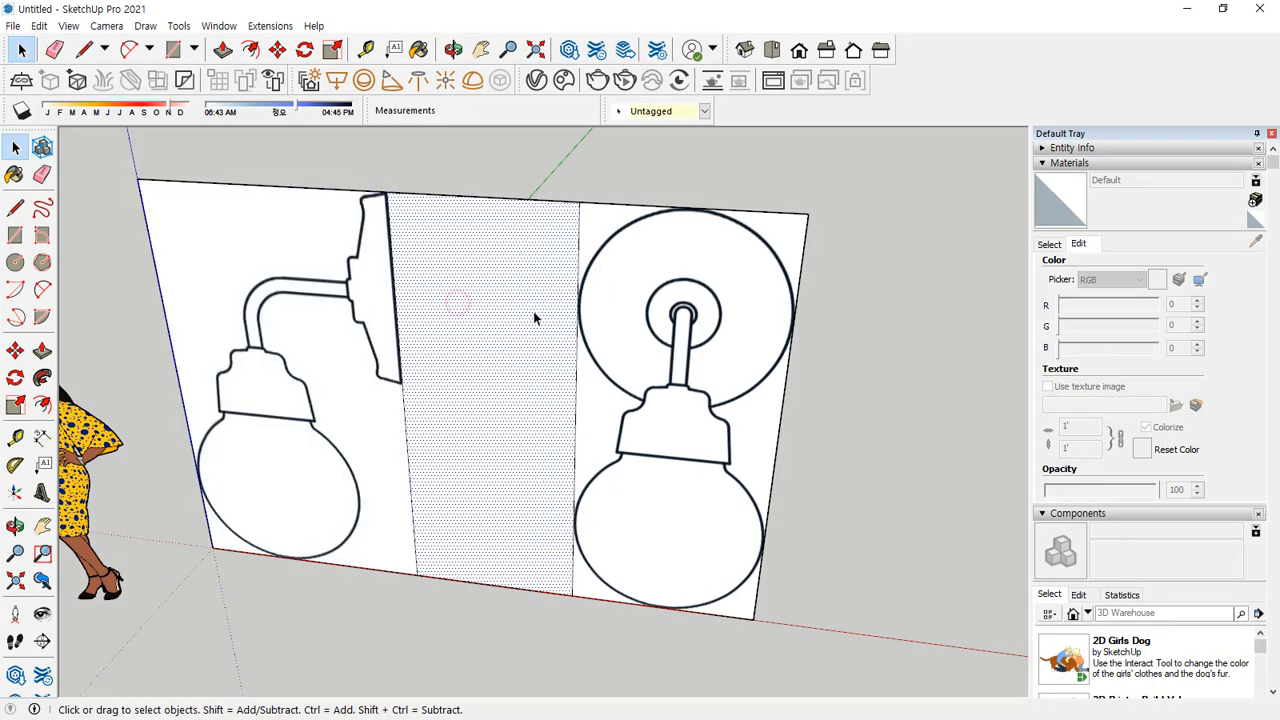
left_click(697, 322)
left_click(527, 323)
left_click(315, 307)
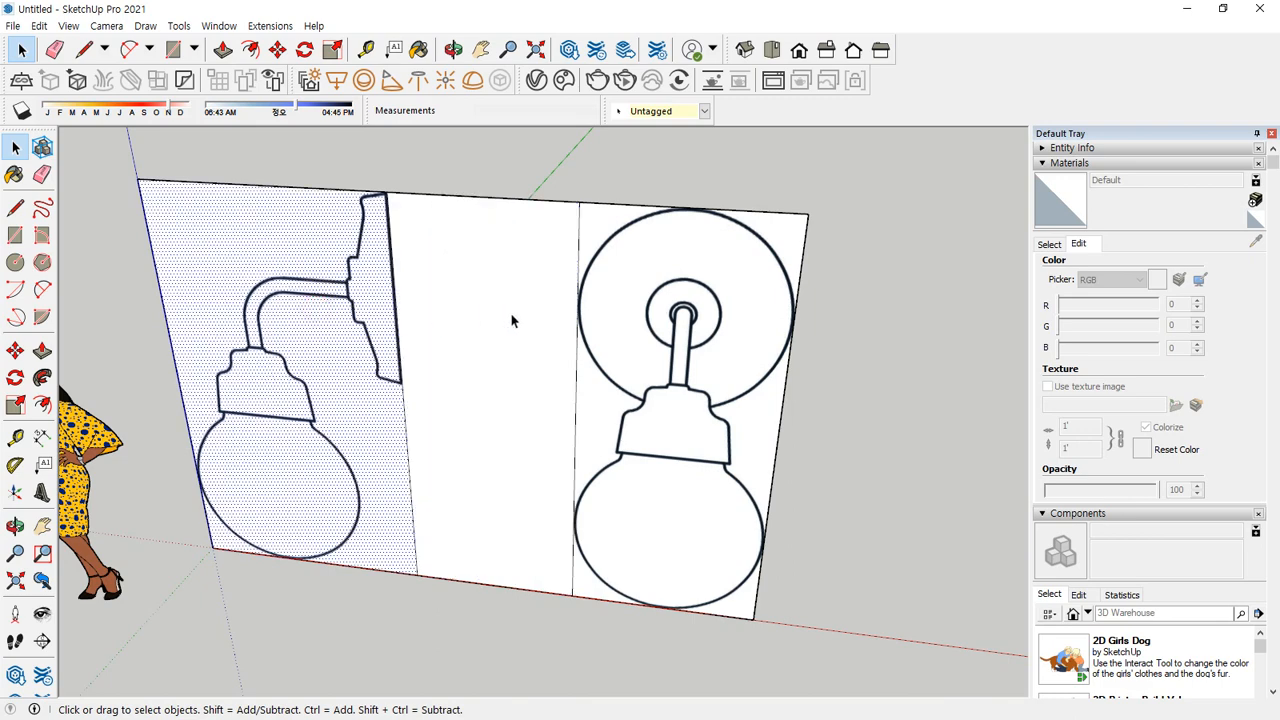
left_click(511, 315)
double_click(668, 318)
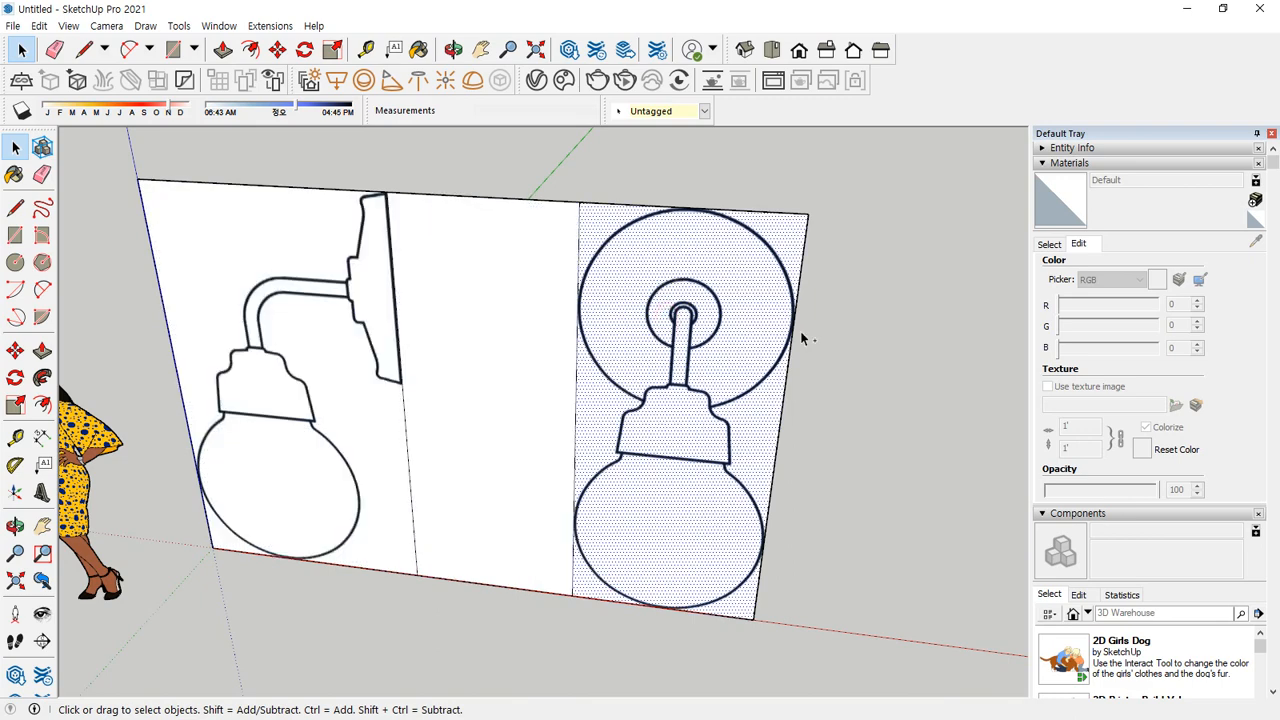
left_click(801, 338)
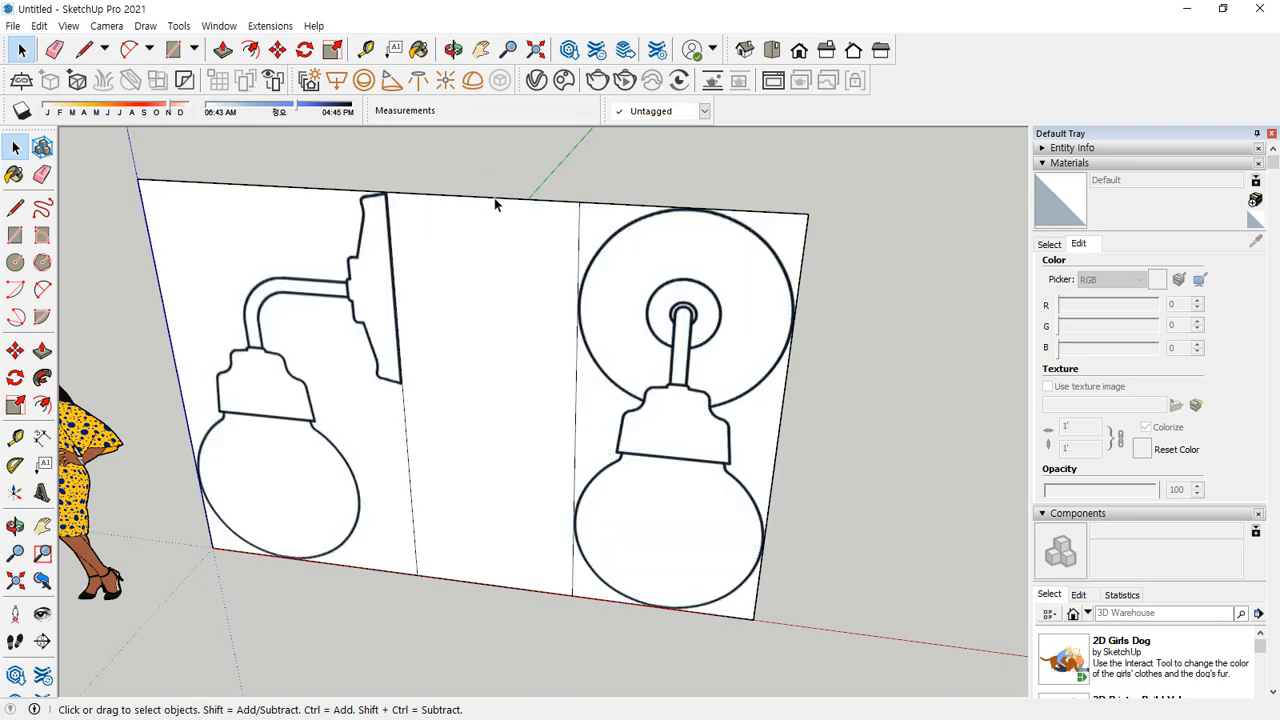
Erase the blank middle section's top and bottom edges, leaving the side view and front view as two separate faces
key("e")
left_click(490, 199)
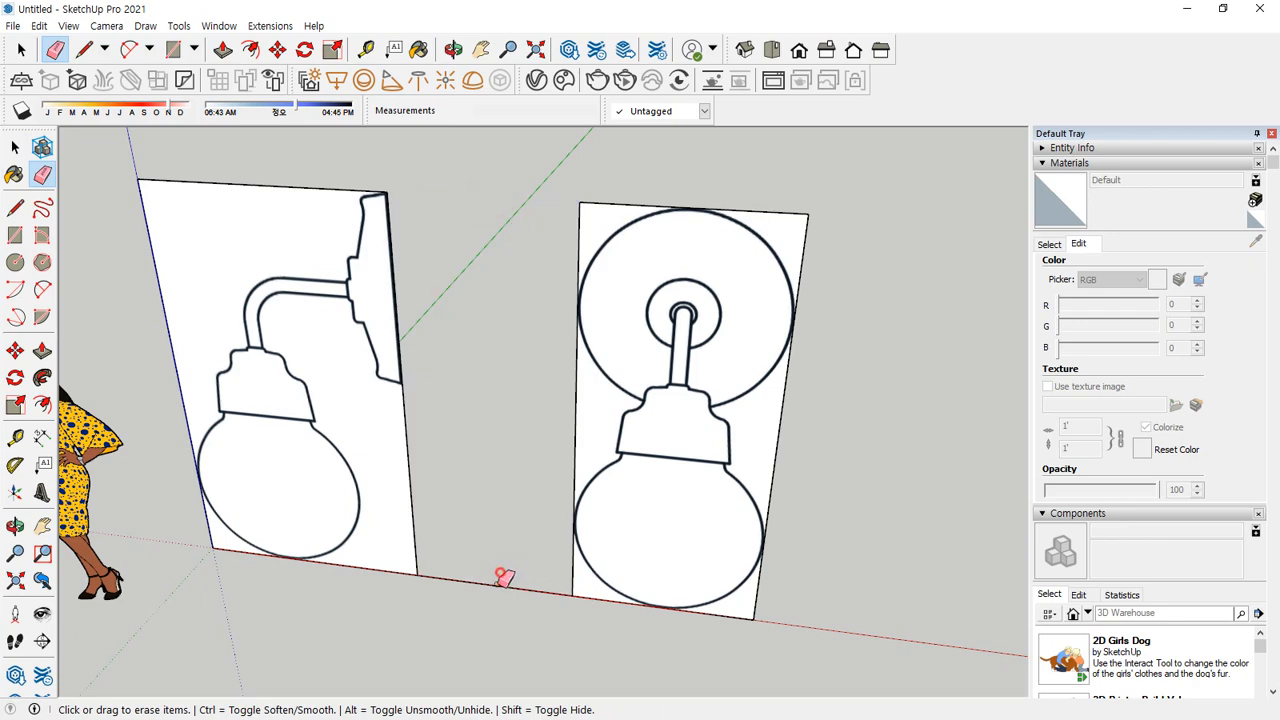
key("space")
double_click(305, 315)
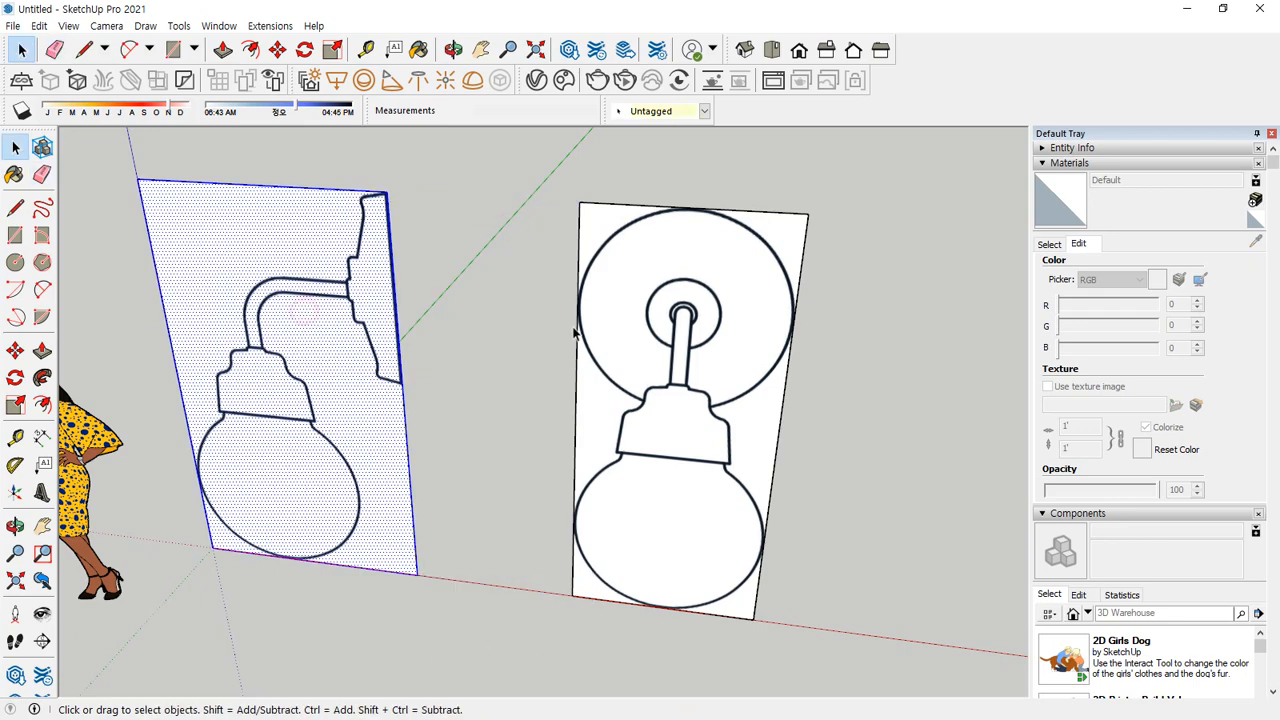
double_click(657, 316)
left_click(868, 335)
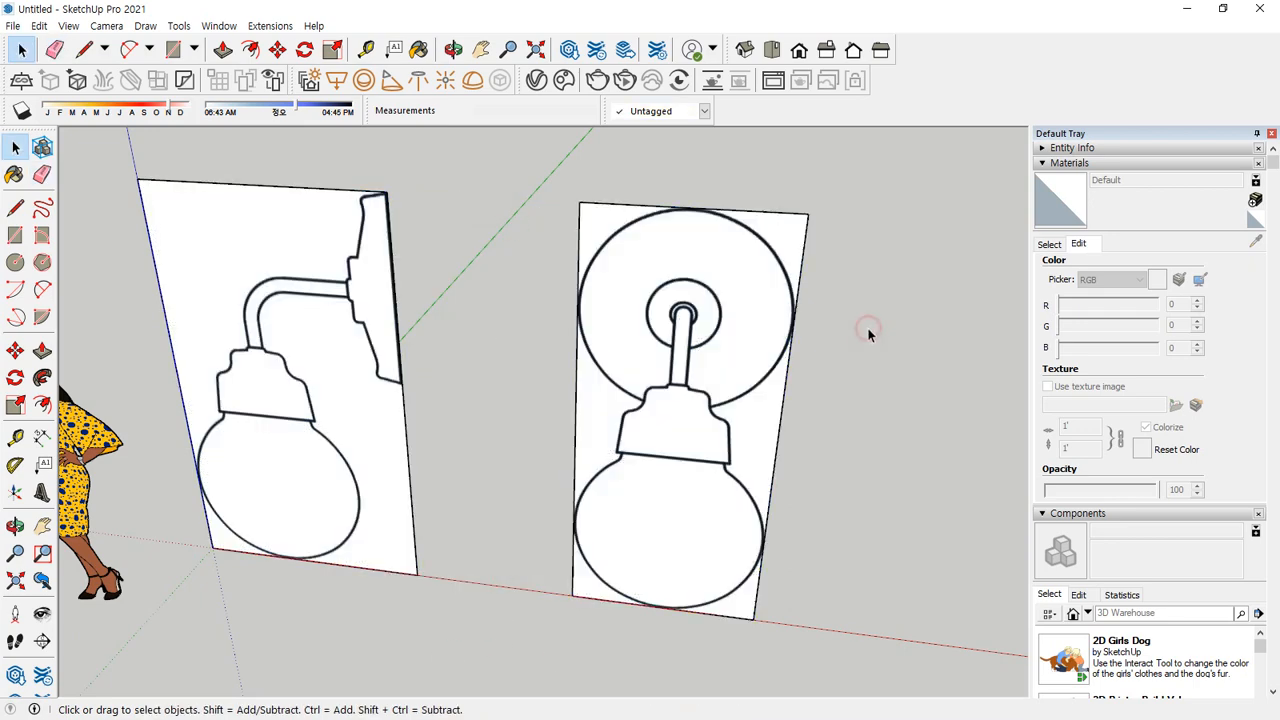
Make the front-view face with its edges one group and the side-view face with its edges another
double_click(706, 254)
right_click(707, 257)
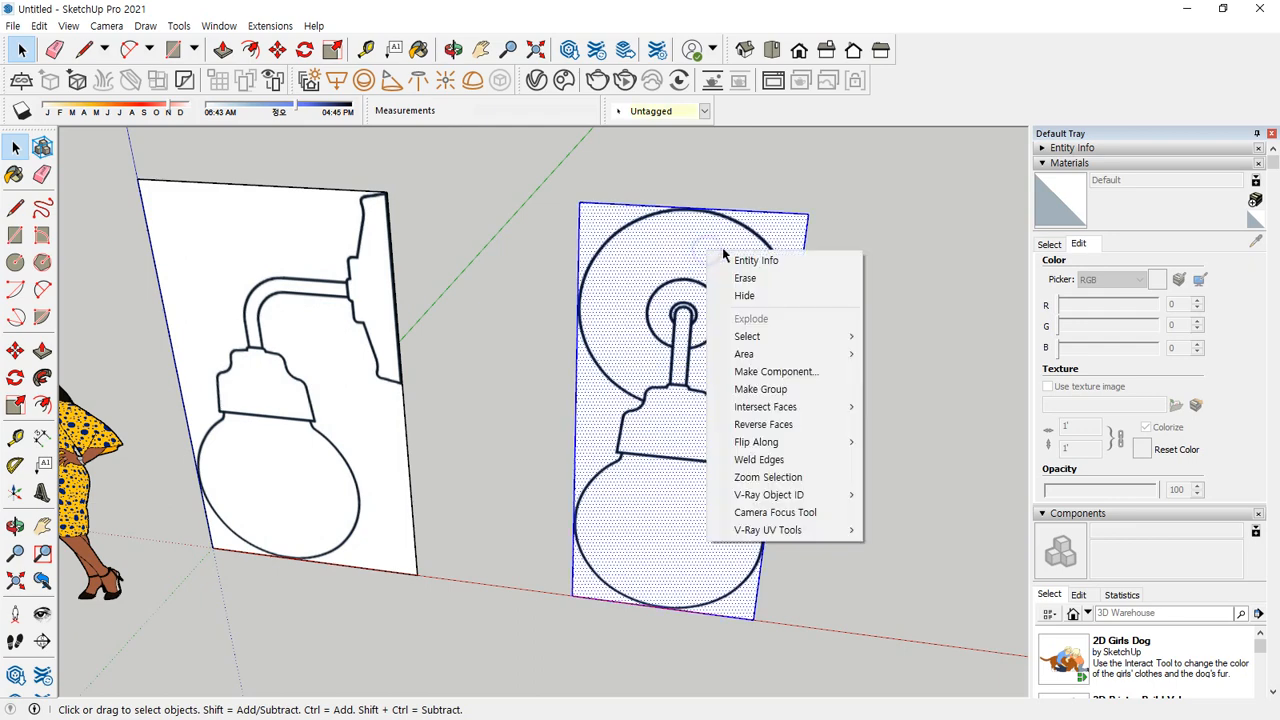
left_click(760, 389)
double_click(286, 243)
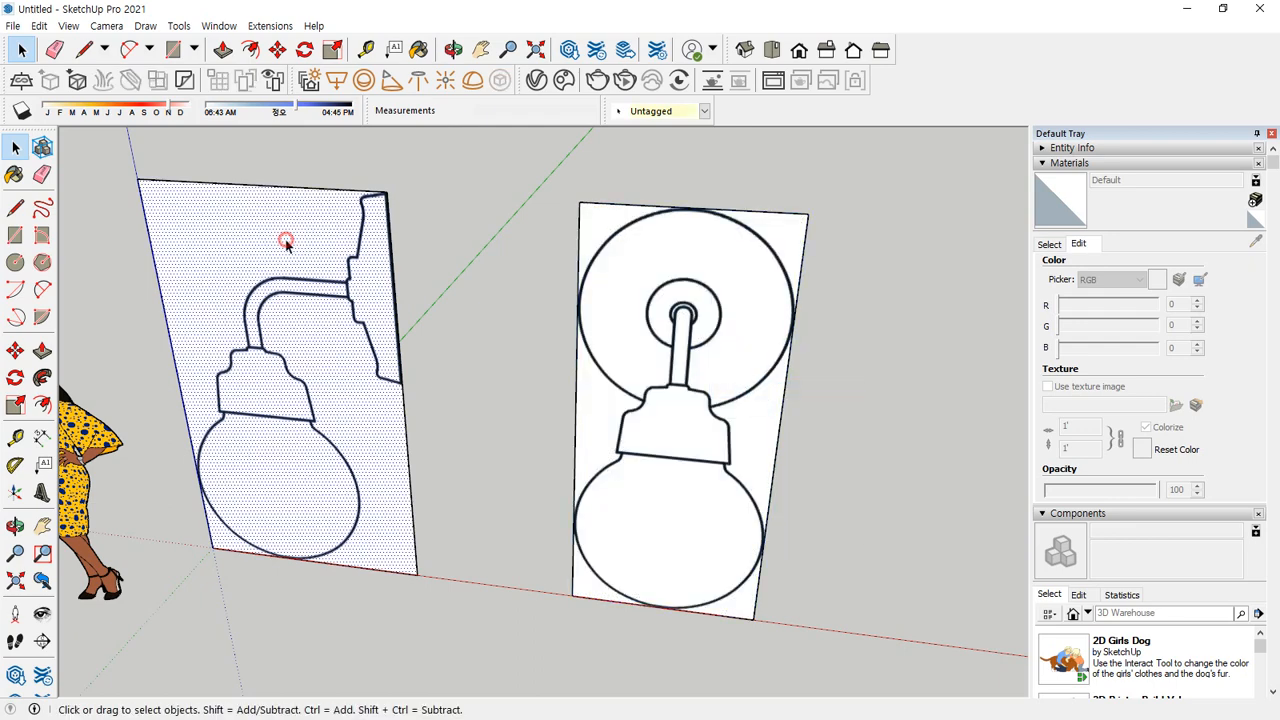
right_click(288, 244)
left_click(343, 379)
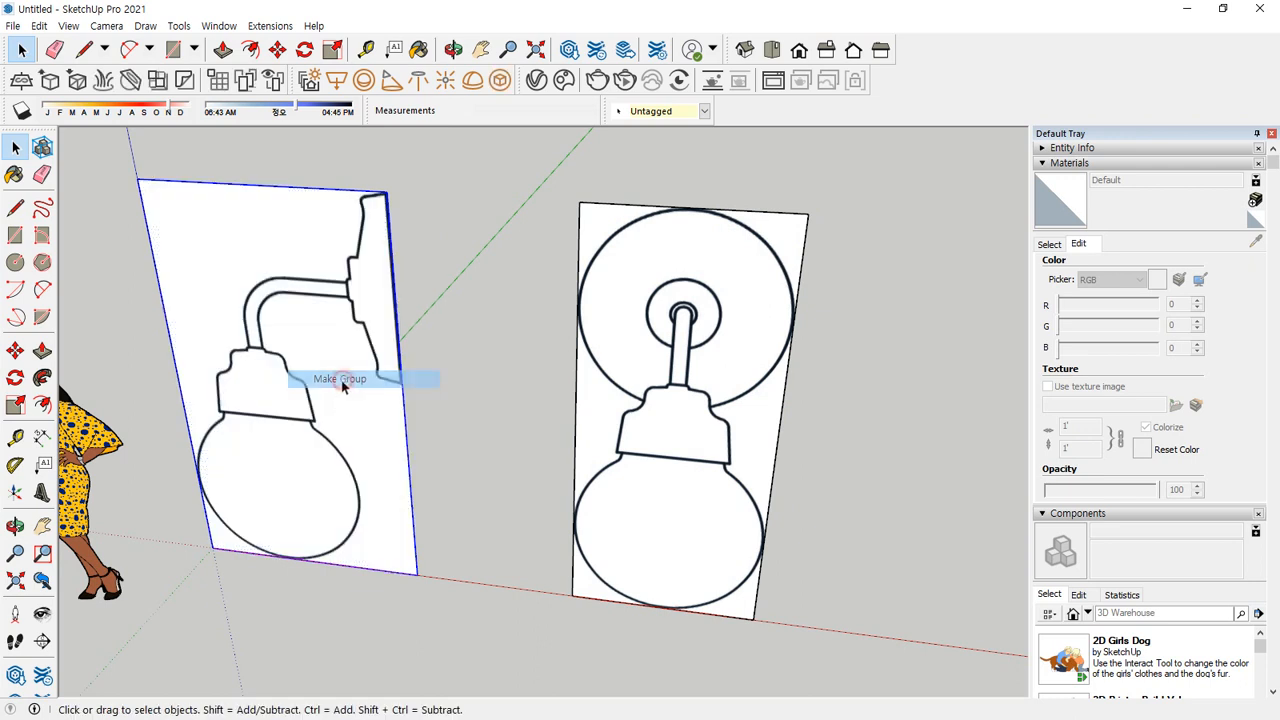
left_click(623, 386)
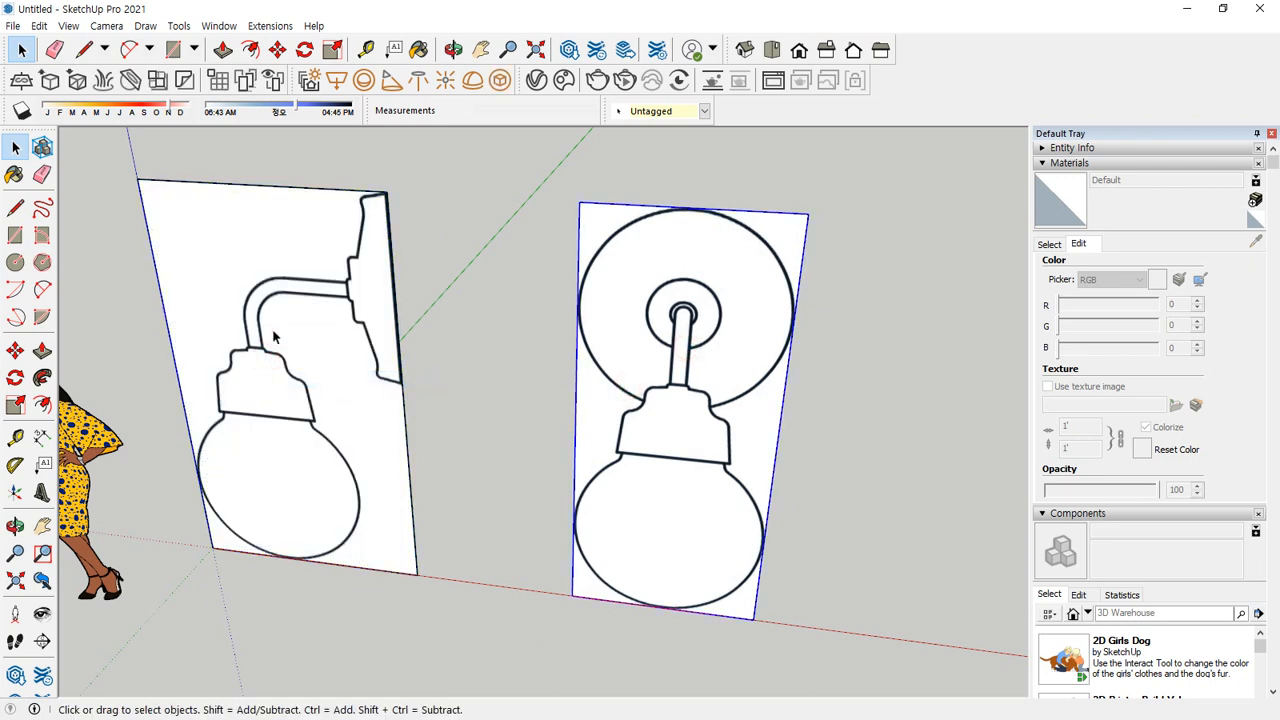
left_click(621, 330)
left_click(511, 333)
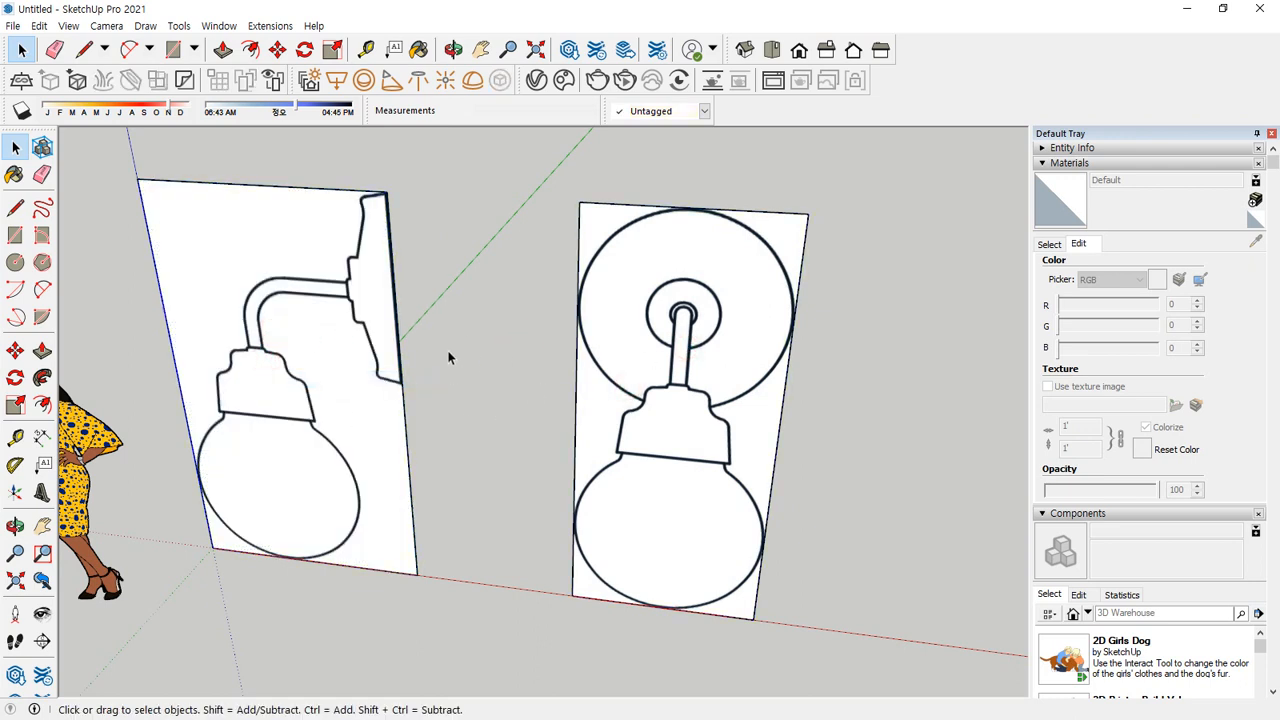
Rotate the side-view group horizontally about its lower wall-plate corner until it stands perpendicular to the front view
left_click(363, 507)
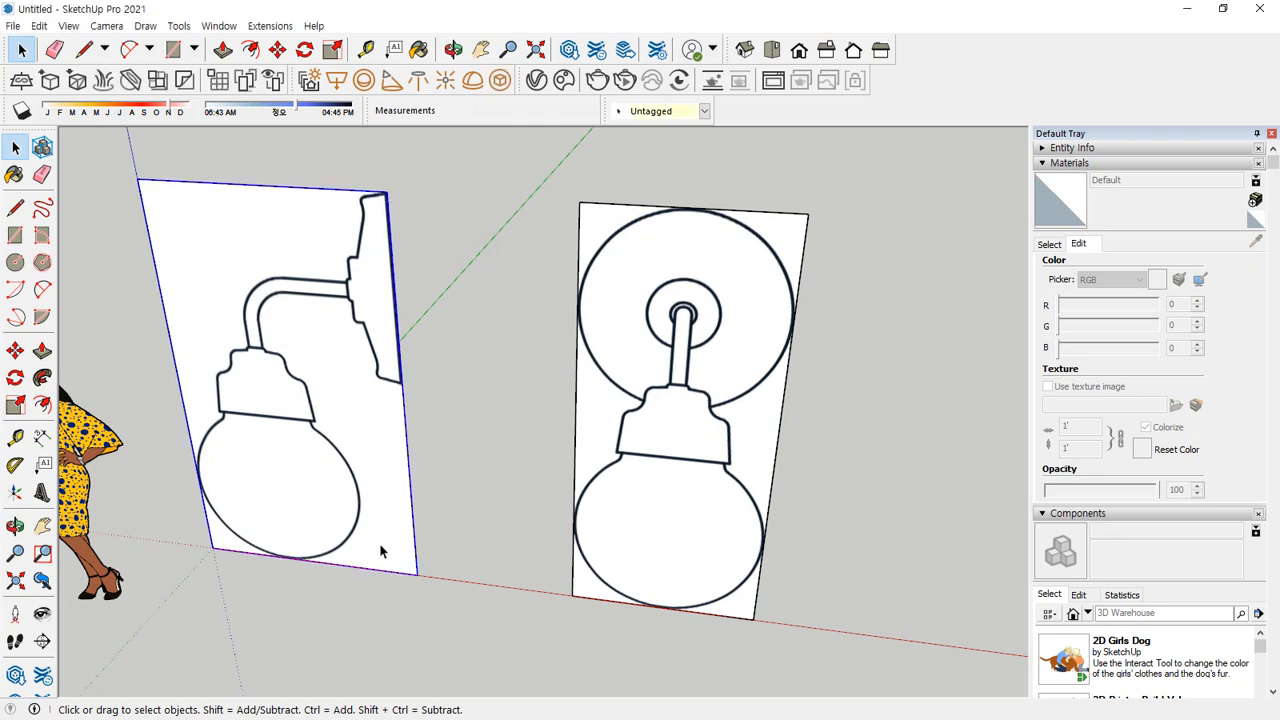
key("q")
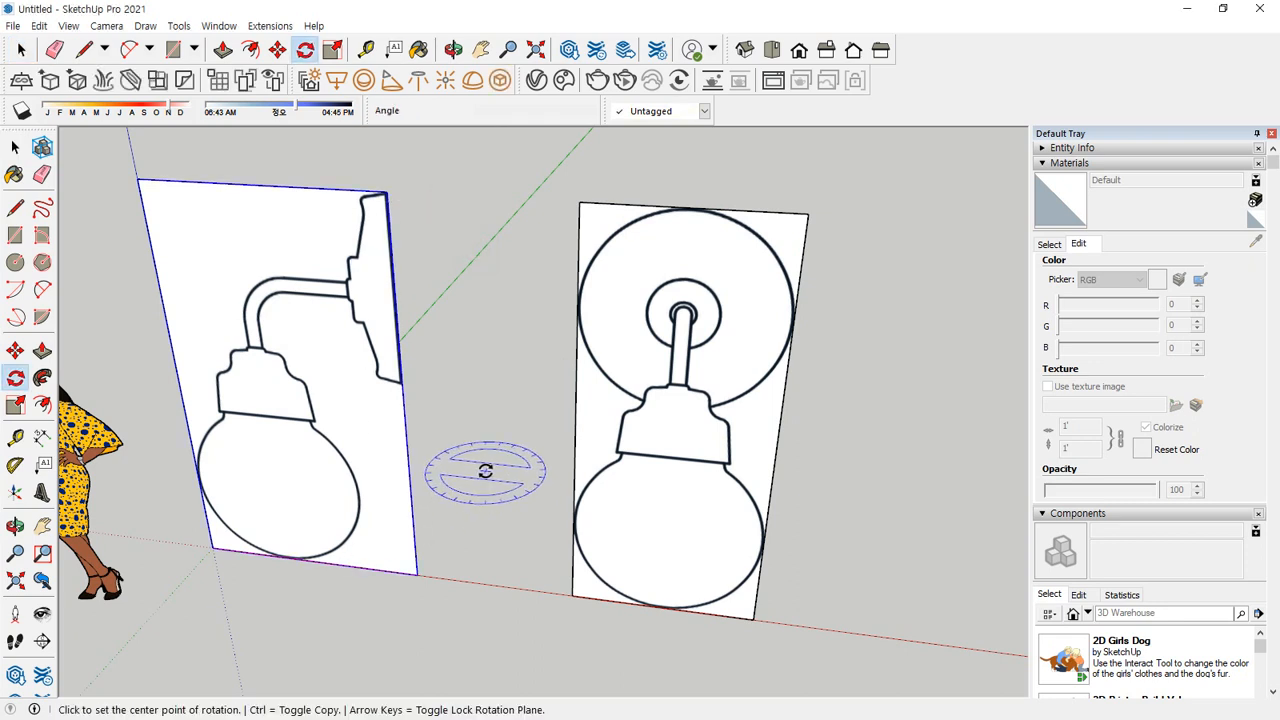
left_click(417, 575)
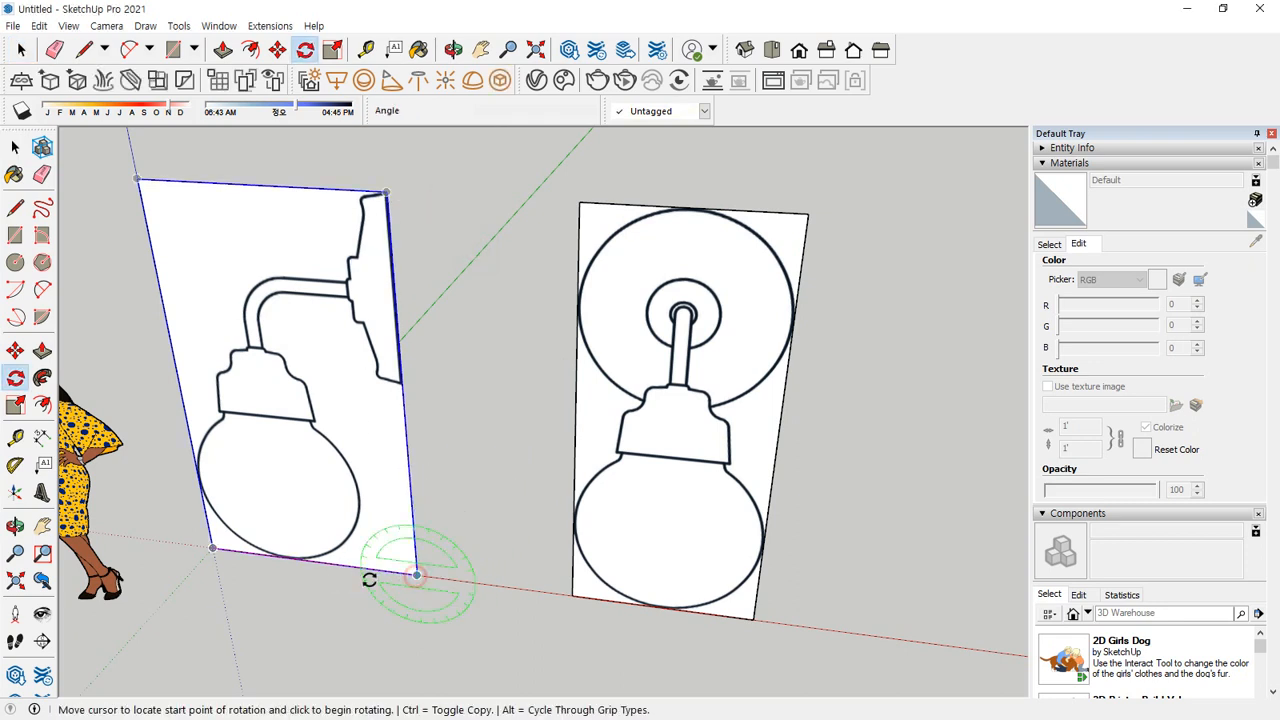
key("Escape")
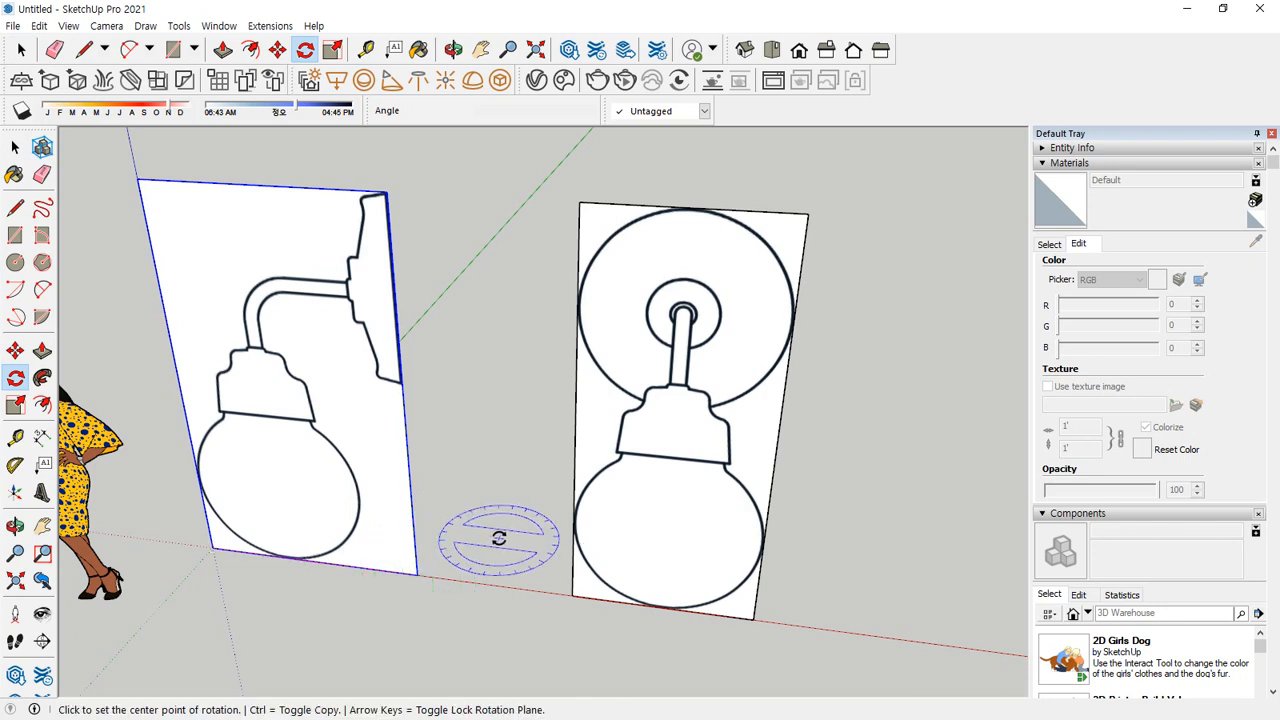
left_click(417, 575)
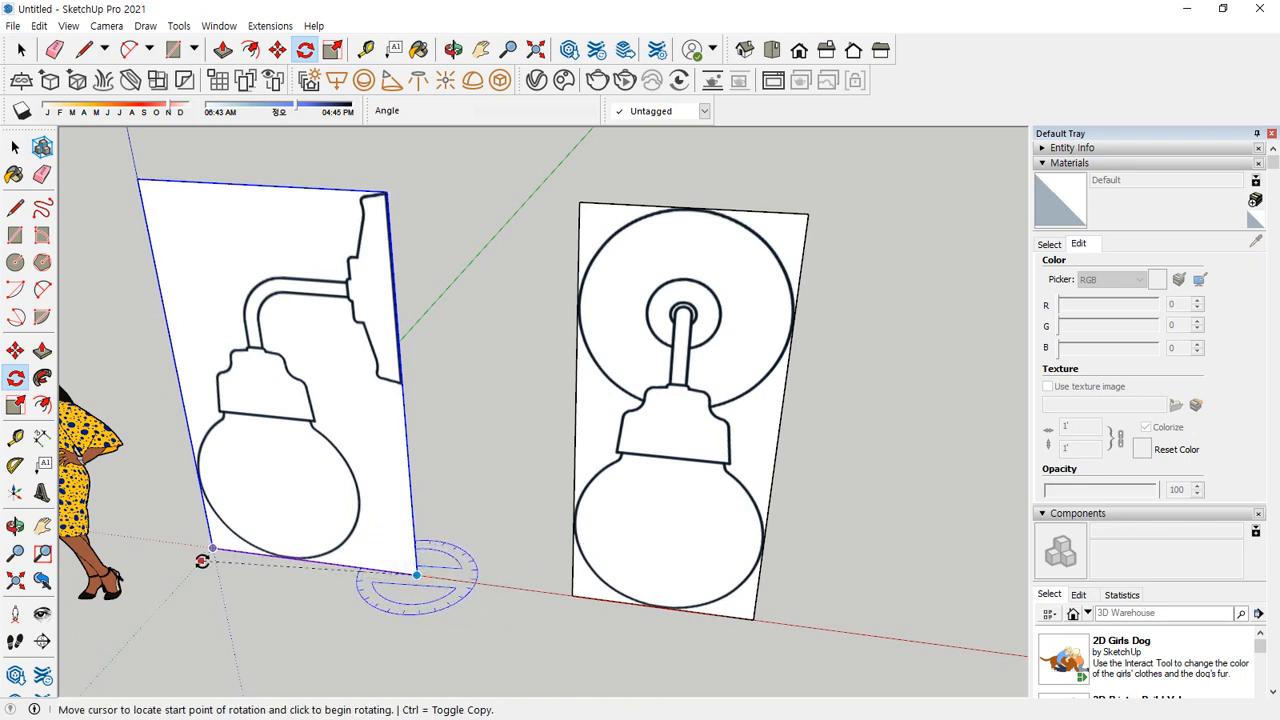
left_click(211, 548)
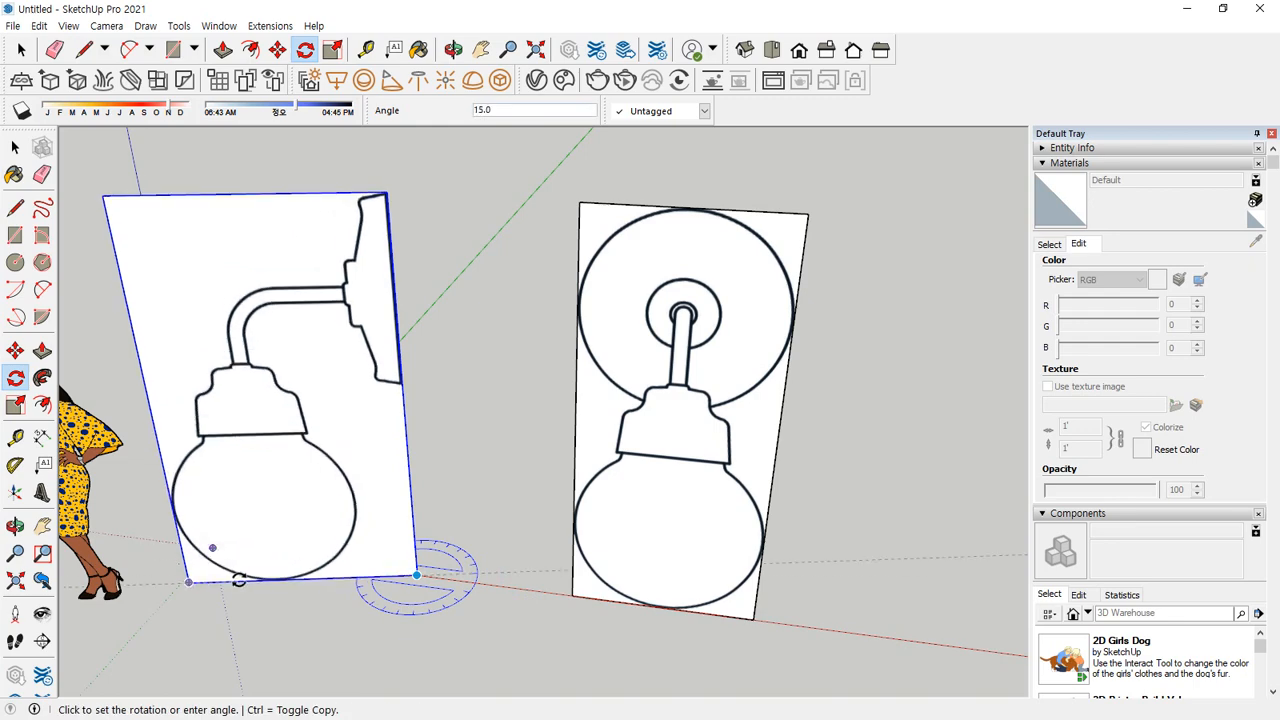
left_click(285, 675)
middle_click_drag(430, 590, 597, 414)
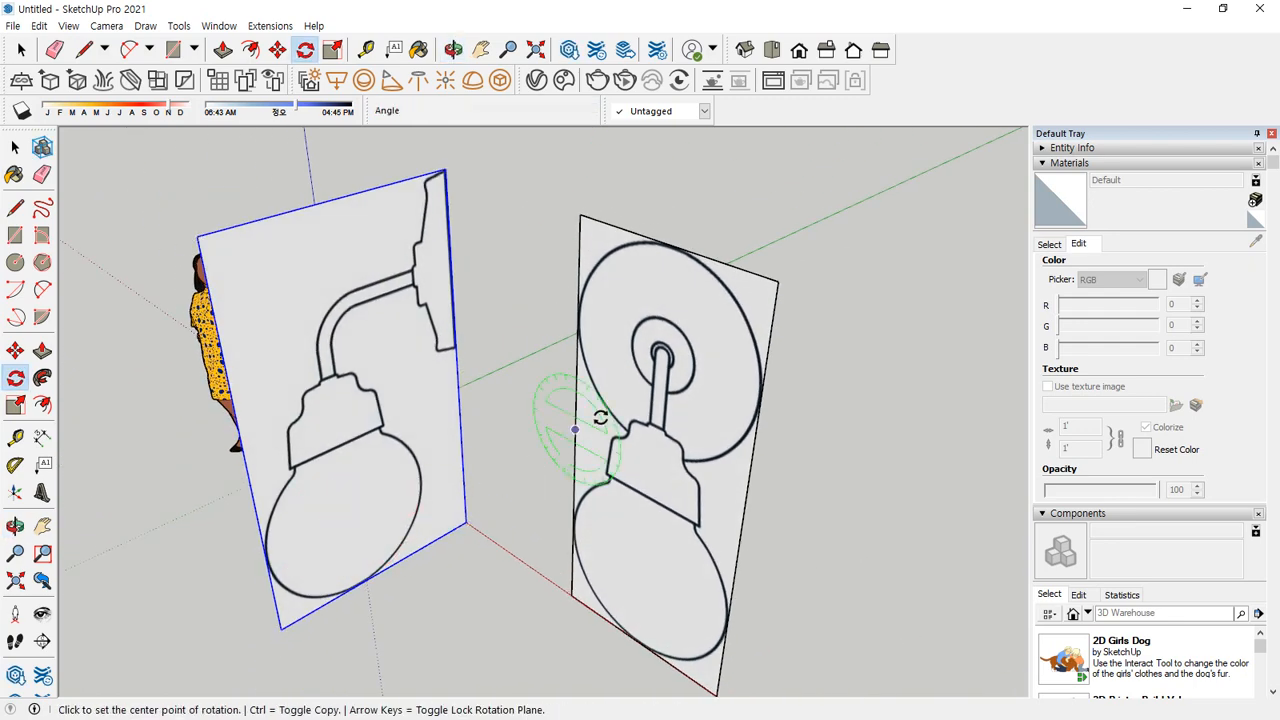
left_click_drag(650, 352, 655, 330)
mouse_move(350, 308)
left_mouse_down()
mouse_move(371, 331)
mouse_move(351, 340)
left_mouse_up()
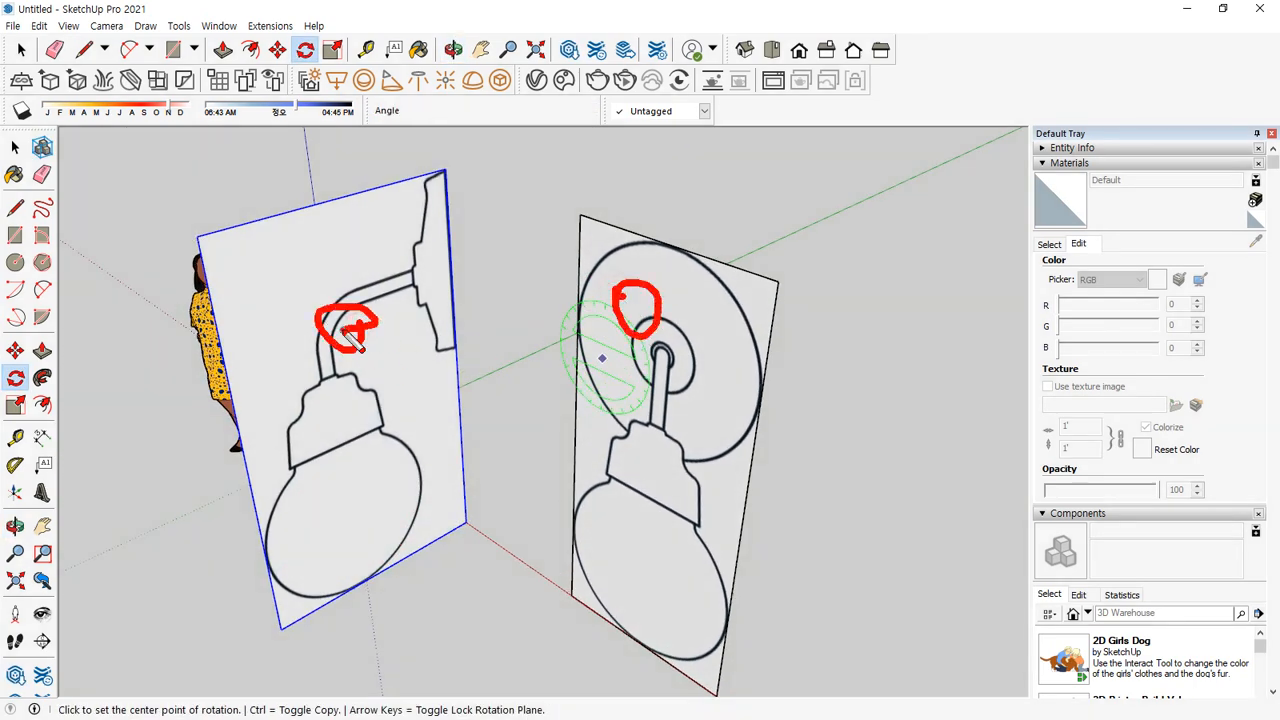
key("Escape")
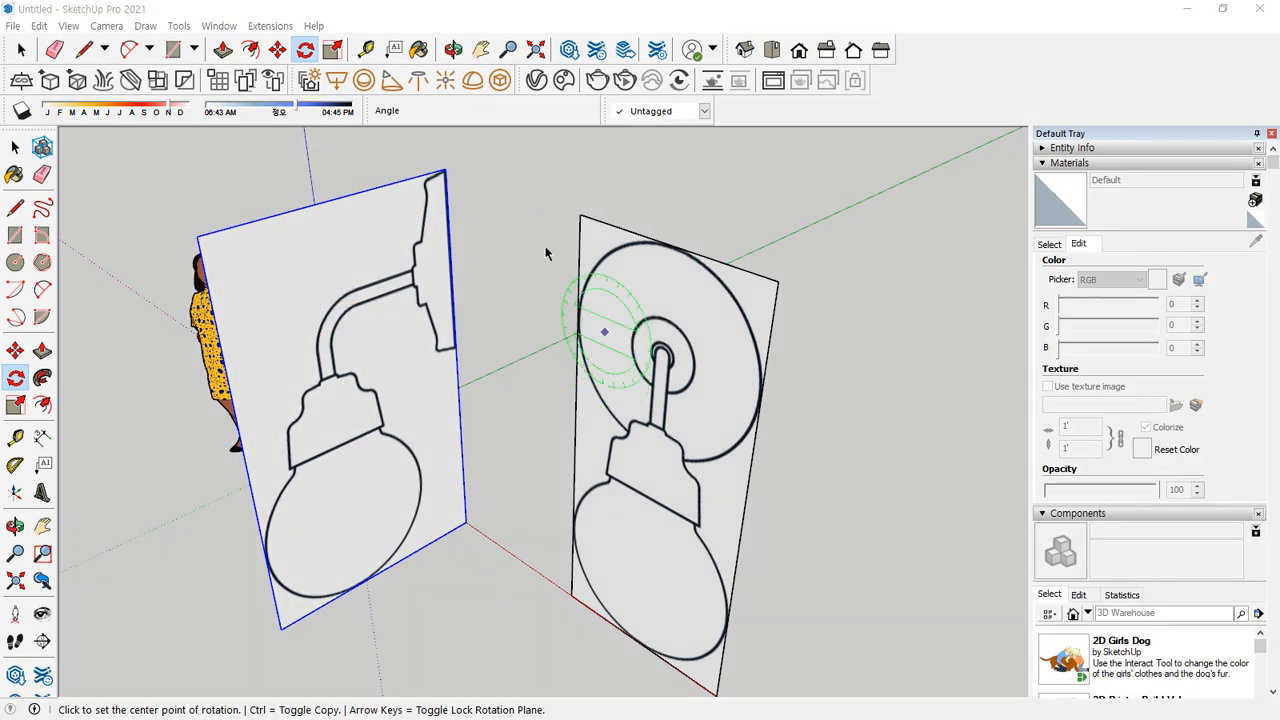
Move the side-view group by its upper wall-plate corner about 1657 mm along the red axis to the midpoint of the front view's top edge
mouse_move(549, 251)
middle_mouse_down()
mouse_move(518, 509)
mouse_move(366, 431)
mouse_move(834, 289)
mouse_move(538, 292)
middle_mouse_up()
key("q")
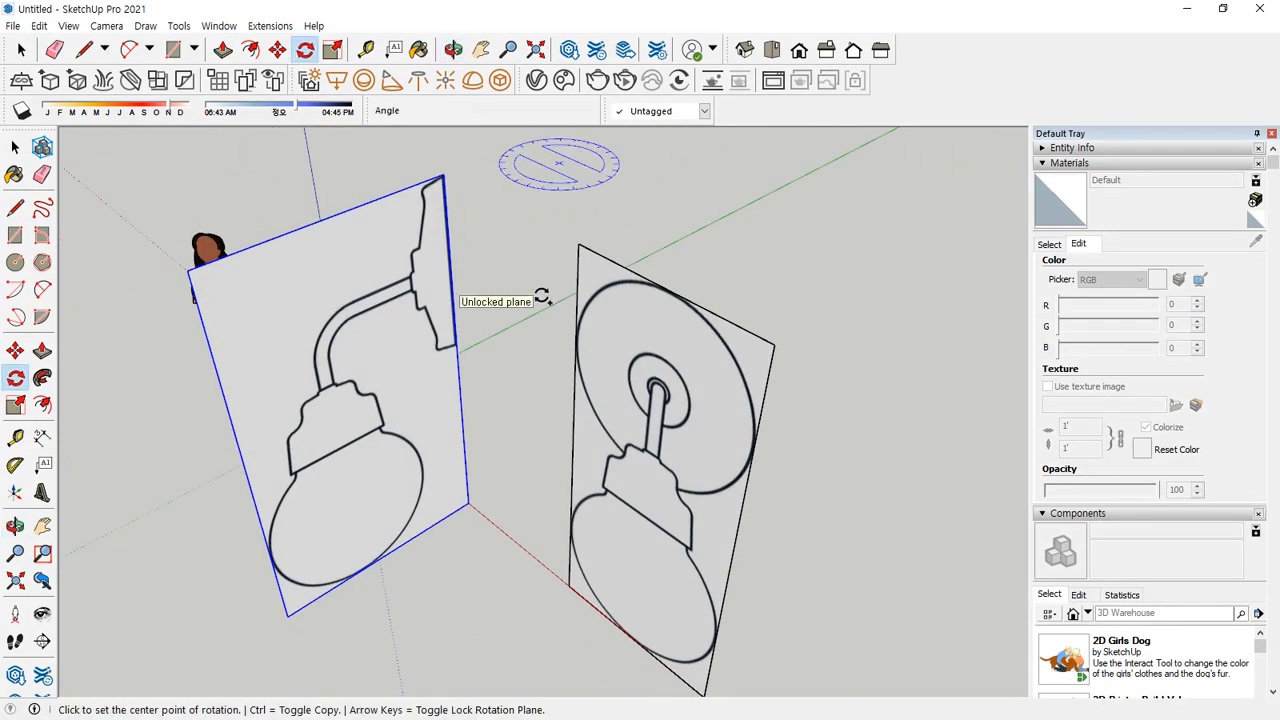
middle_click_drag(666, 249, 639, 235)
key("m")
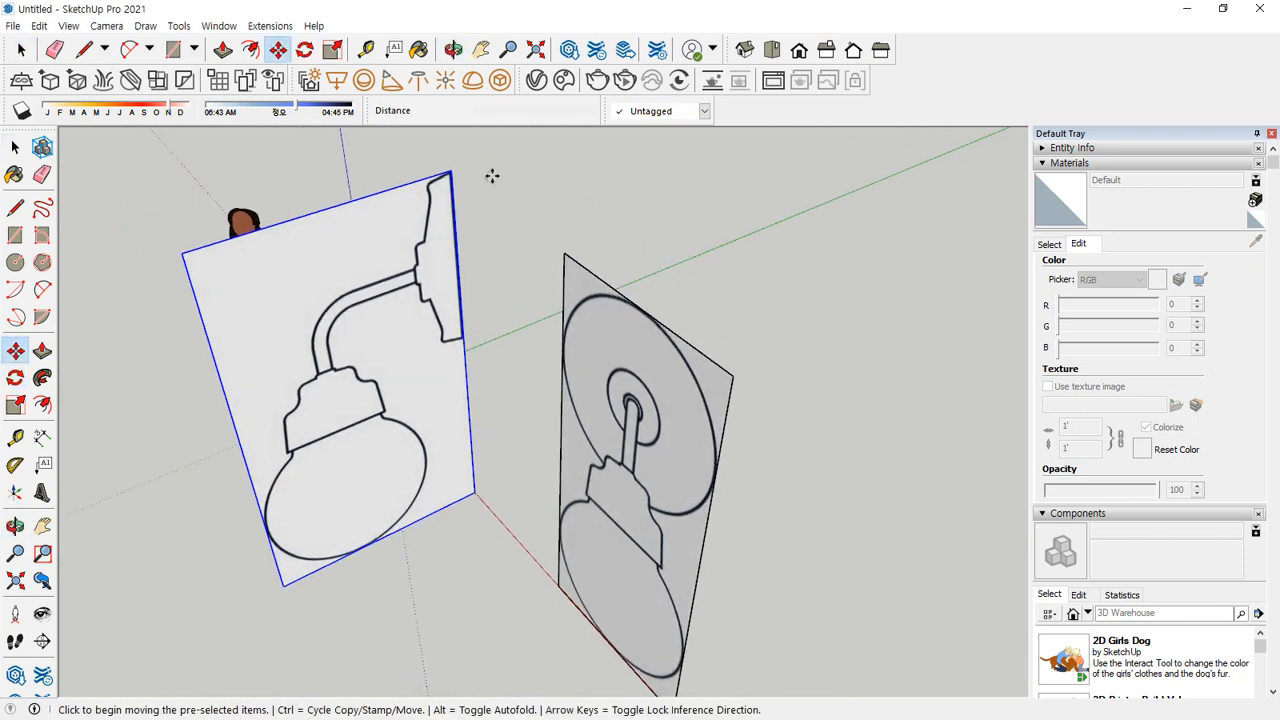
left_click(453, 172)
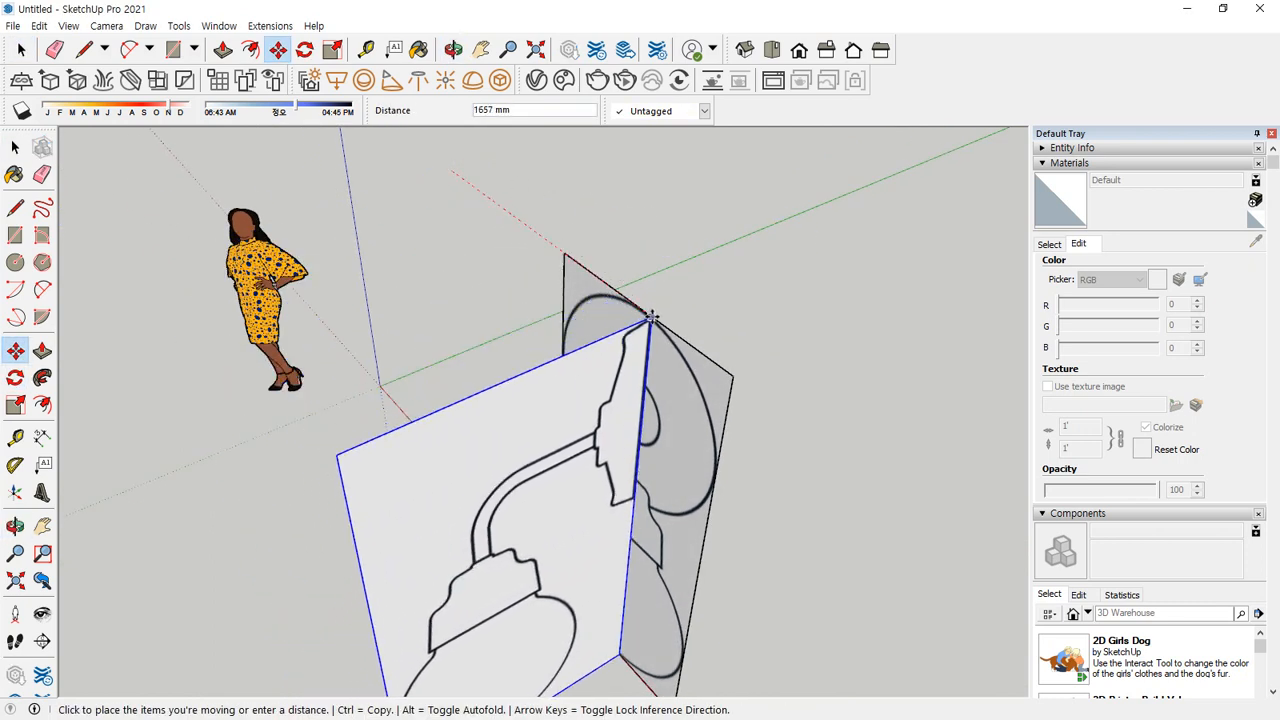
left_click(610, 262)
key("space")
middle_click_drag(737, 320, 706, 266)
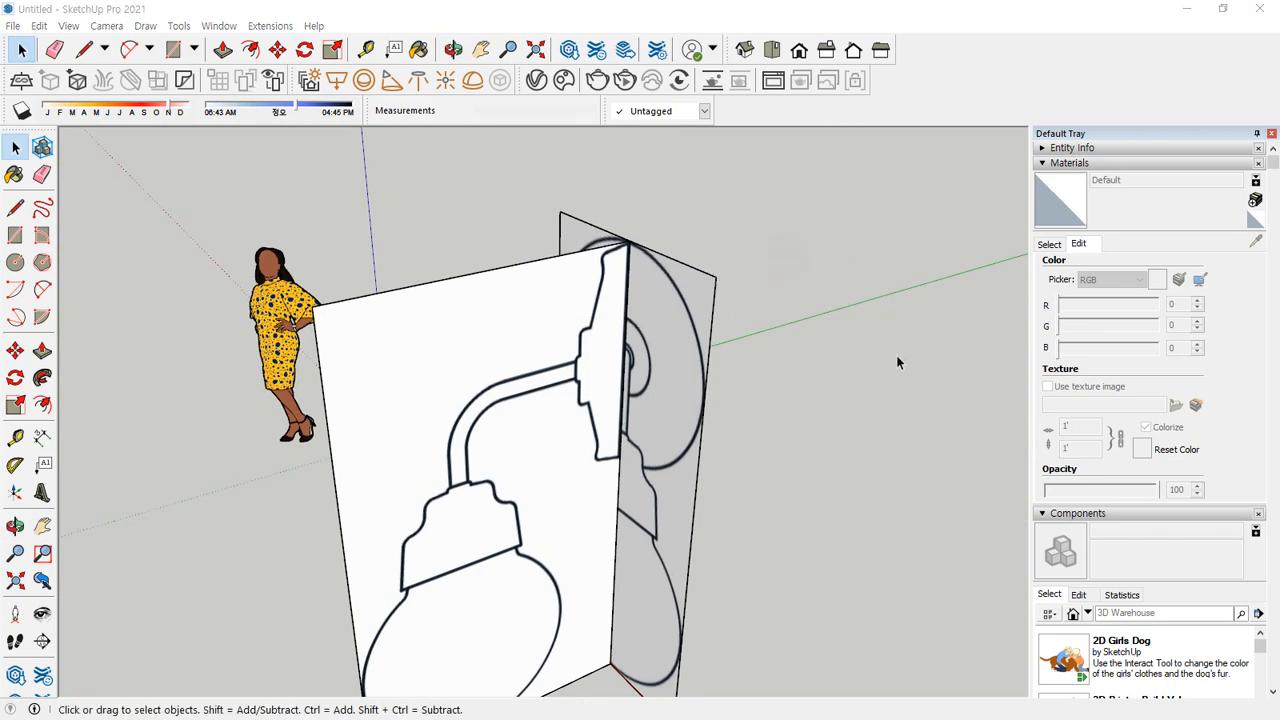
Try the 3D Printing, Architectural Design, Construction Documentation, Default and Urban Planning styles in turn on the model
left_click(1045, 163)
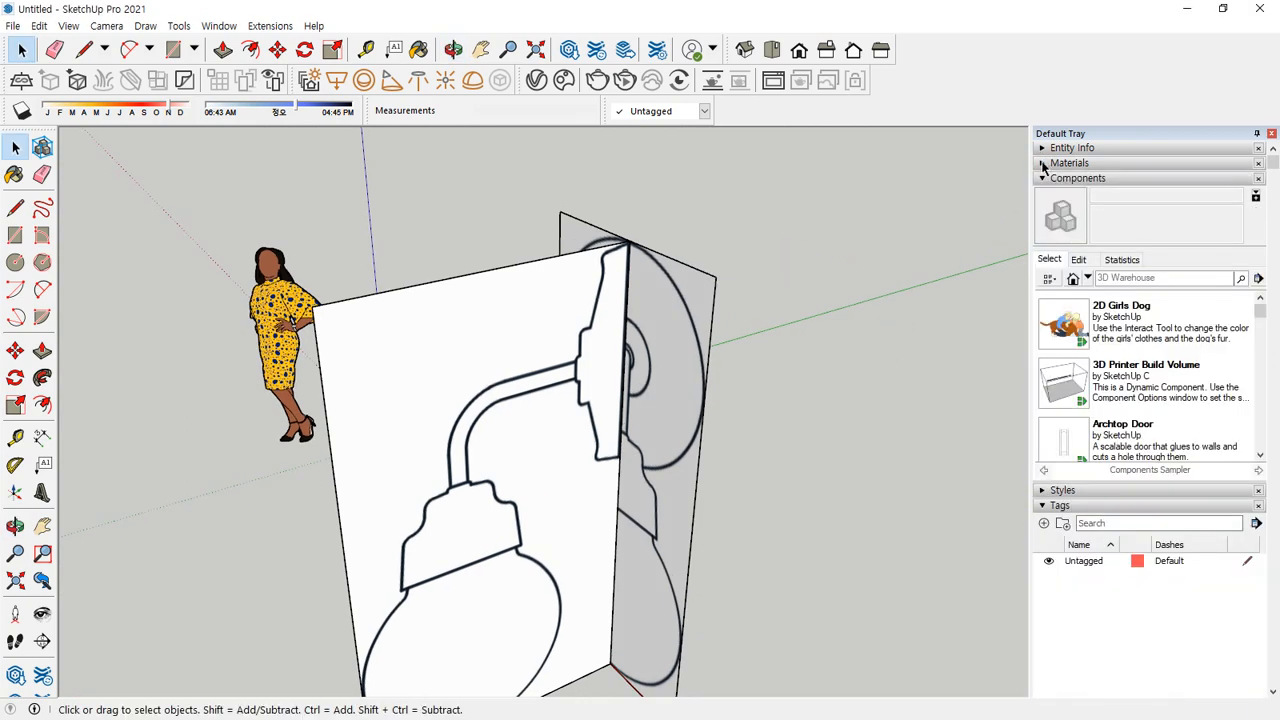
left_click(1042, 179)
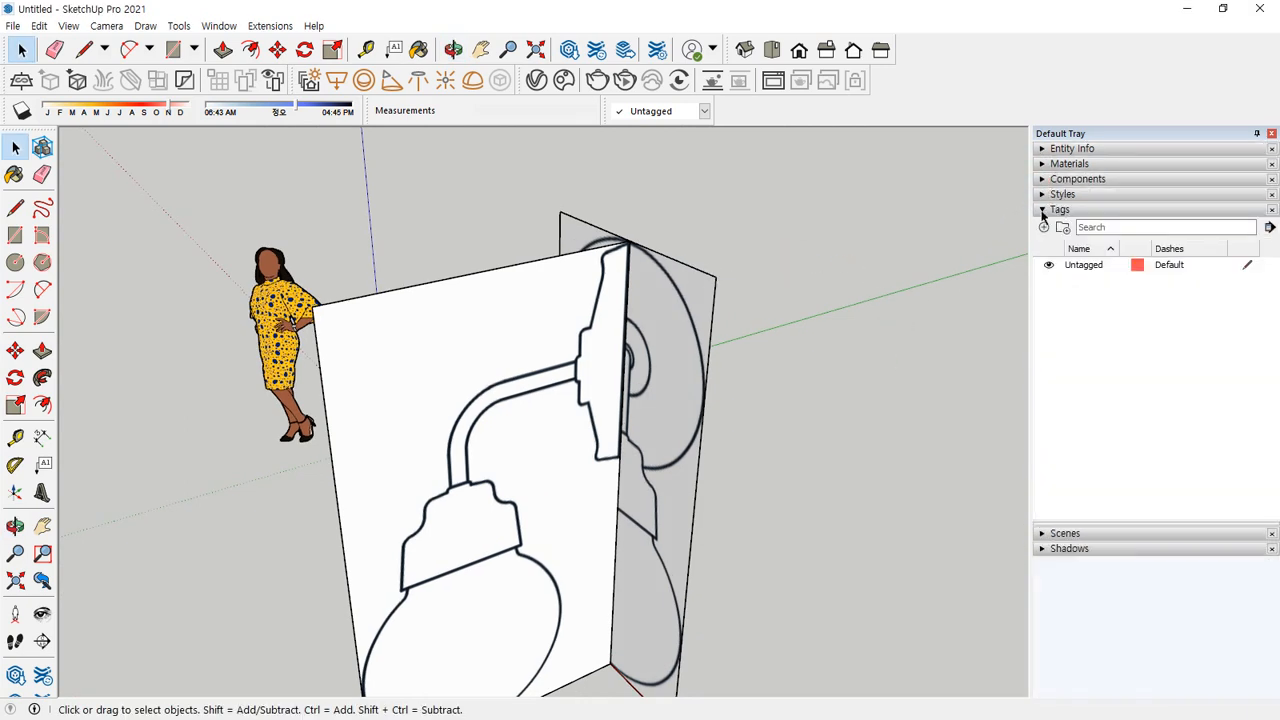
left_click(1040, 194)
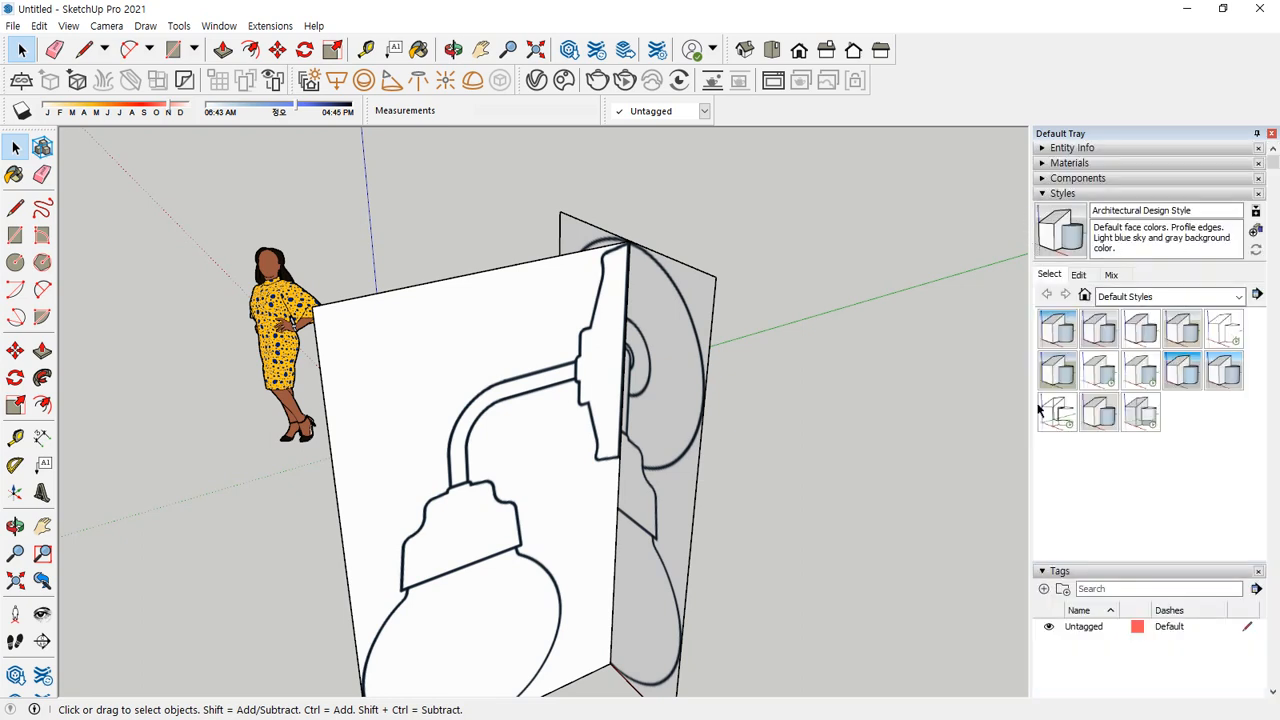
left_click(1060, 329)
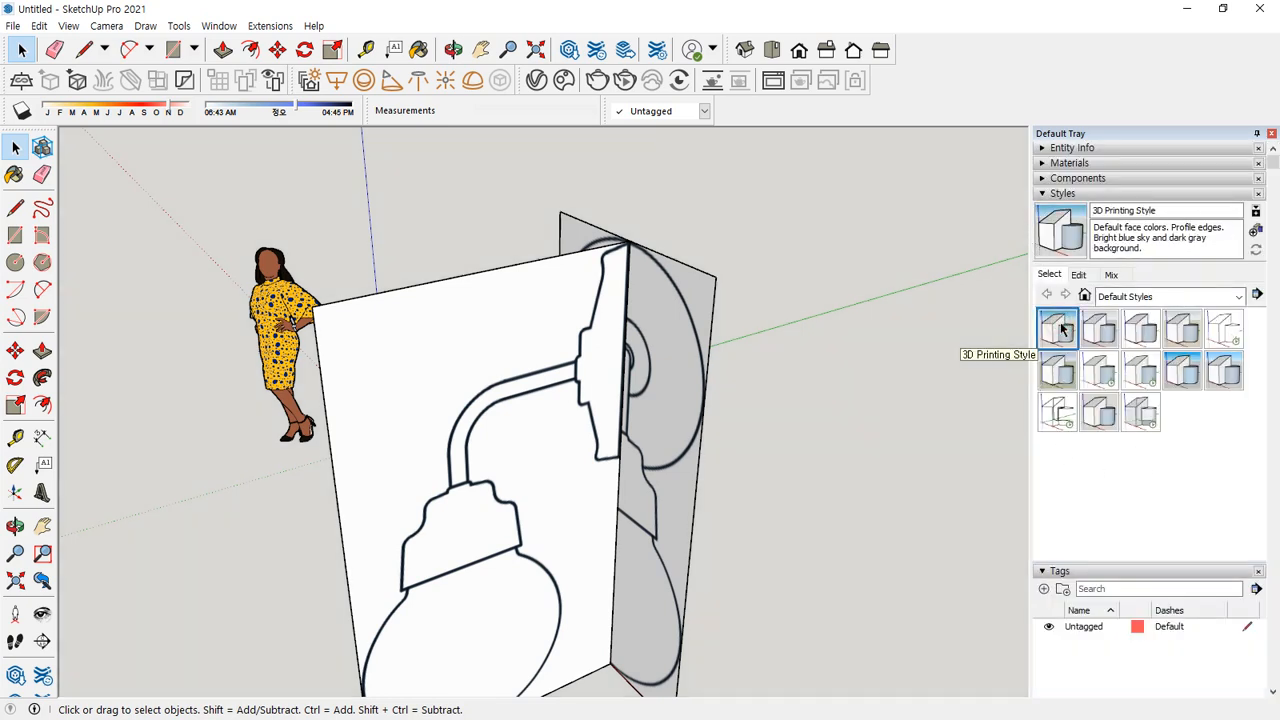
middle_click_drag(937, 331, 860, 355)
left_click(1104, 334)
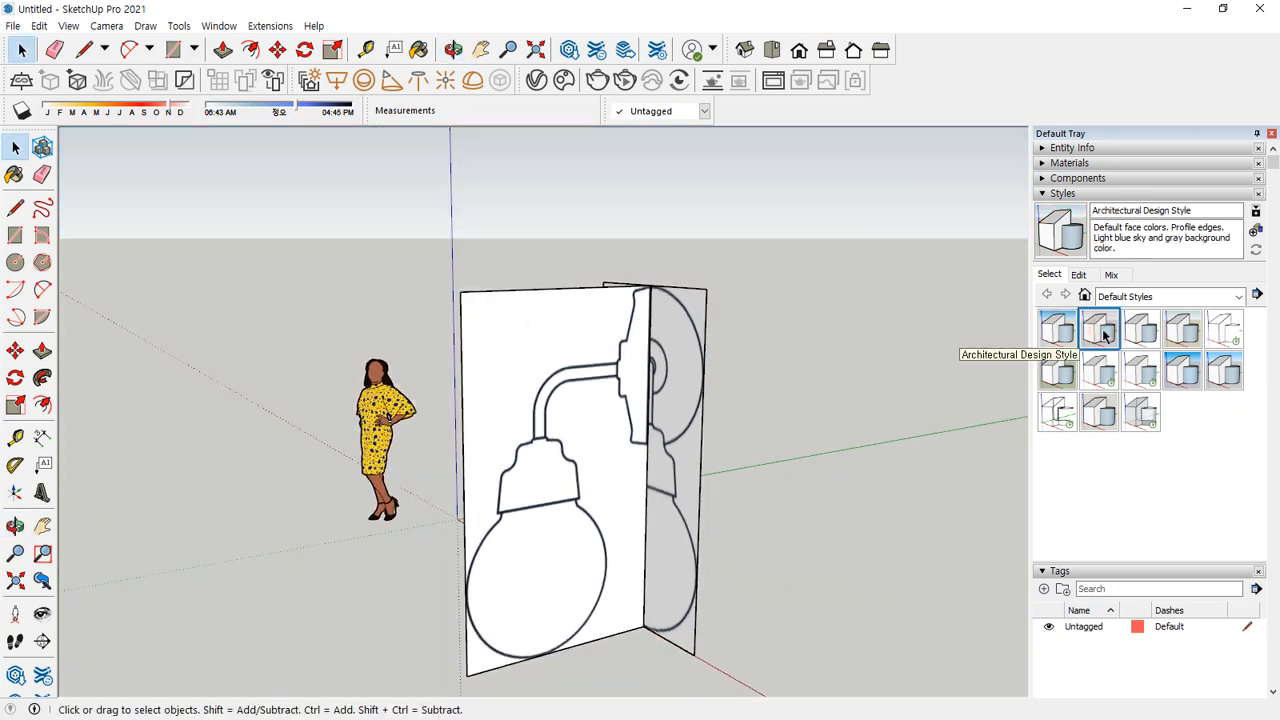
left_click(1144, 332)
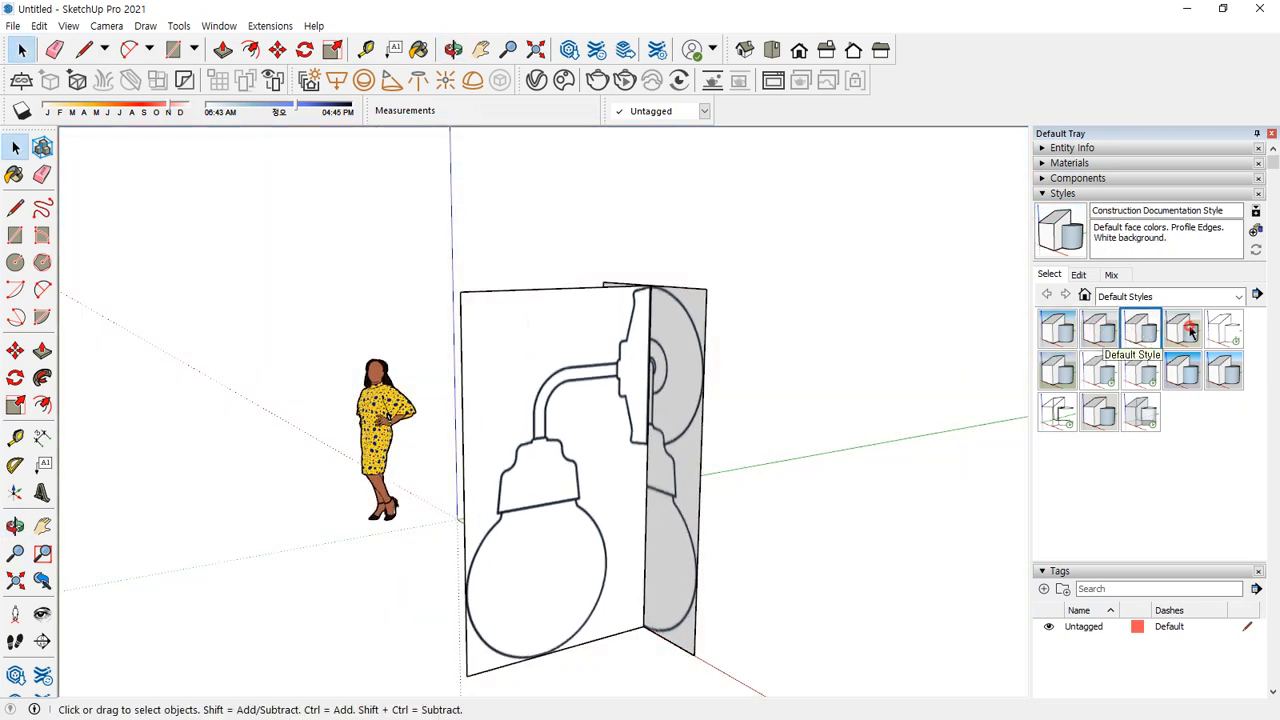
left_click(1186, 330)
left_click(1228, 328)
left_click(1232, 373)
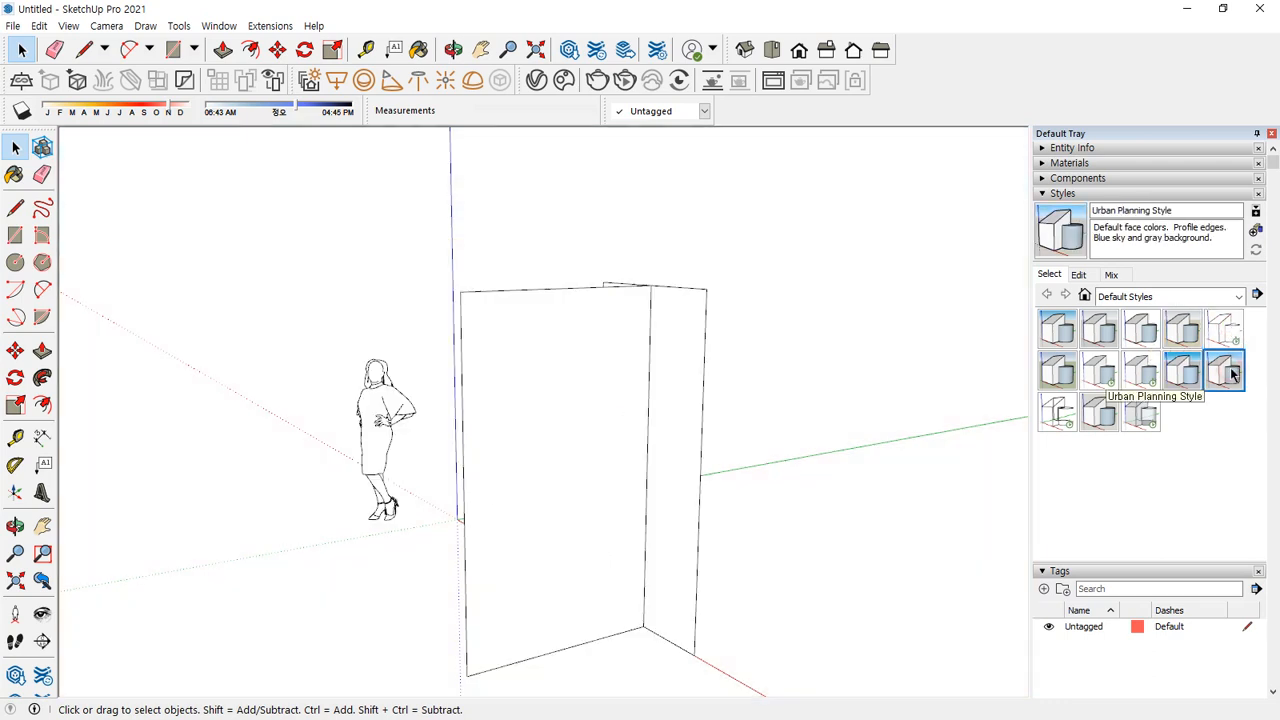
Try the Simple, Shaded with textures, Shaded, Landscape Architecture, Wireframe, Woodworking and X-ray styles in turn on the model
left_click(1192, 371)
left_click(1145, 372)
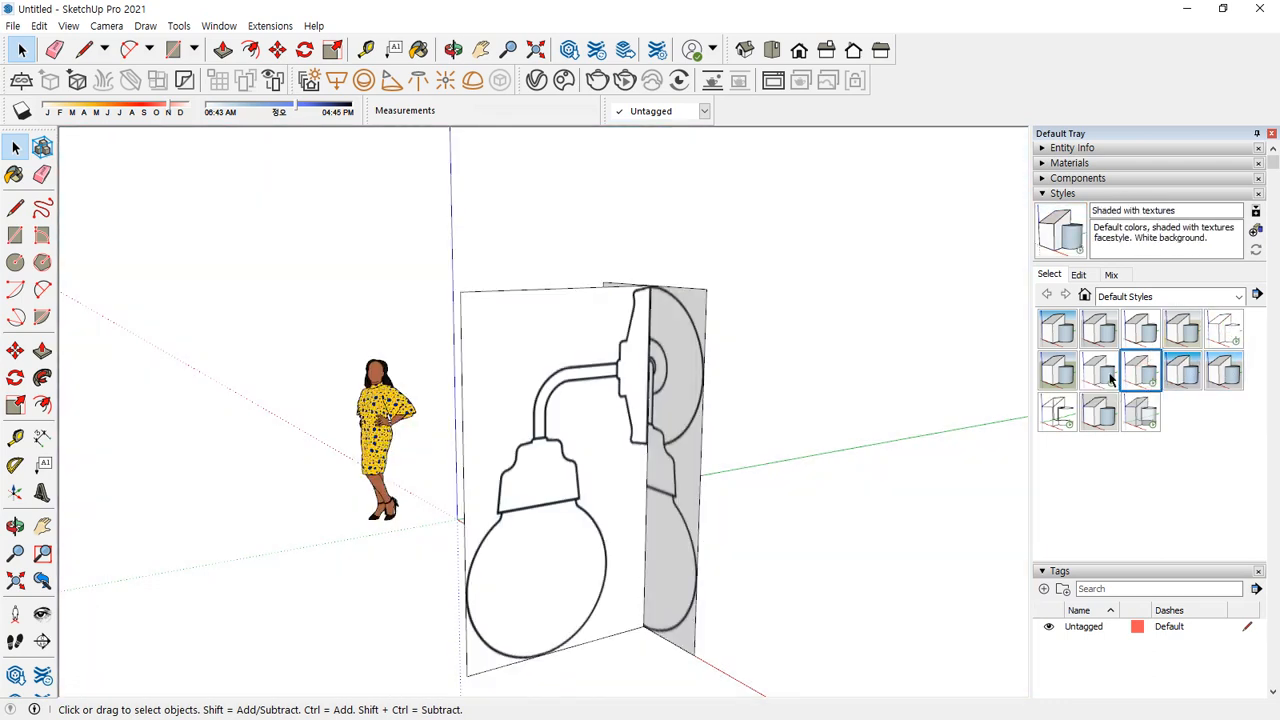
left_click(1100, 372)
left_click(1057, 371)
left_click(1058, 406)
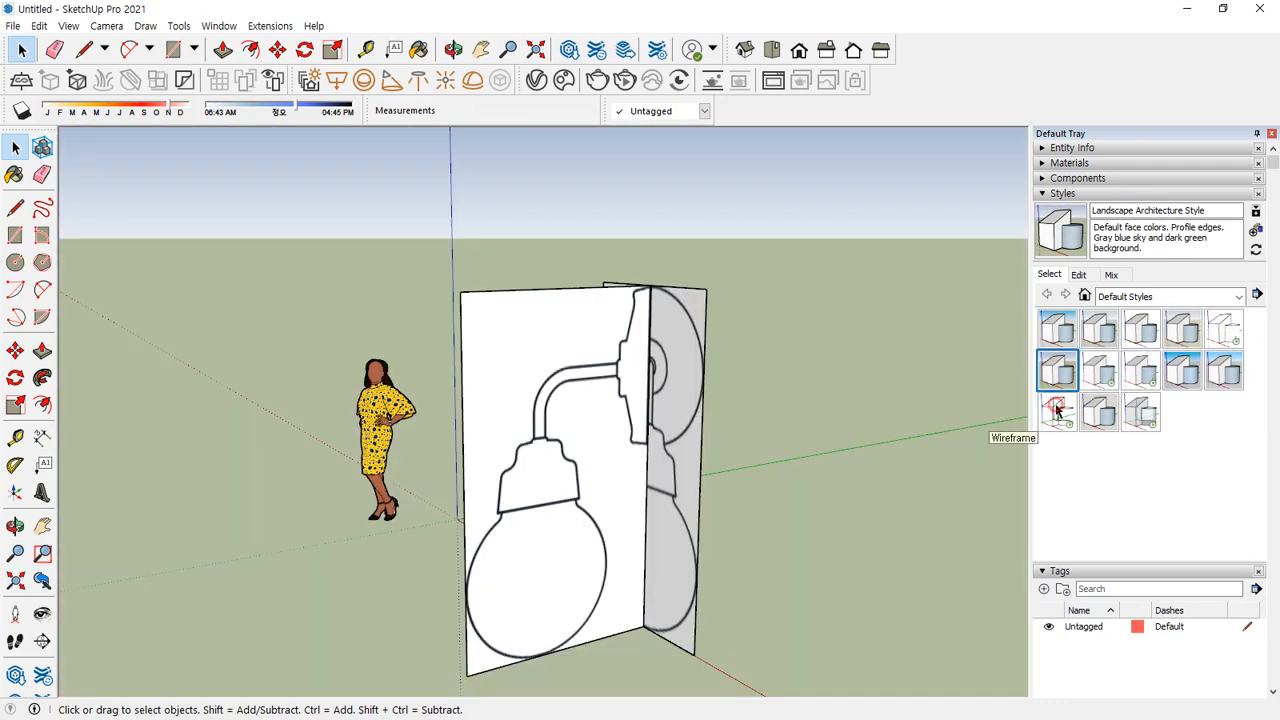
left_click(1097, 409)
left_click(1145, 418)
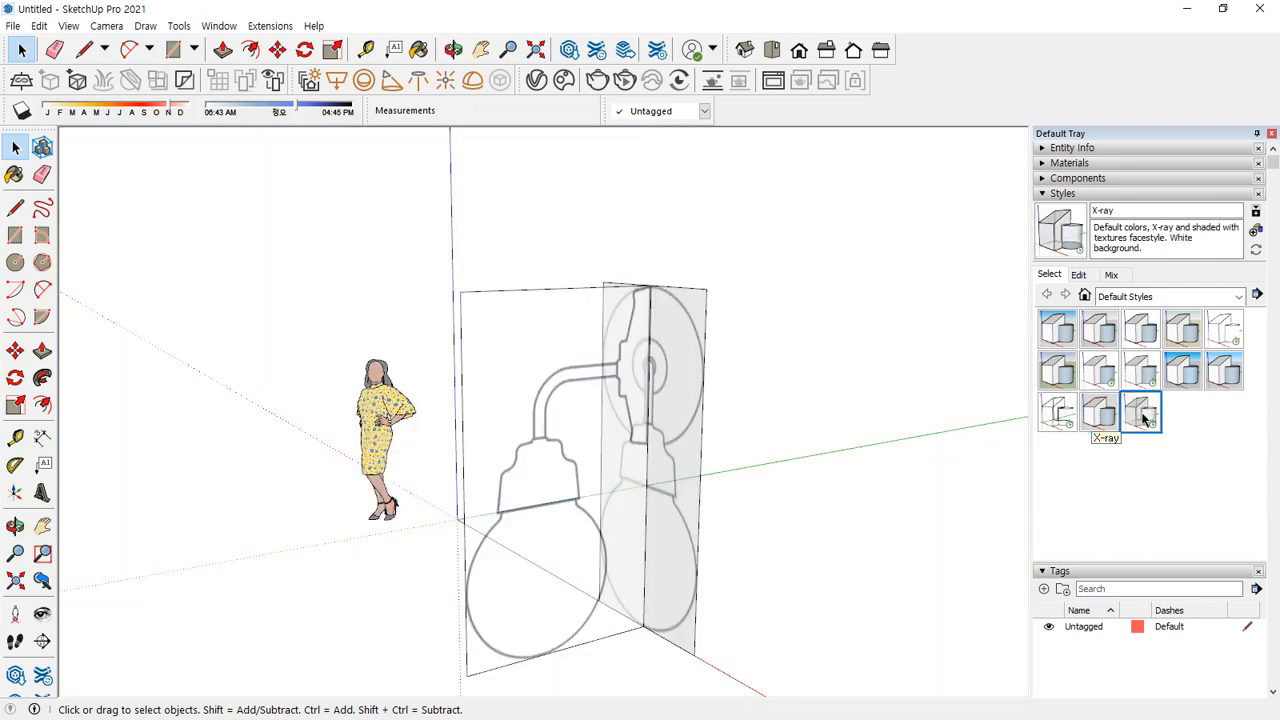
Try the Urban Planning style and the Architectural Design style on the two reference planes
left_click(1220, 374)
middle_click_drag(800, 326, 877, 303)
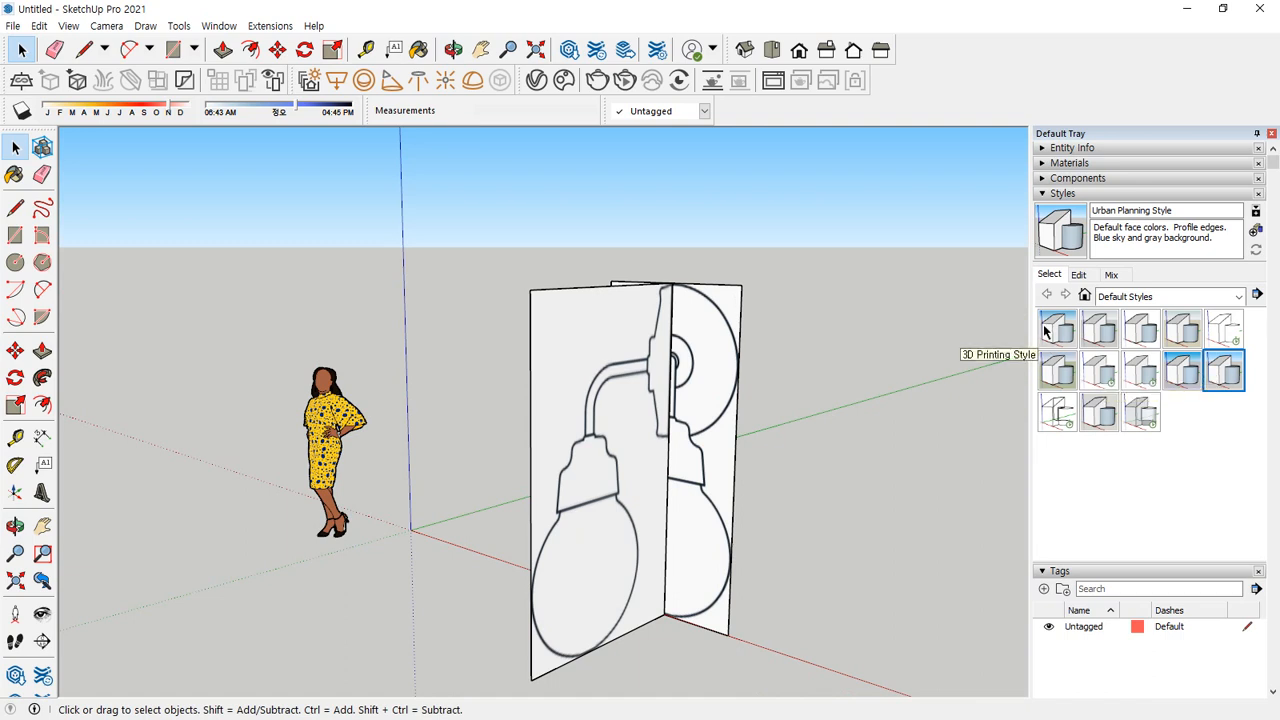
left_click(1099, 332)
middle_click_drag(706, 278, 735, 285)
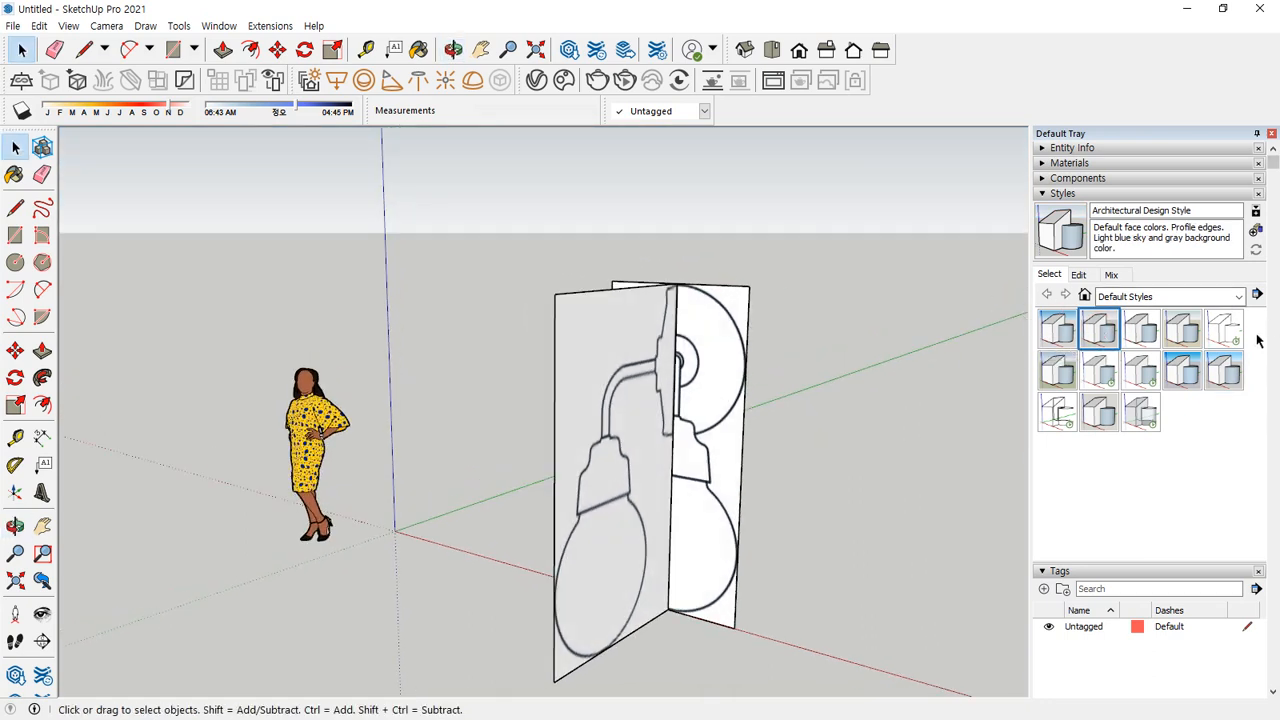
scroll(864, 268, "down", 1)
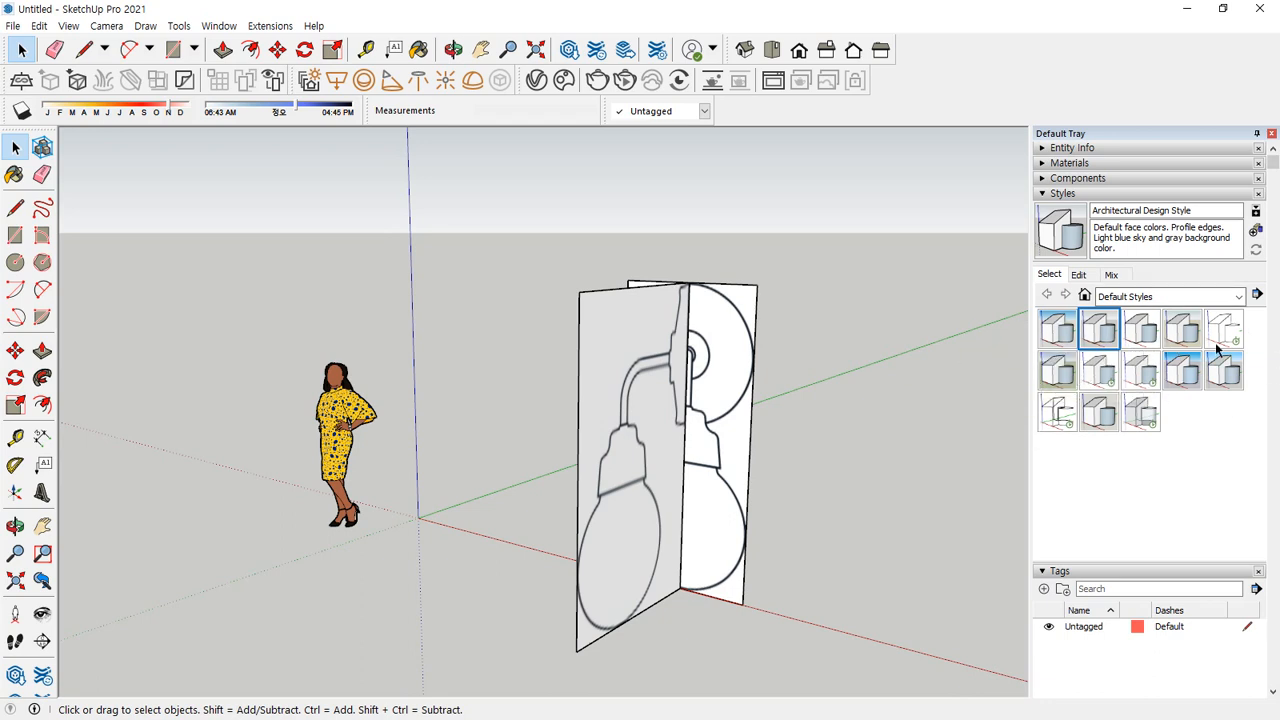
Try the 3D Printing, Shaded, Shaded with textures, Simple, Urban Planning, X-ray and Woodworking styles in turn
left_click(1055, 332)
left_click(1099, 371)
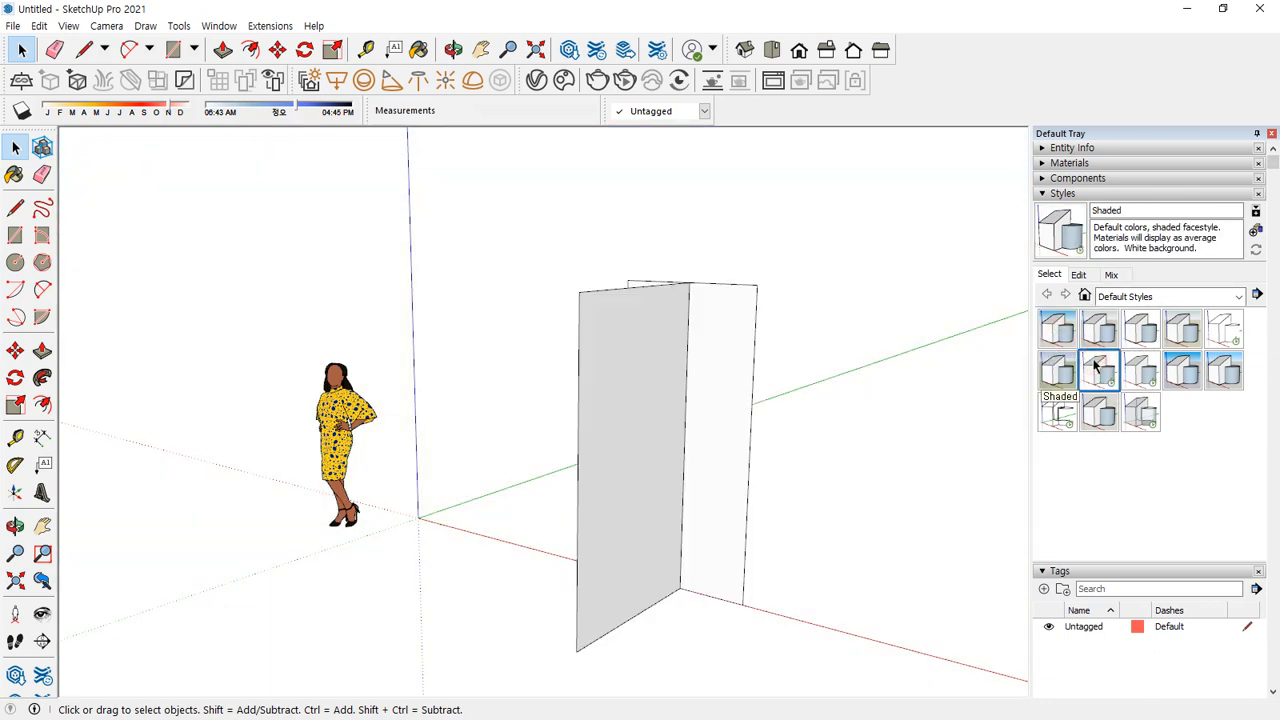
left_click(1140, 372)
left_click(1182, 371)
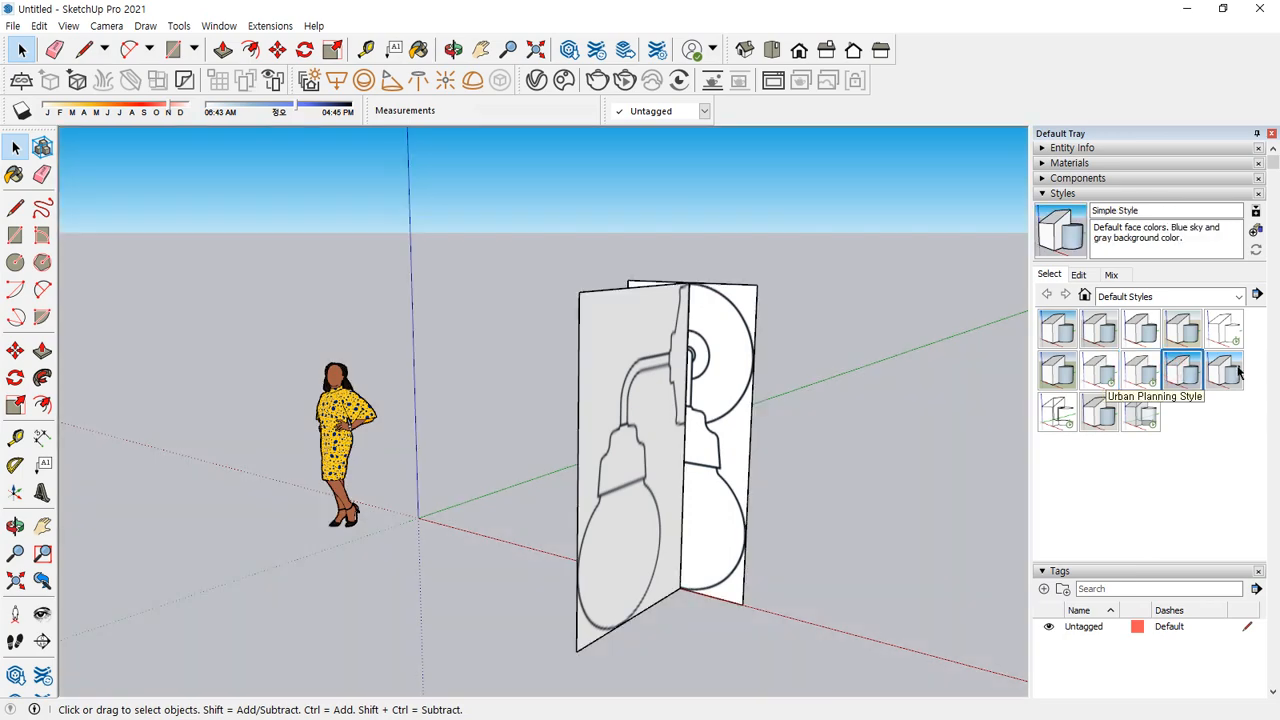
left_click(1224, 371)
left_click(1141, 411)
left_click(1099, 411)
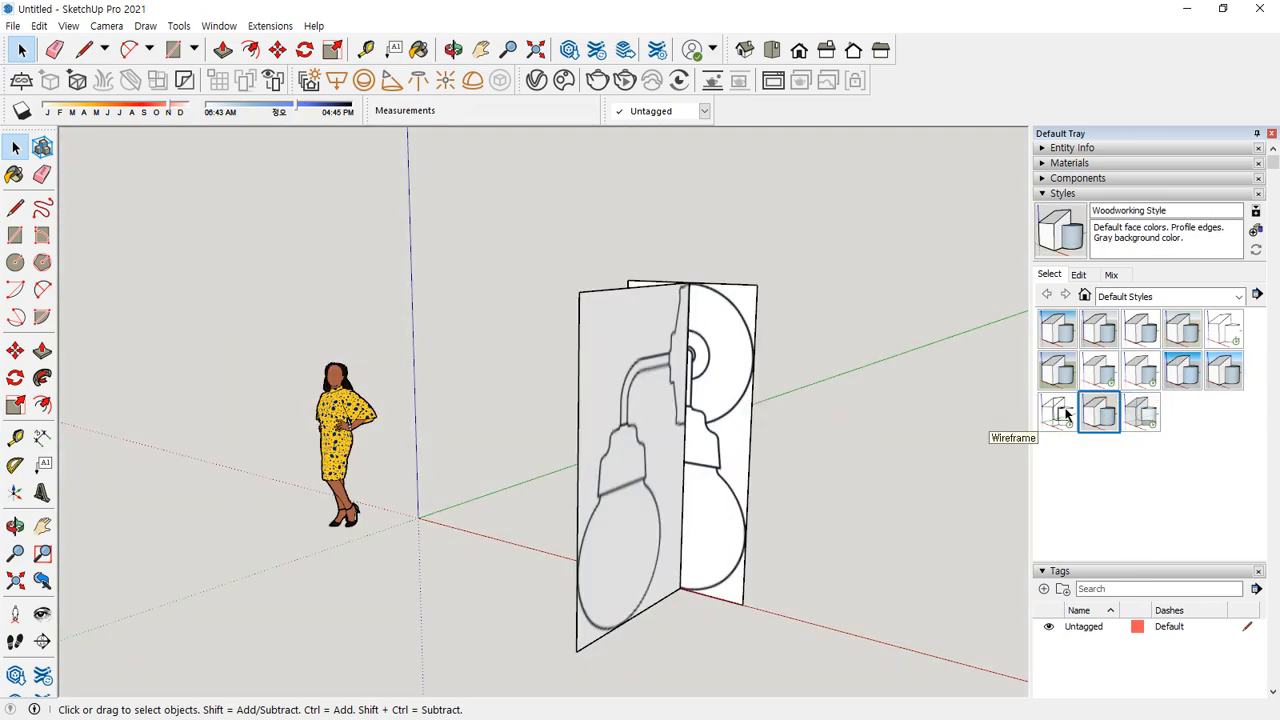
Try the Wireframe and Landscape Architecture styles, ending with the Default Style applied to the model
left_click(1057, 411)
left_click(1055, 371)
left_click(1182, 328)
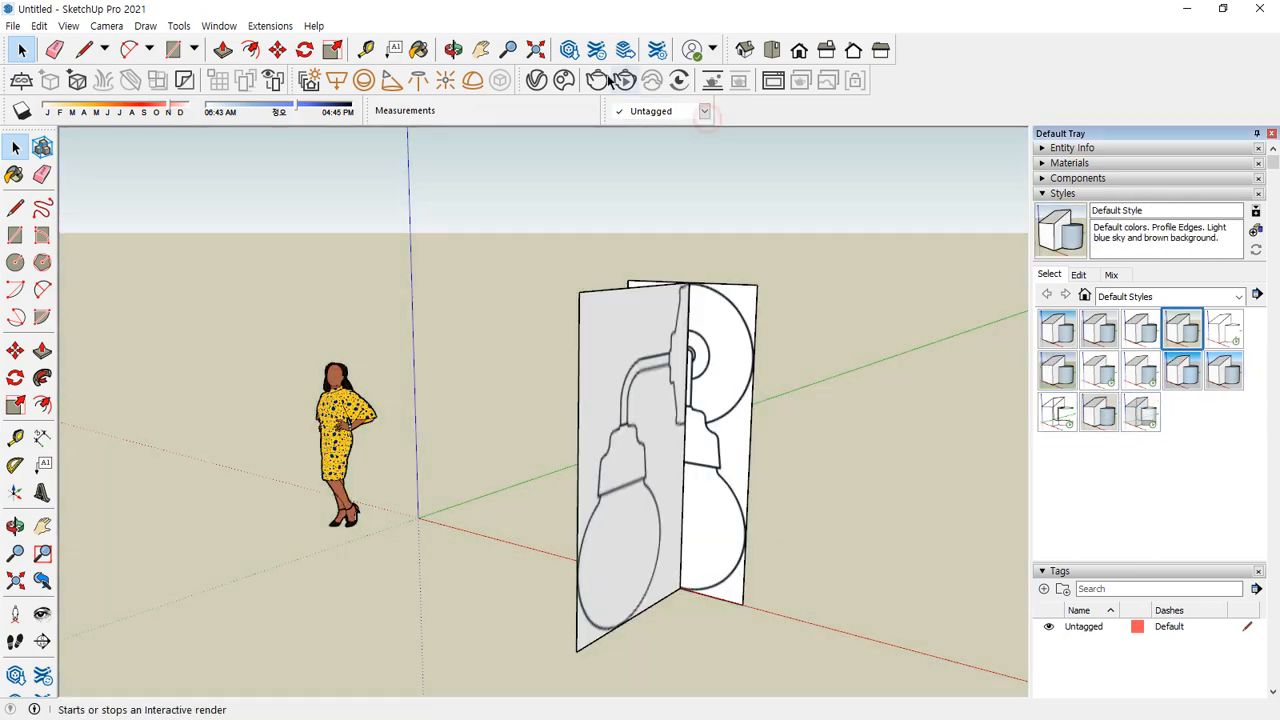
Examine the edge style and face style display options available for the model view
left_click(69, 26)
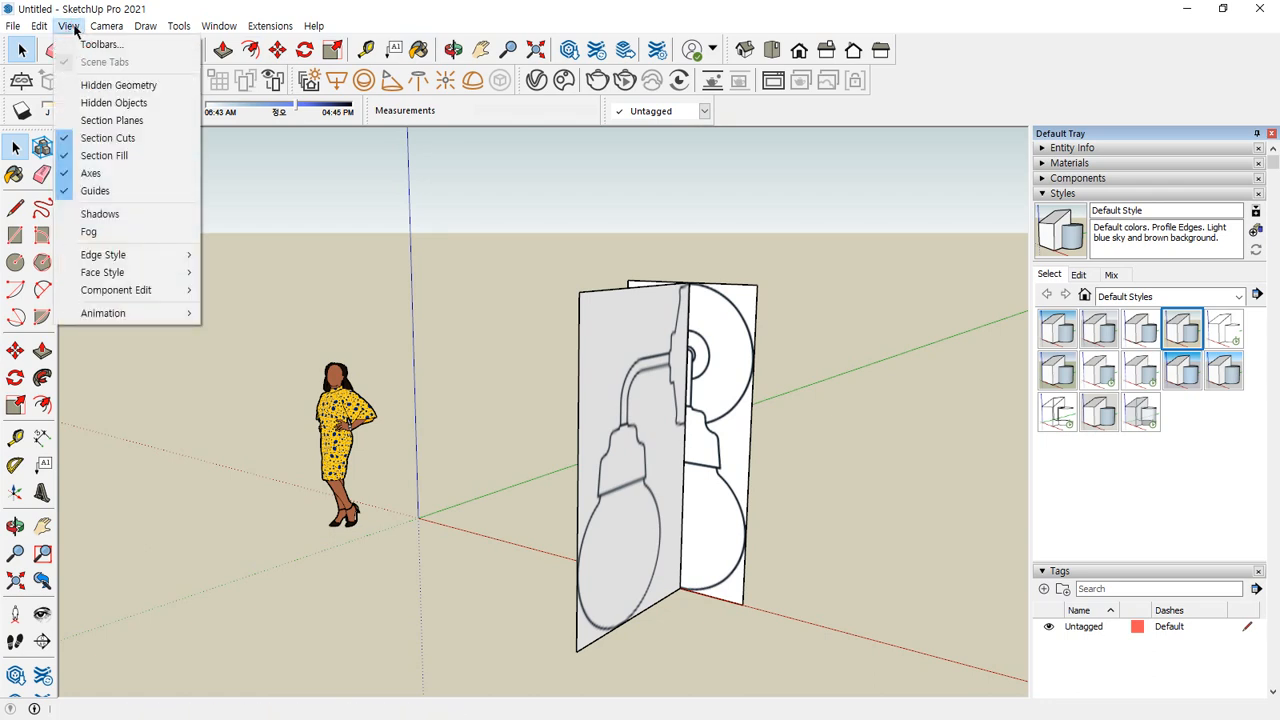
mouse_move(92, 26)
left_click(72, 26)
left_click(70, 26)
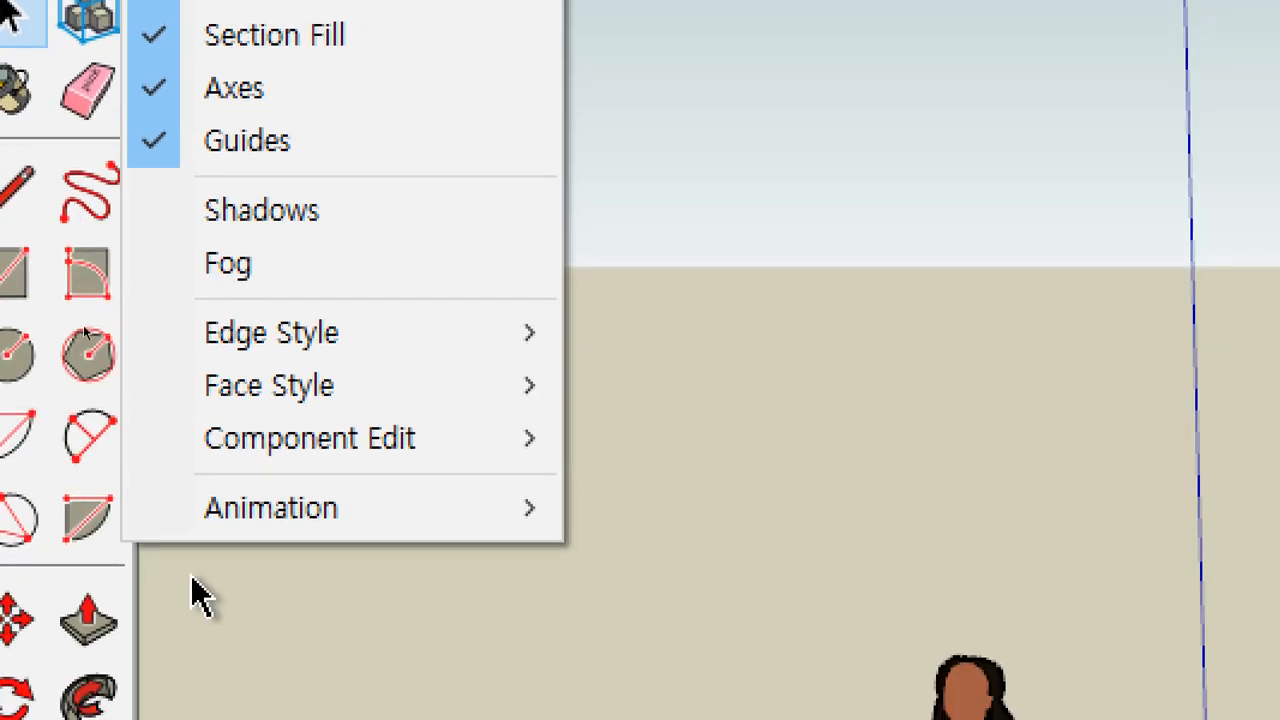
mouse_move(352, 345)
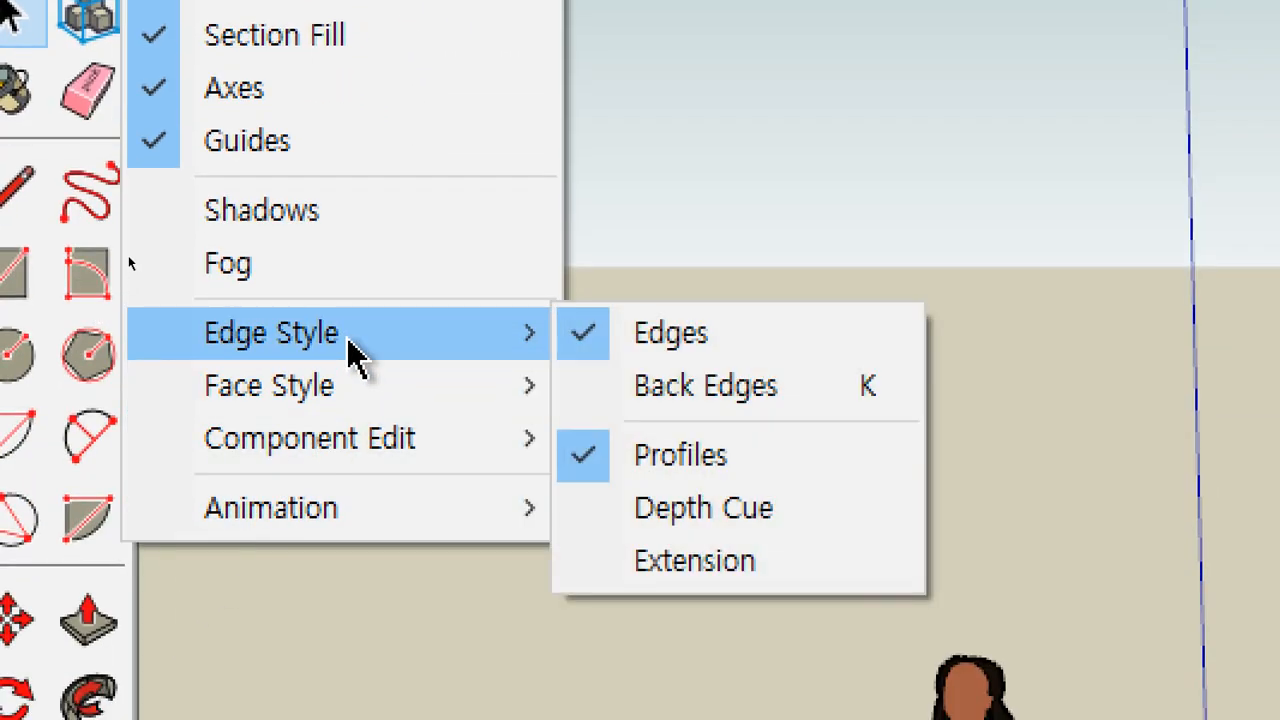
mouse_move(336, 380)
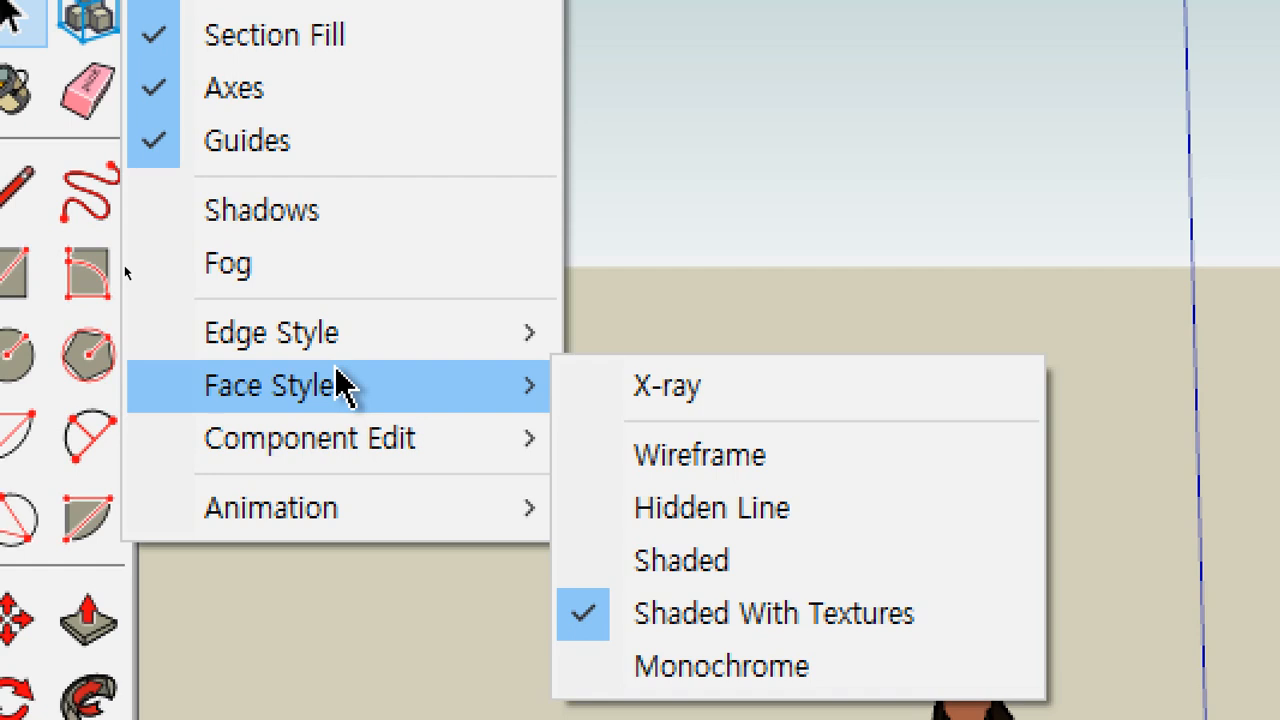
key("Escape")
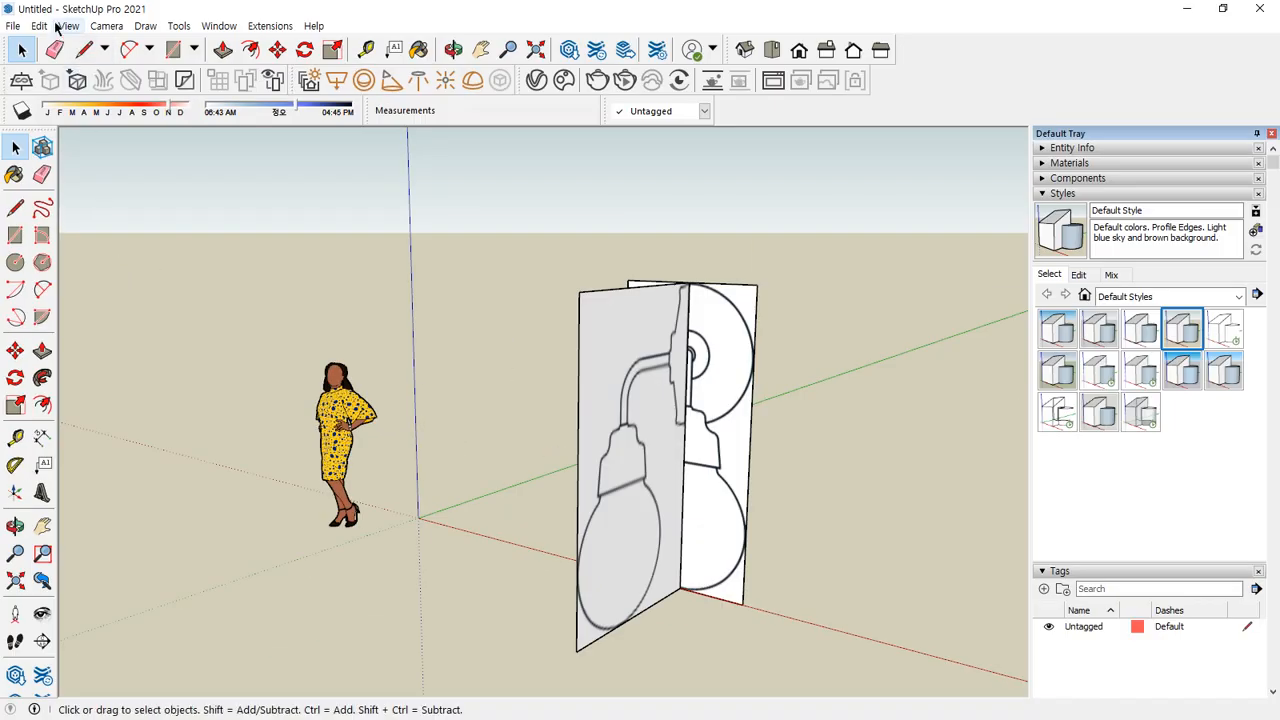
Try the Wireframe, Hidden Line and Shaded face styles in turn on the reference planes
left_click(60, 27)
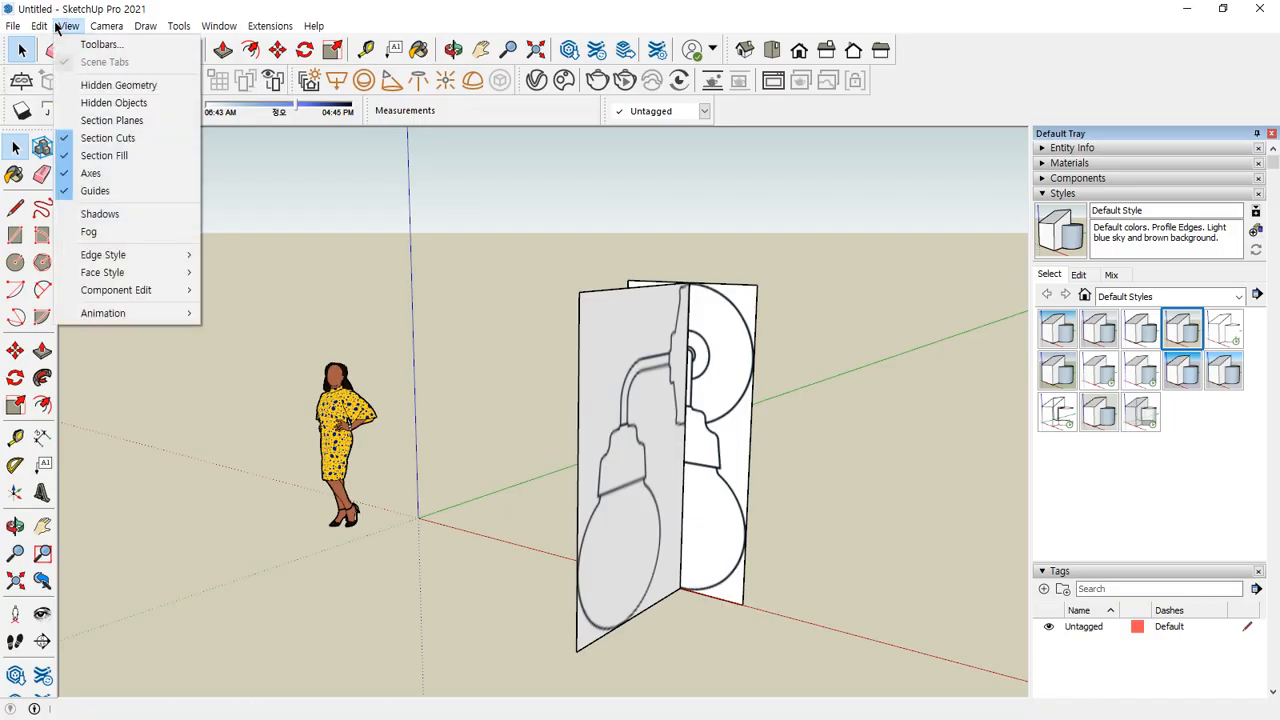
mouse_move(95, 272)
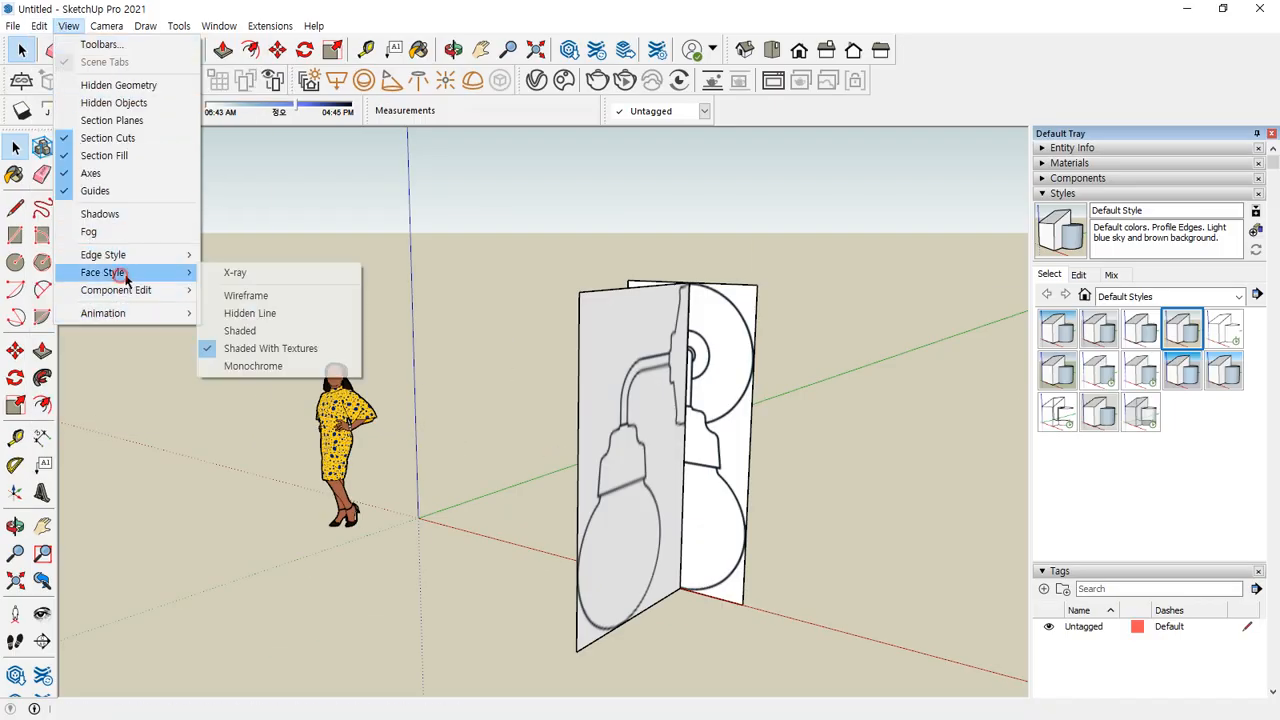
left_click(228, 295)
middle_click_drag(486, 414, 375, 443)
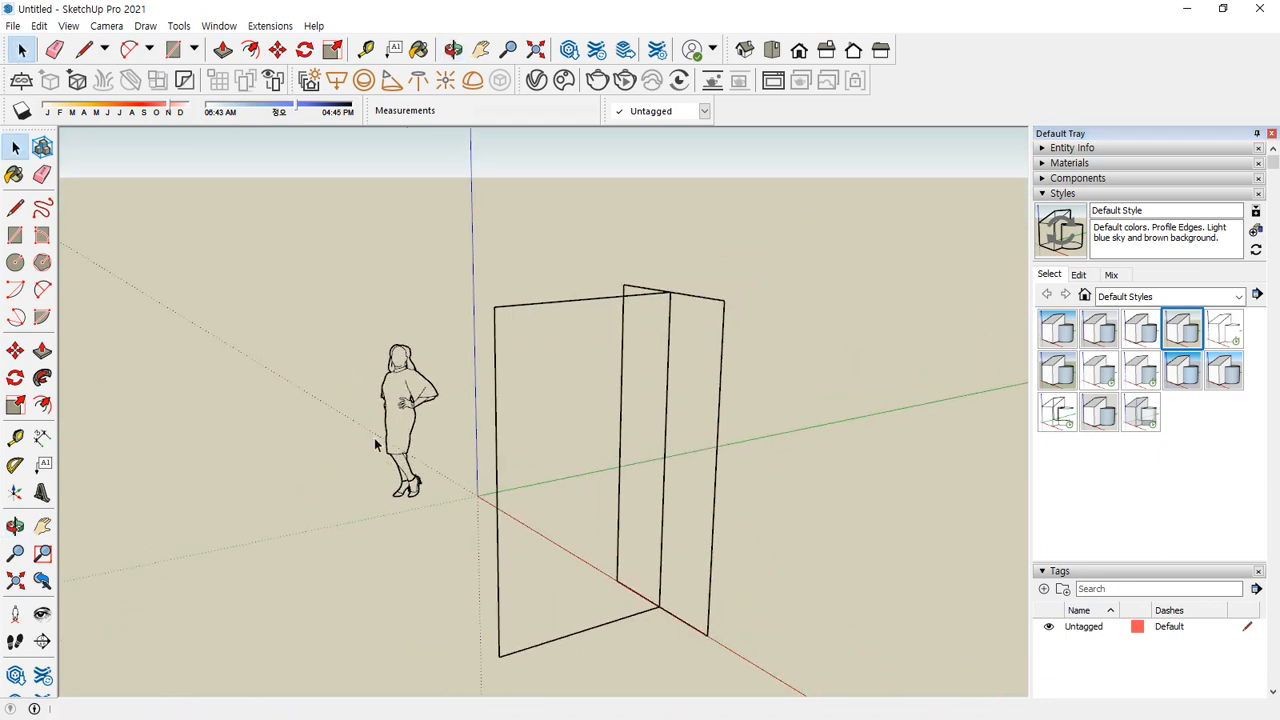
left_click(68, 26)
mouse_move(95, 272)
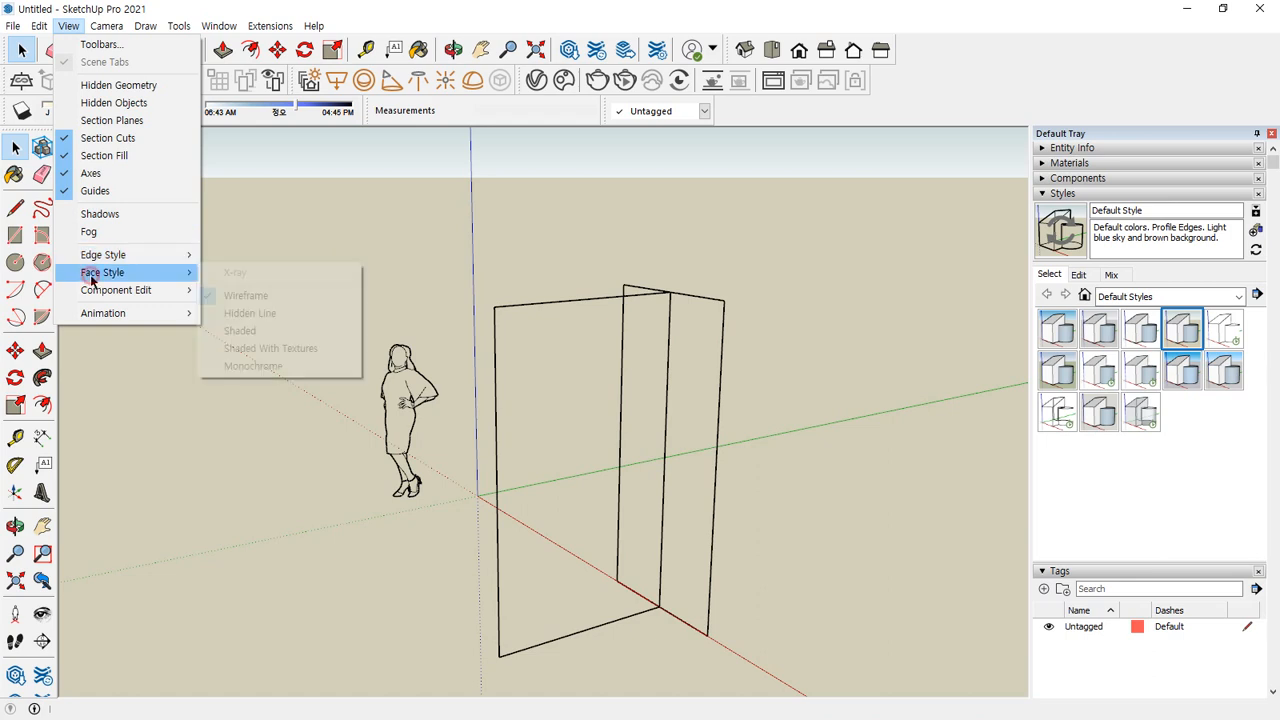
left_click(274, 314)
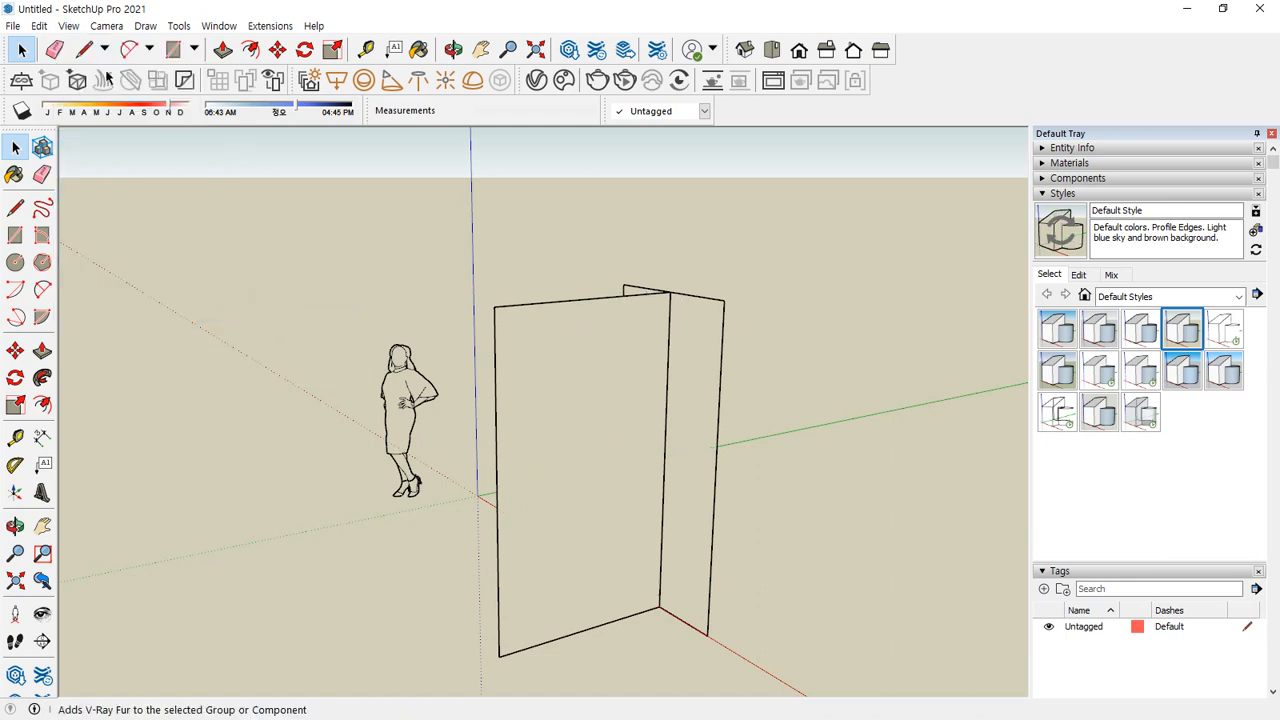
left_click(68, 26)
mouse_move(108, 276)
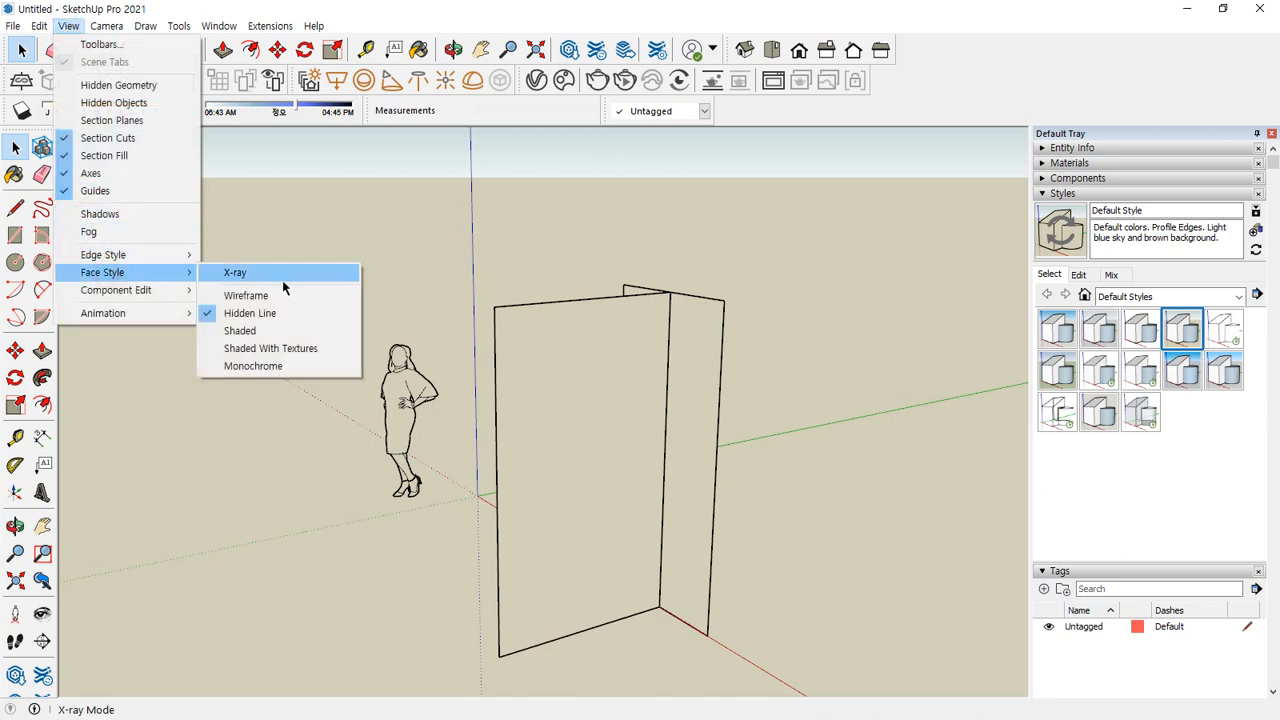
left_click(266, 338)
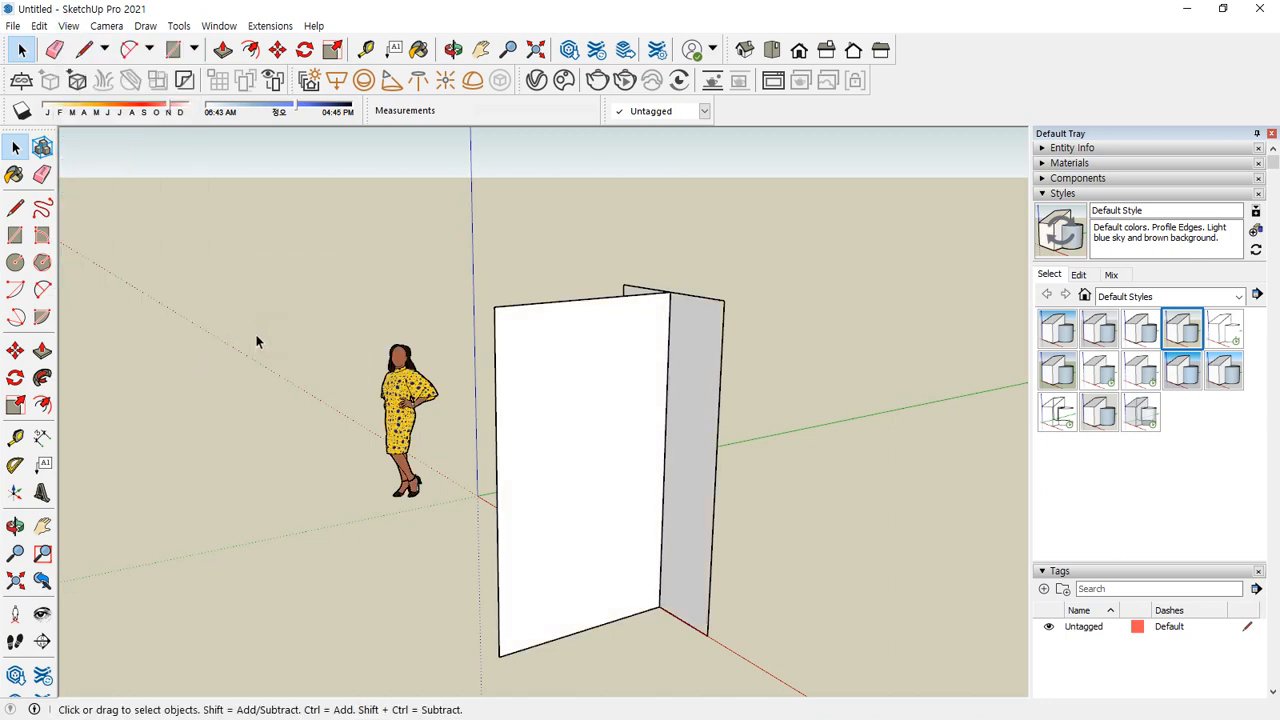
Set the face style to Shaded With Textures so the lamp images show on the planes
left_click(68, 26)
left_click(135, 272)
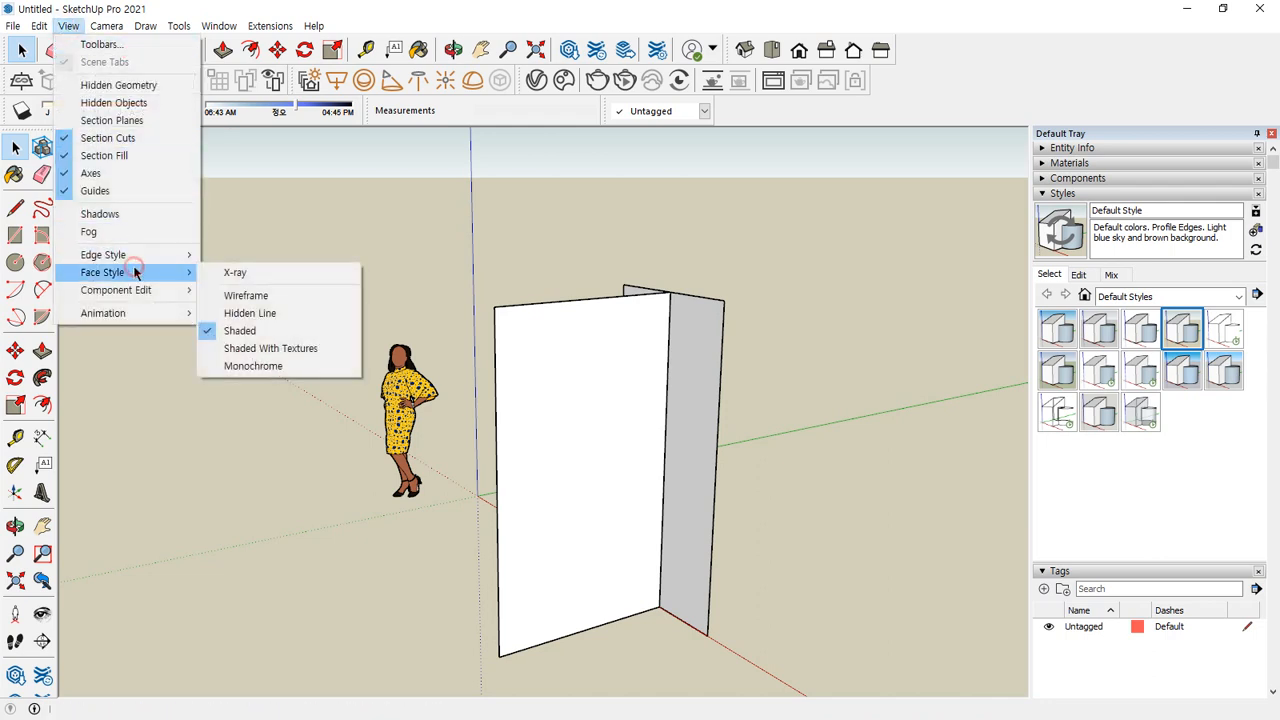
left_click(282, 350)
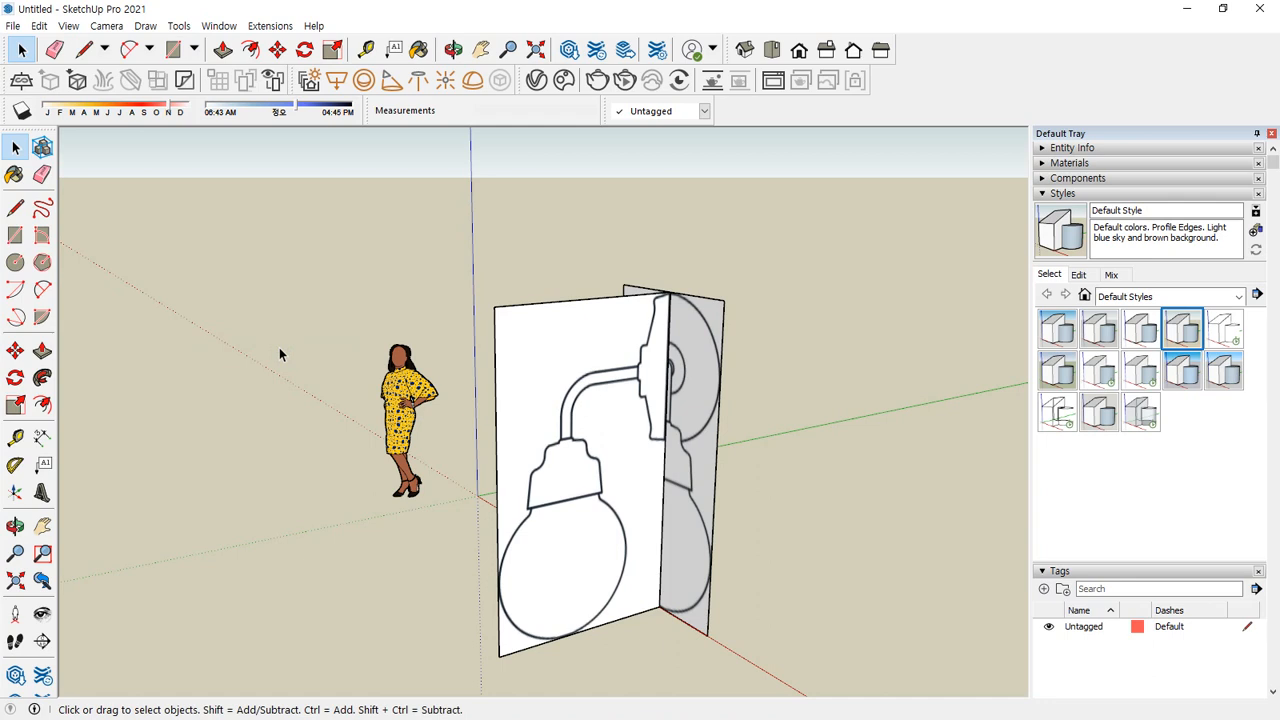
Turn on the X-ray face style so both reference planes are see-through
left_click(68, 26)
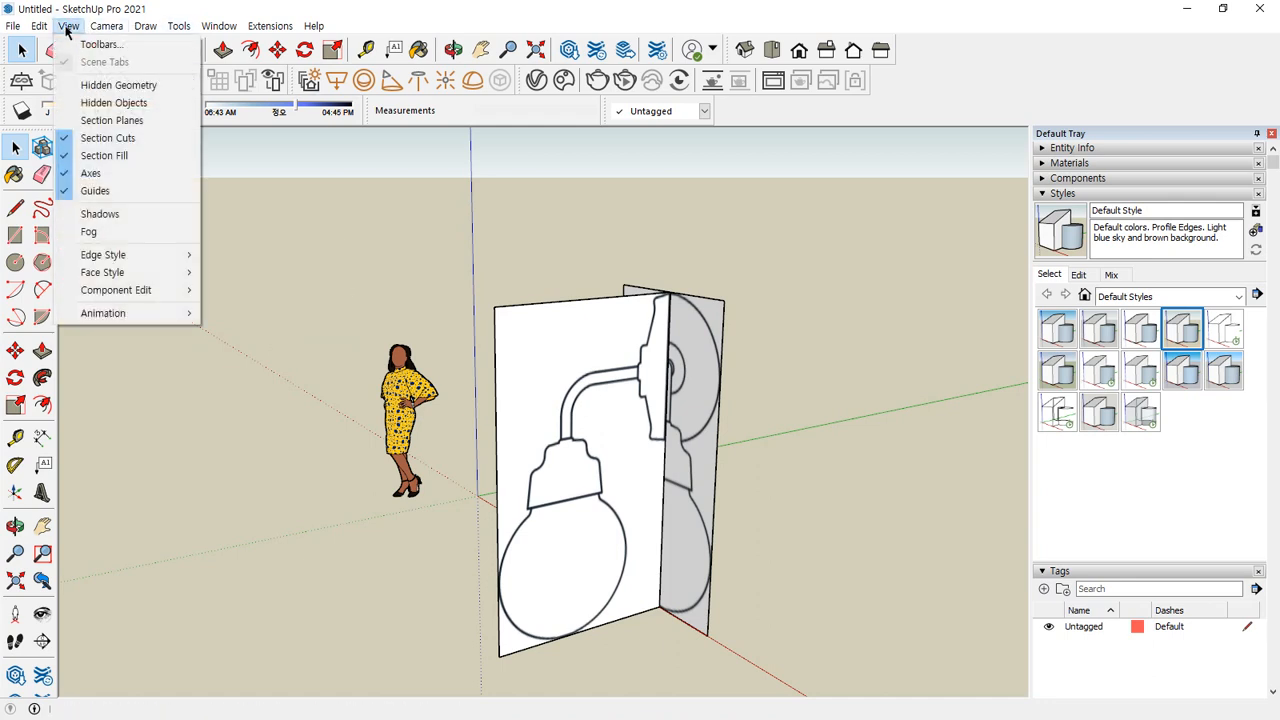
mouse_move(82, 273)
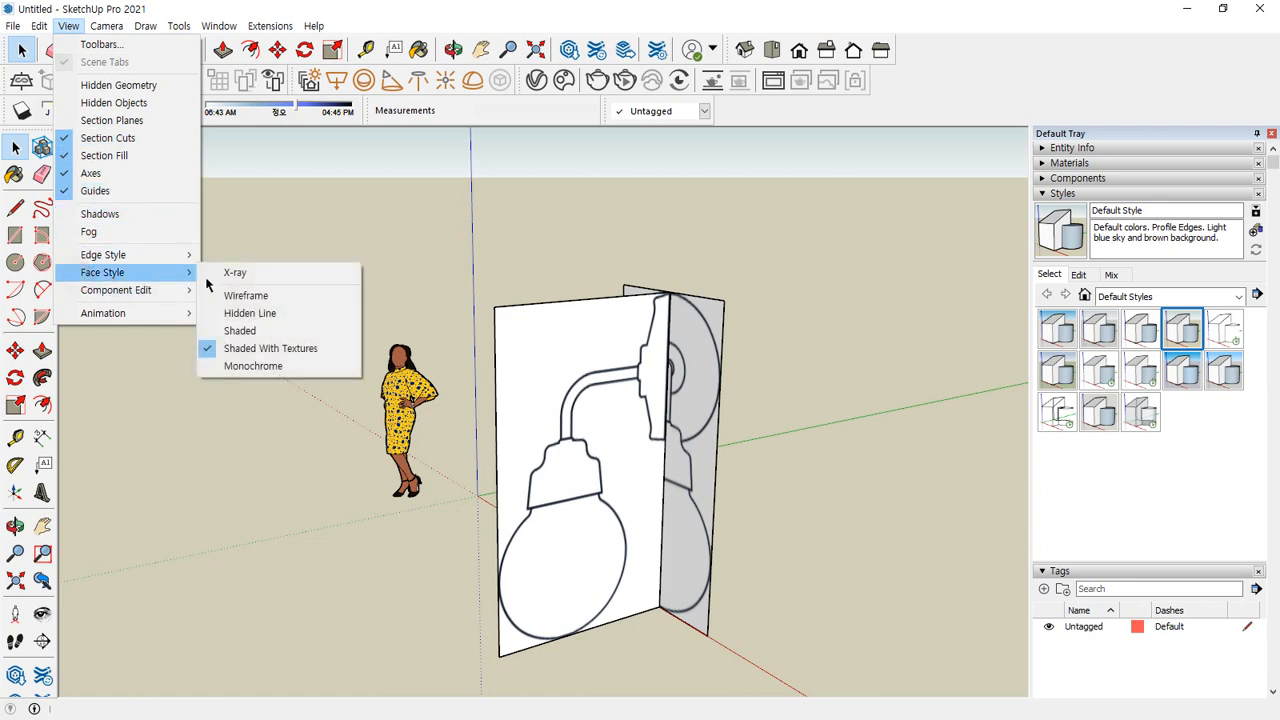
left_click(297, 278)
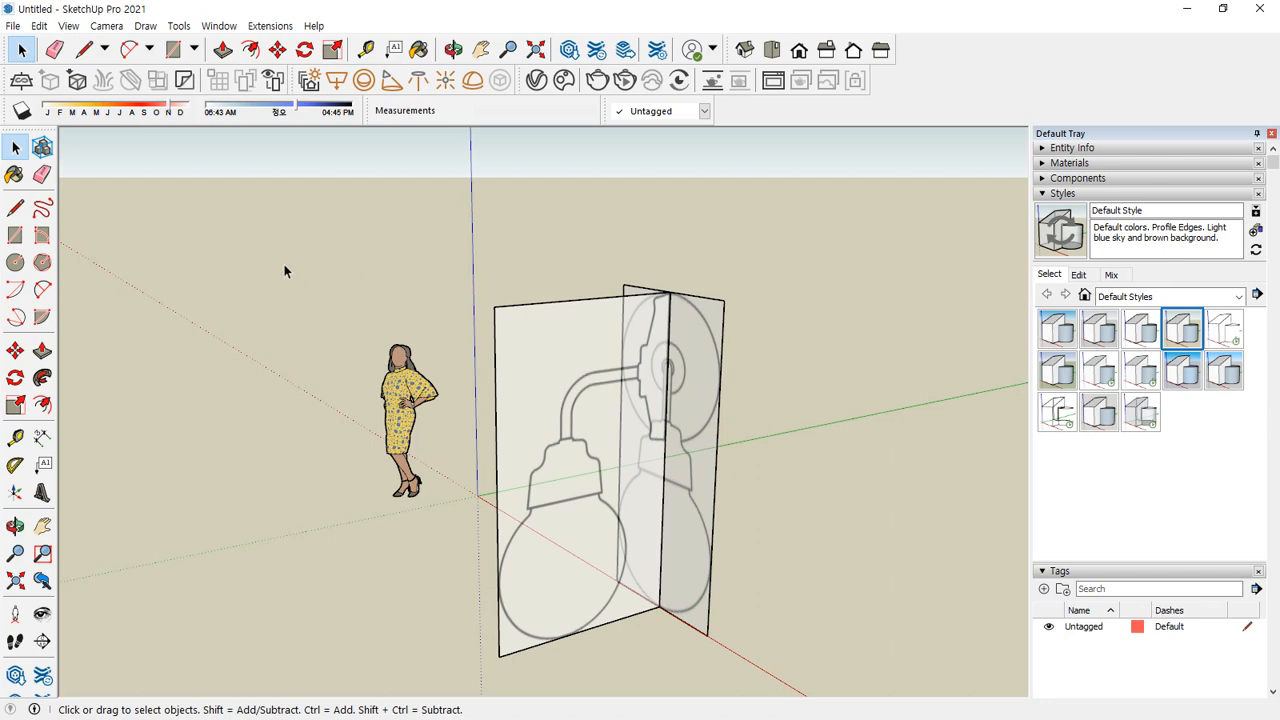
middle_click_drag(284, 264, 597, 428)
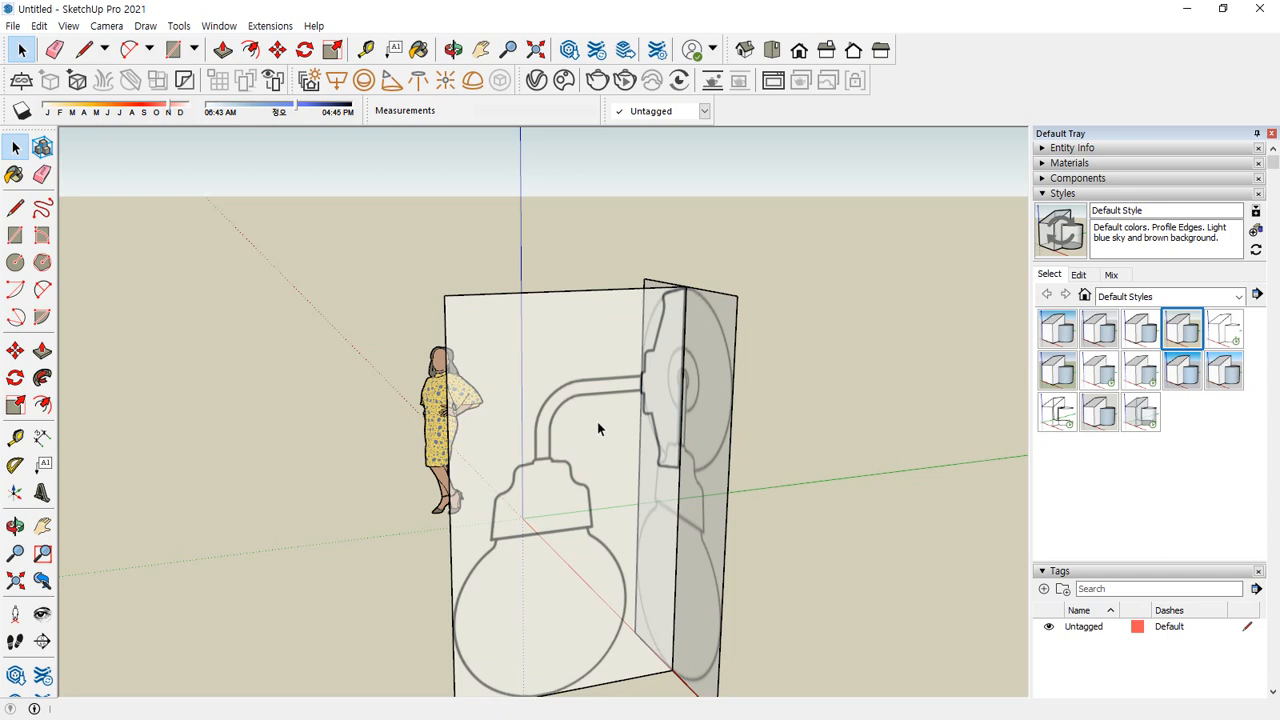
middle_click_drag(594, 388, 731, 263)
Select both reference planes and examine where the Lock command is offered for grouped objects
left_click(549, 487)
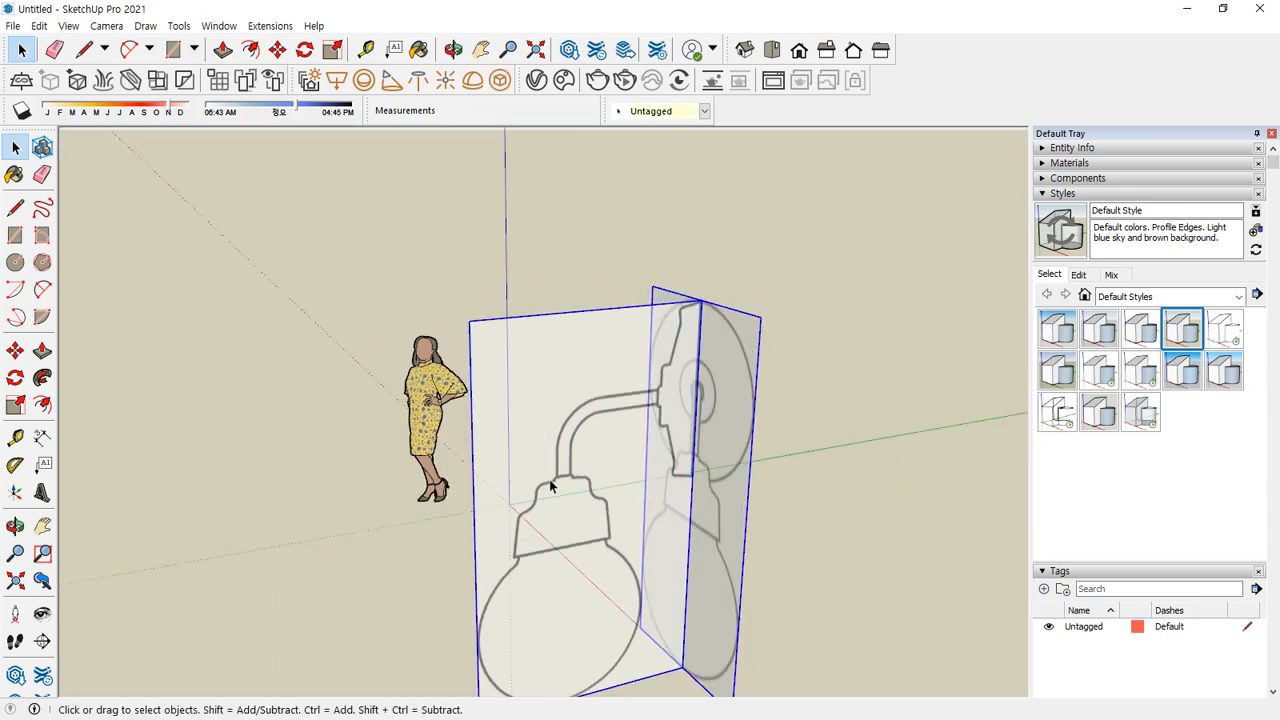
middle_click_drag(549, 479, 520, 371)
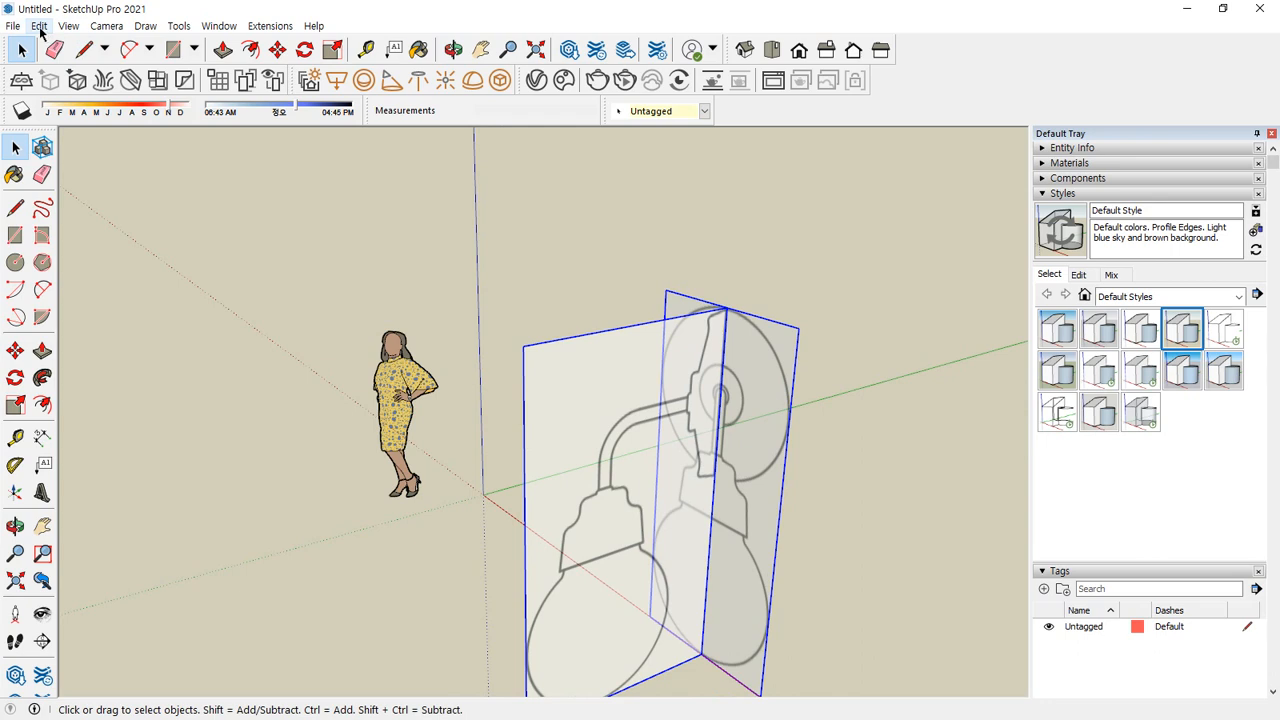
left_click(39, 26)
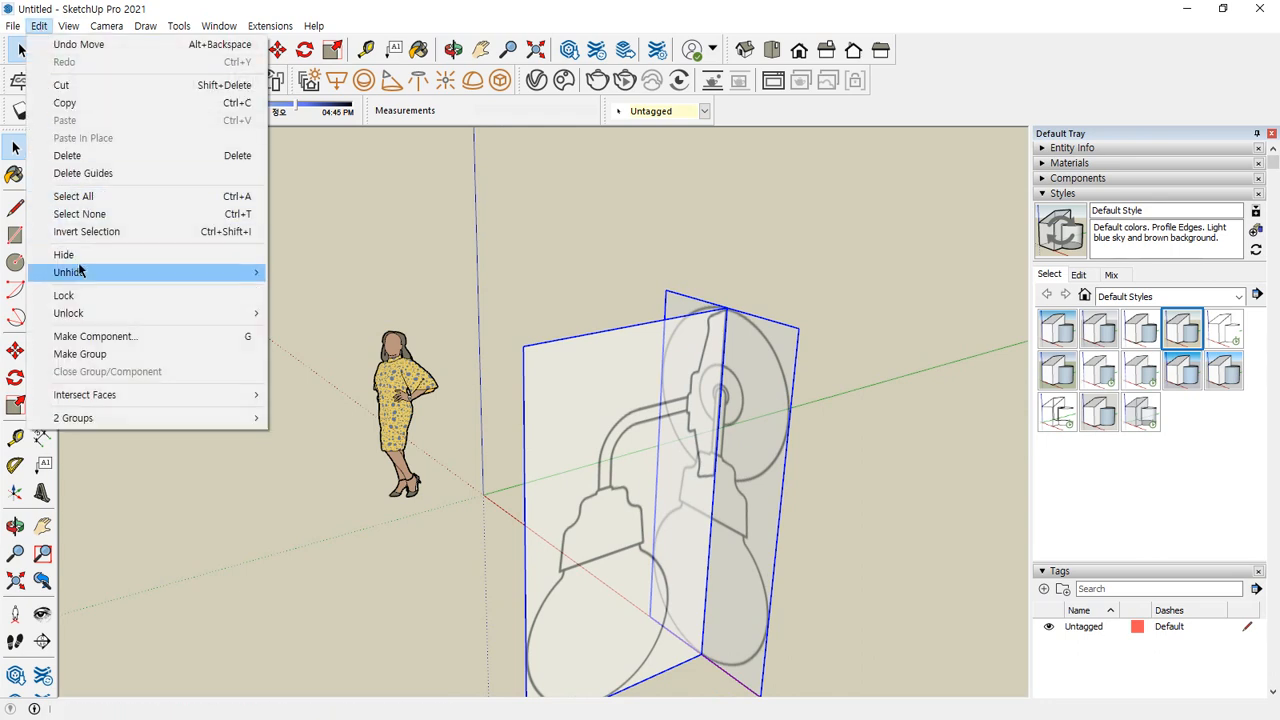
left_click(78, 86)
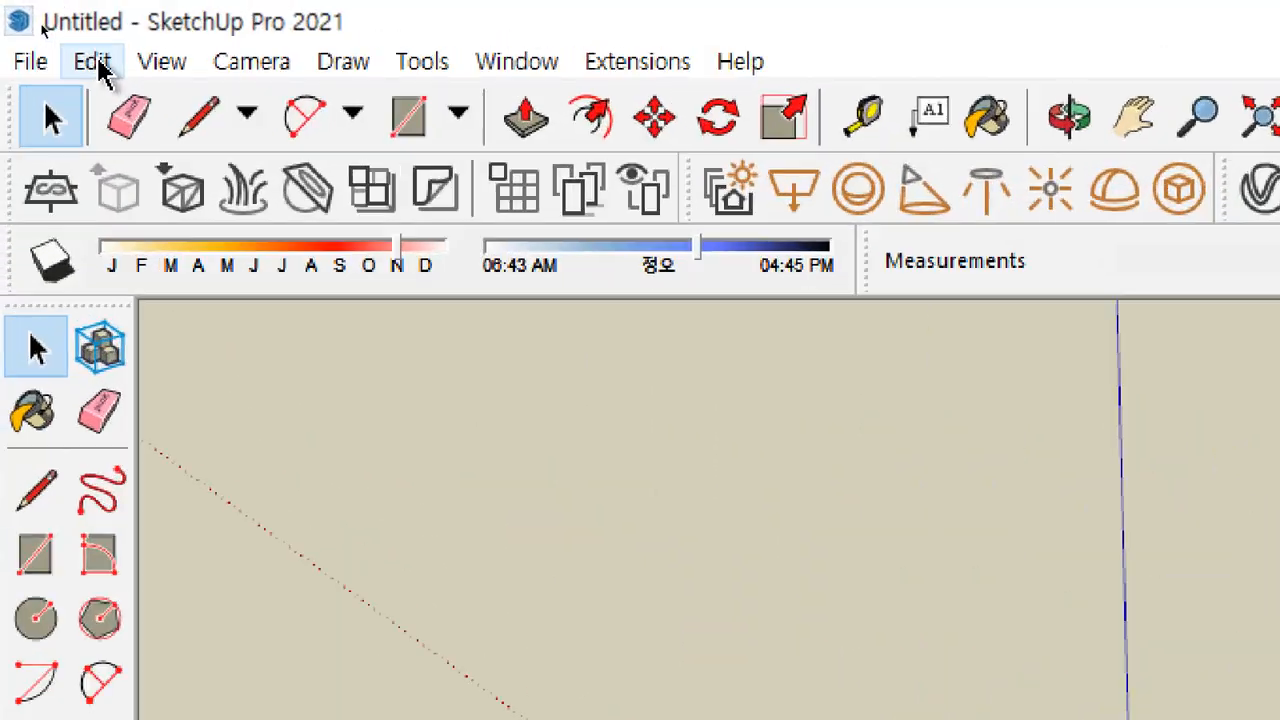
left_click(96, 61)
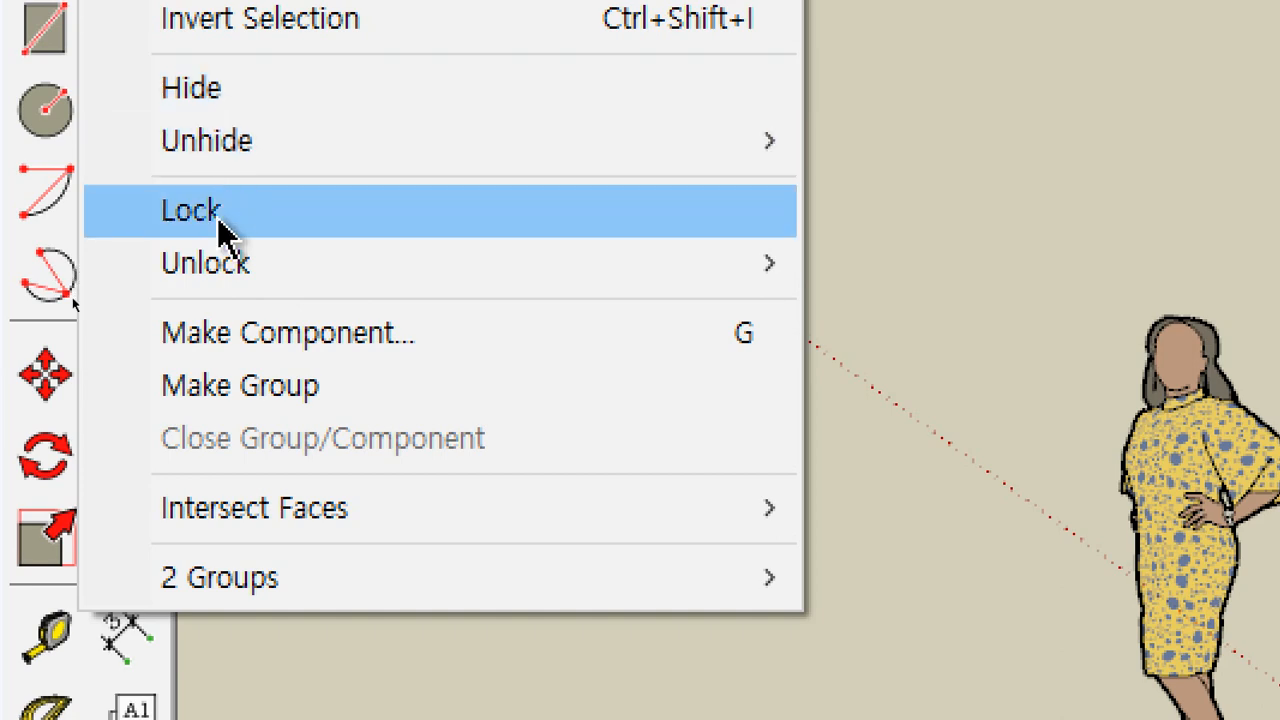
key("Escape")
right_click(700, 343)
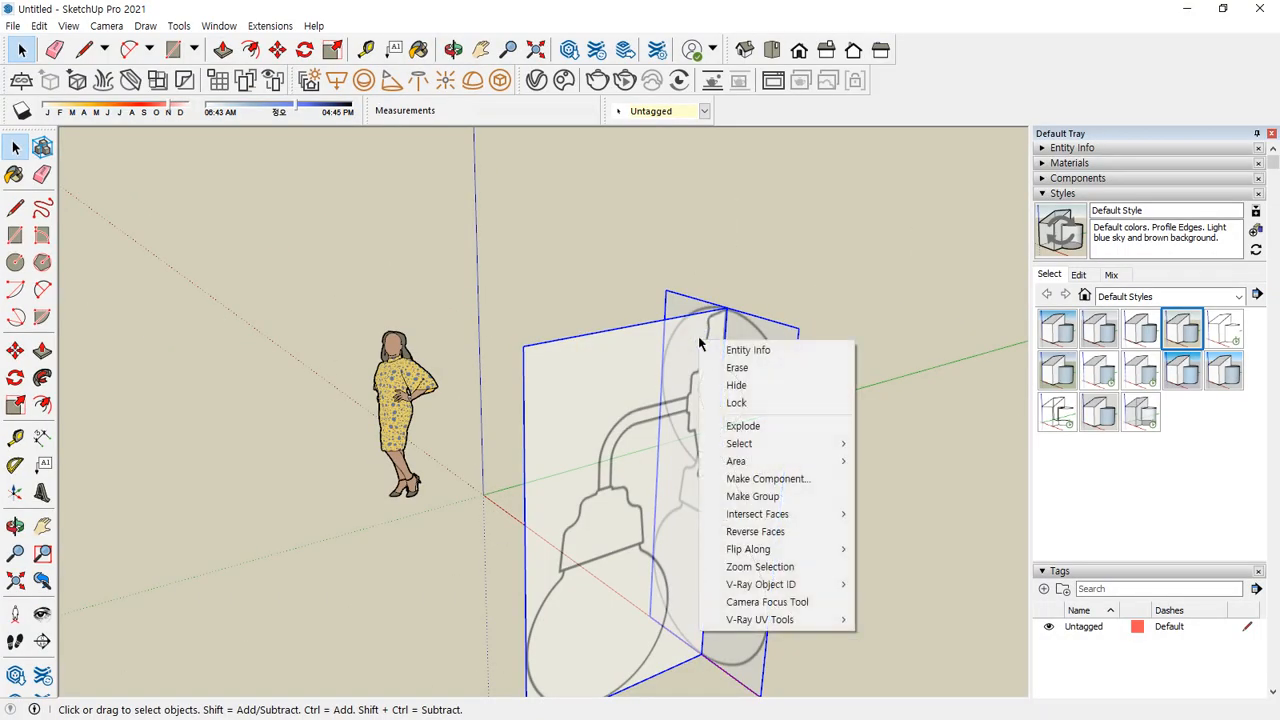
key("Escape")
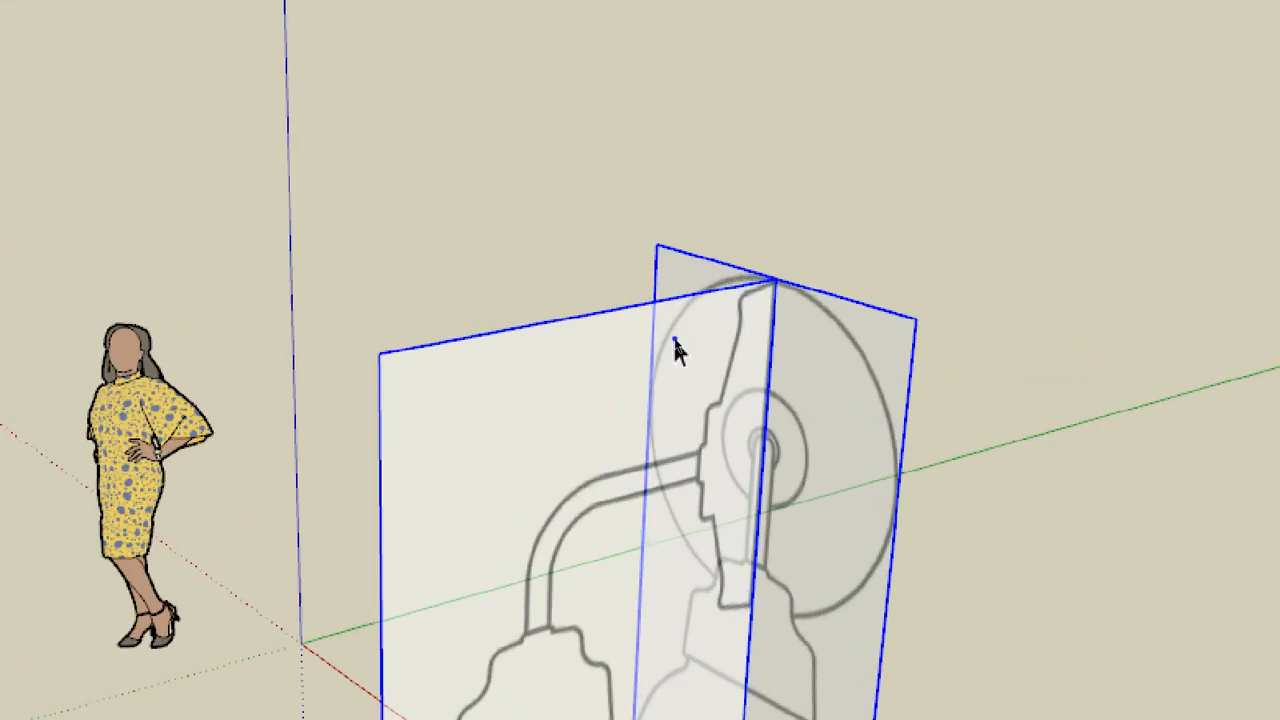
right_click(676, 348)
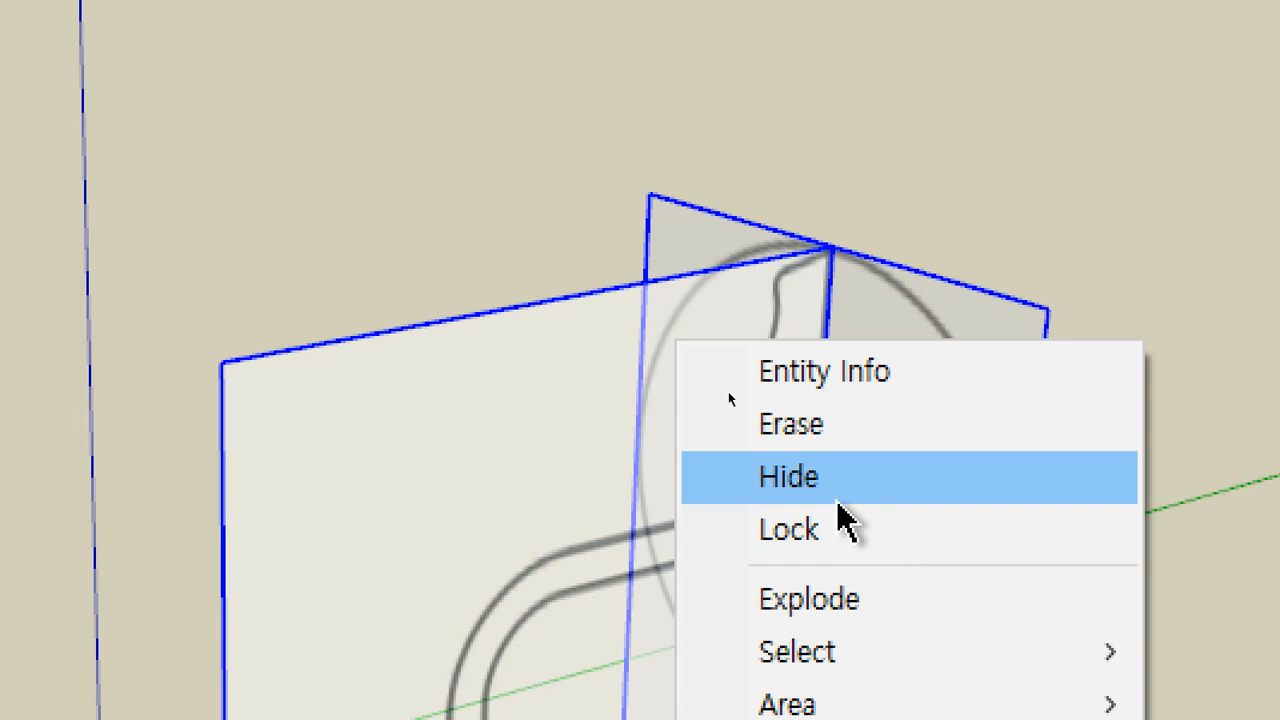
left_click(800, 228)
Try deleting the two unlocked reference planes and undo the deletion
left_click(680, 370)
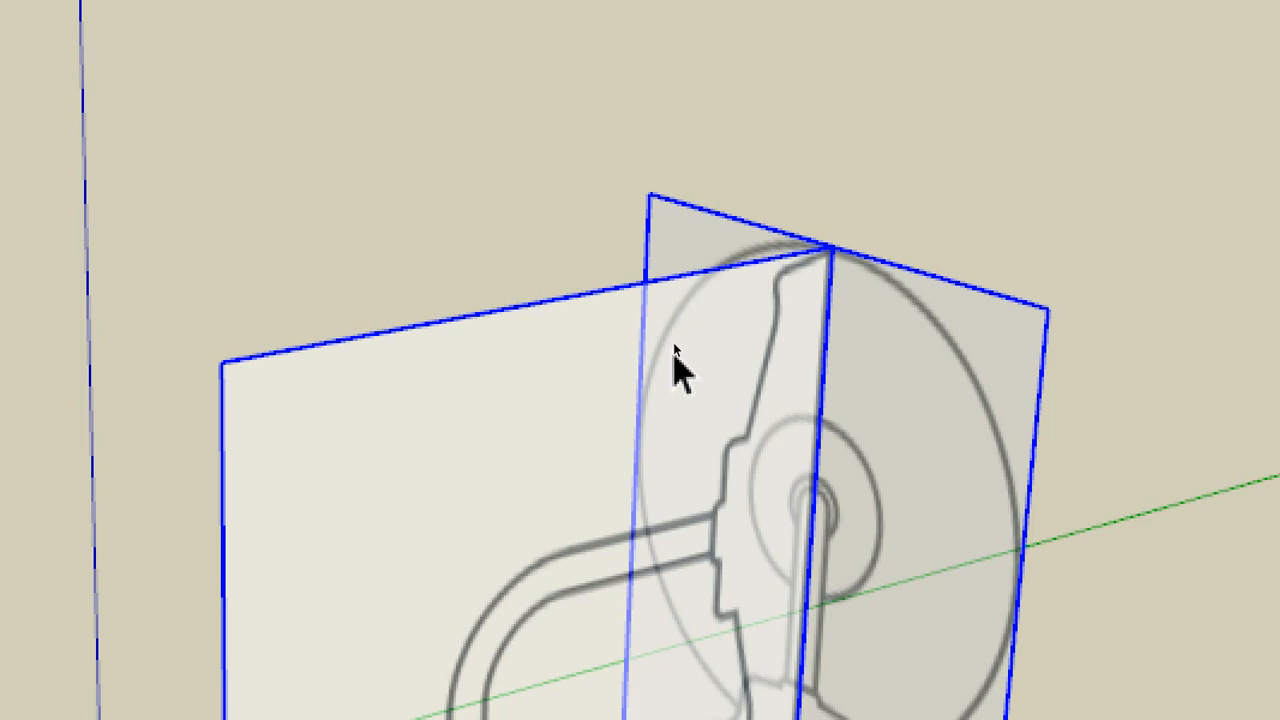
key("Delete")
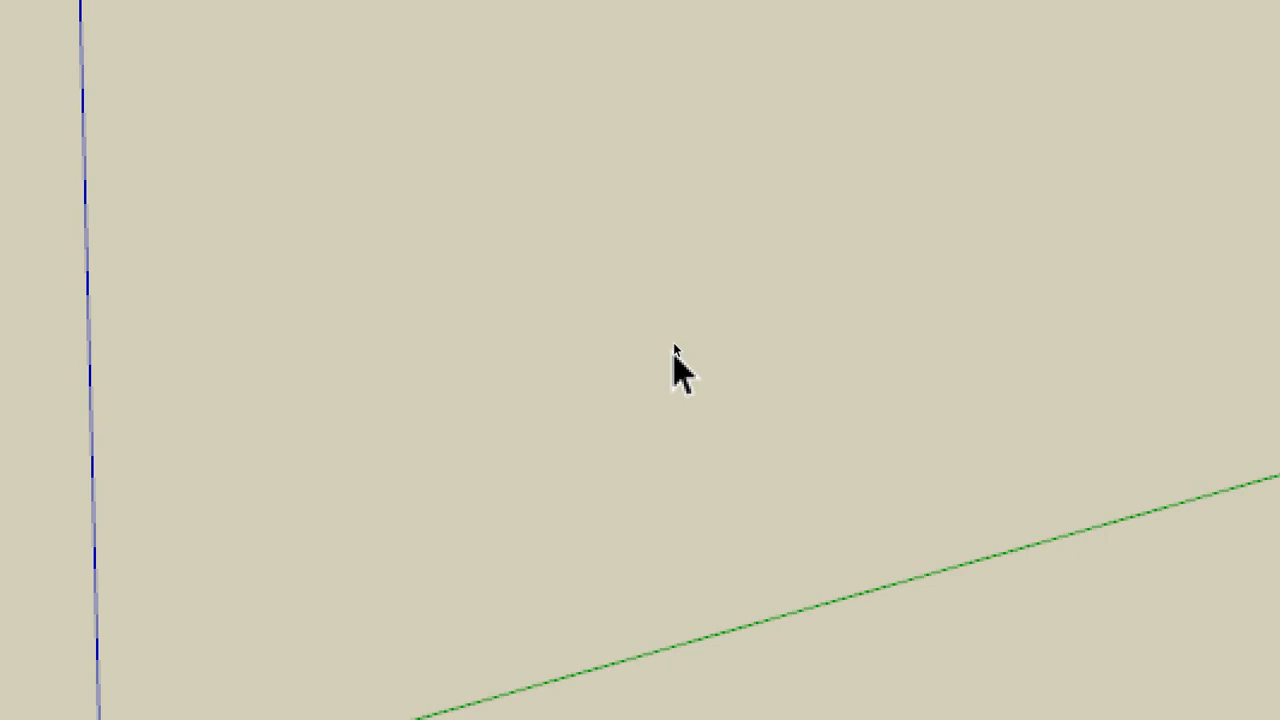
key("ctrl+z")
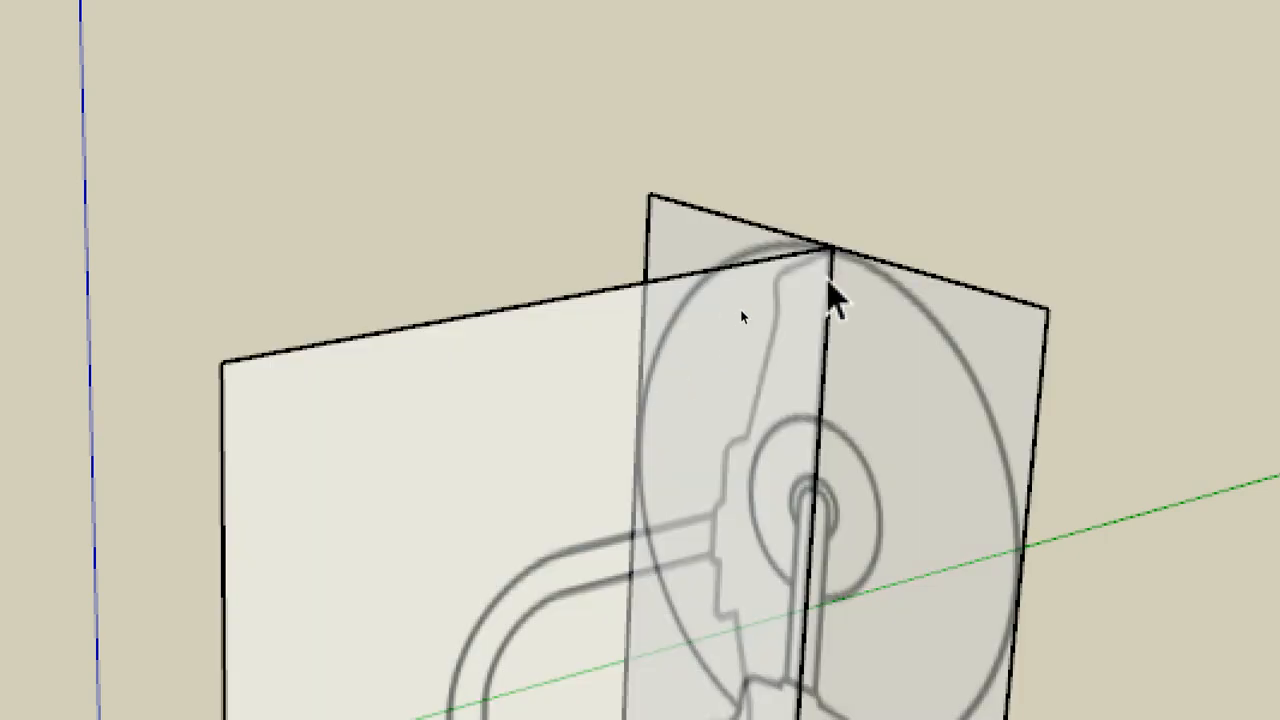
Lock the side-view and front-view reference planes together
left_click(663, 409)
right_click(714, 312)
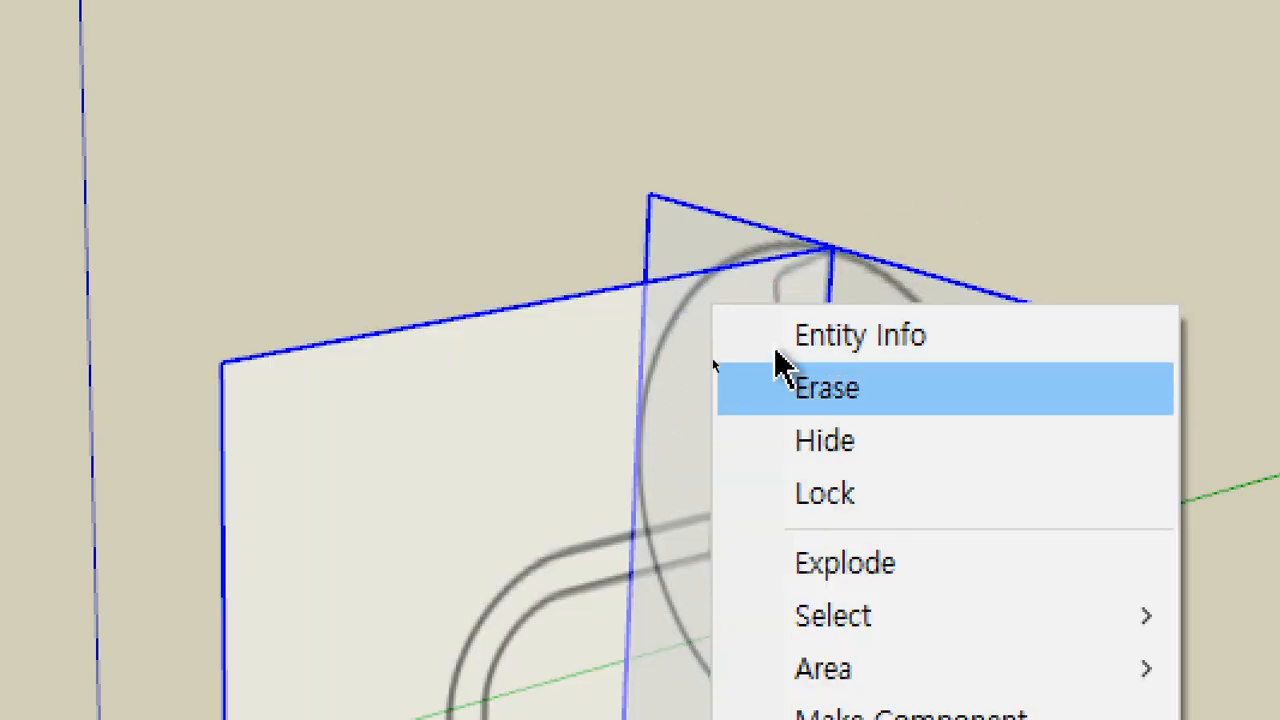
left_click(792, 495)
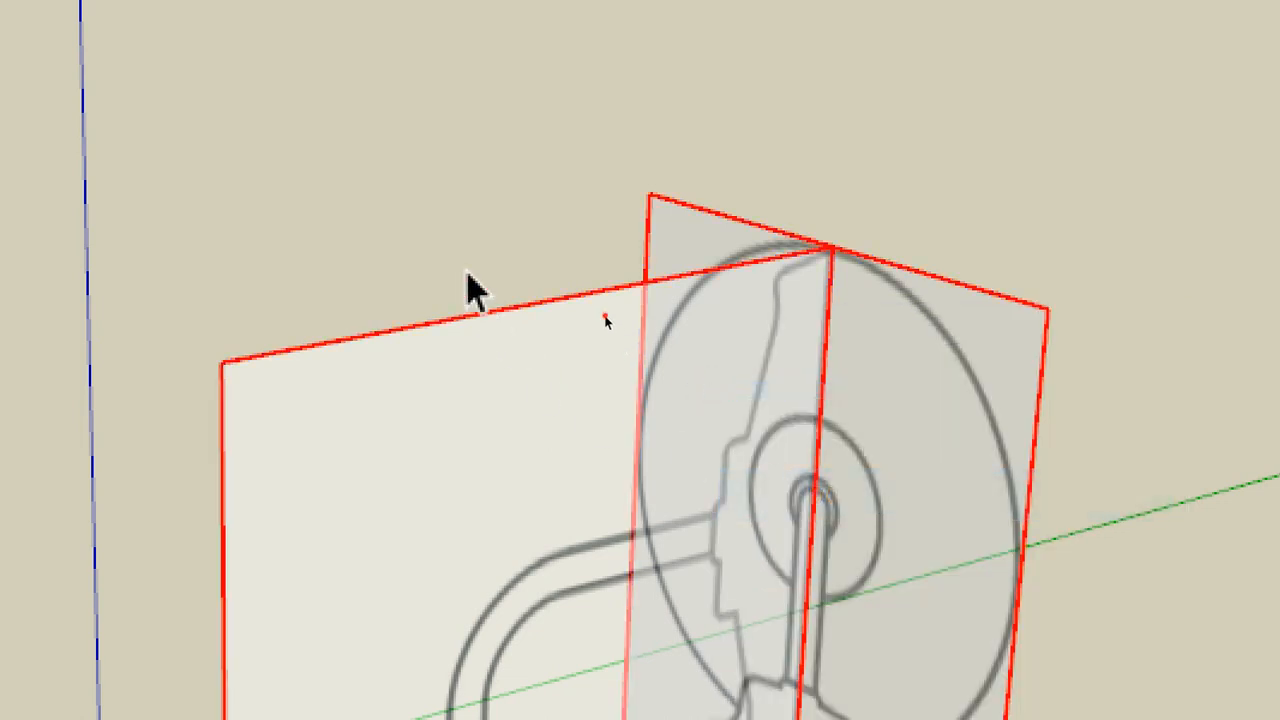
Unlock only the side-view reference plane and lock it again
left_click(538, 258)
left_click(485, 382)
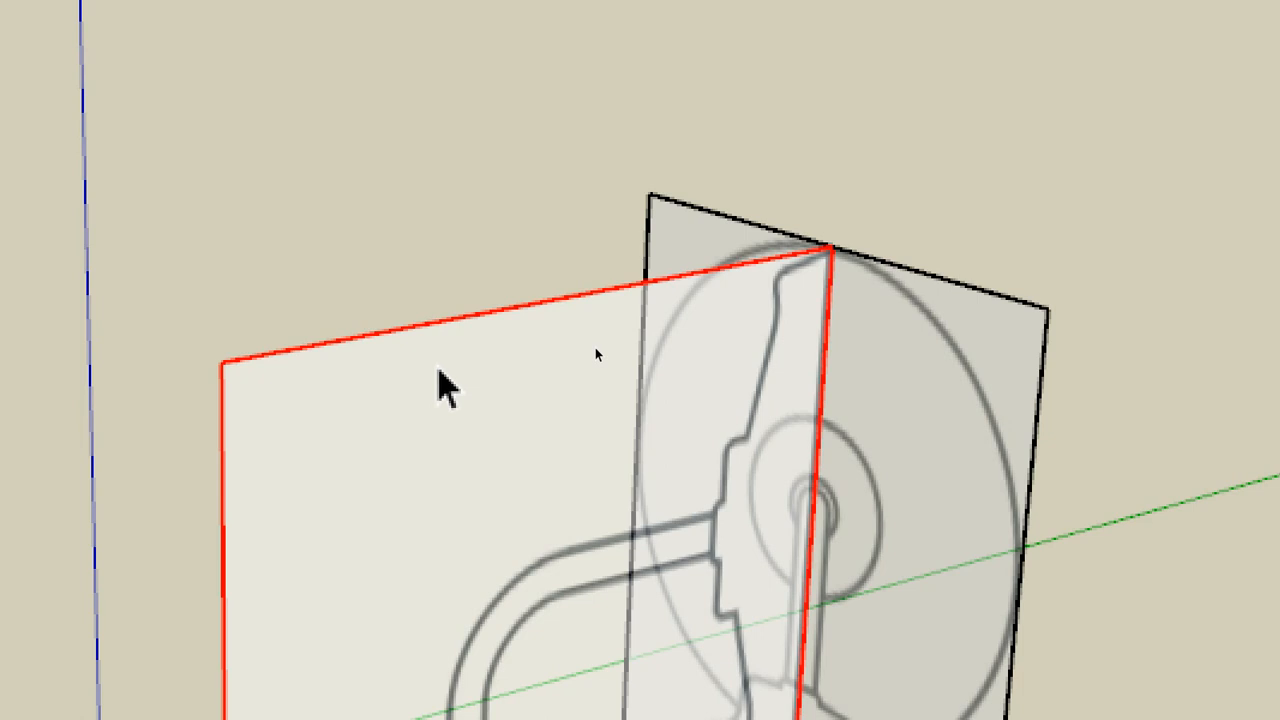
right_click(509, 358)
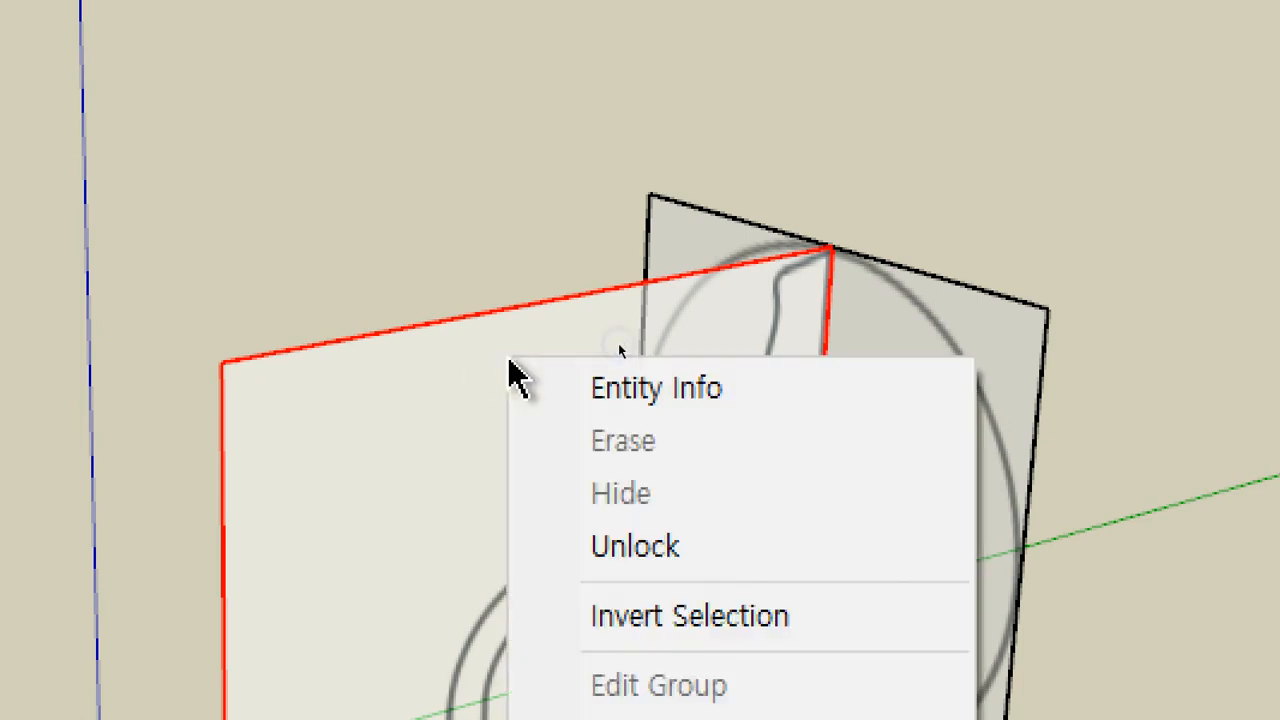
left_click(703, 563)
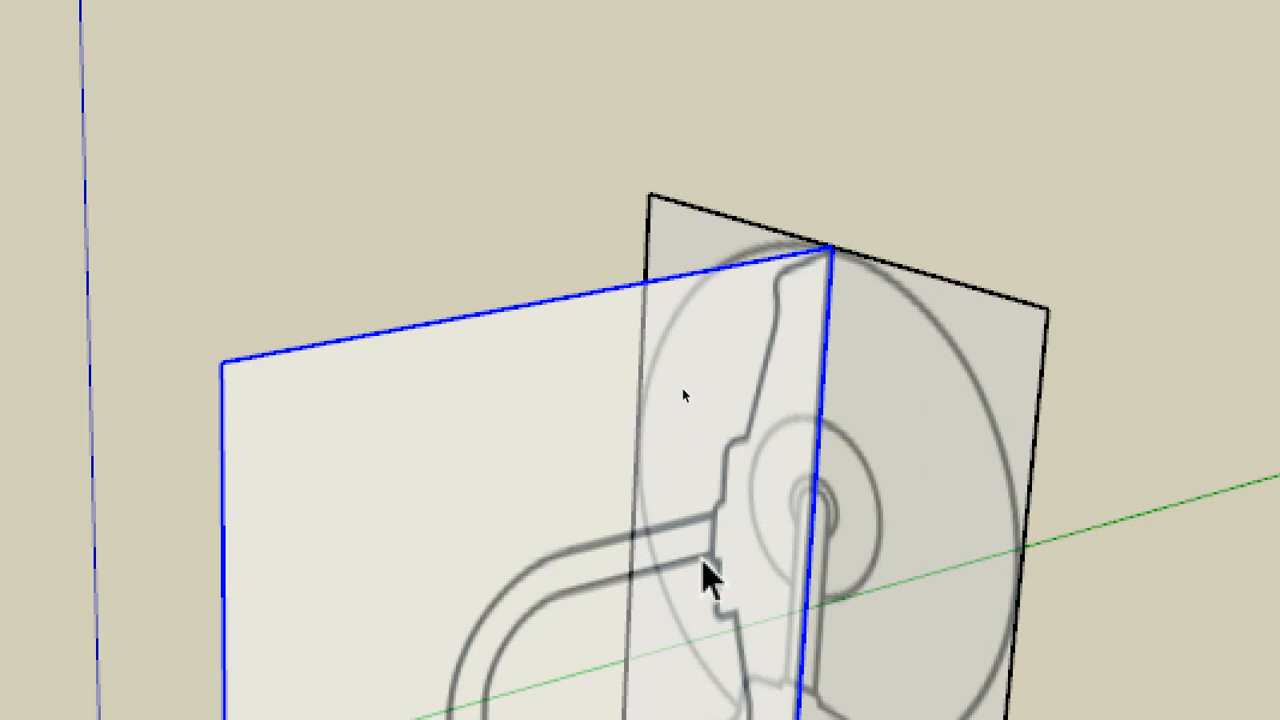
right_click(519, 332)
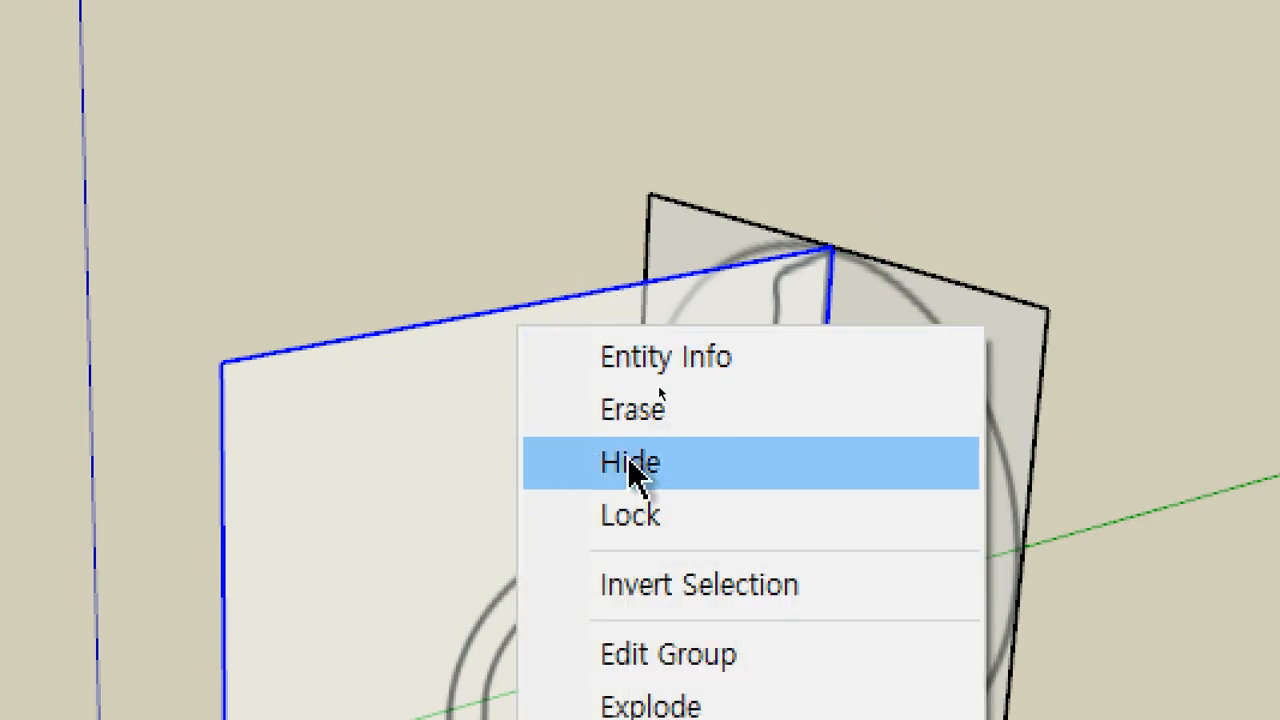
left_click(631, 520)
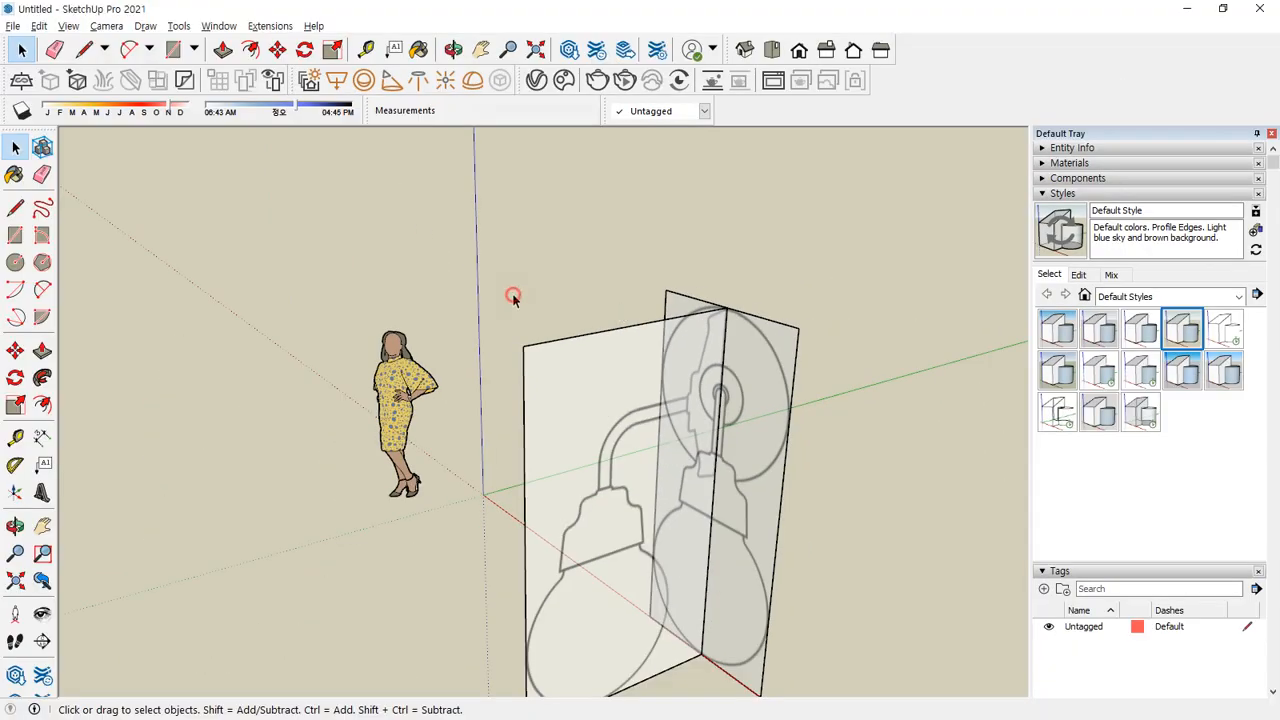
mouse_move(513, 298)
middle_mouse_down()
mouse_move(494, 314)
mouse_move(410, 318)
mouse_move(527, 341)
middle_mouse_up()
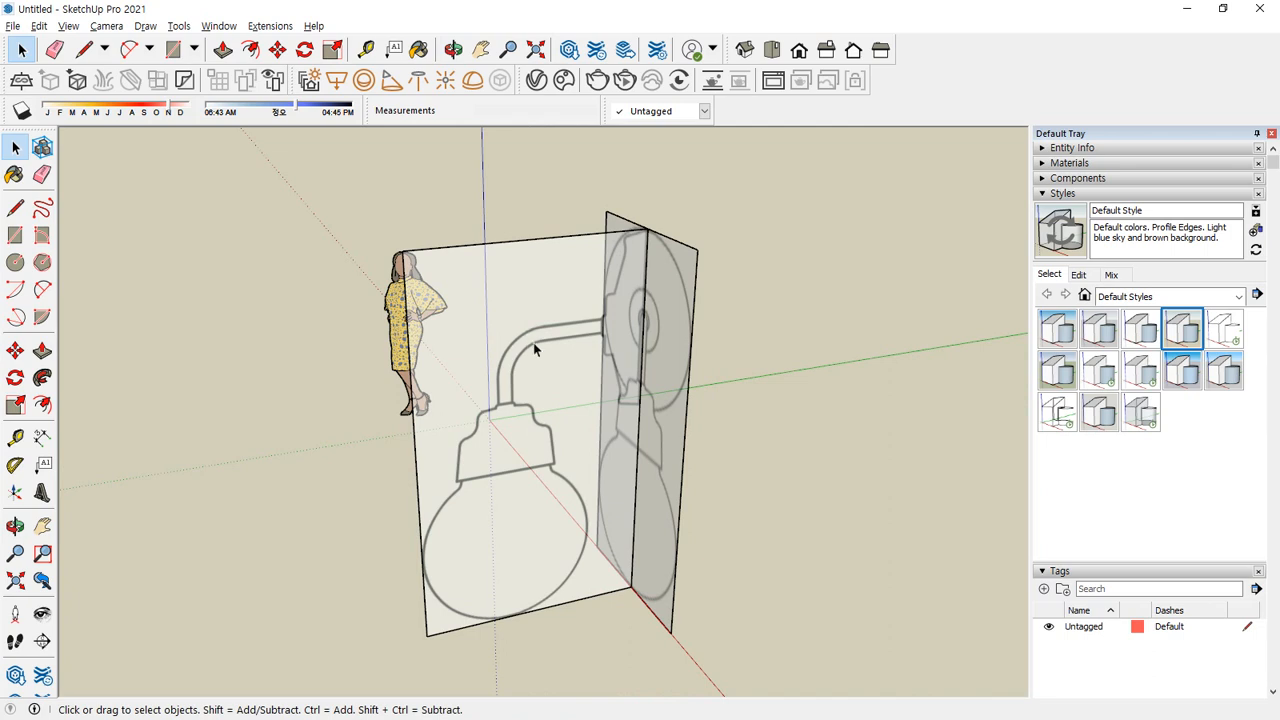
scroll(484, 494, "up", 3)
scroll(509, 392, "up", 2)
left_click_drag(514, 322, 514, 565)
left_click_drag(720, 233, 605, 233)
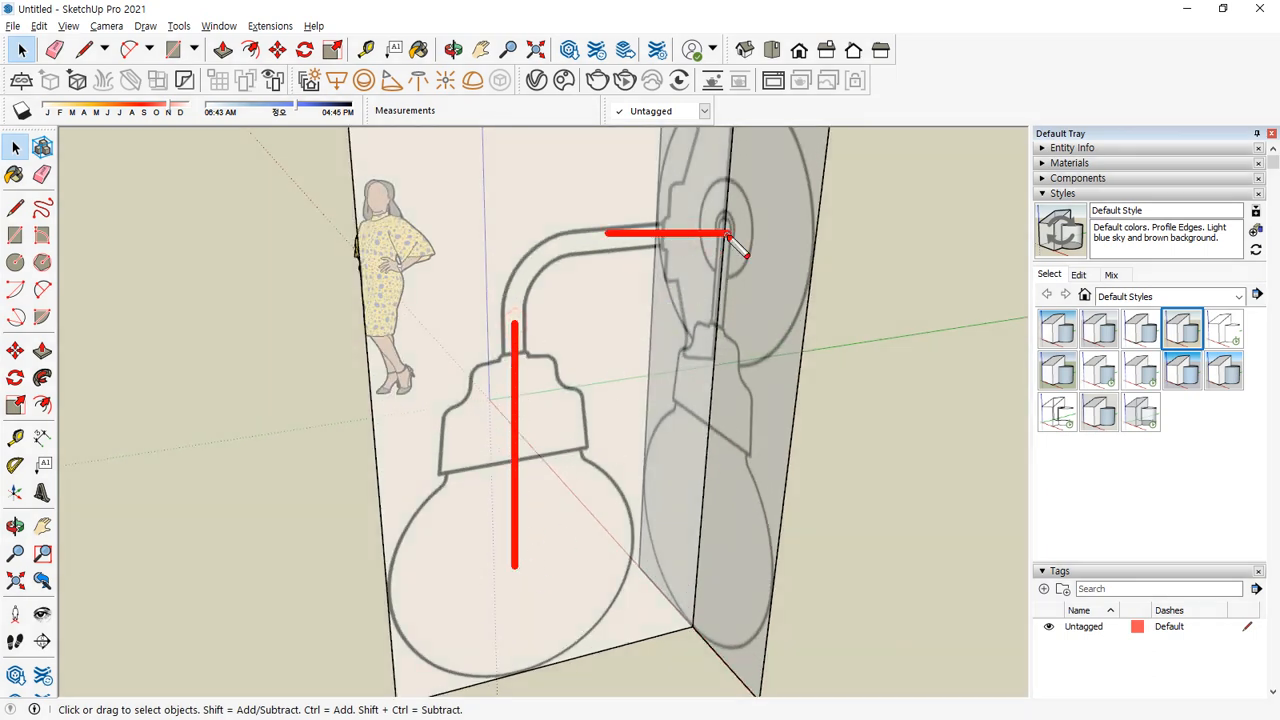
key("Escape")
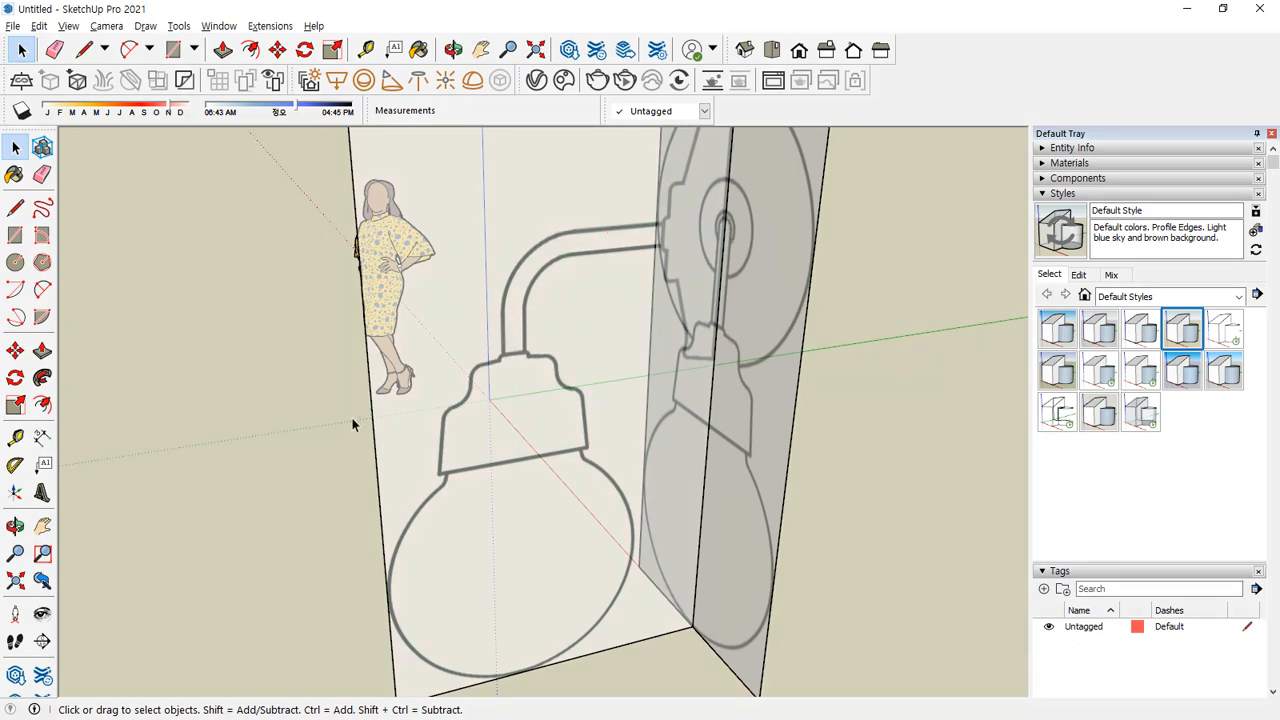
Place a vertical guide through the centre of the lamp socket, about 561 mm from the side-view plane's outer vertical edge
key("t")
left_click(374, 441)
scroll(503, 386, "up", 3)
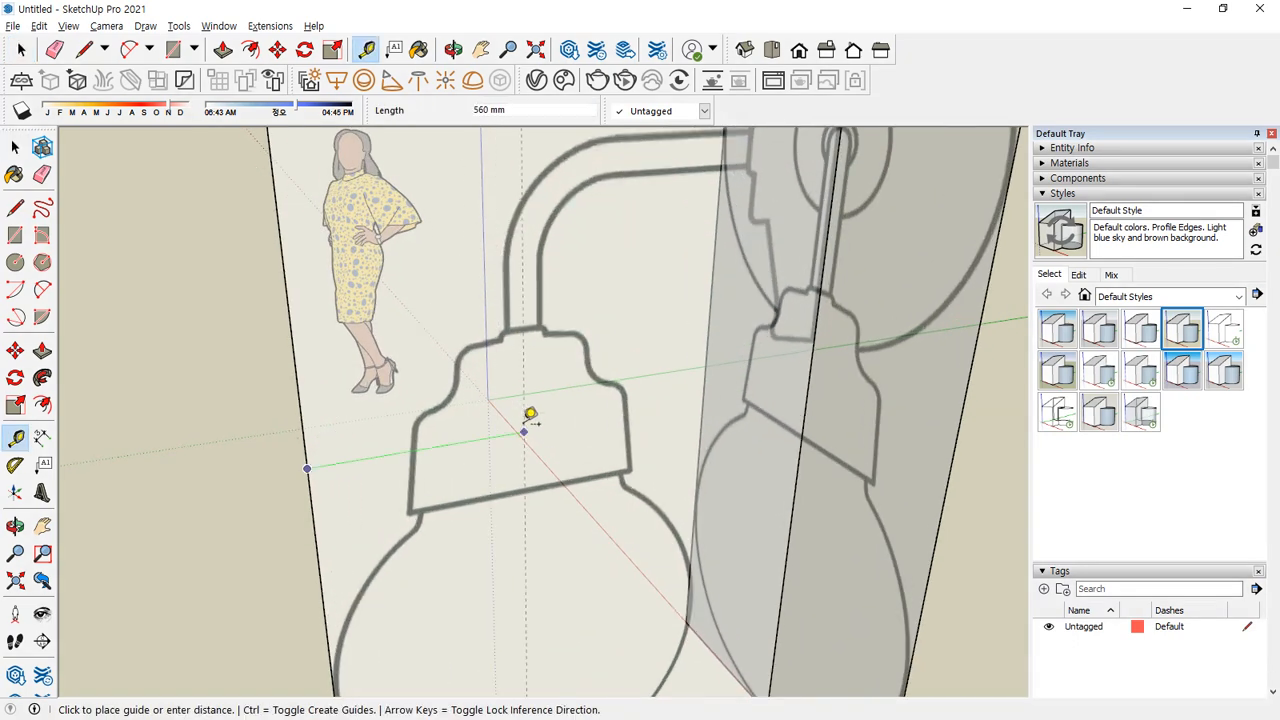
scroll(527, 400, "up", 4)
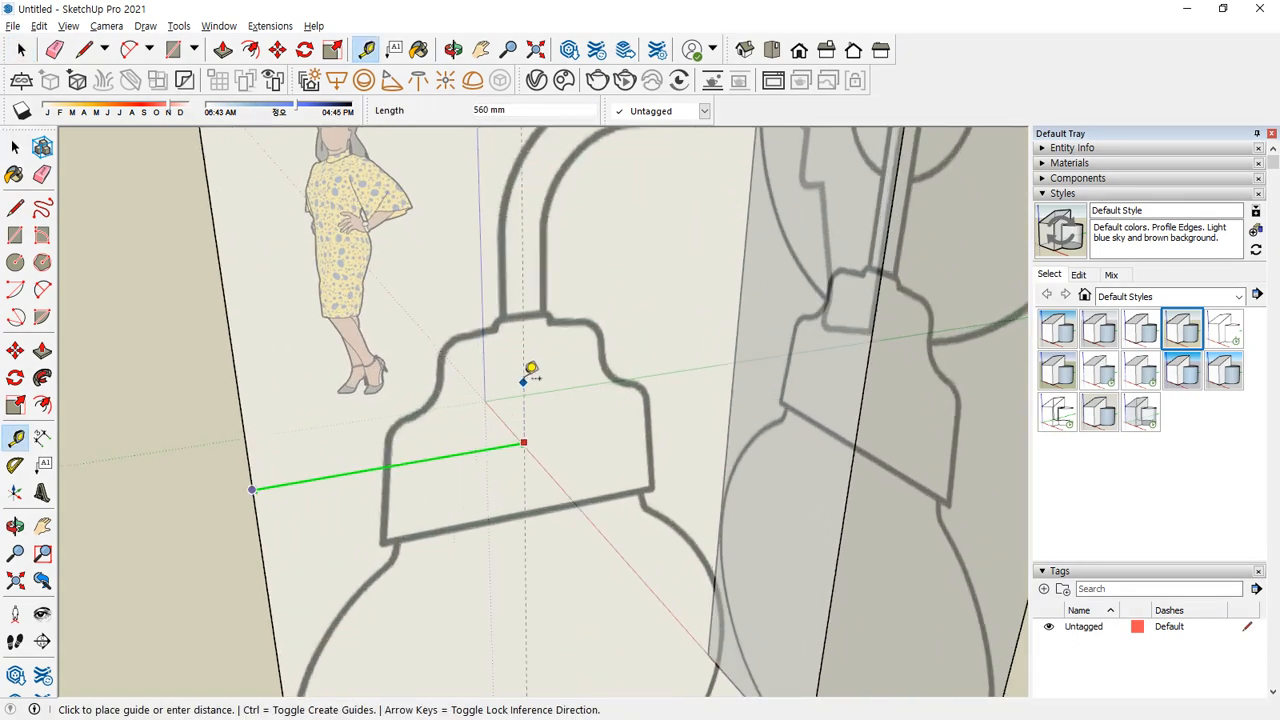
middle_click_drag(529, 300, 522, 364)
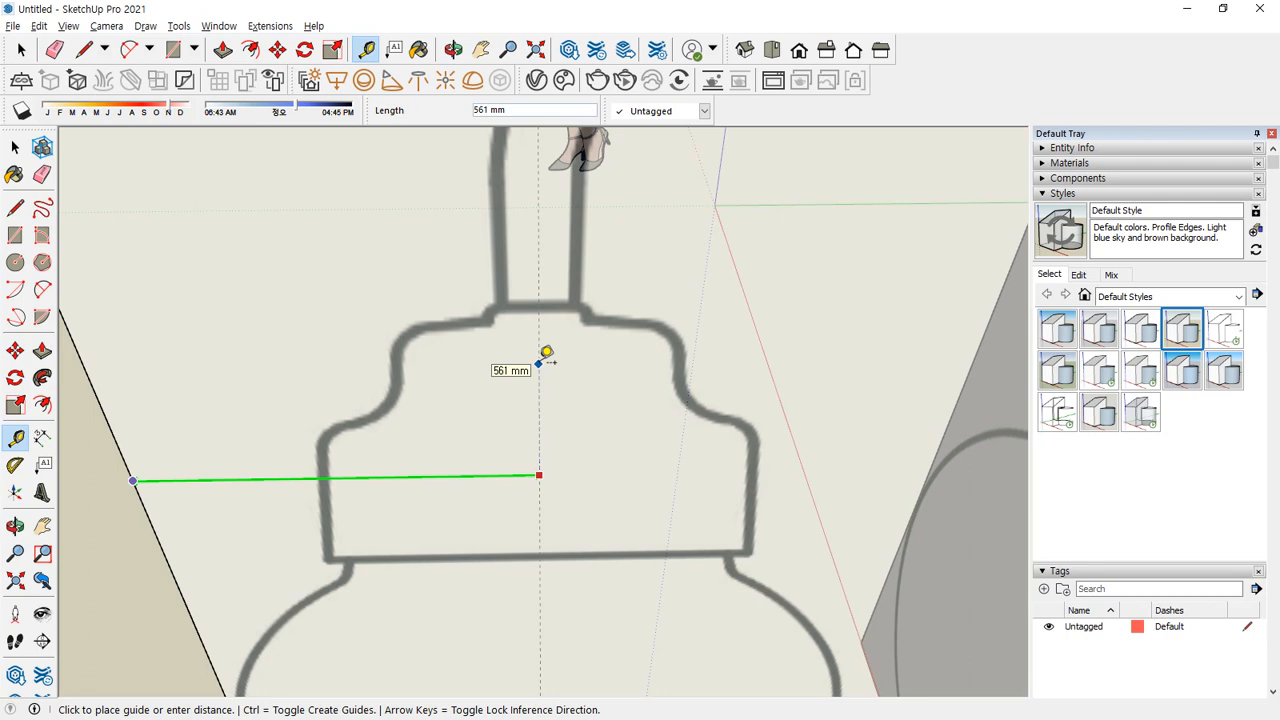
left_click(543, 355)
Place a horizontal guide along the centreline of the lamp's straight arm, offset down from the side-view plane's upper edge
scroll(591, 451, "down", 3)
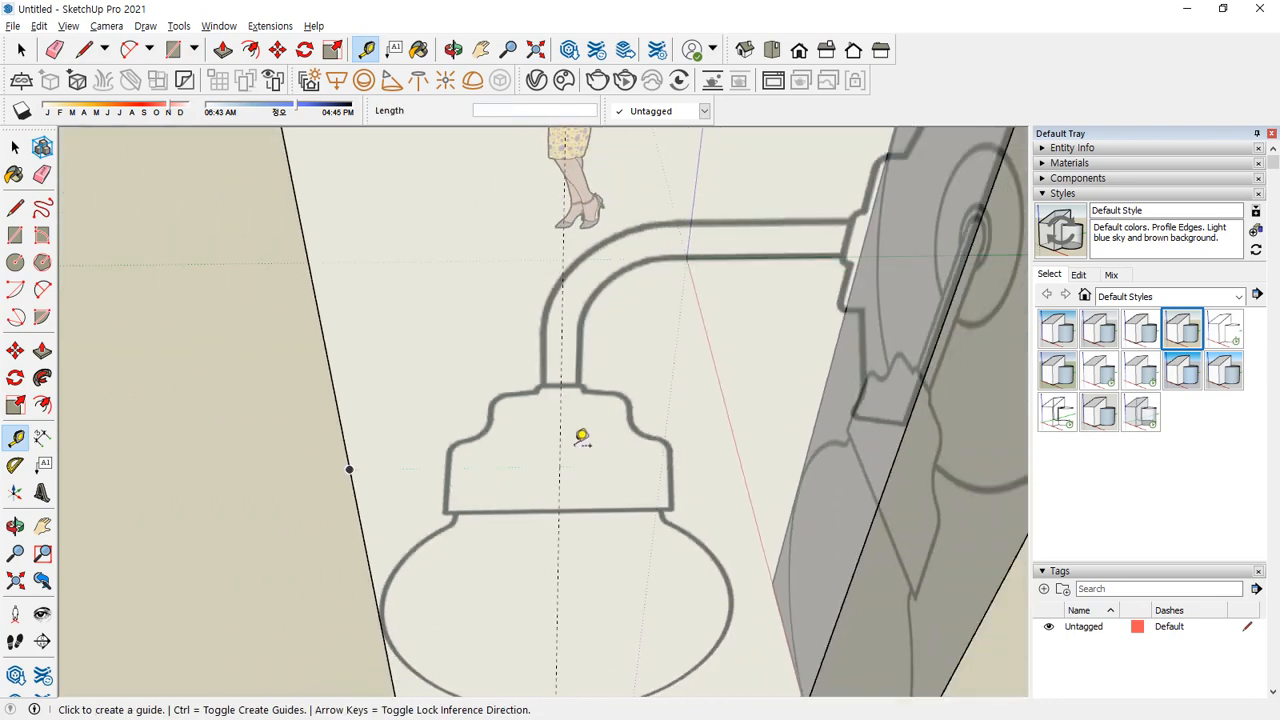
middle_click_drag(581, 437, 763, 209)
left_click(765, 175)
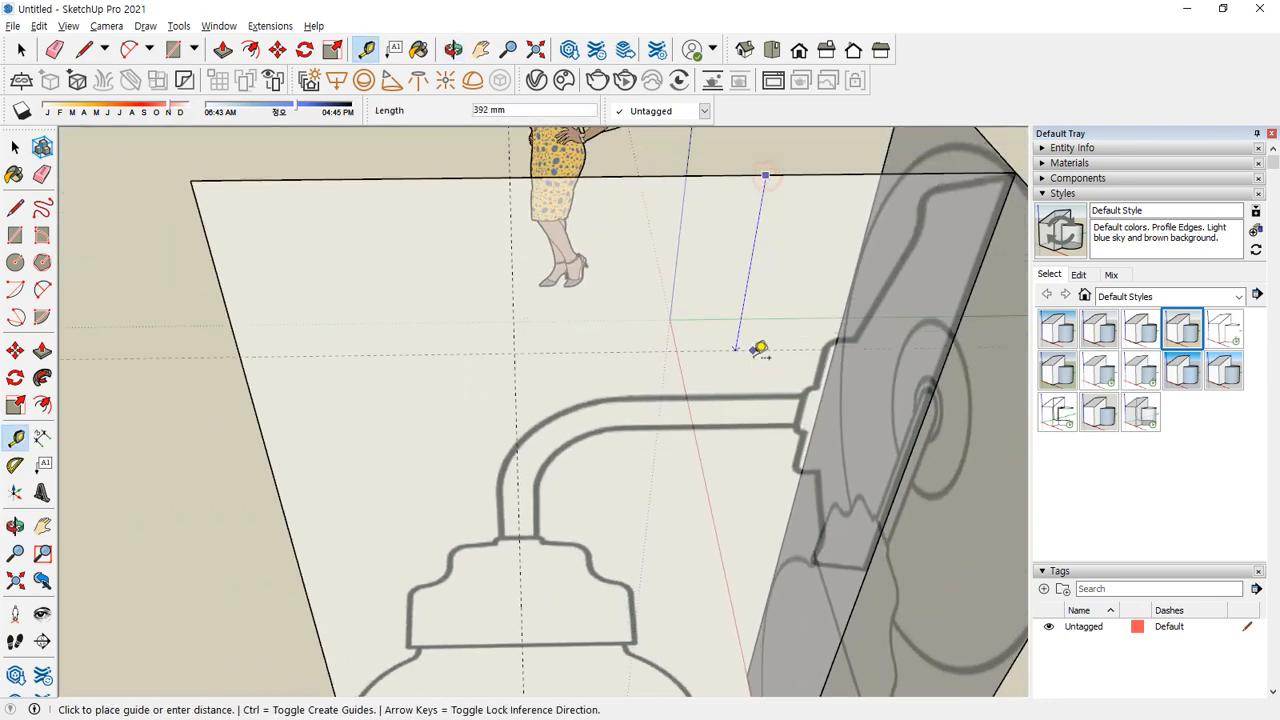
scroll(743, 251, "up", 5)
middle_click_drag(720, 300, 705, 250)
scroll(797, 323, "up", 3)
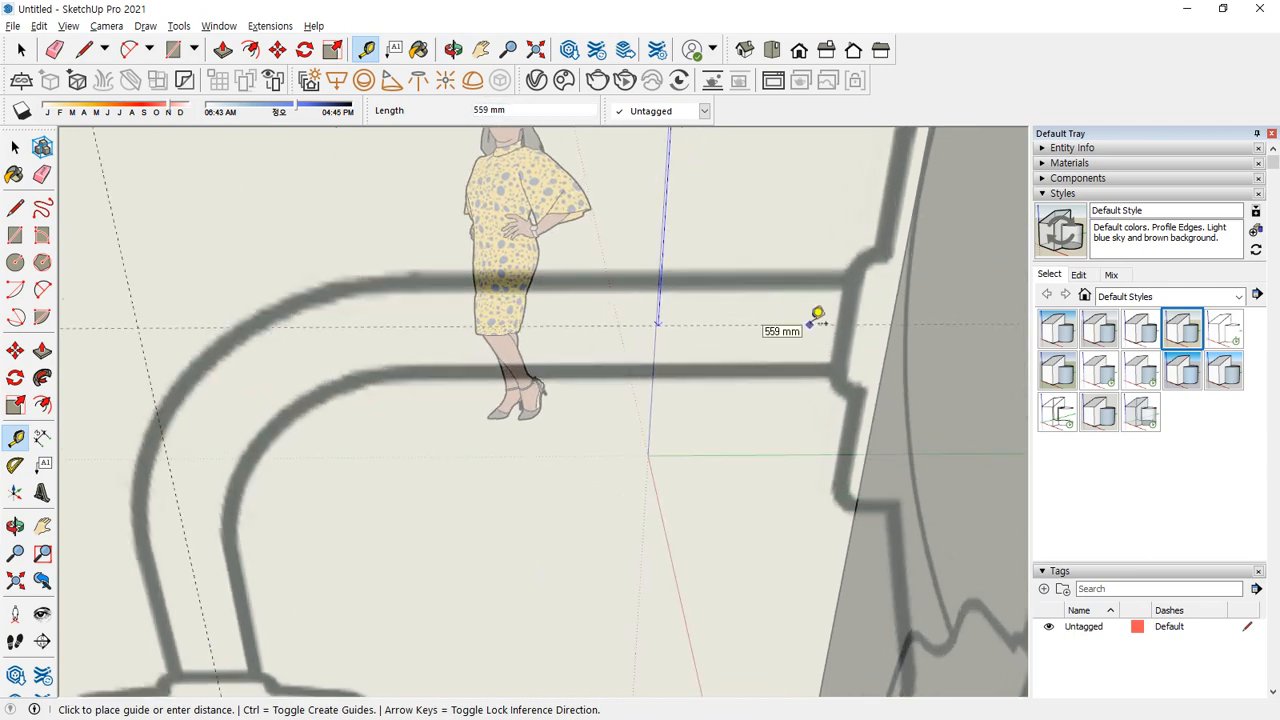
middle_click_drag(817, 315, 774, 240)
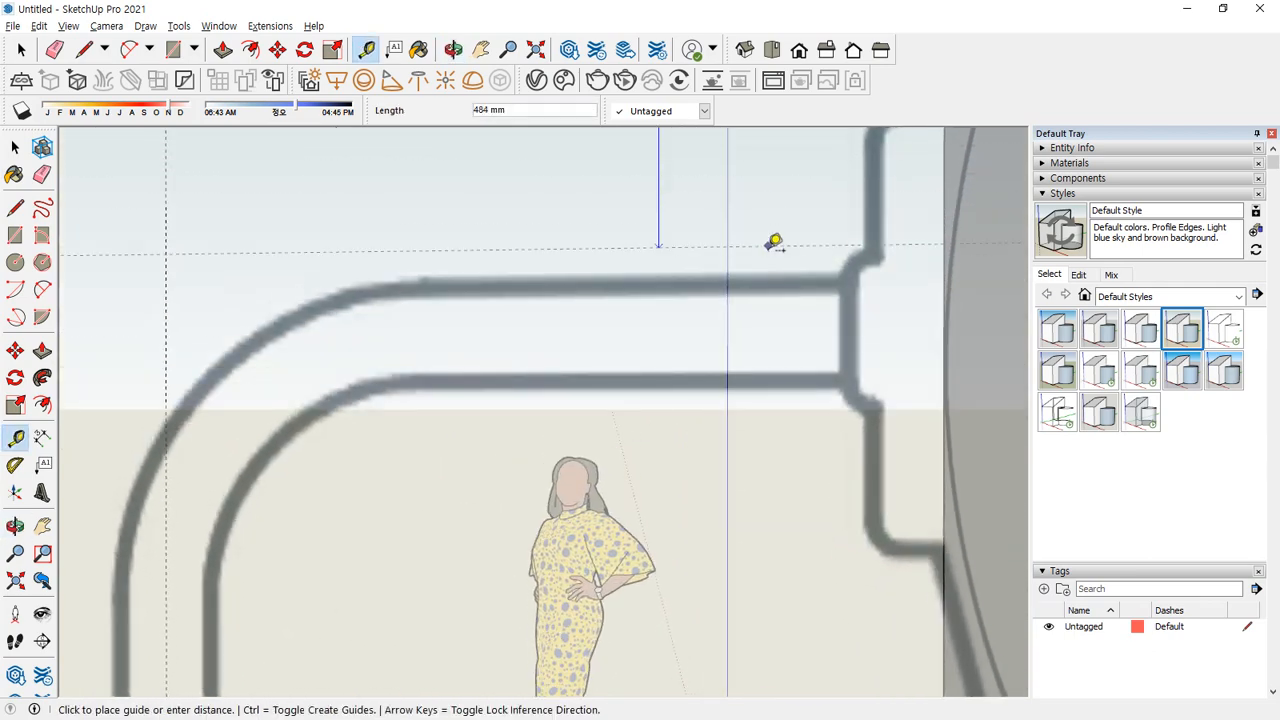
left_click(773, 323)
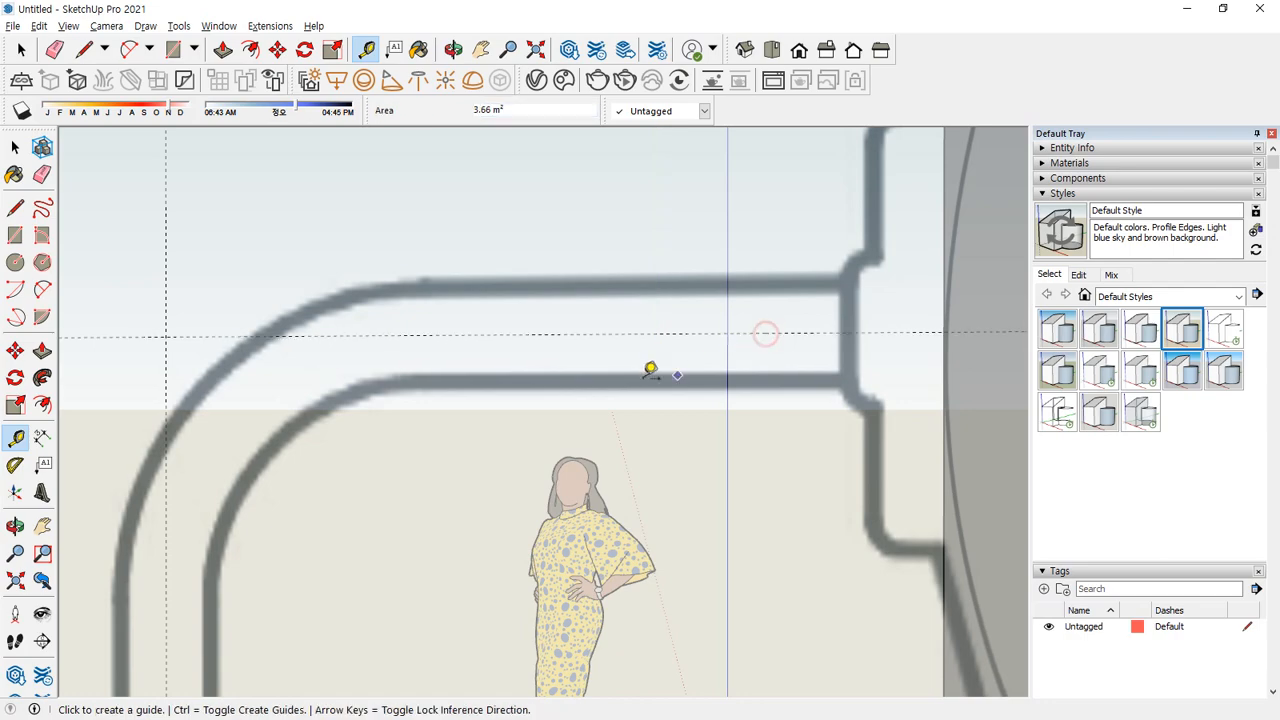
scroll(651, 366, "down", 5)
middle_click_drag(455, 342, 523, 357)
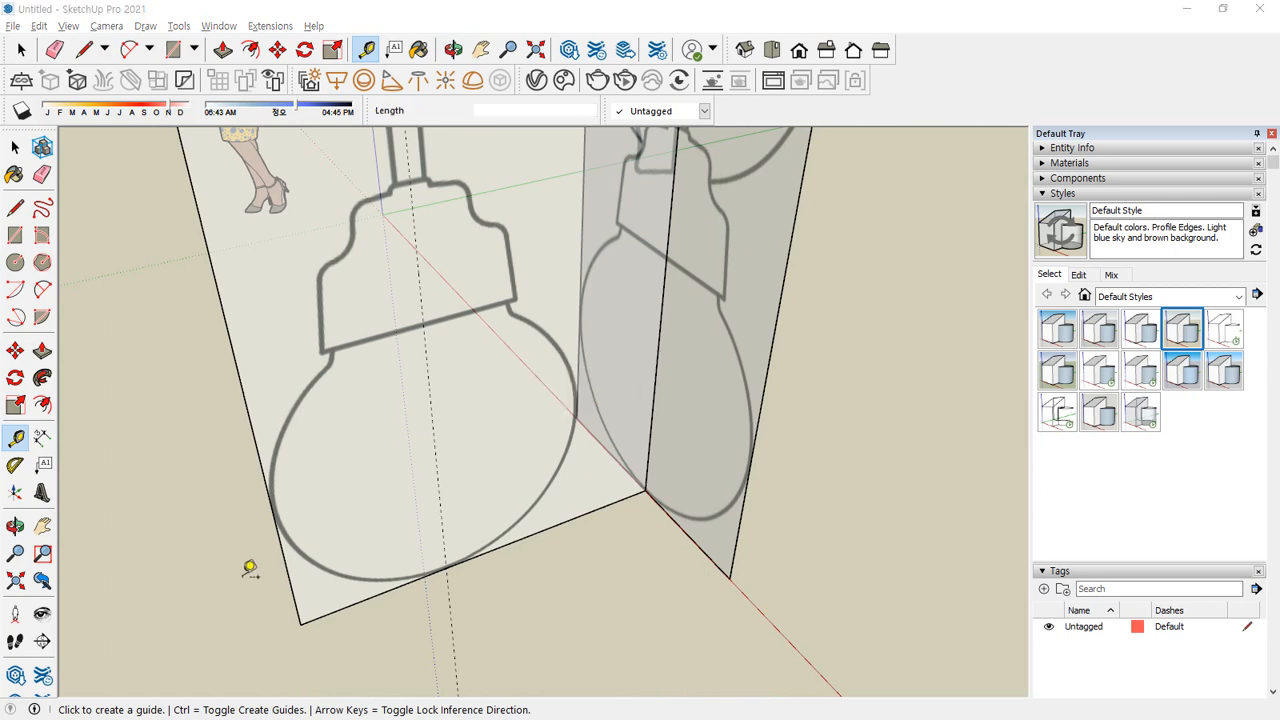
mouse_move(486, 431)
middle_mouse_down()
mouse_move(400, 366)
mouse_move(309, 257)
middle_mouse_up()
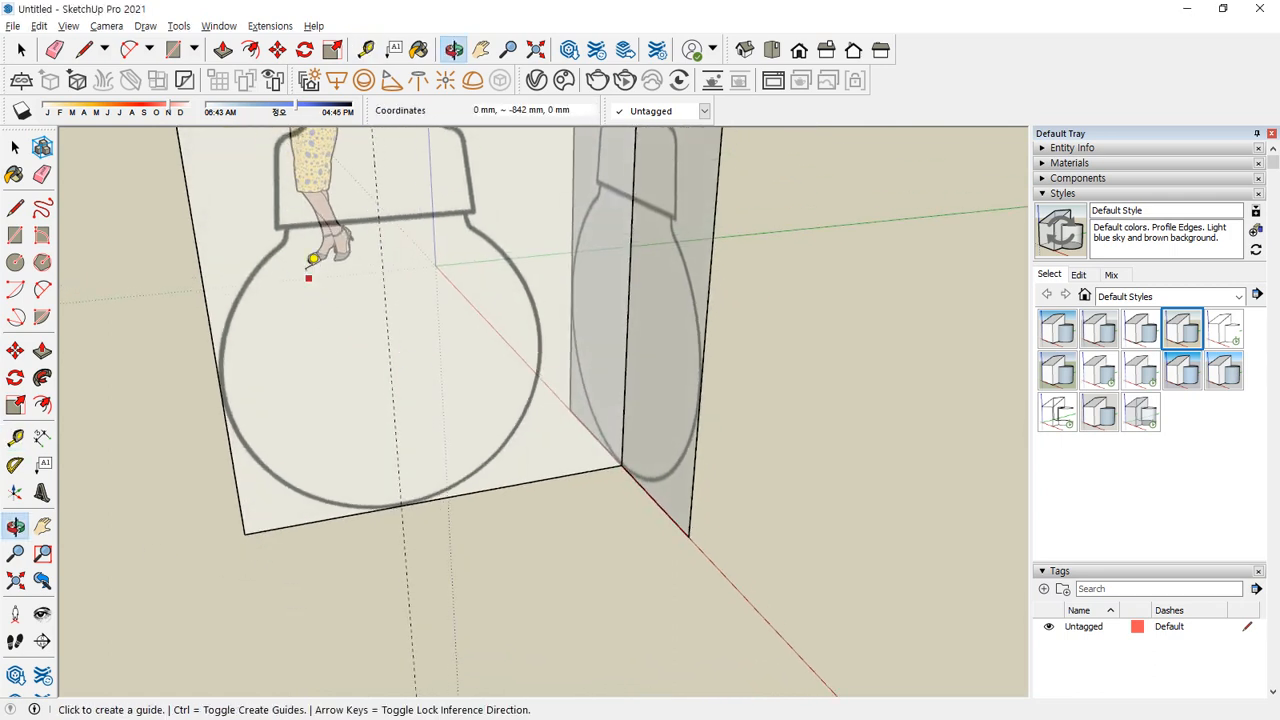
mouse_move(270, 245)
left_mouse_down()
mouse_move(214, 400)
mouse_move(375, 501)
mouse_move(529, 333)
mouse_move(484, 264)
left_mouse_up()
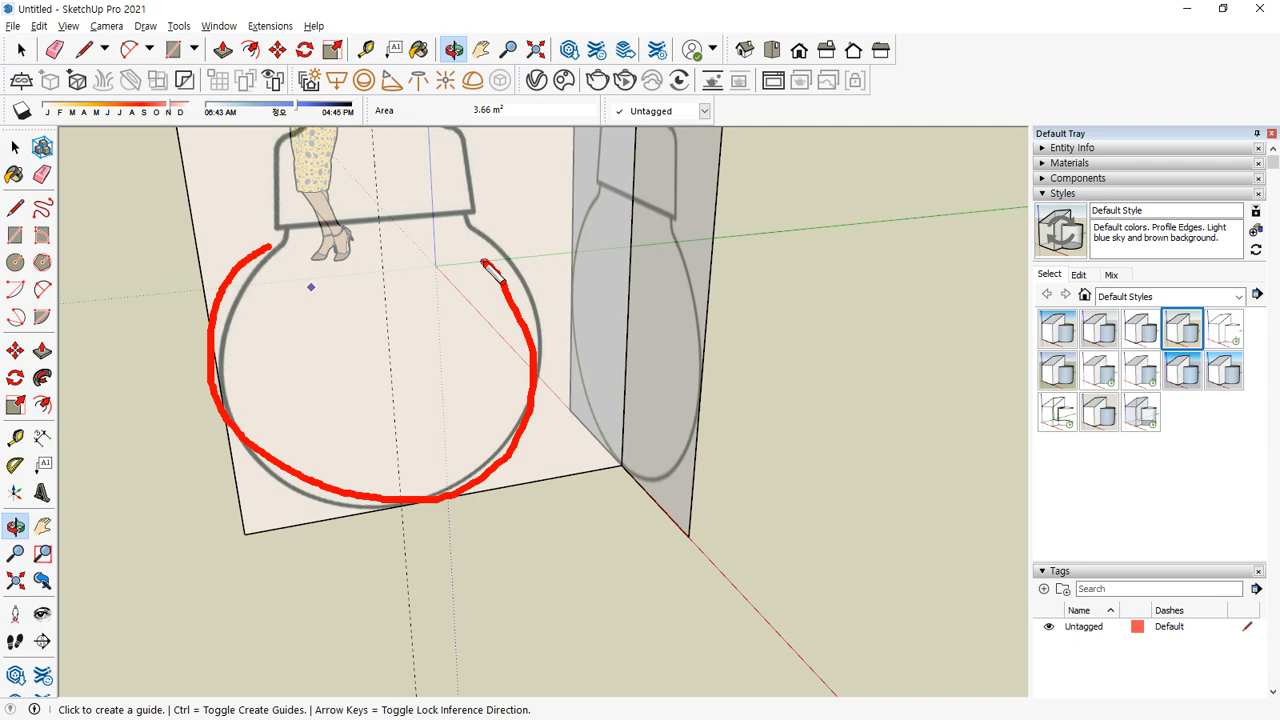
key("Escape")
Draw a horizontal circle centred on the side-view plane's outer bottom corner, with its radius reaching the vertical guide on the bottom edge
key("c")
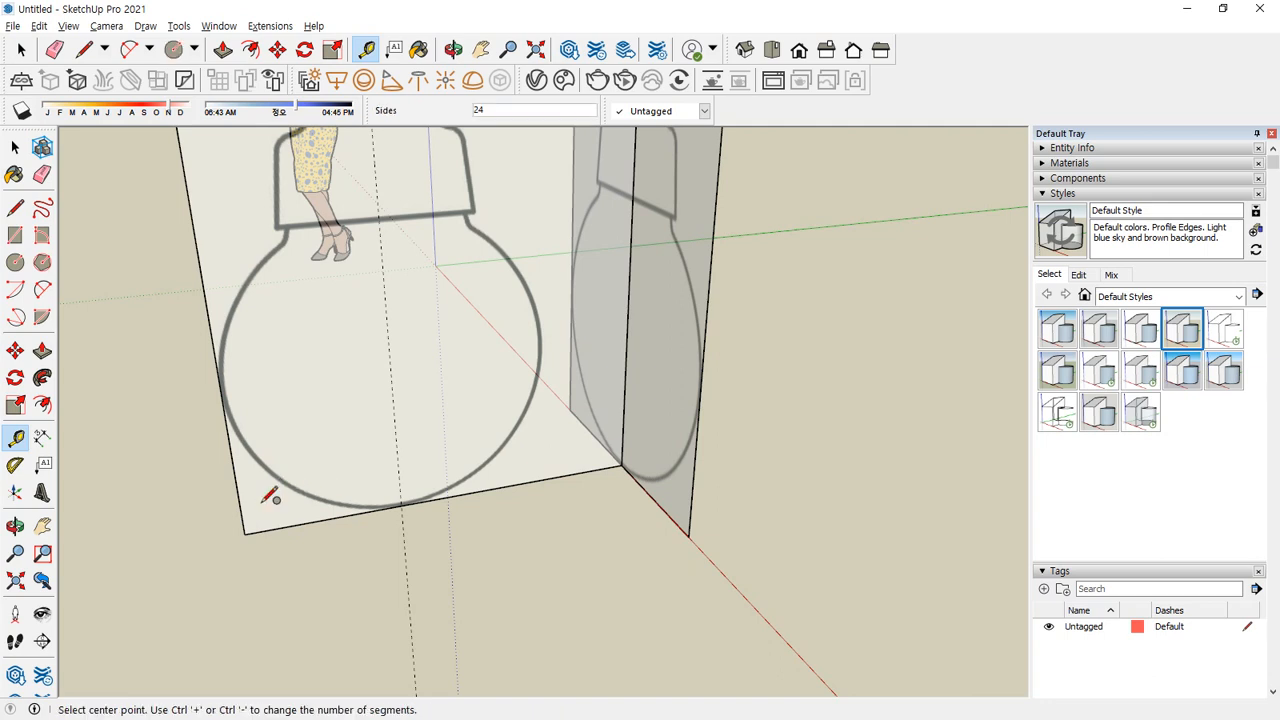
left_click(244, 533)
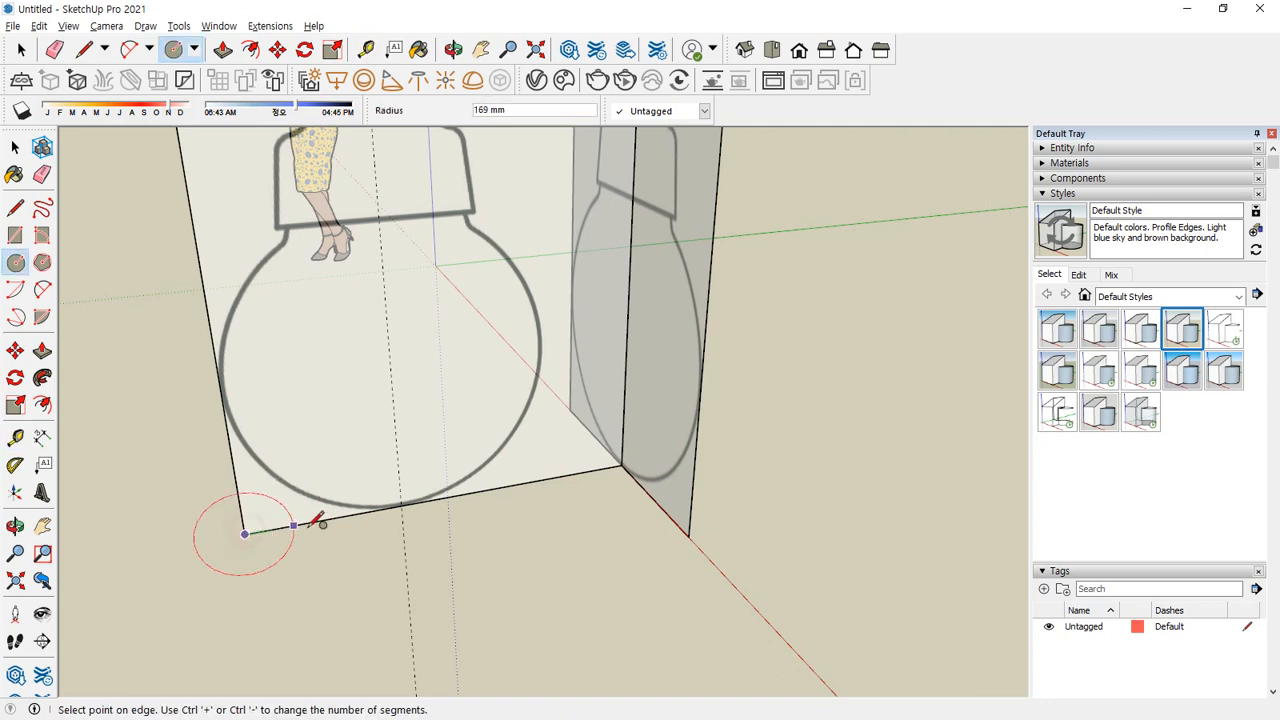
left_click(402, 504)
Draw a 561 mm square between the circle's crossings on the side-view plane's edges, and undo it together with the corner circle
key("r")
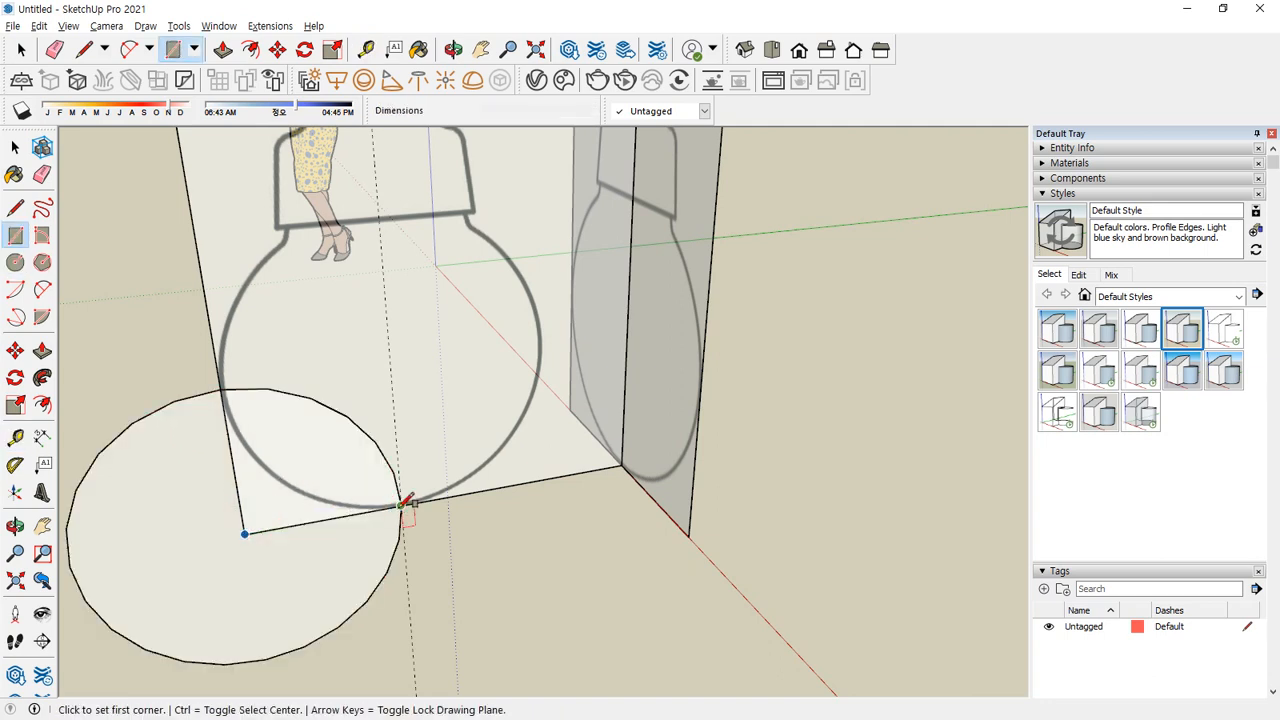
left_click(400, 505)
left_click(222, 388)
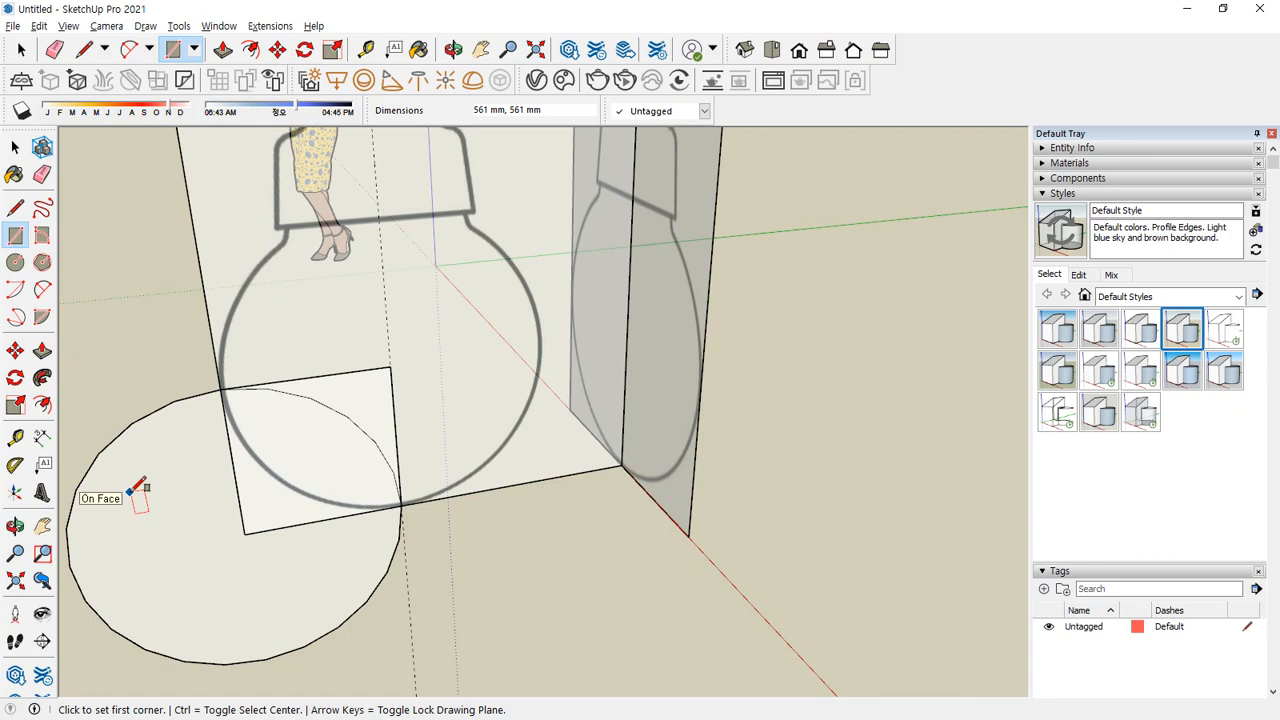
key("ctrl+z")
key("ctrl+z")
Draw a 561 mm radius horizontal circle centred on the side-view plane's outer bottom corner, reaching the vertical guide
key("c")
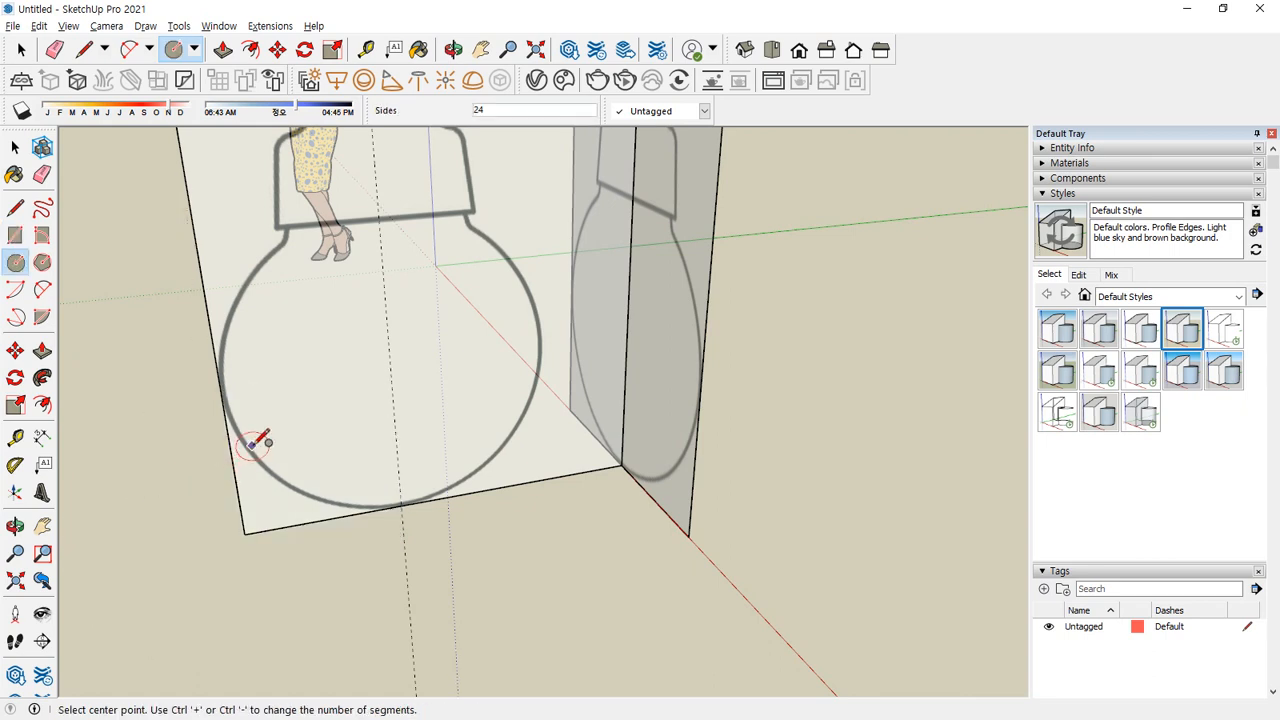
left_click(244, 533)
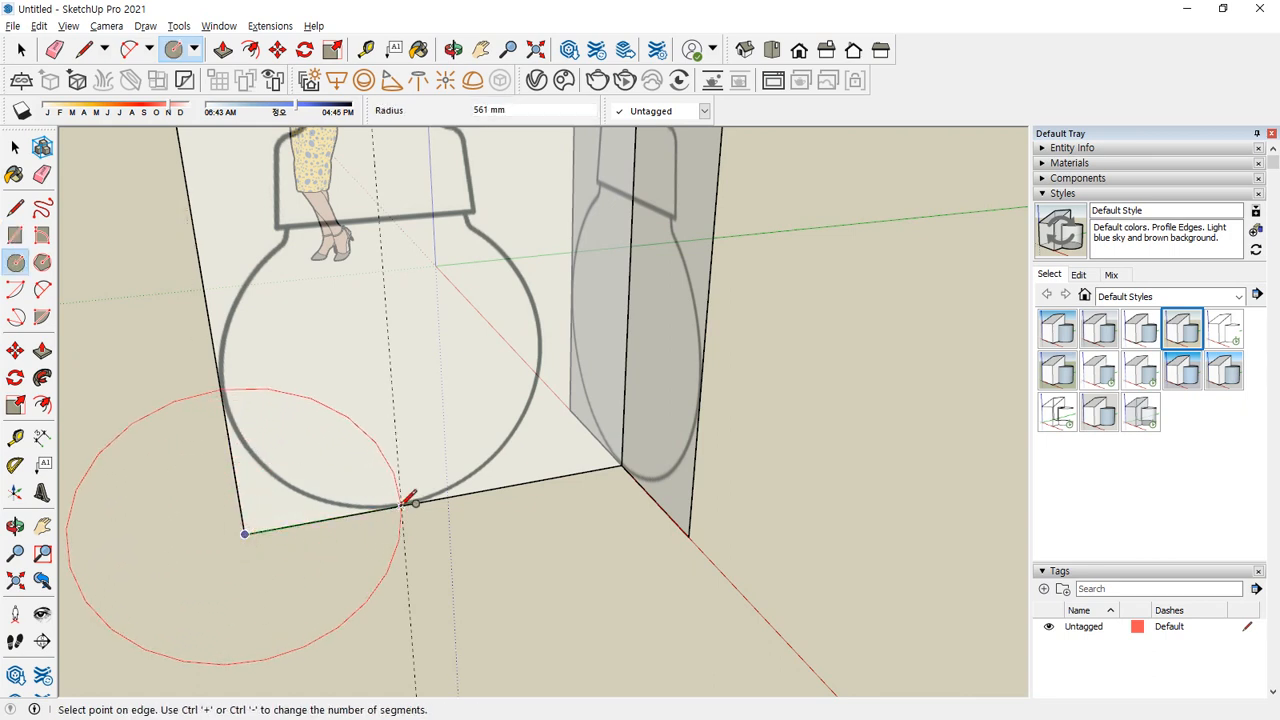
left_click(400, 505)
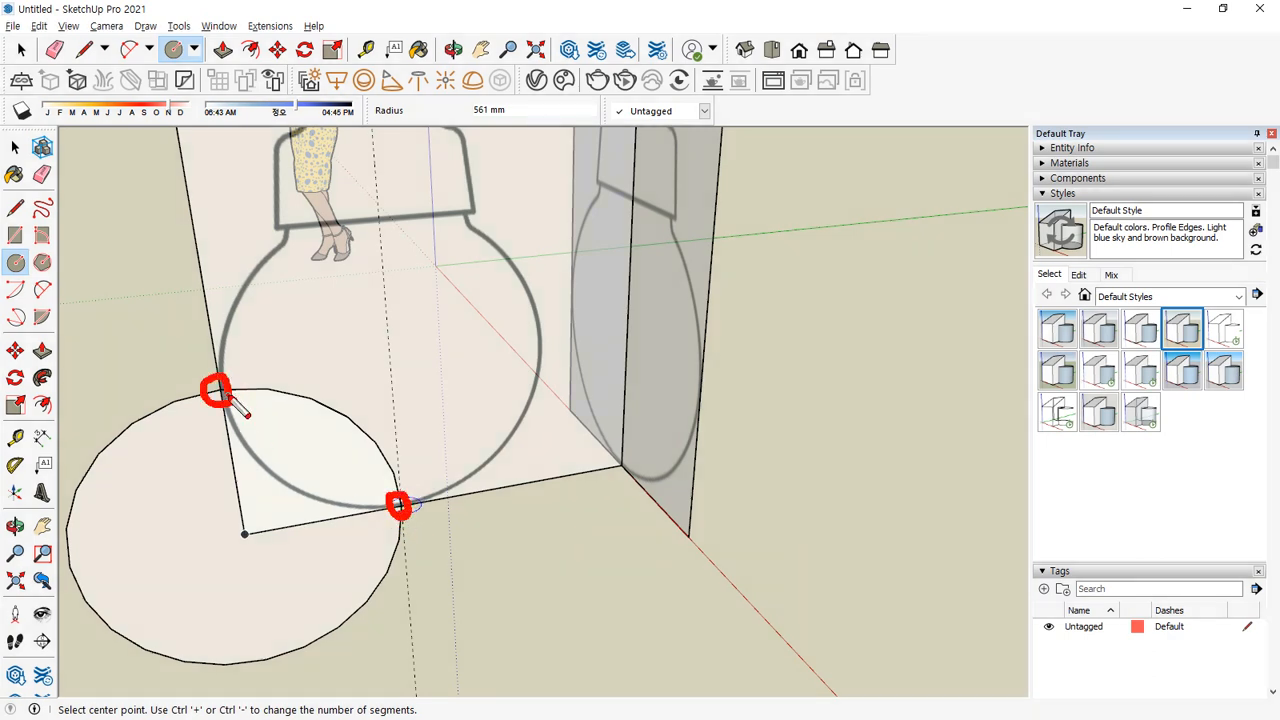
Draw a 561 mm square on the side-view plane between the circle's crossings on its bottom and outer edges, and erase the corner circle
key("r")
left_click(400, 505)
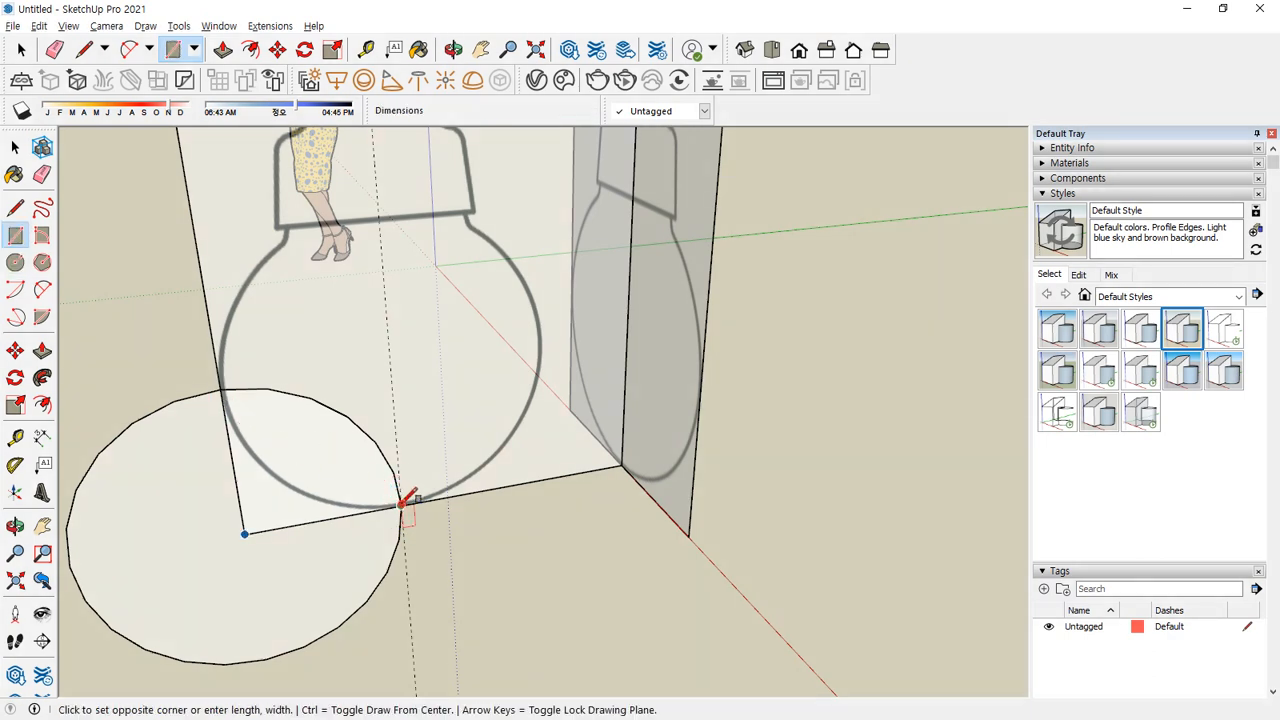
left_click(222, 388)
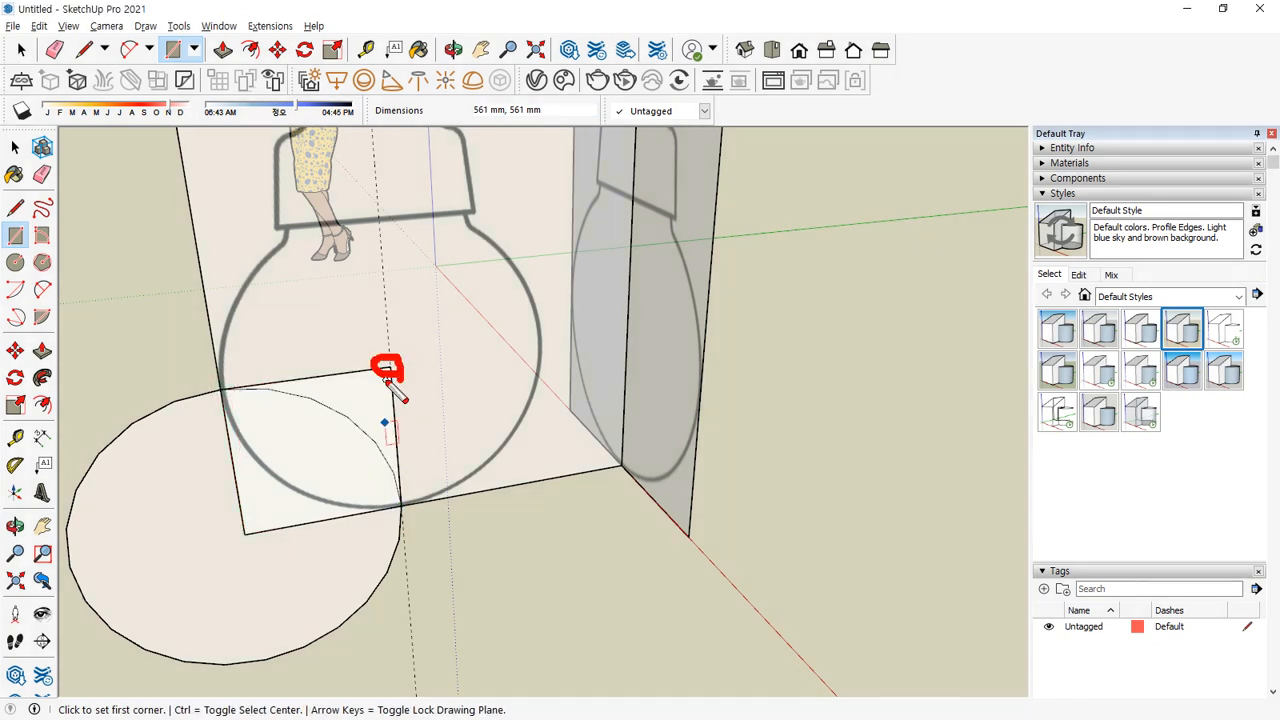
key("e")
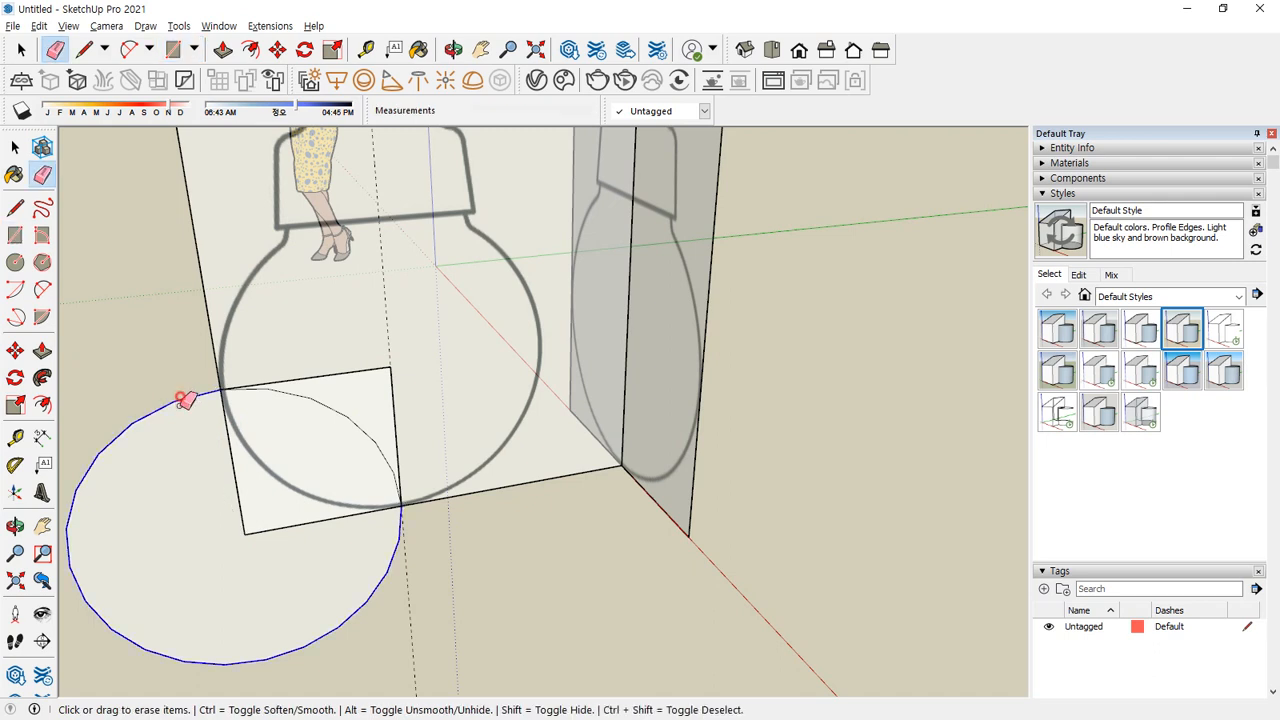
left_click(186, 399)
left_click(332, 405)
Trace the bulb with a 561 mm radius circle centred on the square's inner corner and reaching the plane's bottom edge
key("c")
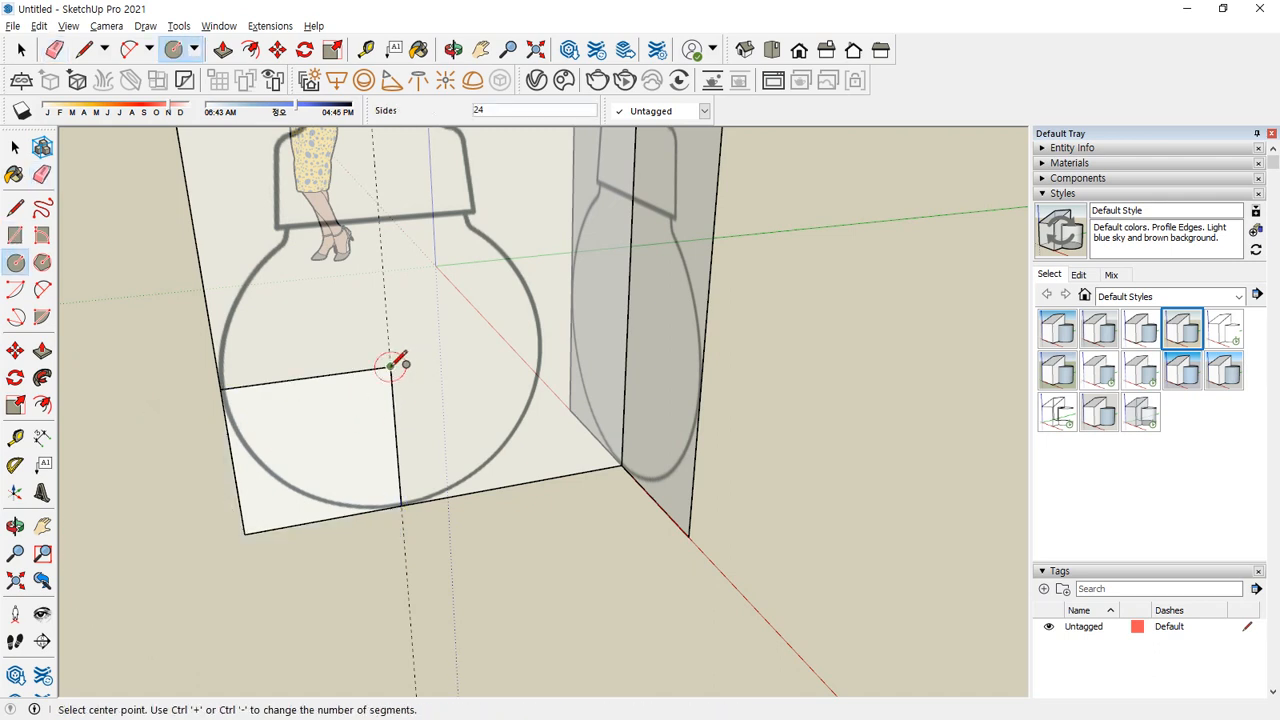
left_click(390, 367)
left_click(404, 506)
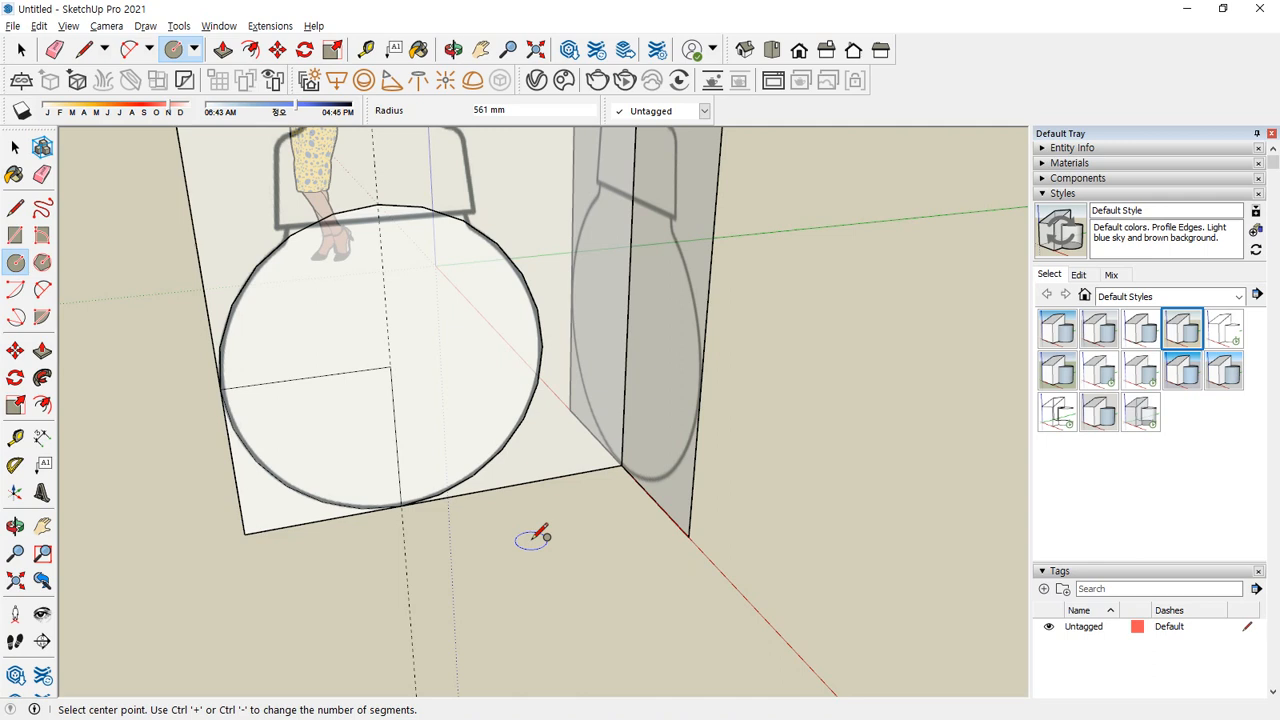
Delete the square's two leftover edges inside the bulb circle, keeping the vertical guide
left_click(307, 386)
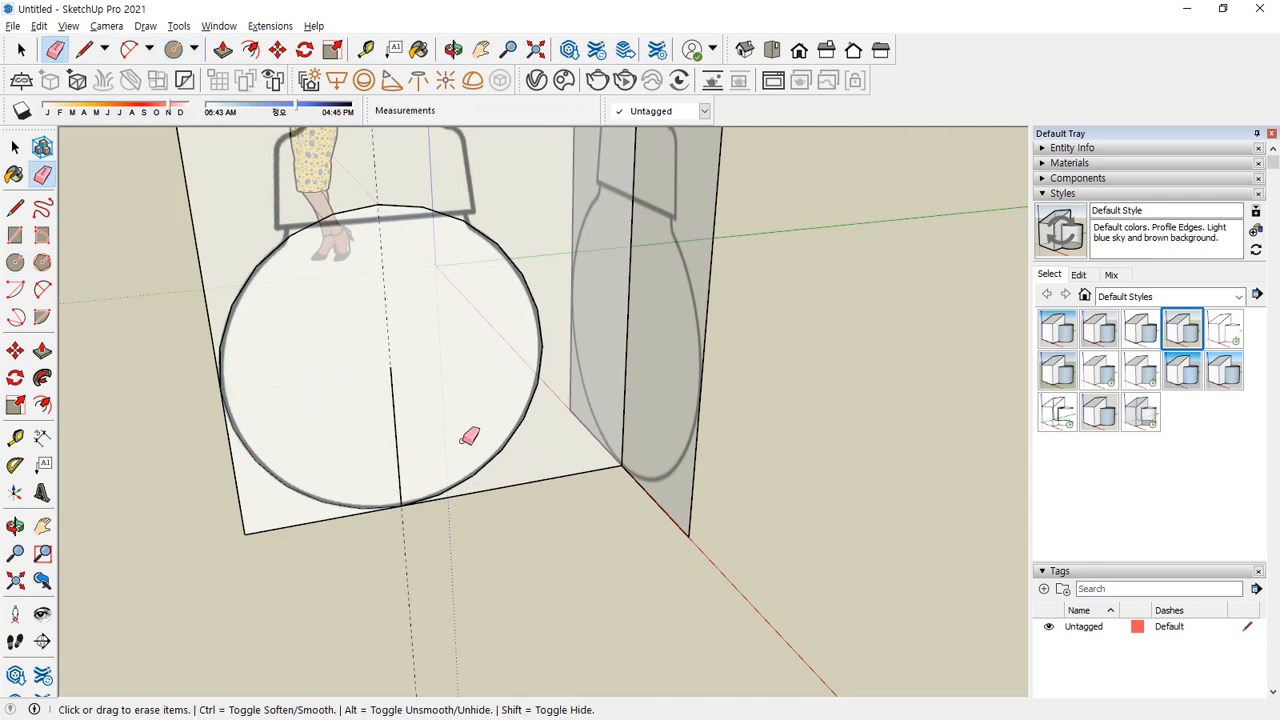
key("space")
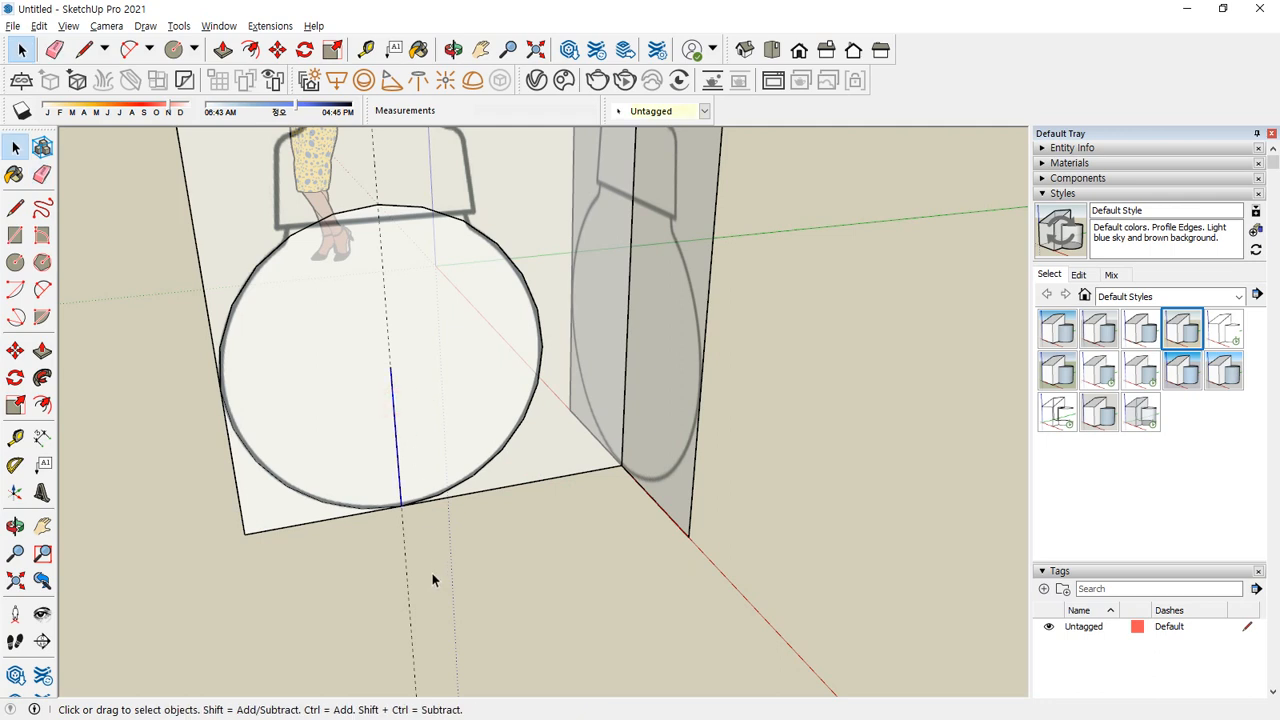
right_click(407, 577)
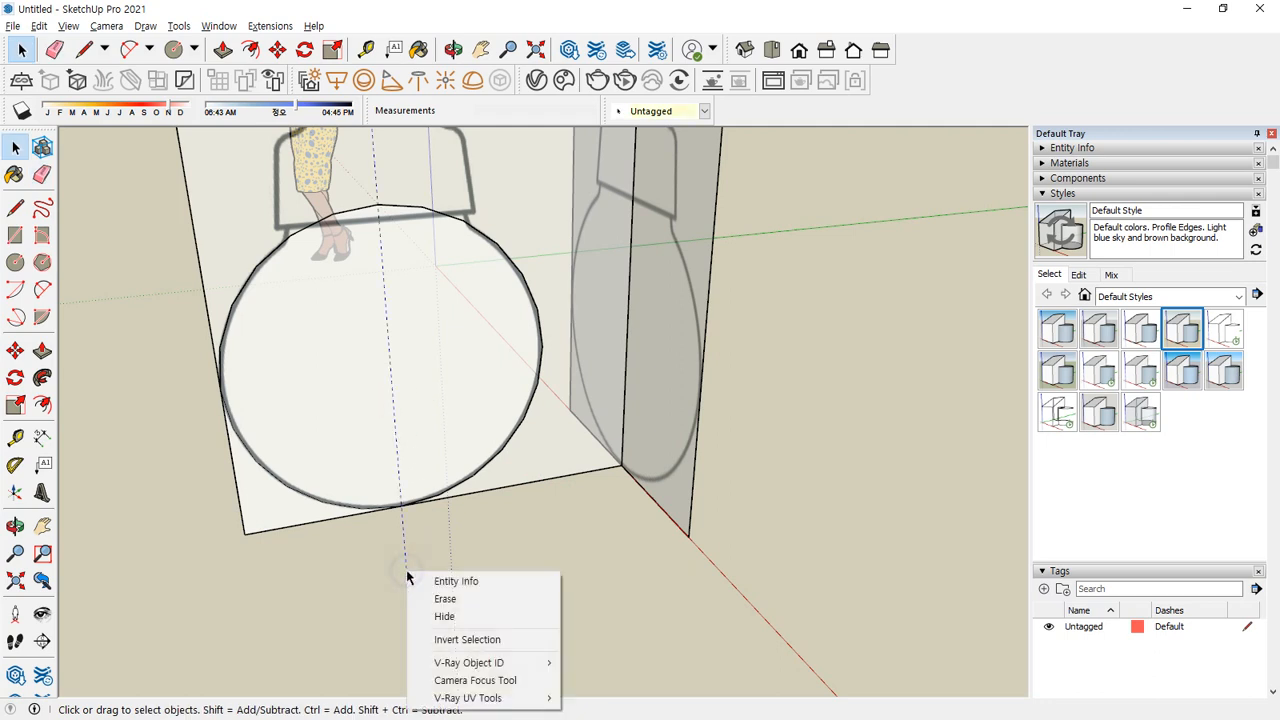
left_click(431, 533)
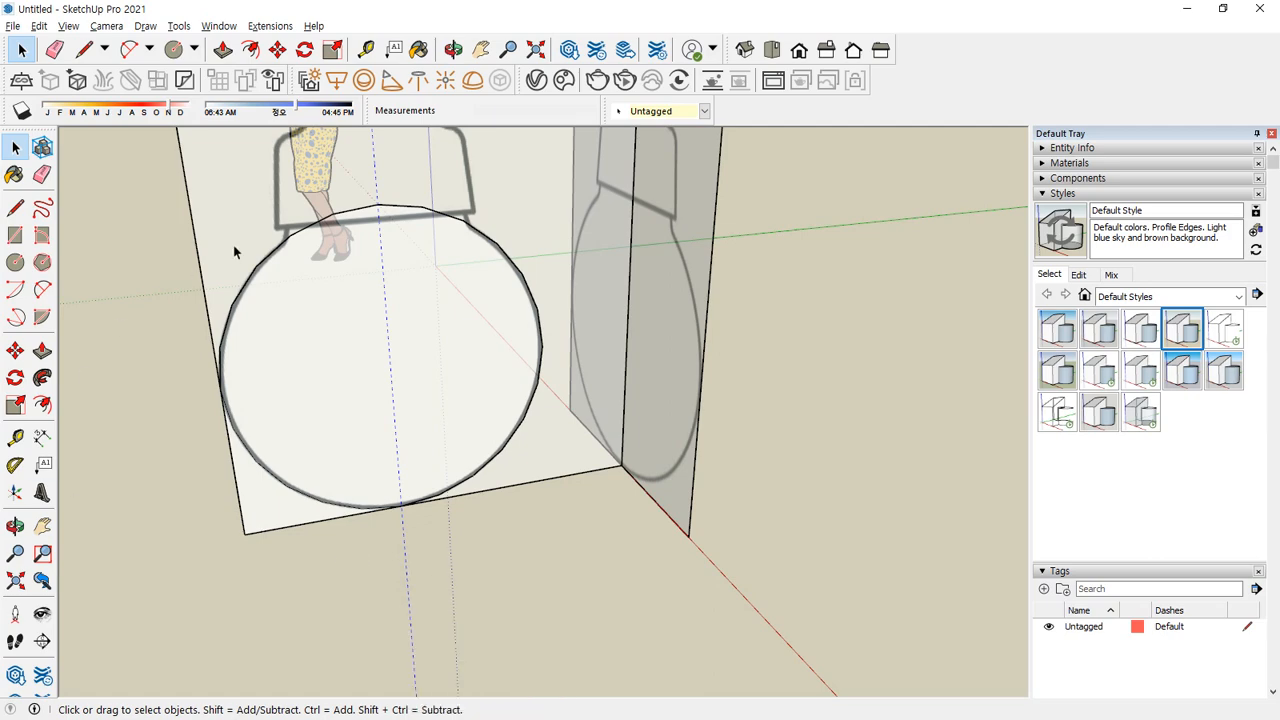
Split the bulb circle with a vertical line along the guide from its highest to lowest point, and erase its outer half
scroll(390, 232, "up", 5)
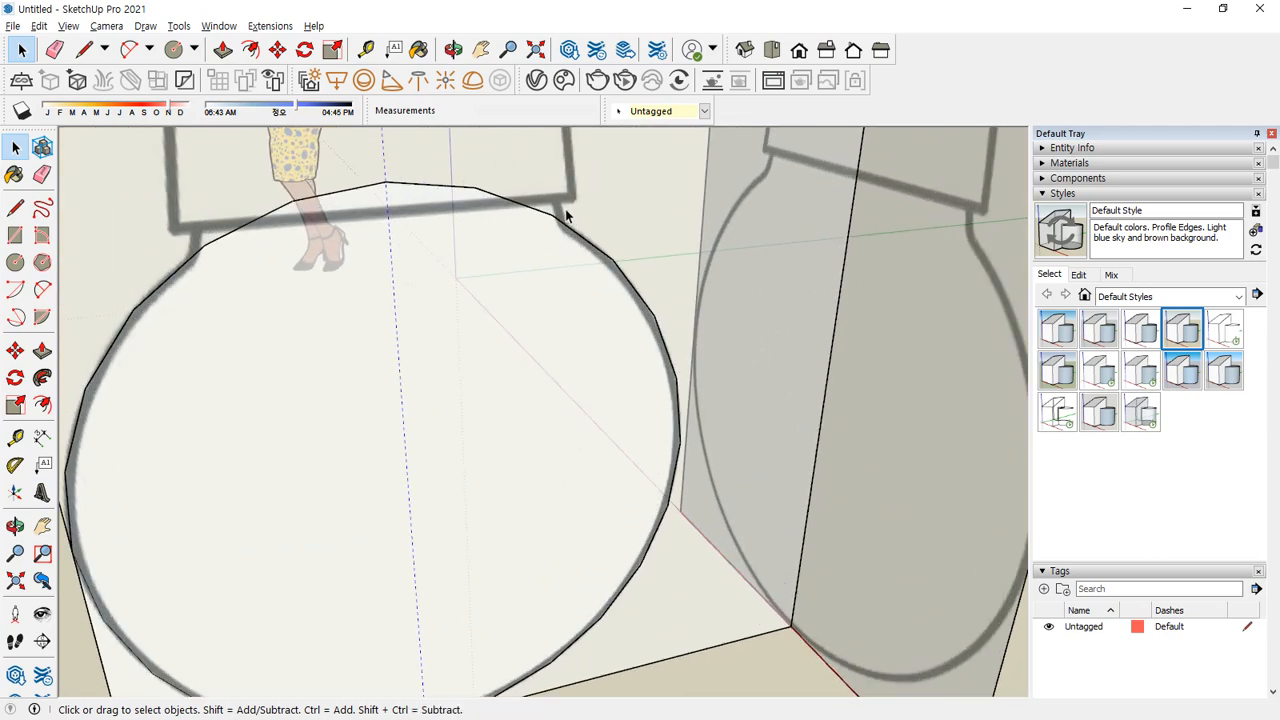
scroll(565, 215, "down", 2)
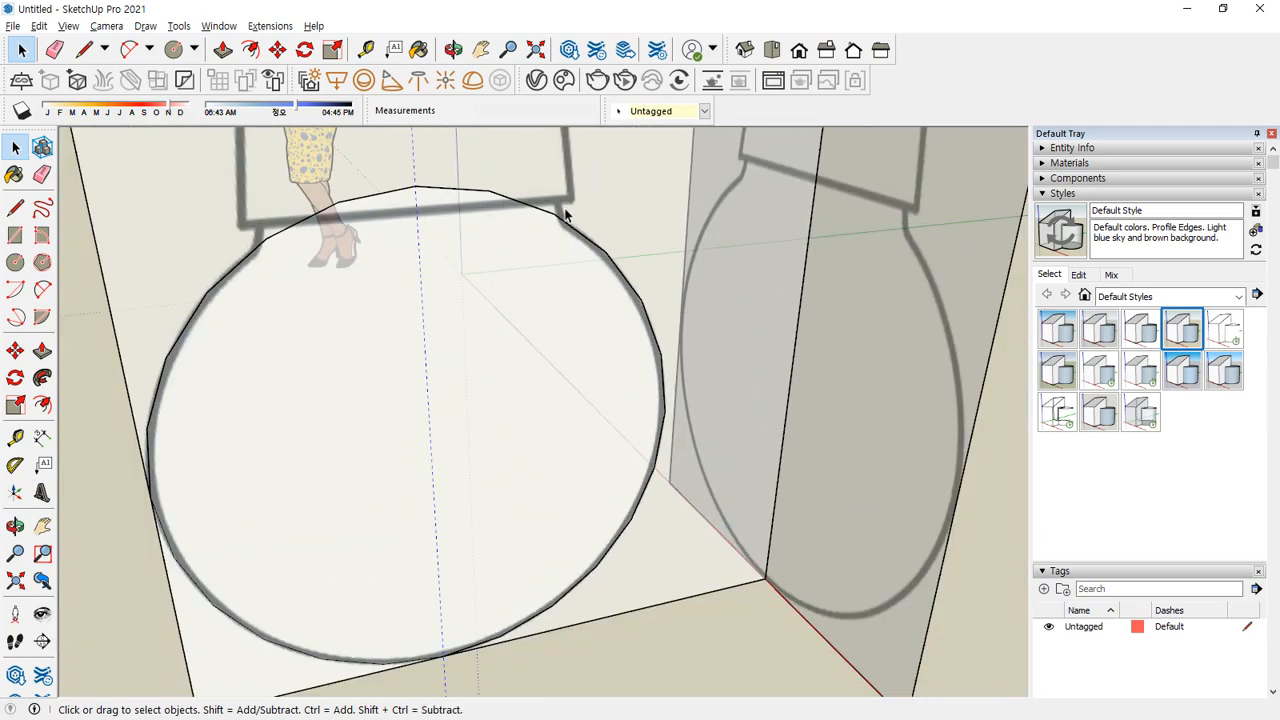
scroll(445, 208, "down", 2)
key("l")
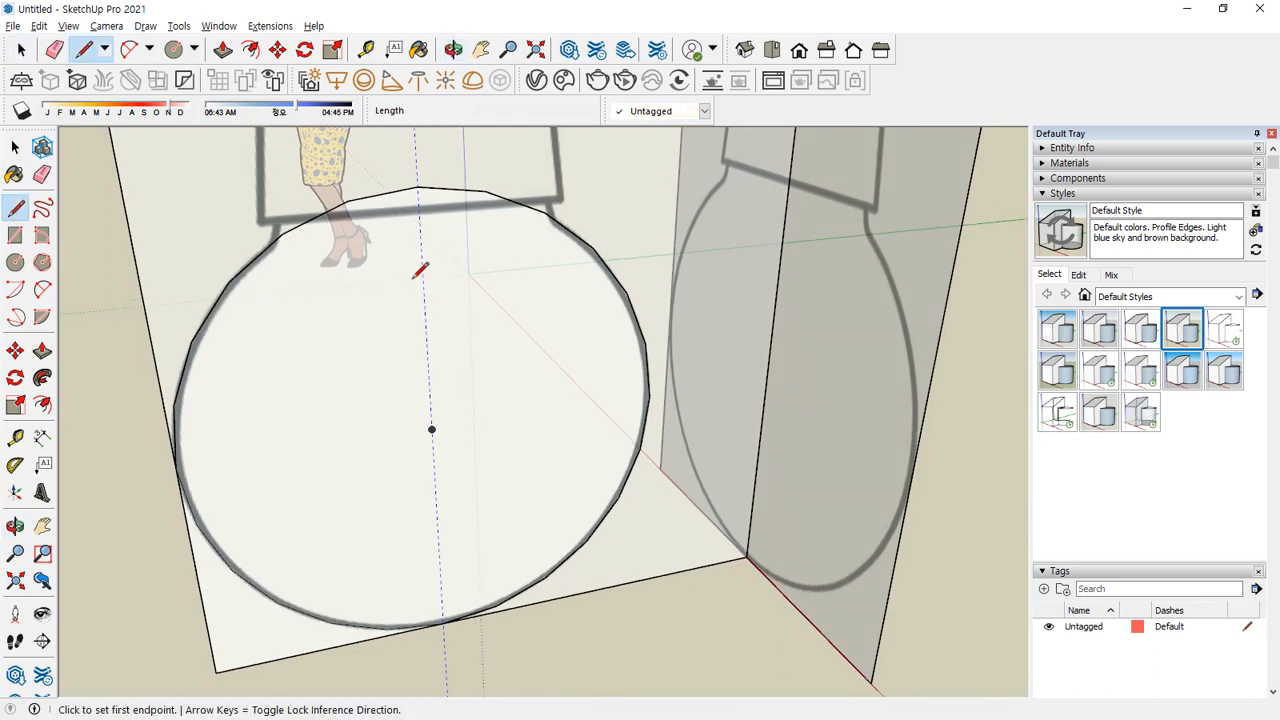
left_click(418, 187)
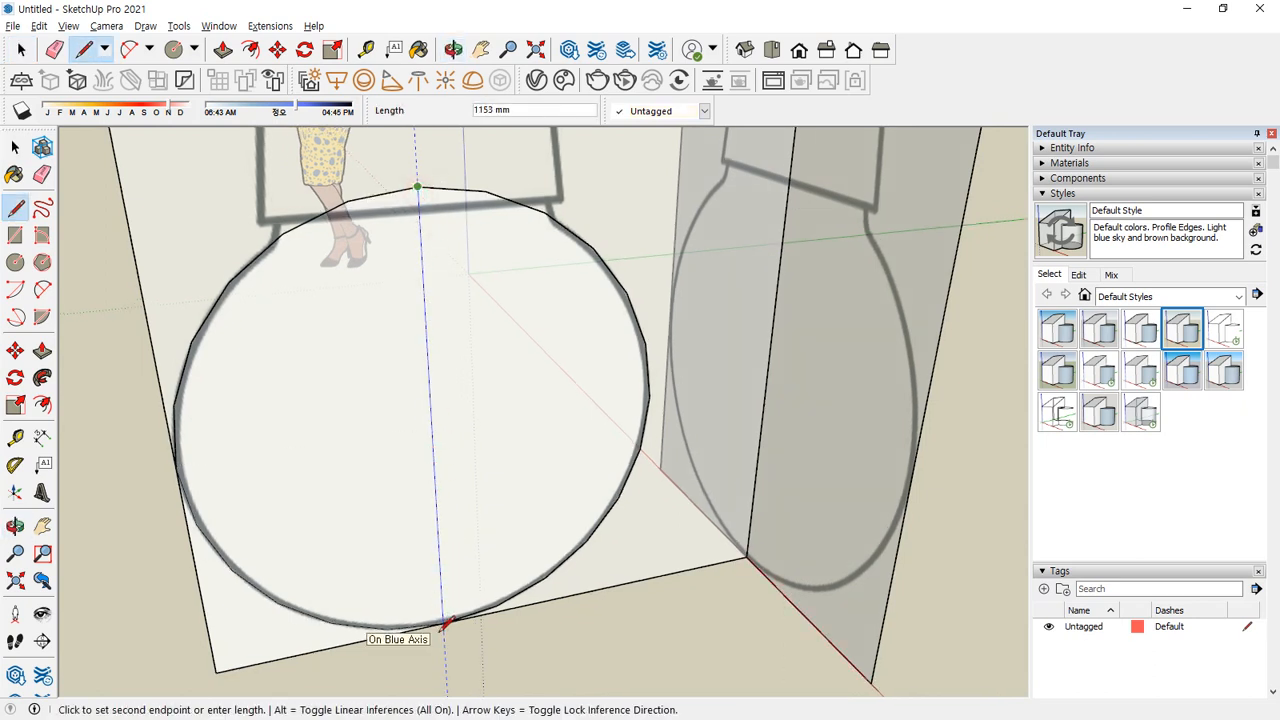
left_click(446, 621)
key("e")
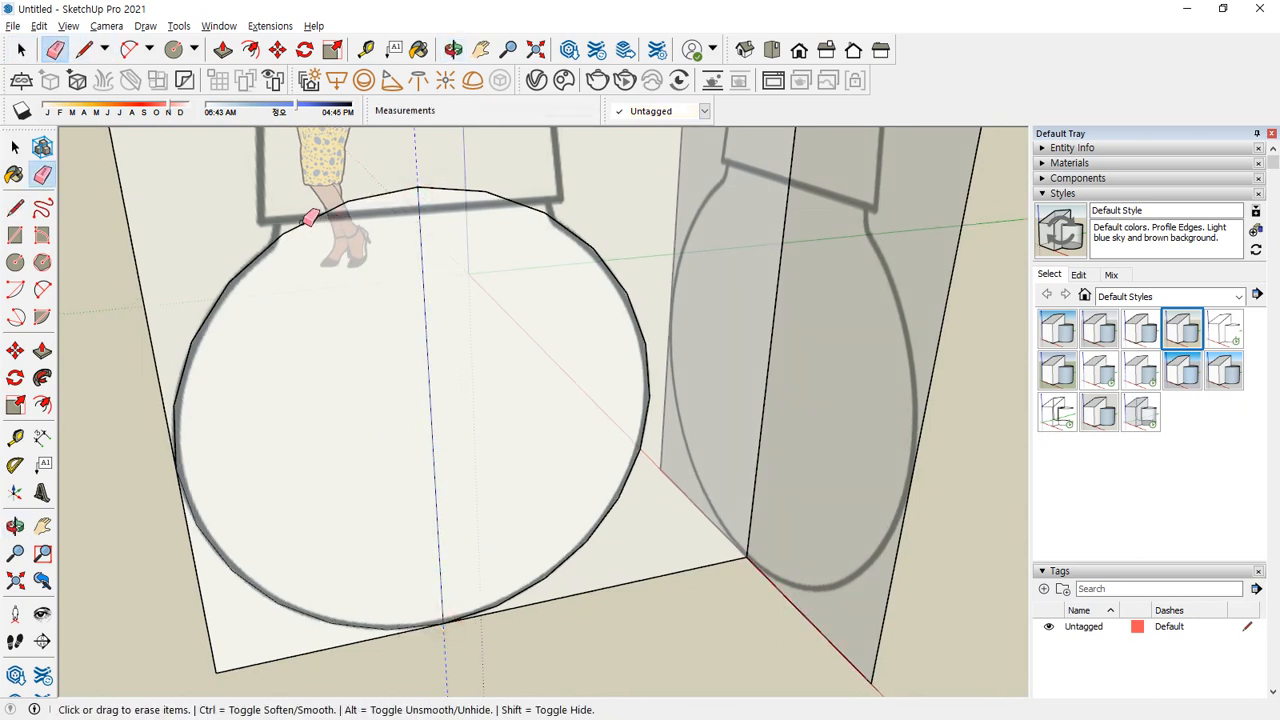
left_click(305, 218)
Draw a line along the socket's lower edge from the centreline to the neck, and continue it down the neck past the bulb outline
scroll(530, 200, "up", 3)
scroll(525, 170, "up", 1)
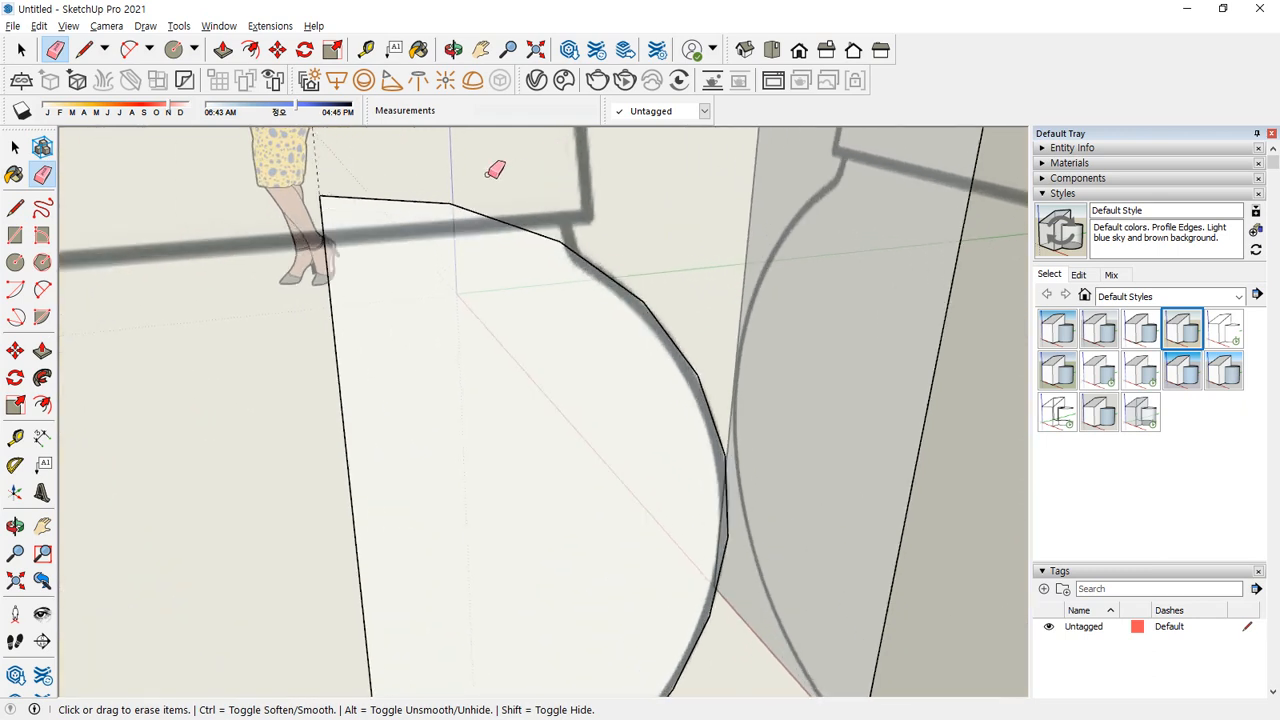
key("l")
middle_click_drag(326, 233, 325, 229)
left_click(326, 229)
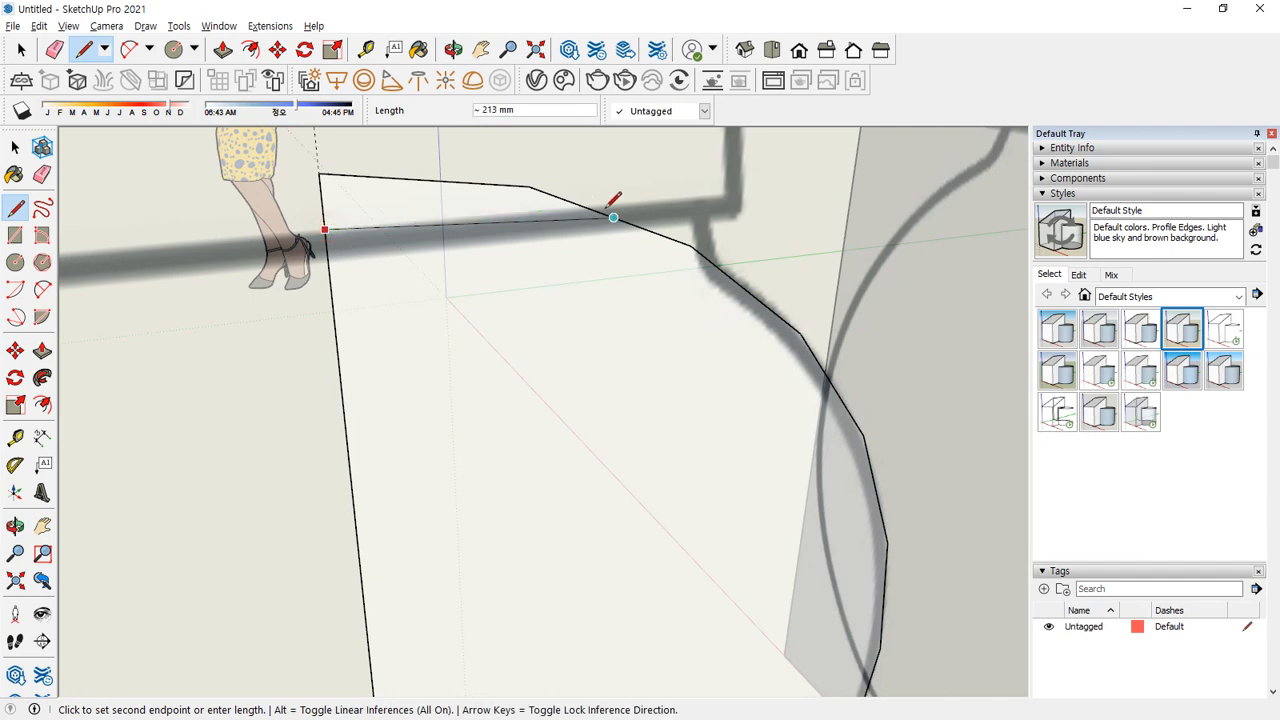
left_click(701, 196)
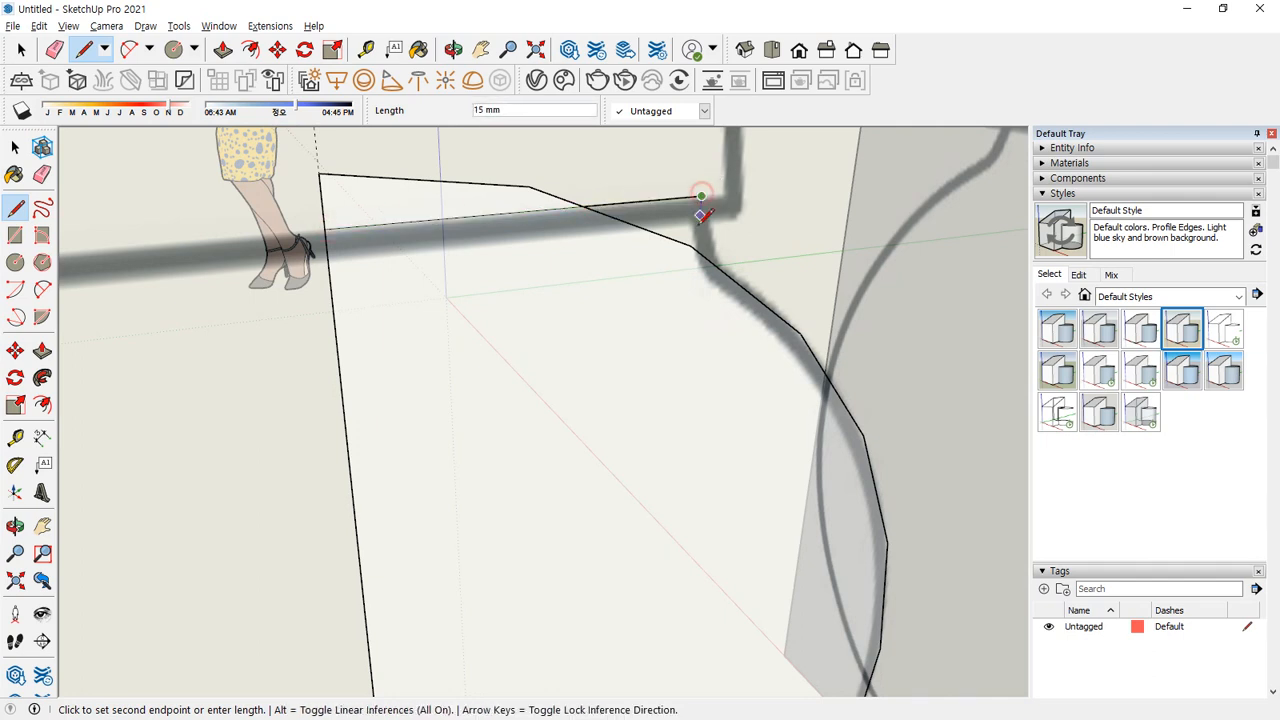
left_click(745, 368)
key("space")
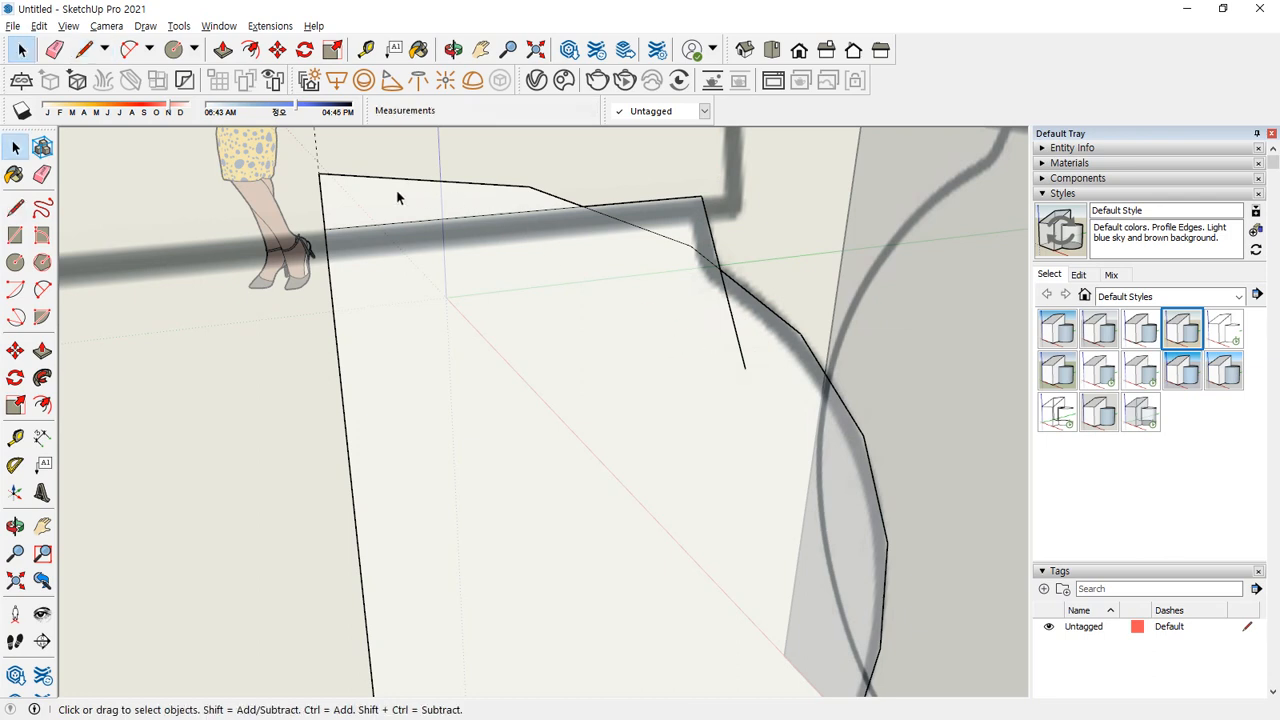
Erase the arc and centreline segments above the neck line, the leftover arc inside the neck, and the neck line's overshoot
key("e")
left_click(340, 176)
left_click(323, 197)
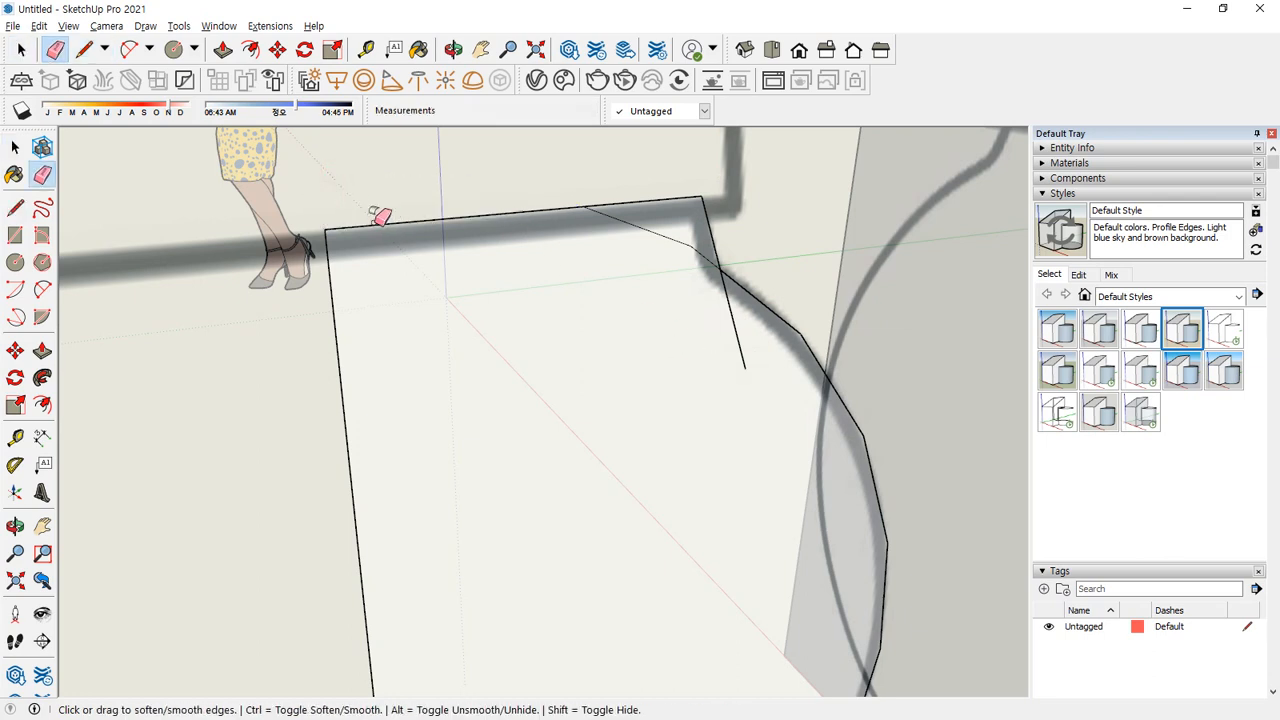
key("space")
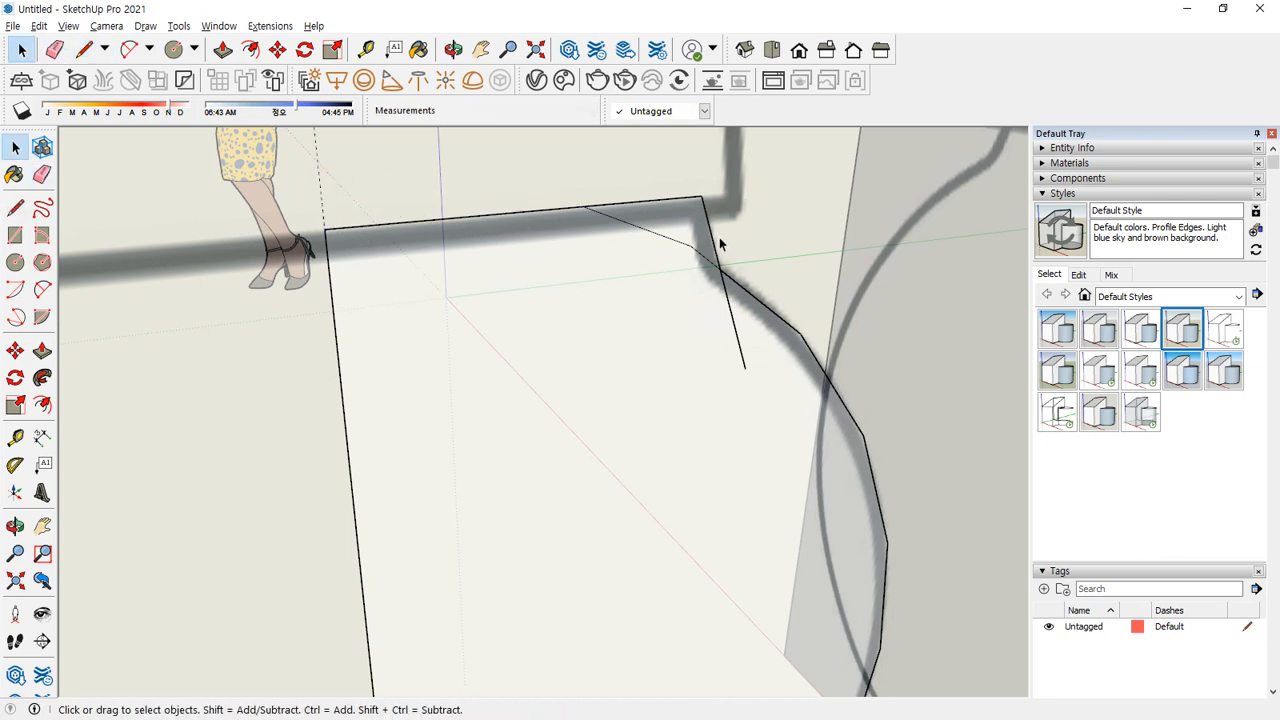
key("e")
left_click(668, 234)
left_click(727, 298)
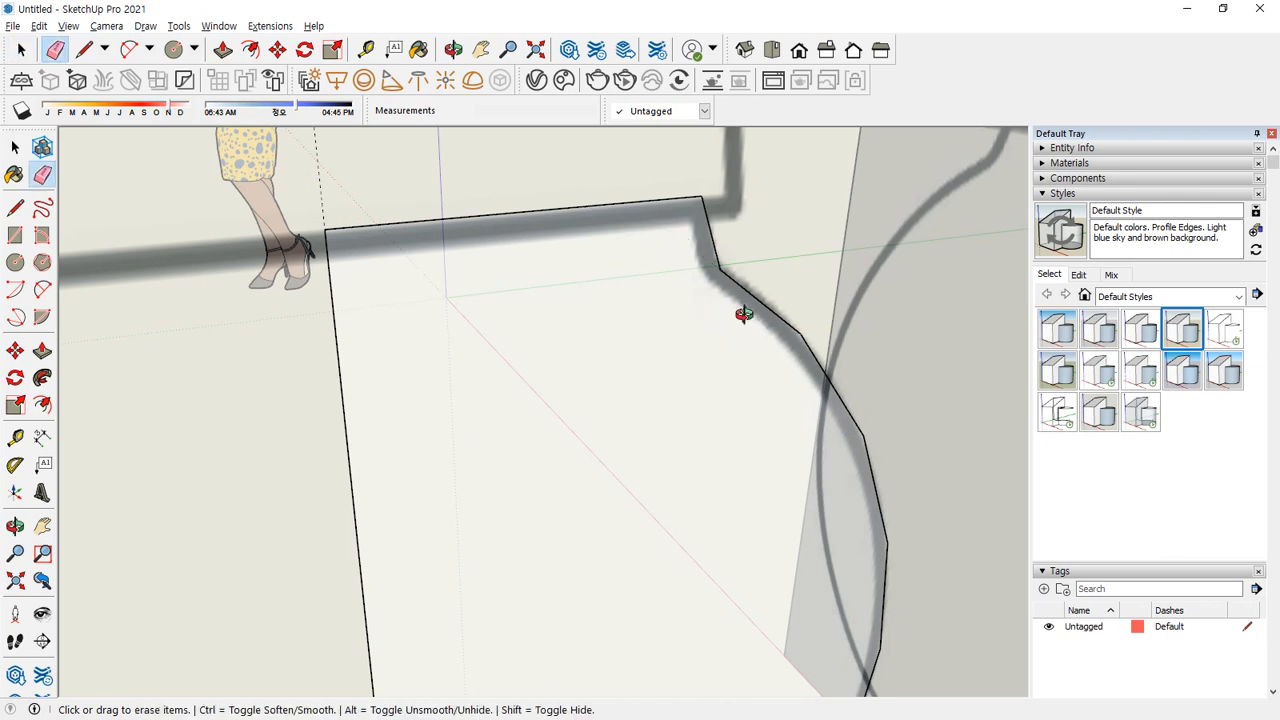
Round the corner between the neck line and the bulb outline with a tangent arc following the reference drawing
middle_click_drag(743, 311, 720, 297)
key("a")
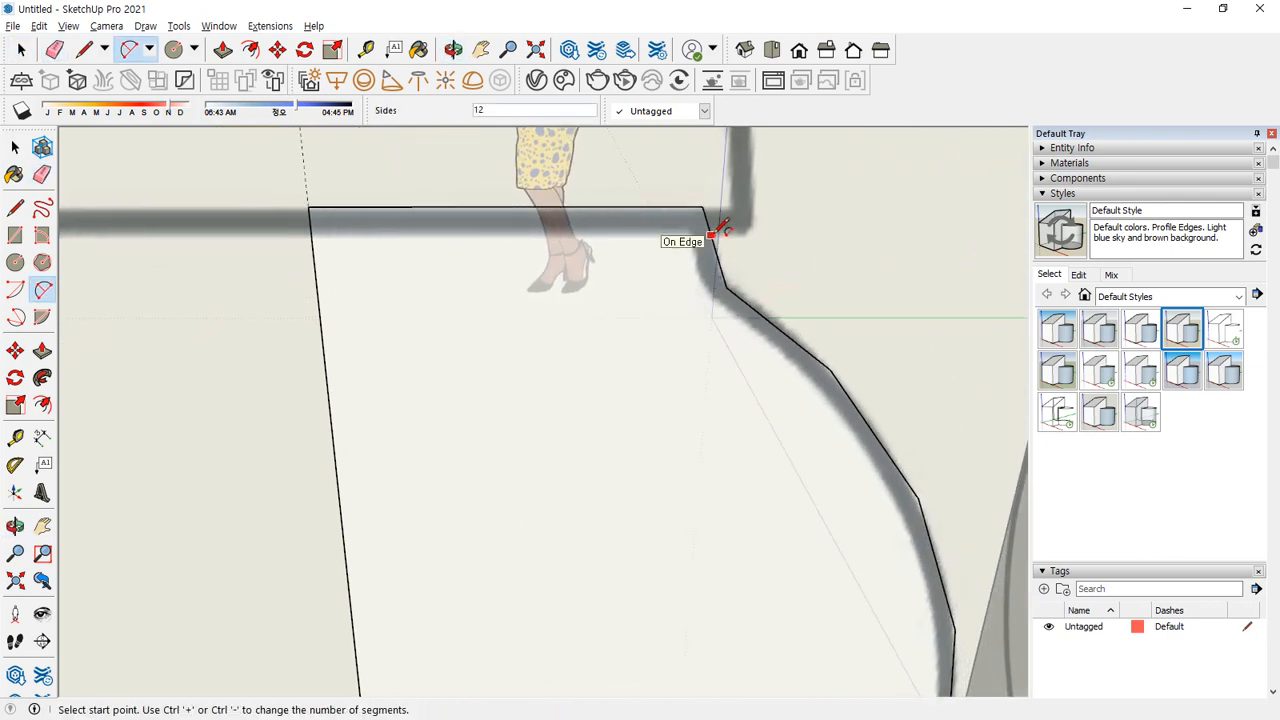
left_click(710, 235)
left_click(767, 318)
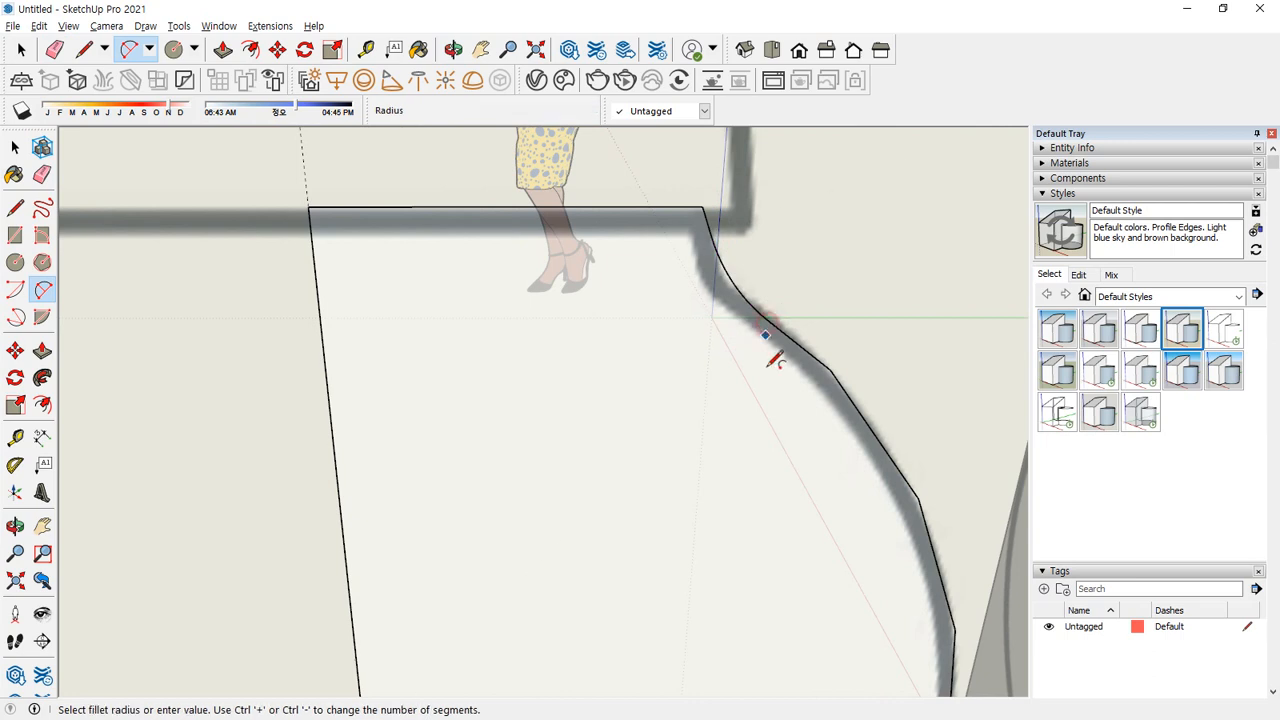
Draw a horizontal circle of about 212 mm radius centred on the vertical guide below the bulb profile
scroll(698, 388, "down", 3)
scroll(698, 388, "down", 4)
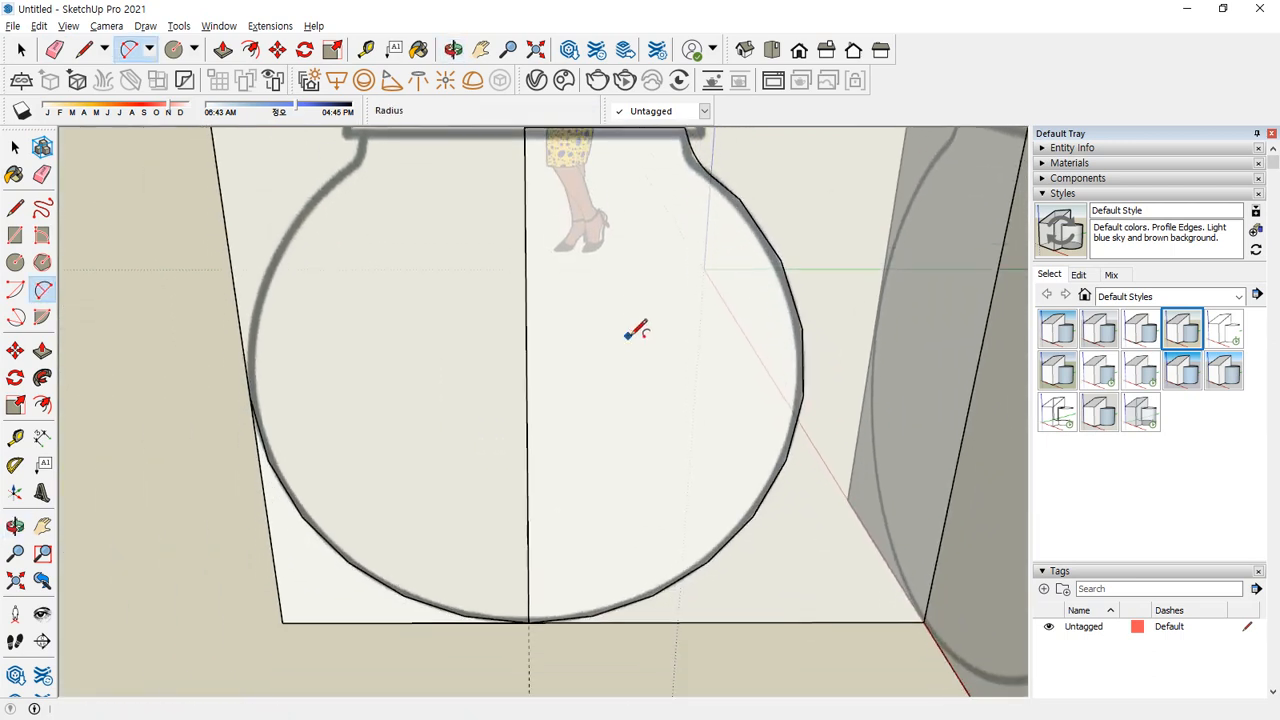
middle_click_drag(634, 331, 641, 366)
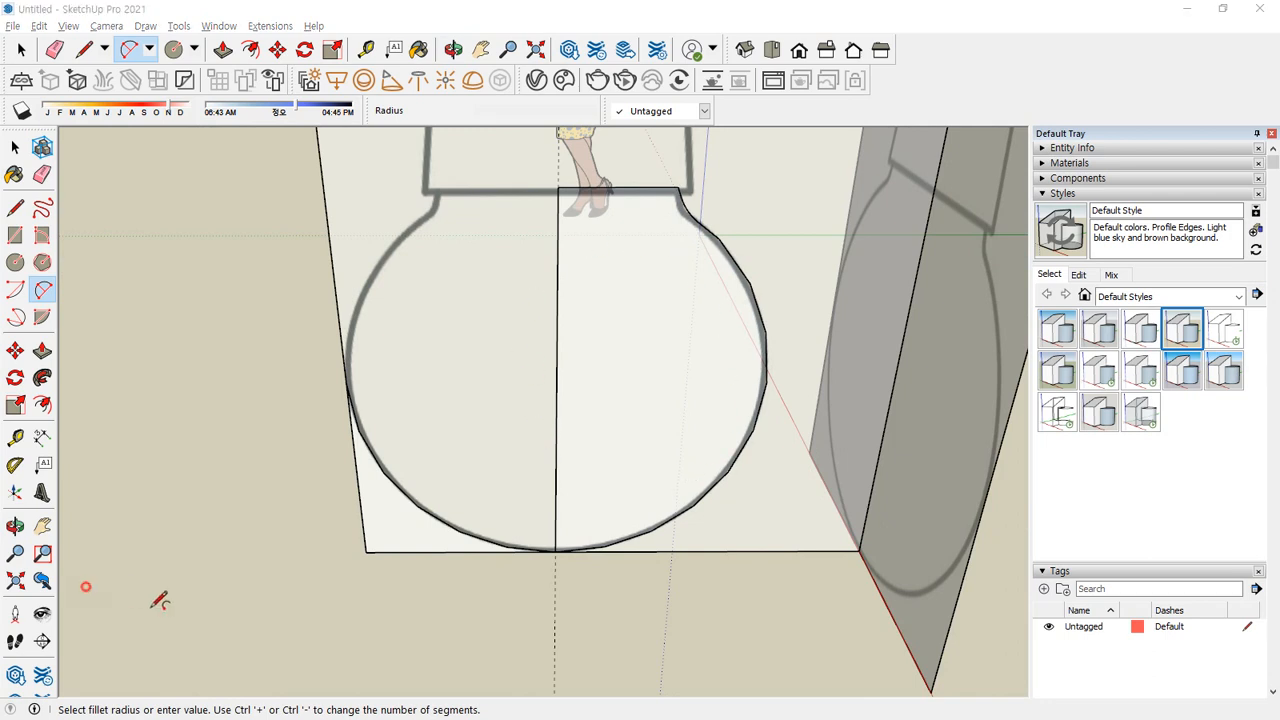
left_click(554, 631)
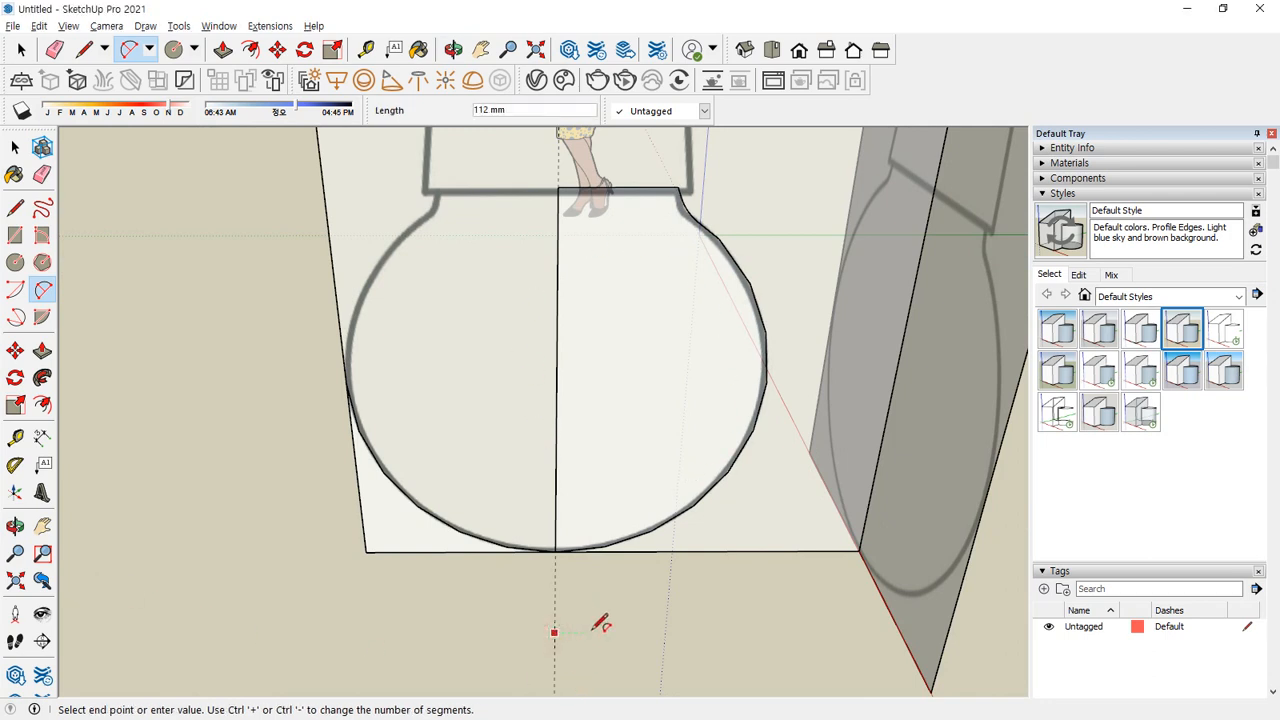
key("Escape")
key("c")
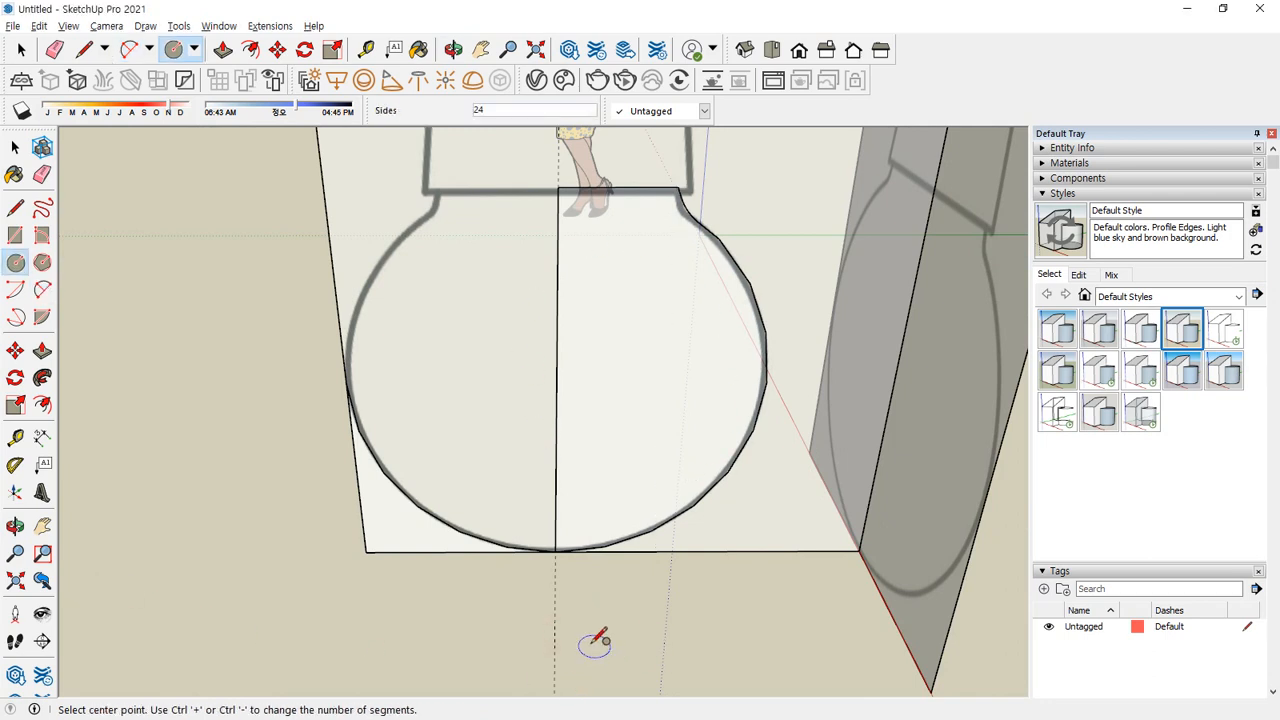
left_click(554, 635)
left_click(618, 627)
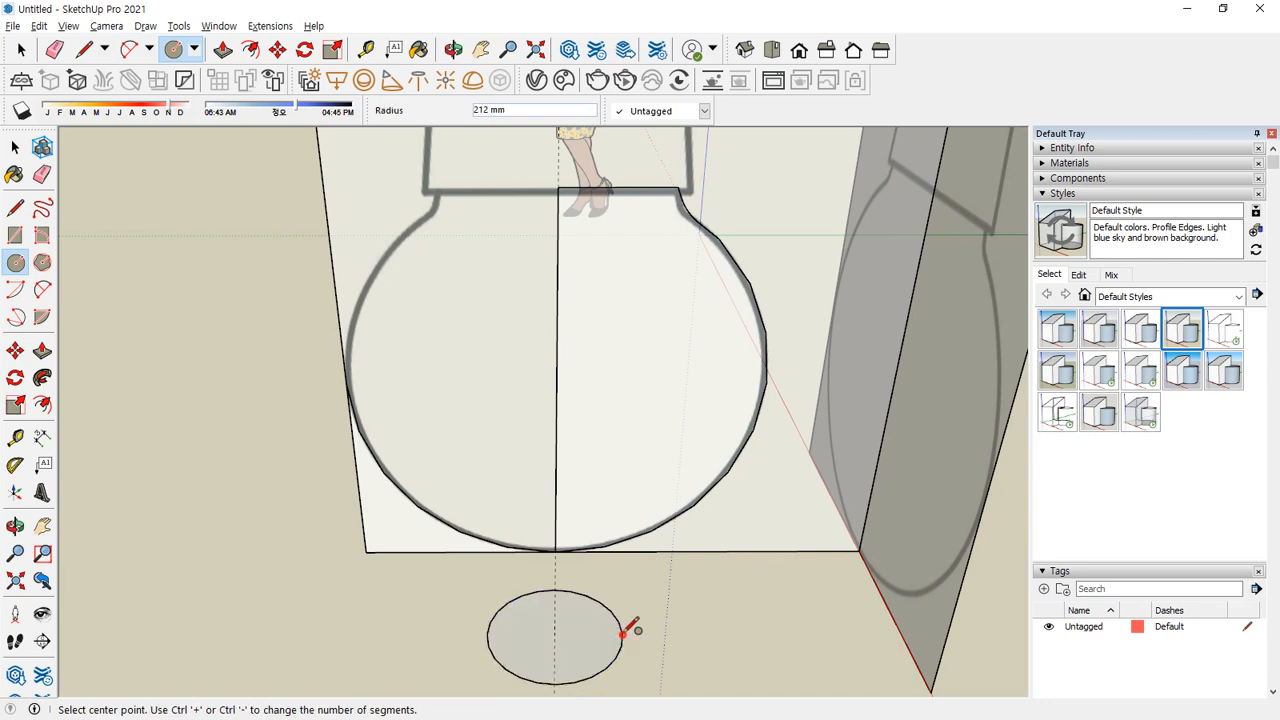
Revolve the bulb's half-profile around the horizontal circle below it with Follow Me
middle_click_drag(626, 626, 568, 664)
key("space")
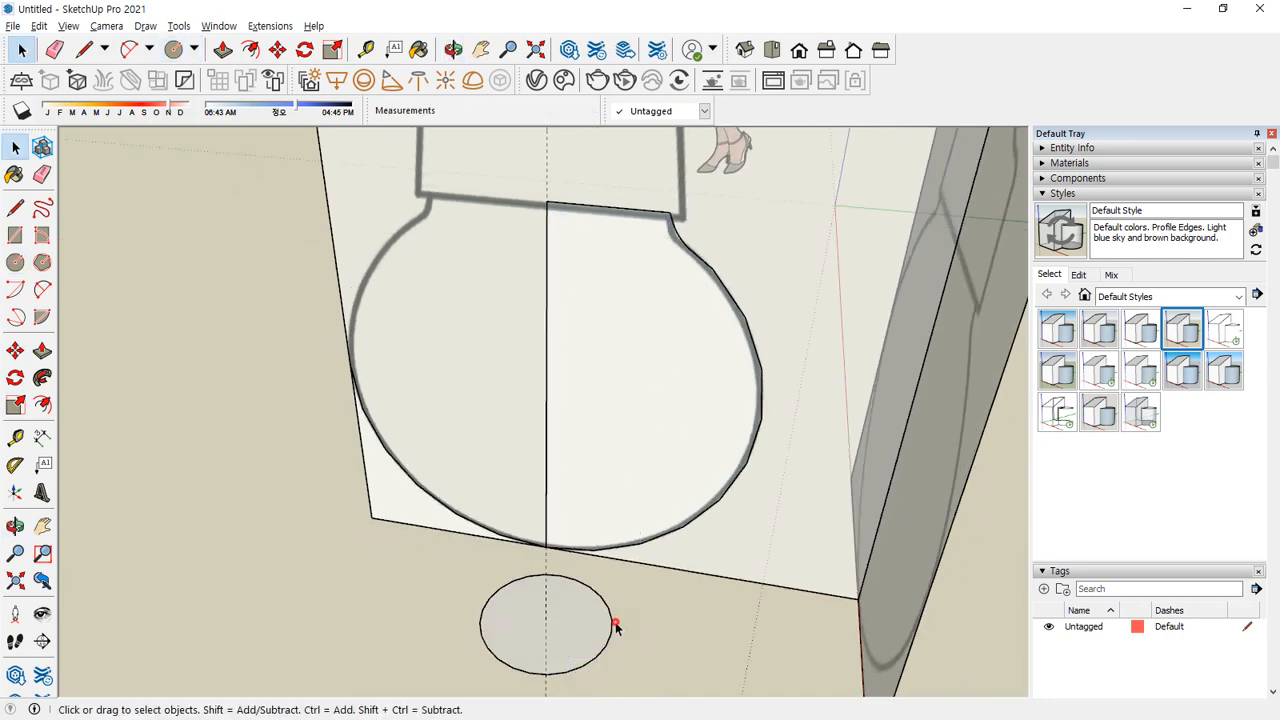
left_click_drag(615, 626, 408, 661)
left_click(42, 377)
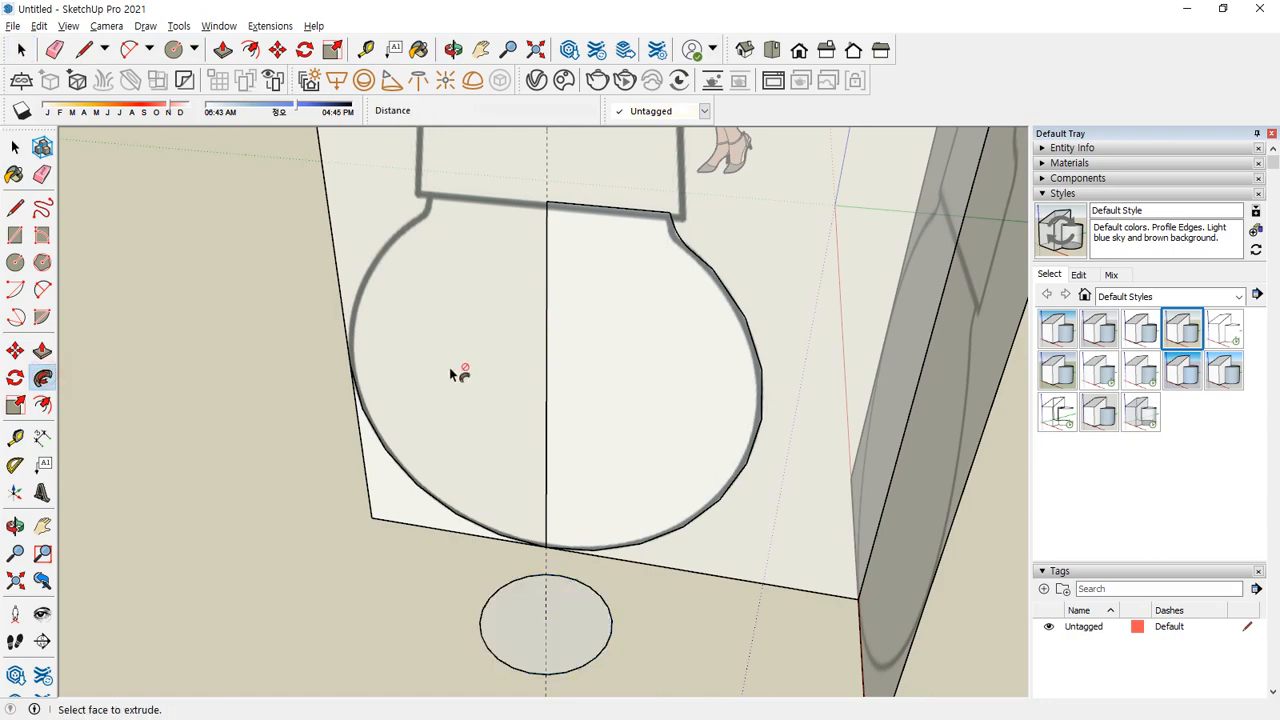
left_click(643, 350)
middle_click_drag(603, 369, 593, 480)
Select all connected geometry of the revolved bulb and make it a group
key("space")
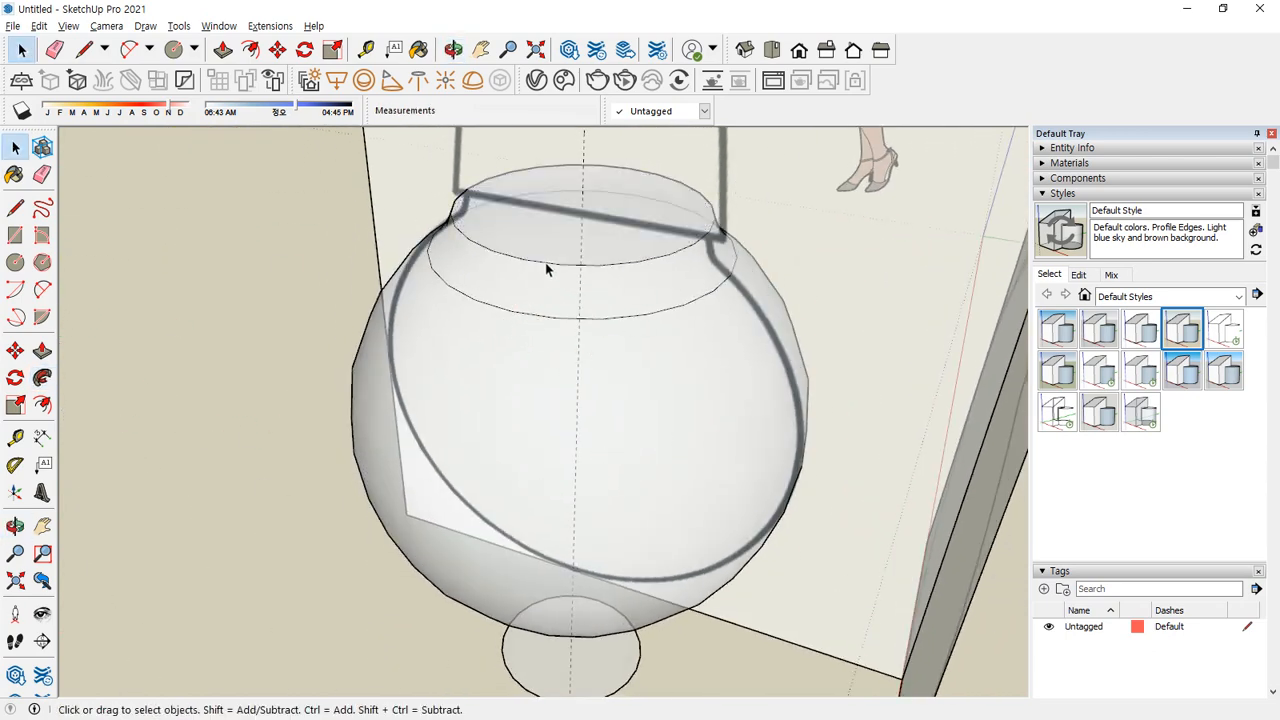
triple_click(618, 244)
right_click(618, 244)
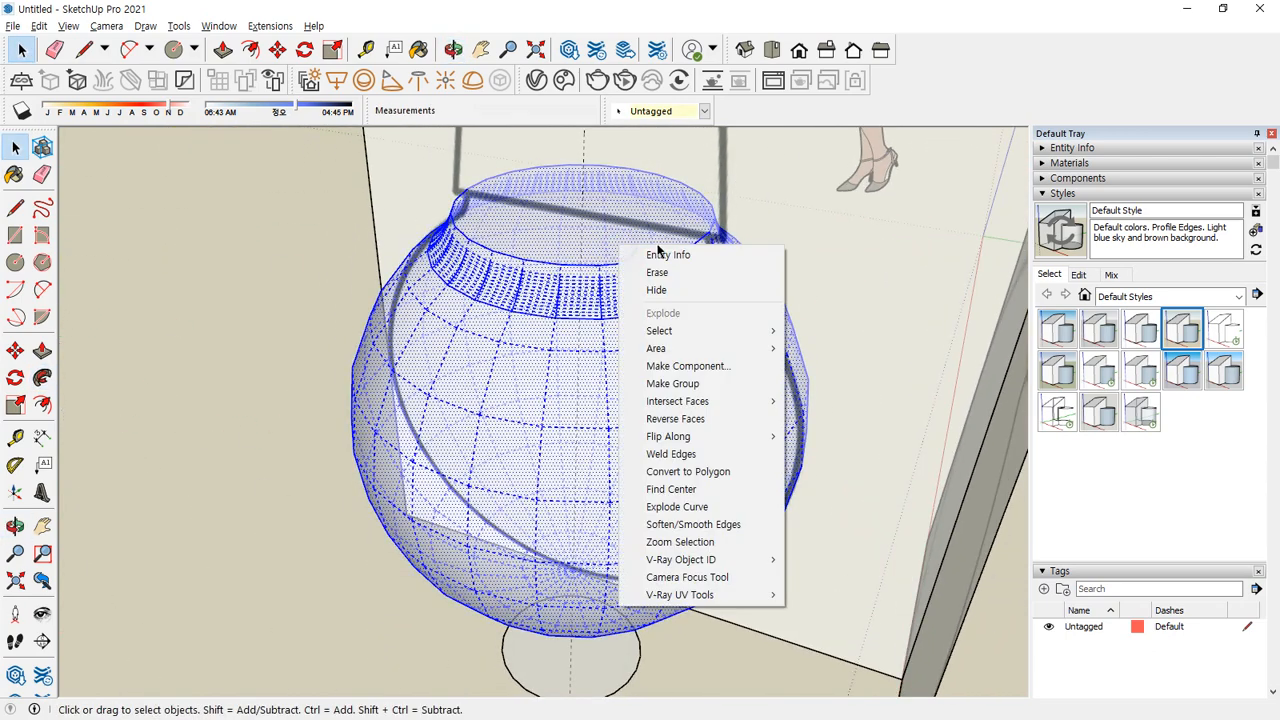
left_click(668, 384)
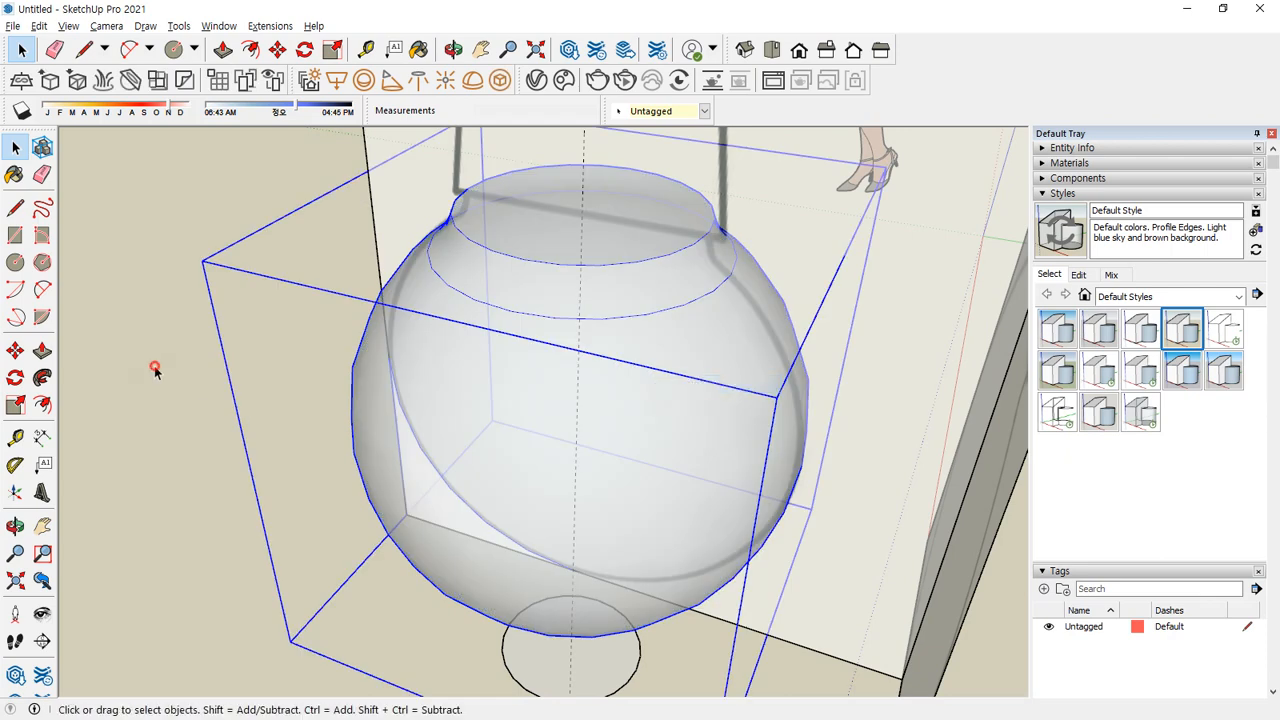
left_click(155, 370)
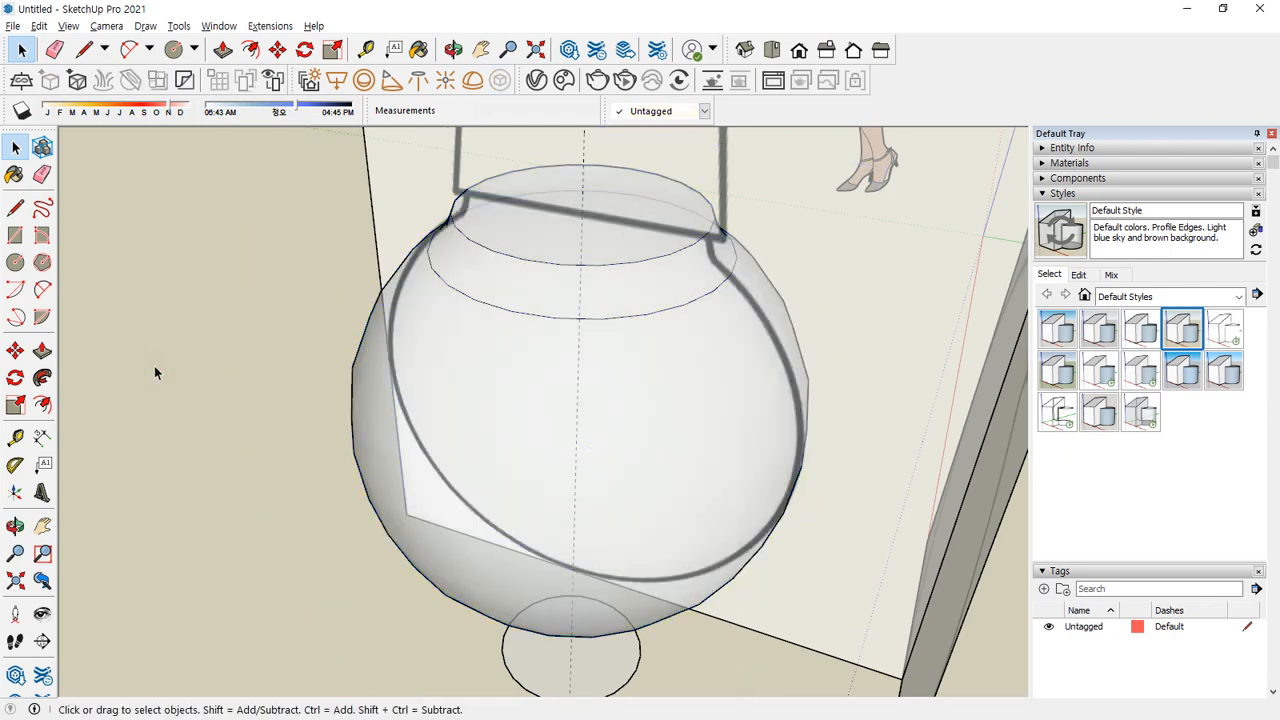
Hide the bulb group and unhide all hidden objects again
left_click(543, 322)
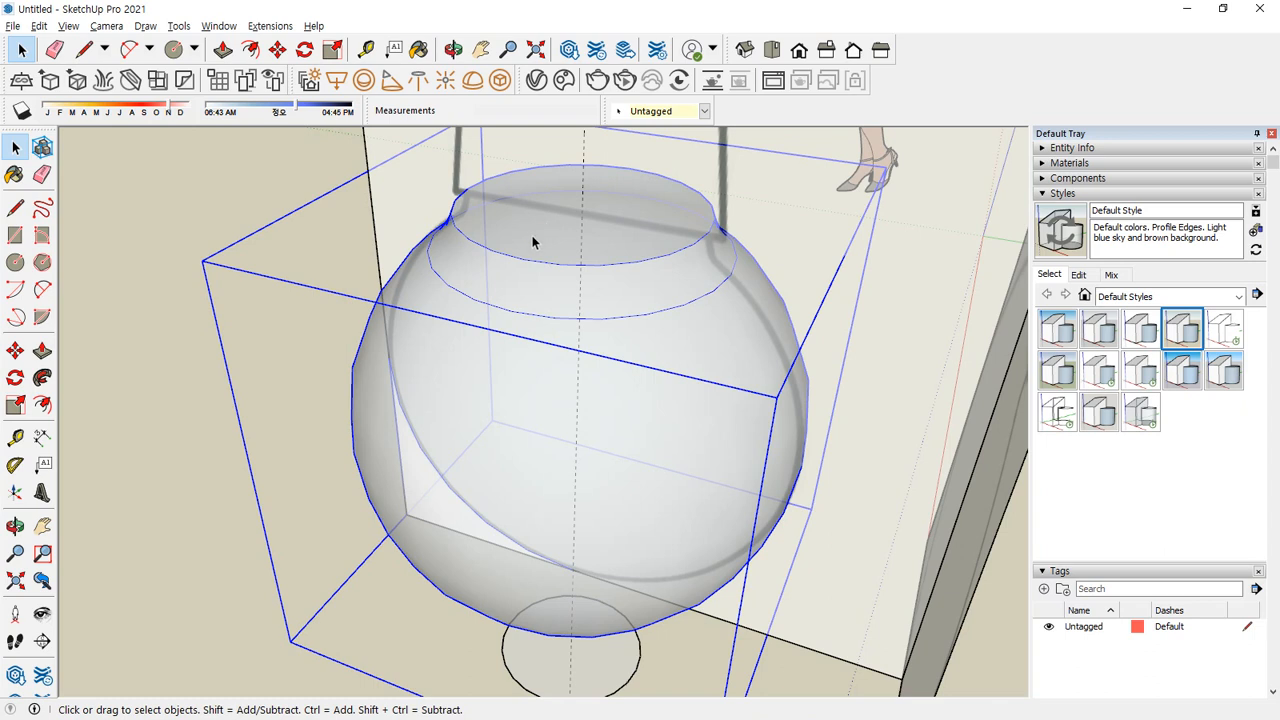
right_click(532, 235)
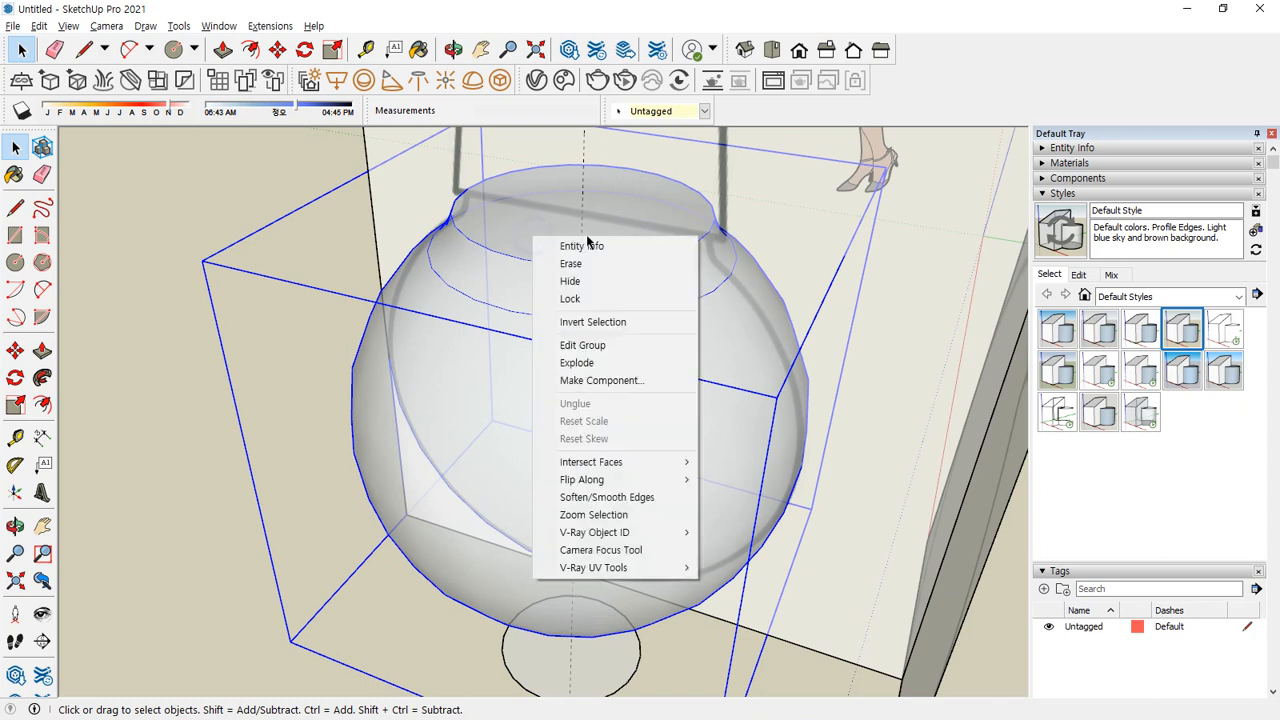
left_click(596, 288)
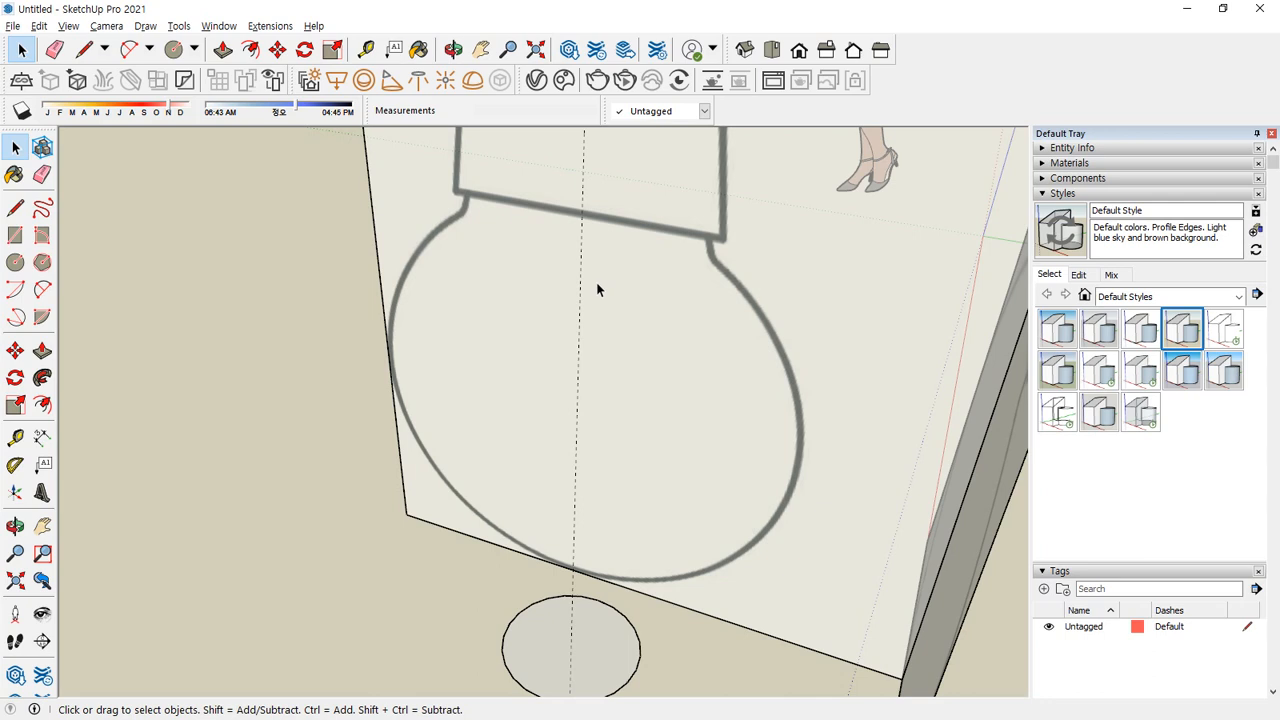
left_click(68, 26)
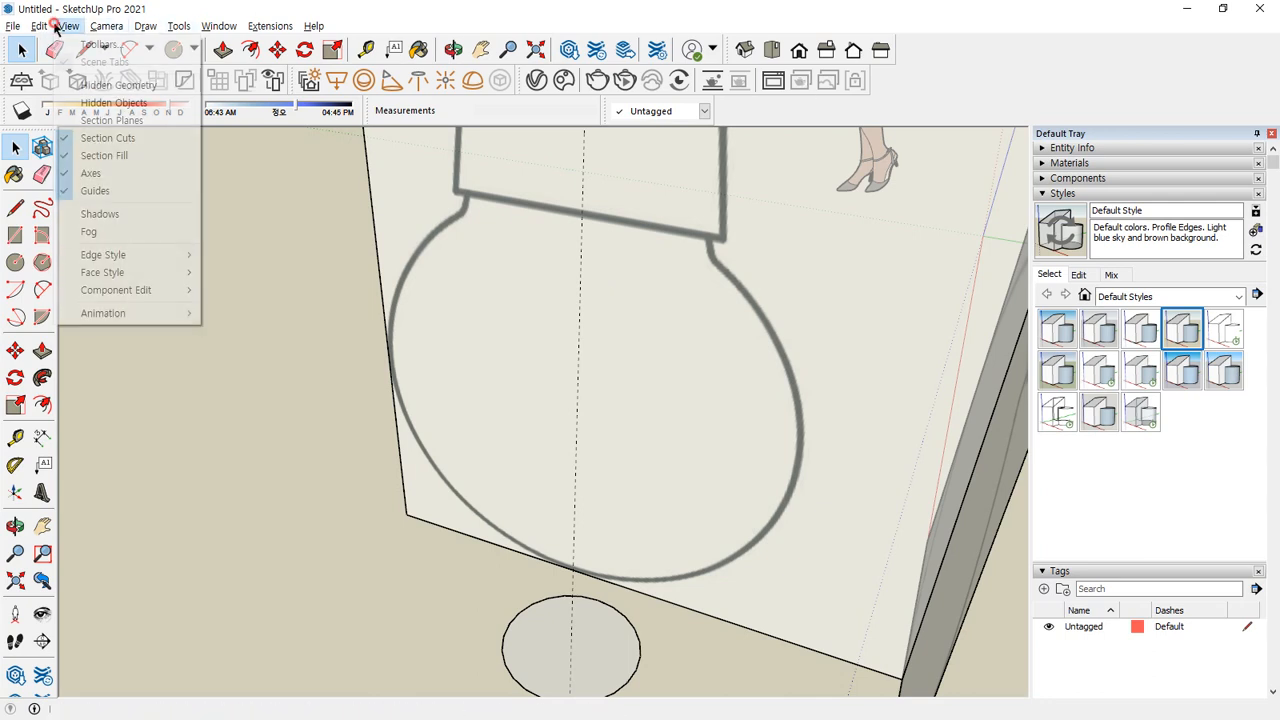
mouse_move(39, 26)
mouse_move(103, 273)
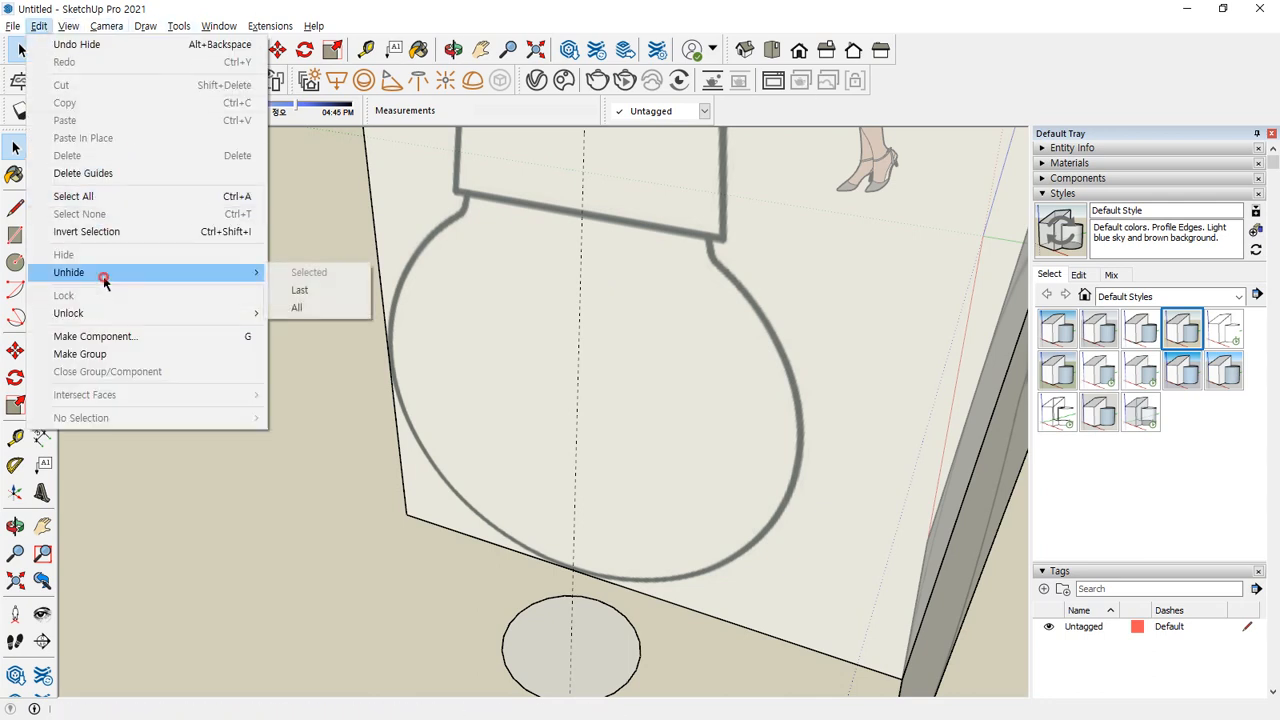
left_click(304, 307)
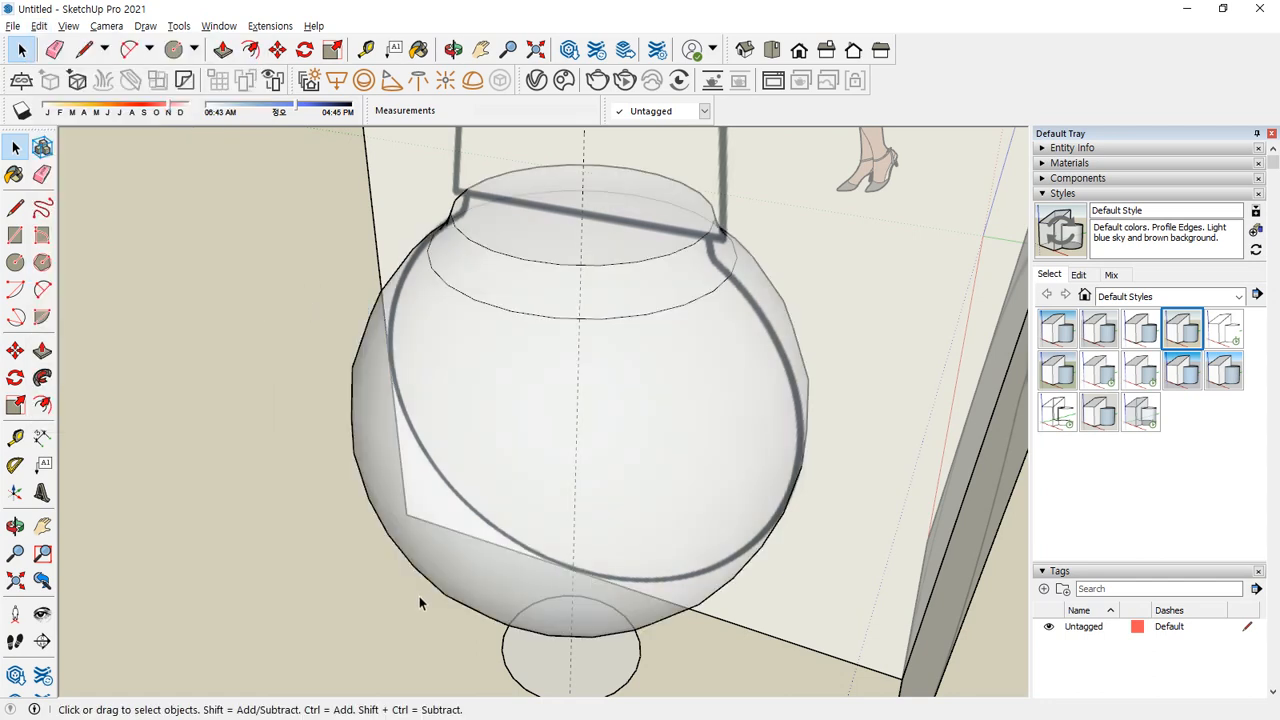
Hide the bulb group and draw a rectangle of about 479 × 329 mm over the socket's right half, starting at its lower outer corner
right_click(510, 343)
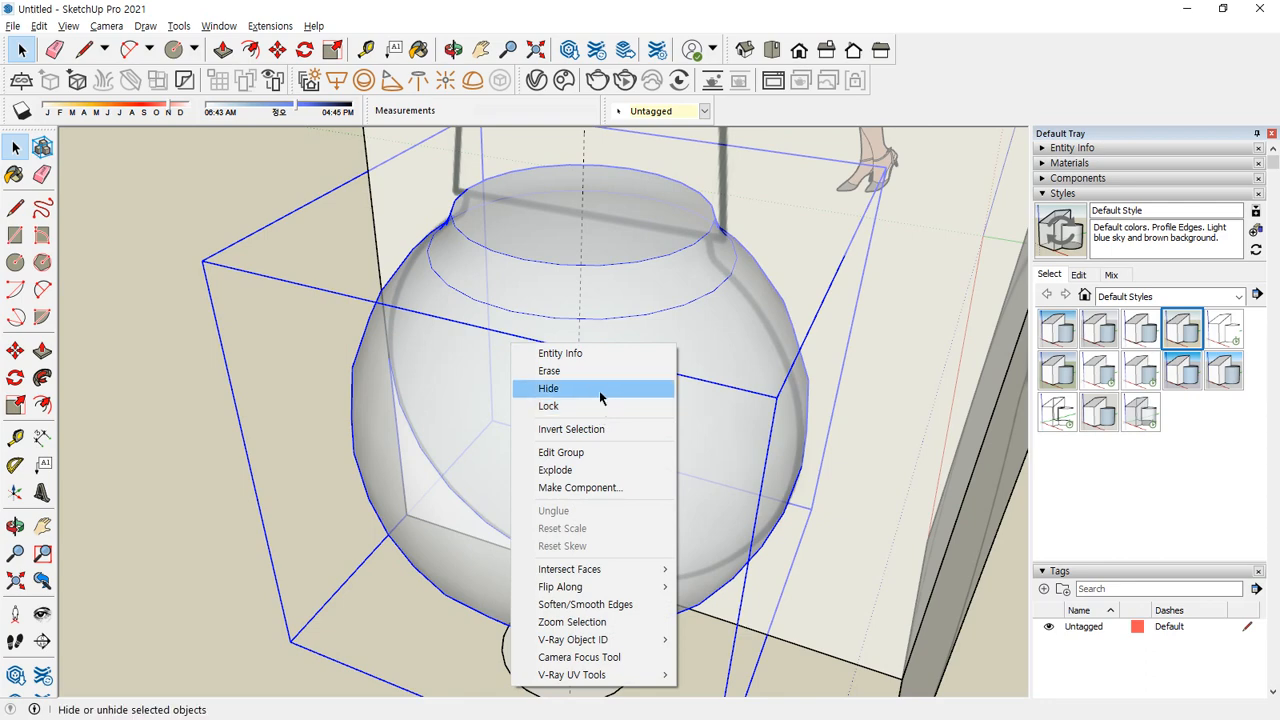
left_click(600, 398)
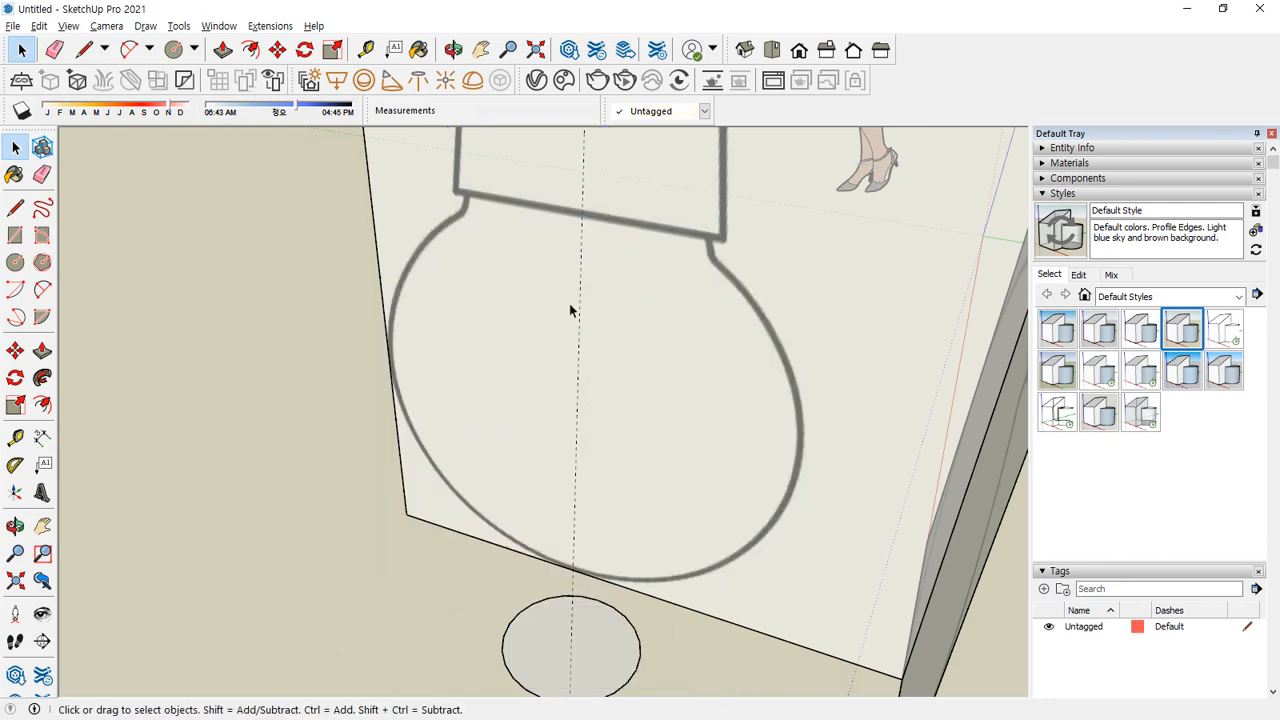
middle_click_drag(571, 309, 591, 424)
scroll(591, 424, "up", 2)
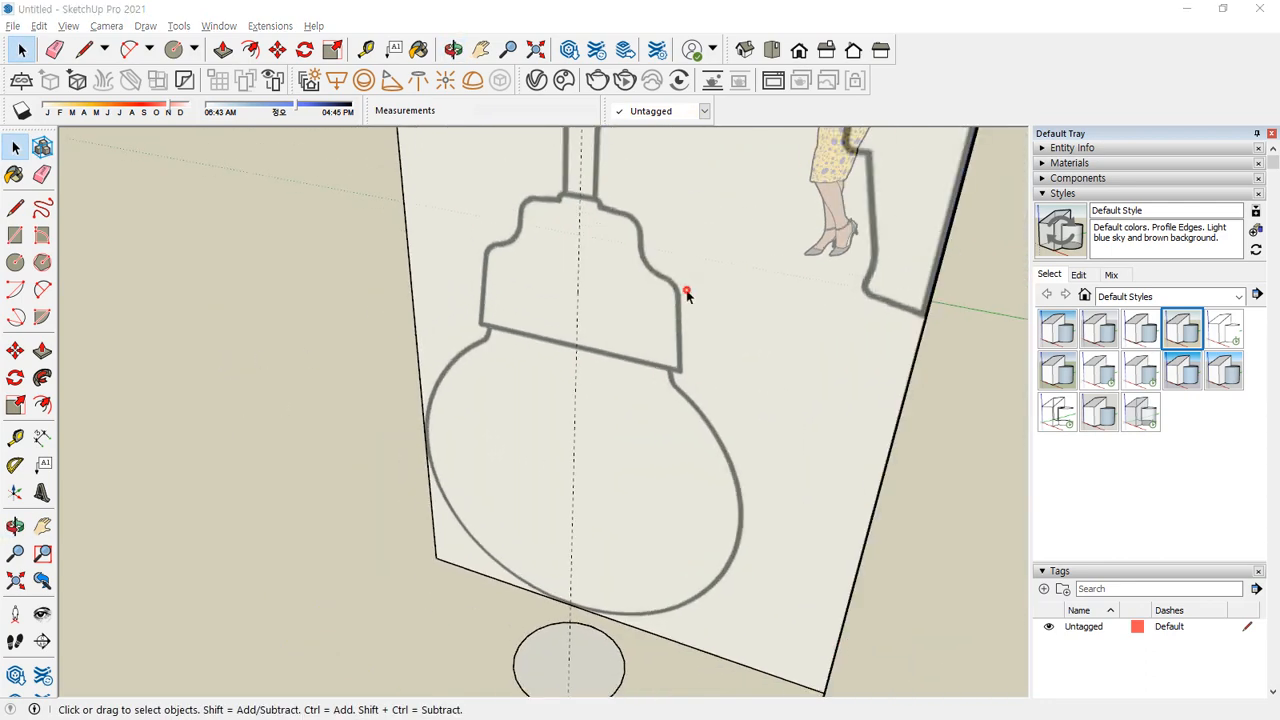
middle_click_drag(583, 297, 658, 345)
key("r")
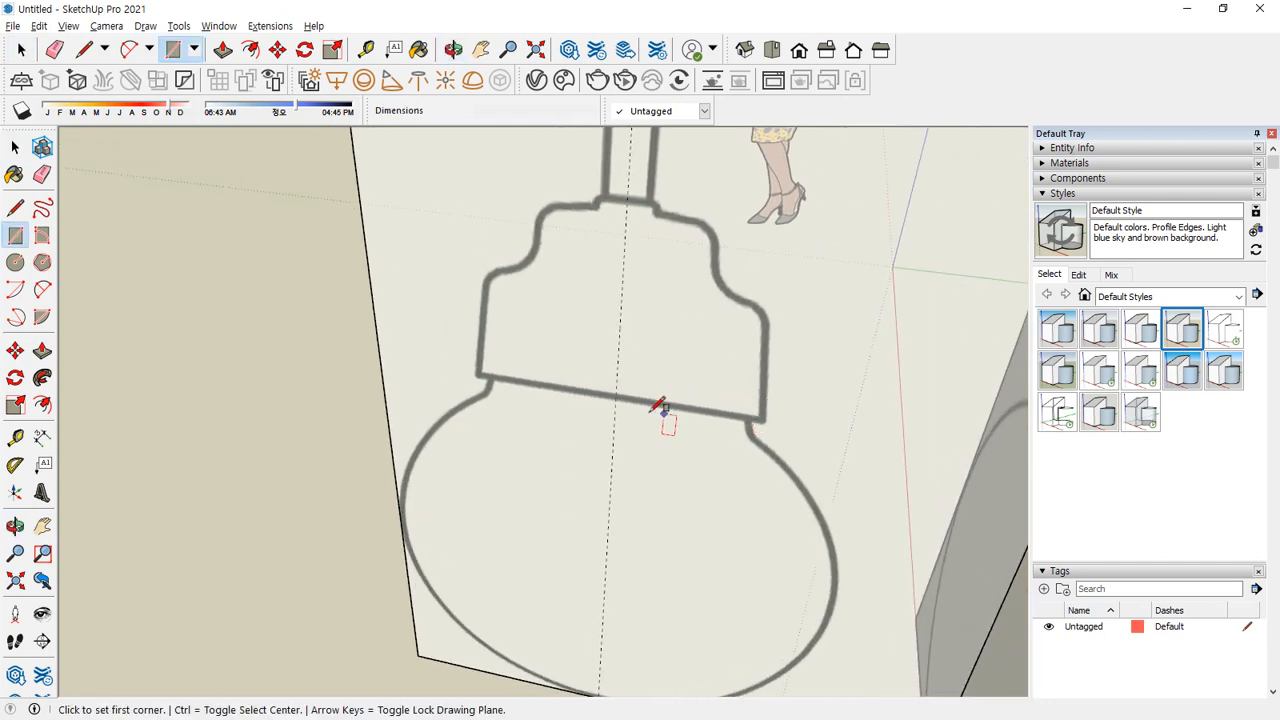
scroll(615, 397, "up", 1)
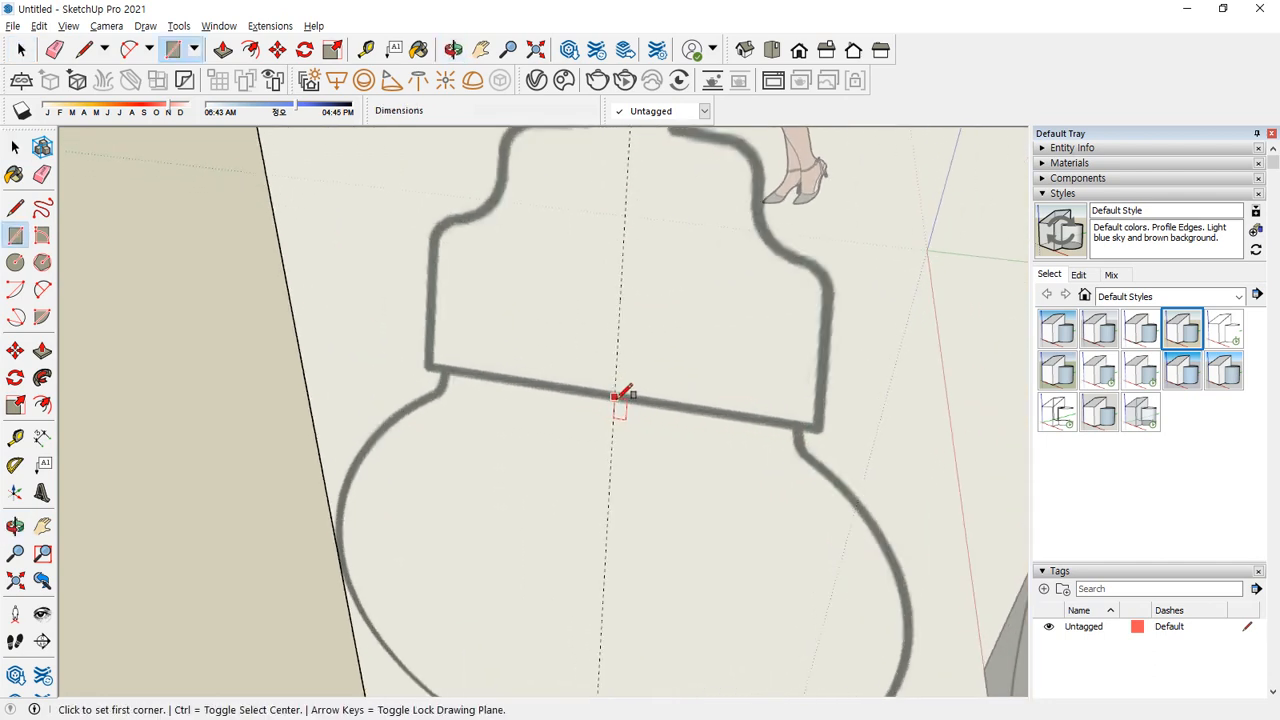
left_click(824, 433)
middle_click_drag(666, 206, 632, 166)
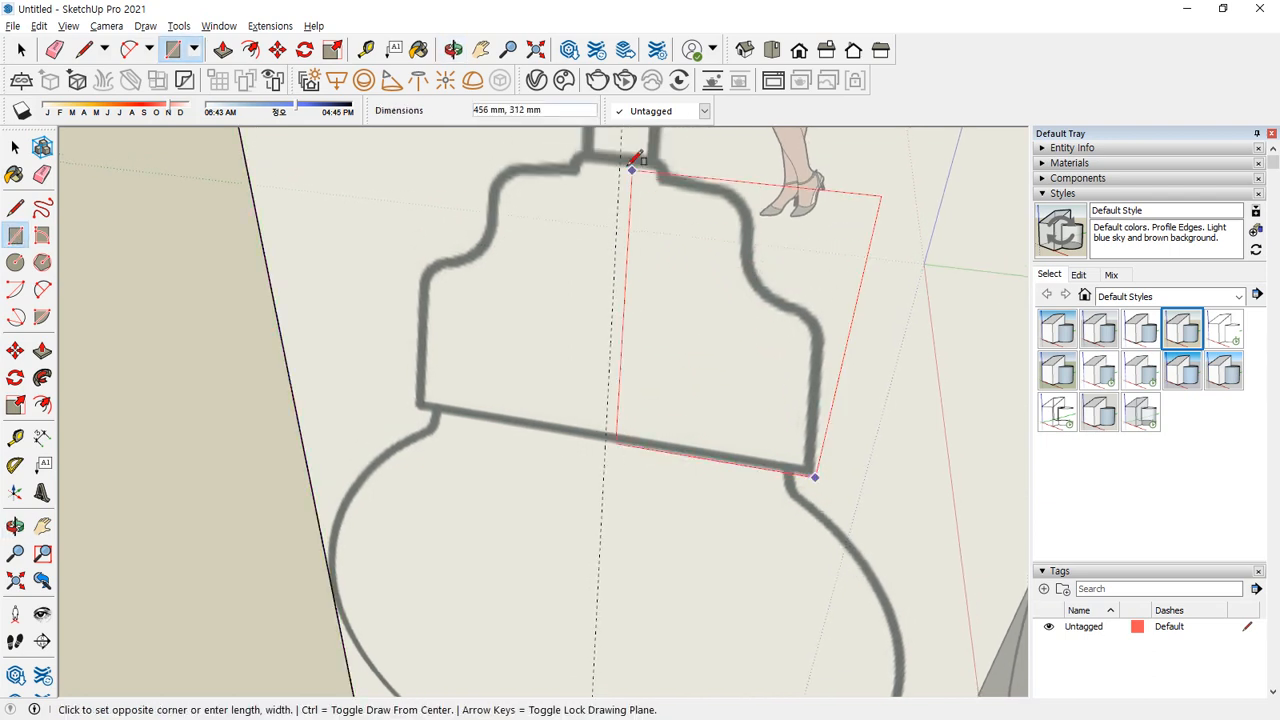
left_click(620, 151)
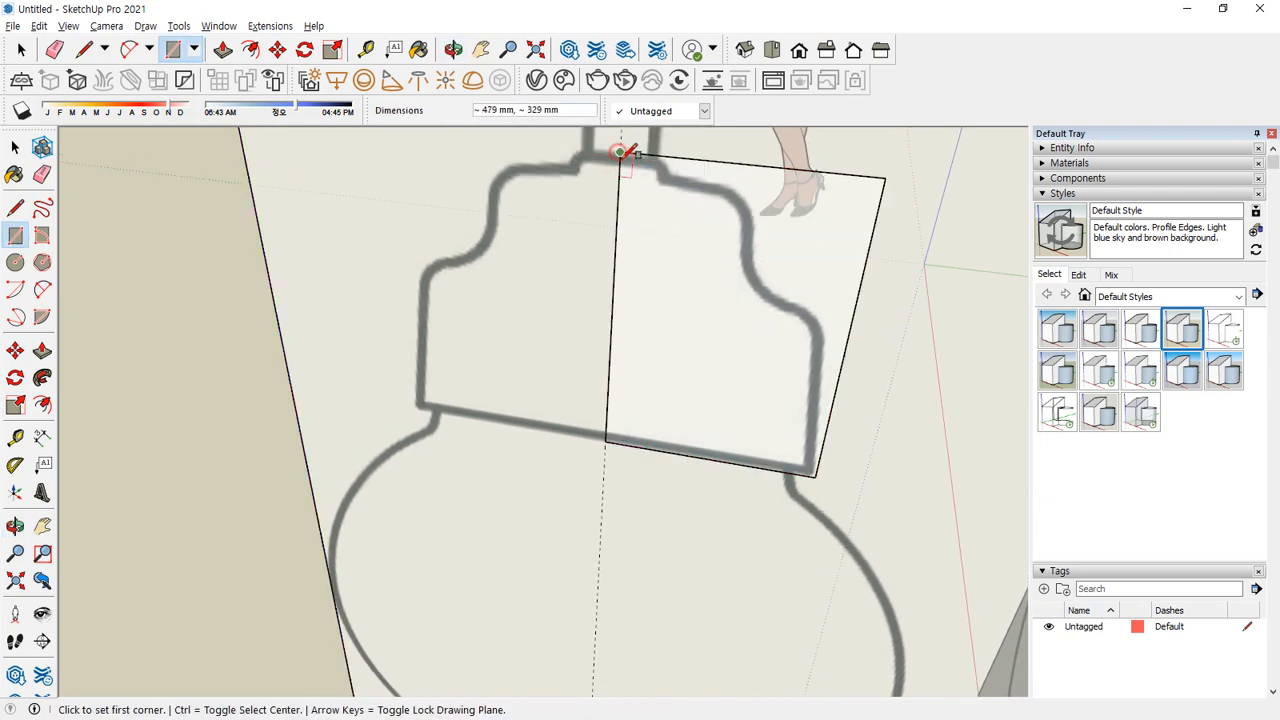
Draw a slanted line from the rectangle's lower outer corner up along the socket's outer side, past the lower shoulder
key("l")
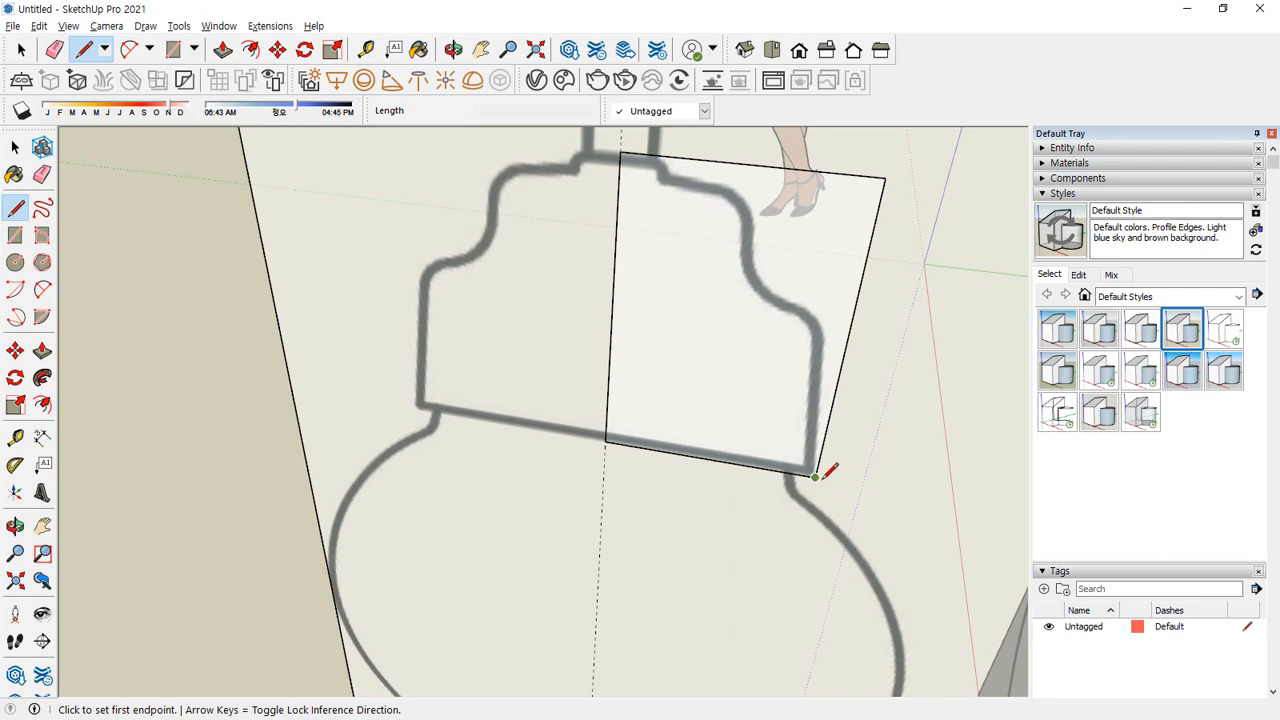
left_click(816, 476)
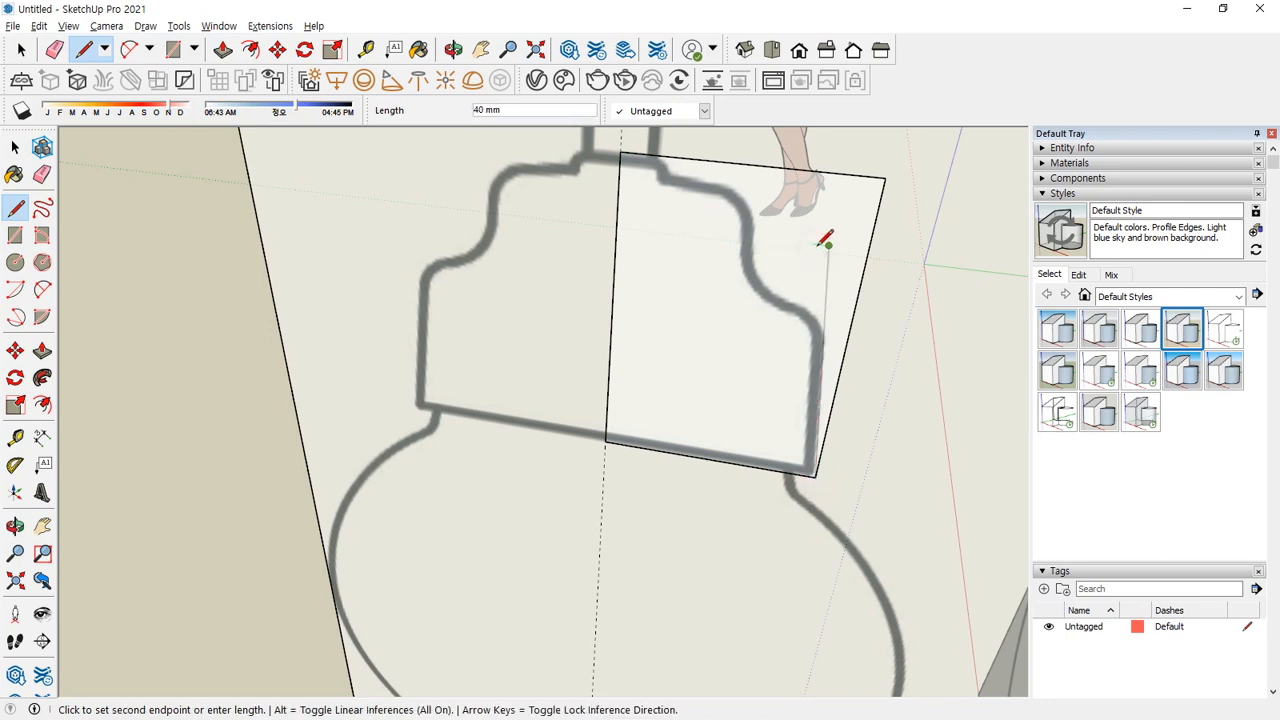
middle_click_drag(826, 237, 337, 234)
middle_click_drag(486, 214, 483, 377, "shift")
key("Escape")
left_click(459, 387)
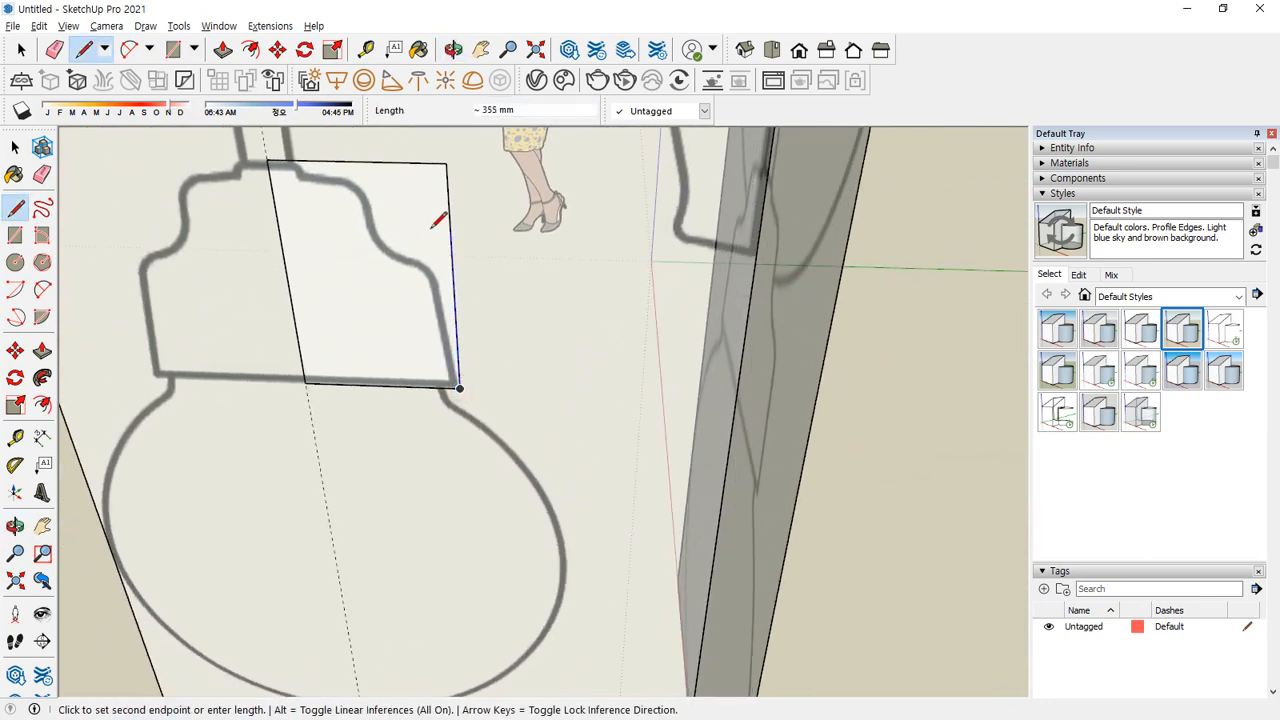
scroll(425, 228, "up", 2)
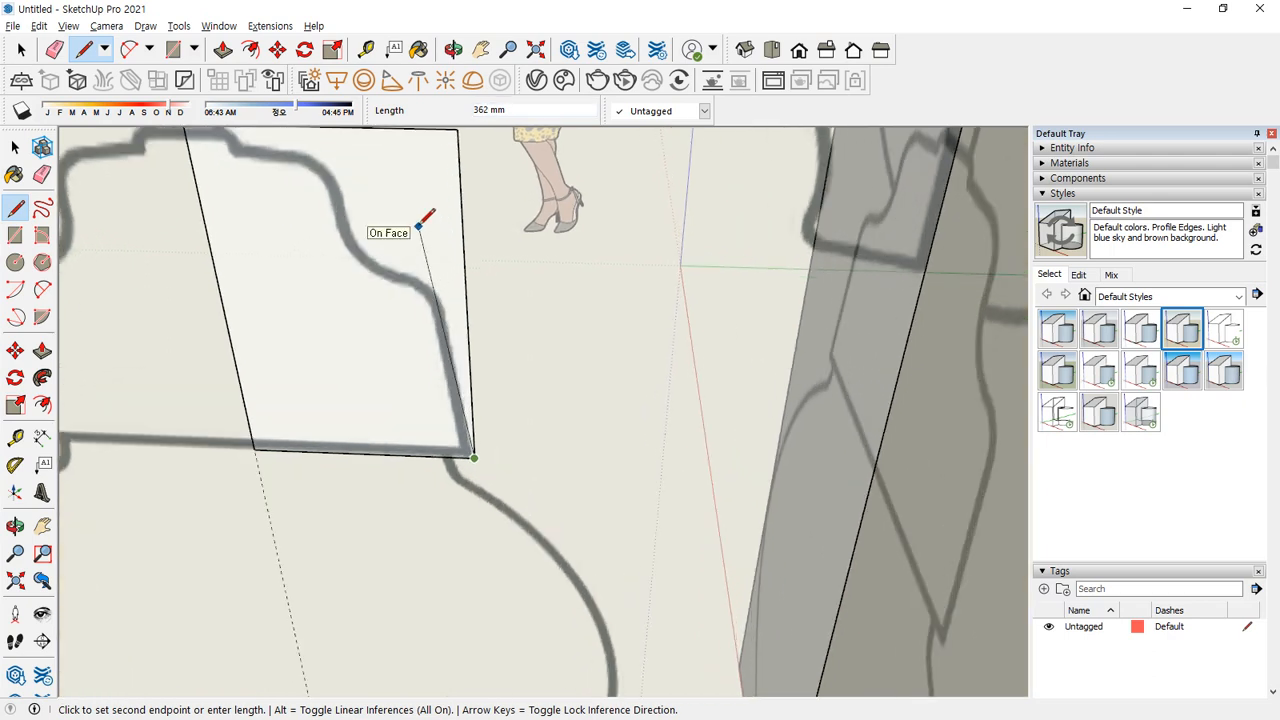
left_click(424, 215)
key("space")
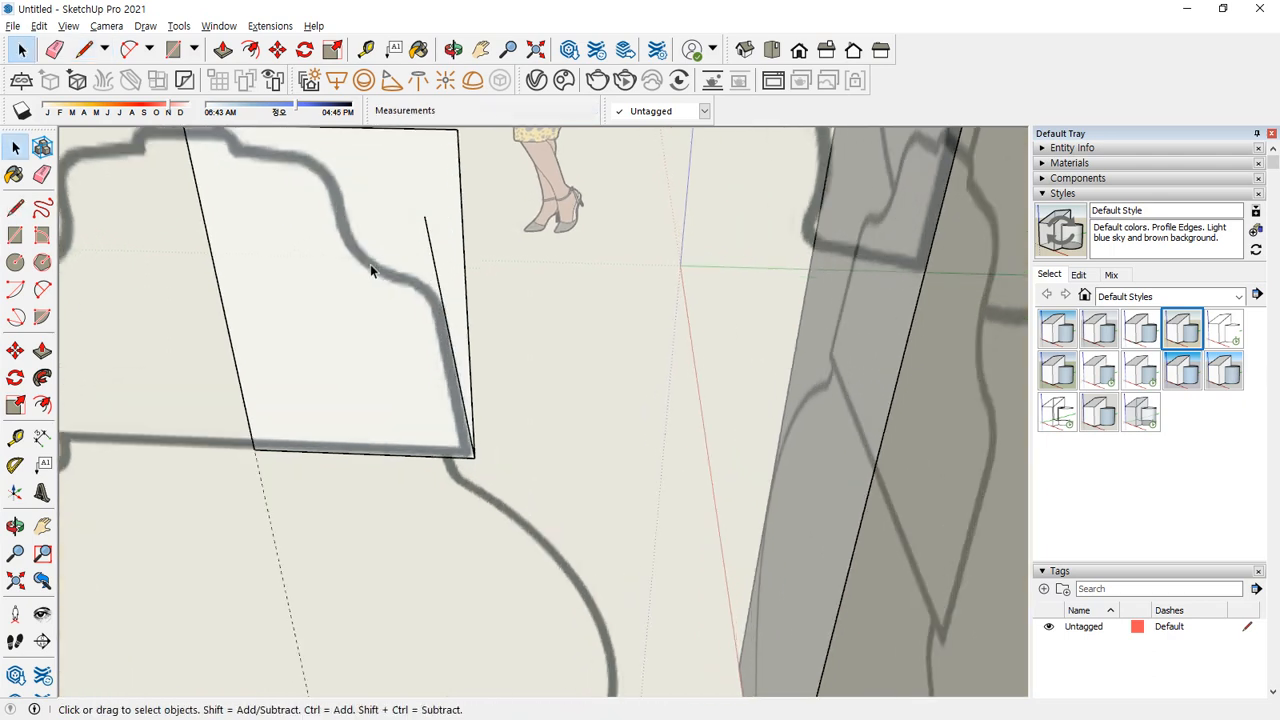
Draw a sloping line along the socket's lower shoulder, extended inward past the outline and outward across the slanted side line
key("l")
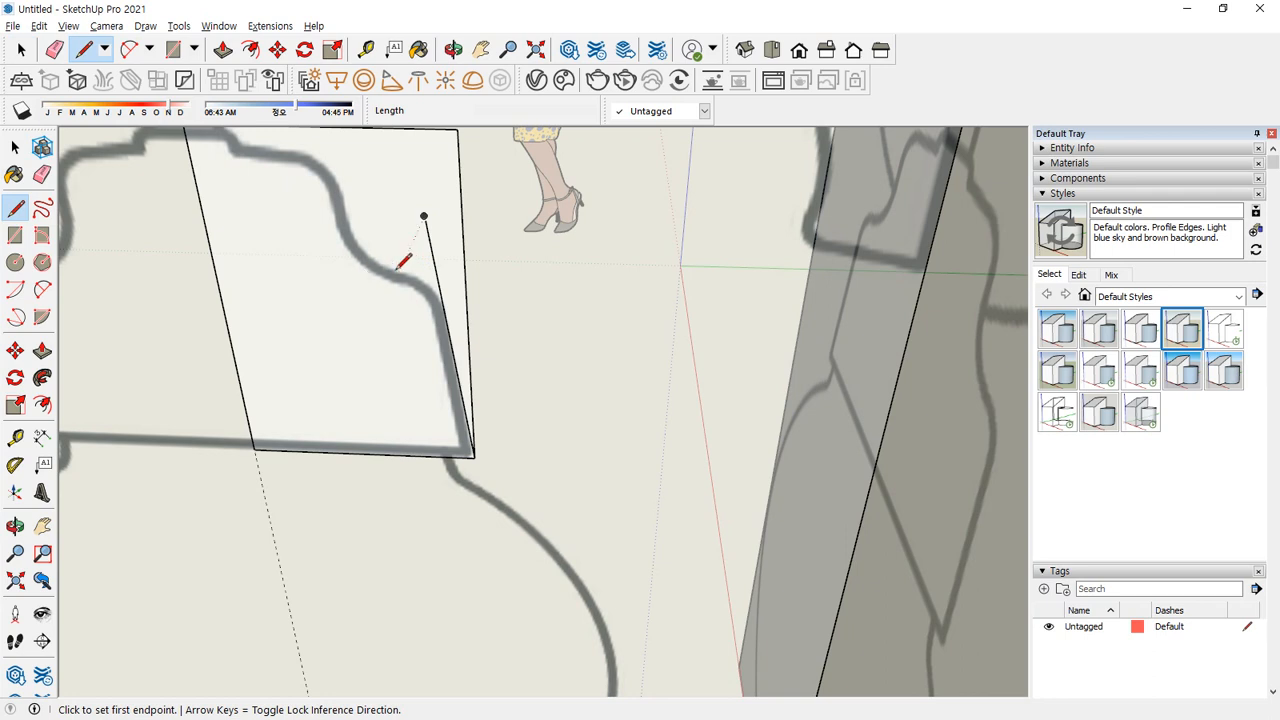
scroll(405, 263, "up", 3)
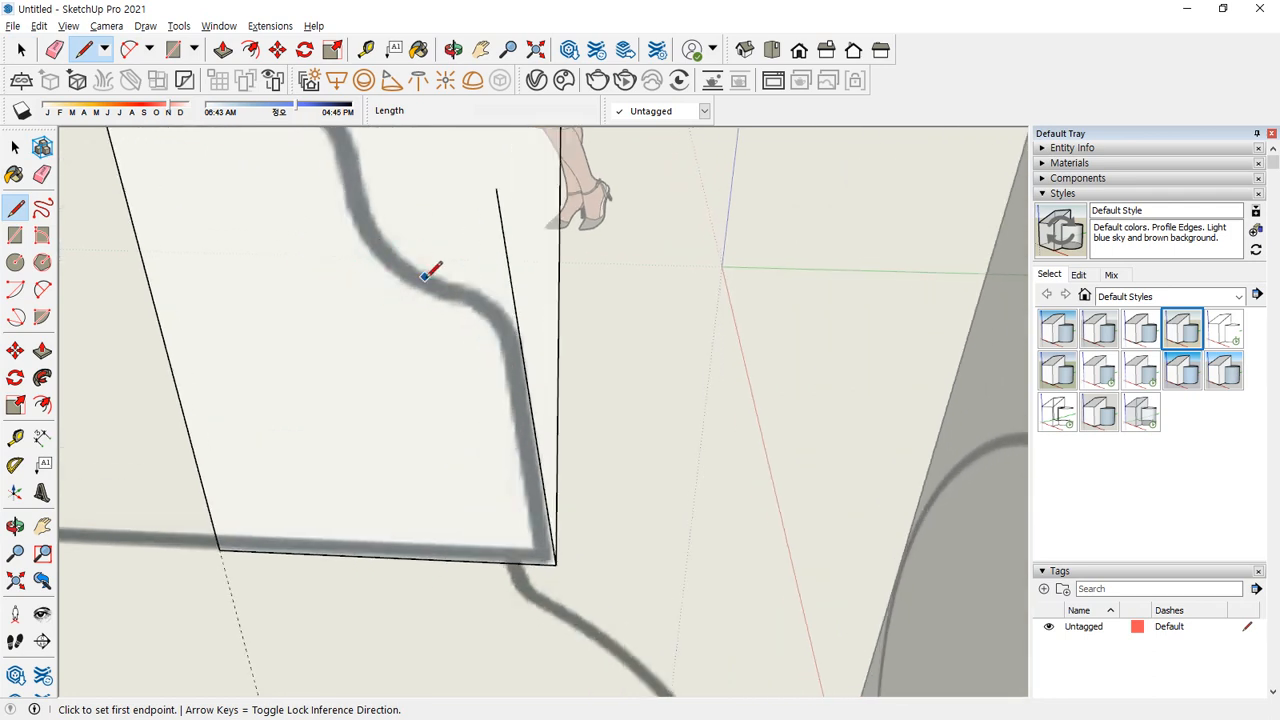
left_click(438, 280)
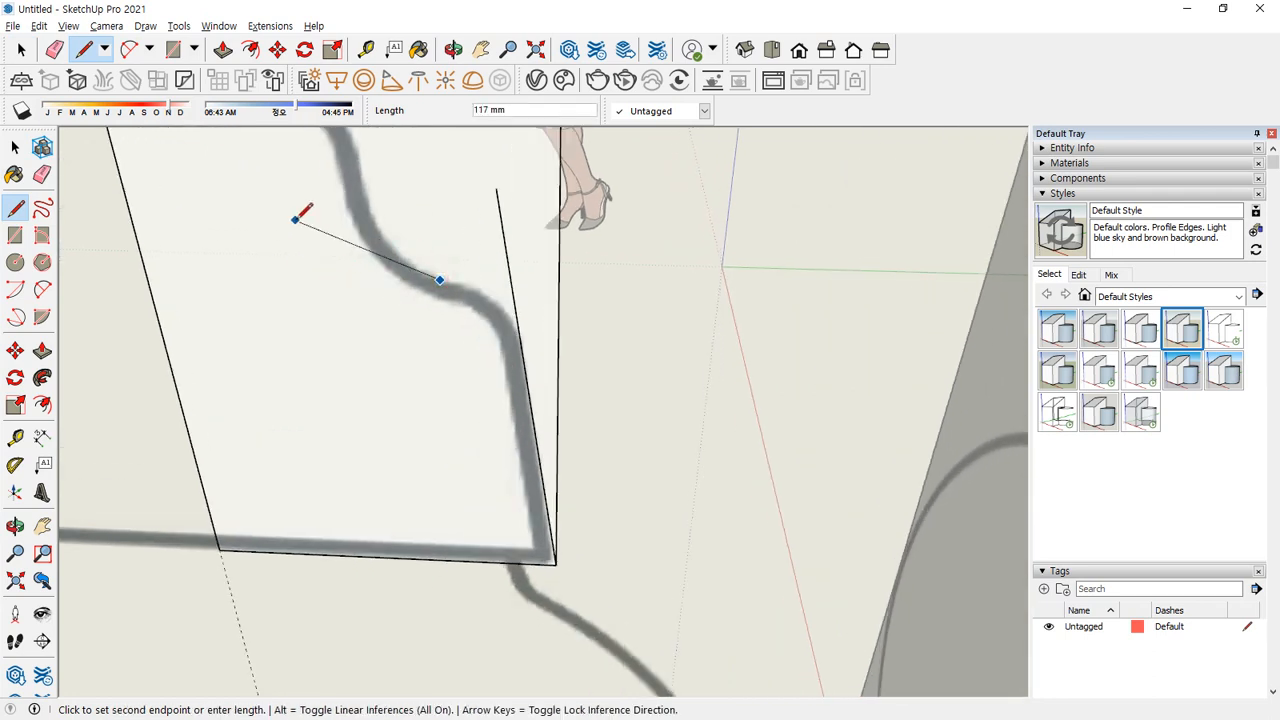
left_click(288, 236)
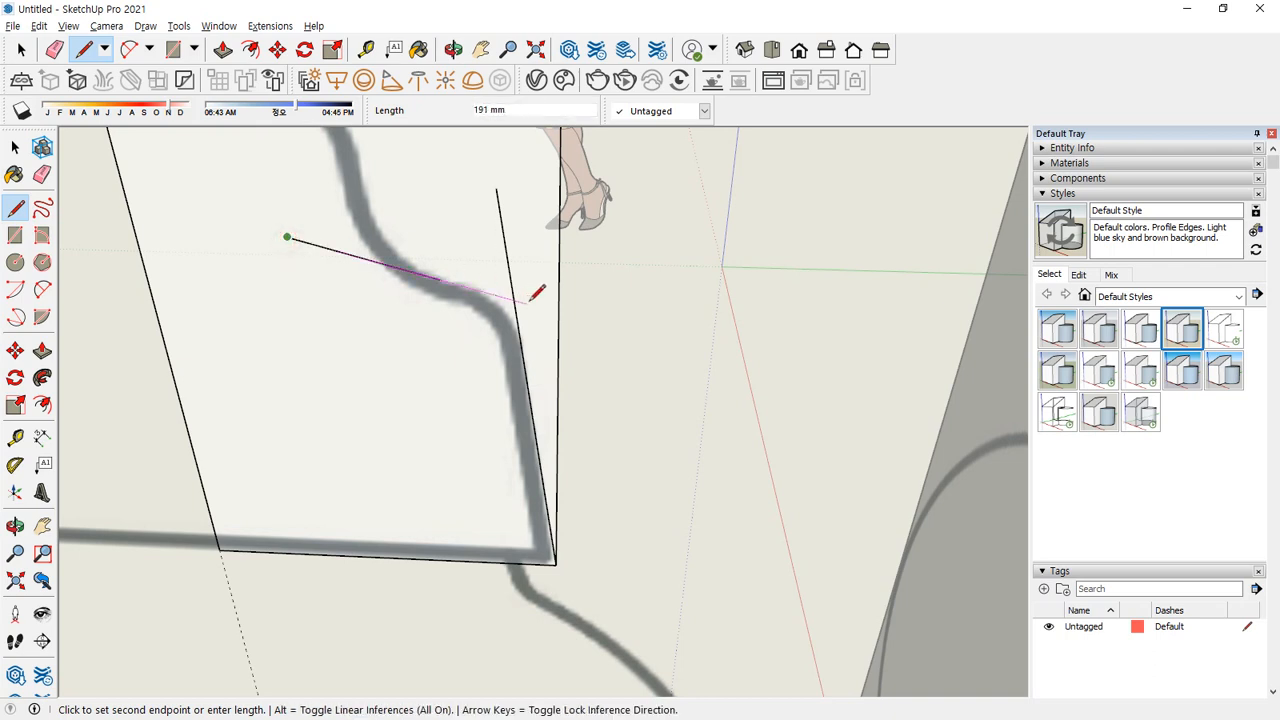
left_click(533, 305)
key("Escape")
Draw a steep line along the side between the socket's two shoulders, overshooting the lower shoulder line and the upper curve
left_click(359, 159)
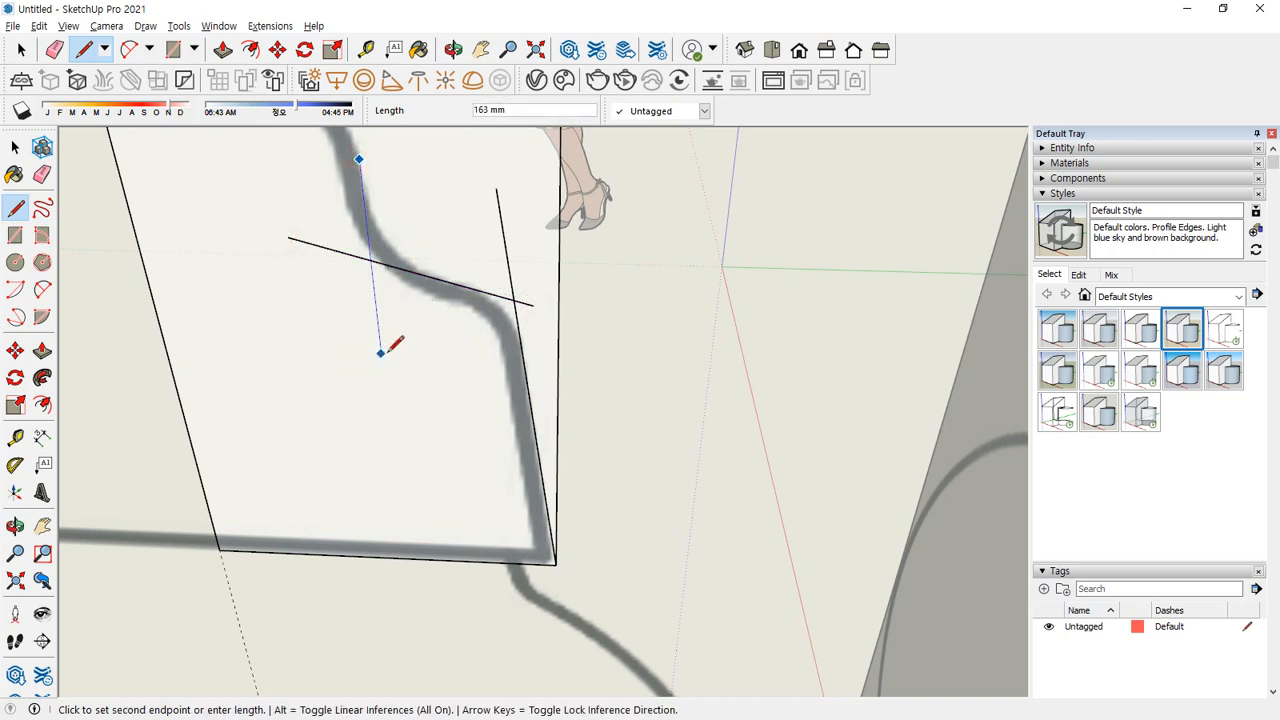
mouse_move(394, 349)
middle_mouse_down()
mouse_move(371, 200)
mouse_move(386, 349)
mouse_move(389, 254)
middle_mouse_up()
left_click(376, 254)
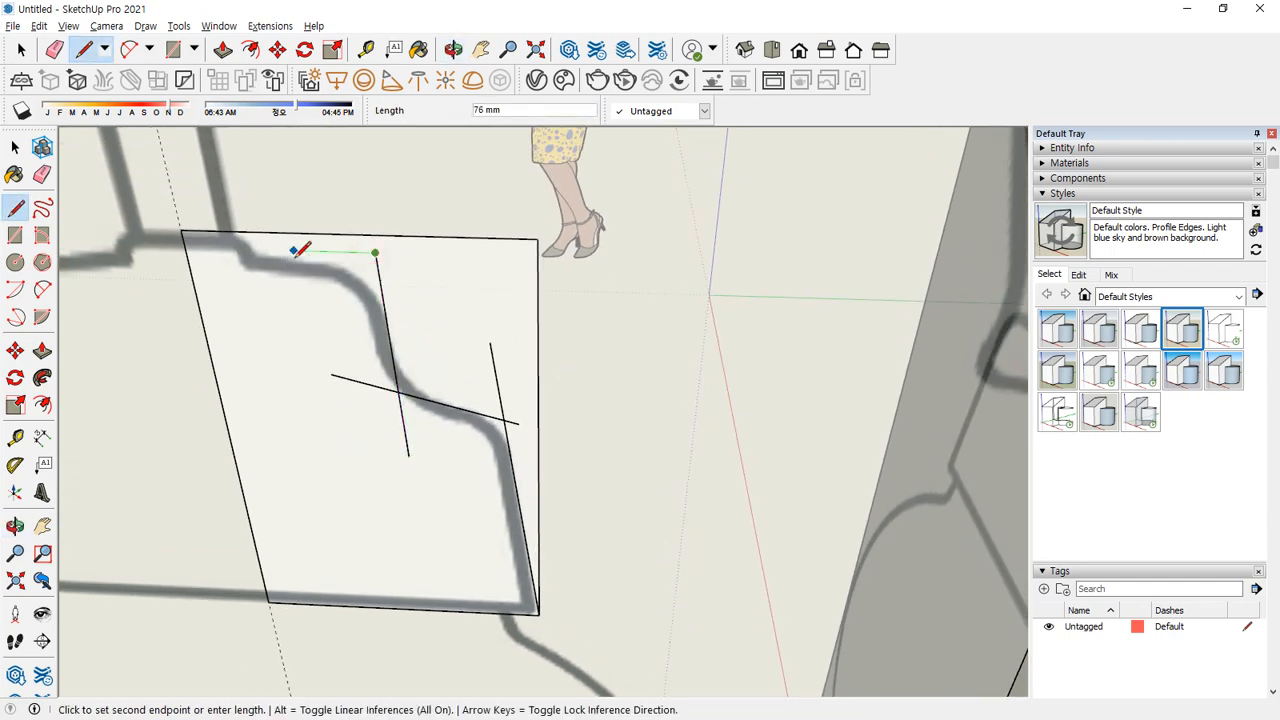
key("Escape")
Draw a line along the socket's upper shoulder from the small step outward, crossing the steep inner side line
left_click(258, 255)
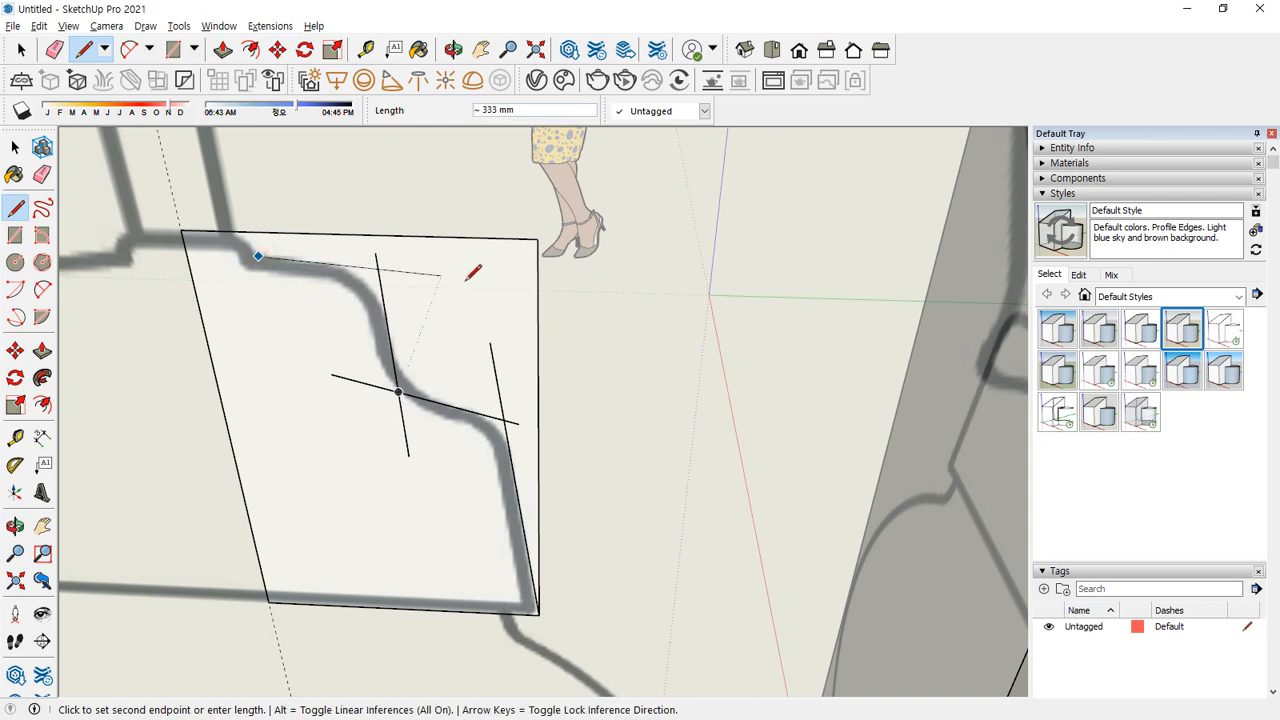
left_click(471, 274)
key("Escape")
Draw a short steep line from the rectangle's upper edge down along the small step below the stem
mouse_move(471, 274)
middle_mouse_down()
mouse_move(229, 263)
mouse_move(294, 235)
mouse_move(268, 247)
middle_mouse_up()
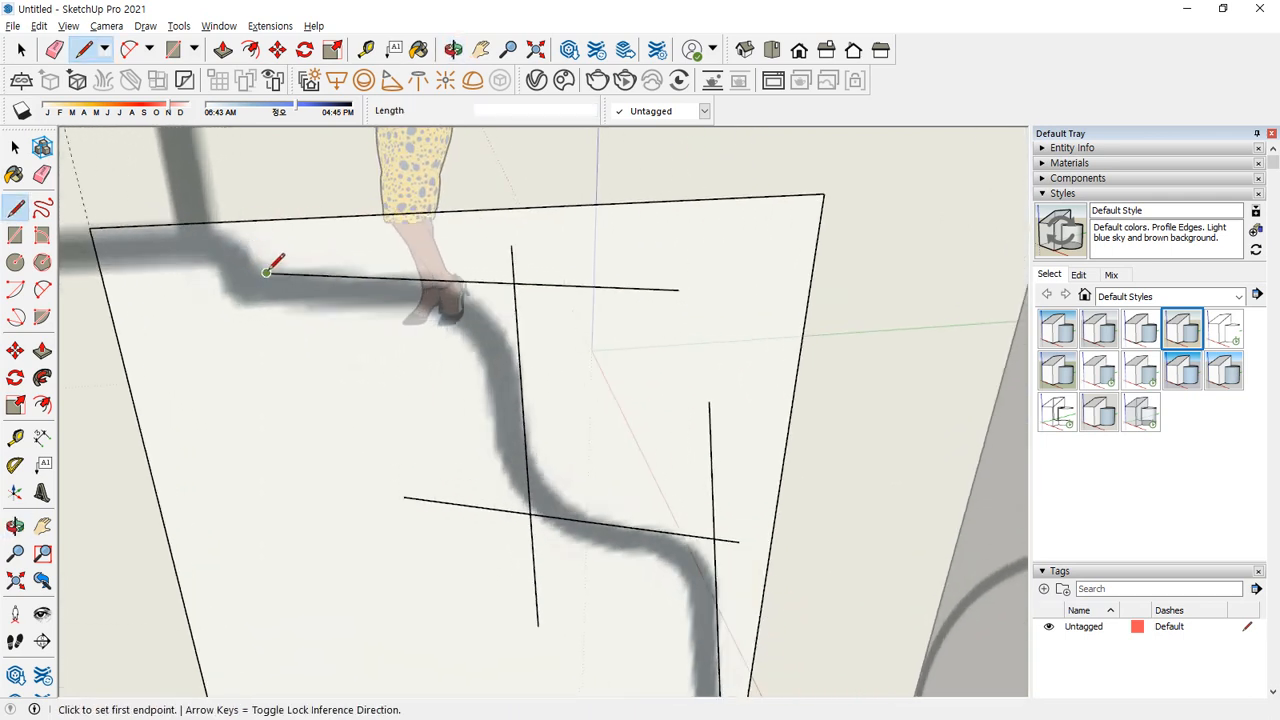
left_click(267, 271)
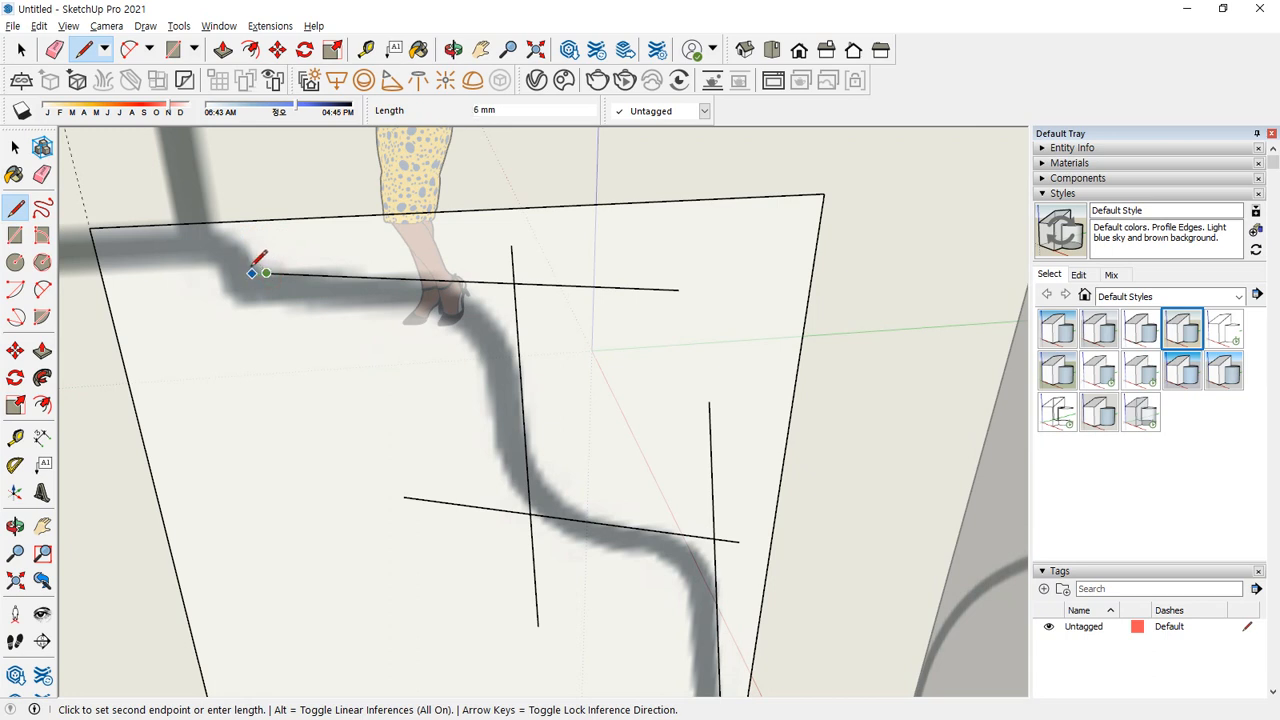
key("Escape")
left_click(236, 221)
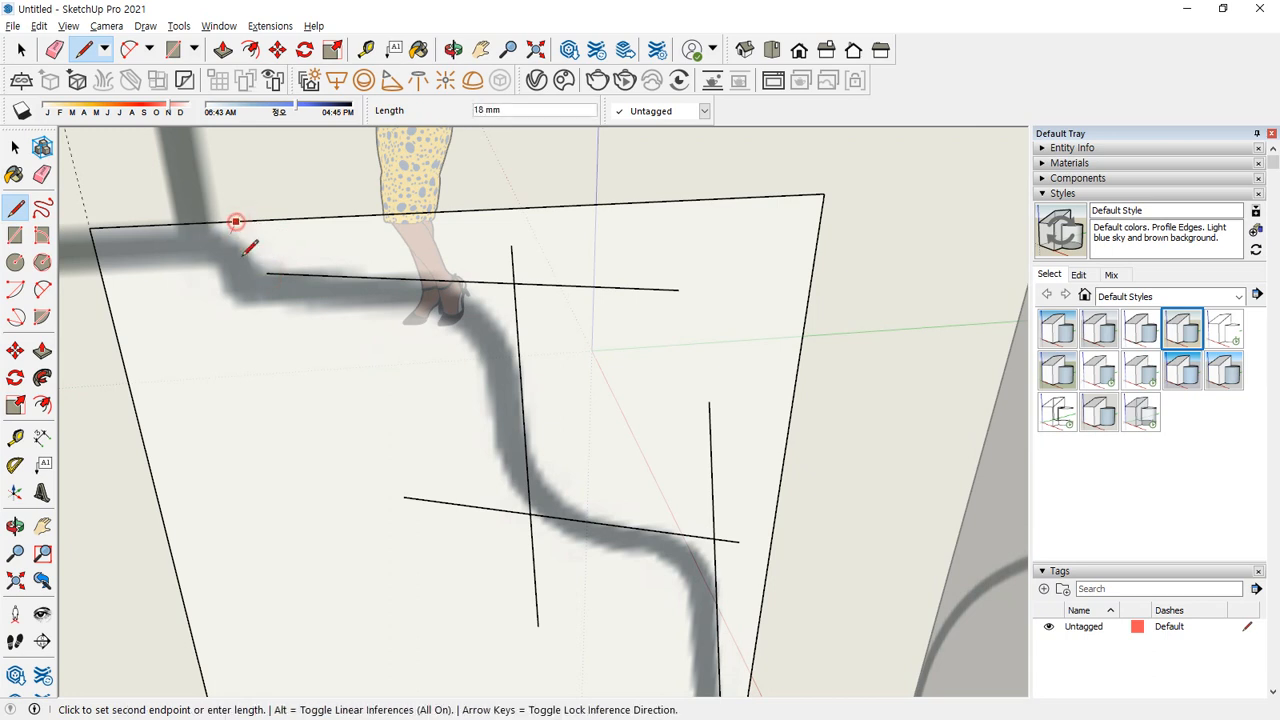
left_click(254, 332)
key("Escape")
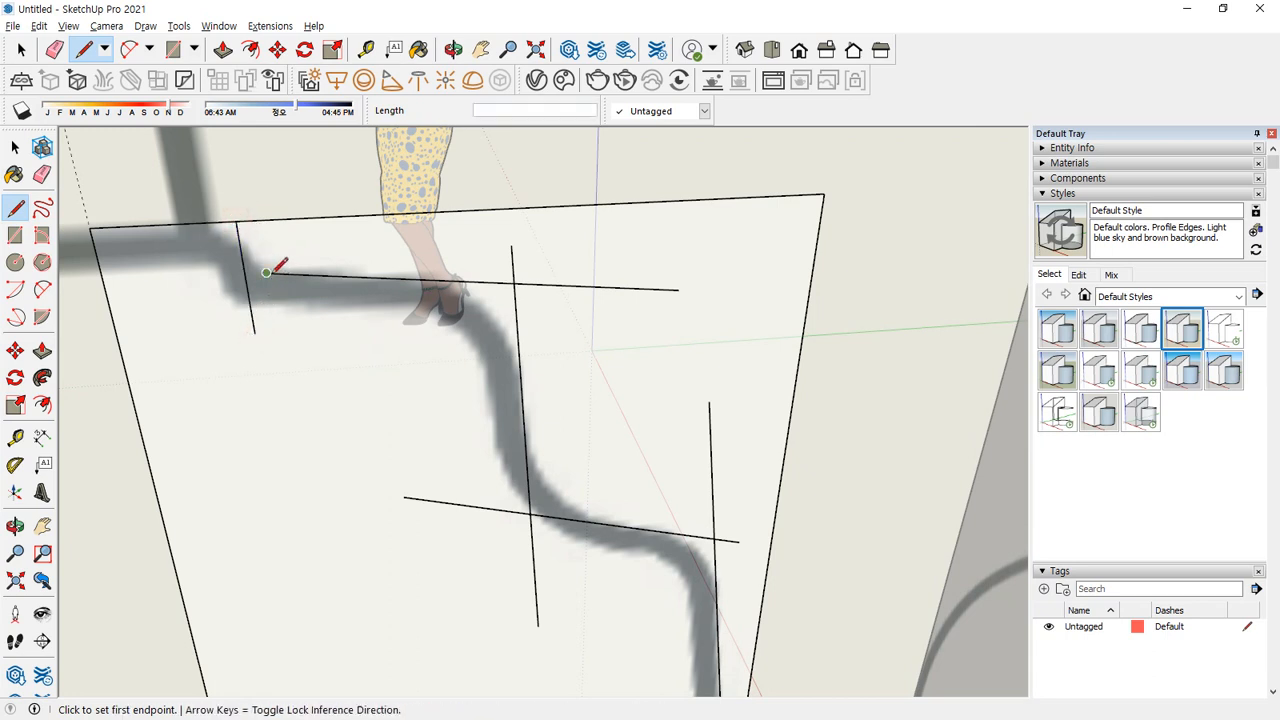
Extend the socket's upper shoulder line inward with a short segment crossing the small step line below the stem
left_click(267, 272)
left_click(223, 269)
key("Escape")
Erase the overshooting ends of the crossing construction lines so the socket outline forms one continuous angular profile
key("e")
left_click_drag(232, 268, 255, 304)
left_click(513, 263)
left_click(568, 288)
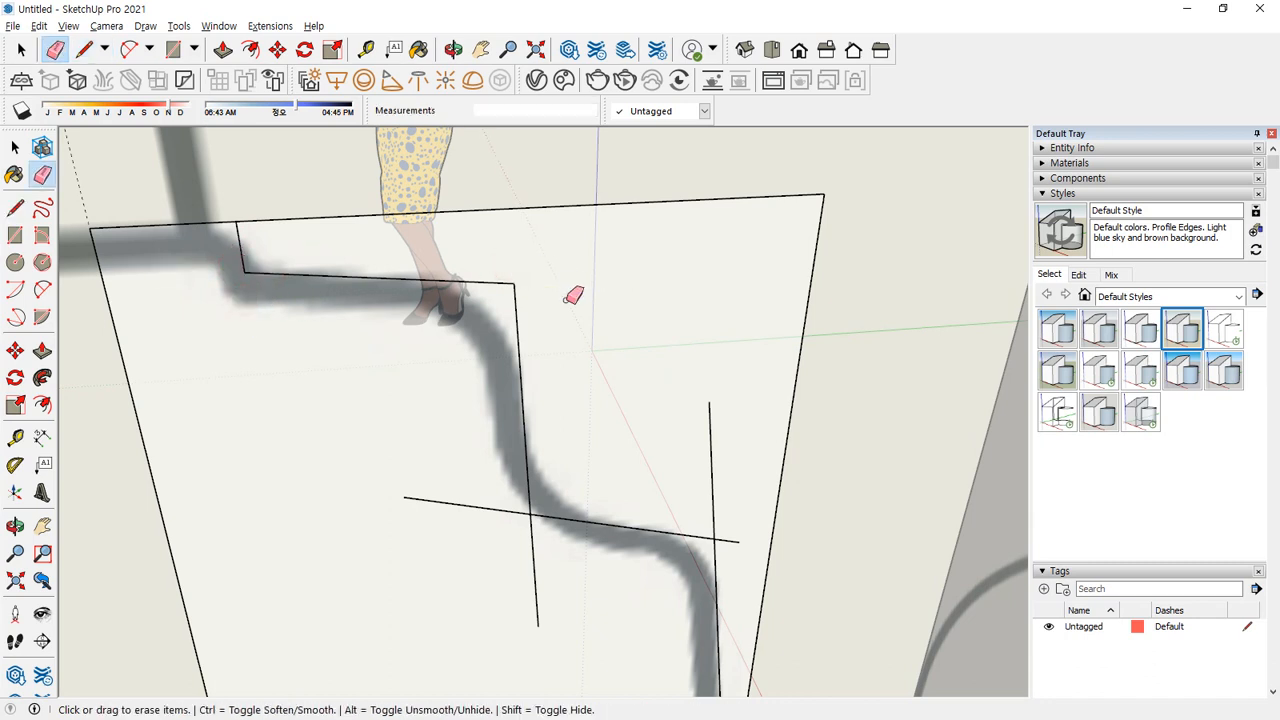
left_click_drag(553, 549, 549, 515)
left_click(727, 539)
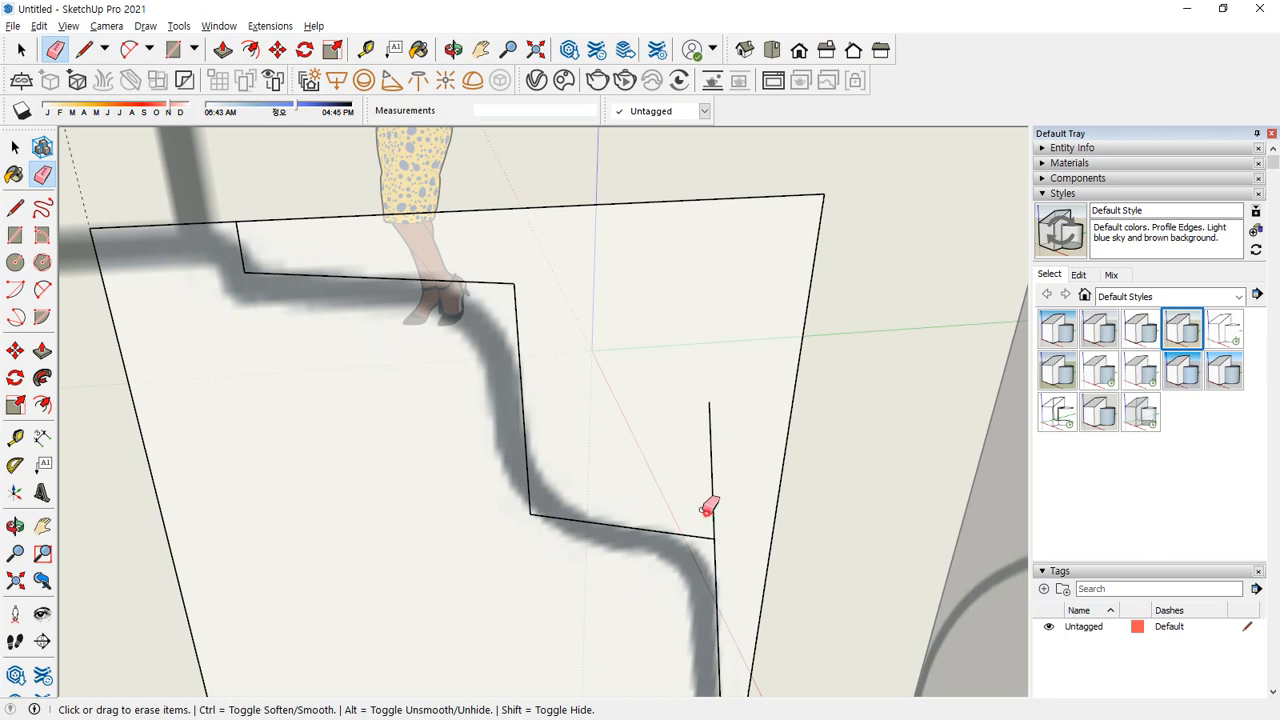
left_click(713, 502)
Round the small step's upper corner with an arc of about 12 mm radius from its midpoint, and erase the leftover corner edges
mouse_move(713, 502)
middle_mouse_down()
mouse_move(683, 457)
mouse_move(271, 383)
mouse_move(177, 277)
mouse_move(157, 171)
mouse_move(206, 94)
mouse_move(611, 142)
mouse_move(311, 203)
middle_mouse_up()
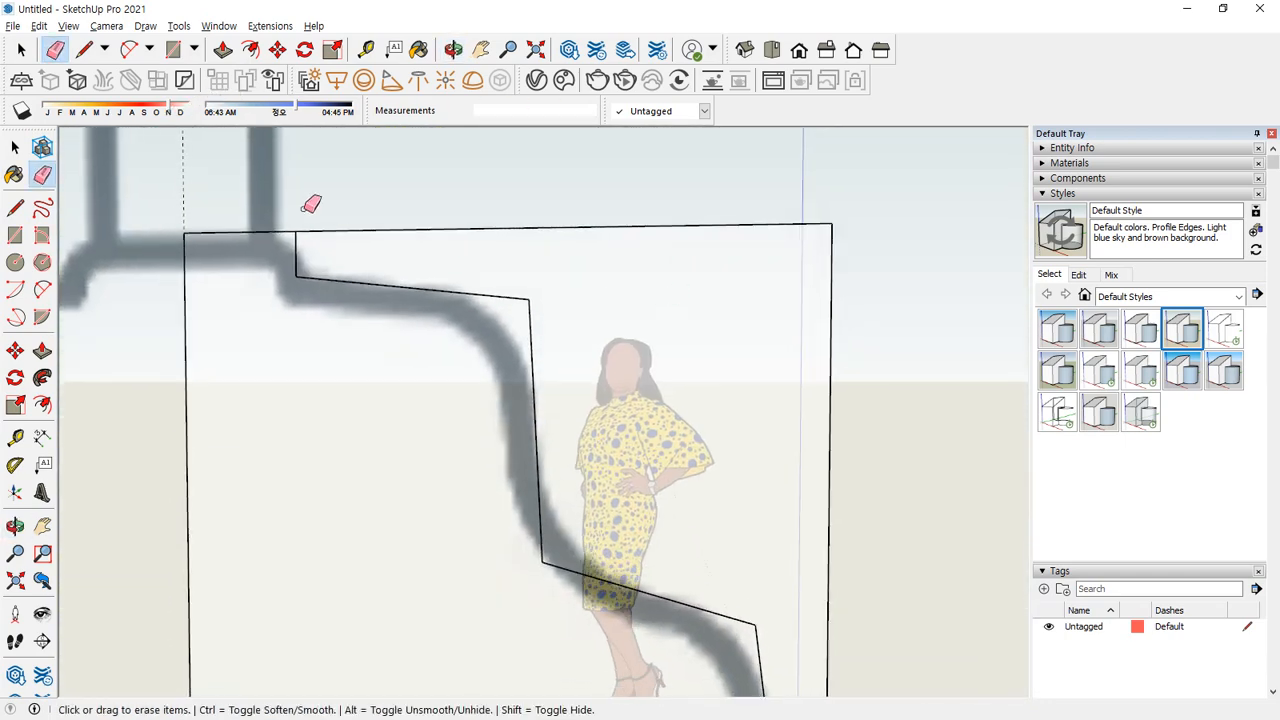
scroll(311, 203, "up", 3)
key("g")
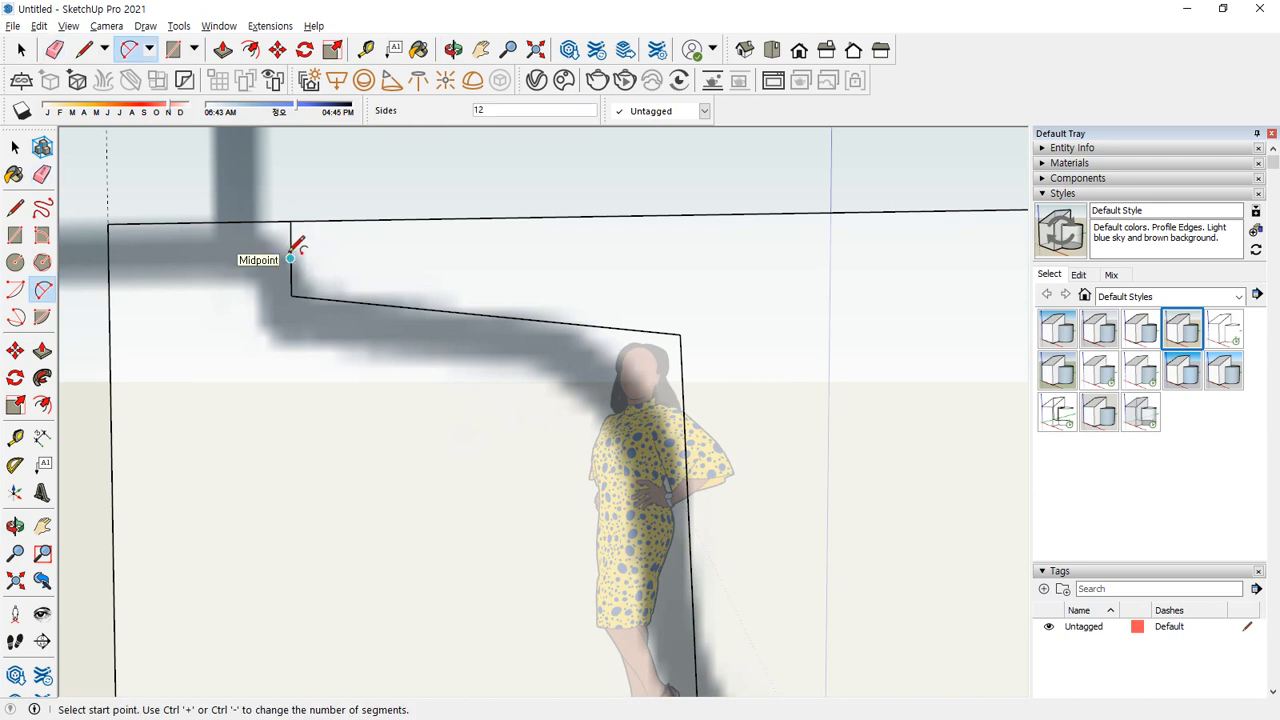
left_click(290, 258)
left_click(254, 221)
left_click(268, 226)
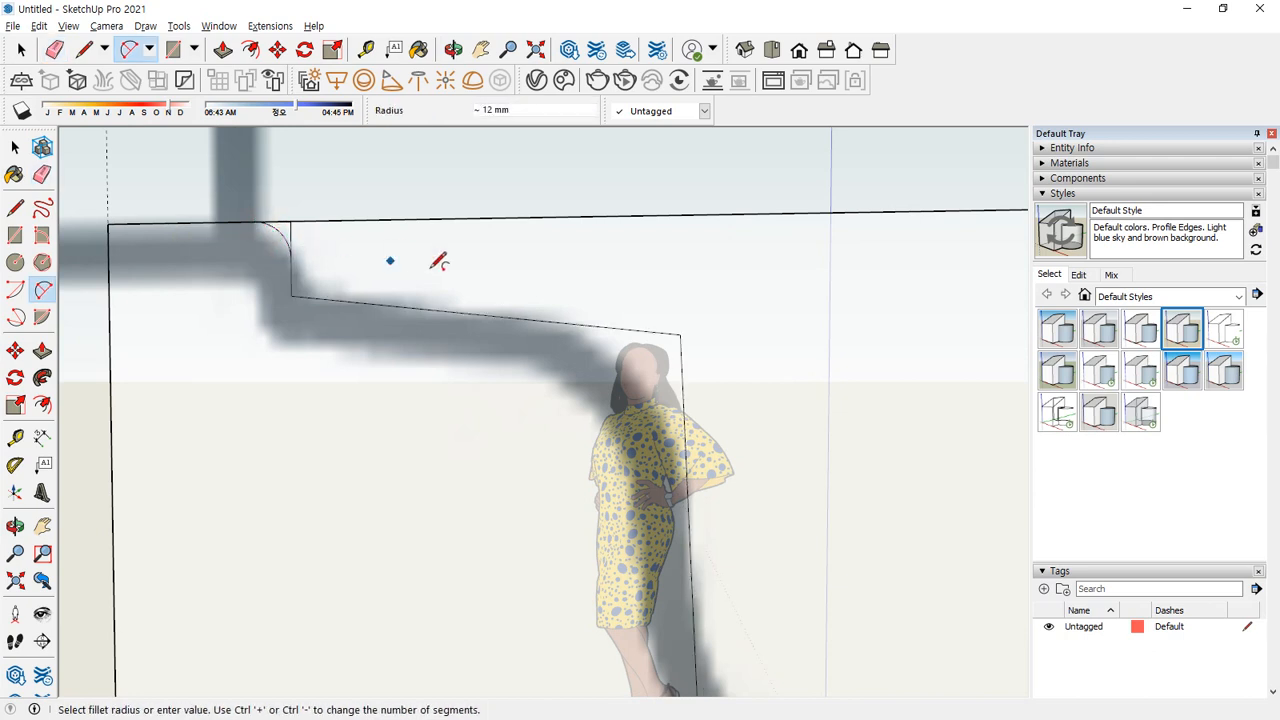
key("e")
left_click(352, 220)
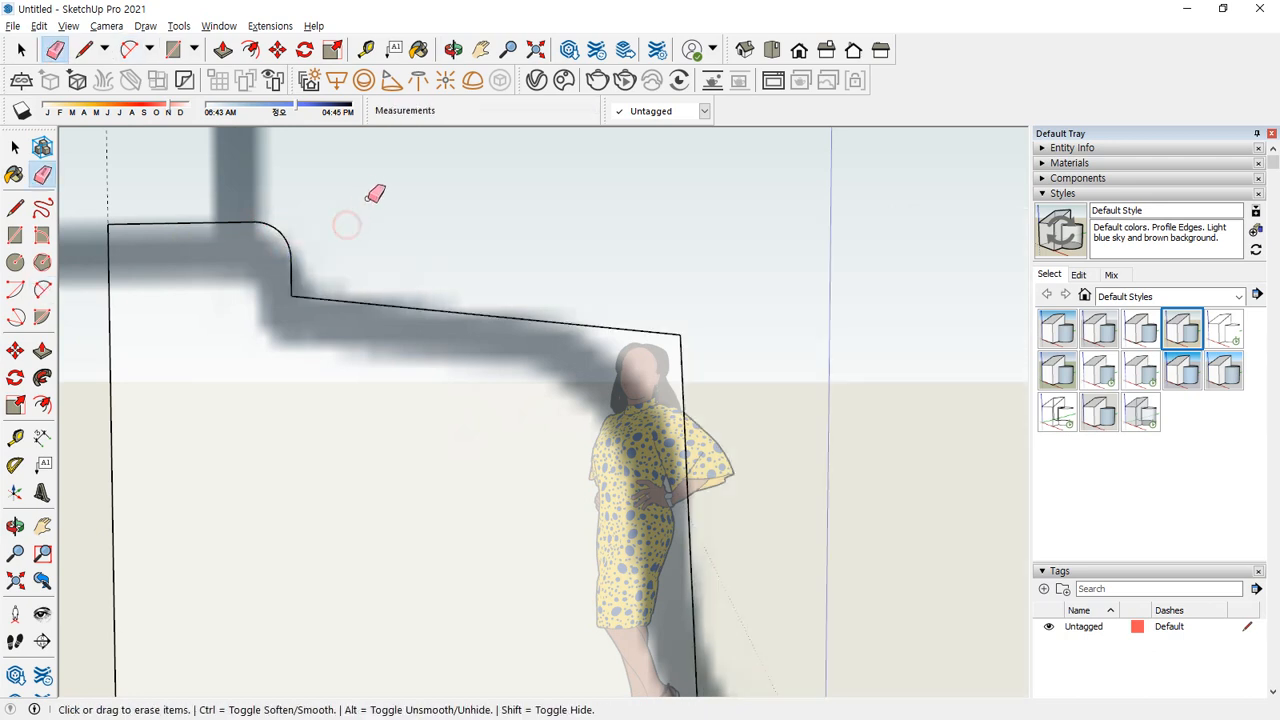
Round the upper shoulder's outer corner with a tangent arc from the shoulder line's midpoint to the side line, and erase the sharp corner
middle_click_drag(695, 437, 650, 347, "shift")
key("a")
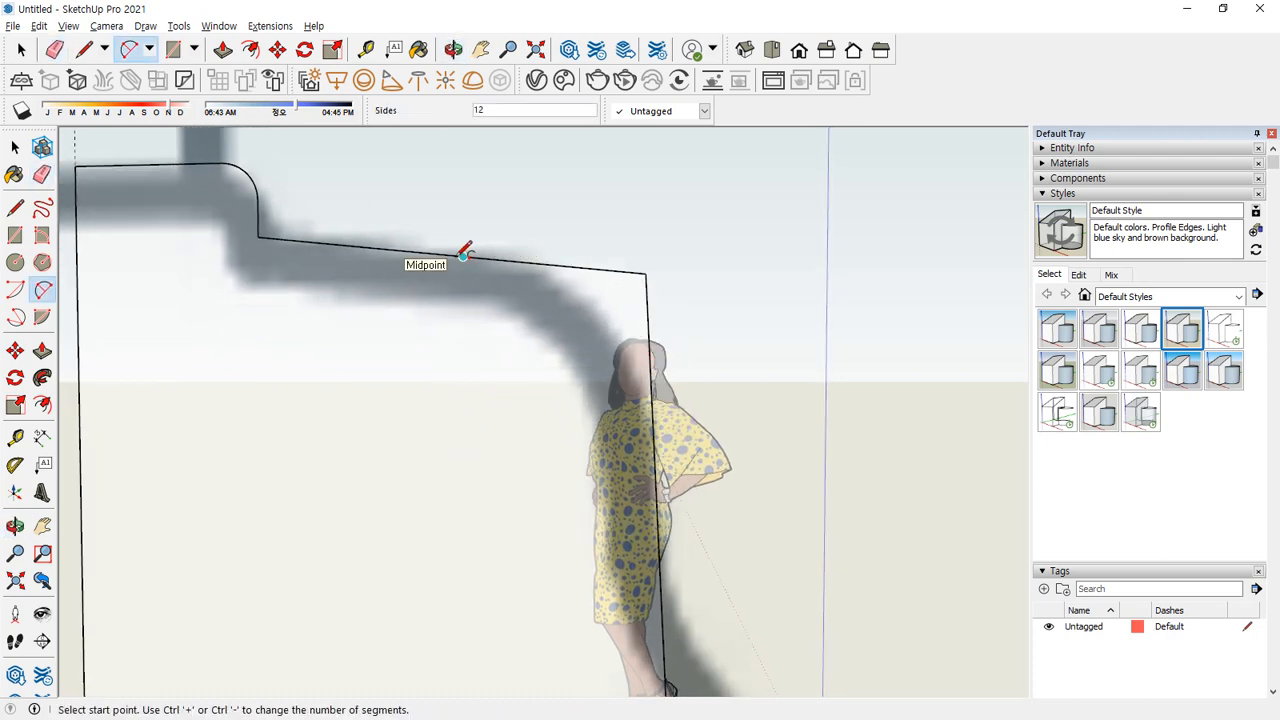
left_click(463, 257)
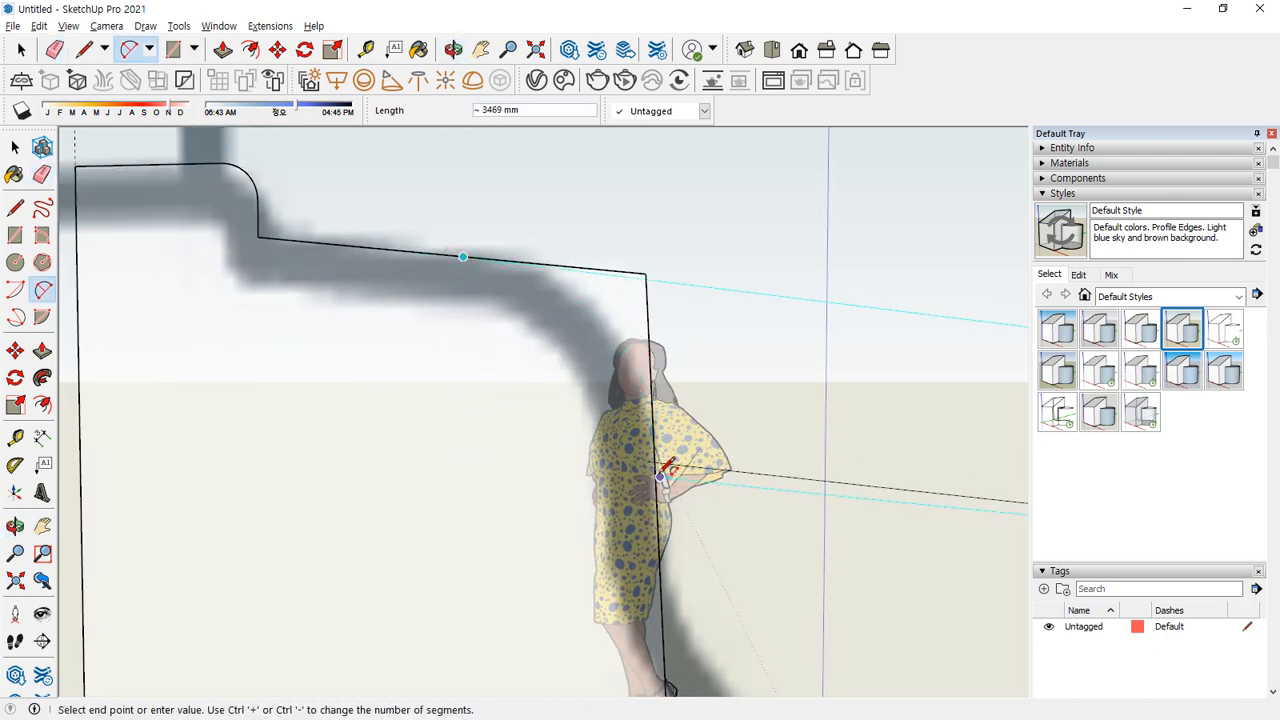
left_click(656, 456)
left_click(590, 447)
key("e")
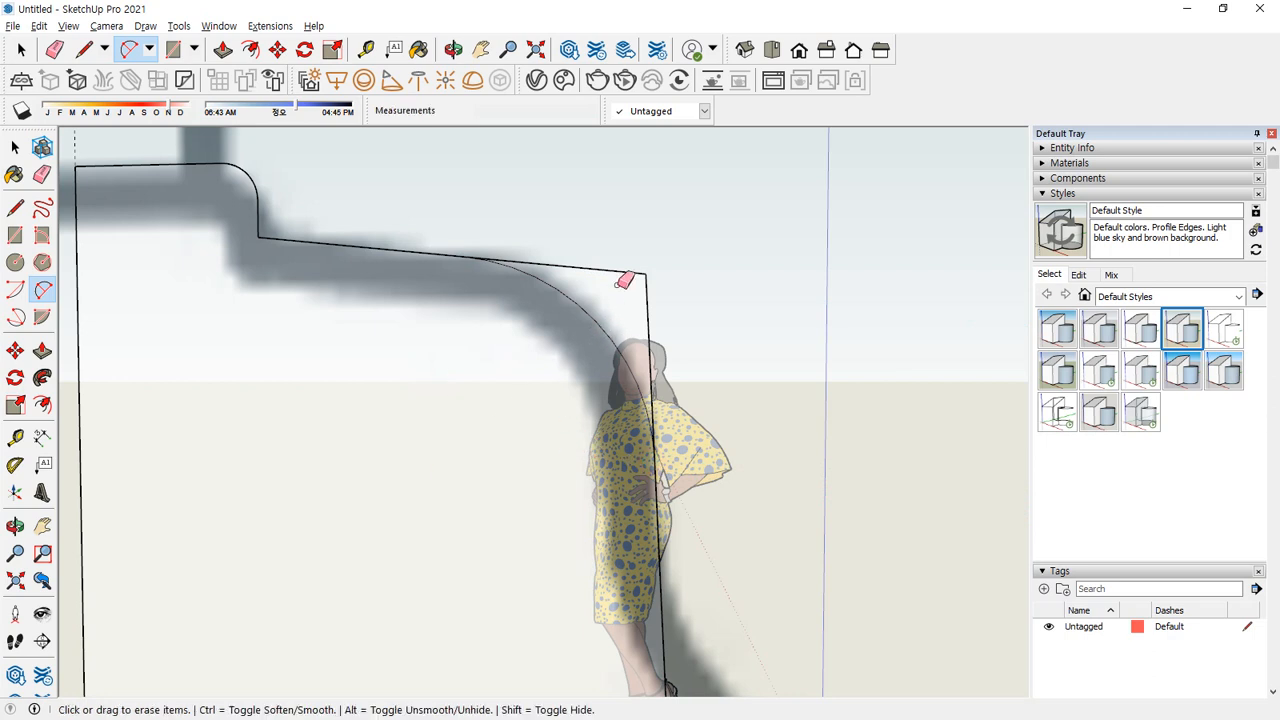
mouse_move(623, 277)
left_mouse_down()
mouse_move(657, 309)
mouse_move(670, 353)
left_mouse_up()
Round the inner corner between the side and lower shoulder with a tangent arc spanning about 82 mm, and erase the sharp corner
middle_click_drag(710, 512, 577, 333)
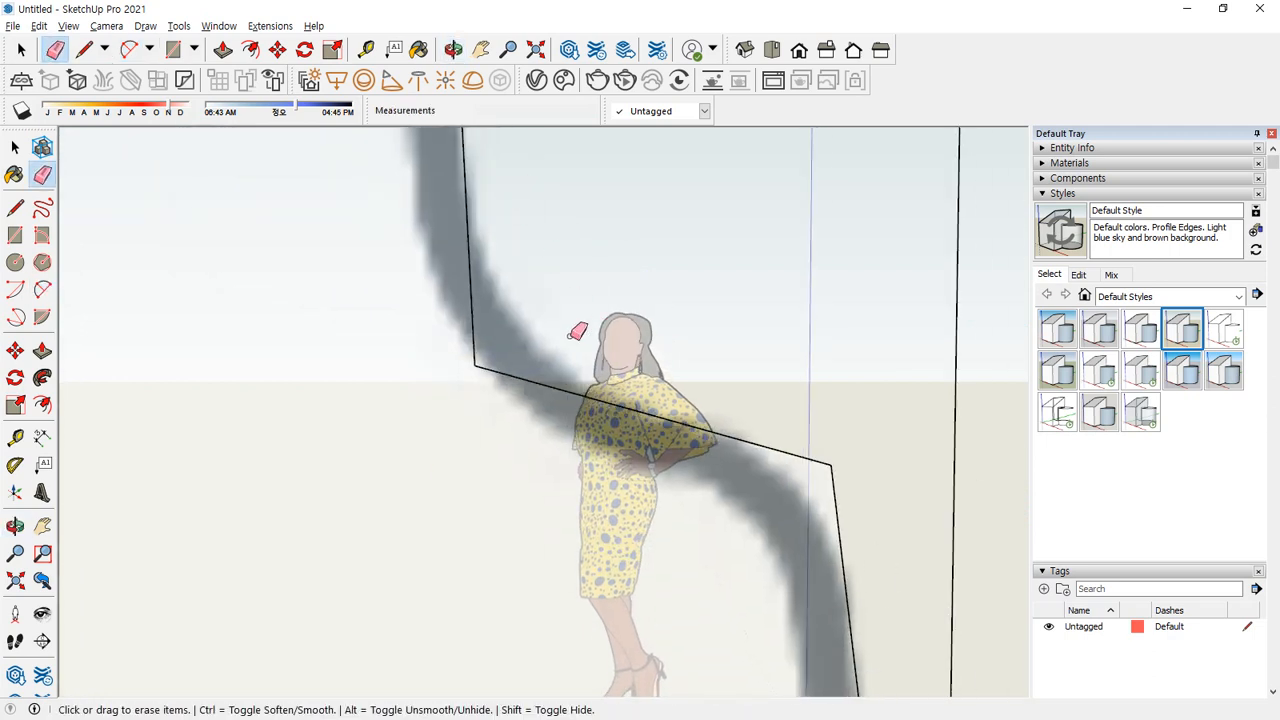
key("a")
left_click(463, 169)
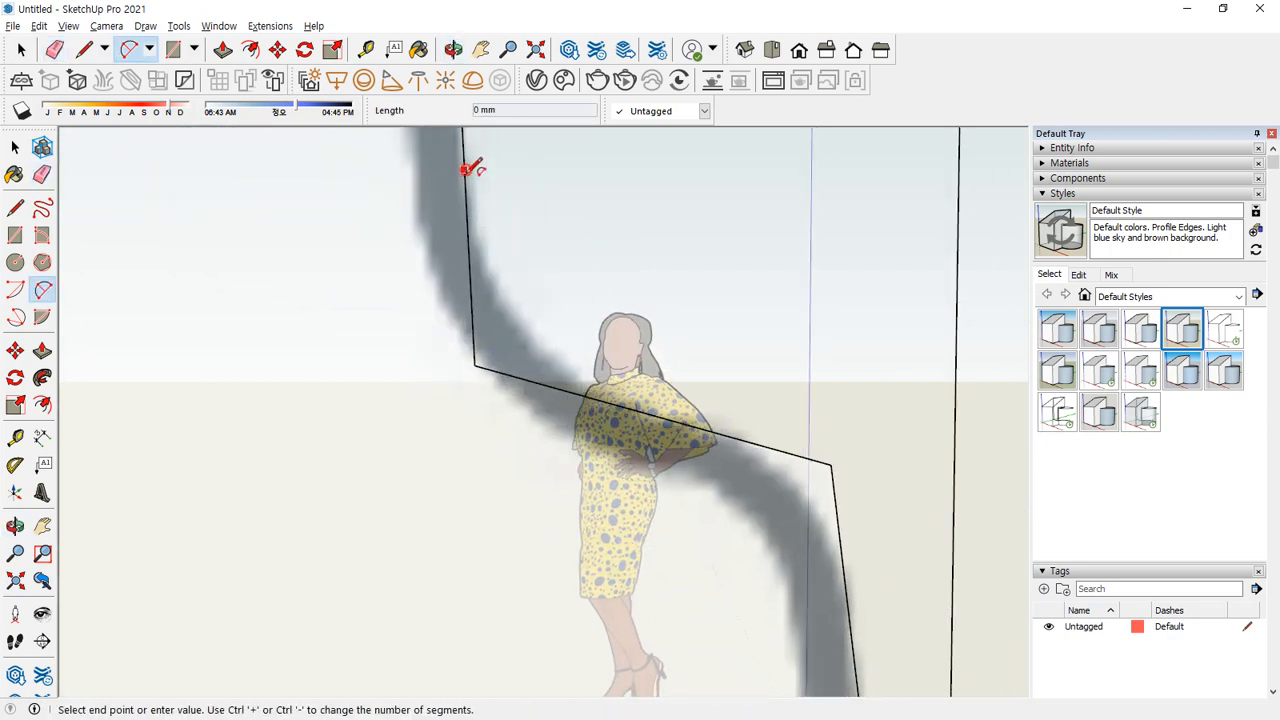
key("Escape")
left_click(635, 410)
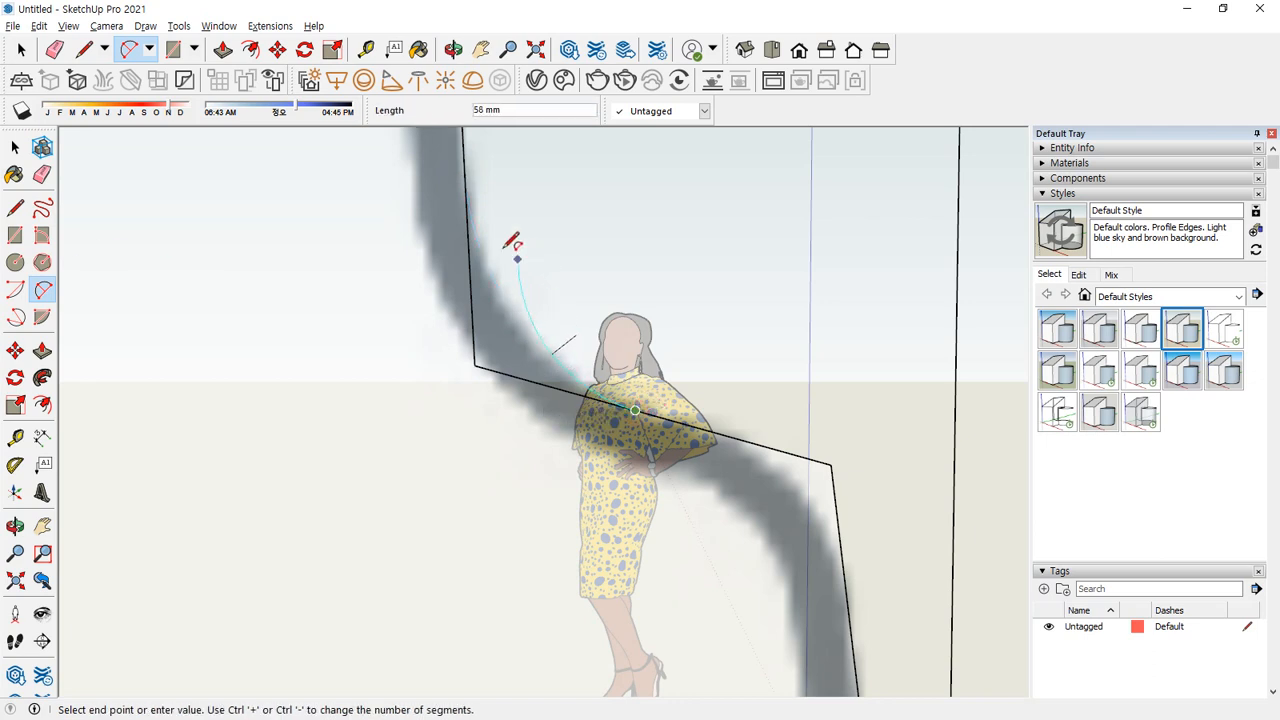
left_click(466, 190)
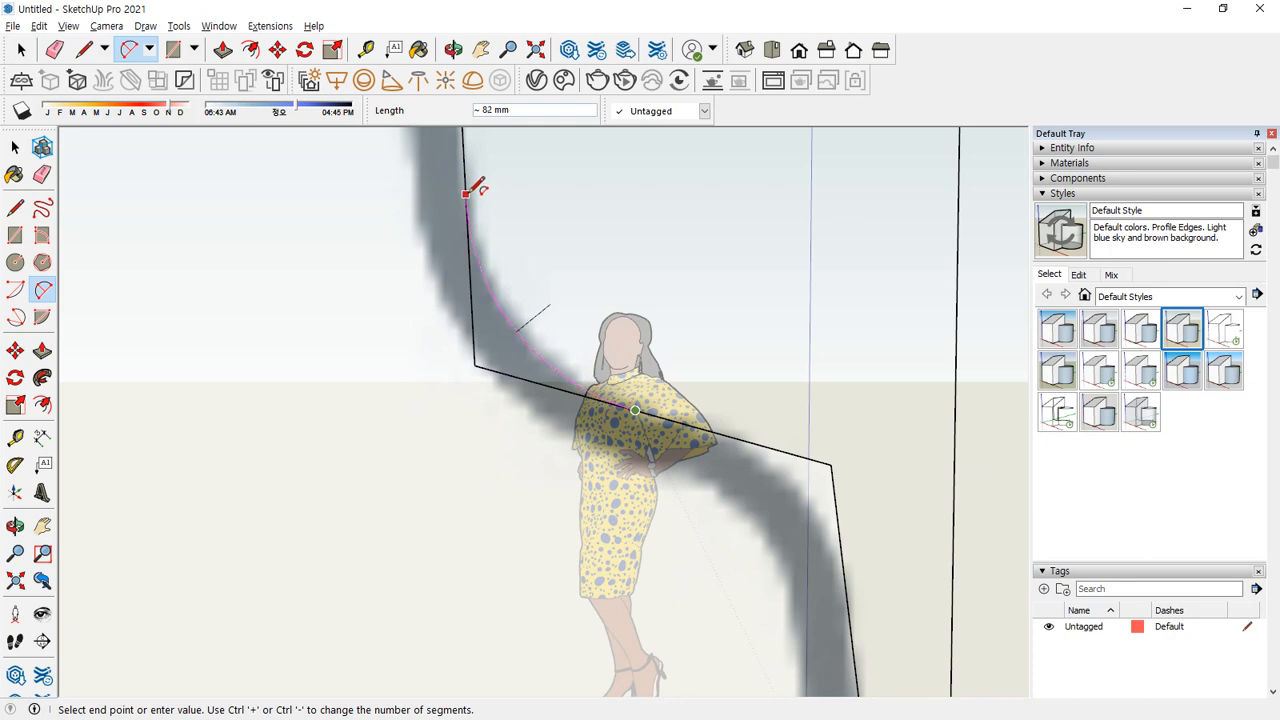
left_click(466, 344)
key("e")
left_click_drag(513, 375, 542, 404)
Round the lower shoulder's outer corner with a tangent arc down to the slanted side line, and erase the sharp corner
middle_click_drag(714, 486, 700, 371)
key("a")
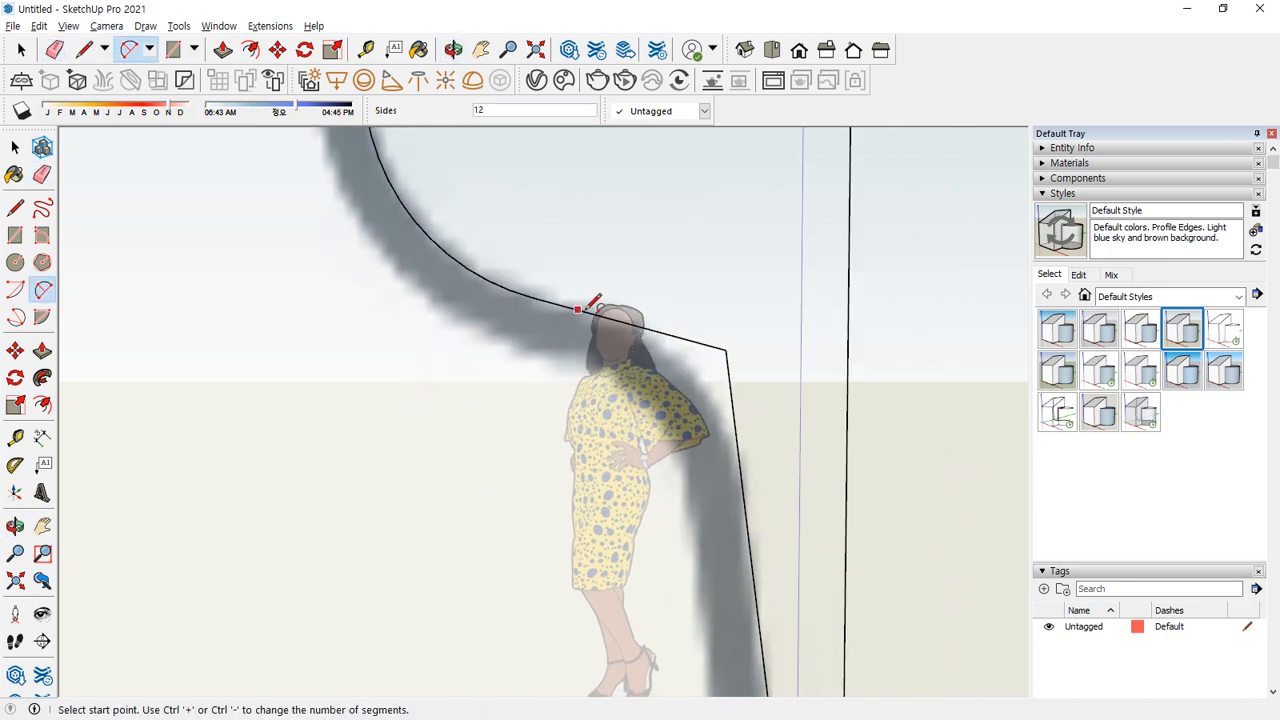
left_click(595, 314)
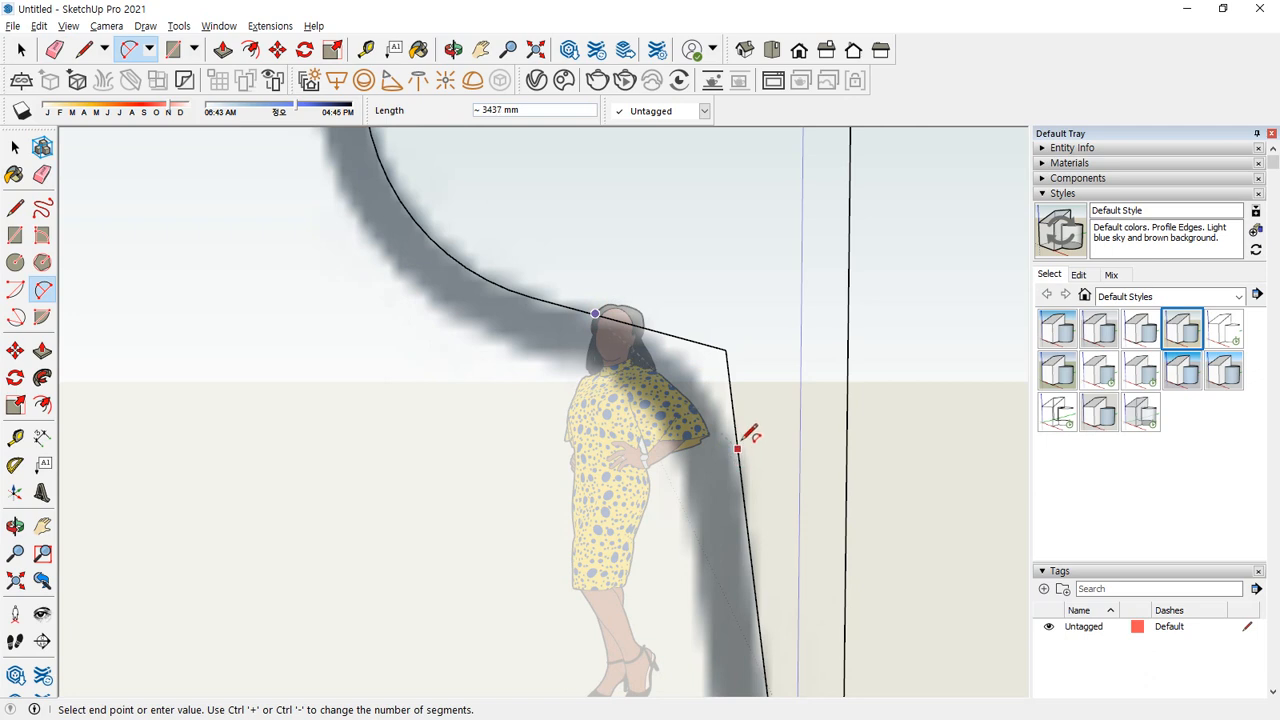
key("Escape")
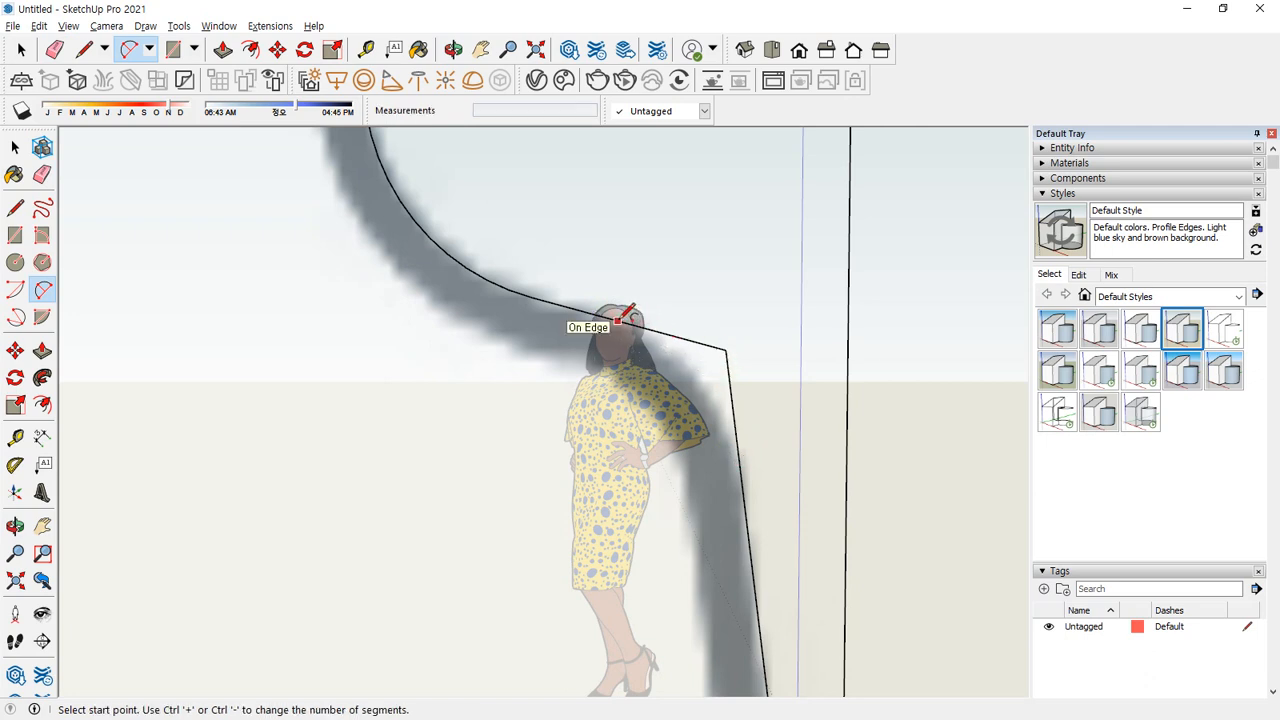
left_click(618, 321)
middle_click_drag(680, 354, 625, 418)
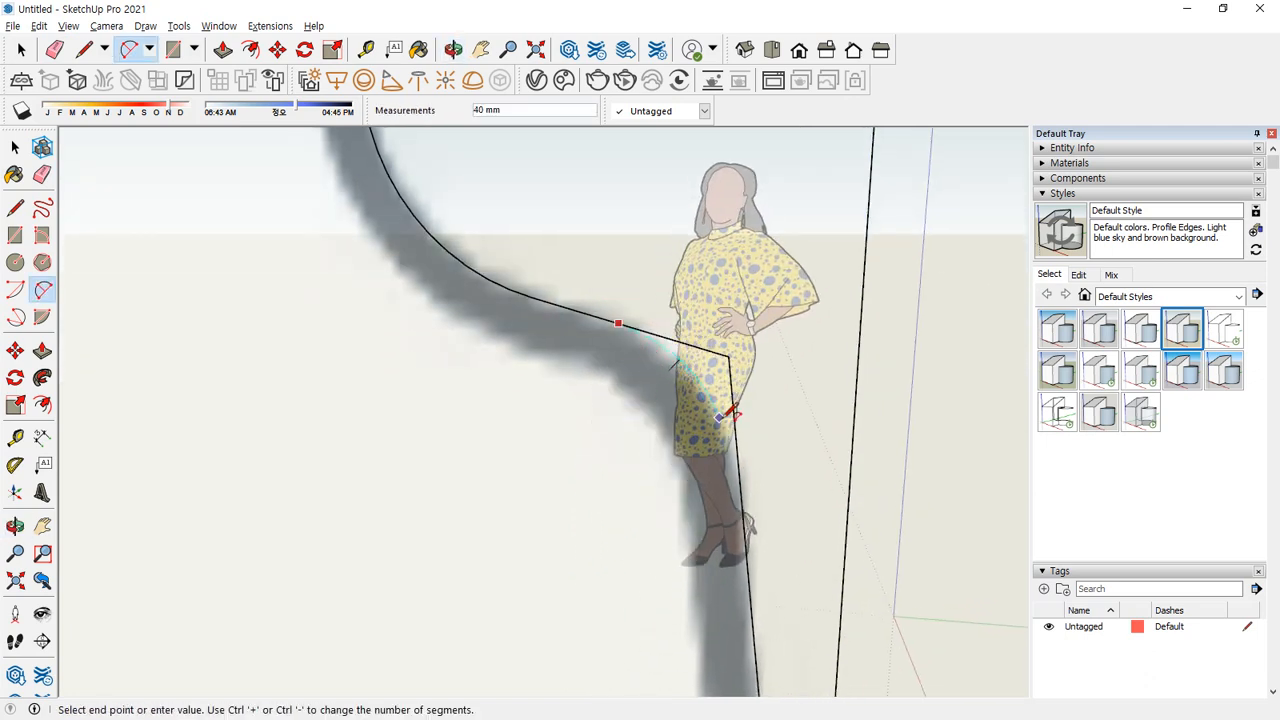
left_click(740, 466)
middle_click_drag(740, 466, 718, 492)
middle_click_drag(493, 186, 577, 407)
scroll(543, 323, "down", 3)
key("e")
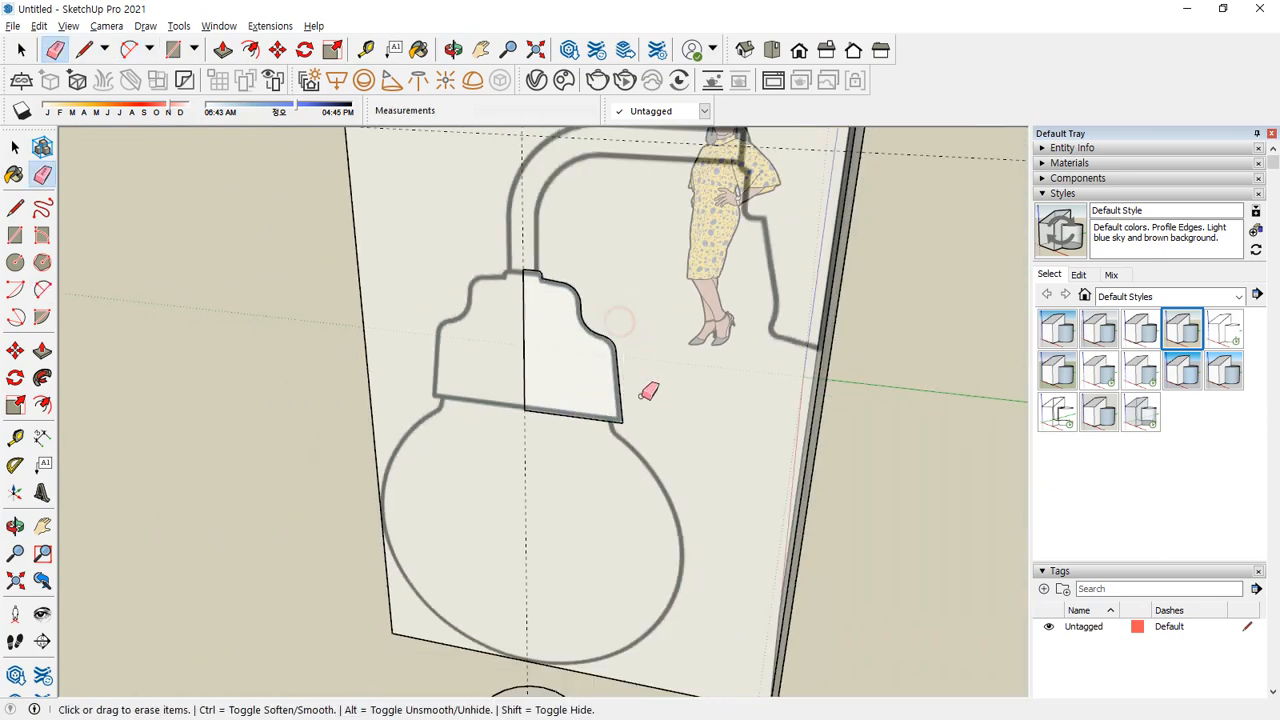
Revolve the socket's half-profile around the circle below the lamp with Follow Me
middle_click_drag(649, 391, 586, 334)
key("space")
left_click(530, 682)
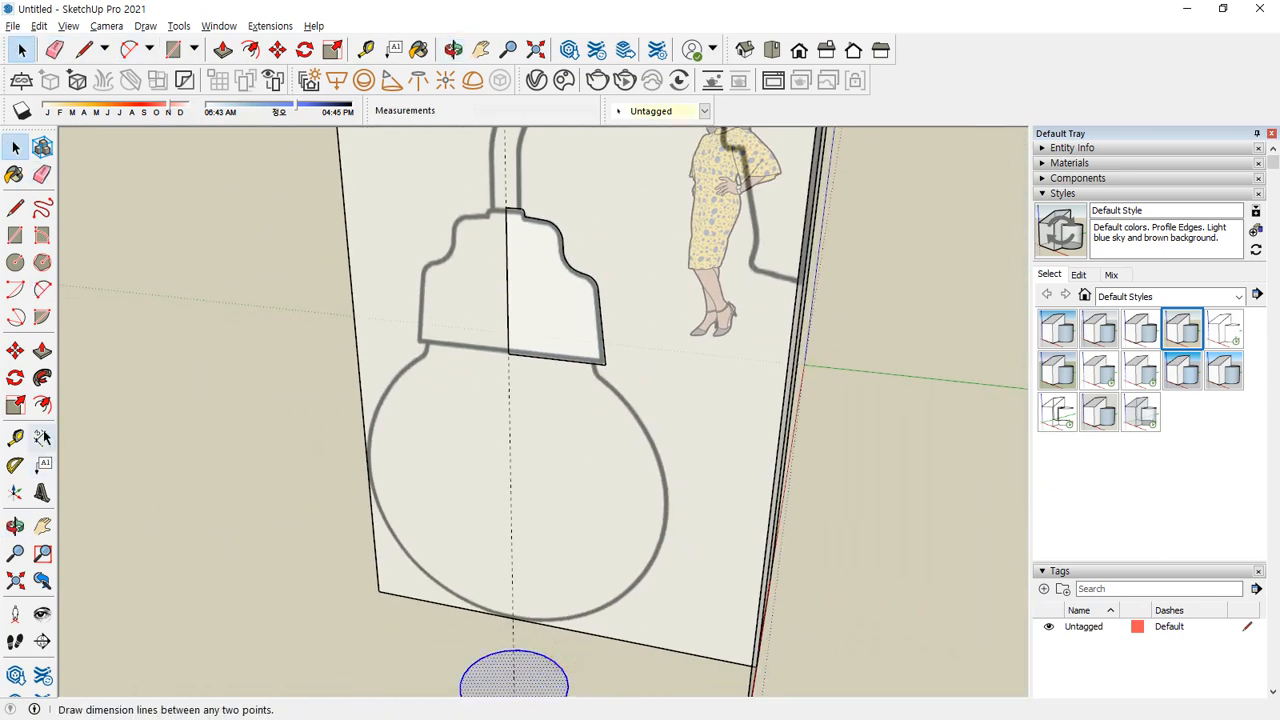
left_click(42, 377)
mouse_move(578, 358)
middle_mouse_down()
mouse_move(466, 491)
mouse_move(457, 557)
mouse_move(563, 374)
middle_mouse_up()
key("space")
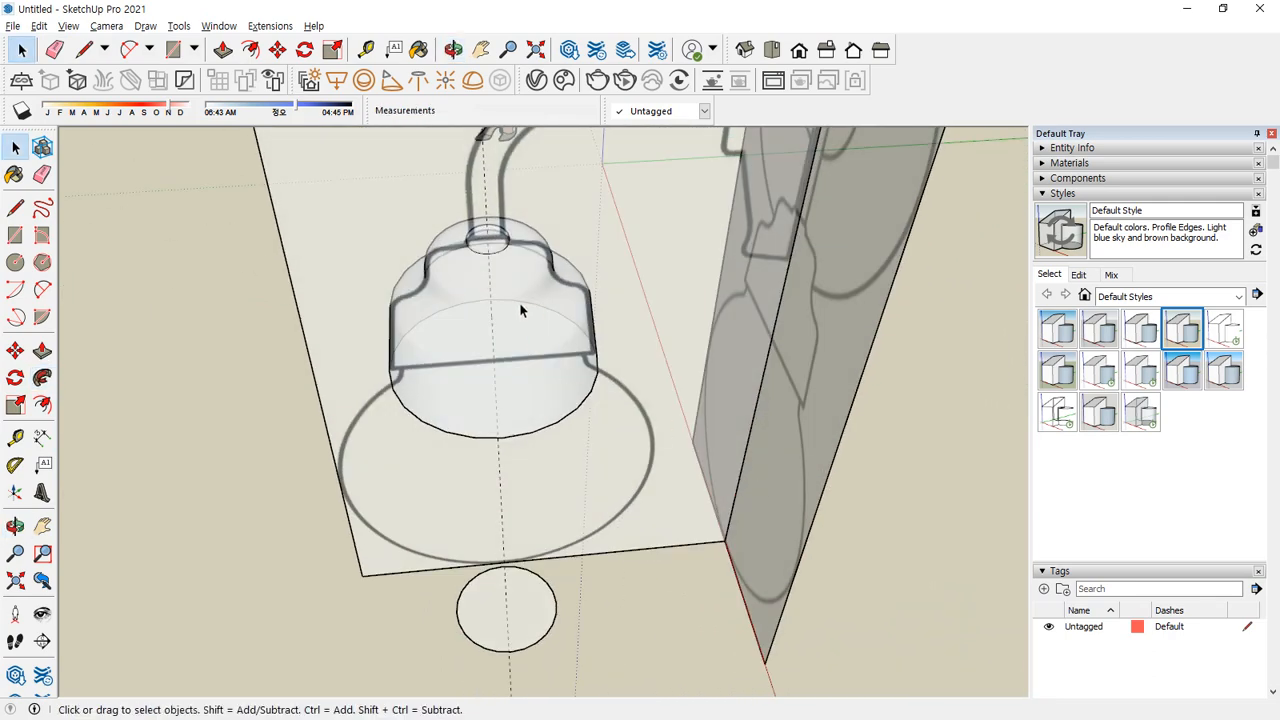
Reverse all faces of the revolved socket
left_click(520, 308)
right_click(520, 309)
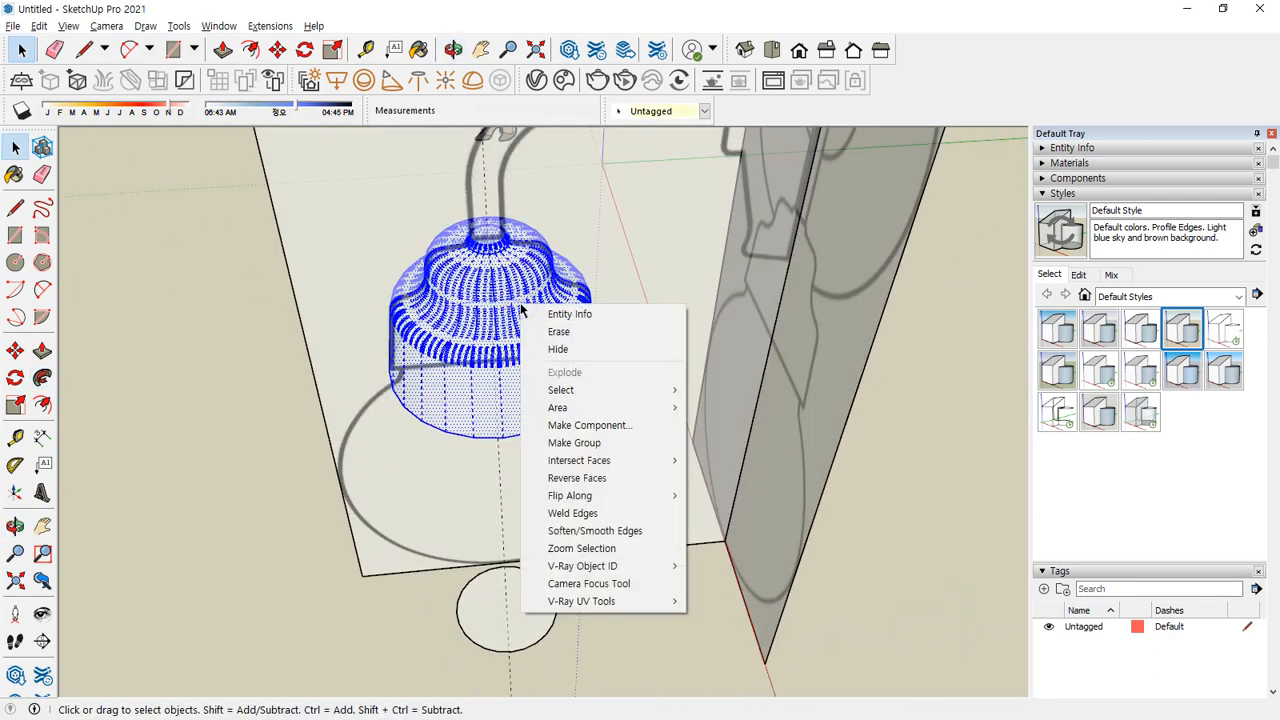
left_click(575, 480)
left_click(193, 340)
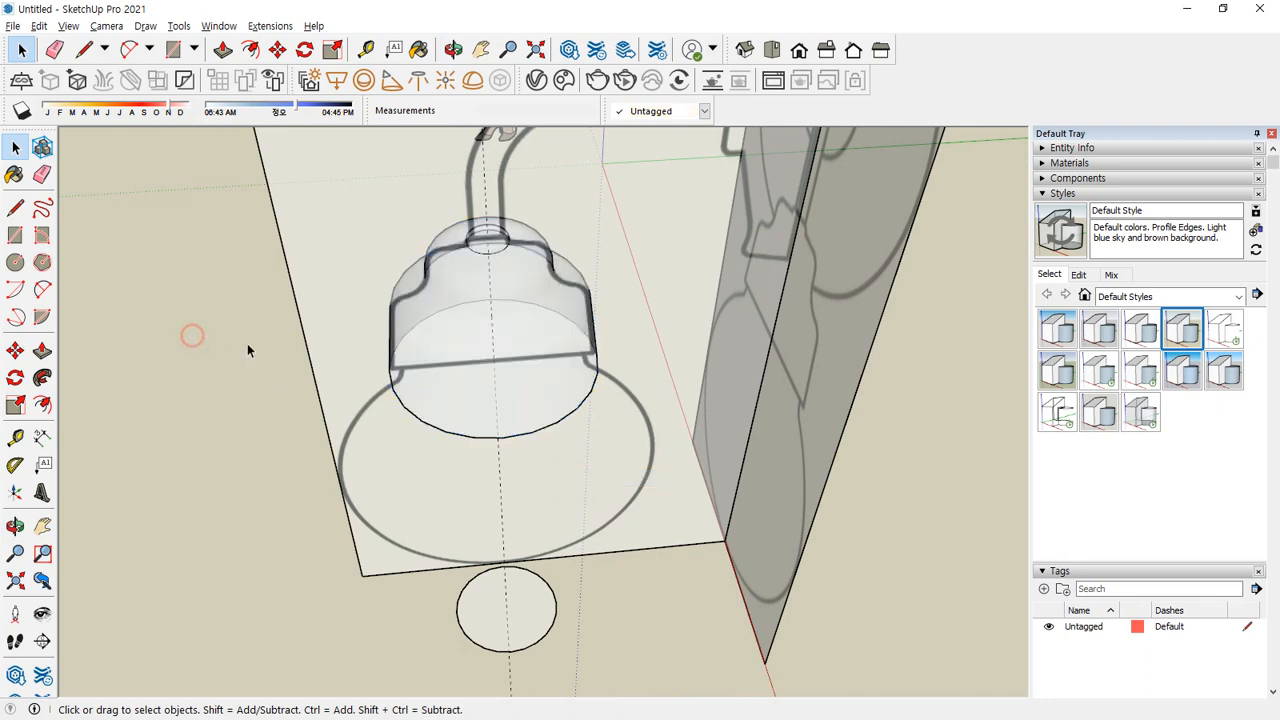
Select all connected geometry of the revolved socket and make it a group
double_click(531, 371)
right_click(531, 371)
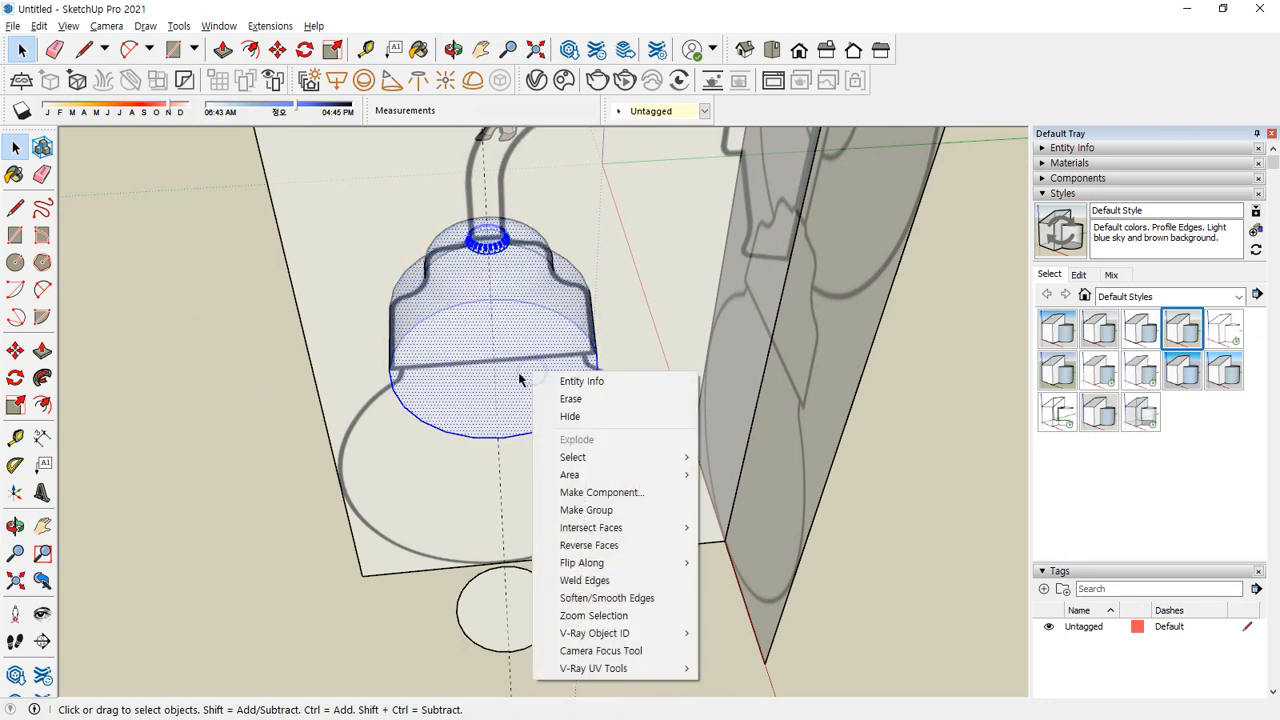
triple_click(520, 427)
right_click(520, 423)
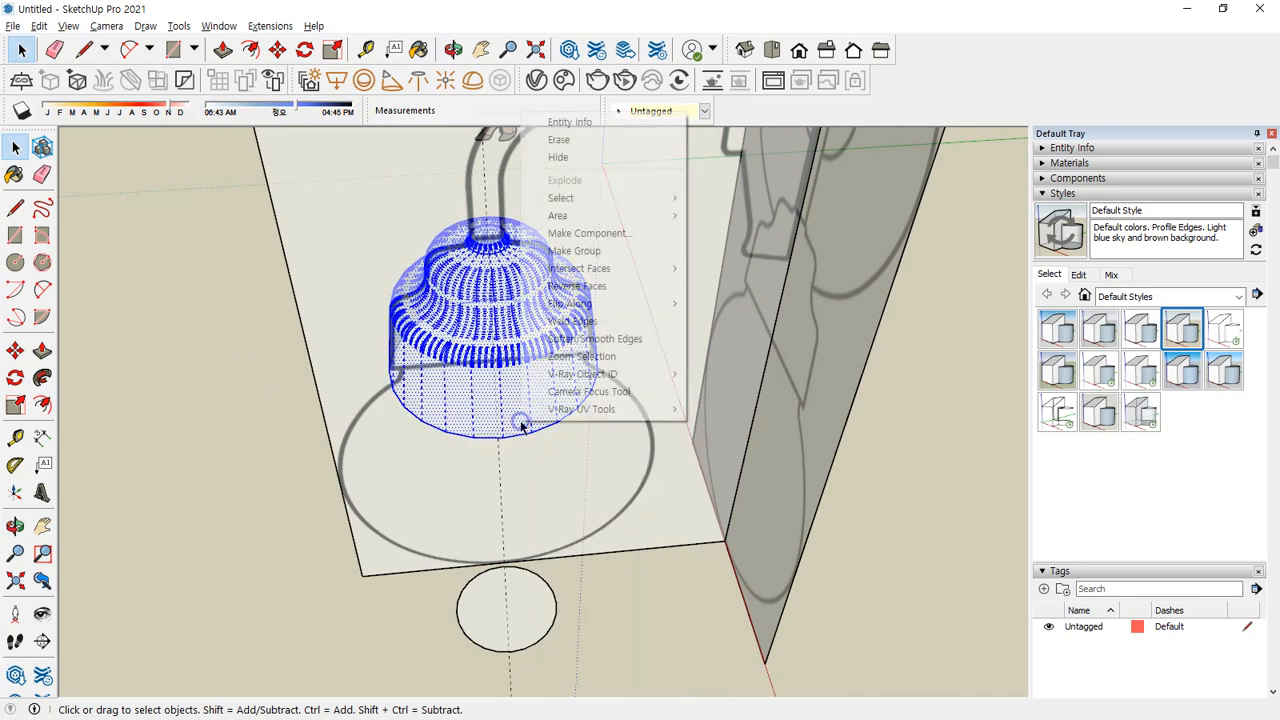
left_click(604, 258)
left_click(197, 320)
Unhide all hidden objects to bring back the bulb
middle_click_drag(197, 320, 494, 296)
left_click(66, 26)
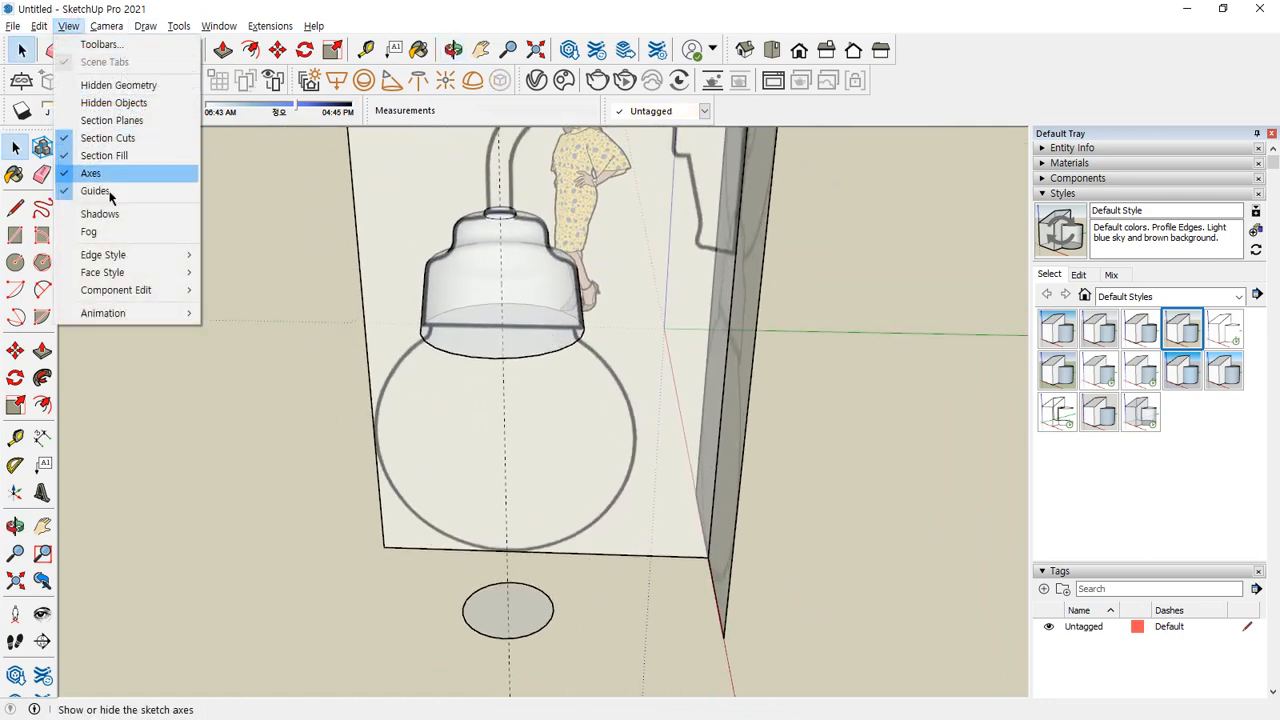
mouse_move(39, 26)
mouse_move(80, 272)
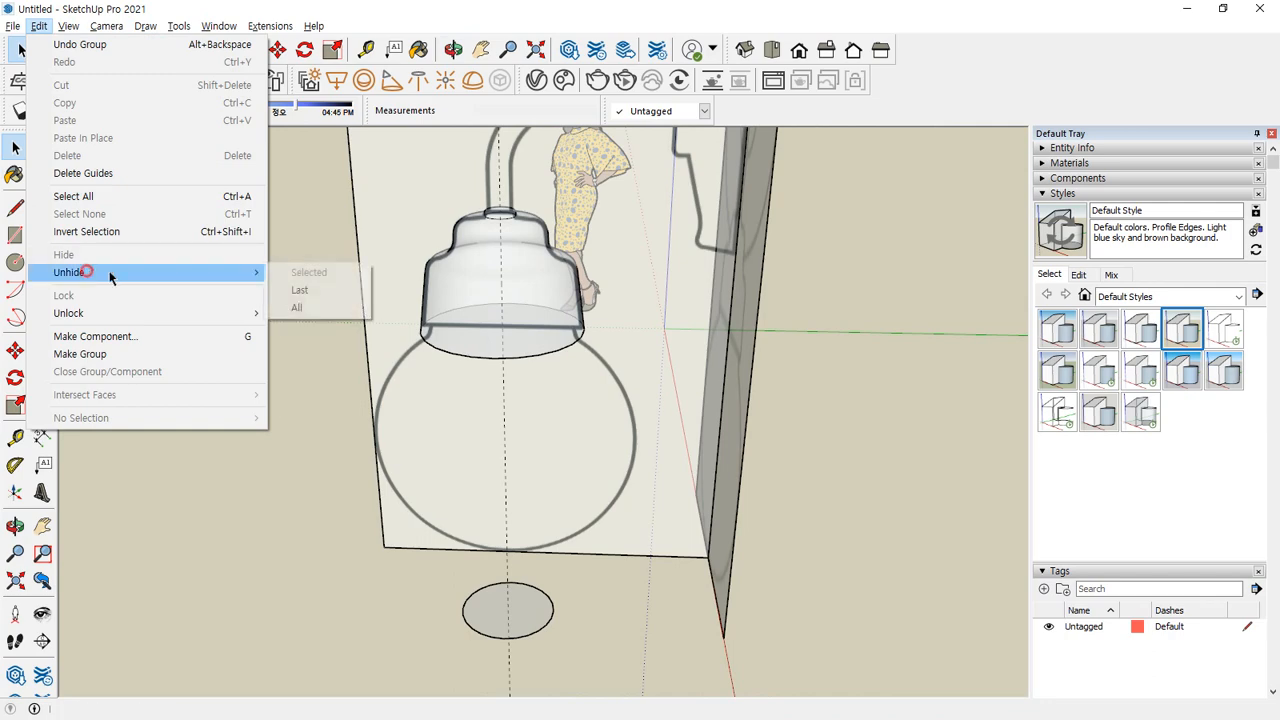
left_click(318, 309)
middle_click_drag(266, 354, 509, 363)
Open the socket group, reverse all its faces, and close the group
left_click(528, 343)
double_click(560, 341)
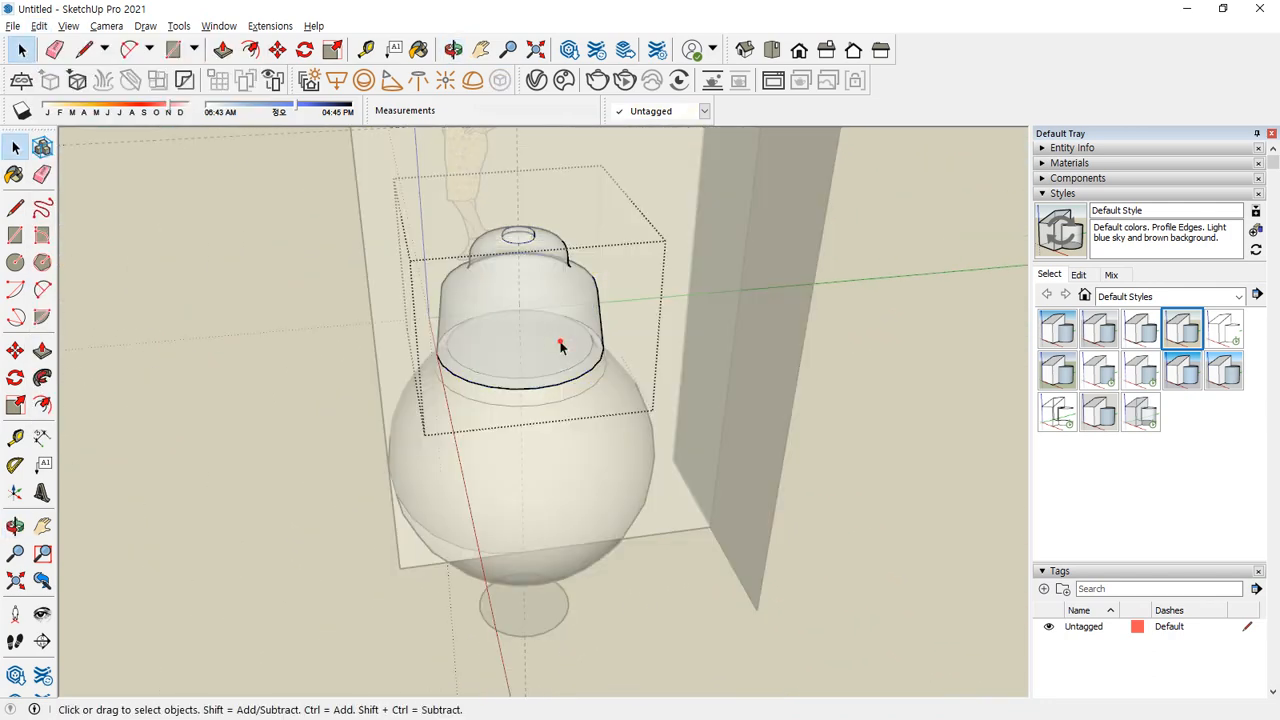
triple_click(560, 341)
right_click(562, 342)
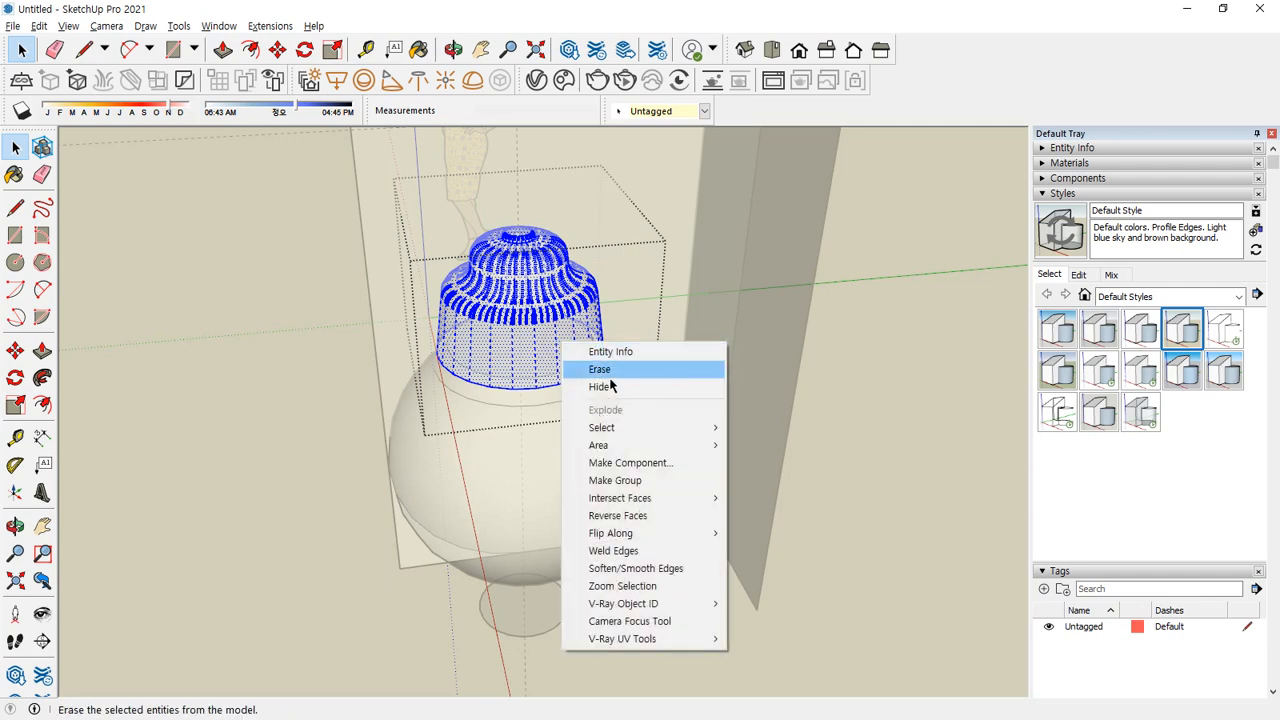
left_click(618, 515)
left_click(276, 432)
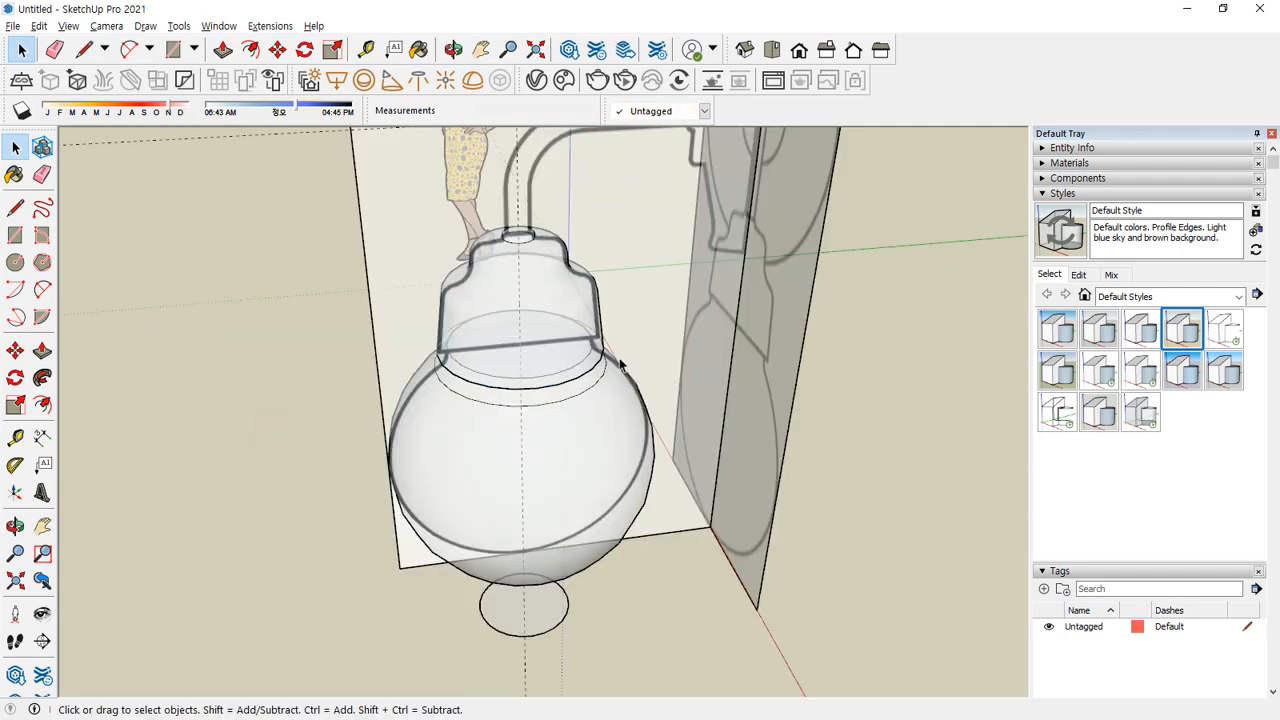
Reverse the faces inside the socket group once more to restore their previous orientation, and close the group
left_click(574, 367)
double_click(571, 363)
triple_click(571, 363)
right_click(571, 364)
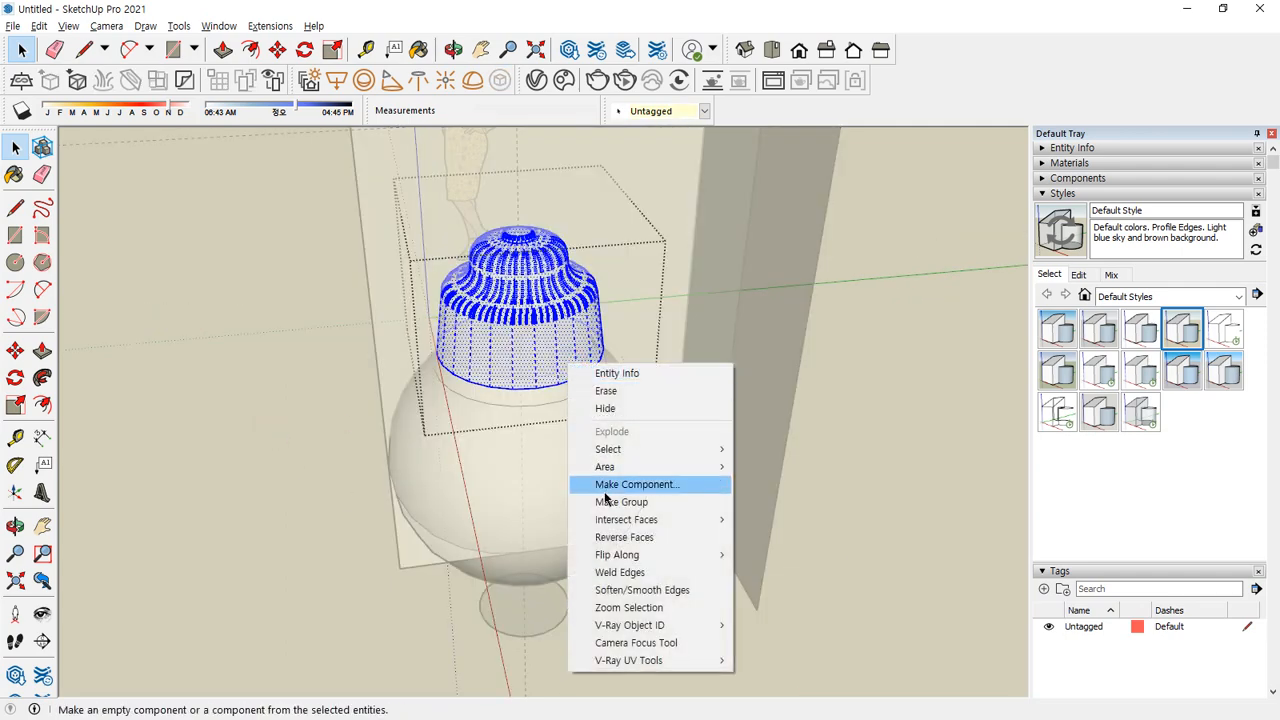
left_click(608, 537)
left_click(238, 421)
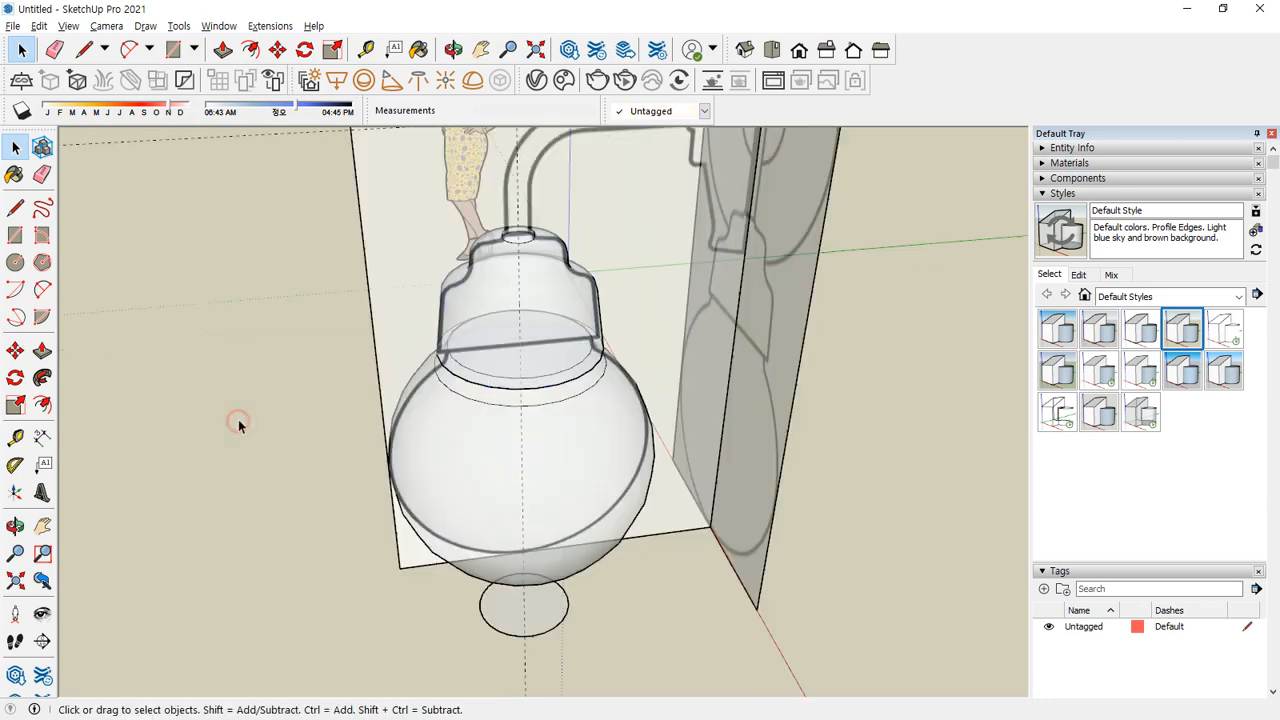
Hide the socket group and the bulb group together to expose the reference drawing for the stem
middle_click_drag(266, 343, 365, 441)
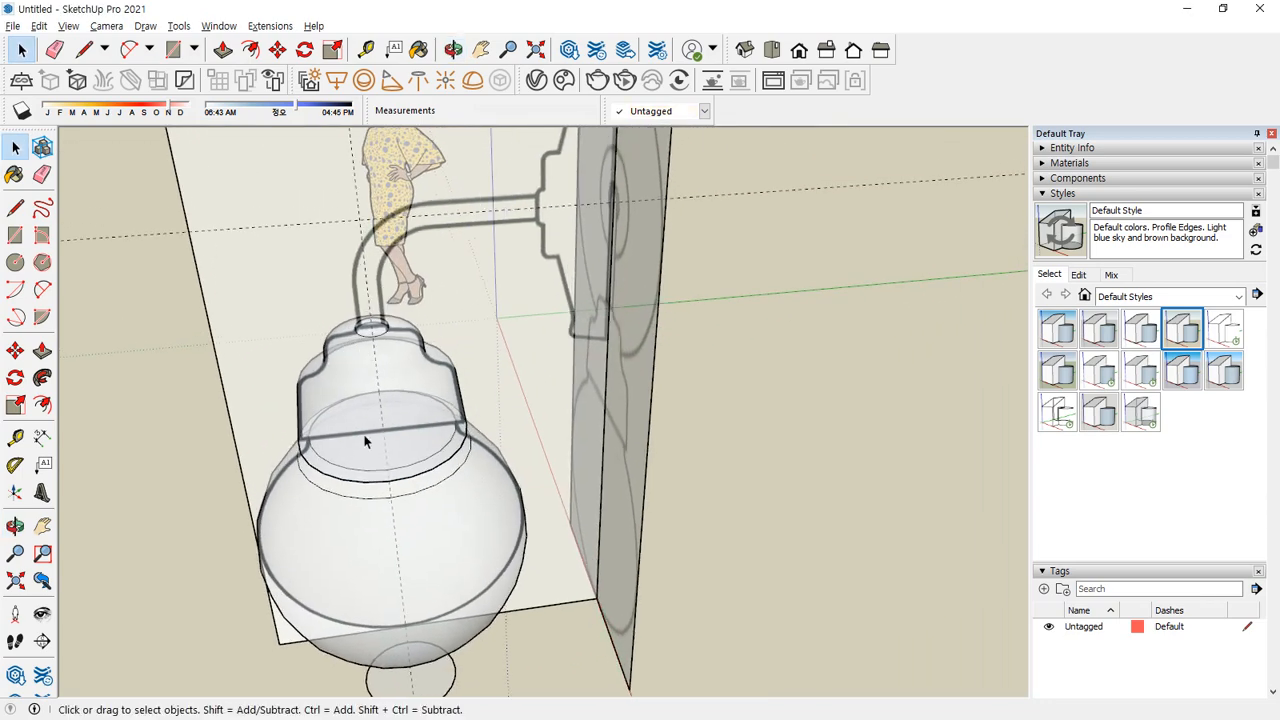
left_click(353, 398)
left_click(366, 540, "shift")
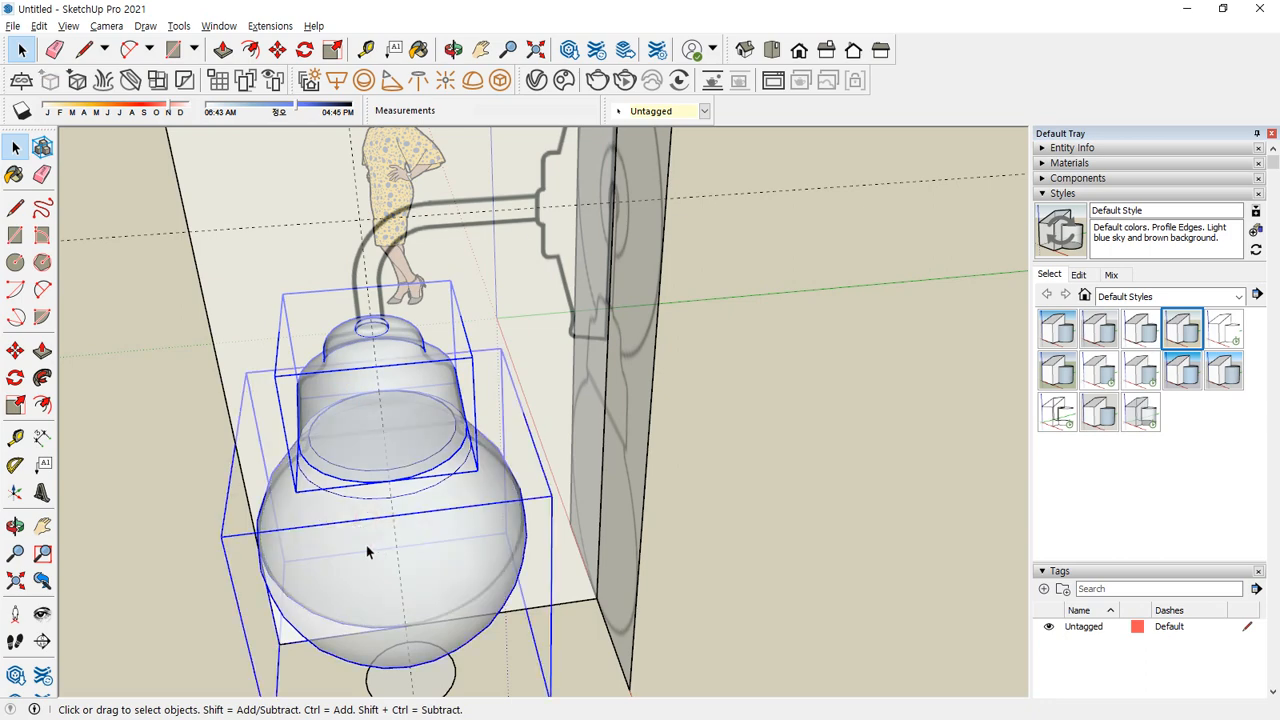
right_click(366, 545)
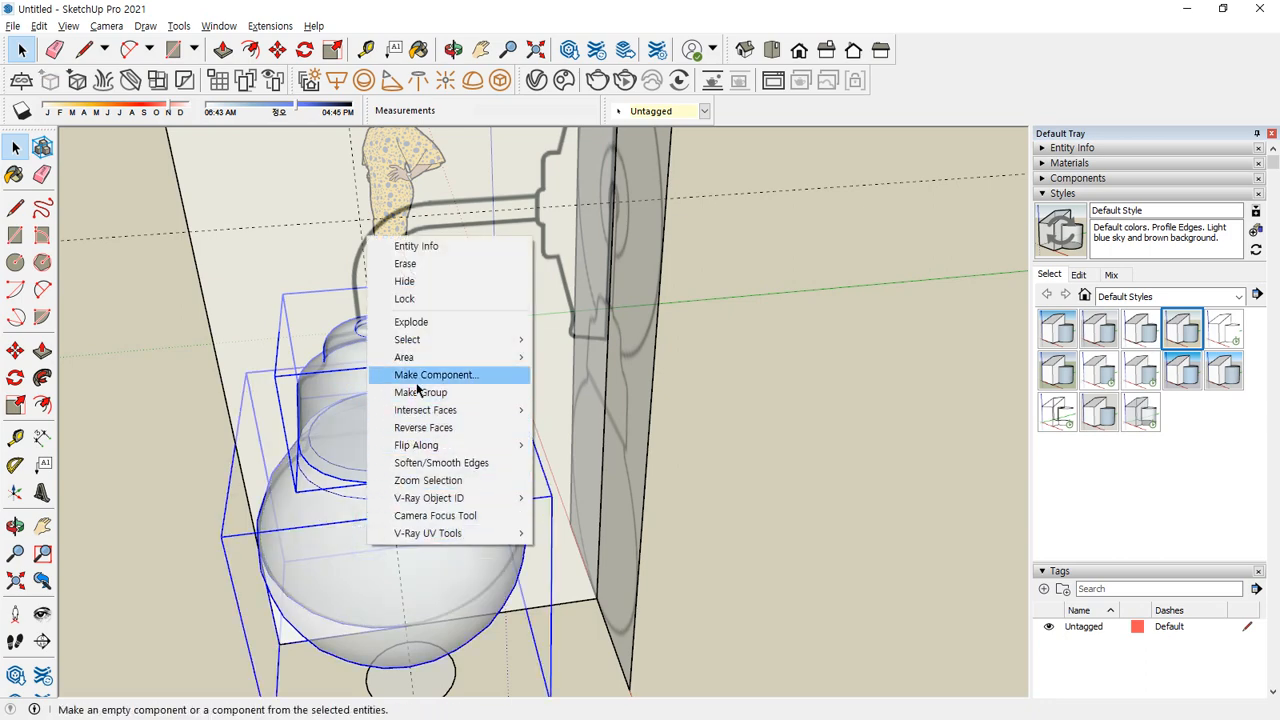
left_click(426, 281)
middle_click_drag(421, 327, 422, 252)
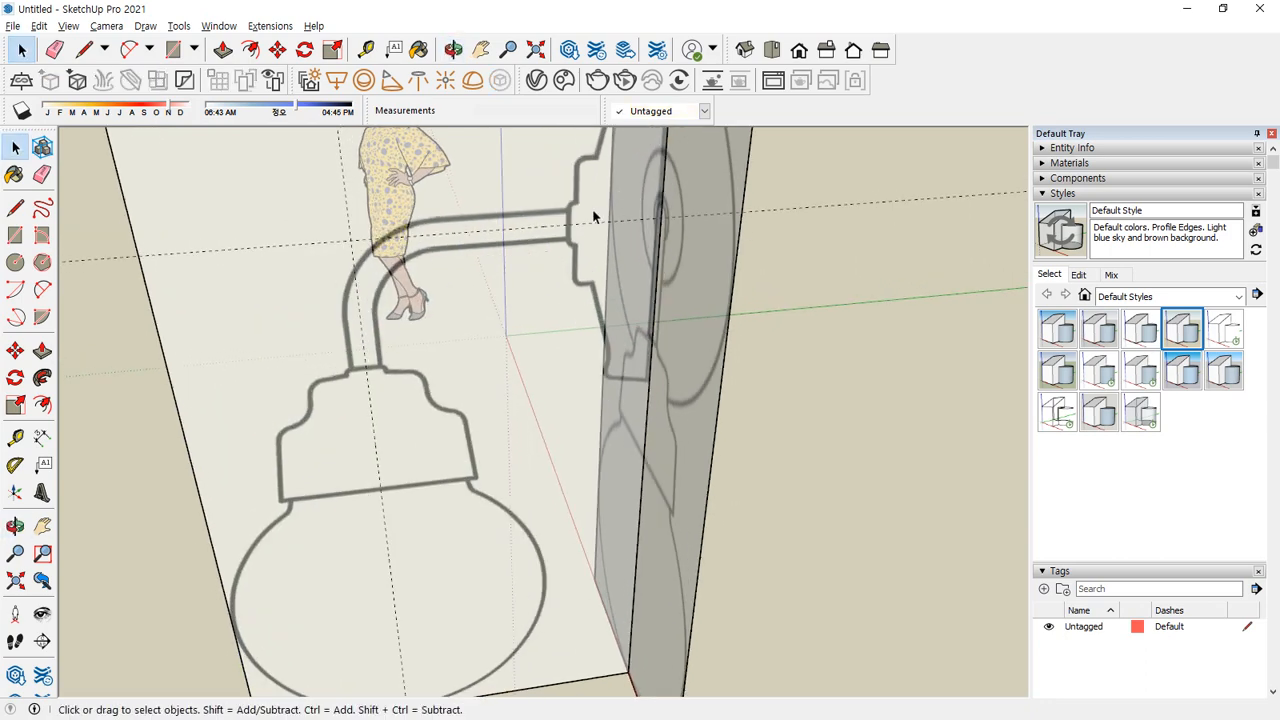
Draw a rectangle between the arm's two ends along the guidelines, about 405 × 623 mm, and erase its two inner edges to leave an L-shaped path
scroll(590, 218, "up", 2)
left_click_drag(566, 228, 419, 248)
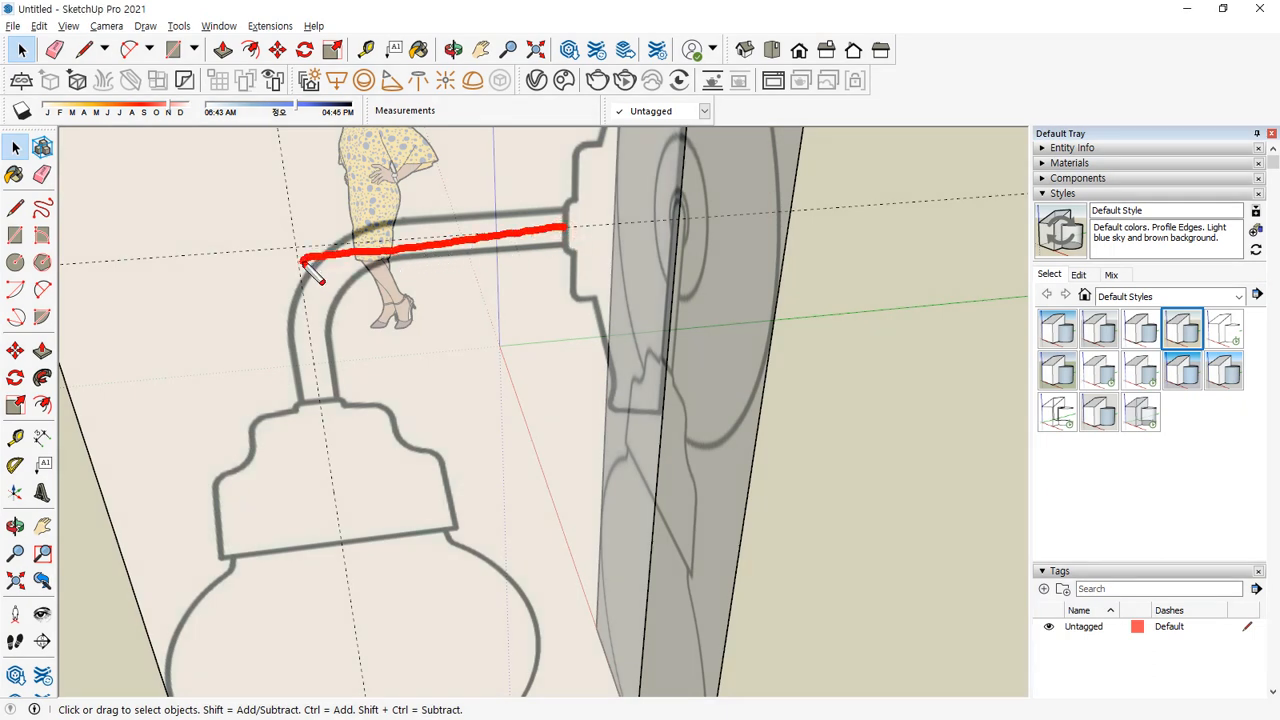
left_click_drag(301, 261, 326, 420)
key("r")
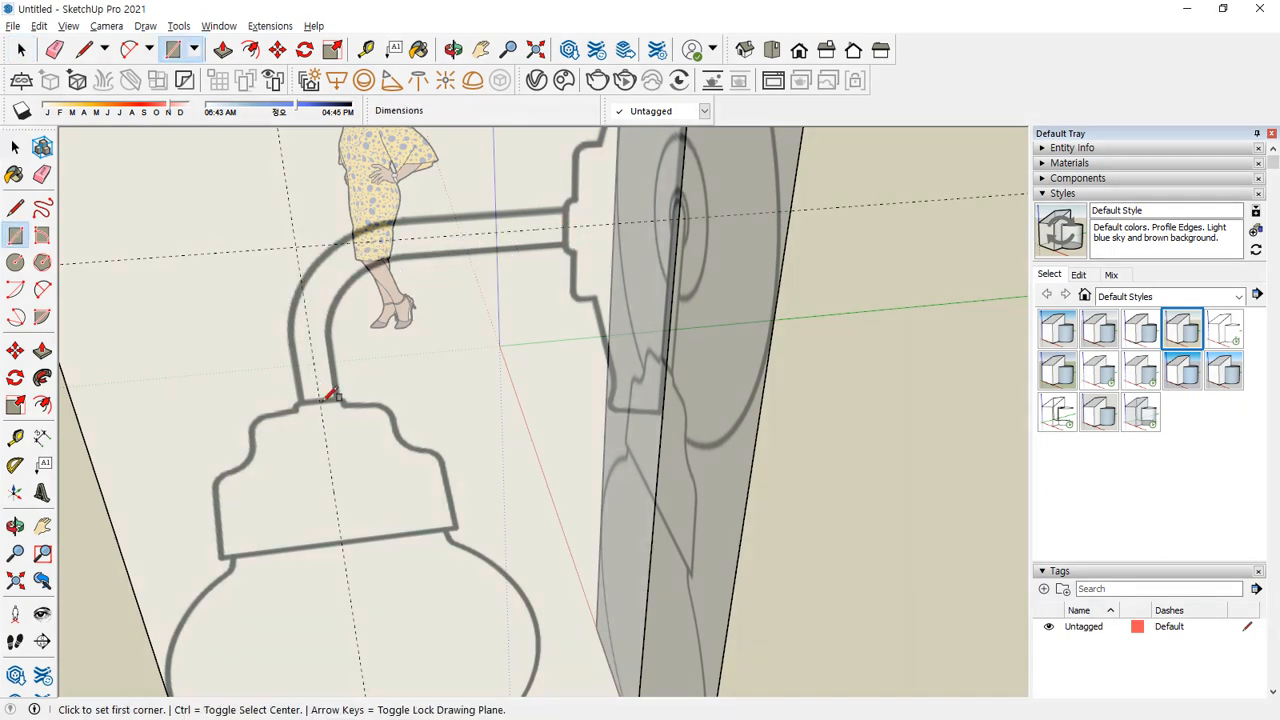
left_click(320, 400)
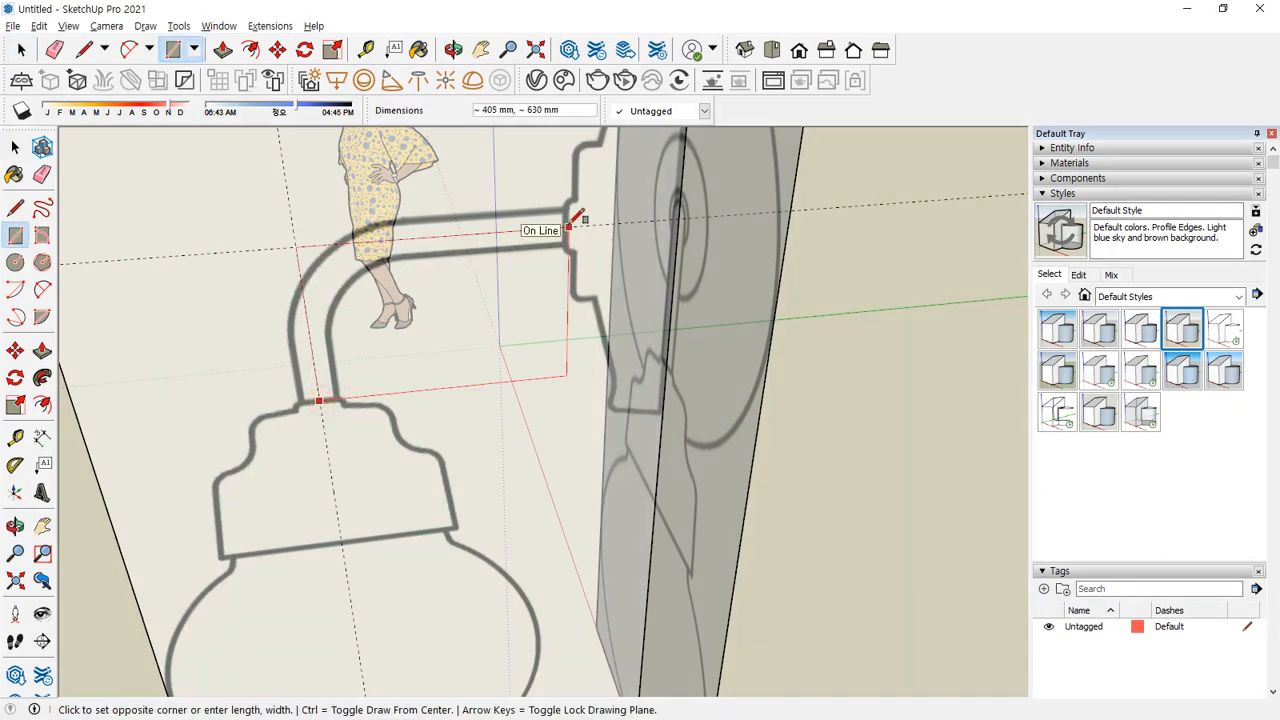
scroll(570, 228, "up", 2)
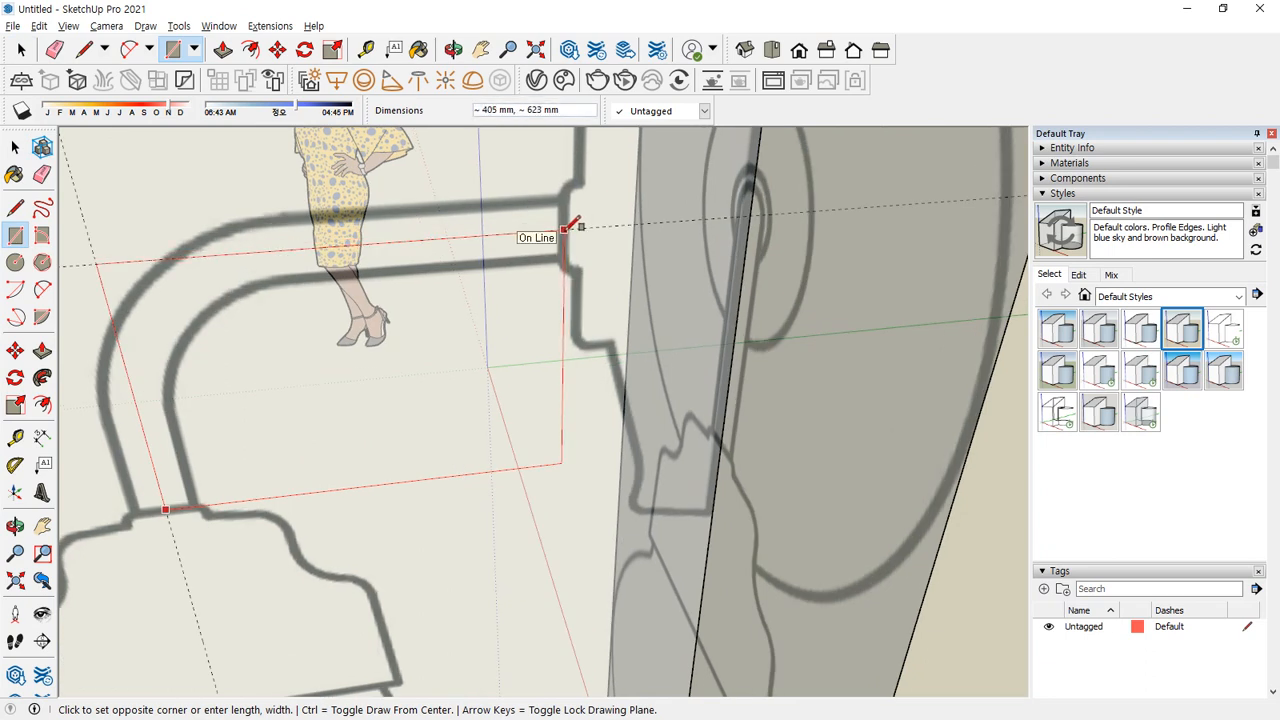
left_click(570, 228)
key("space")
key("e")
left_click_drag(563, 466, 581, 445)
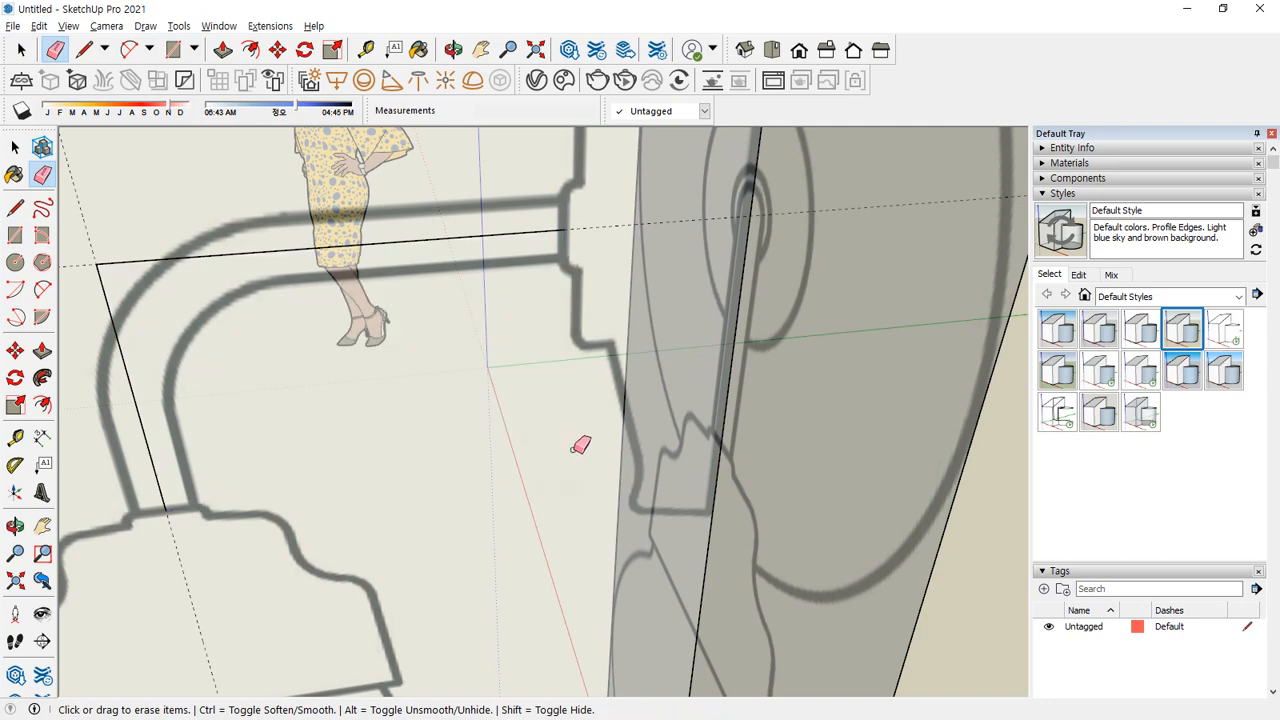
middle_click_drag(152, 350, 177, 294)
key("a")
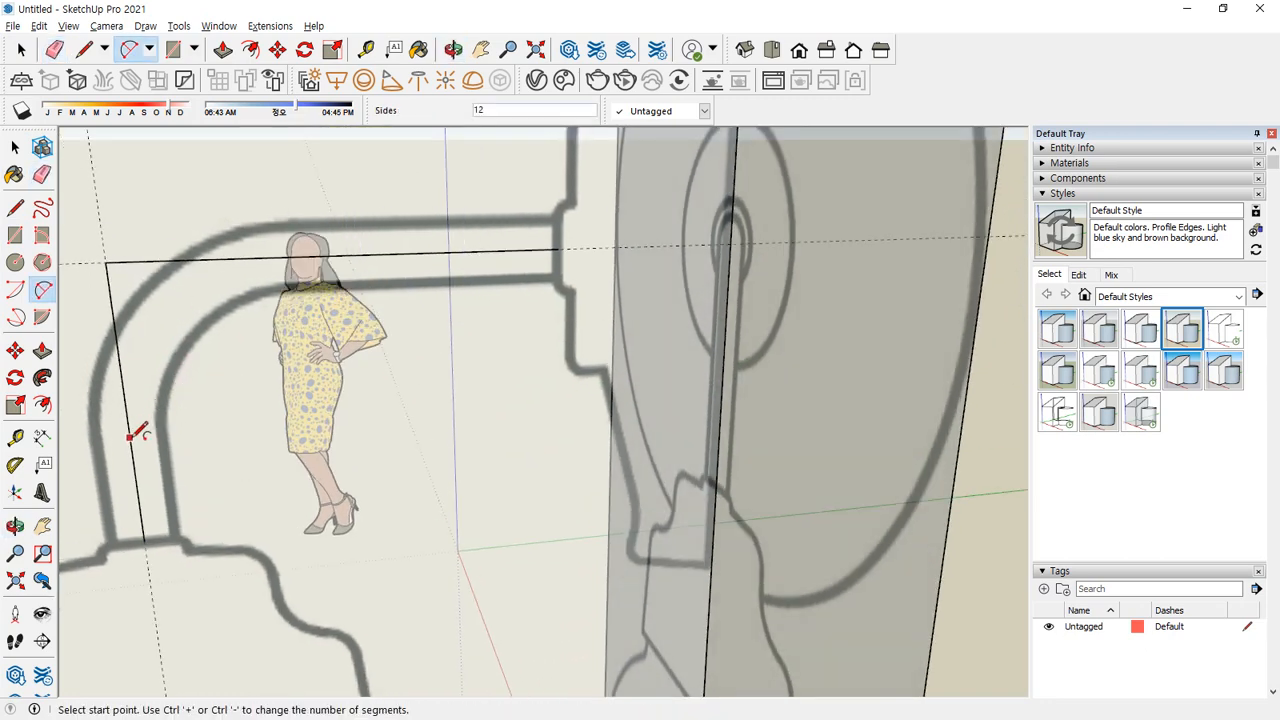
left_click(129, 438)
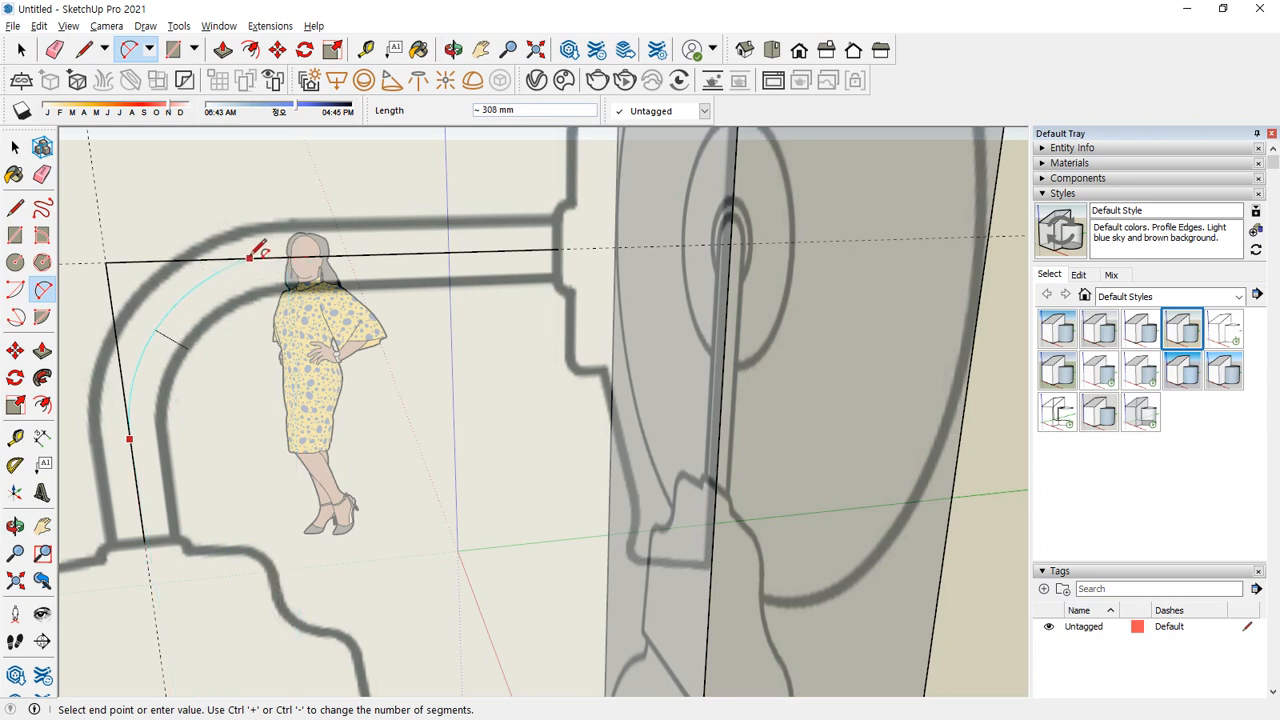
key("Escape")
key("r")
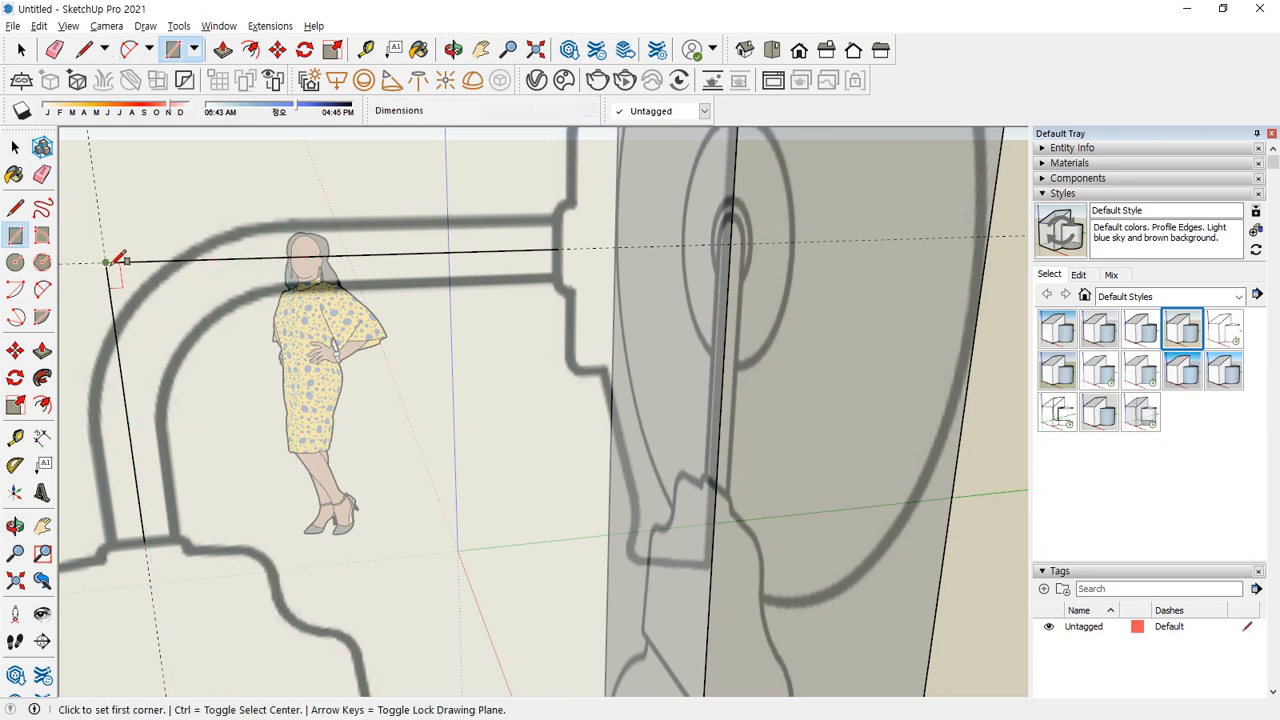
left_click(107, 262)
key("Escape")
Round the corner of the L-shaped path with a tangent arc following the centre of the arm's bend
key("a")
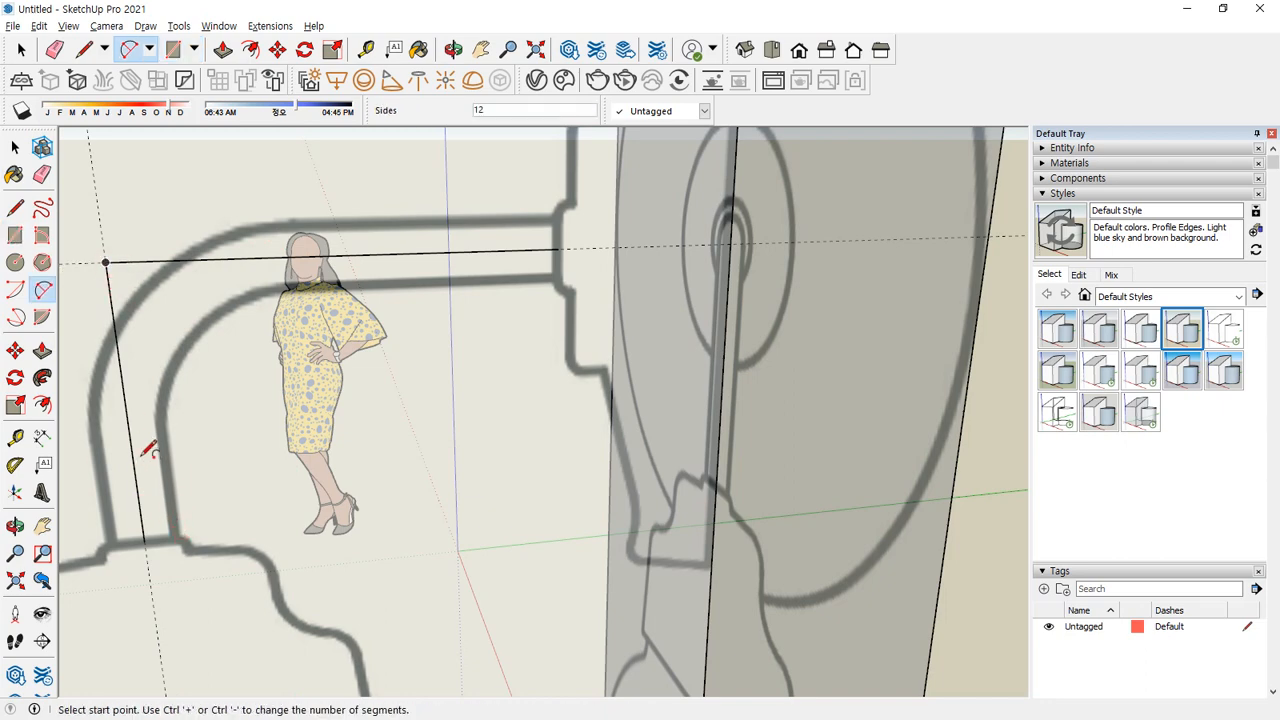
left_click(131, 453)
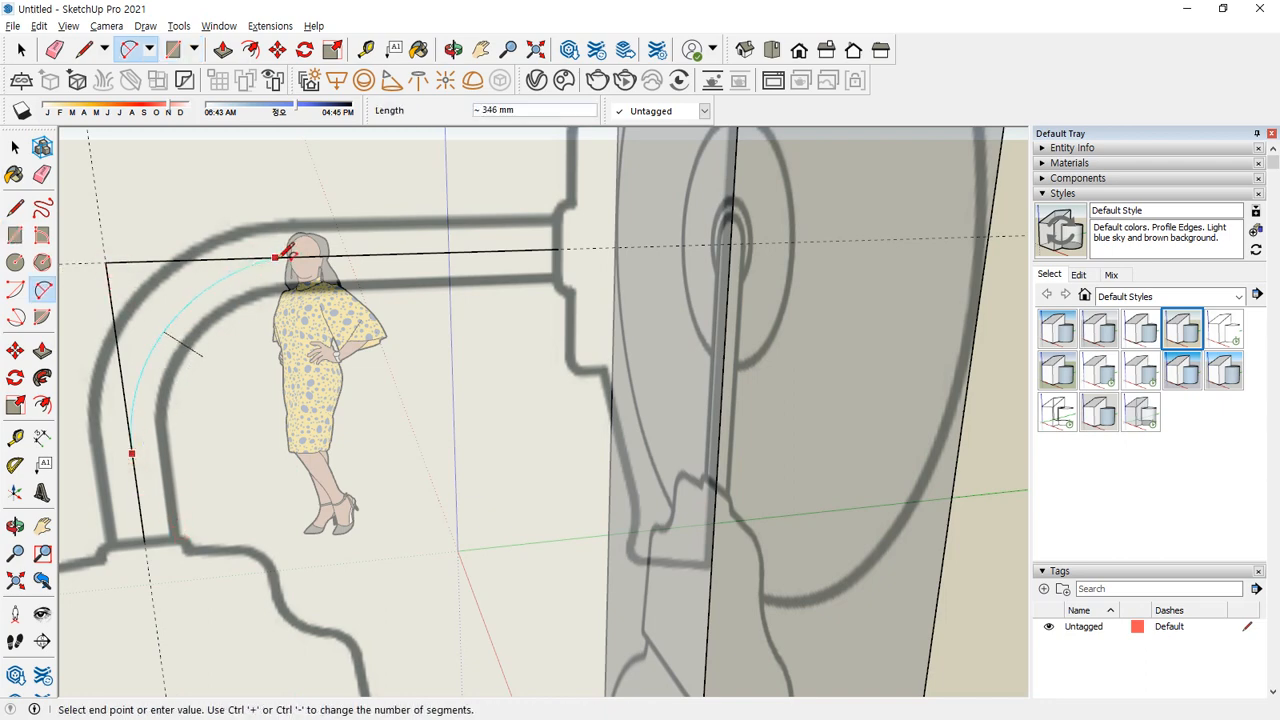
middle_click_drag(290, 250, 400, 291)
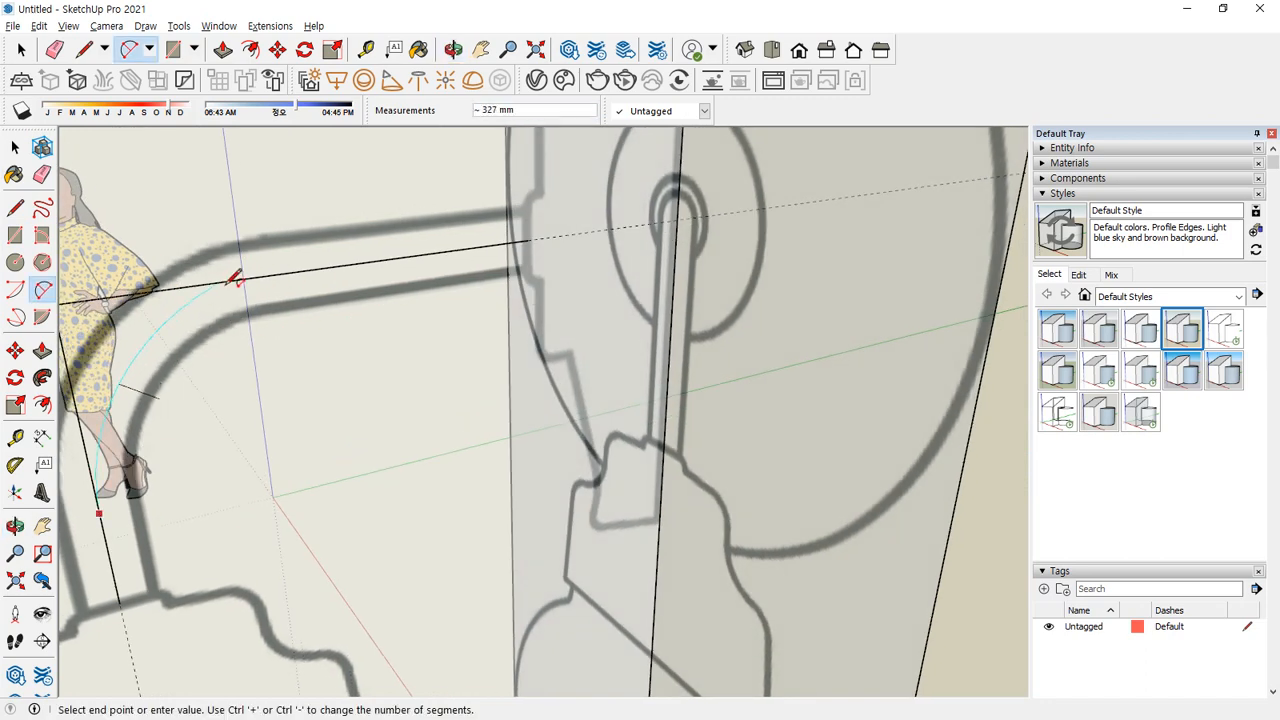
double_click(289, 266)
Draw a horizontal circle of 40 mm radius centred on the path's lower end at the top of the socket outline
middle_click_drag(277, 366, 220, 503)
key("c")
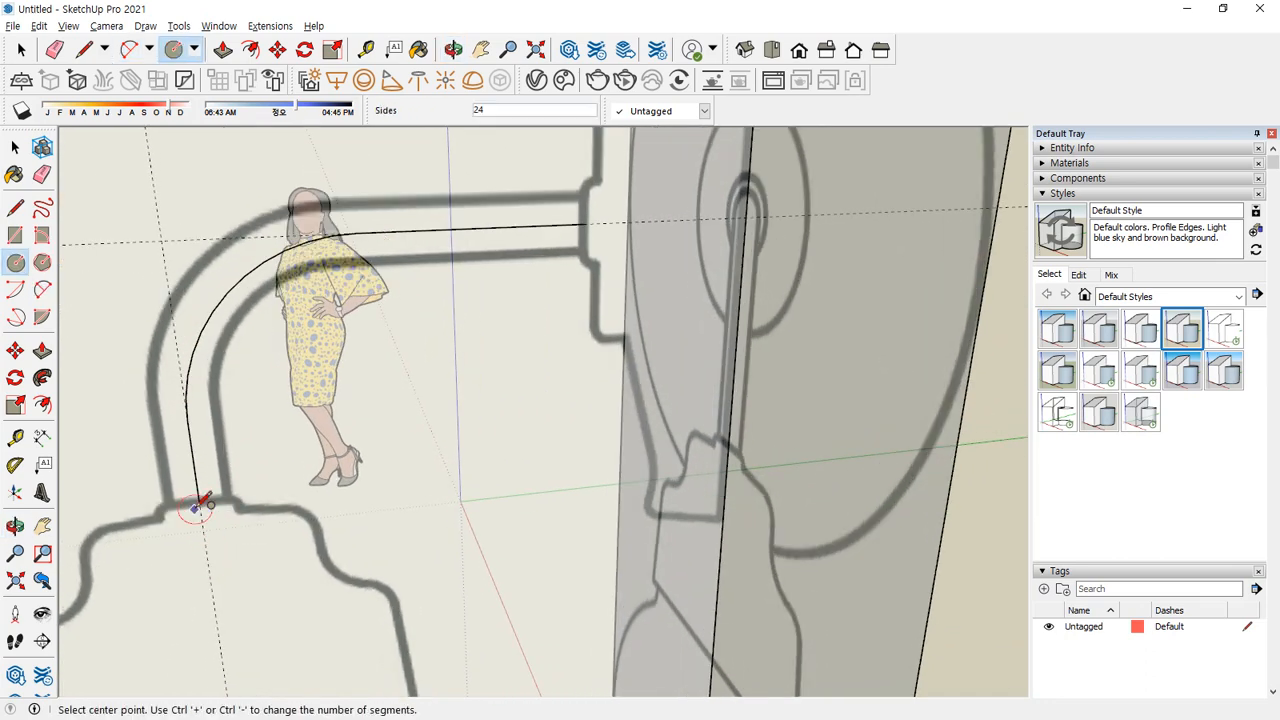
left_click(203, 500)
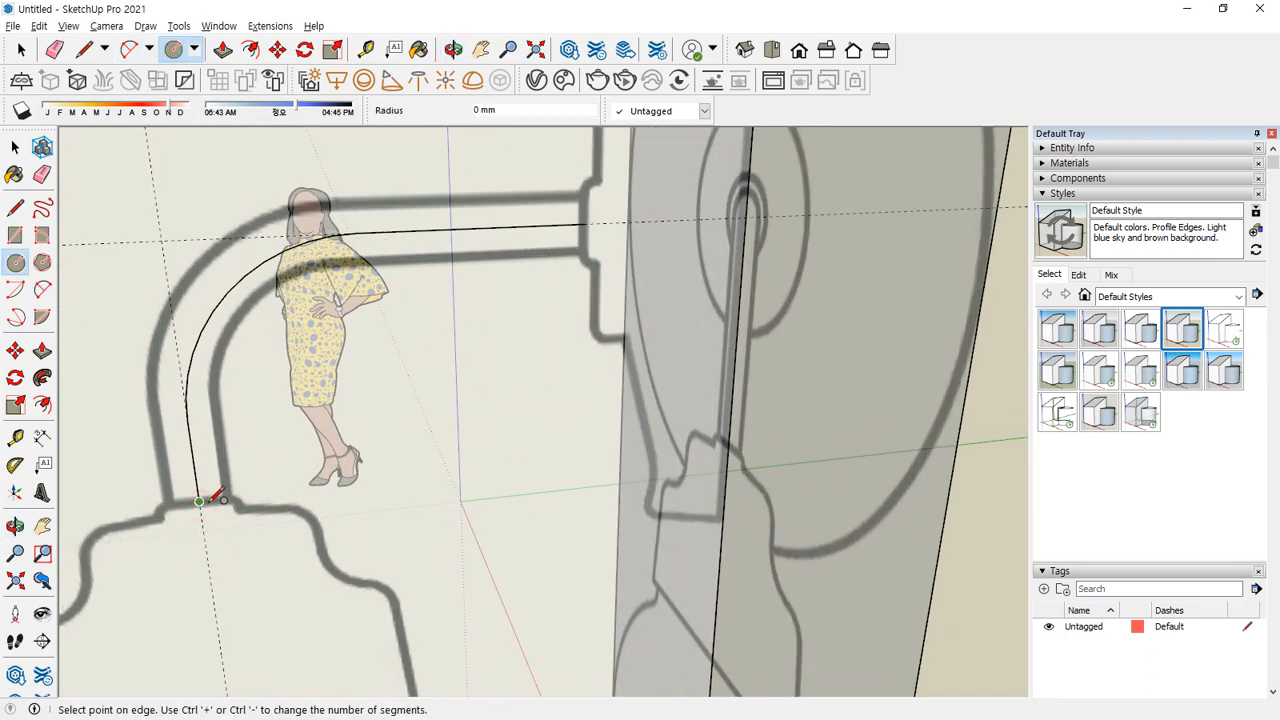
scroll(205, 496, "up", 3)
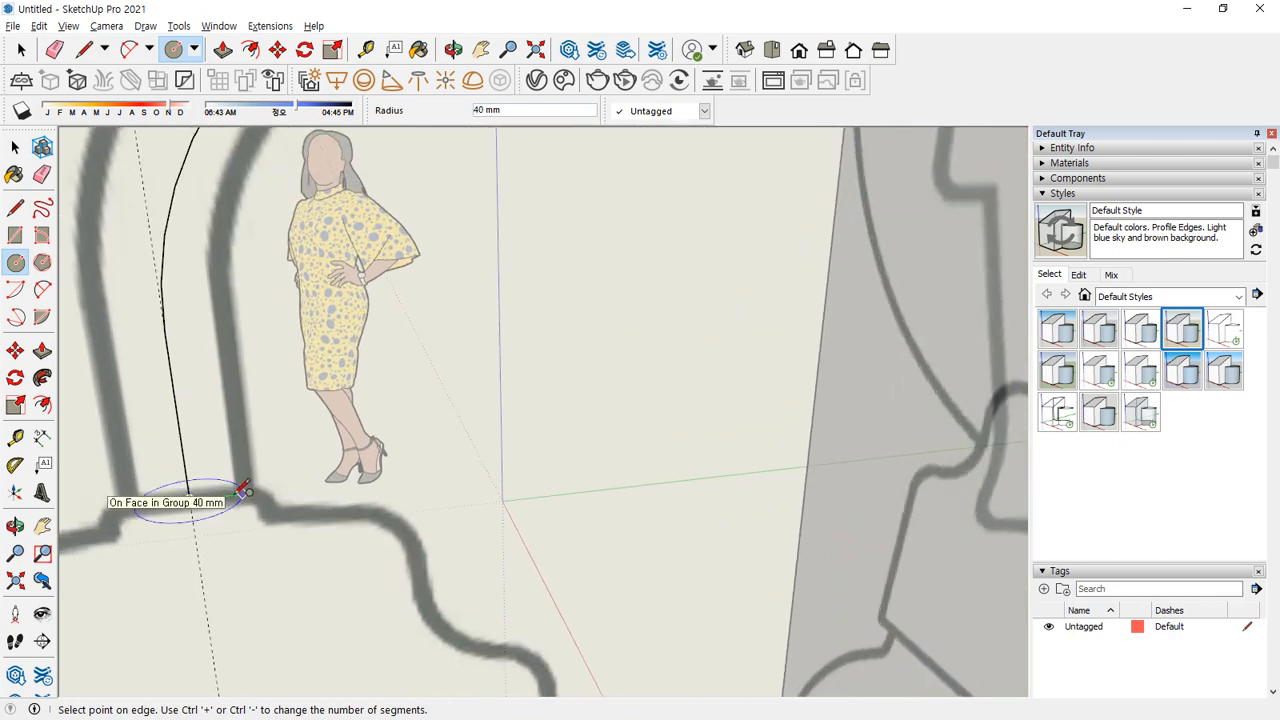
left_click(243, 490)
Select the whole bent path and sweep the circle along it with Follow Me to form the arm tube
middle_click_drag(163, 610, 277, 380)
key("space")
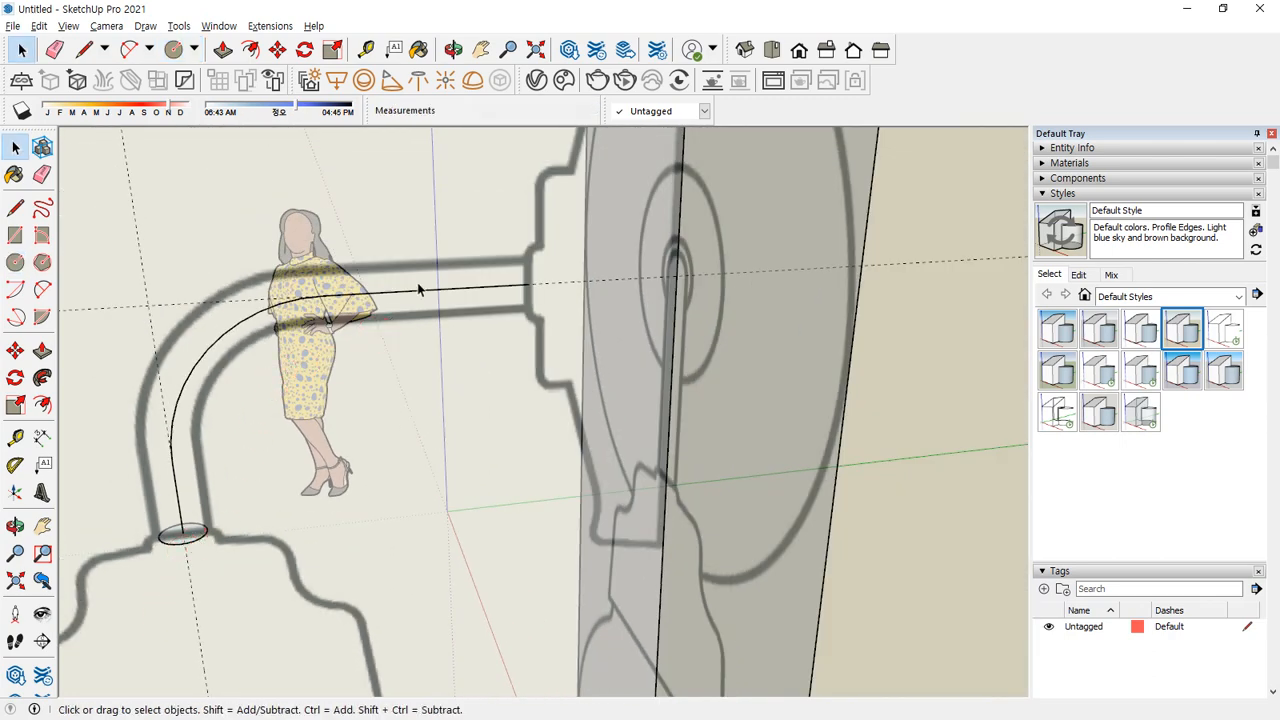
left_click(418, 285)
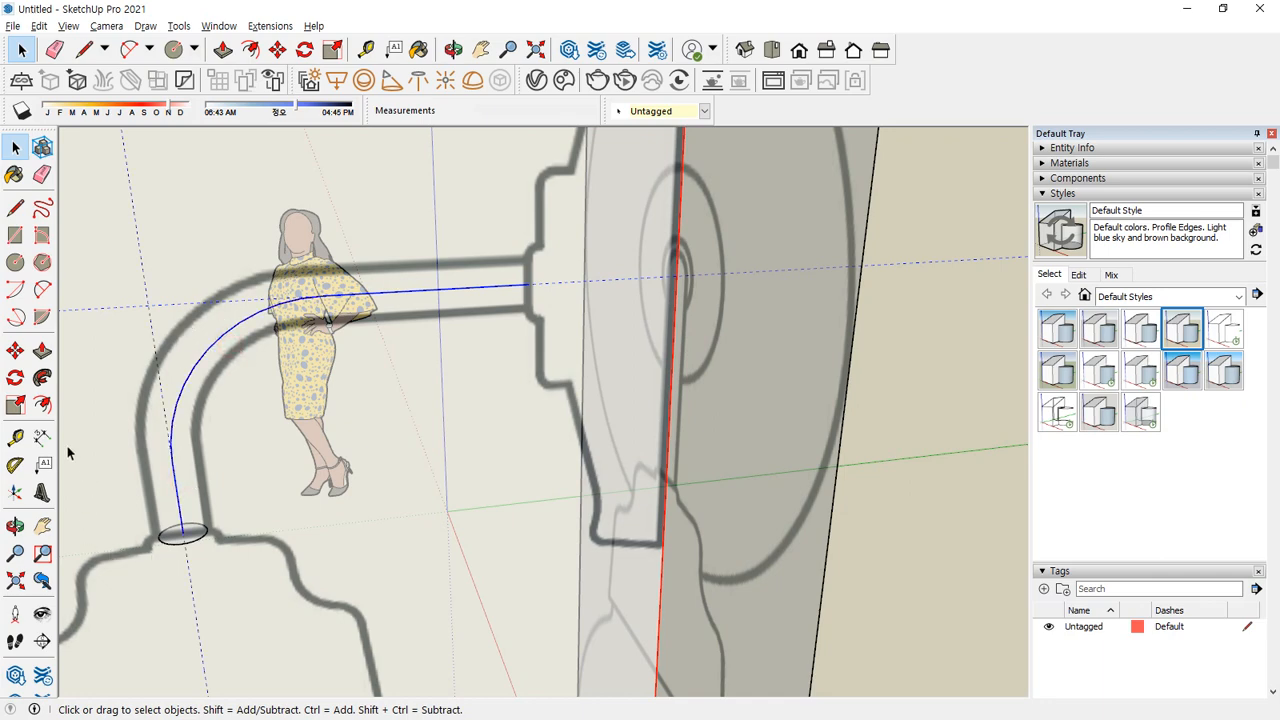
left_click(42, 377)
left_click(196, 538)
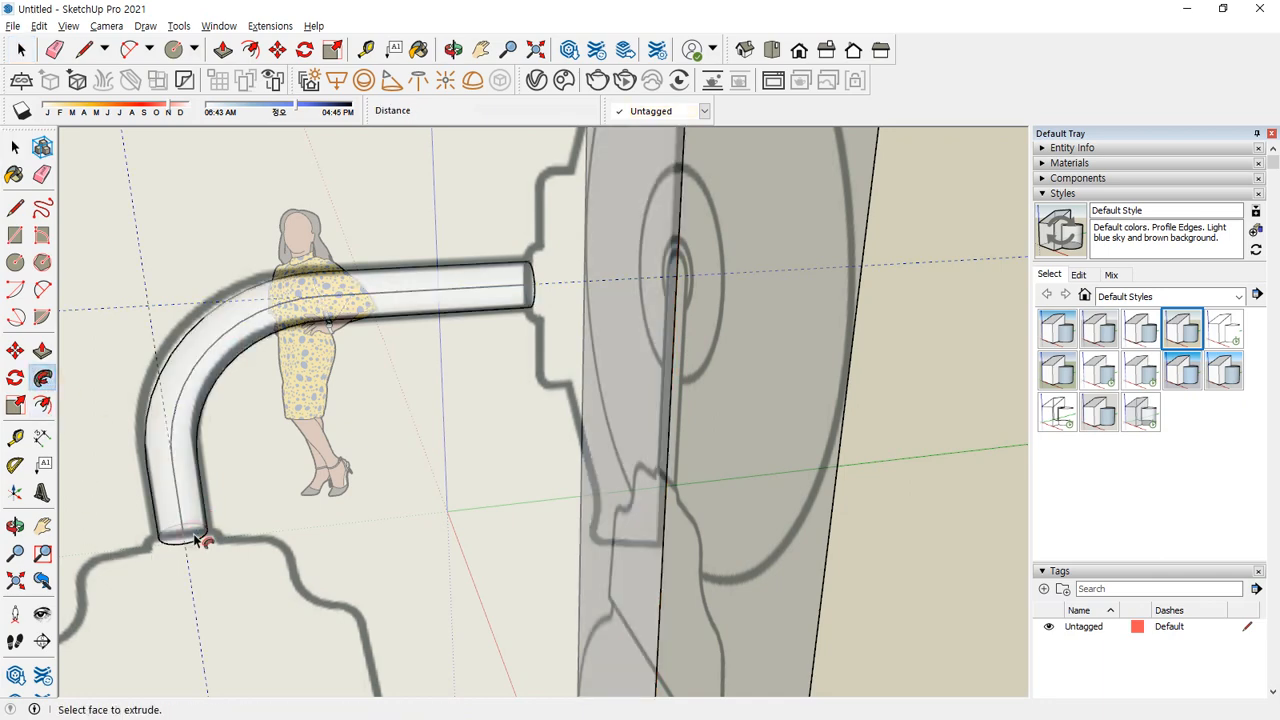
Select all of the arm tube's connected geometry, make it a group, and hide the group
middle_click_drag(200, 537, 447, 305)
scroll(447, 305, "up", 3)
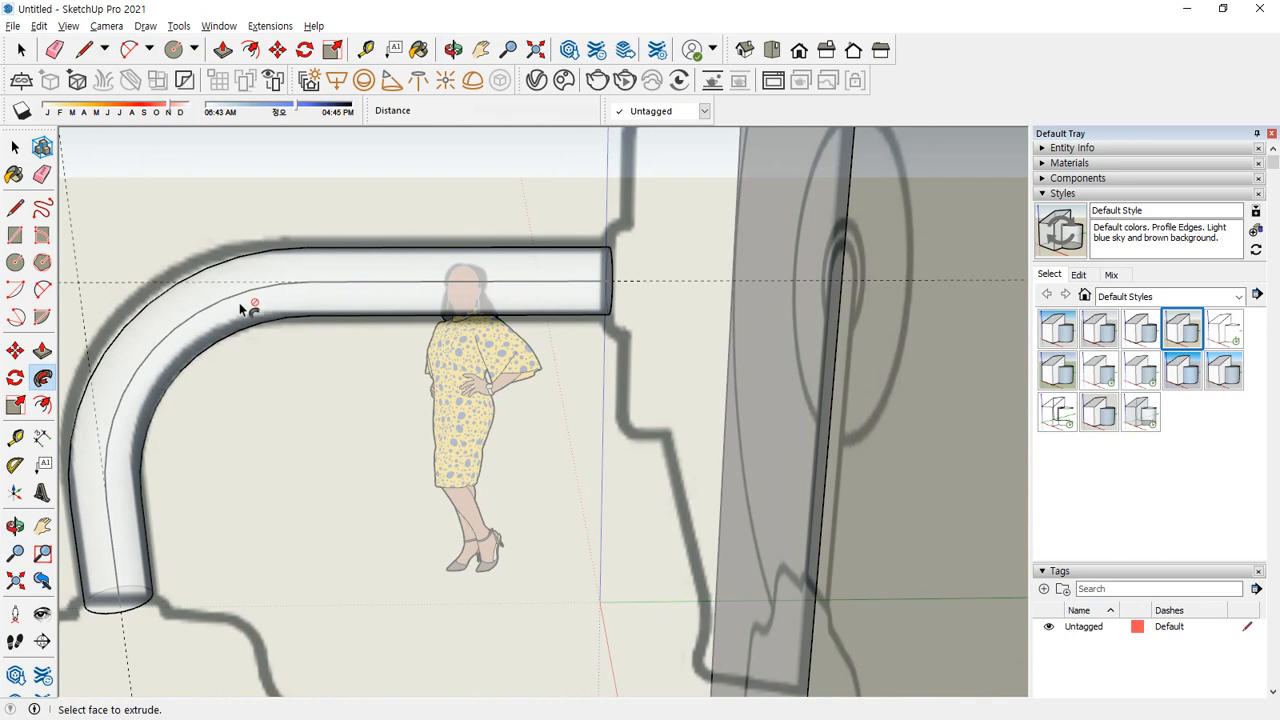
key("space")
left_click(322, 303)
double_click(326, 302)
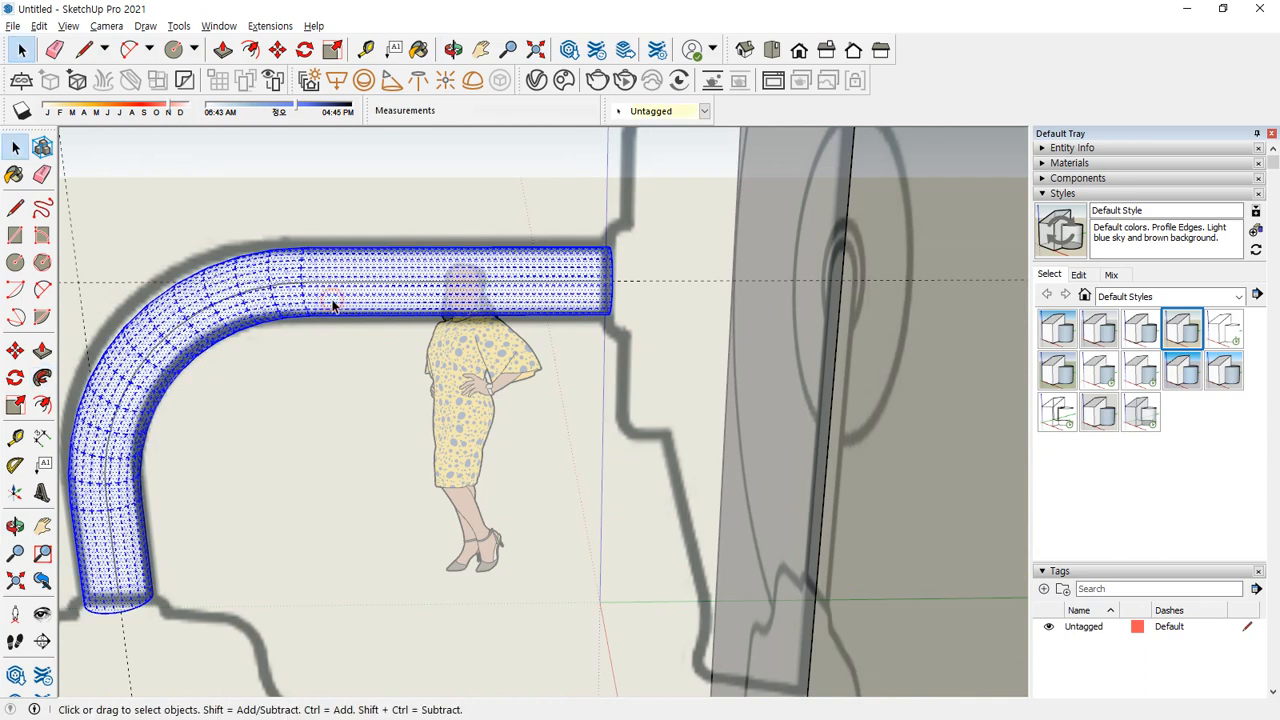
right_click(333, 303)
left_click(386, 438)
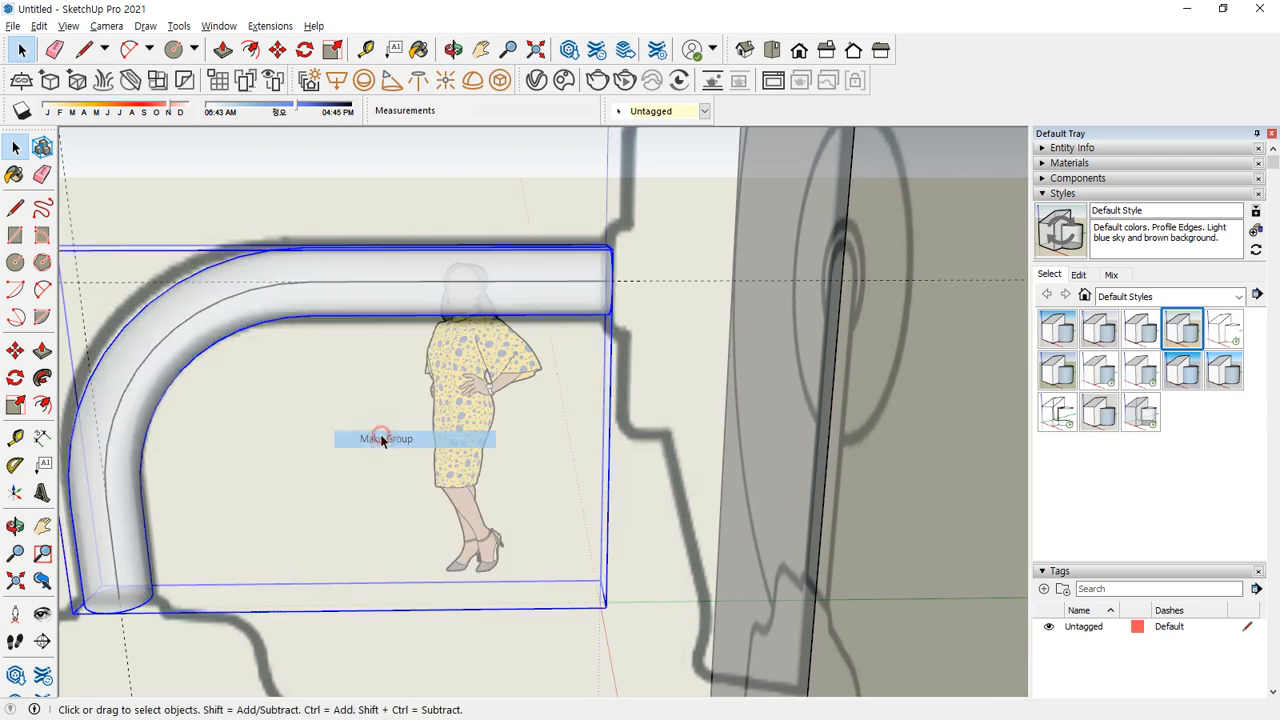
right_click(360, 313)
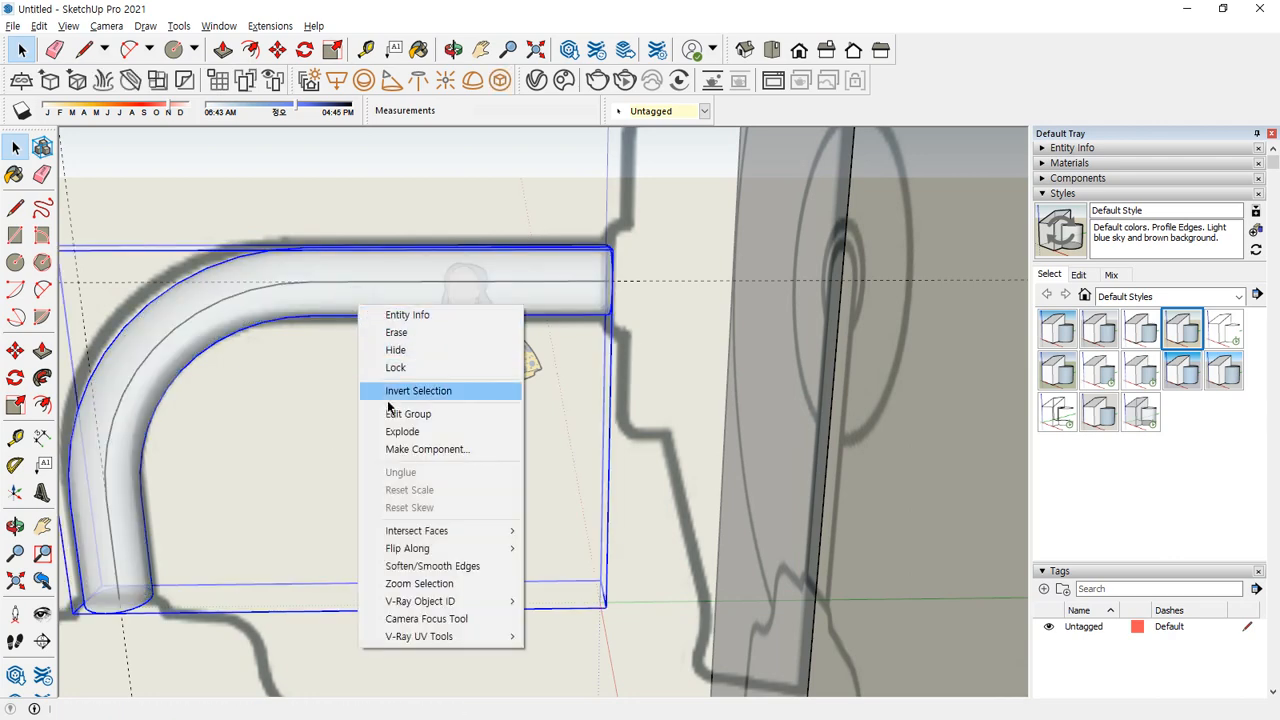
left_click(392, 353)
Delete the leftover straight and curved path edges along the arm's centreline
key("e")
key("space")
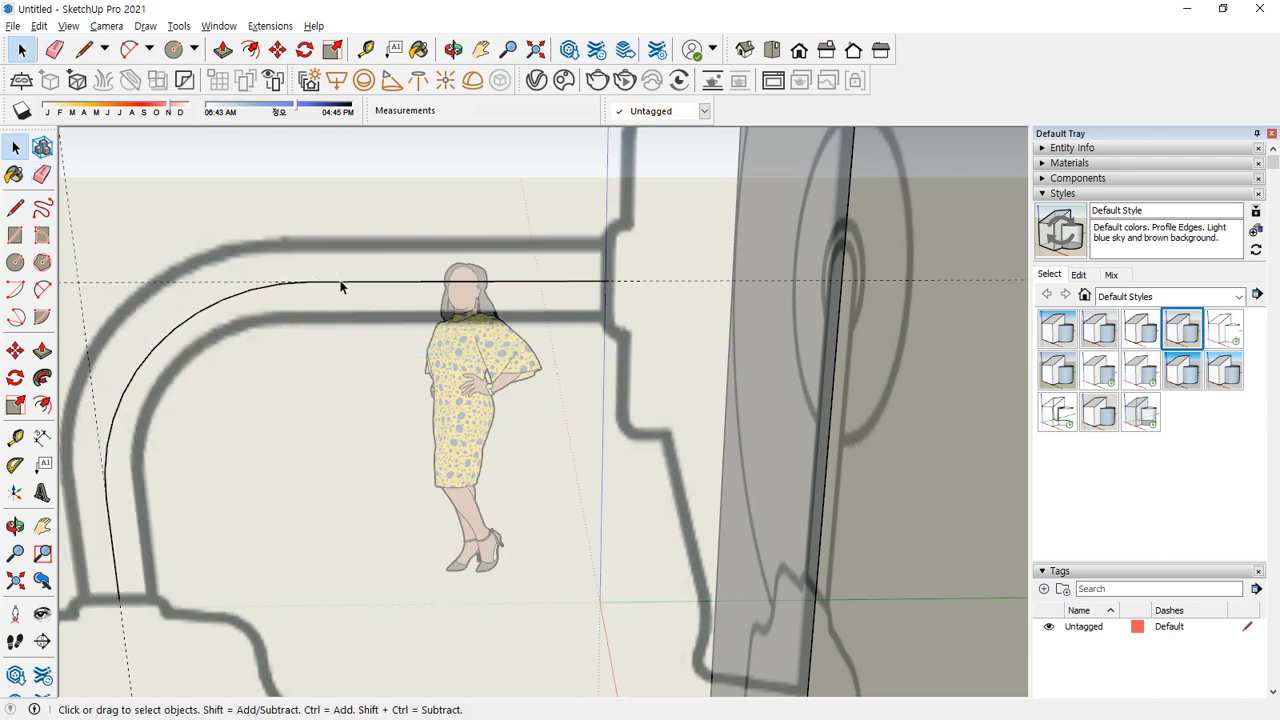
key("Delete")
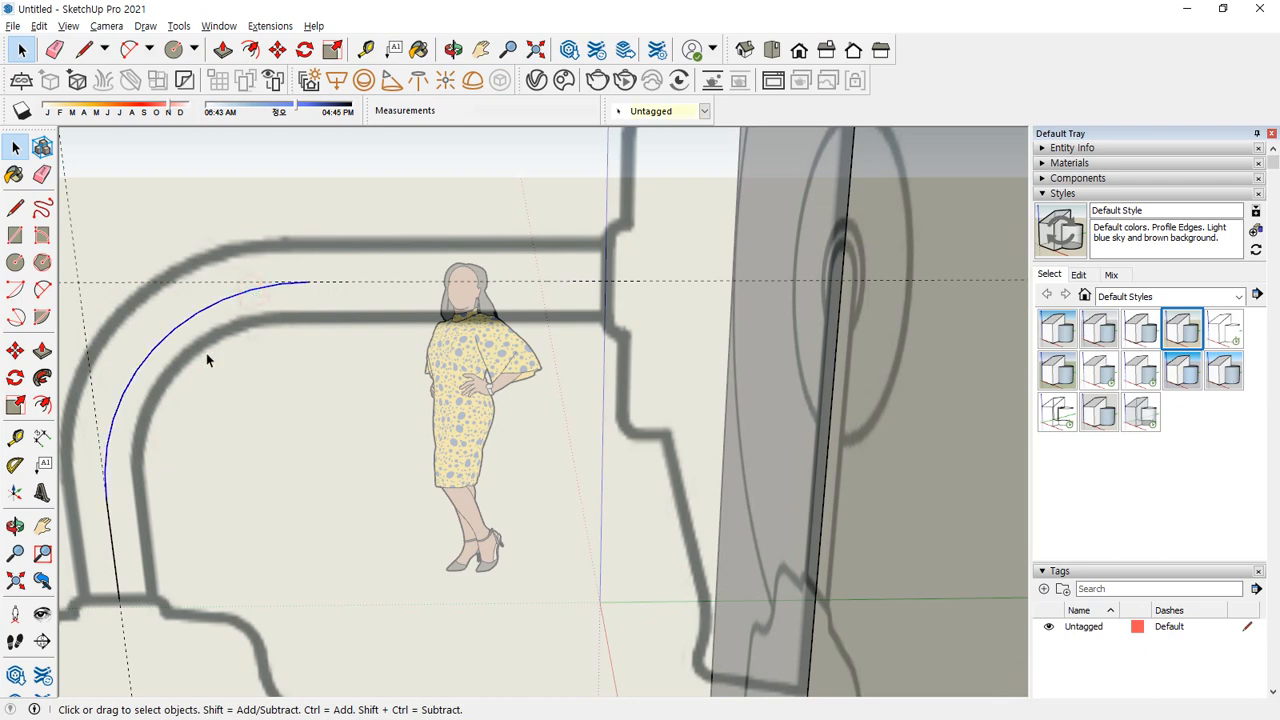
Draw a circle centred on the horizontal guideline behind the front-view plane, and unhide all the hidden lamp parts
scroll(286, 517, "down", 3)
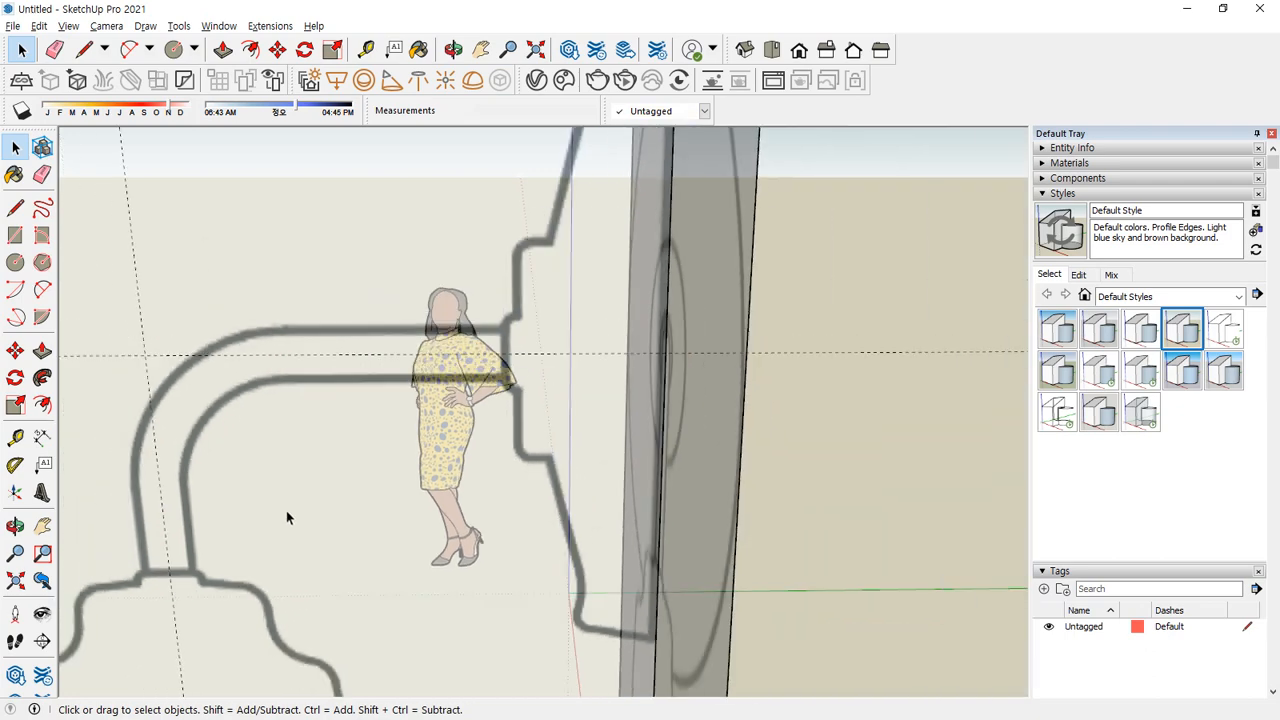
middle_click_drag(286, 506, 751, 386)
key("c")
left_click(452, 358)
left_click(465, 322)
scroll(470, 320, "up", 5)
scroll(751, 386, "down", 5)
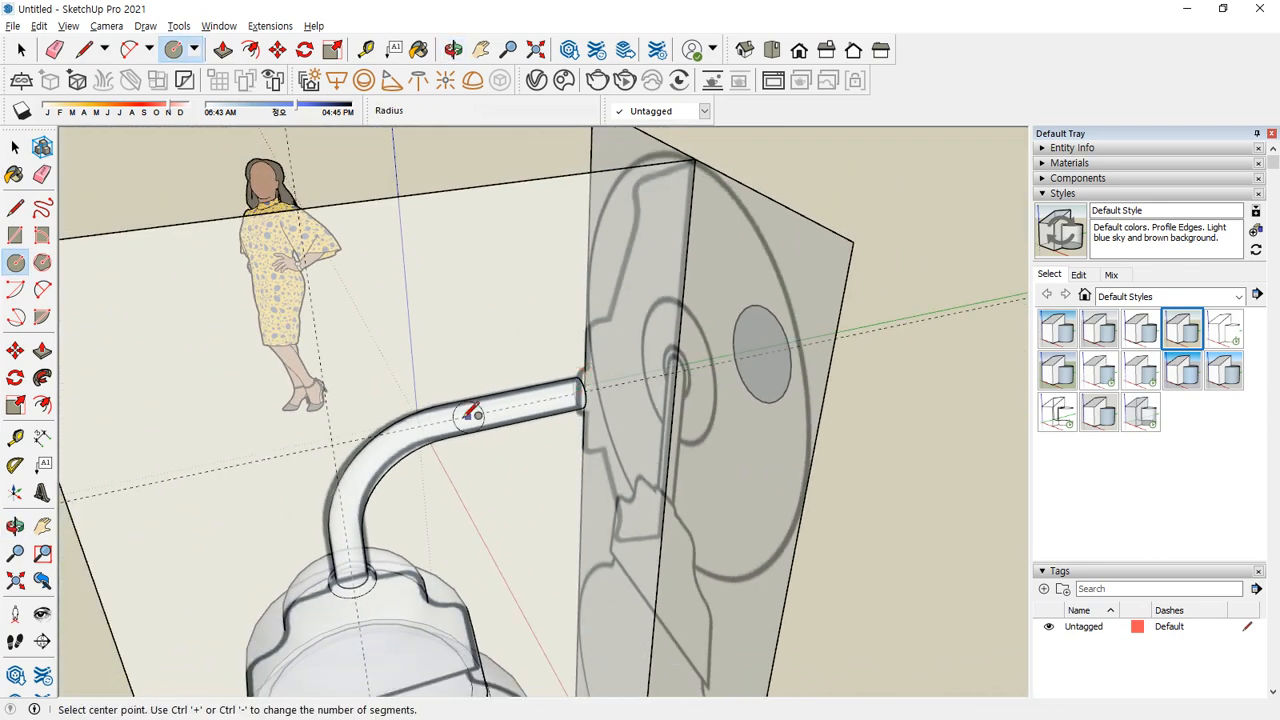
Hide the arm, socket and bulb groups to expose the reference drawing for the wall mount
key("space")
right_click(433, 434)
left_click(388, 484)
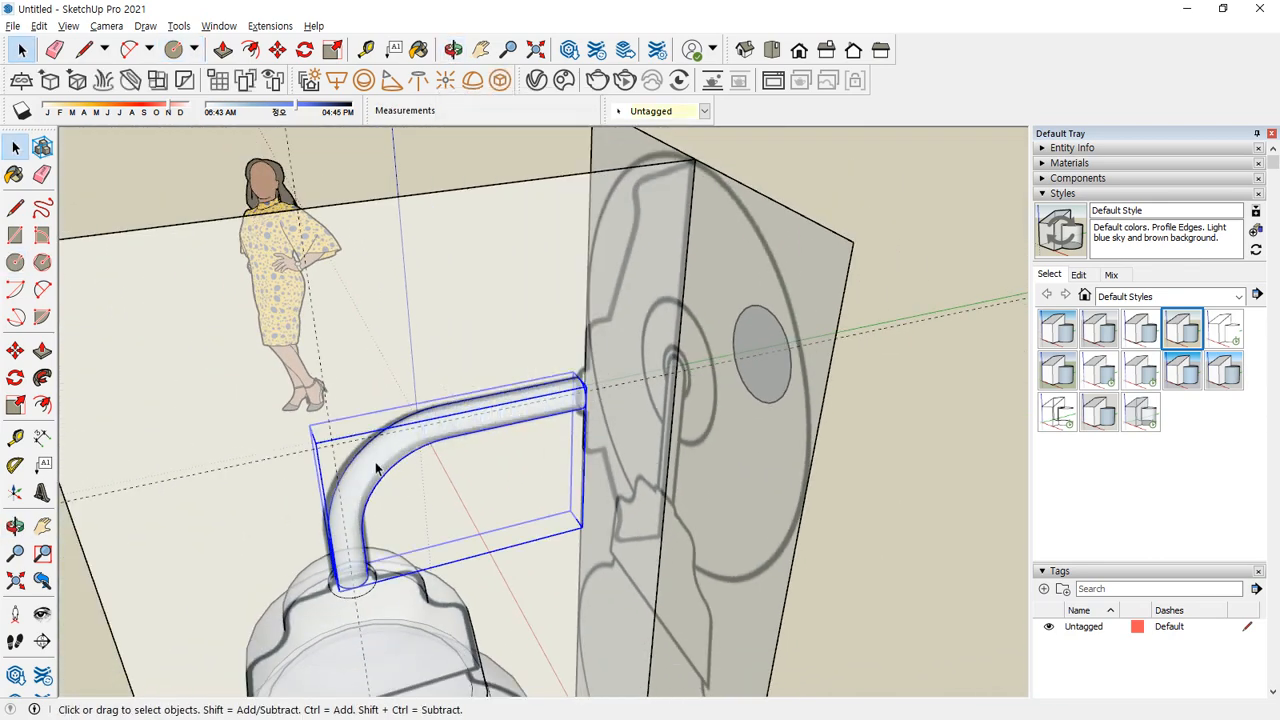
right_click(384, 458)
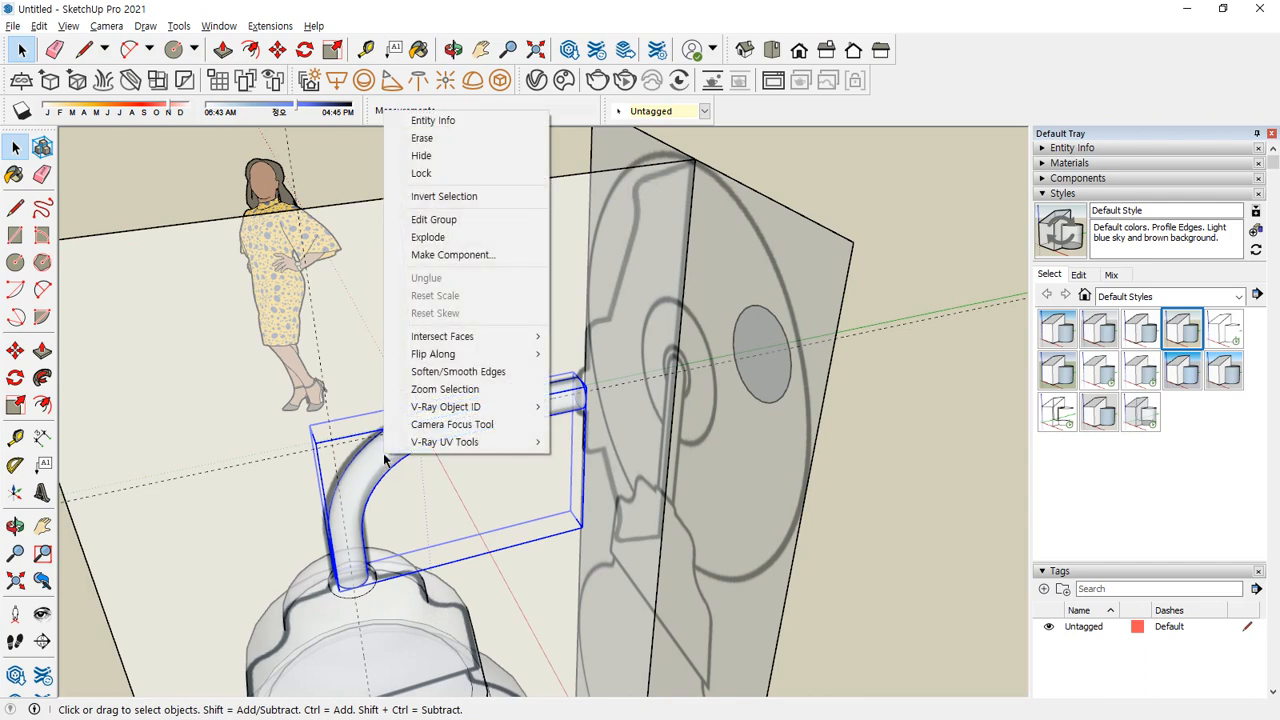
left_click(373, 469)
right_click(384, 614)
left_click(397, 648)
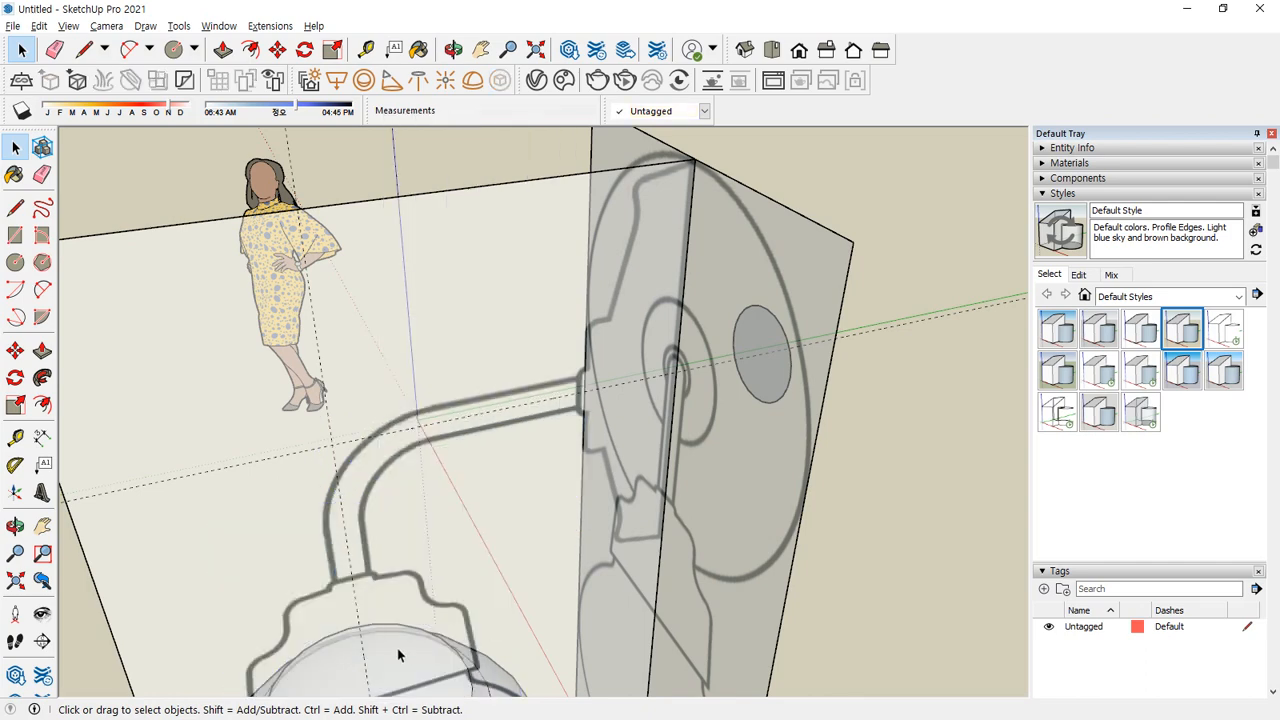
scroll(400, 645, "up", 5)
right_click(403, 565)
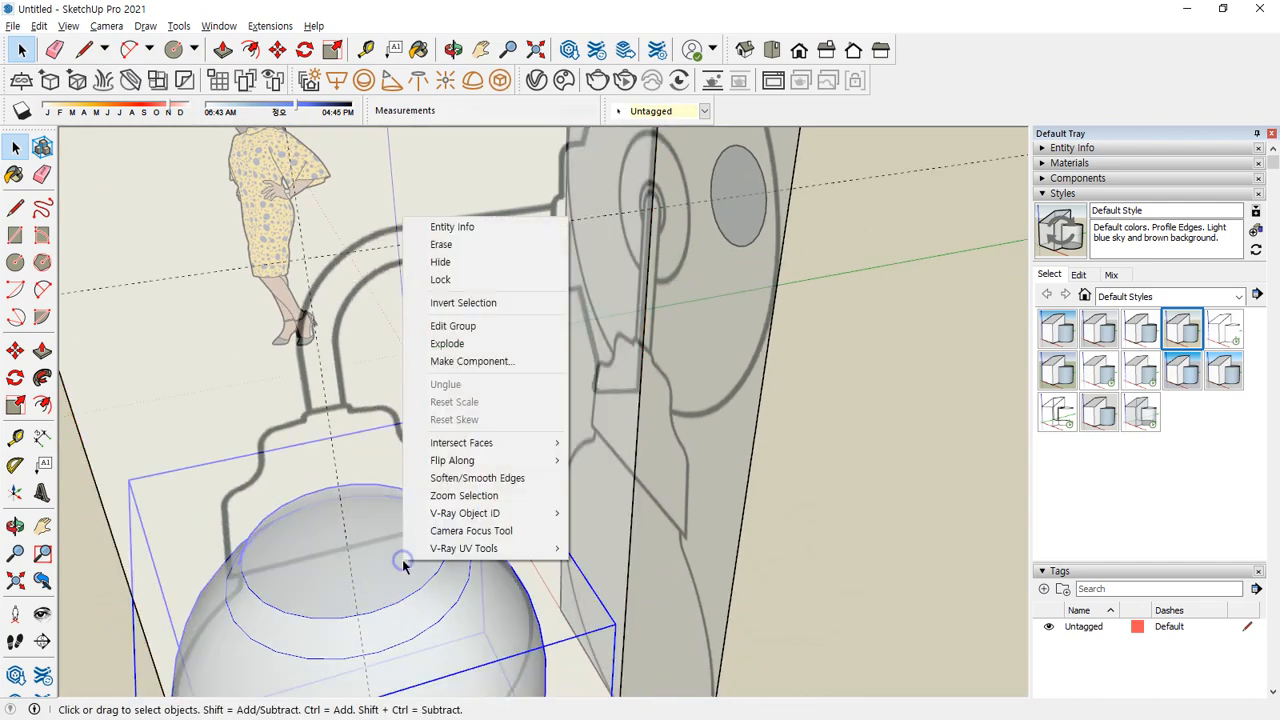
key("Escape")
Draw a rectangle over the mount's upper half, from the arm's centreline end to the upper corner where the reference planes meet
middle_click_drag(537, 334, 423, 386)
key("r")
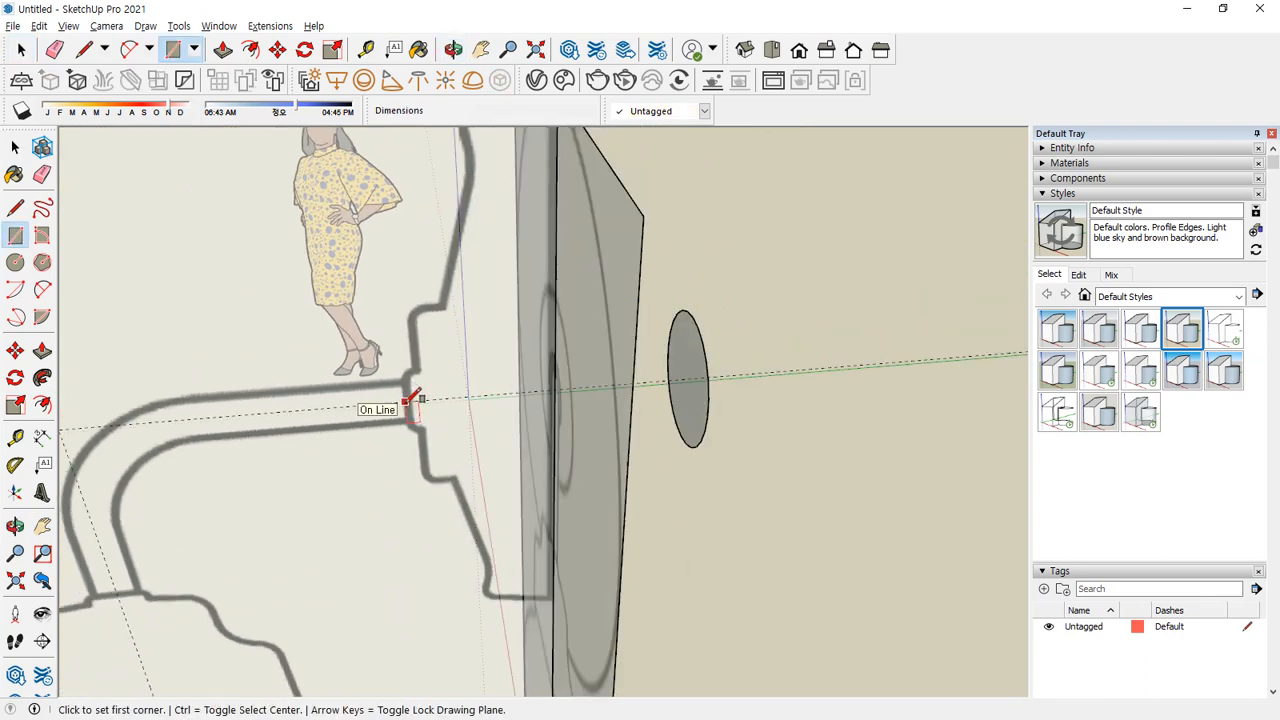
left_click(408, 403)
middle_click_drag(471, 277, 514, 286)
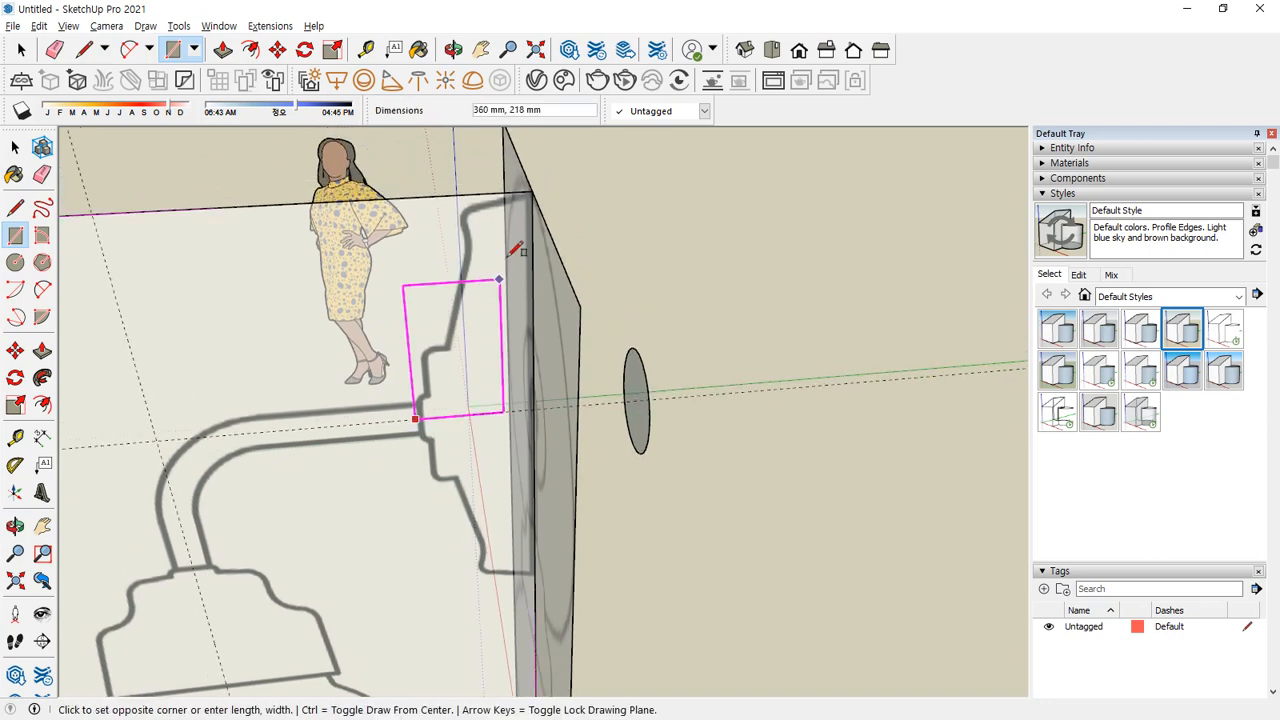
left_click(534, 183)
Draw the mount profile's sloping top edge from the reference planes' shared corner, extending it past the rounded bend
mouse_move(534, 183)
middle_mouse_down()
mouse_move(520, 194)
mouse_move(543, 194)
middle_mouse_up()
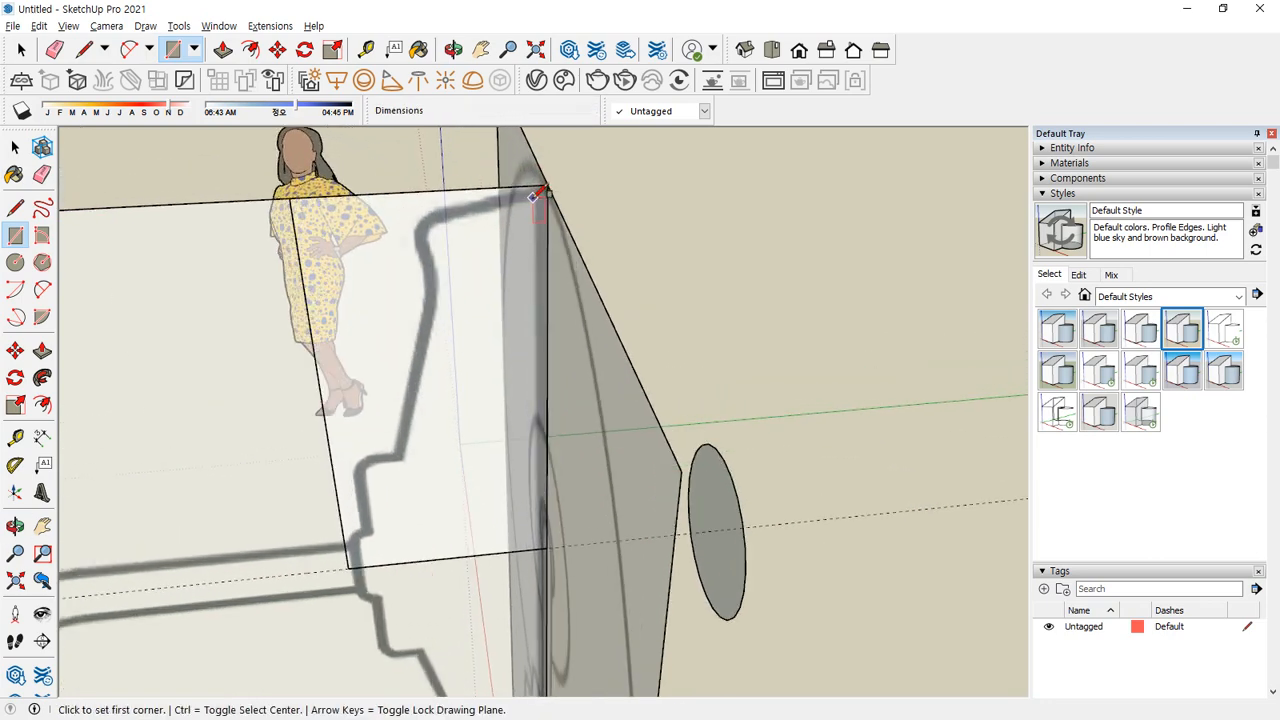
key("l")
left_click(548, 185)
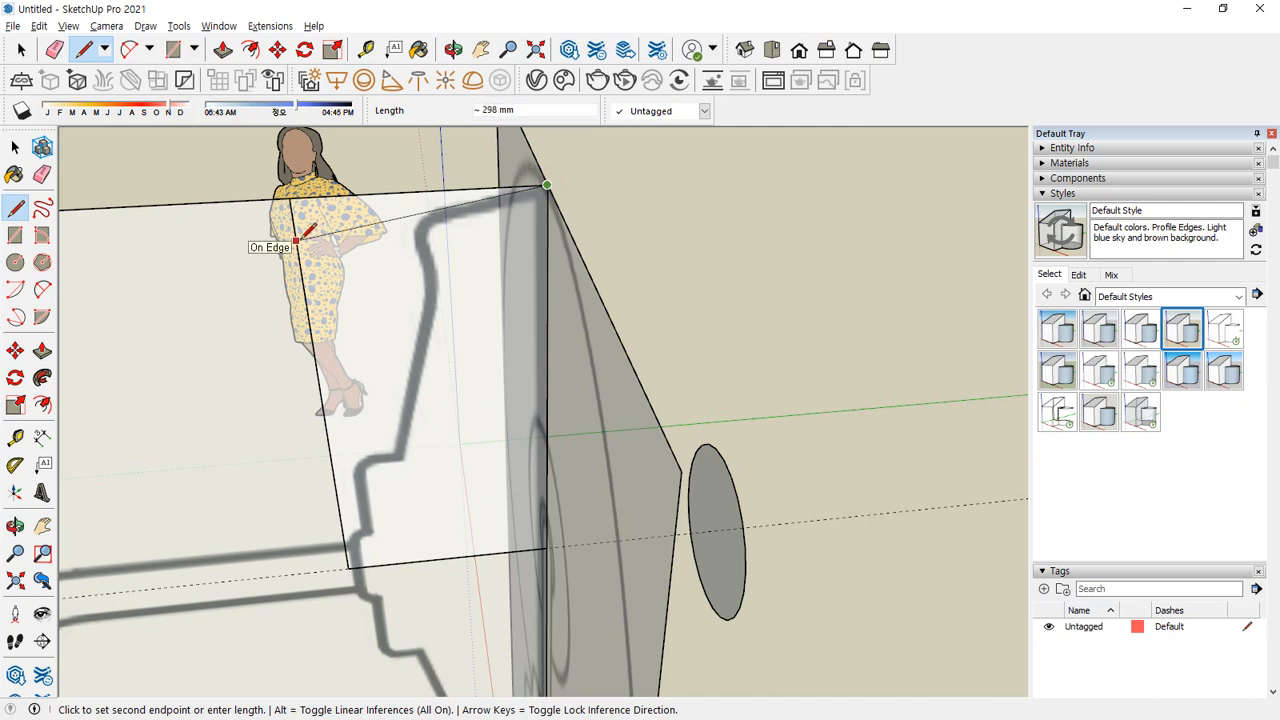
left_click(364, 230)
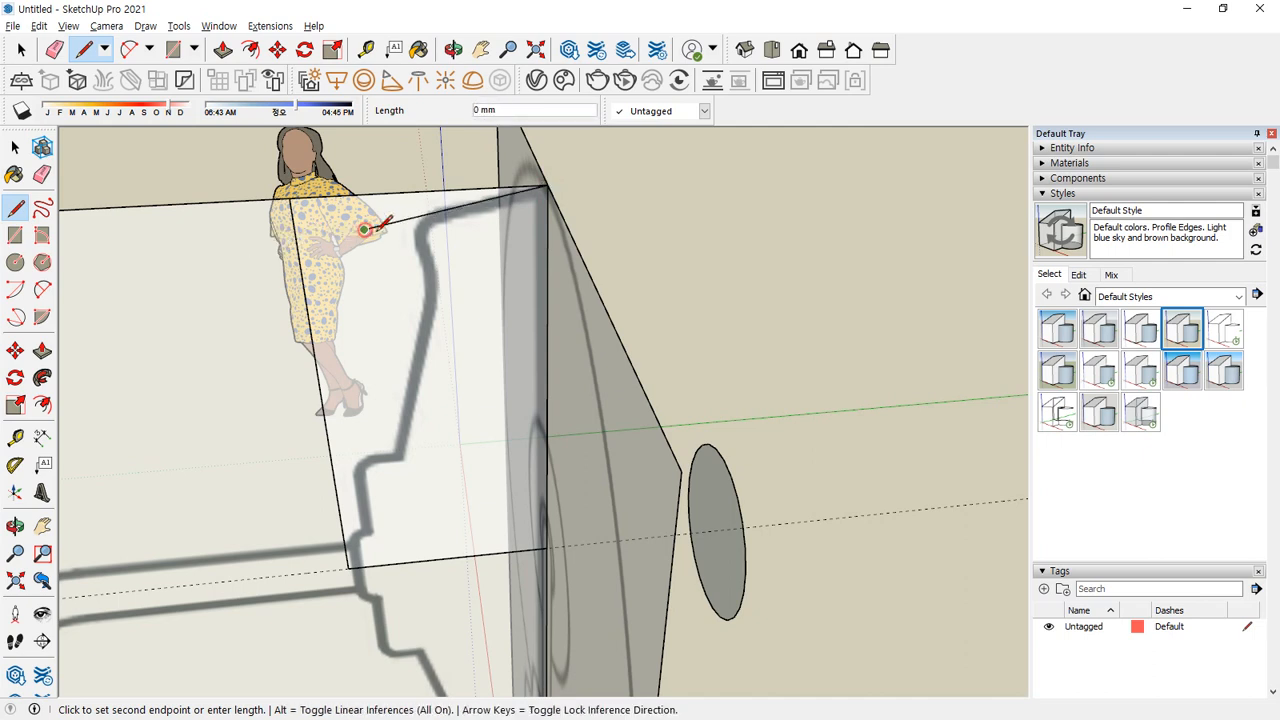
key("Escape")
Draw the short slanted edge below the profile's top bend, overshooting both the top edge and the kink
left_click(420, 268)
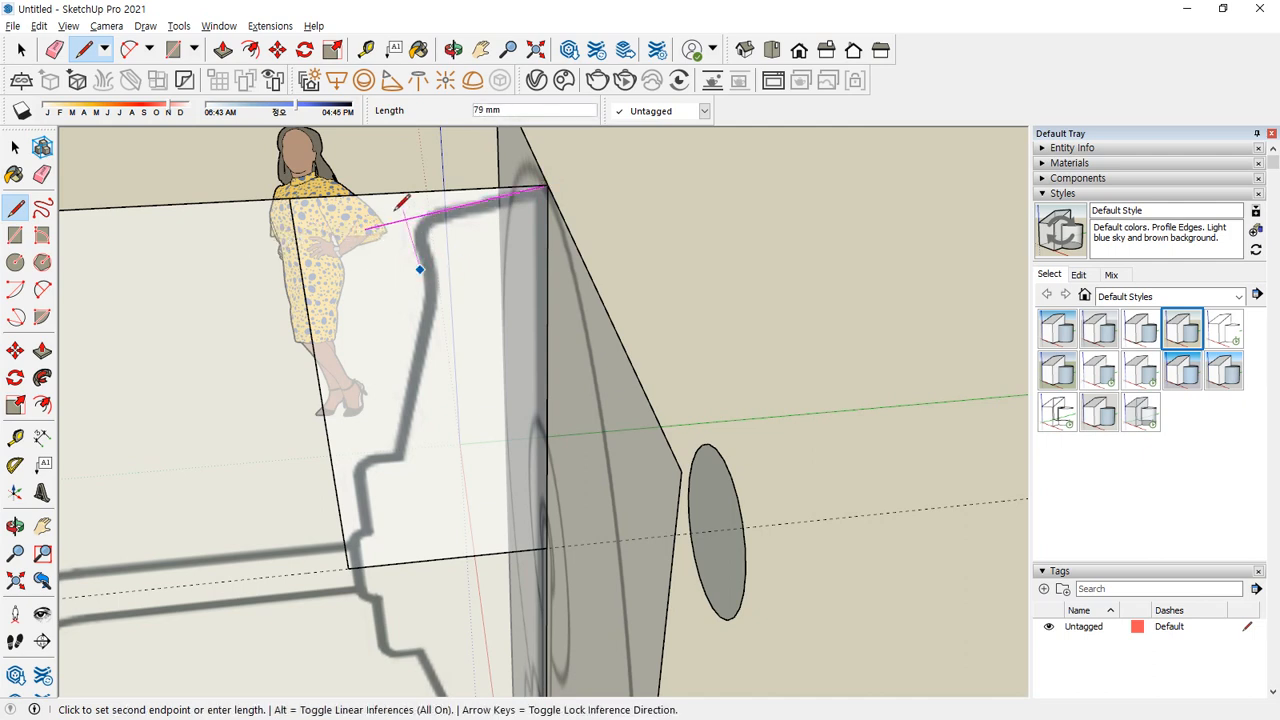
middle_click_drag(397, 203, 405, 150)
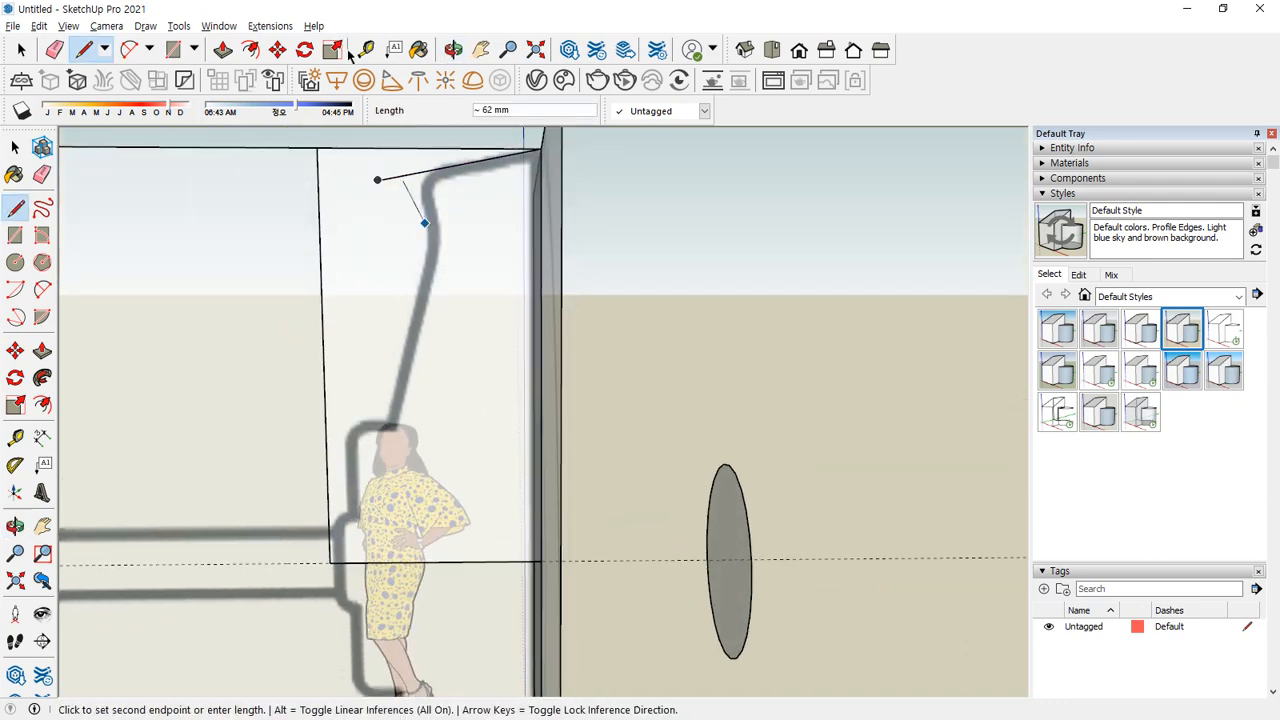
left_click(414, 172)
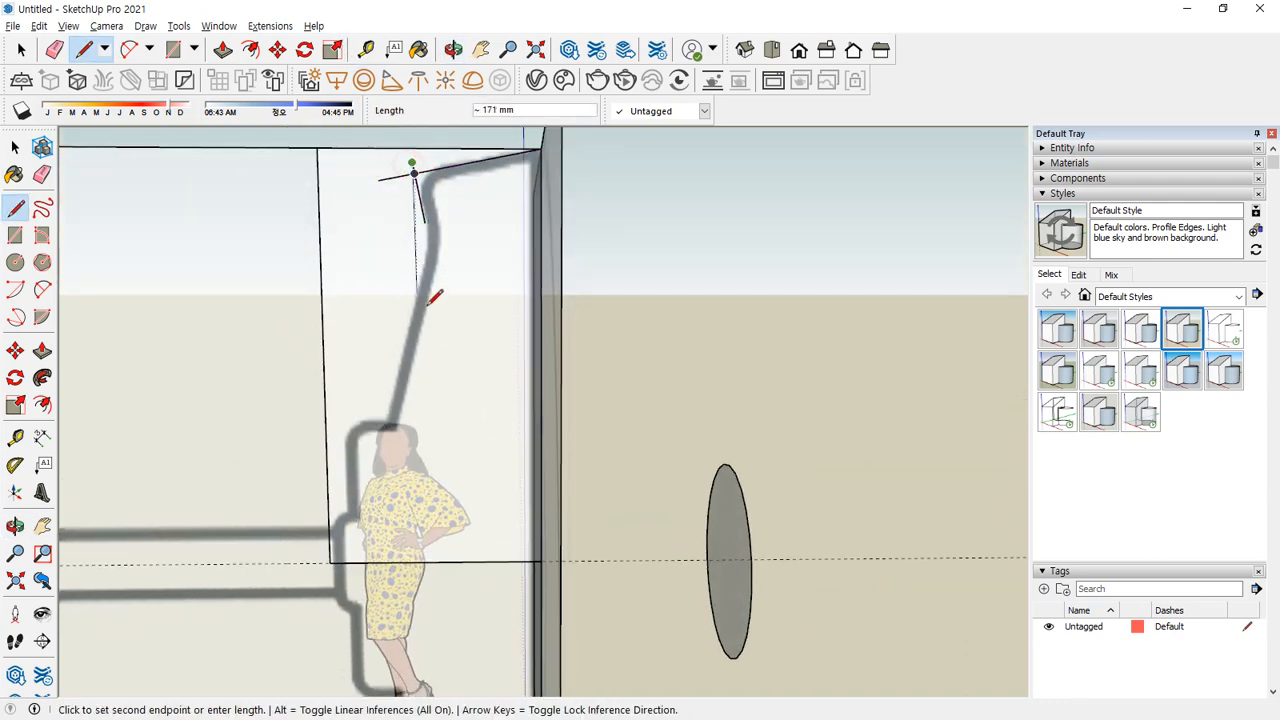
left_click(451, 349)
key("Escape")
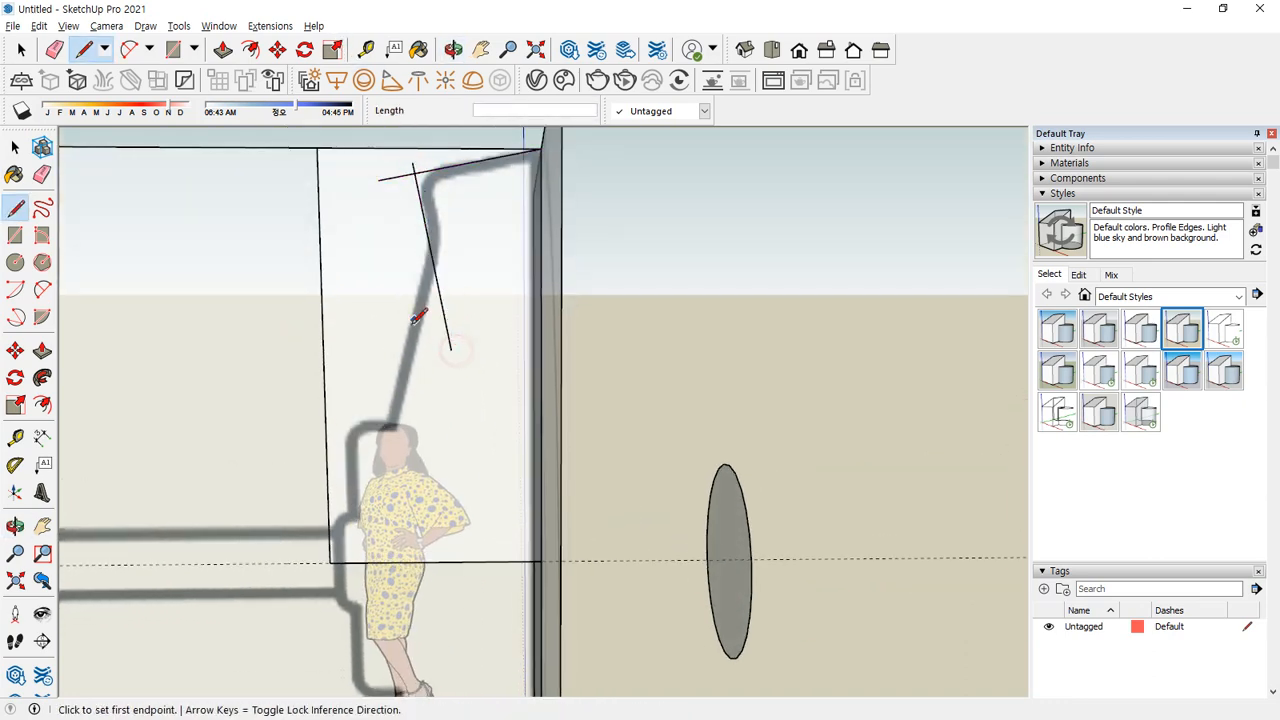
Try to trace the mount's long slanted side and the horizontal edge of the step below it
left_click(388, 421)
left_click(449, 195)
scroll(401, 383, "up", 3)
left_click(396, 380)
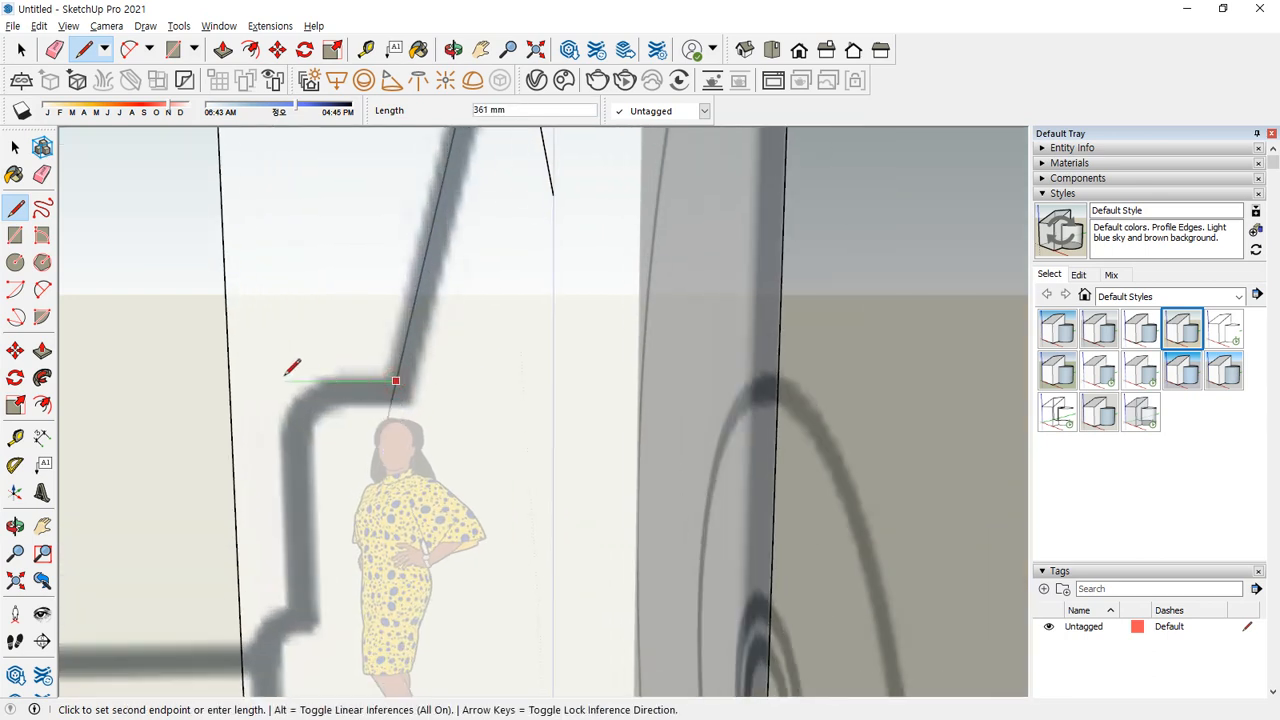
left_click(268, 379)
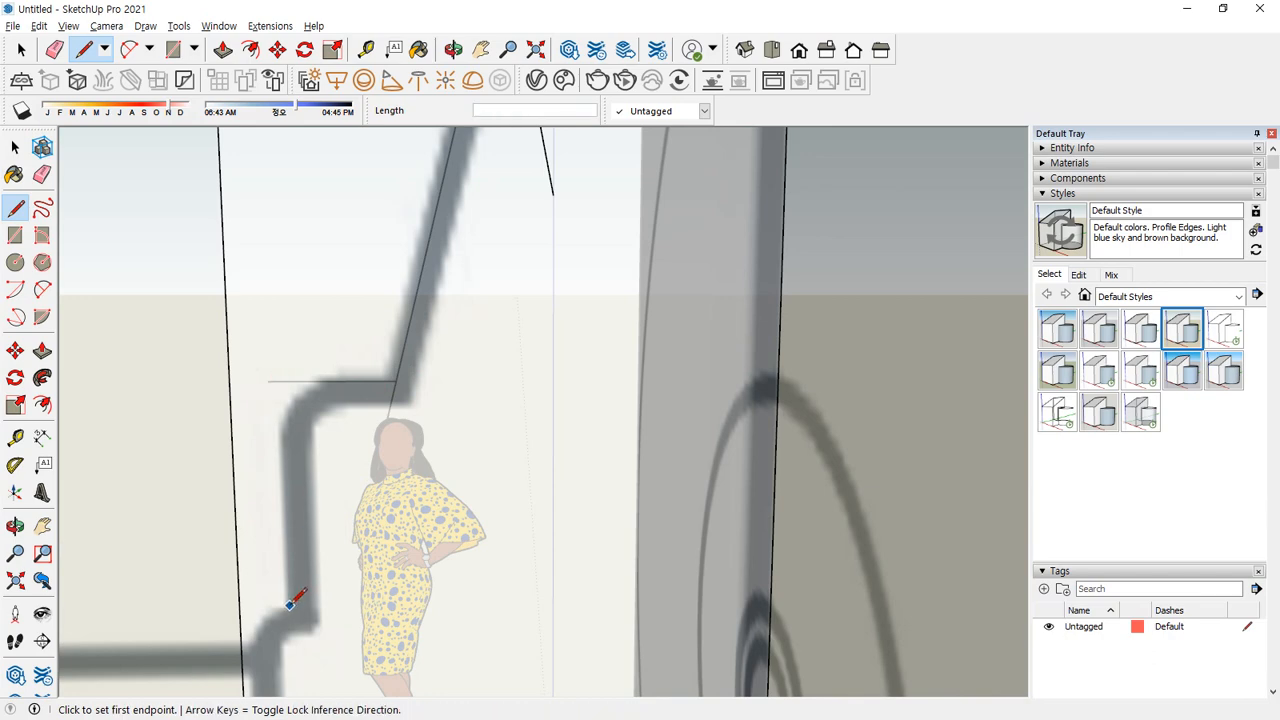
Draw the step's vertical edge and the short horizontal edge from its lower end out to the rectangle's side
left_click_drag(289, 604, 281, 344)
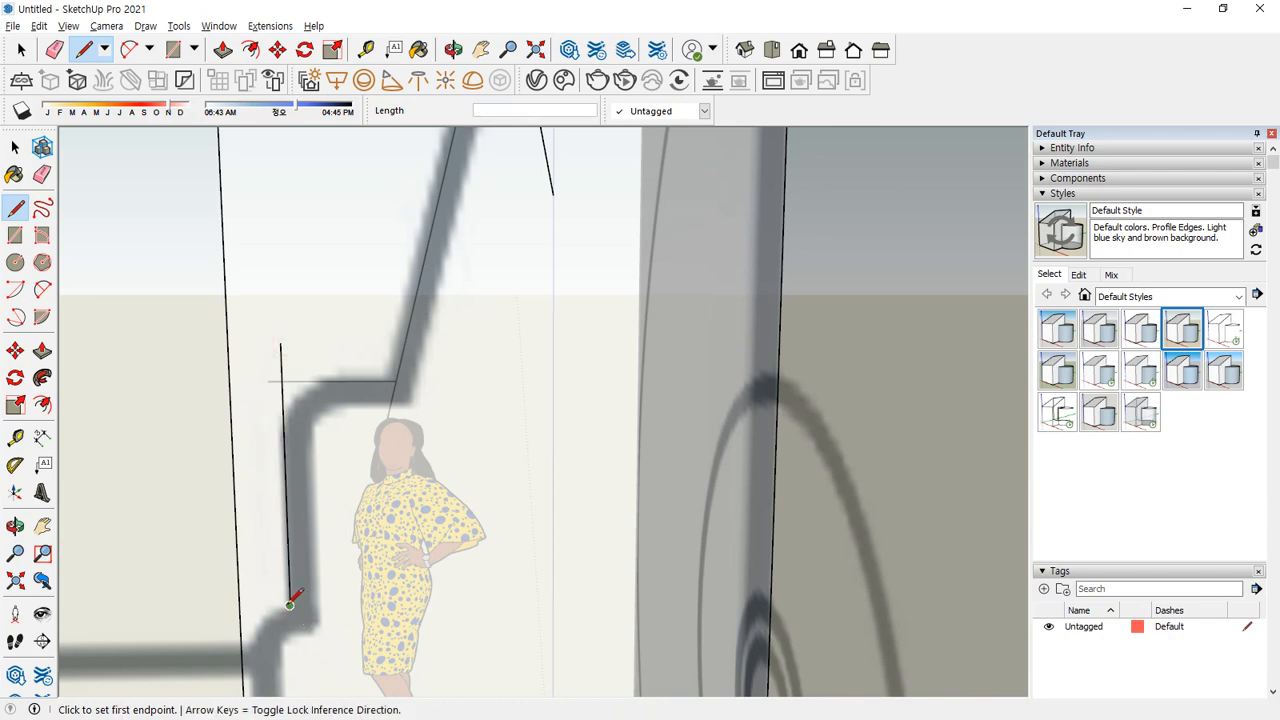
left_click(289, 604)
mouse_move(214, 602)
middle_mouse_down()
mouse_move(257, 586)
mouse_move(686, 566)
mouse_move(614, 520)
mouse_move(500, 486)
mouse_move(392, 572)
mouse_move(209, 249)
mouse_move(266, 254)
mouse_move(237, 251)
mouse_move(323, 371)
mouse_move(394, 371)
middle_mouse_up()
key("e")
scroll(396, 360, "up", 2)
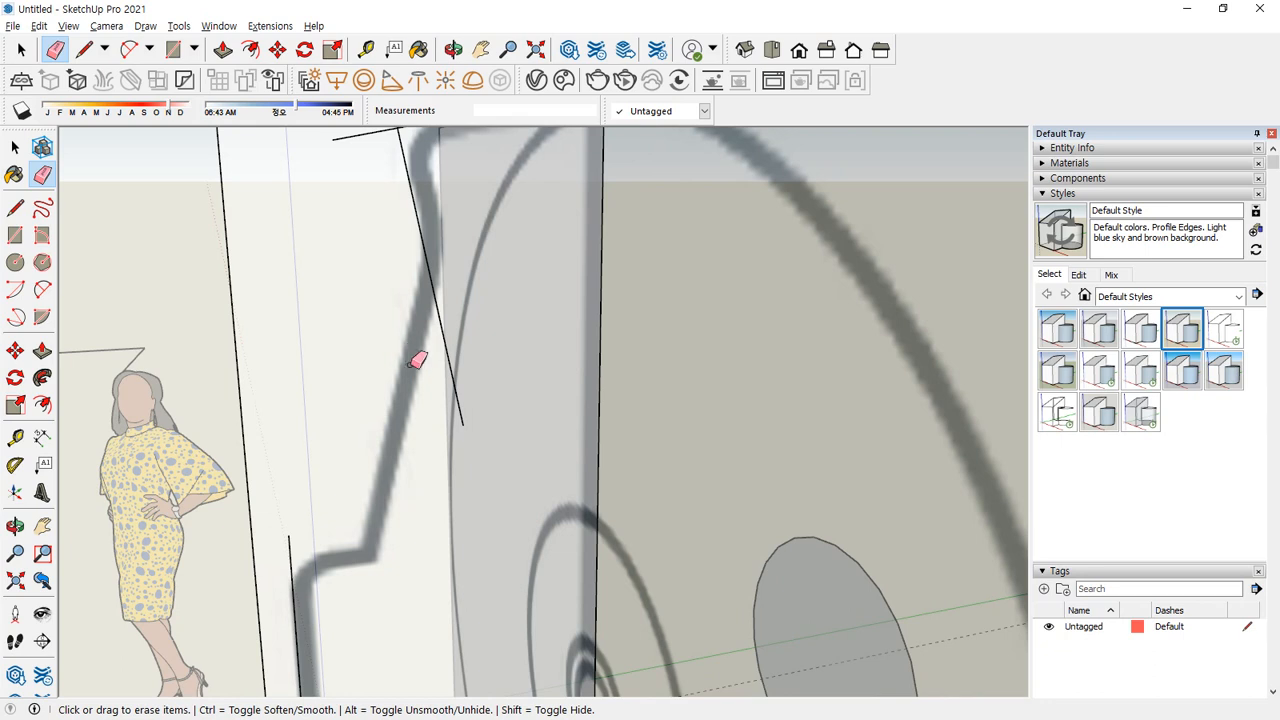
Draw the step's horizontal edge on the side-view plane from the foot of the slanted side across the vertical edge
key("l")
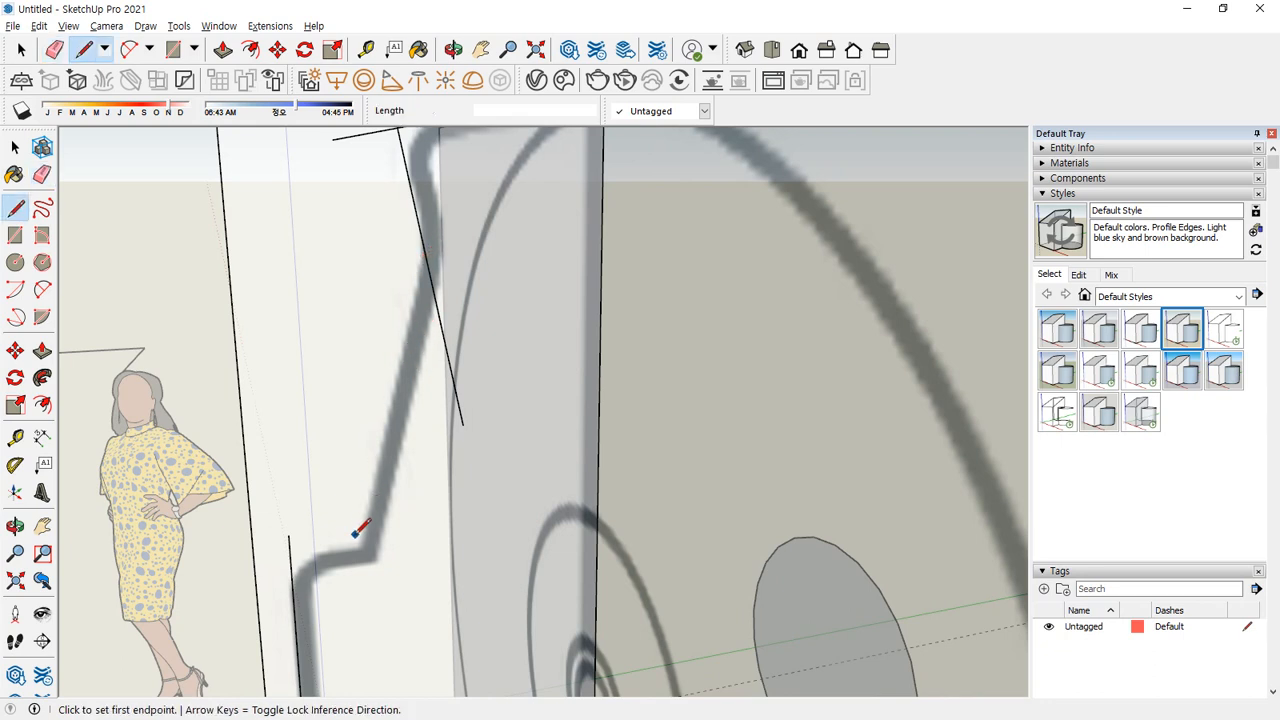
left_click(363, 545)
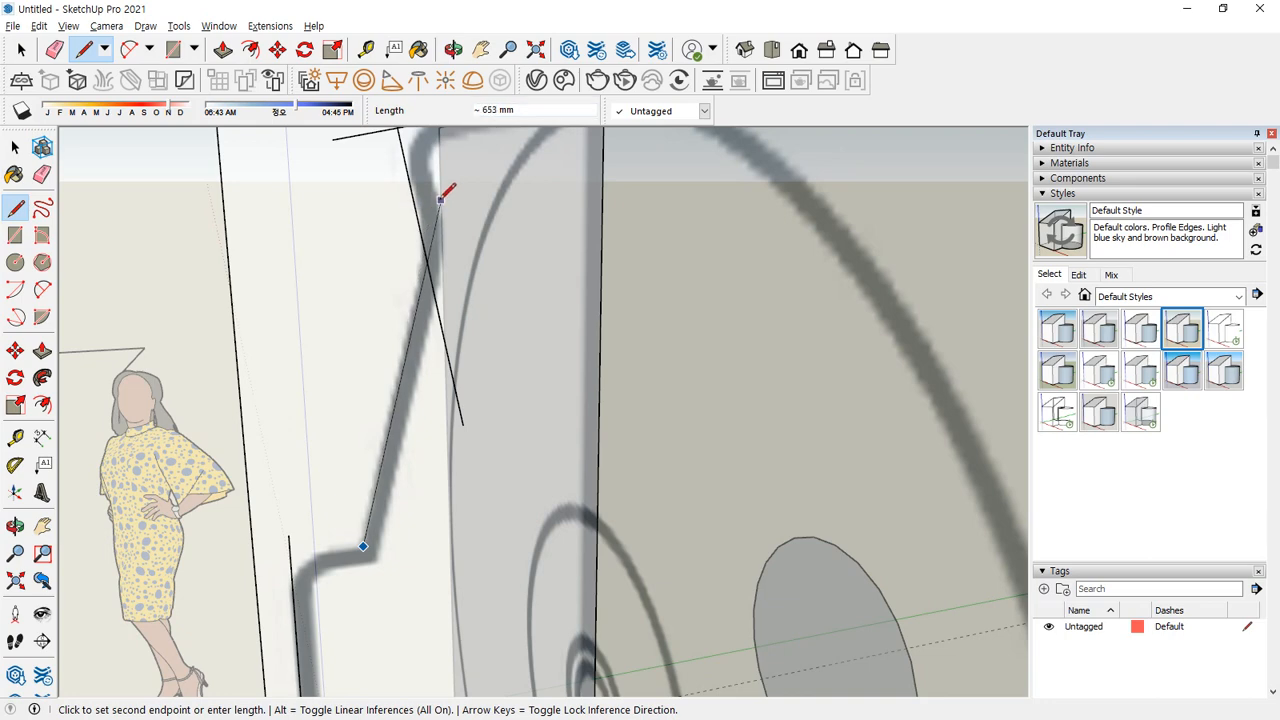
key("Escape")
left_click(363, 546)
mouse_move(272, 554)
middle_mouse_down()
mouse_move(289, 534)
mouse_move(466, 563)
mouse_move(414, 437)
mouse_move(509, 583)
mouse_move(345, 537)
middle_mouse_up()
Draw the long slanted side from the step's inner corner up past the kink below the top bend
key("e")
left_click(405, 411)
key("l")
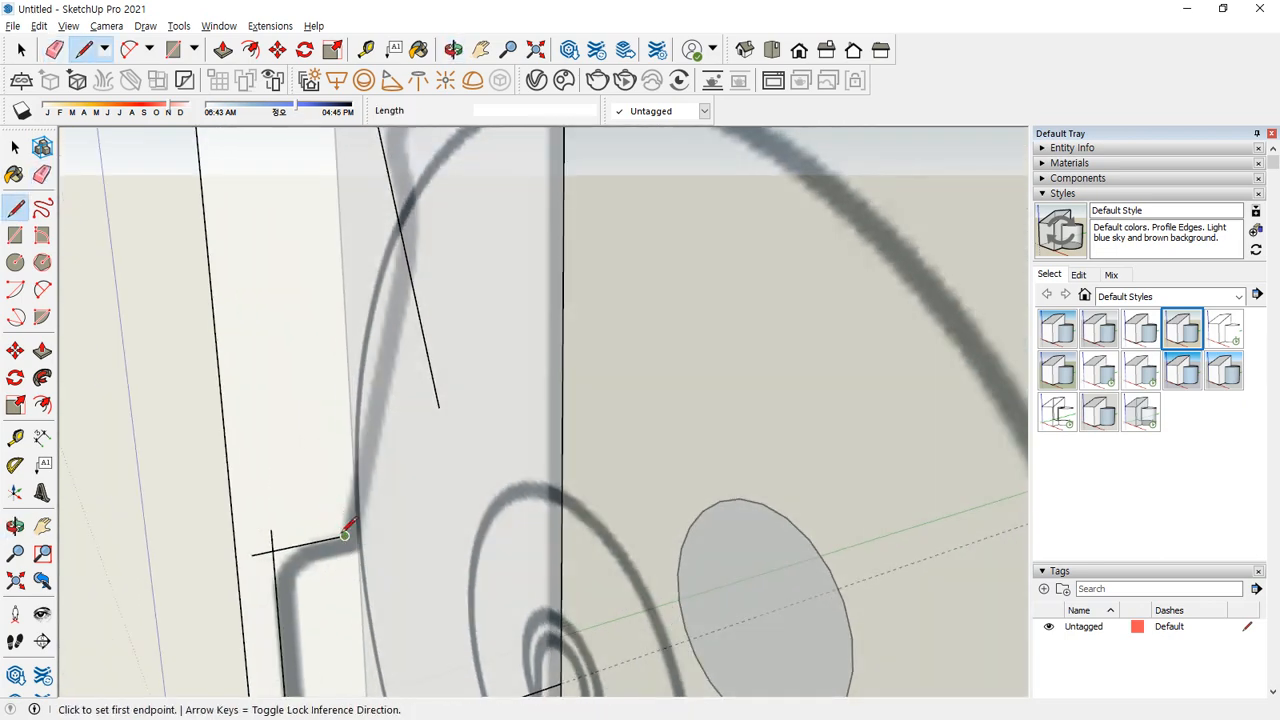
left_click(345, 534)
middle_click_drag(420, 246, 343, 251)
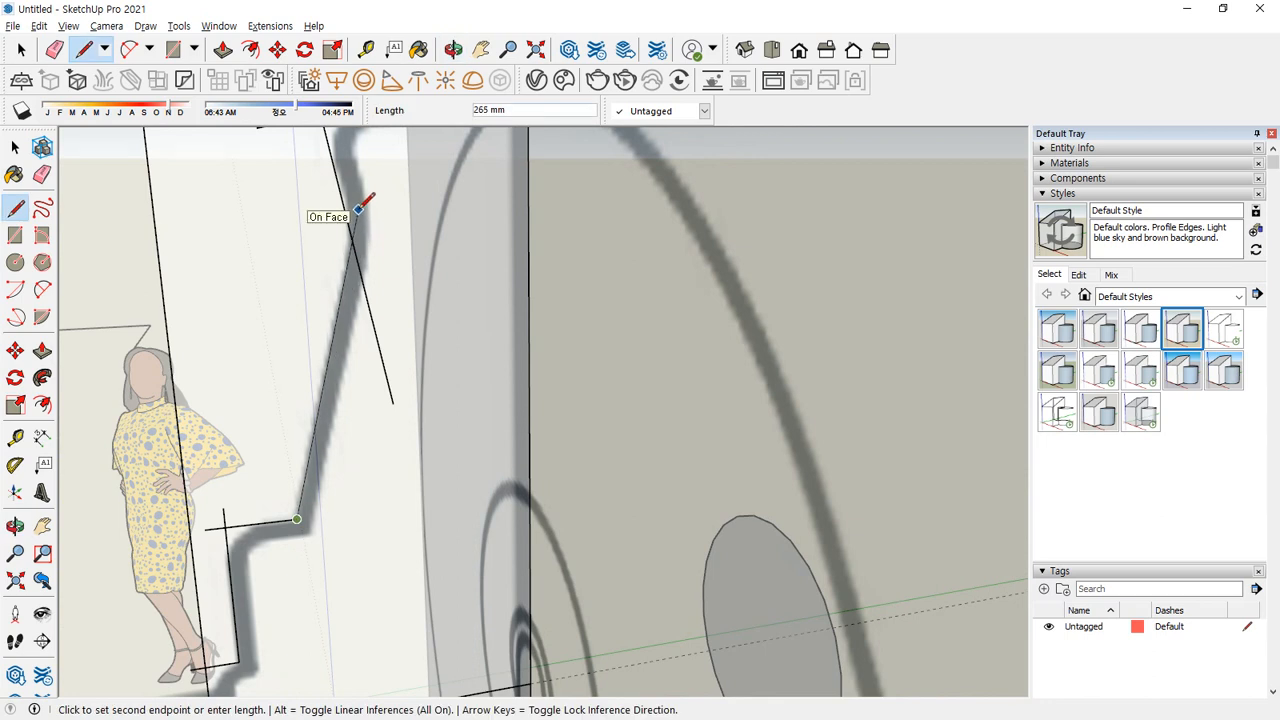
Erase the overshooting line ends and the rectangle's surplus edges, leaving only the closed stepped half-profile of the mount
key("space")
key("e")
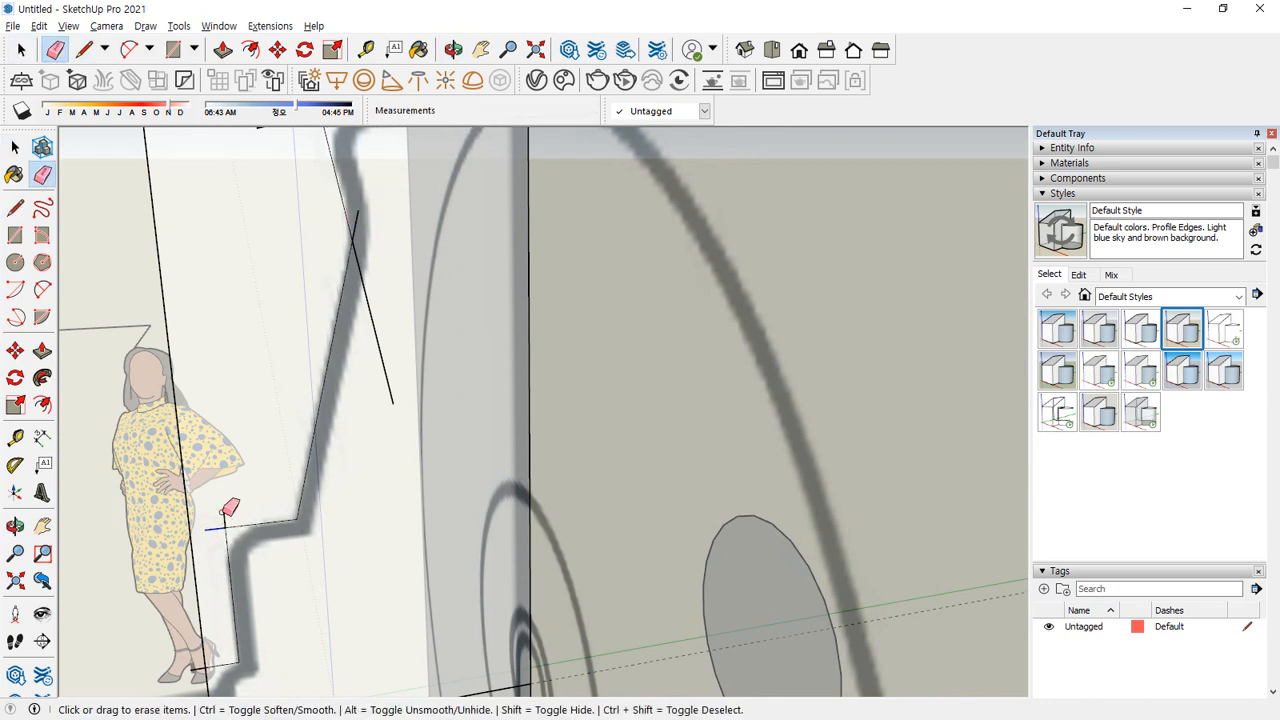
left_click_drag(379, 367, 359, 231)
scroll(368, 231, "down", 3)
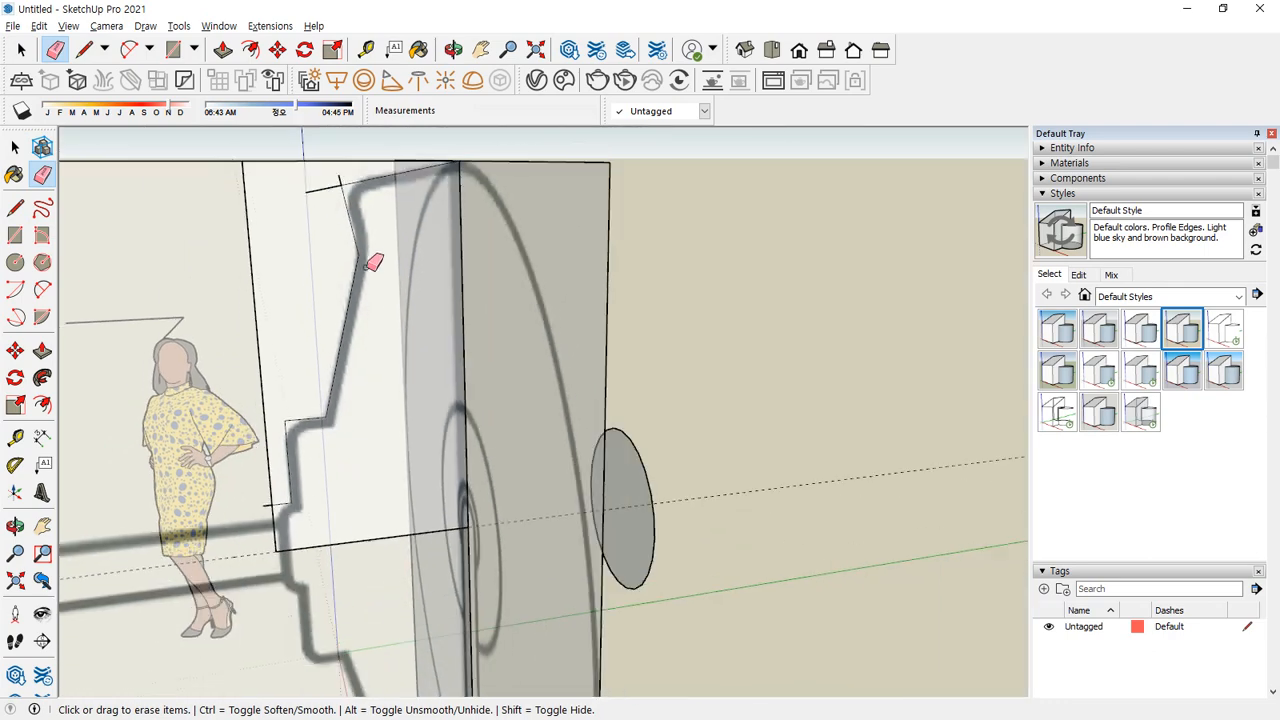
key("ctrl")
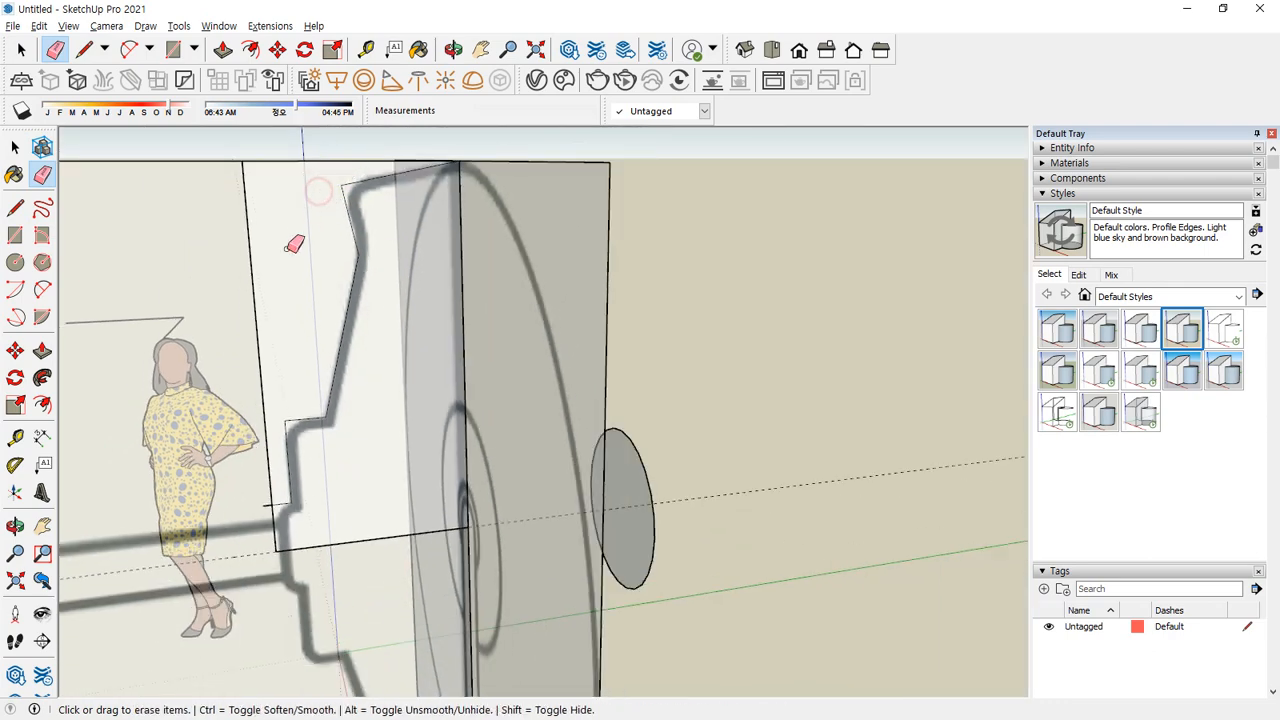
scroll(253, 506, "up", 3)
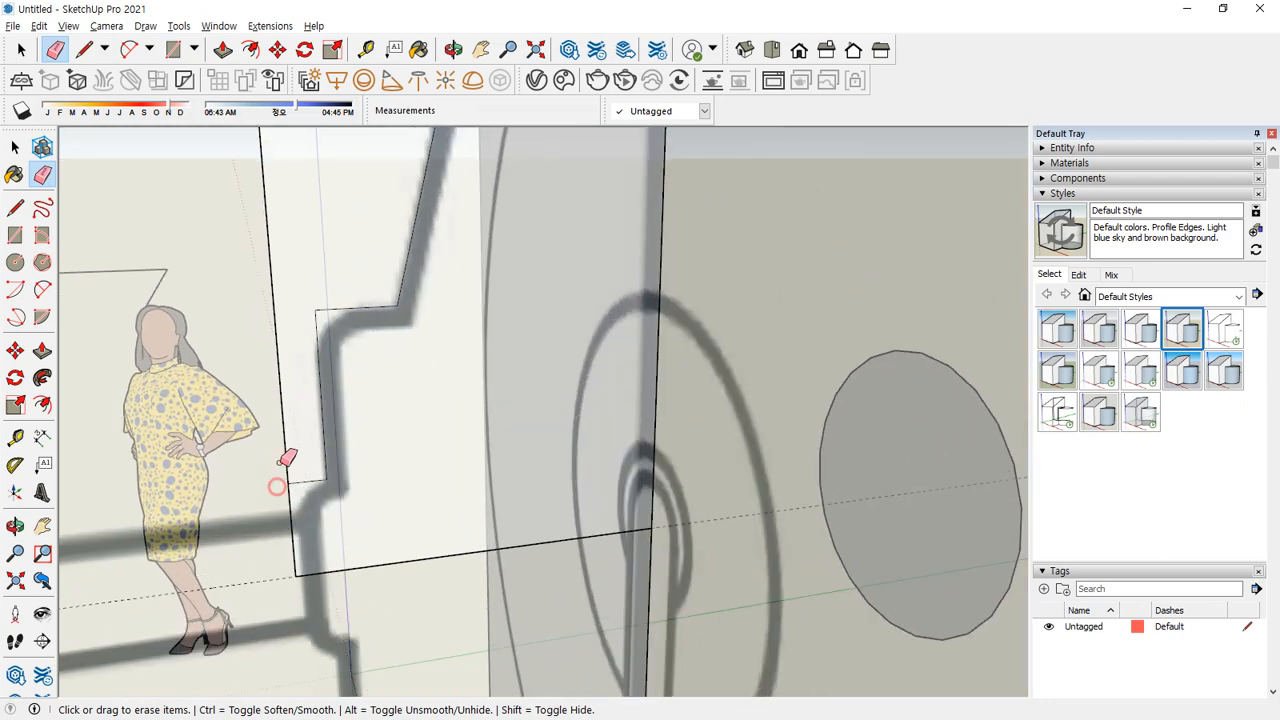
scroll(290, 457, "down", 5)
Erase the misplaced line crossing the scale figure, away from the reference plane
key("space")
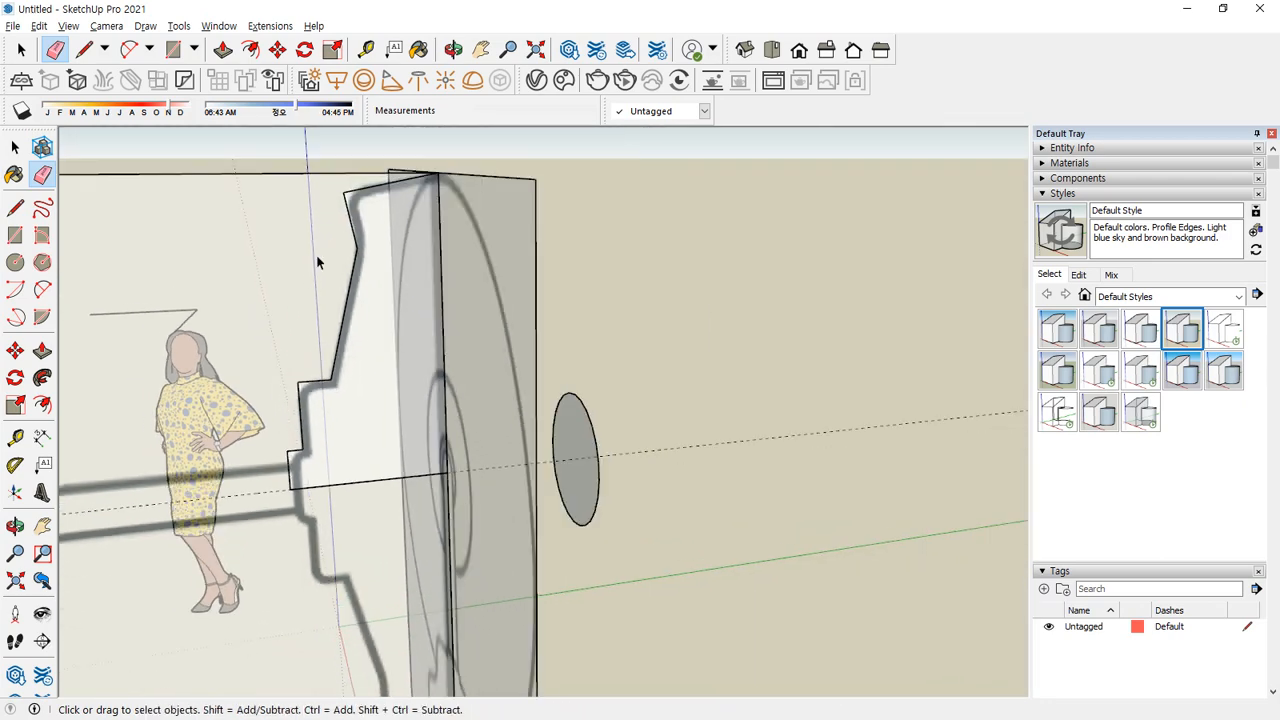
mouse_move(314, 249)
middle_mouse_down()
mouse_move(286, 297)
mouse_move(178, 198)
mouse_move(266, 352)
middle_mouse_up()
key("e")
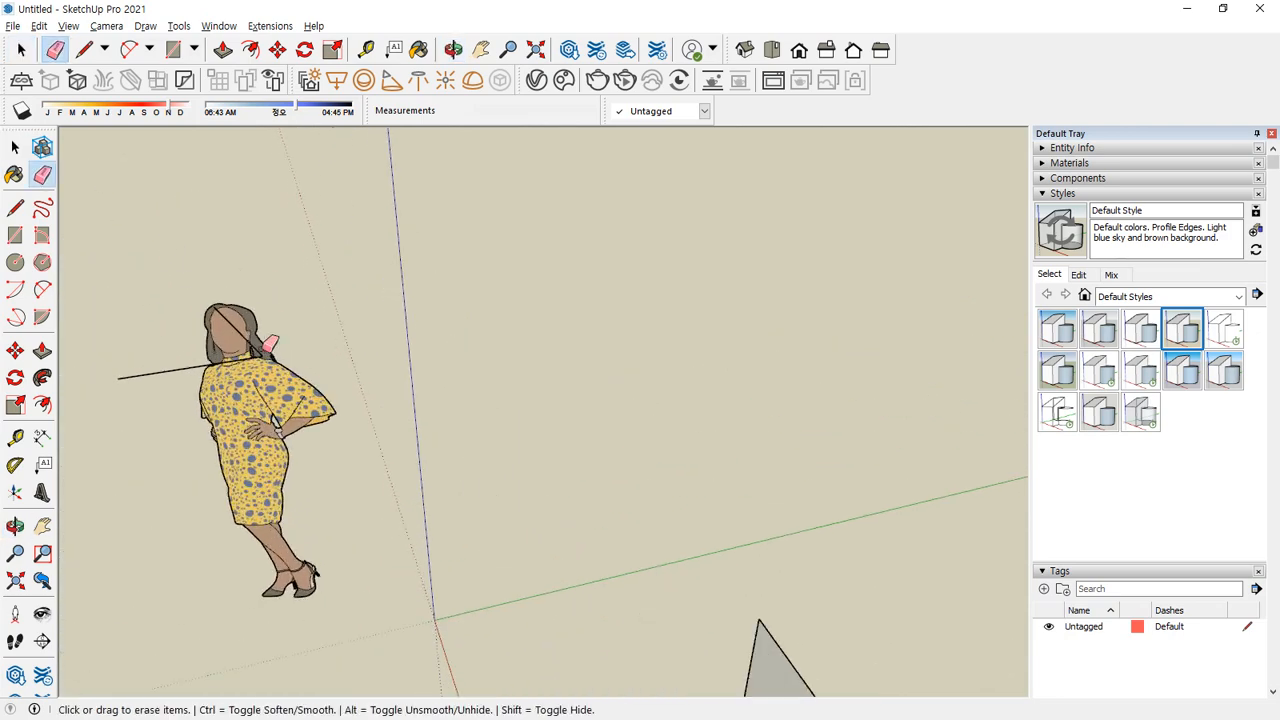
left_click(258, 395)
Round the profile's upper outer corner with a tangent arc and trim the sharp corner outside it
scroll(281, 471, "down", 2)
mouse_move(287, 467)
middle_mouse_down()
mouse_move(343, 323)
mouse_move(394, 363)
mouse_move(414, 331)
mouse_move(386, 343)
mouse_move(440, 283)
middle_mouse_up()
scroll(412, 340, "up", 2)
scroll(474, 293, "up", 2)
left_click(468, 272)
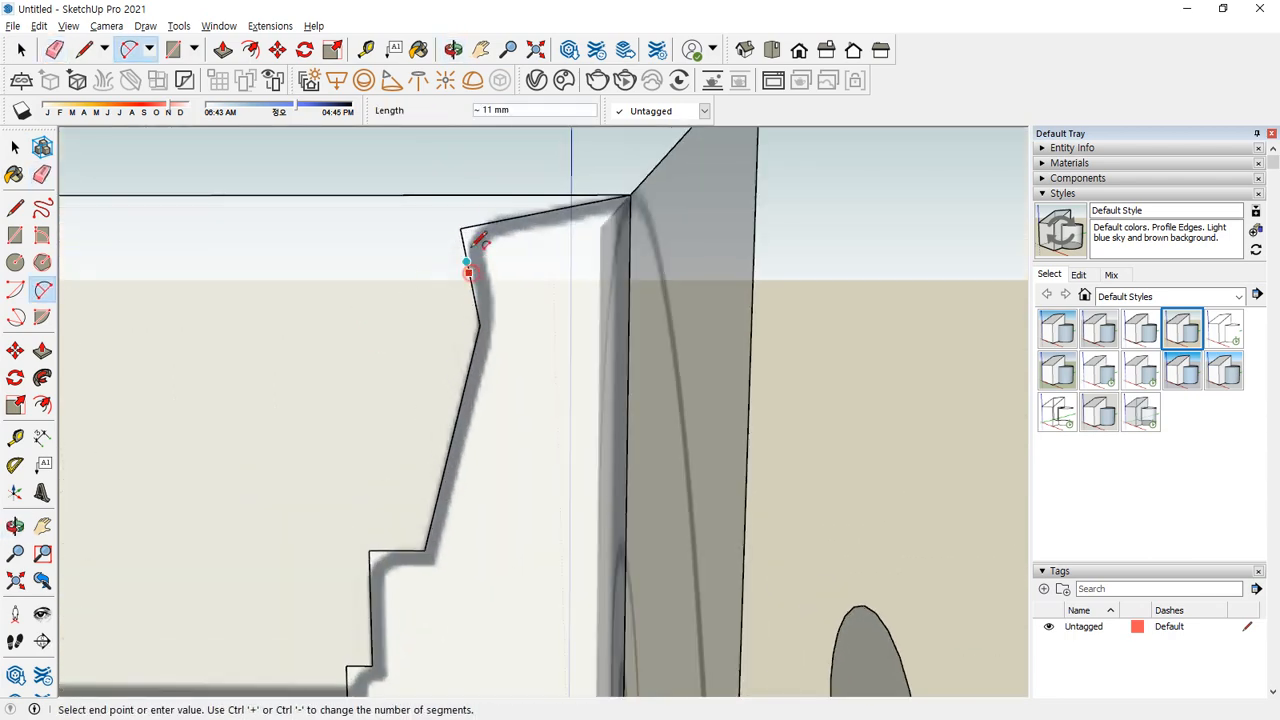
key("e")
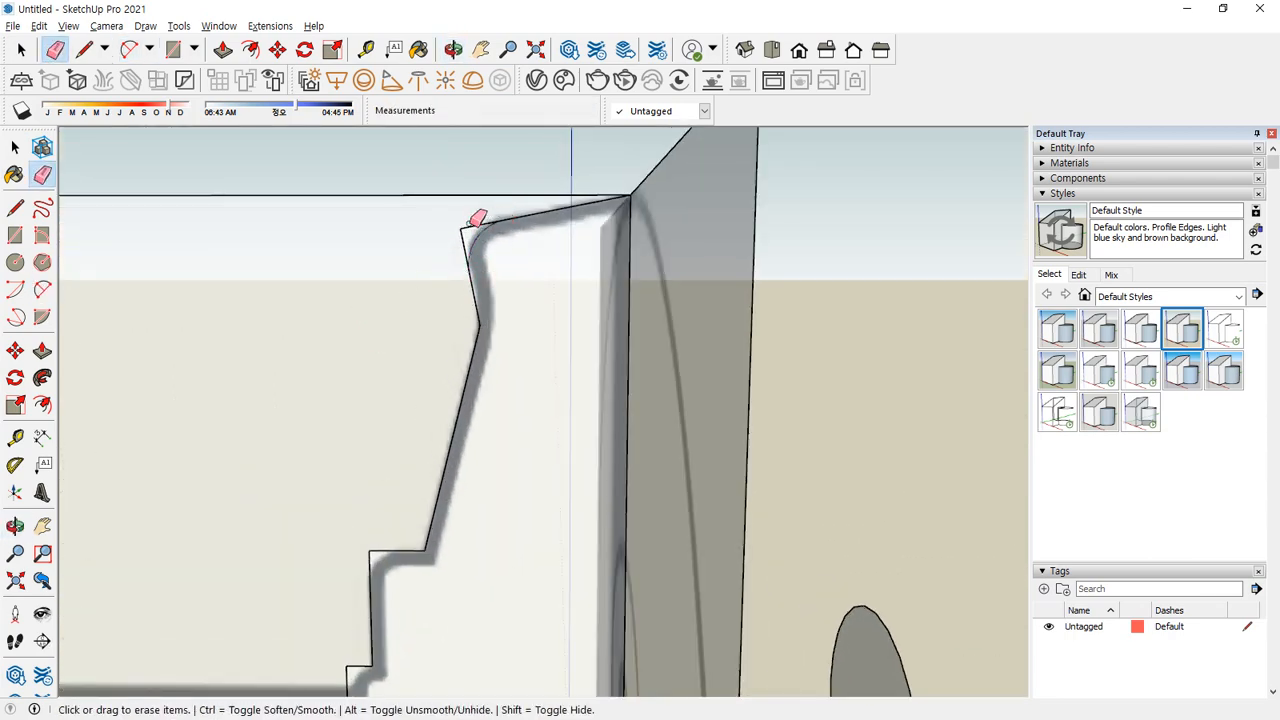
scroll(471, 342, "up", 3)
Smooth the kink between the short upper edge and the long slanted side with a tangent arc
key("a")
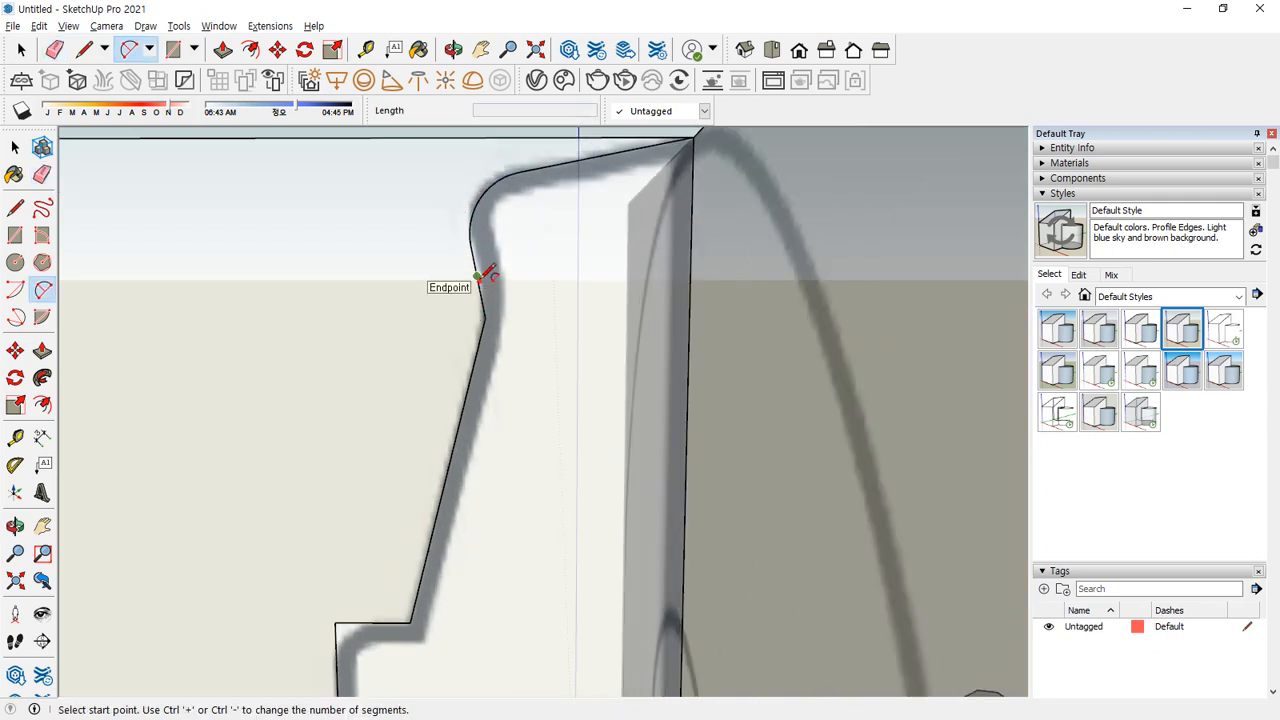
left_click(476, 276)
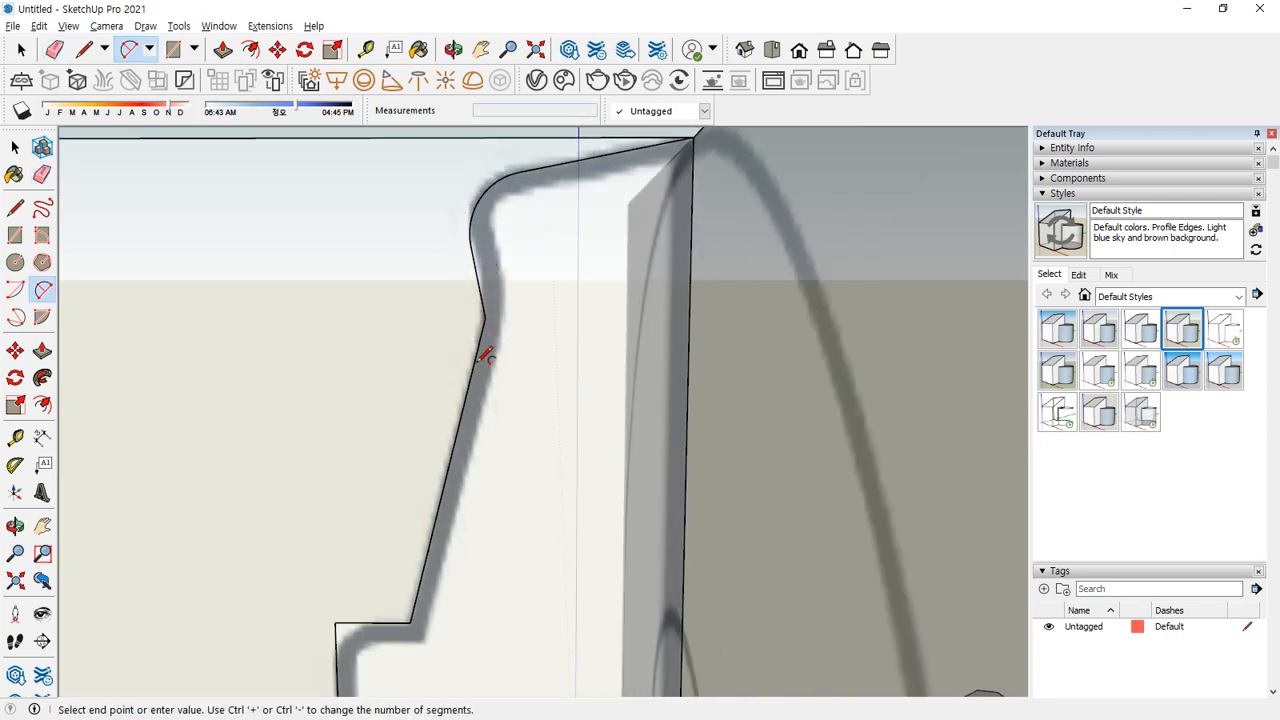
key("Escape")
left_click(478, 349)
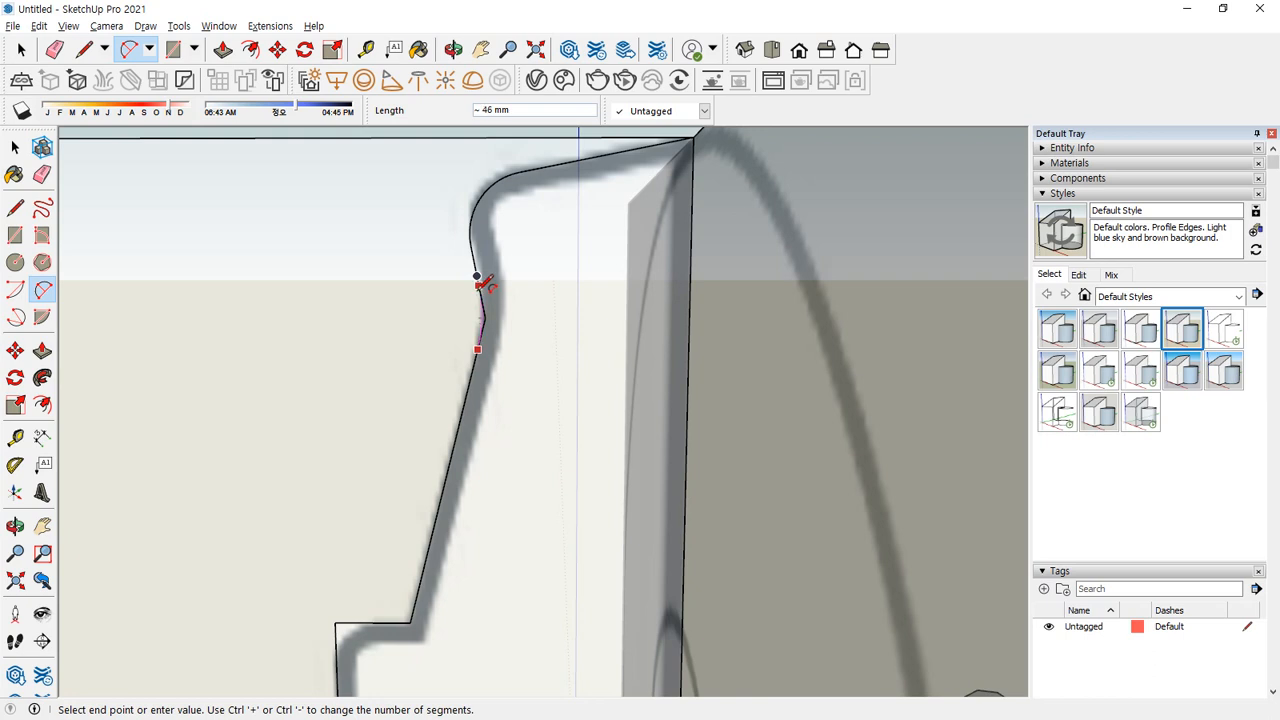
Round the outer corner of the profile's larger step with a tangent arc about 48 mm across
middle_click_drag(424, 567, 490, 373)
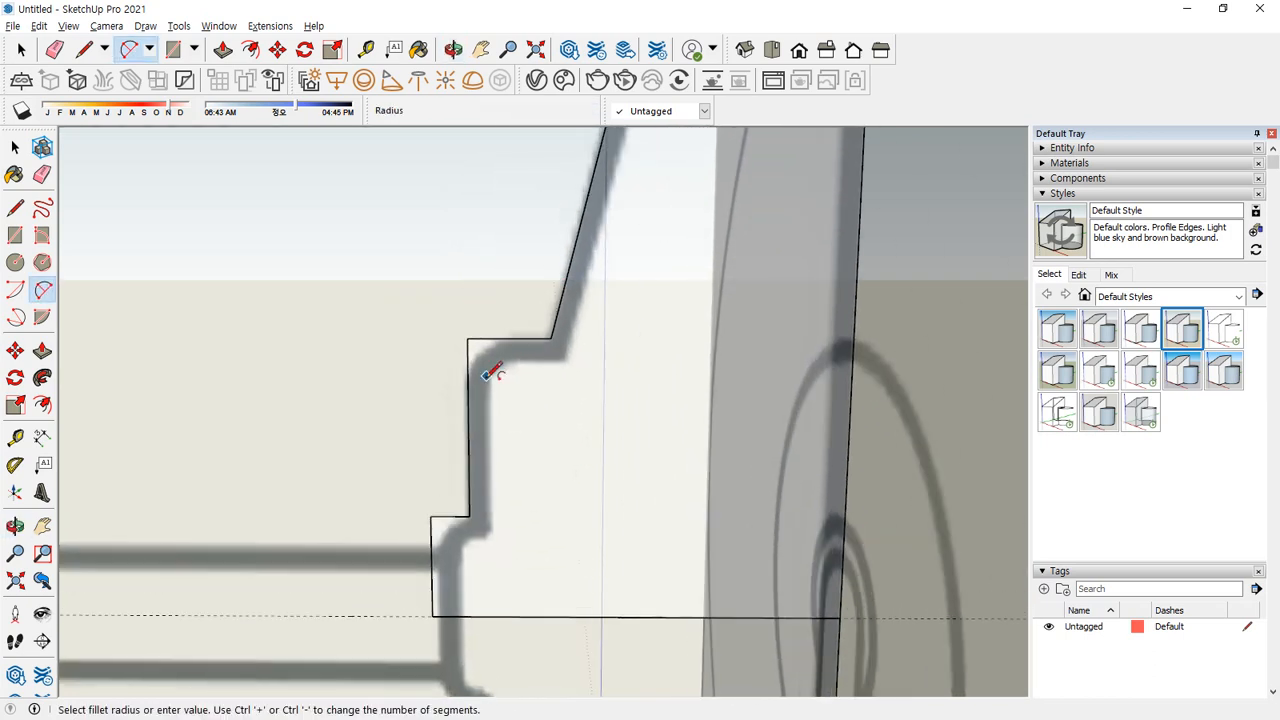
left_click(468, 385)
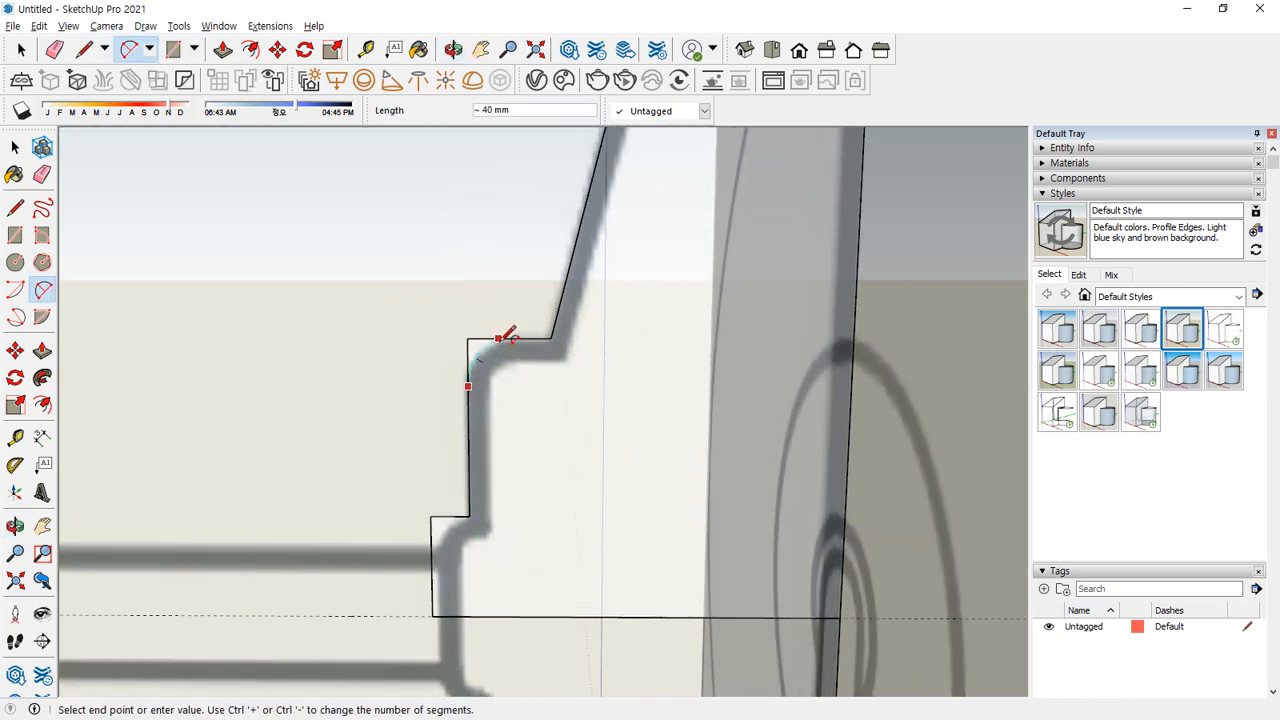
scroll(510, 336, "up", 2)
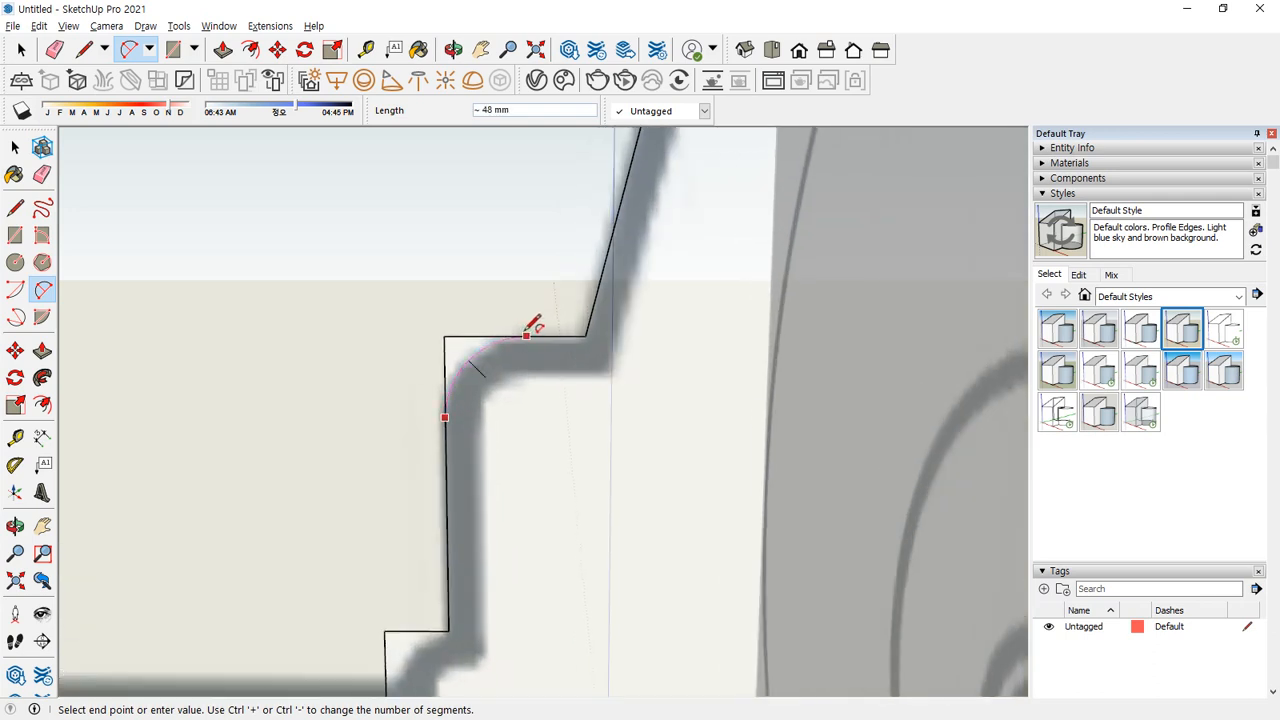
key("Escape")
middle_click_drag(526, 323, 517, 260)
Round the outer corner of the small step beside the arm with a tangent arc
scroll(517, 300, "up", 2)
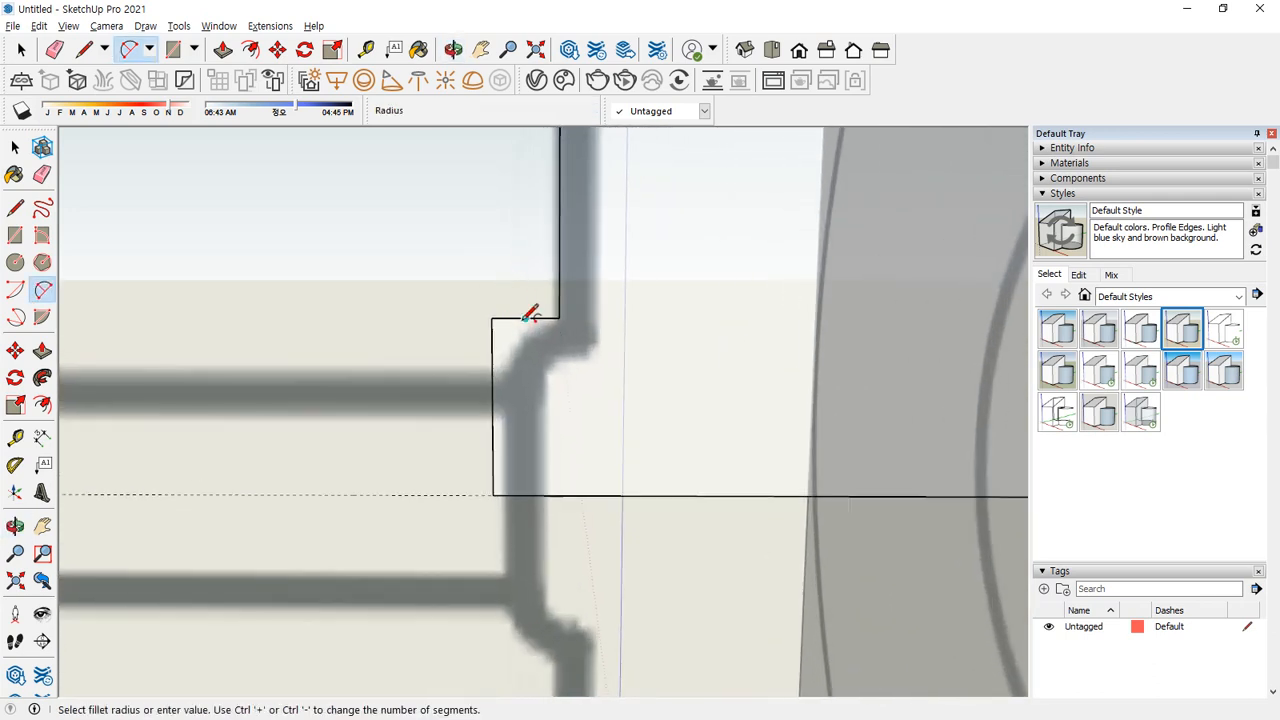
left_click(526, 318)
left_click(494, 349)
scroll(481, 406, "down", 3)
scroll(483, 405, "down", 3)
Revolve the mount half-profile around the circle behind the front-view plane with Follow Me
key("space")
left_click(722, 390)
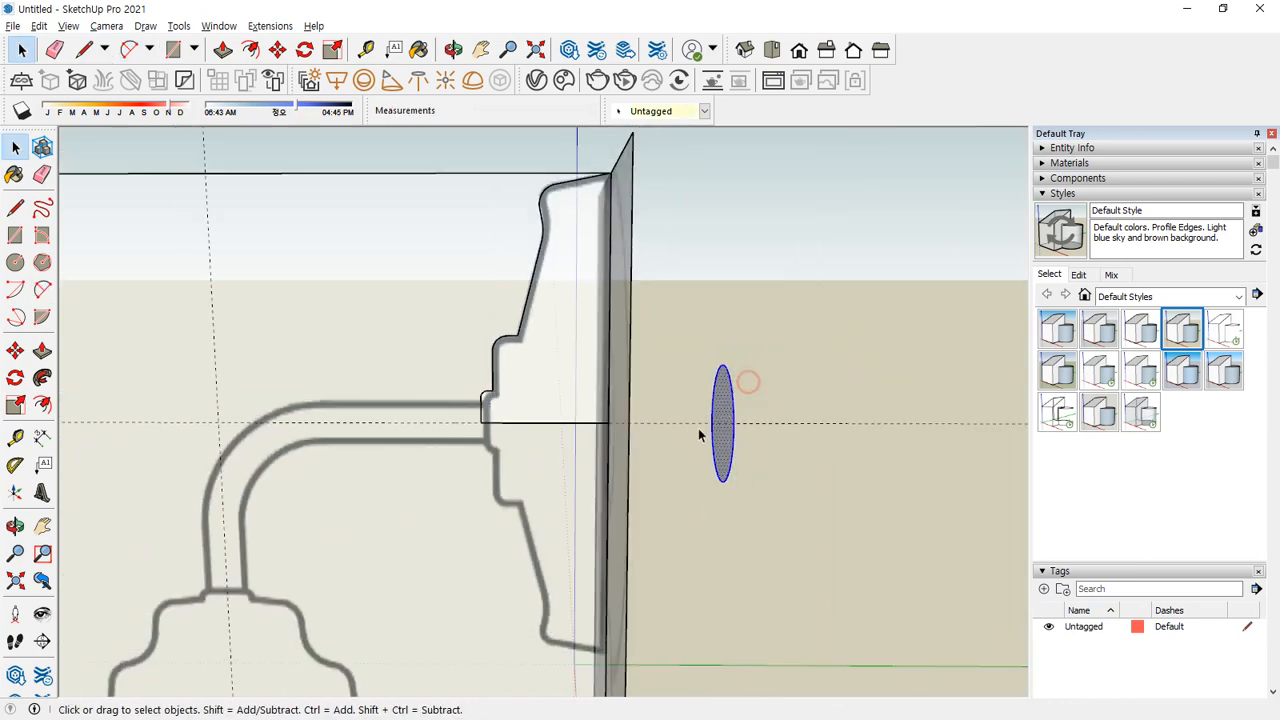
left_click(42, 377)
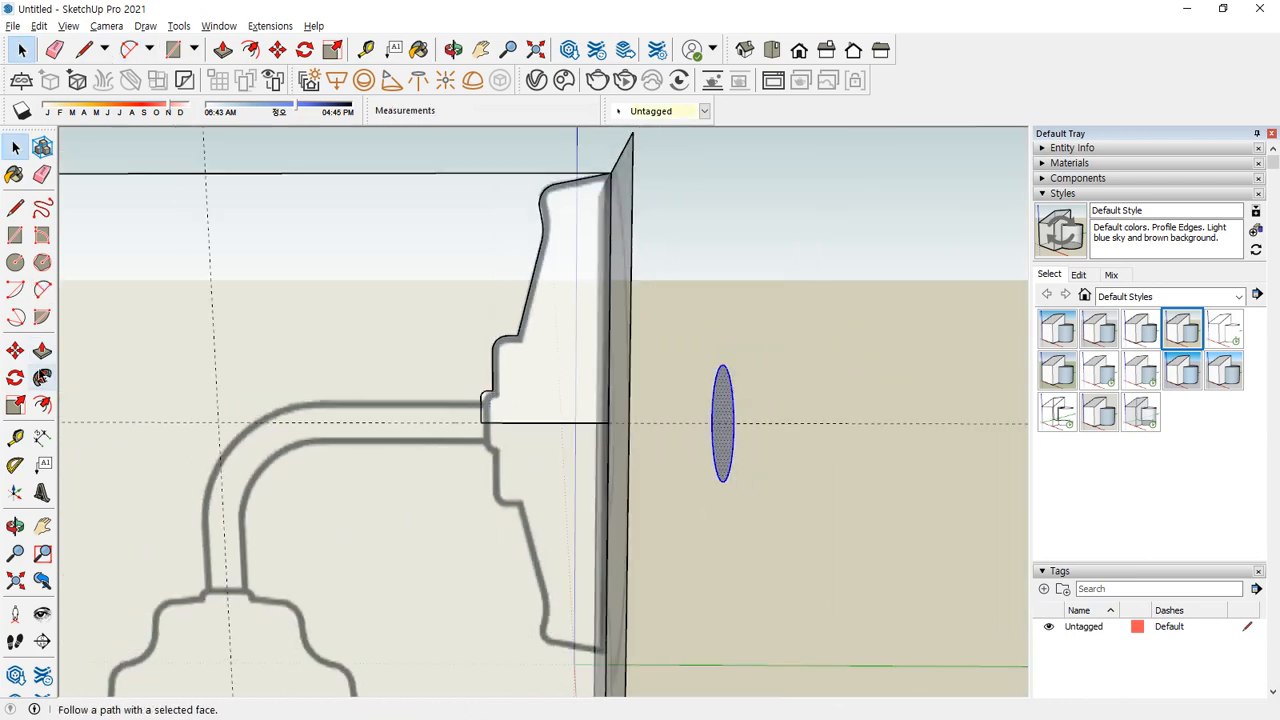
left_click(574, 320)
middle_click_drag(574, 320, 660, 380)
Select all the connected geometry of the revolved wall mount and make it a group
key("space")
left_click(646, 277)
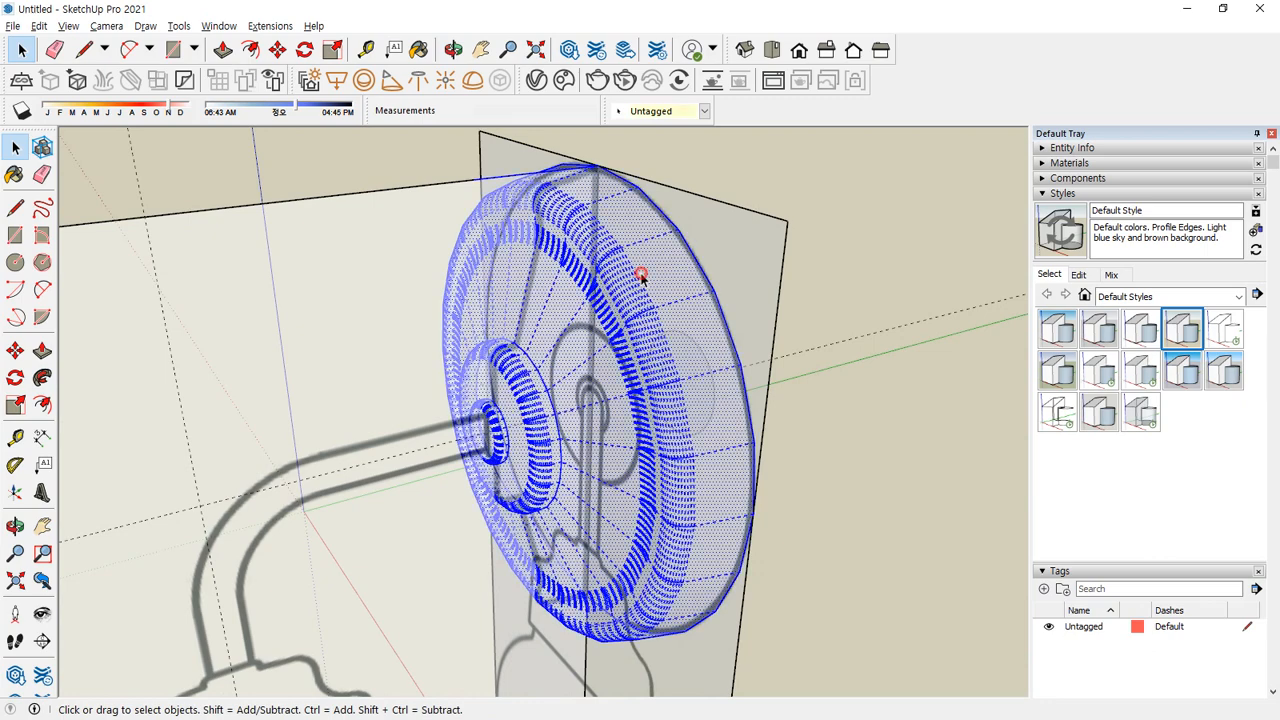
right_click(649, 276)
key("Escape")
right_click(651, 274)
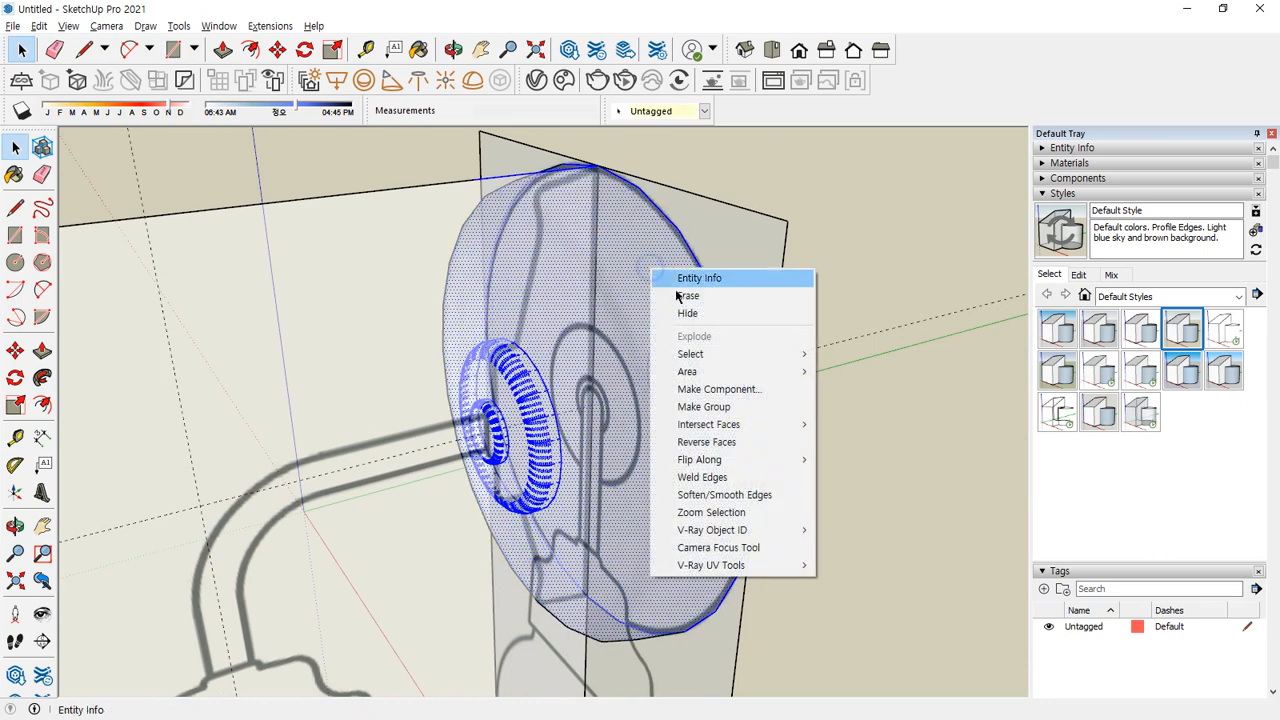
left_click(706, 407)
scroll(480, 389, "down", 3)
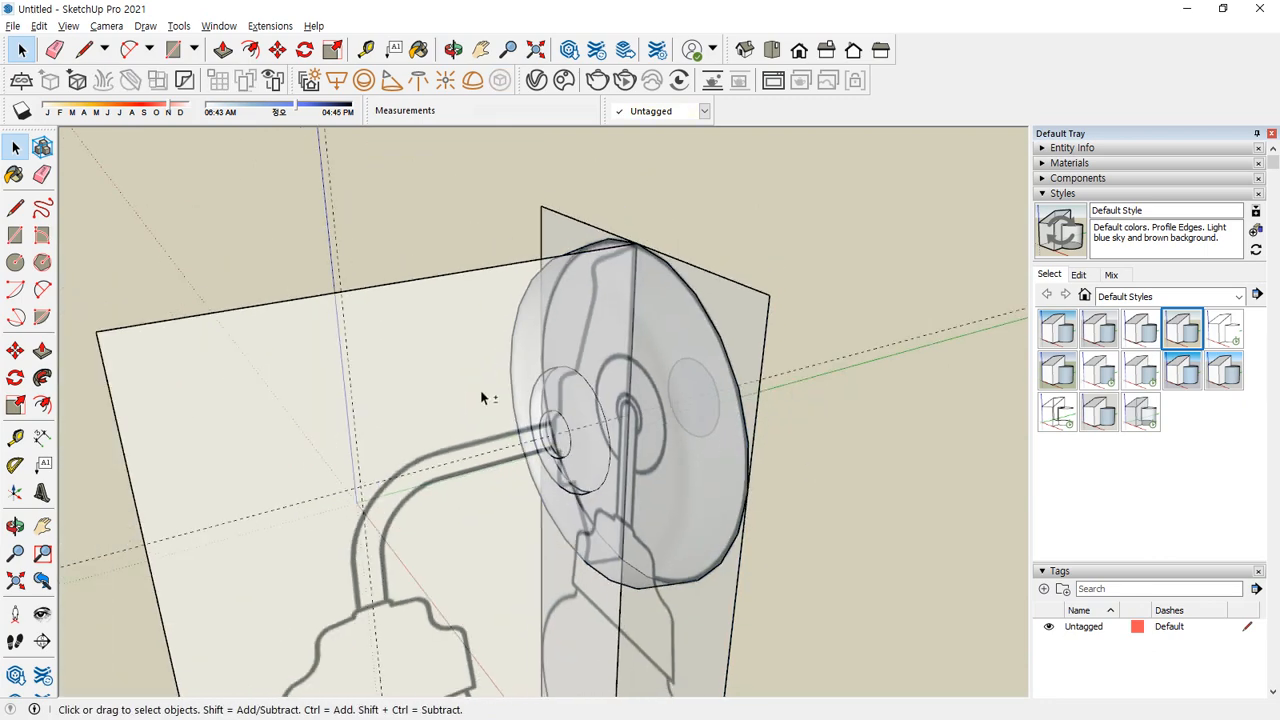
Unhide all the hidden lamp parts so the arm, socket and bulb show with the wall mount
left_click(39, 26)
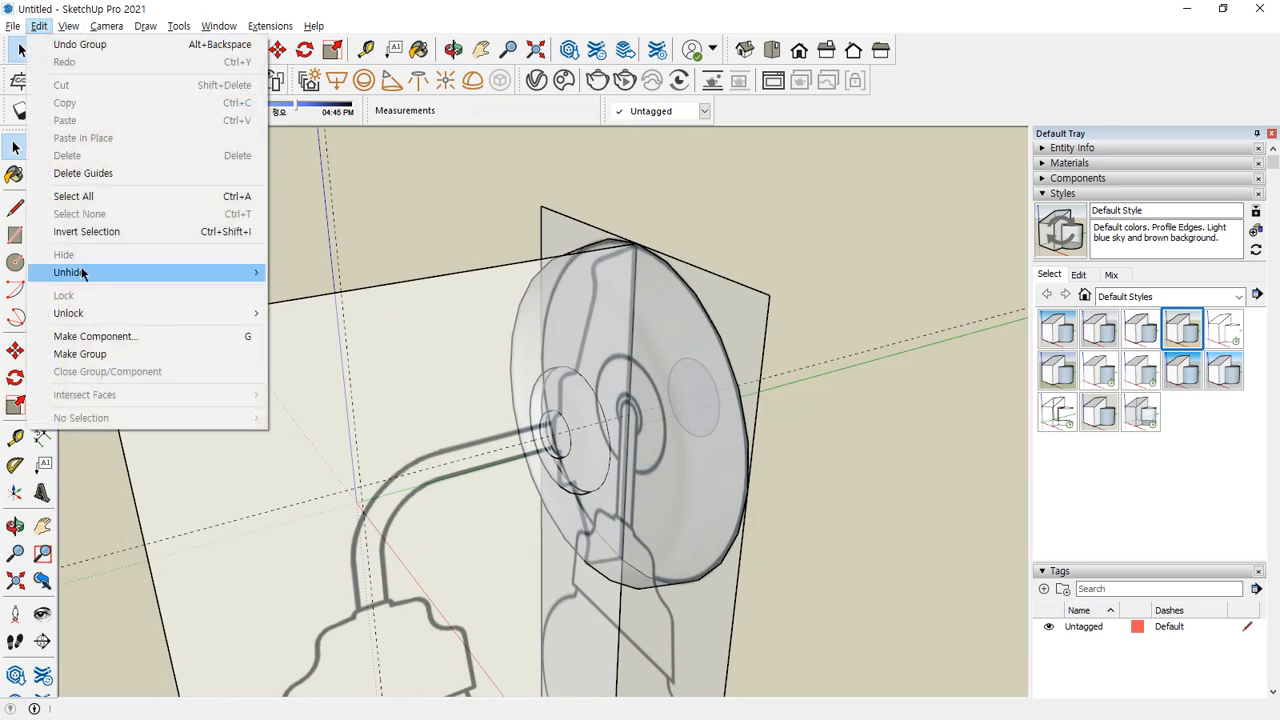
mouse_move(82, 272)
left_click(296, 307)
middle_click_drag(668, 453, 560, 280)
Turn off the X-ray face style so the lamp's faces display as opaque
left_click(39, 26)
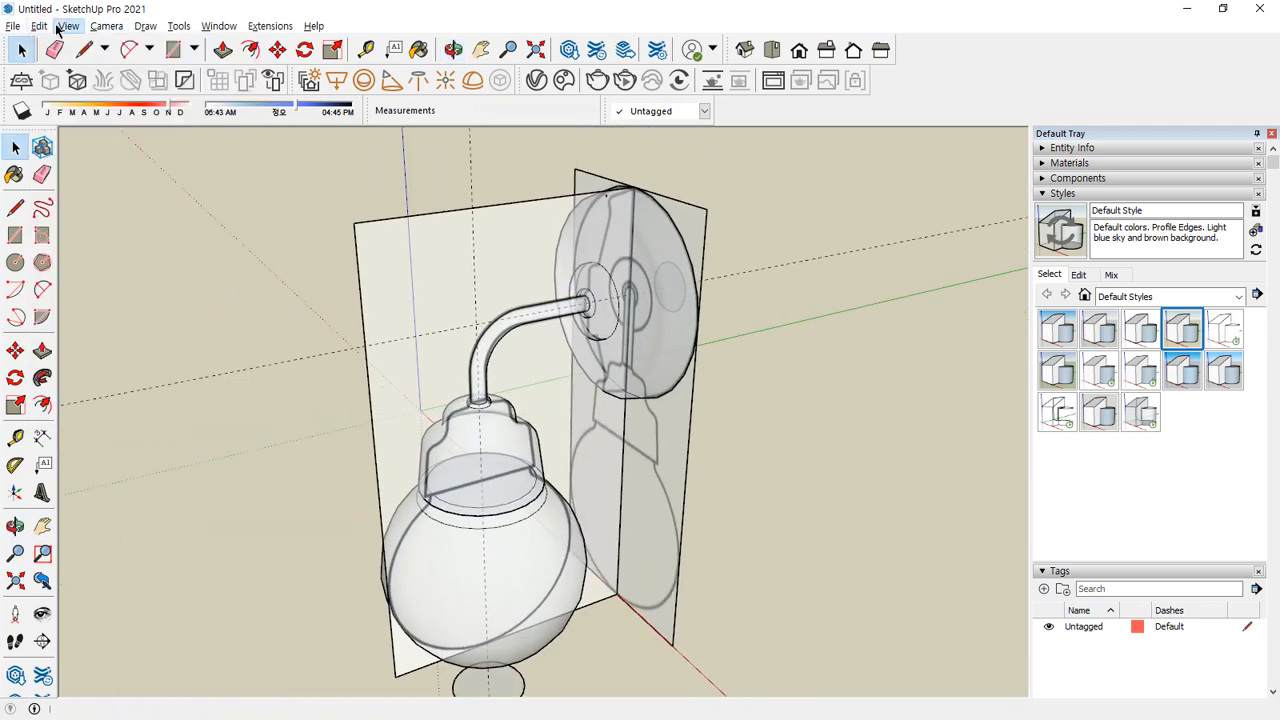
mouse_move(68, 26)
mouse_move(117, 262)
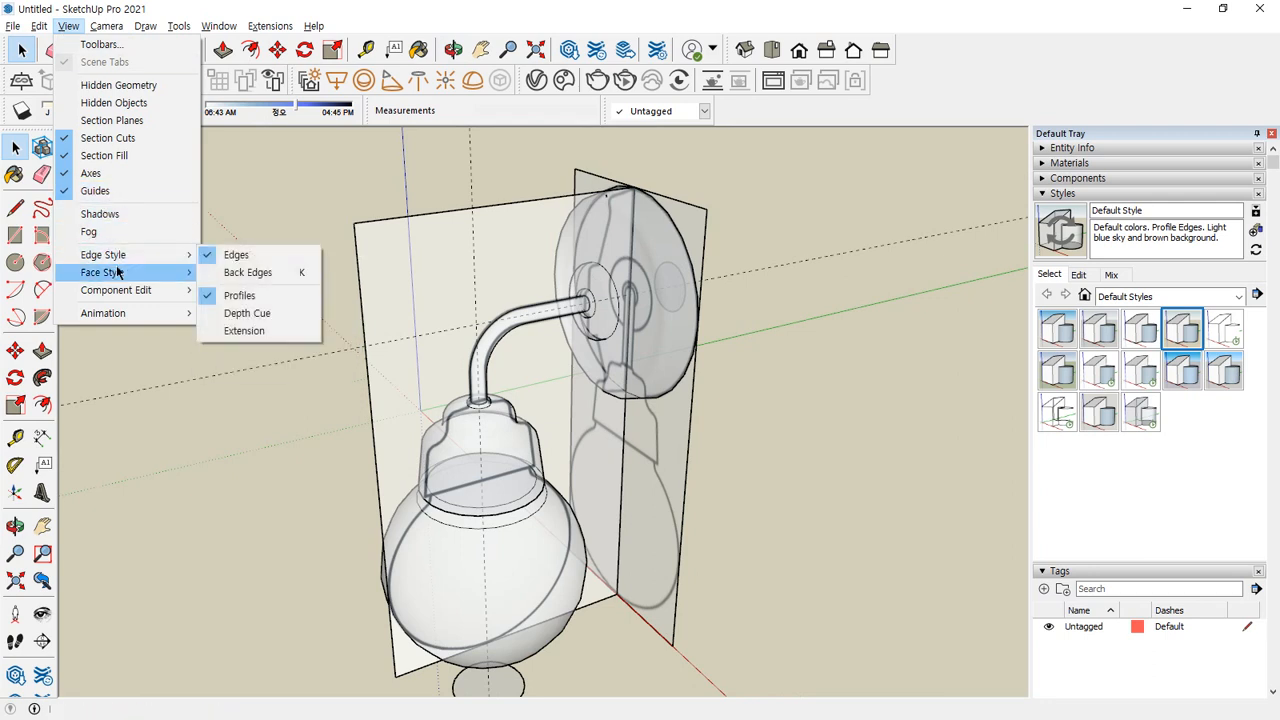
left_click(228, 272)
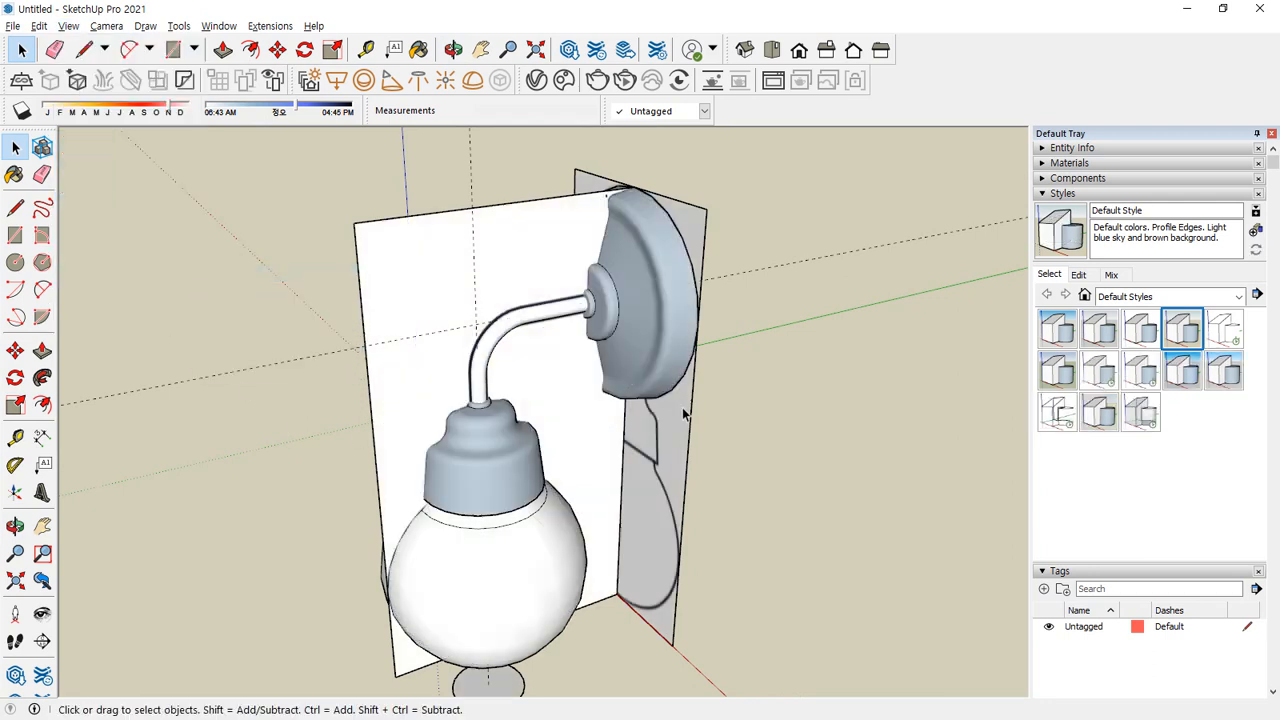
Unlock the side-view and front-view reference planes and hide them both
middle_click_drag(685, 415, 556, 397)
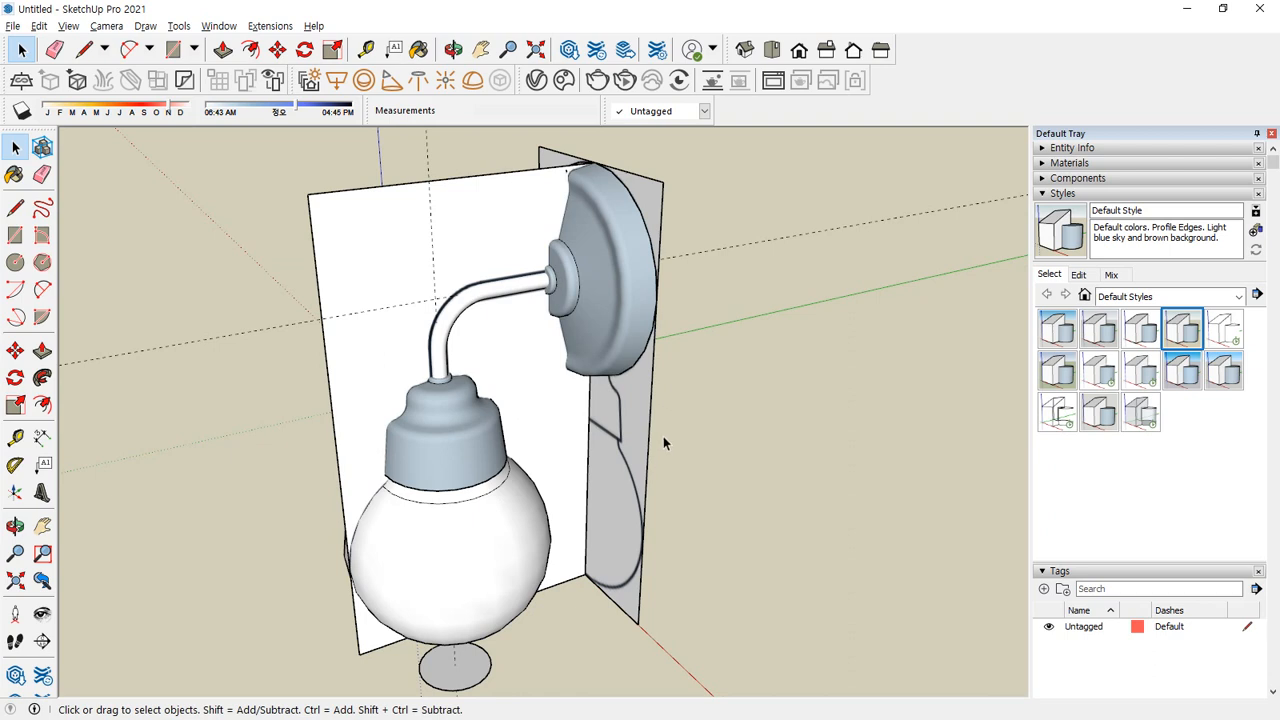
left_click(660, 195)
left_click(432, 176, "shift")
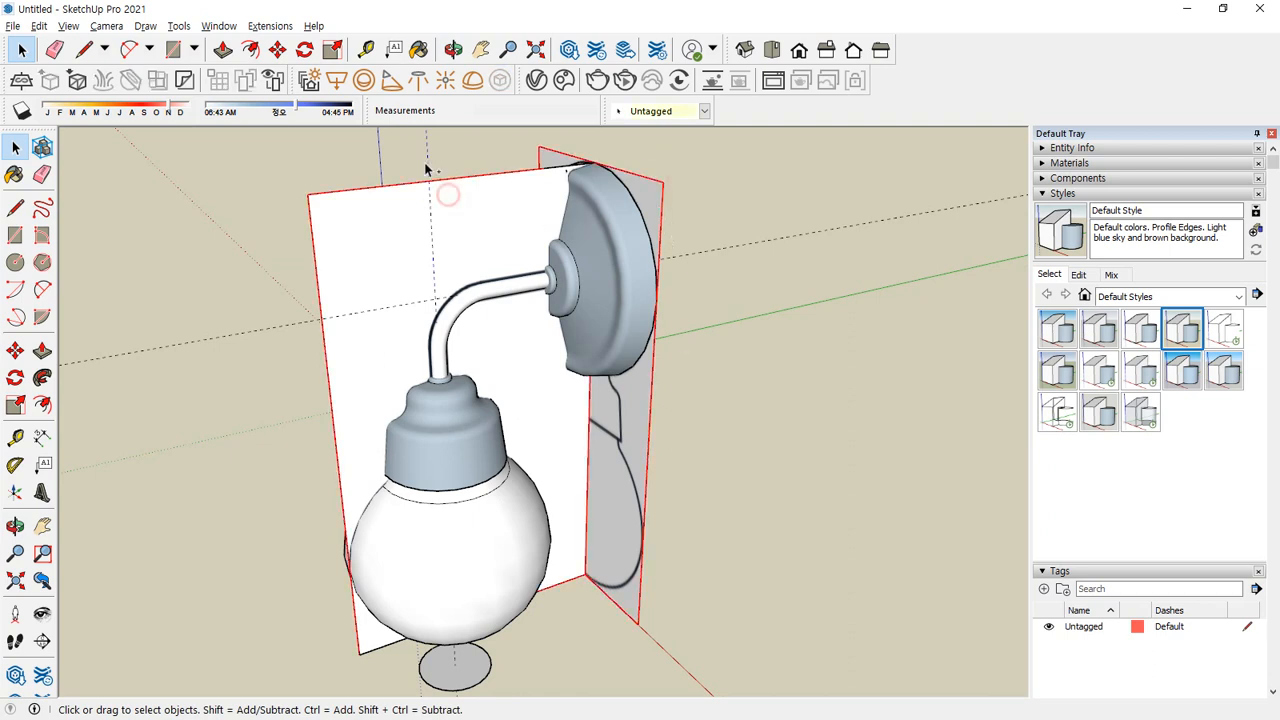
right_click(439, 184)
left_click(481, 244)
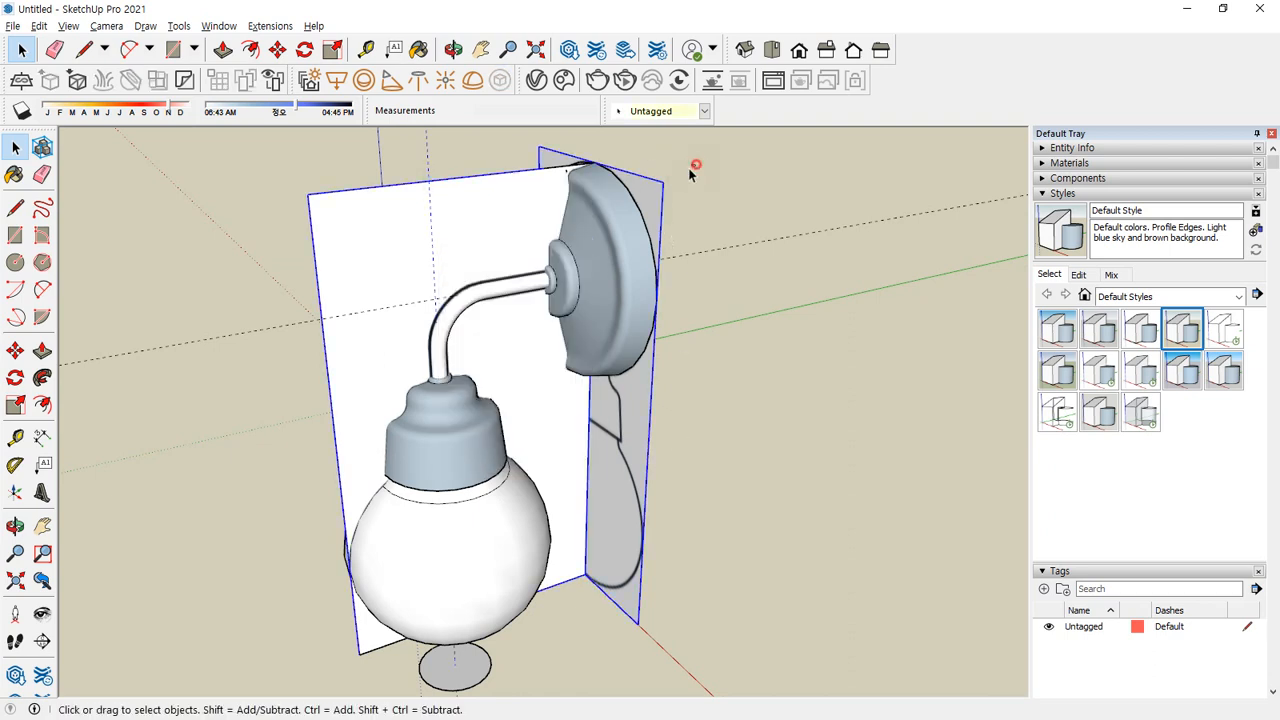
right_click(362, 224)
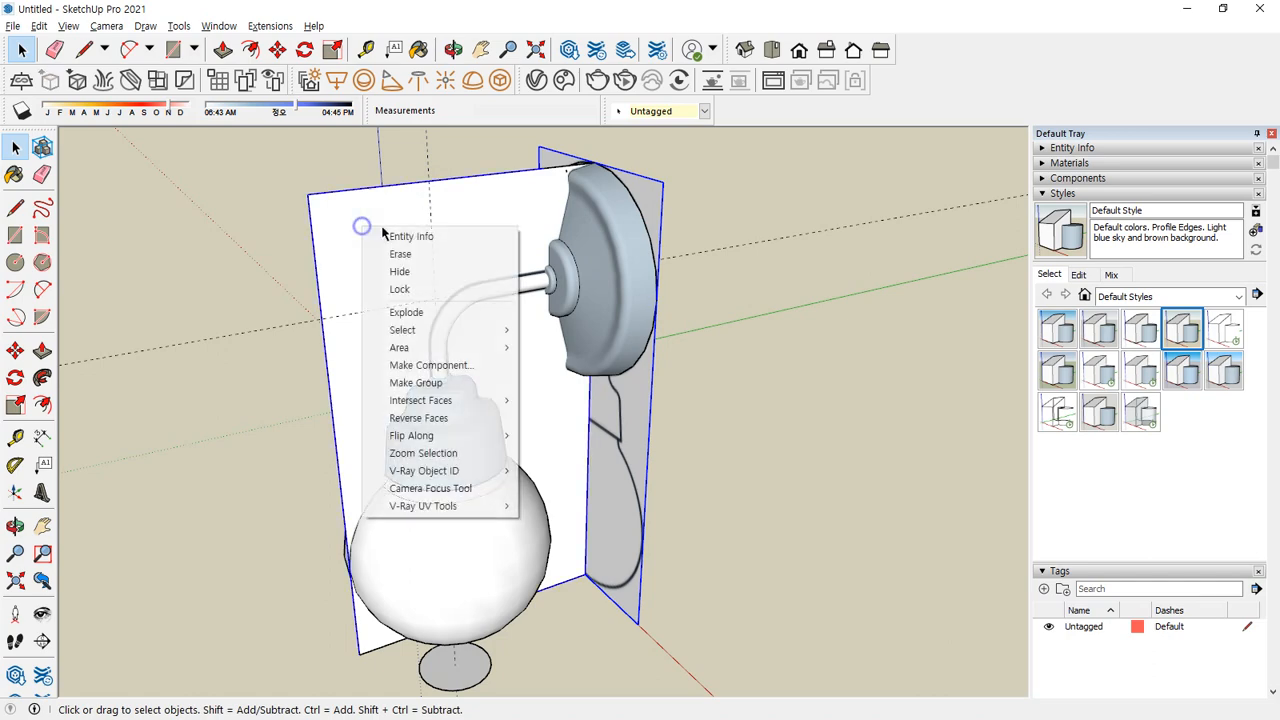
left_click(414, 272)
Erase the stray short edge and the leftover profile line across the wall mount's upper rim, editing inside its group
middle_click_drag(924, 418, 657, 408)
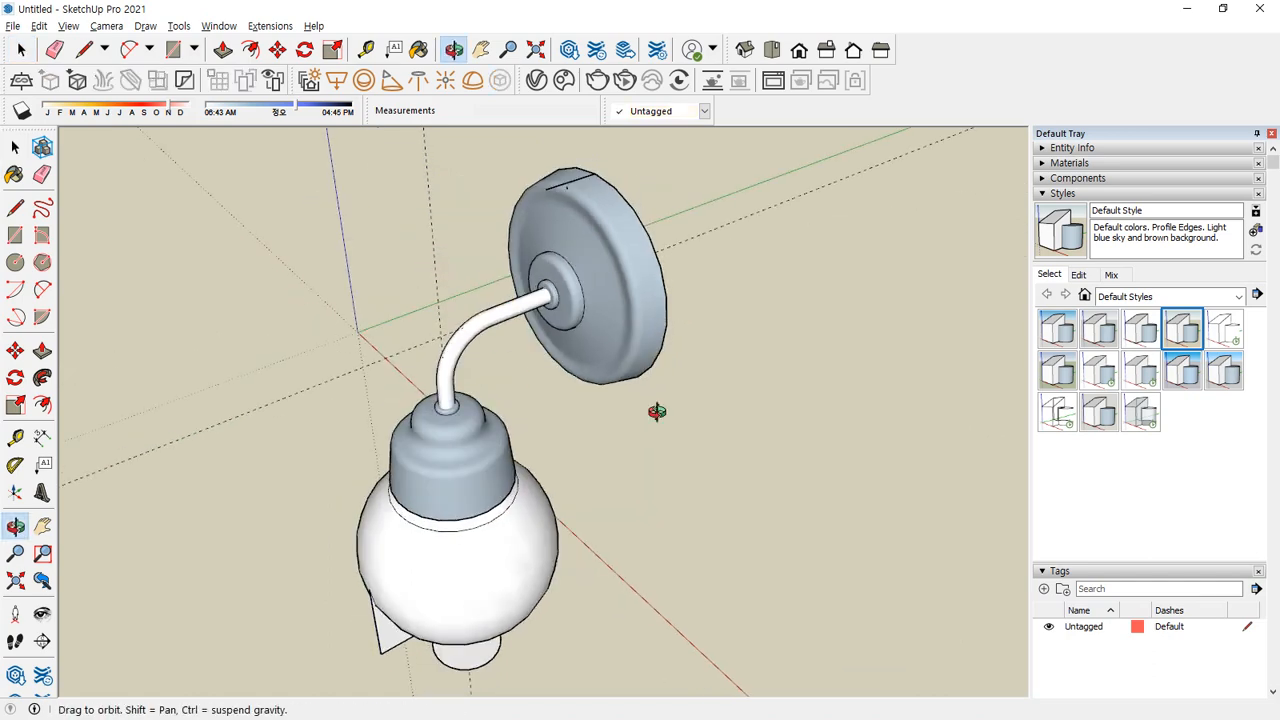
scroll(589, 200, "up", 8)
key("e")
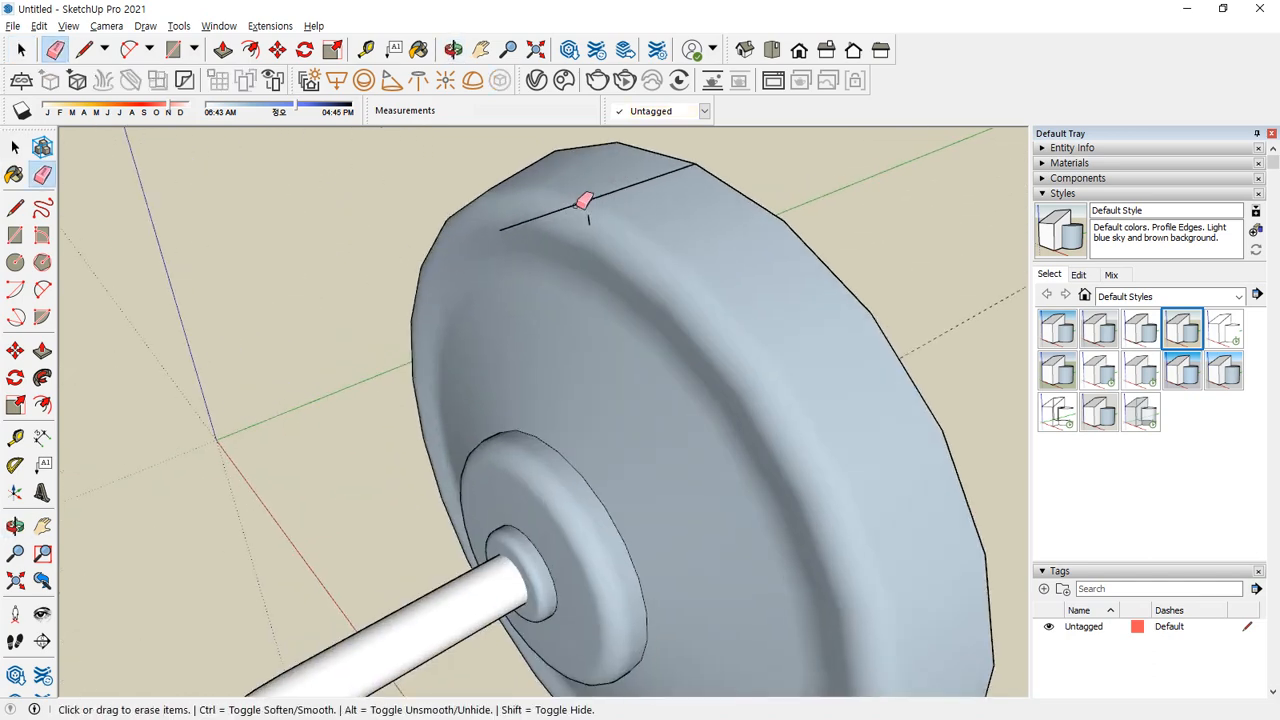
left_click(588, 200)
key("ctrl+z")
key("space")
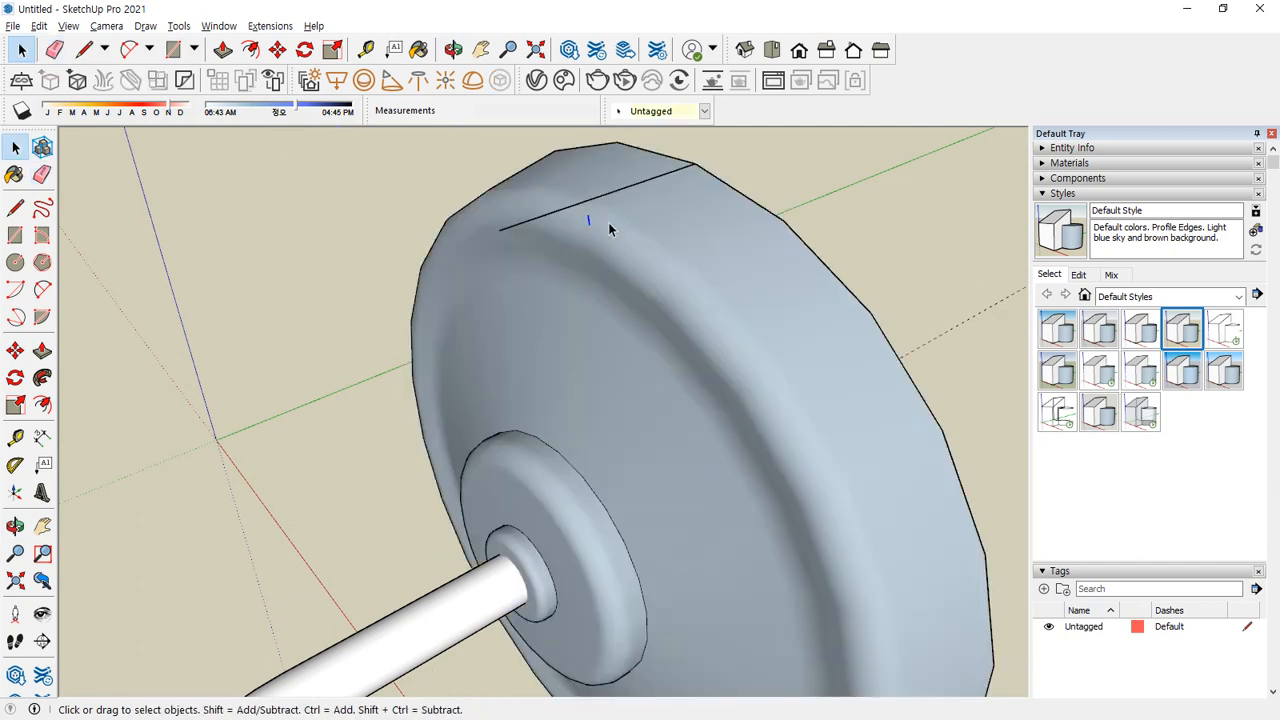
double_click(608, 220)
key("e")
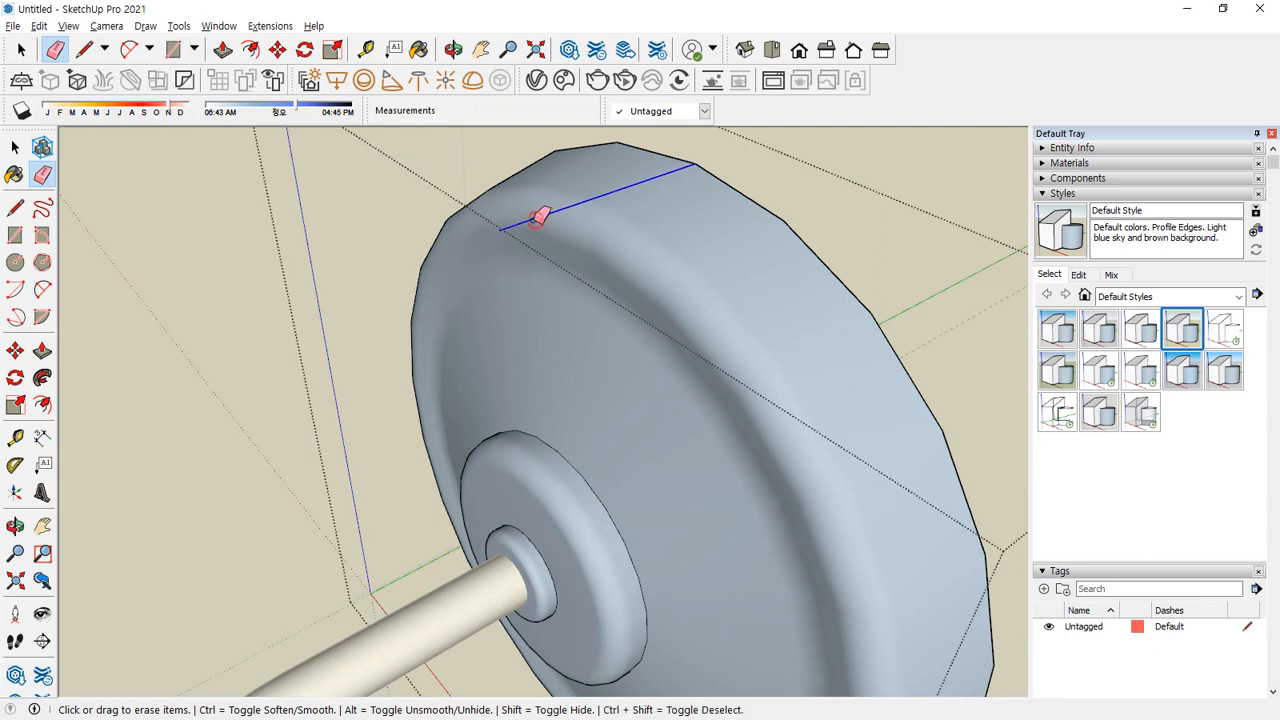
left_click(540, 216)
key("space")
scroll(184, 306, "down", 5)
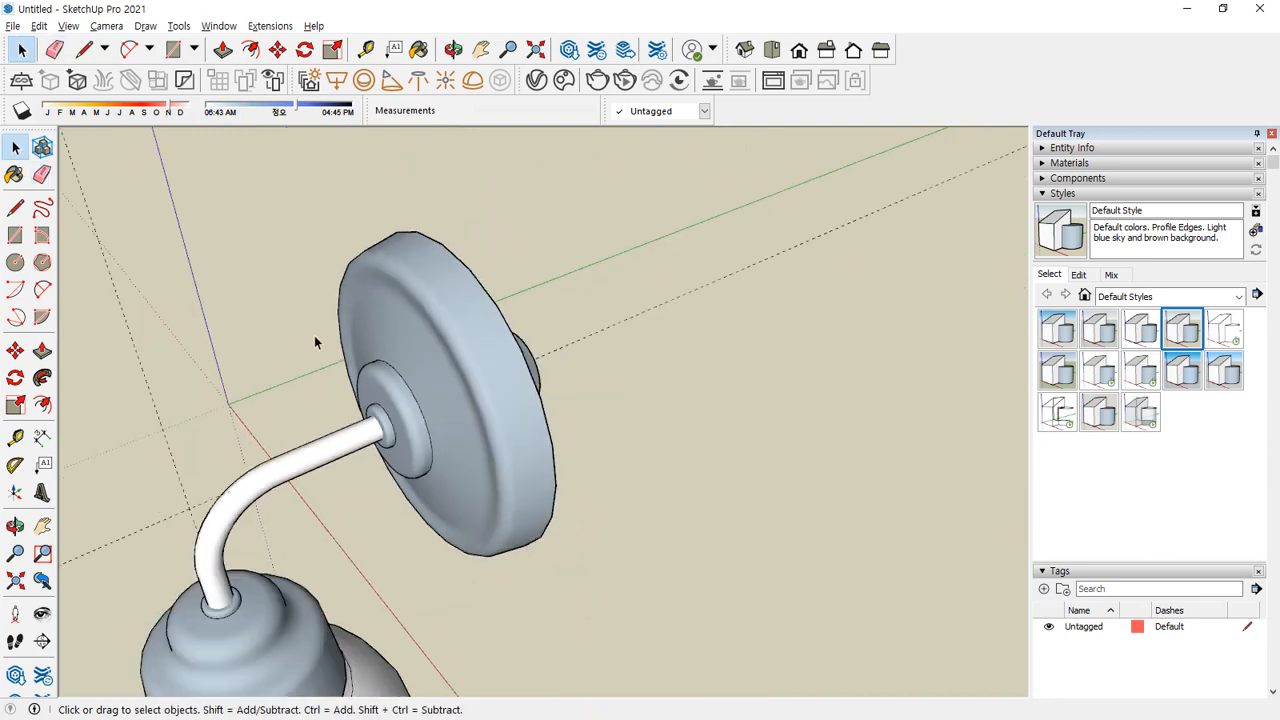
Erase the leftover flat corner face beside the bulb inside the bulb's group and close the group
middle_click_drag(315, 342, 281, 527)
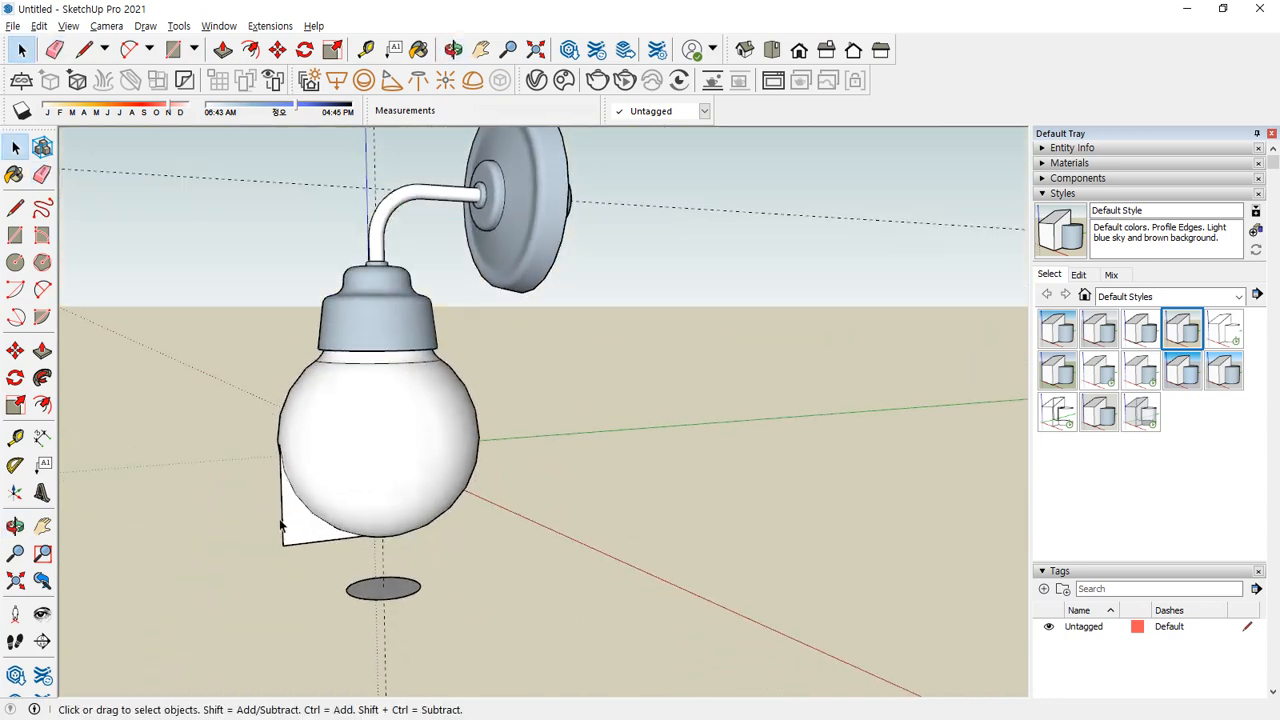
scroll(281, 527, "up", 2)
left_click(272, 546)
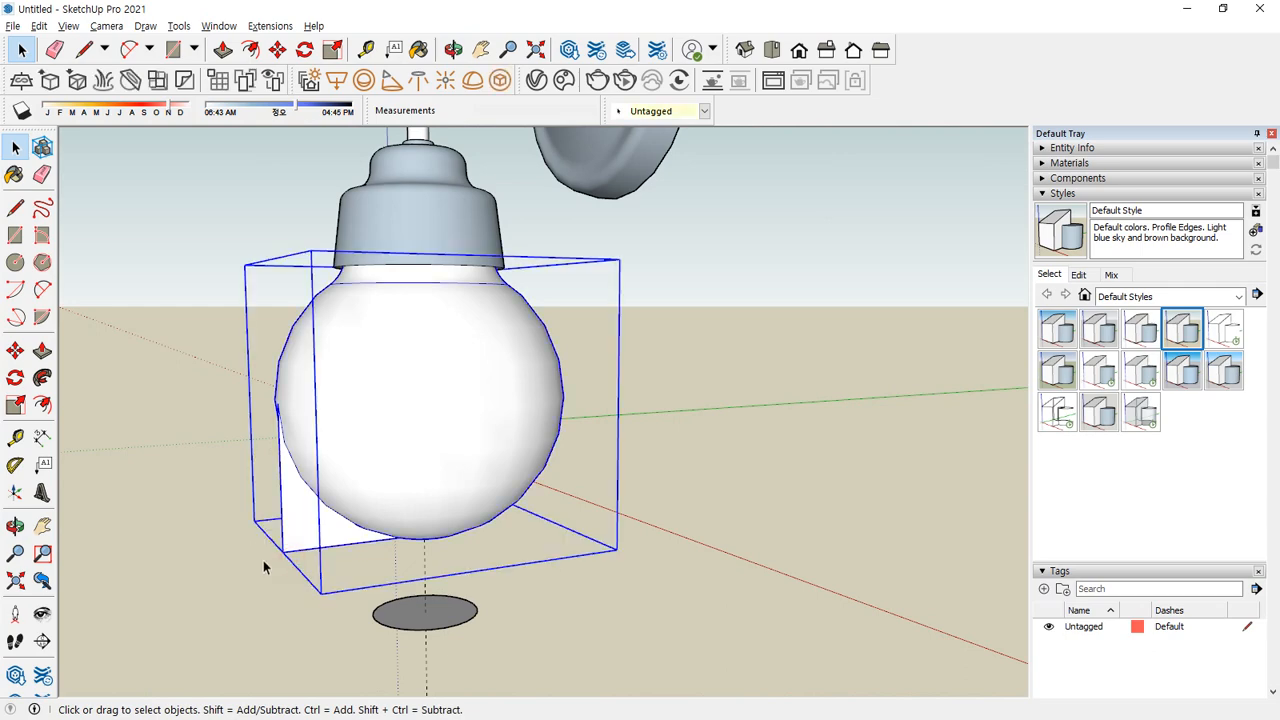
double_click(337, 455)
key("e")
key("space")
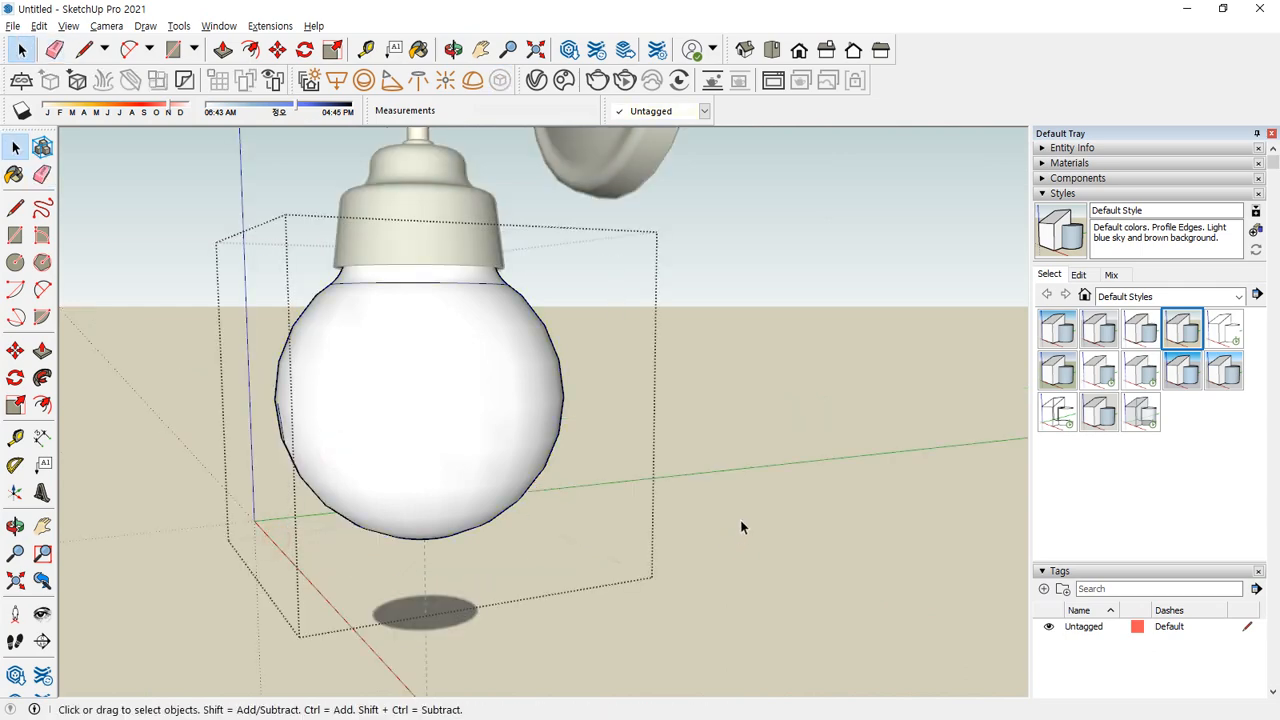
left_click(741, 527)
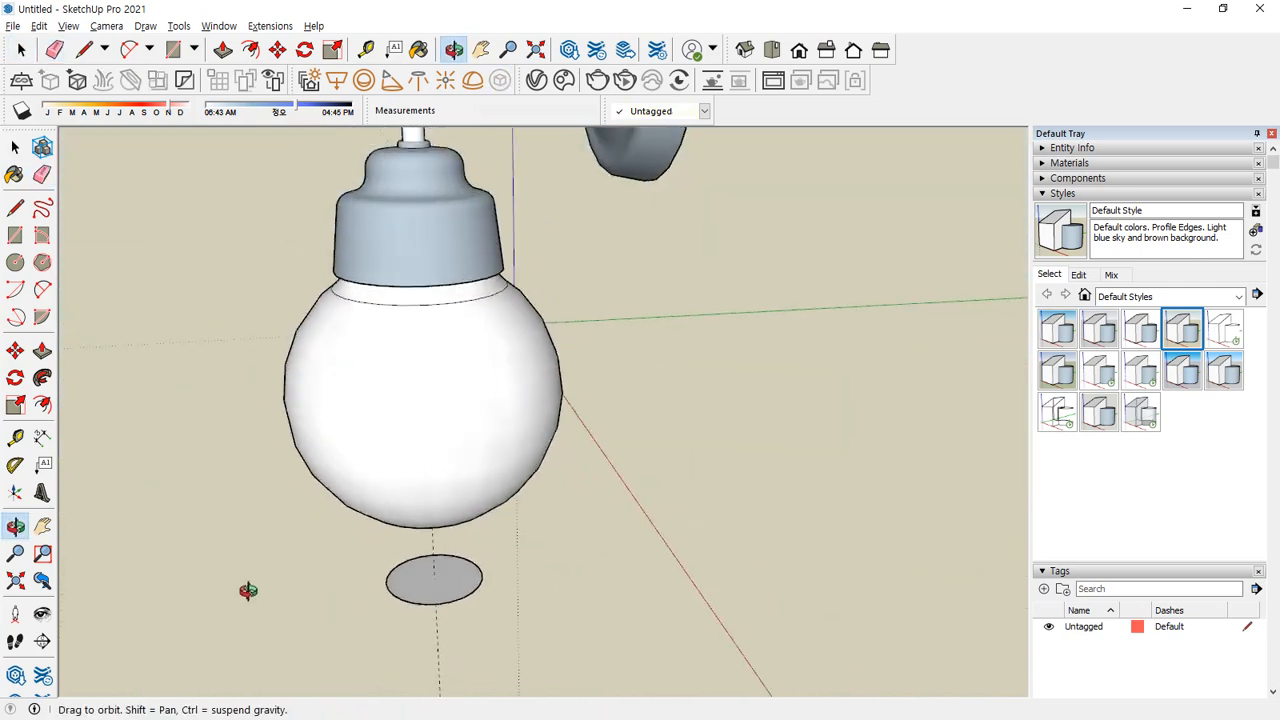